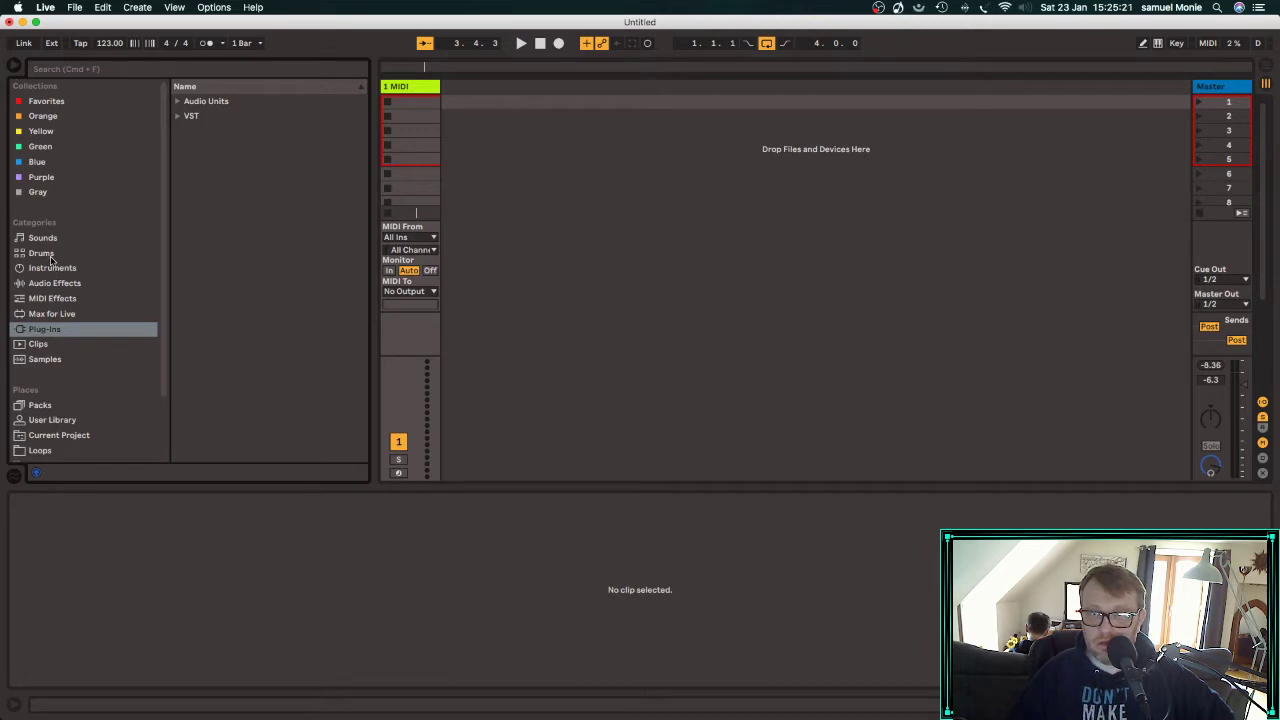
Load the 808 Core Kit from the drum library onto the existing MIDI track and audition its Kick 808 pad.
{"action": "left_click", "coordinate": [42, 254]}
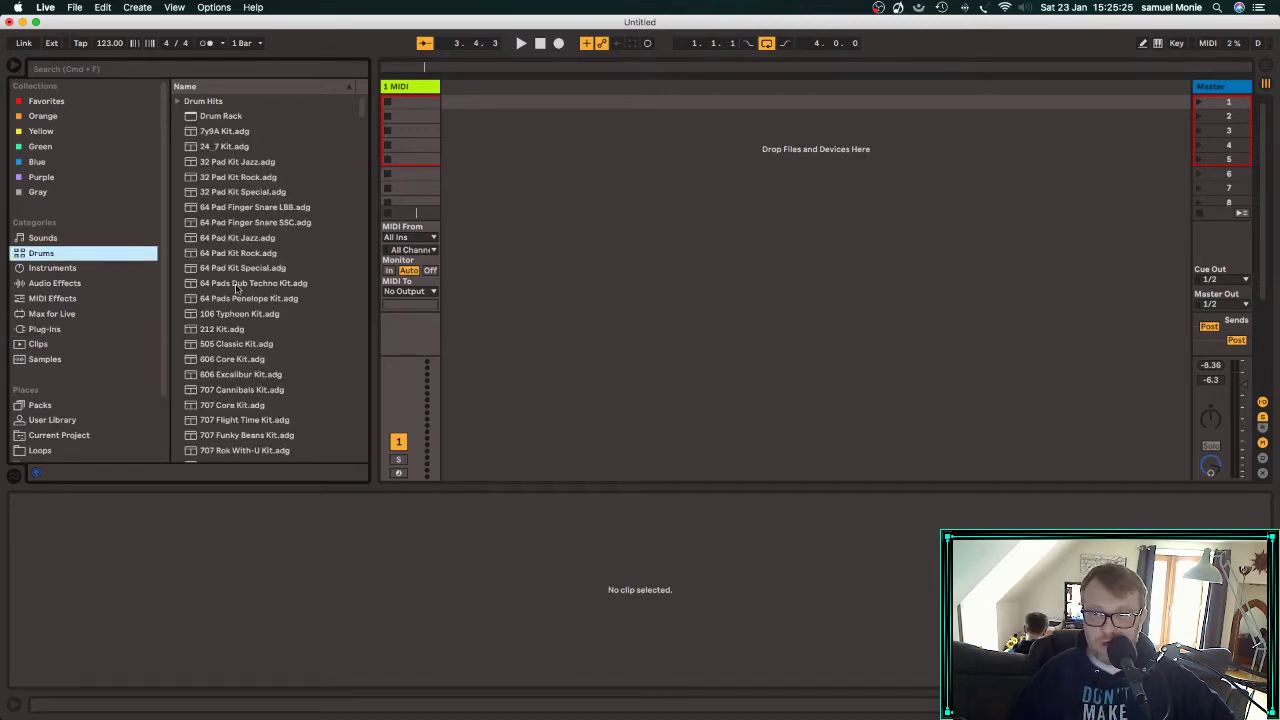
{"action": "scroll", "coordinate": [237, 289], "scroll_direction": "down", "scroll_amount": 5}
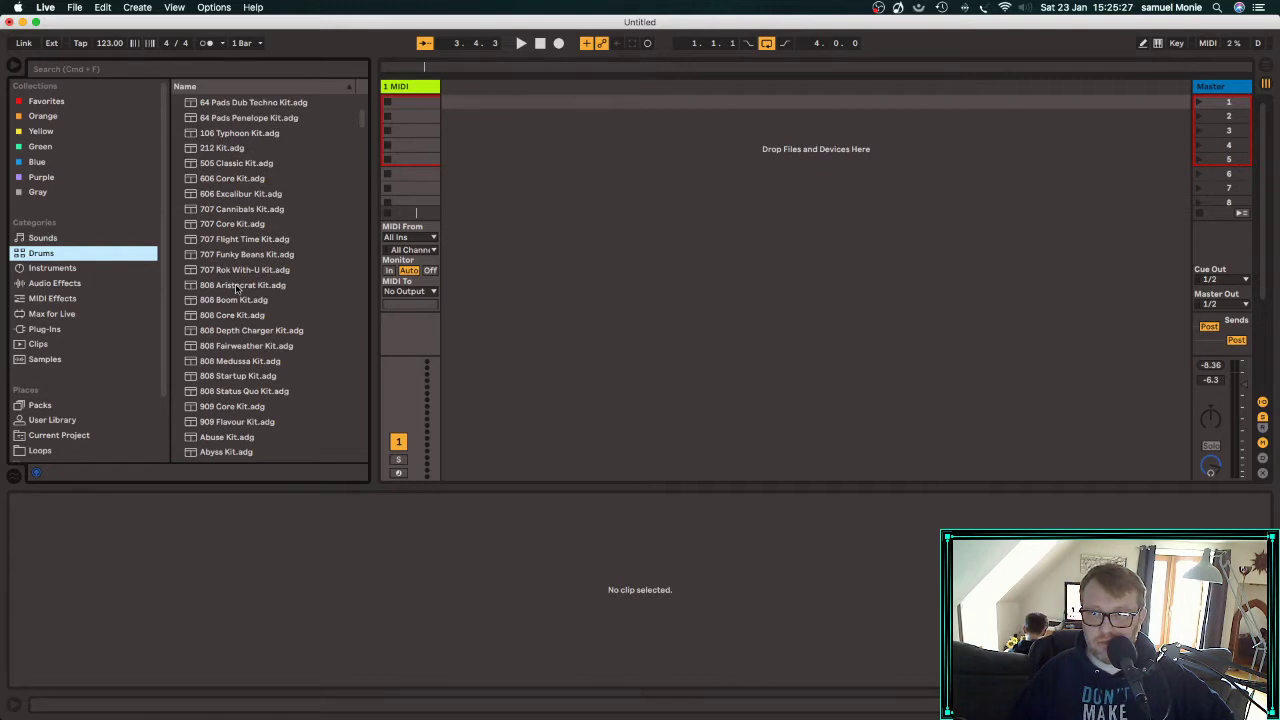
{"action": "scroll", "coordinate": [208, 303], "scroll_direction": "down", "scroll_amount": 1}
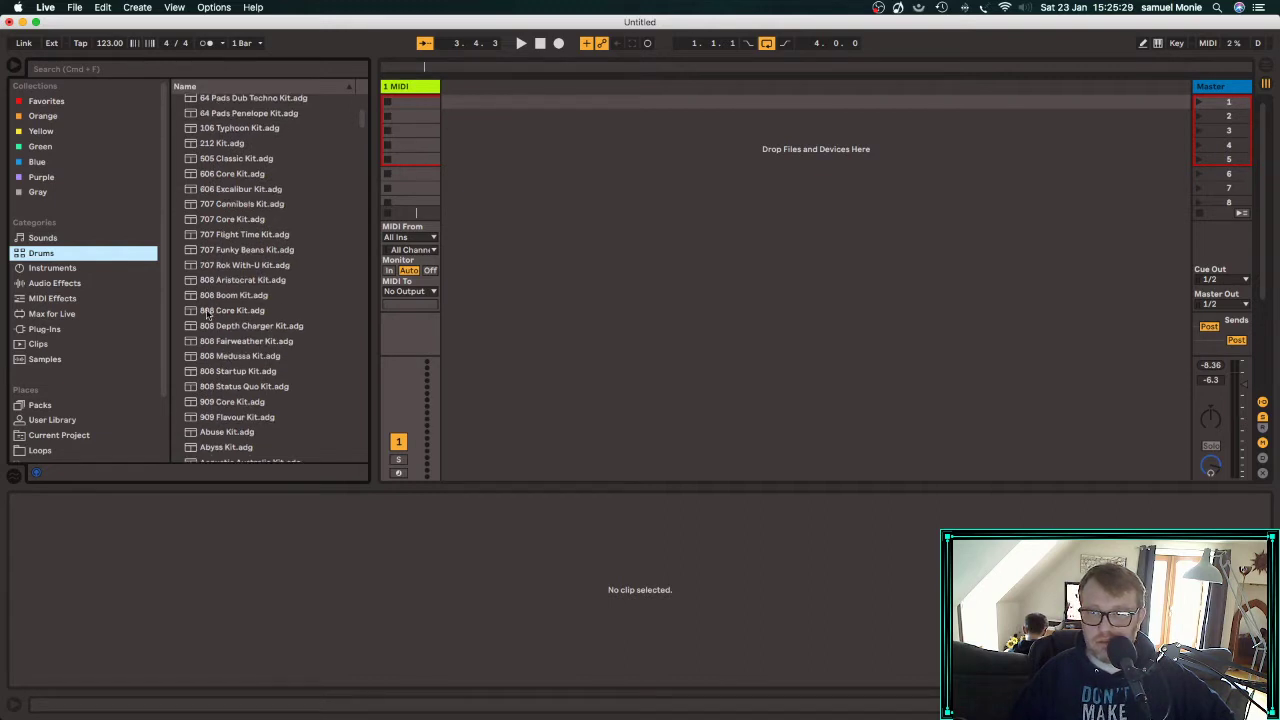
{"action": "left_click", "coordinate": [208, 308]}
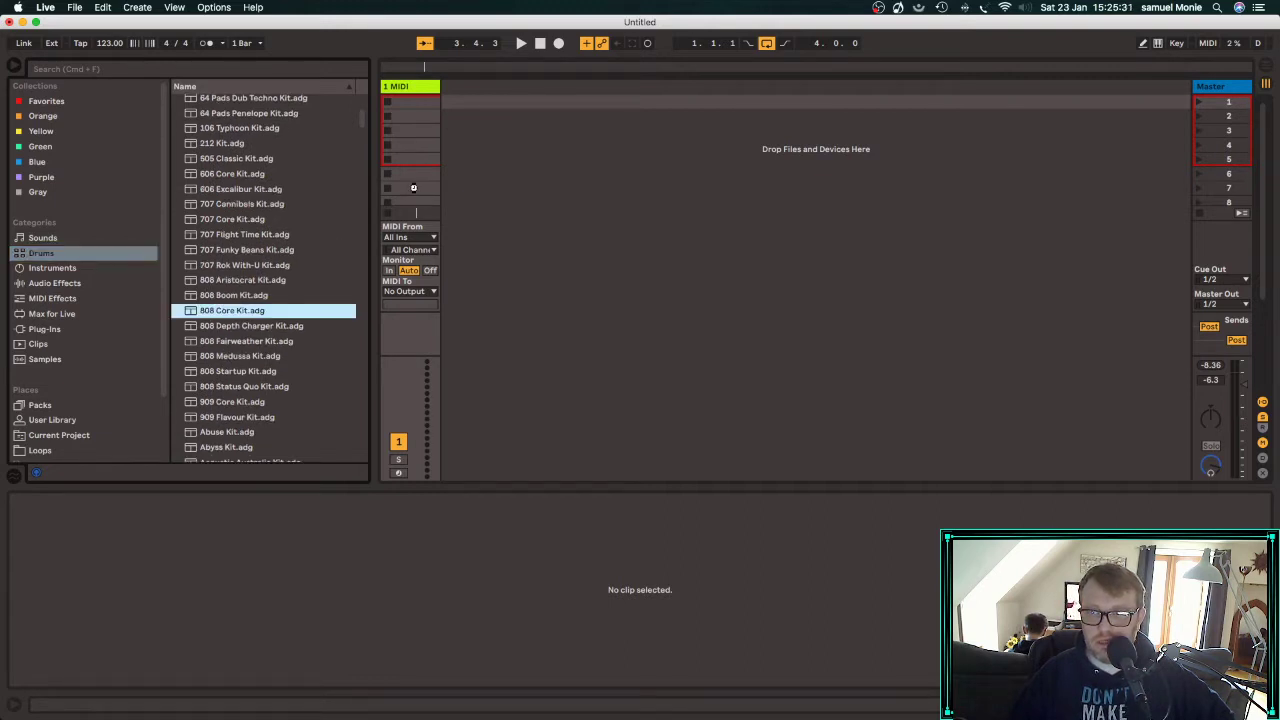
{"action": "left_click_drag", "start_coordinate": [413, 187], "coordinate": [415, 190]}
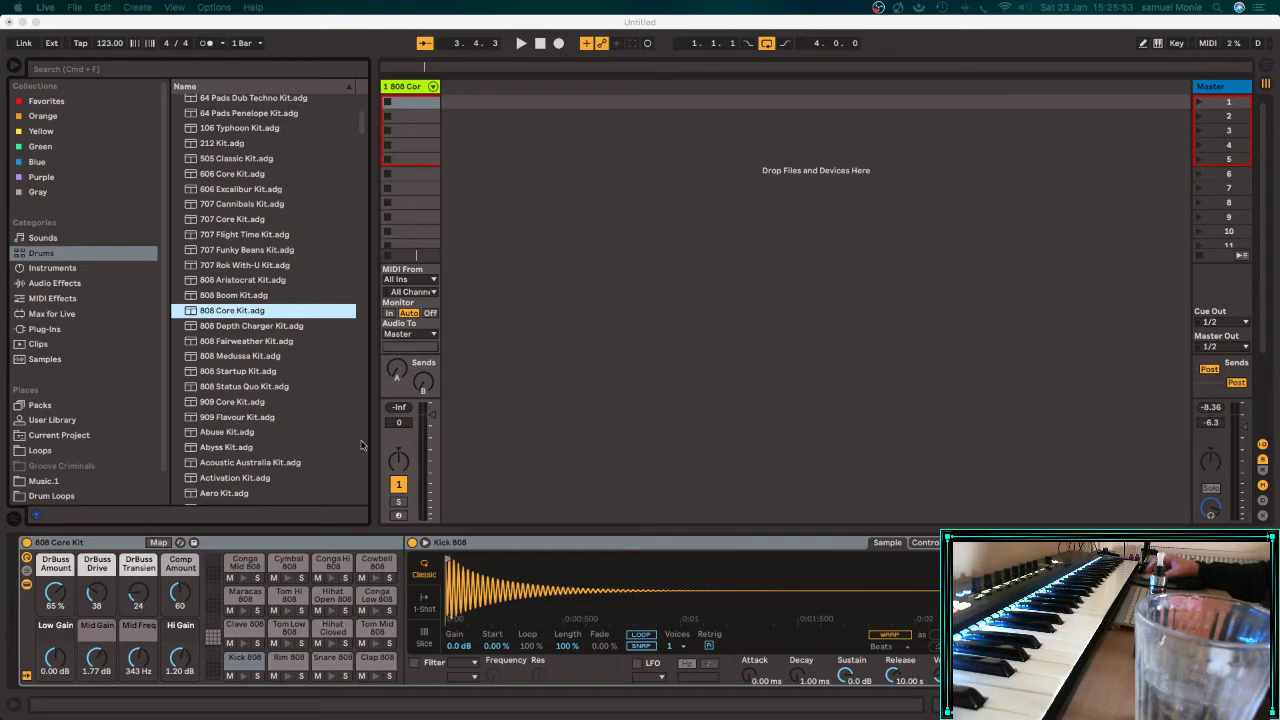
{"action": "left_click", "coordinate": [247, 681]}
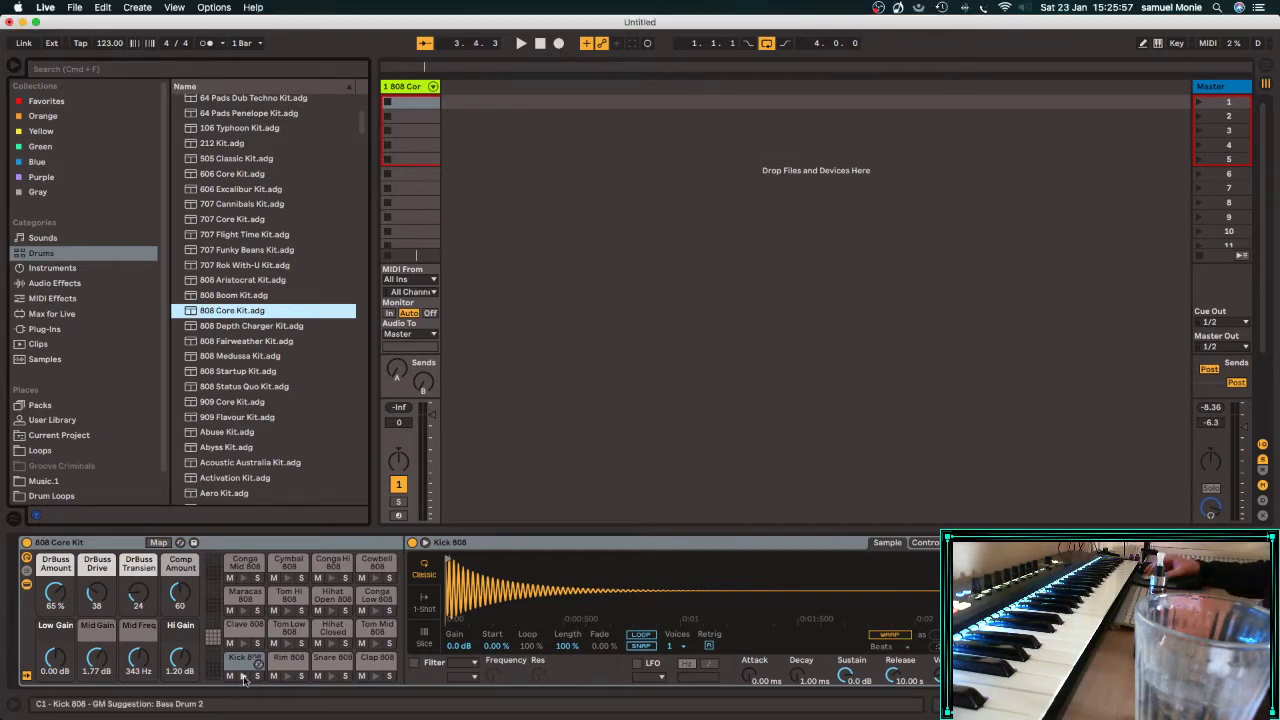
{"action": "left_click", "coordinate": [245, 678]}
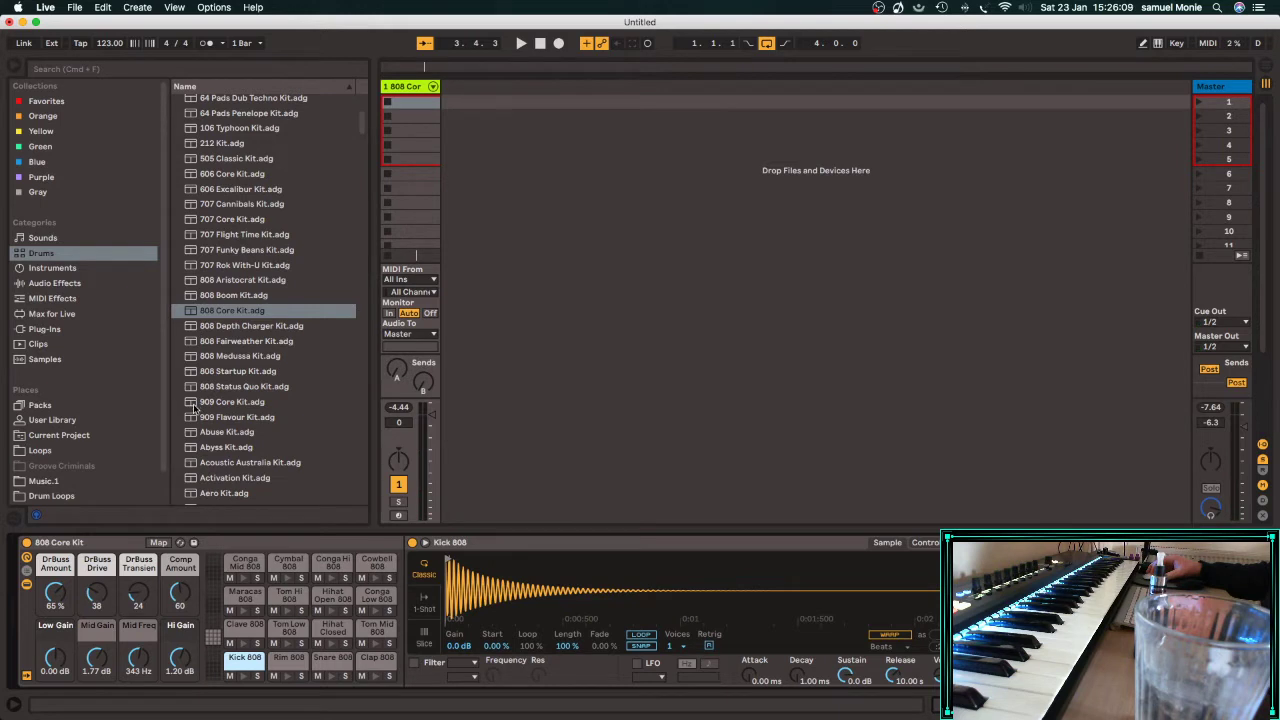
Load the 909 Core Kit onto a new MIDI track and audition its Kick 909 pad.
{"action": "left_click_drag", "start_coordinate": [196, 408], "coordinate": [500, 345]}
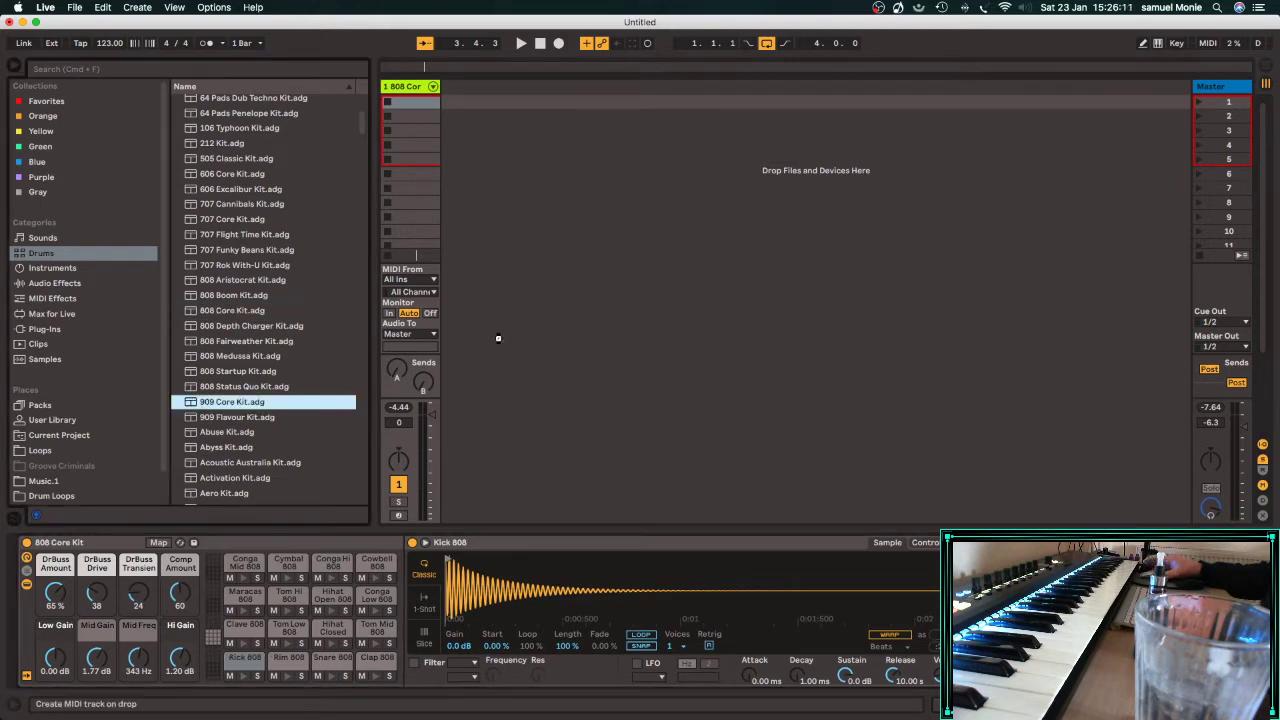
{"action": "left_click_drag", "start_coordinate": [499, 342], "coordinate": [500, 342]}
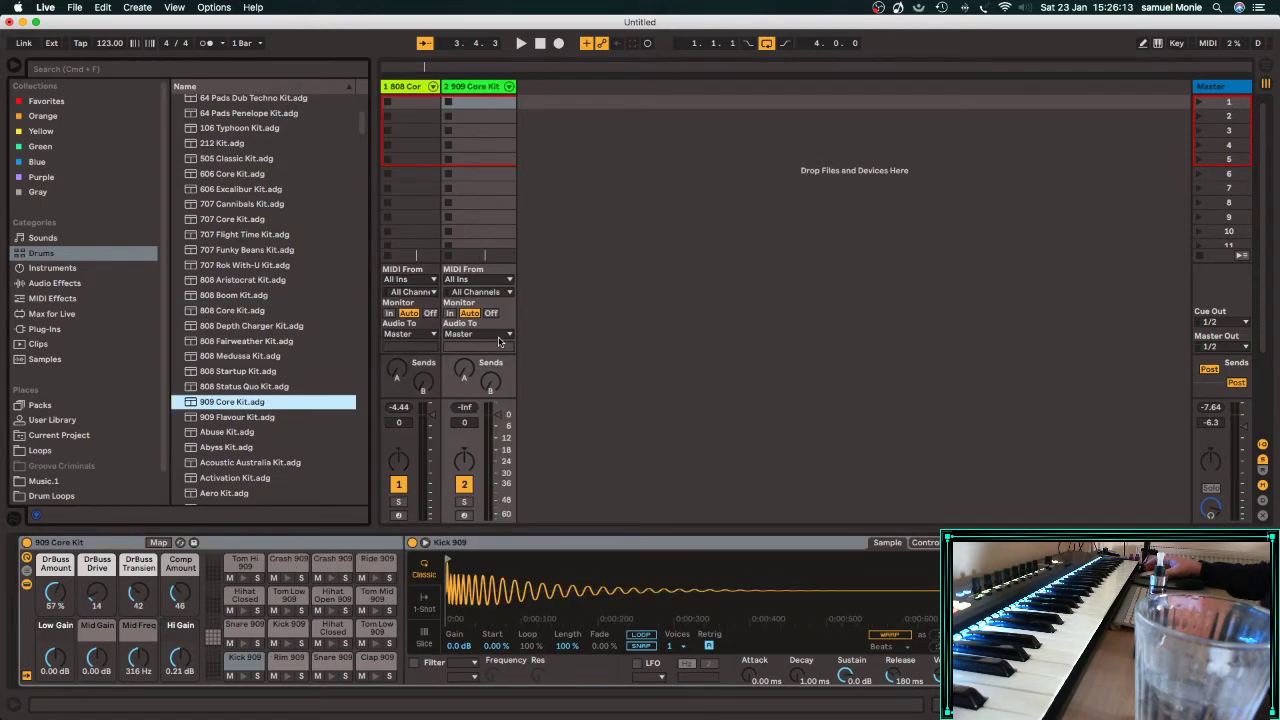
{"action": "left_click", "coordinate": [242, 678]}
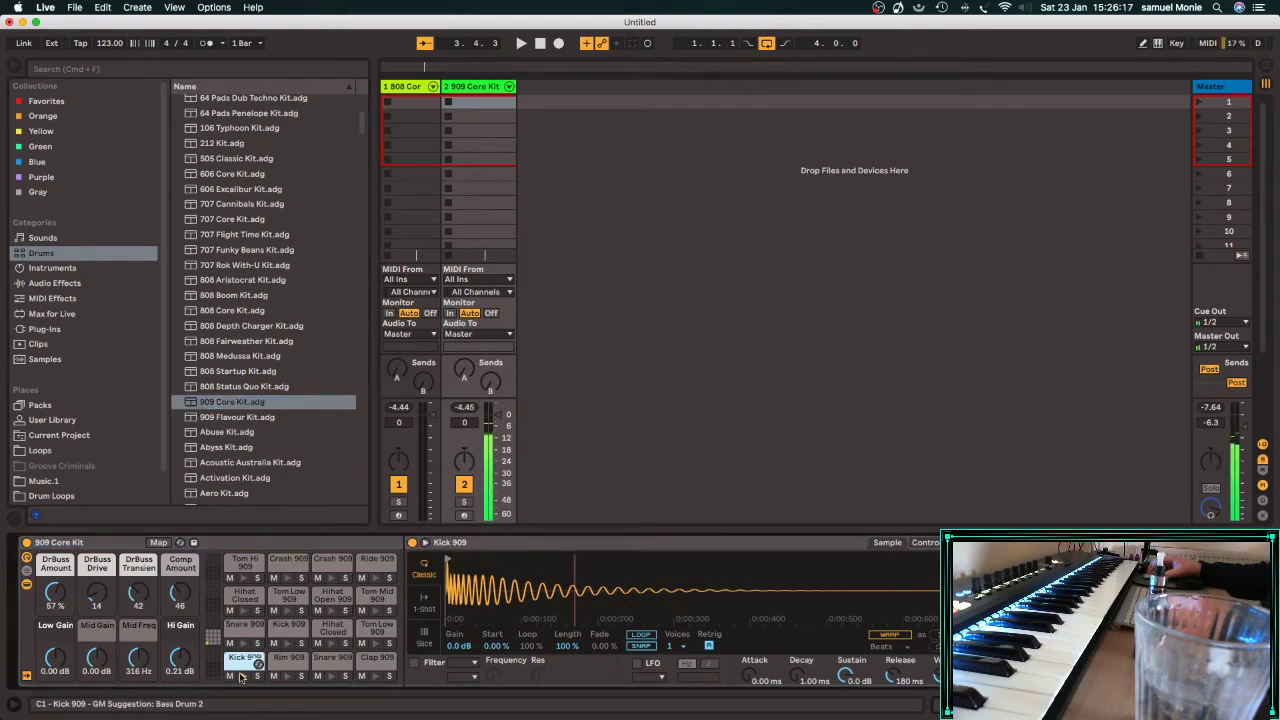
Create and launch an empty MIDI clip in the 909 track's first slot, and enlarge its note editor.
{"action": "double_click", "coordinate": [477, 103]}
{"action": "left_click", "coordinate": [448, 102]}
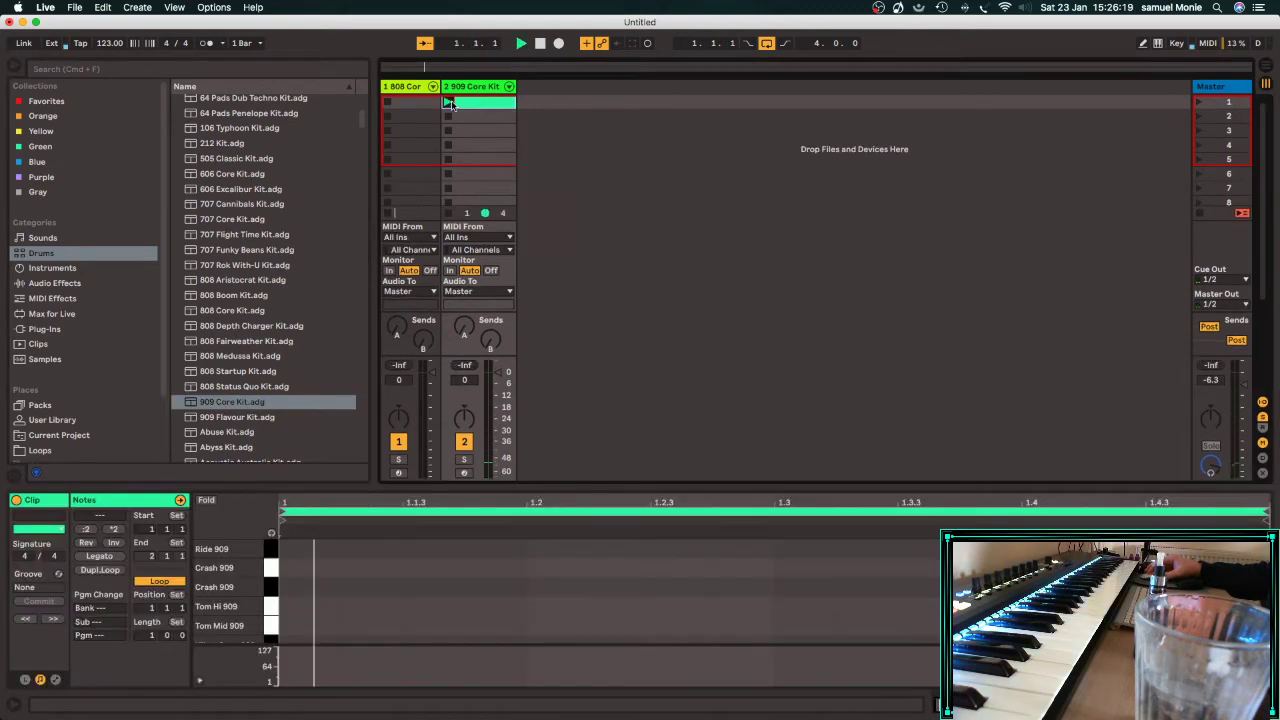
{"action": "left_click_drag", "start_coordinate": [495, 487], "coordinate": [495, 340]}
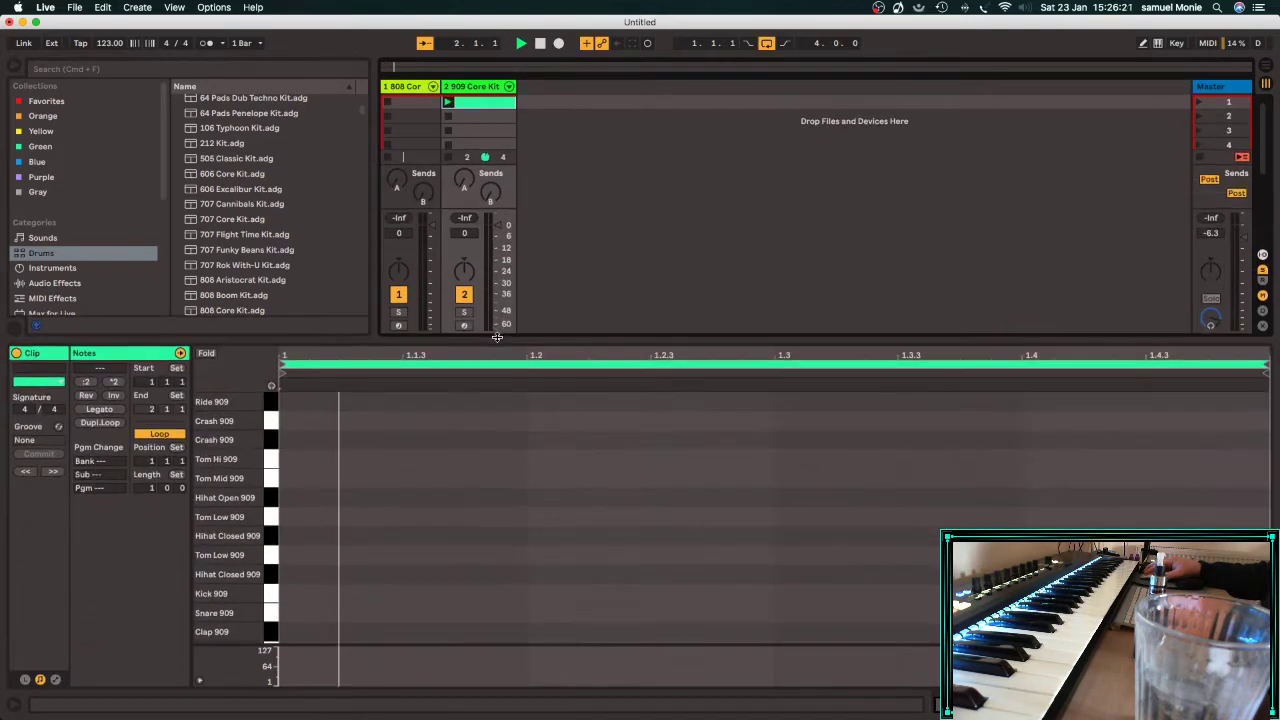
{"action": "scroll", "coordinate": [300, 638], "scroll_direction": "down", "scroll_amount": 2}
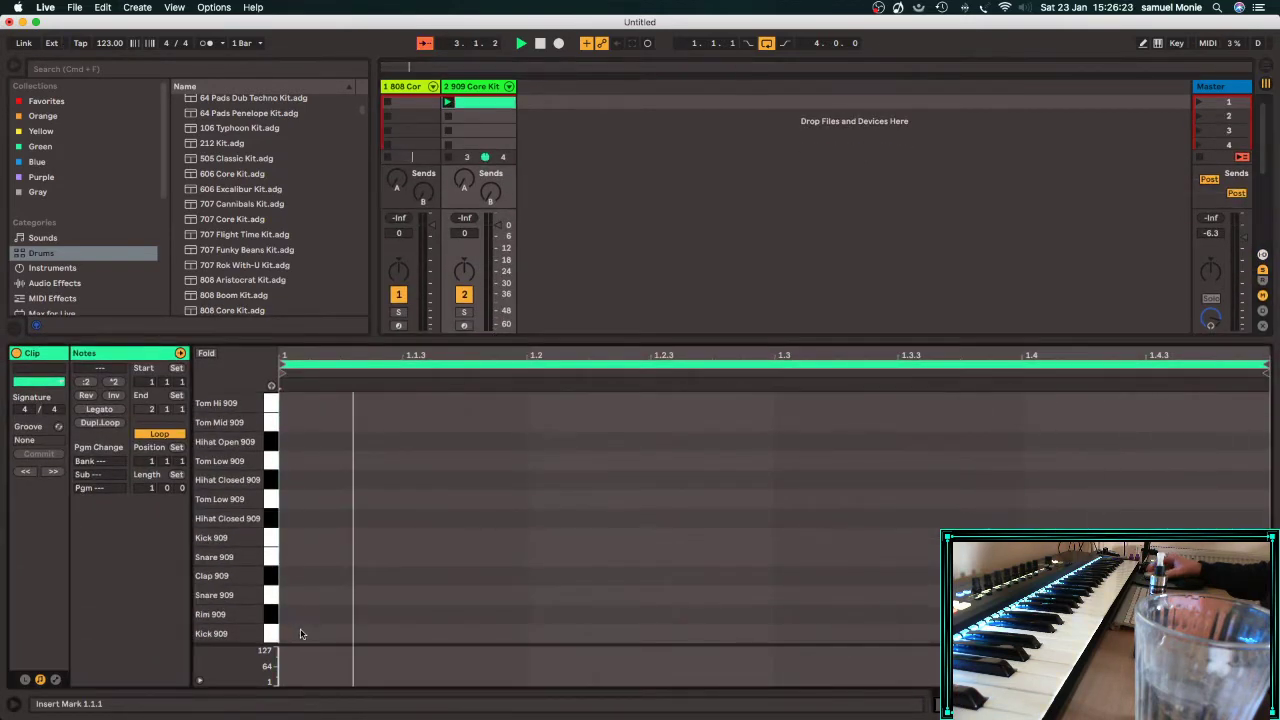
Add a Kick 909 note on the first beat and duplicate it onto the other three beats of the bar.
{"action": "double_click", "coordinate": [297, 638]}
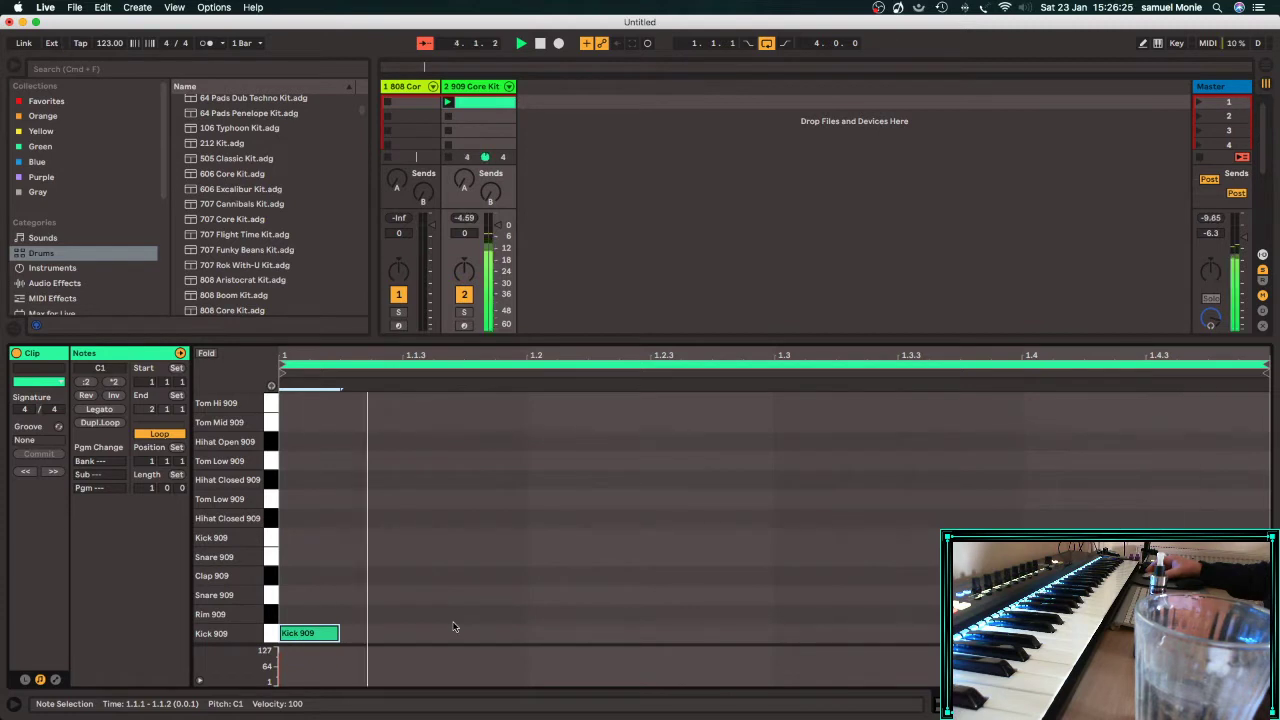
{"action": "left_click_drag", "start_coordinate": [533, 613], "coordinate": [271, 628]}
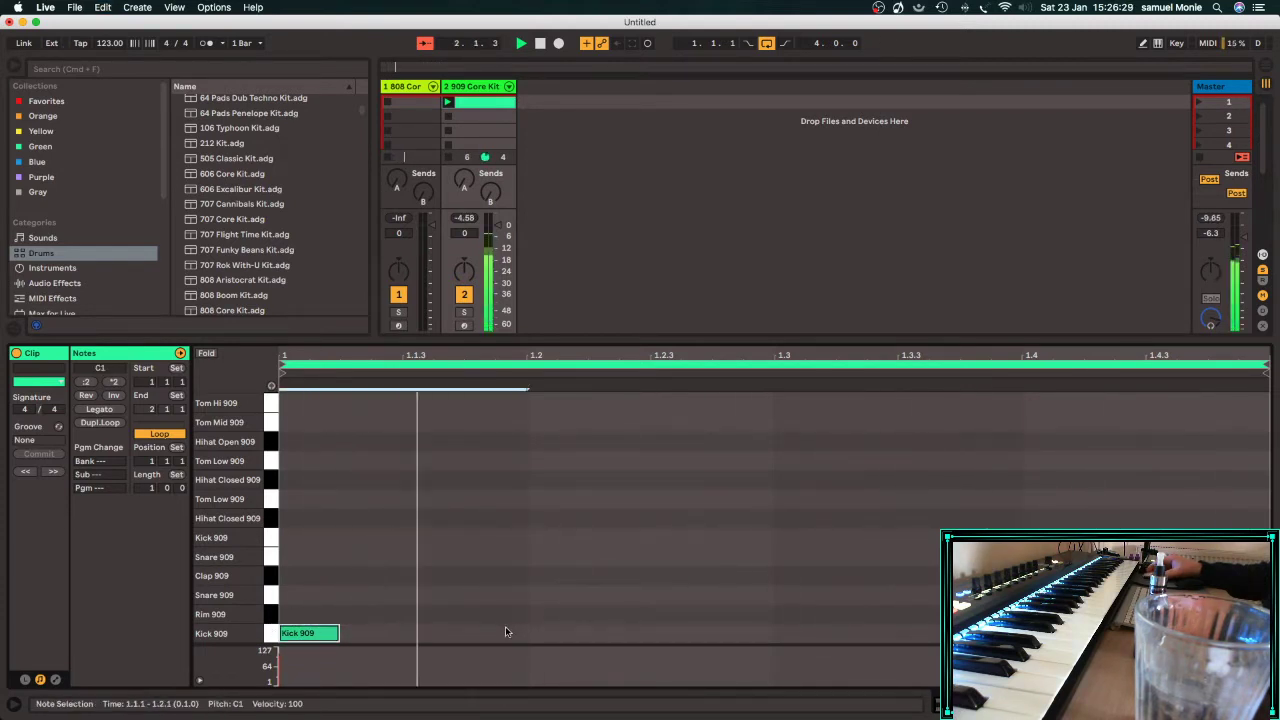
{"action": "key", "text": "super+d"}
{"action": "key", "text": "super+d"}
{"action": "key", "text": "super+d"}
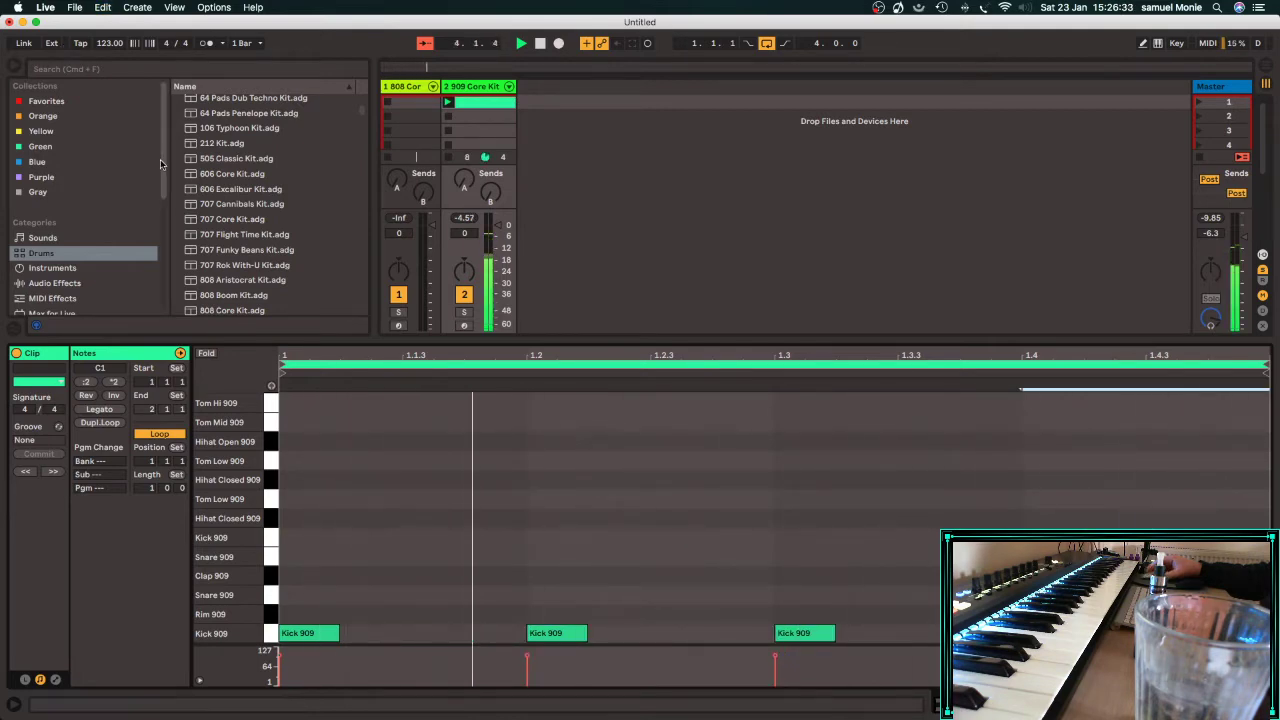
Set the song tempo to 126 BPM.
{"action": "left_click", "coordinate": [102, 45]}
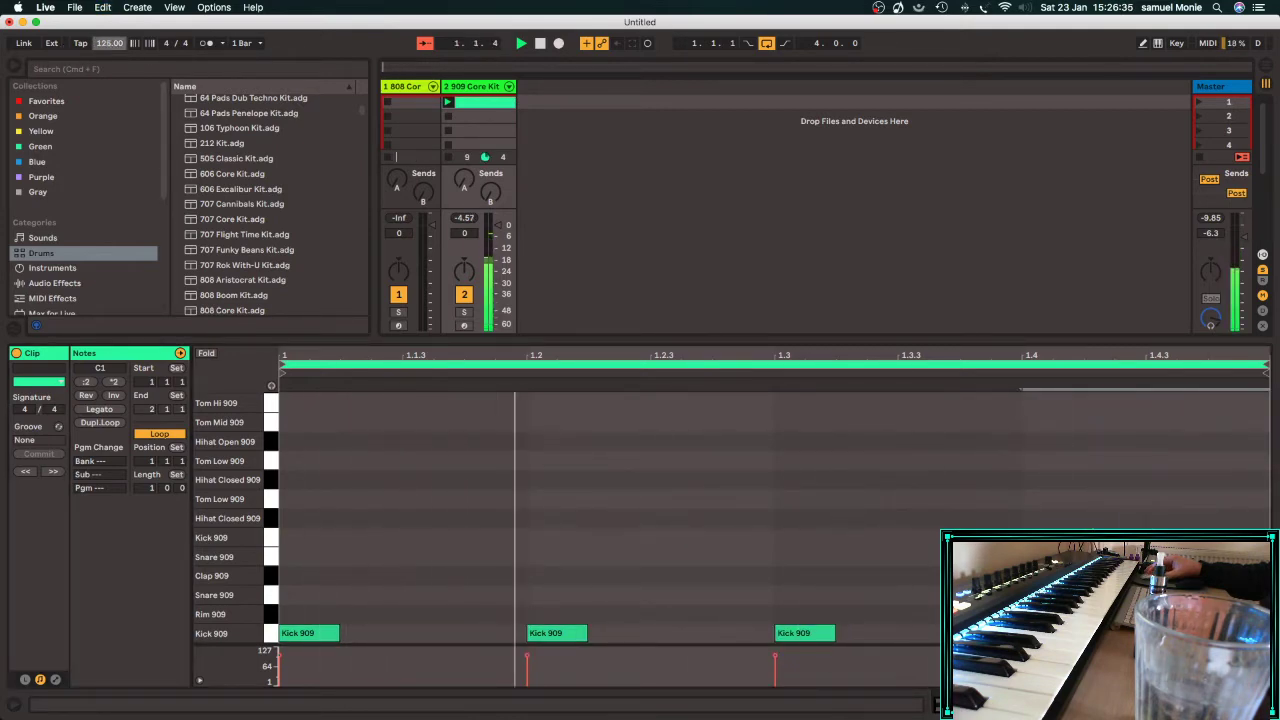
{"action": "type", "text": "128"}
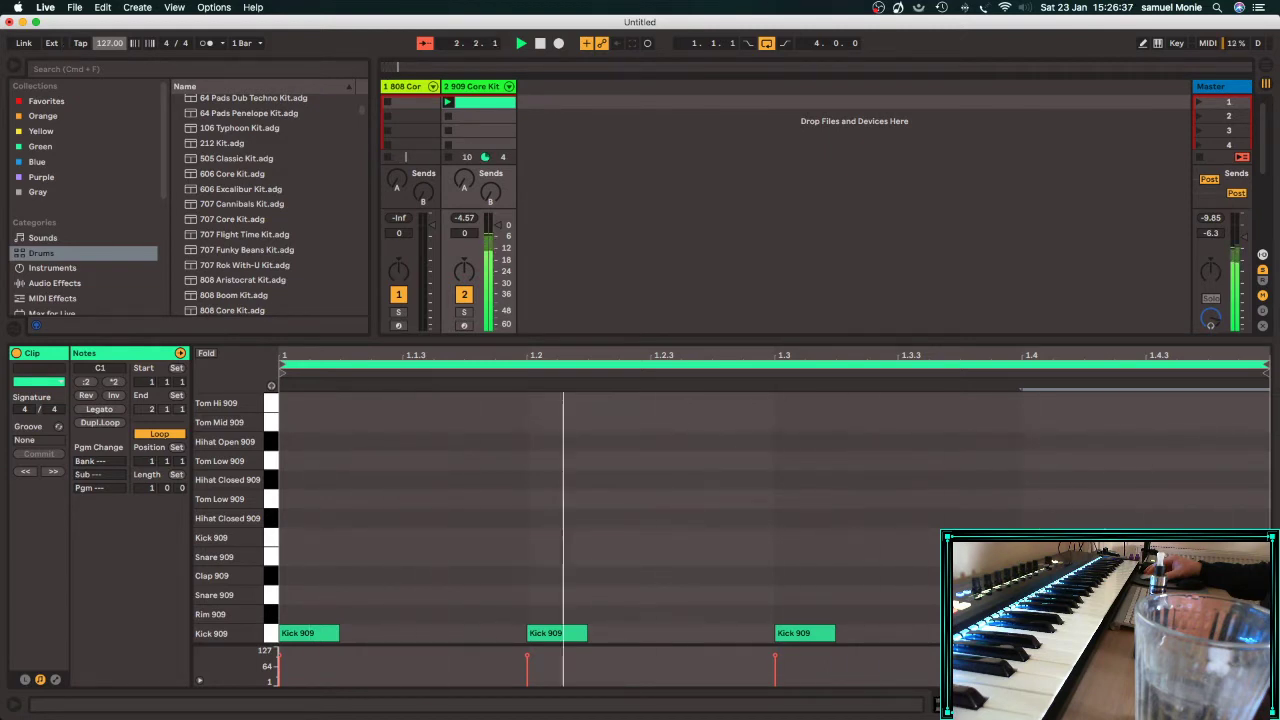
{"action": "key", "text": "Return"}
{"action": "type", "text": "126"}
{"action": "key", "text": "Return"}
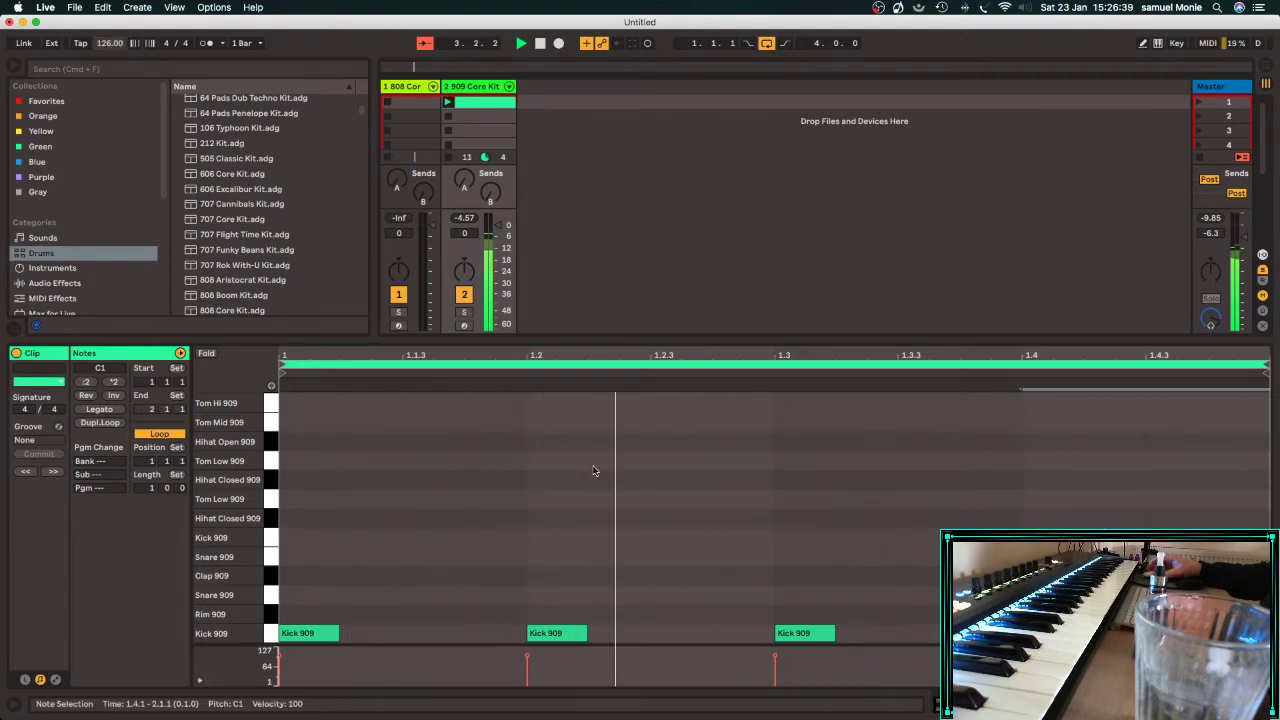
Extend the clip's loop length to 4 bars and duplicate the kick pattern across all of them.
{"action": "left_click_drag", "start_coordinate": [152, 488], "coordinate": [152, 462]}
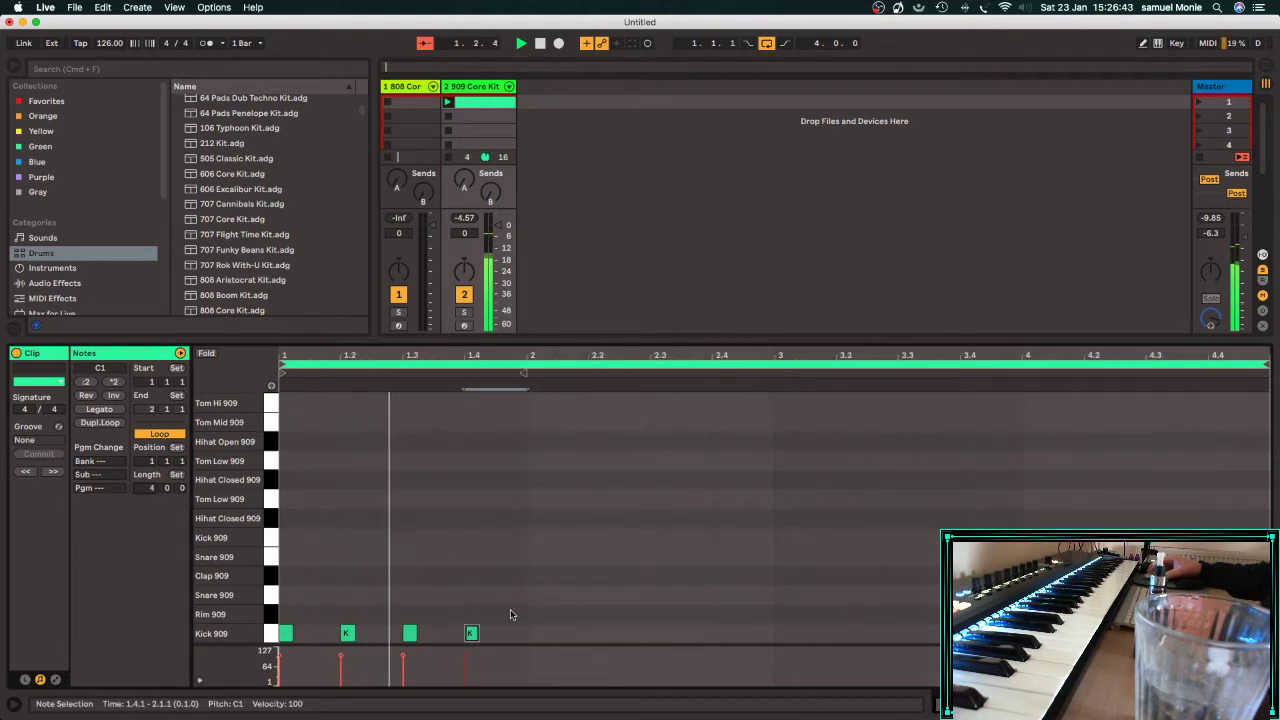
{"action": "left_click", "coordinate": [264, 633]}
{"action": "key", "text": "super+d"}
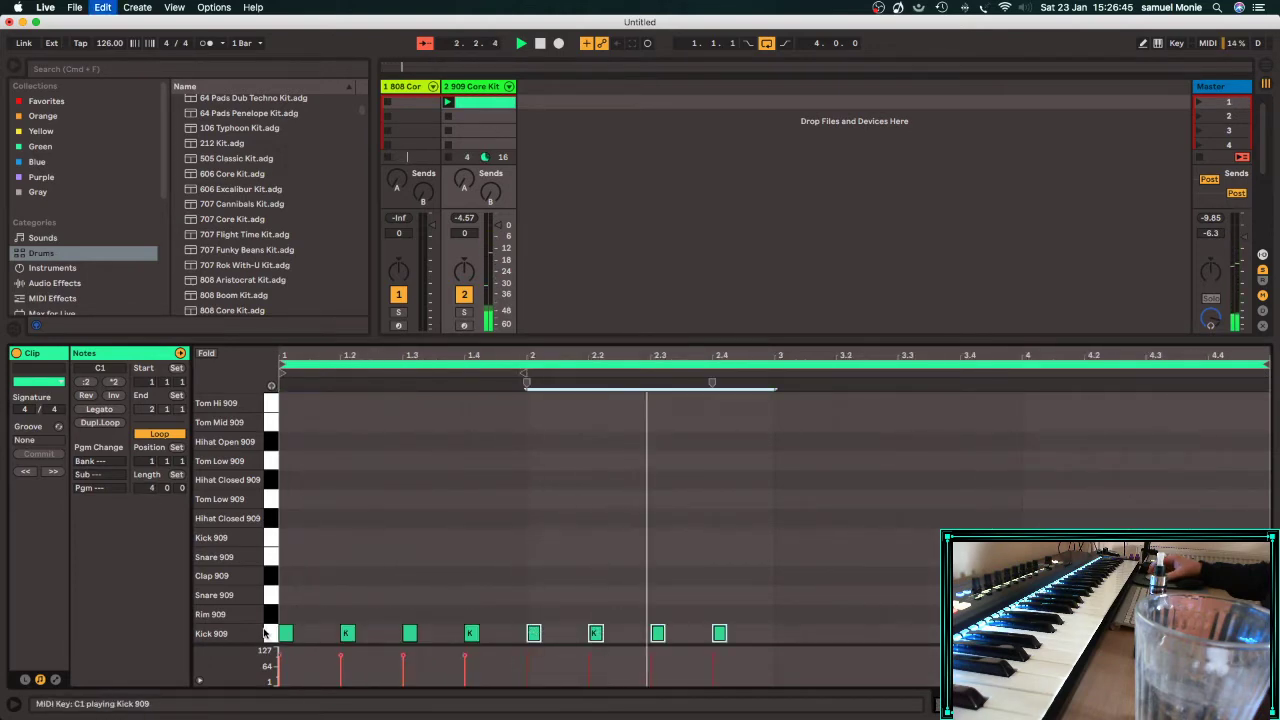
{"action": "key", "text": "super+d"}
{"action": "key", "text": "super+d"}
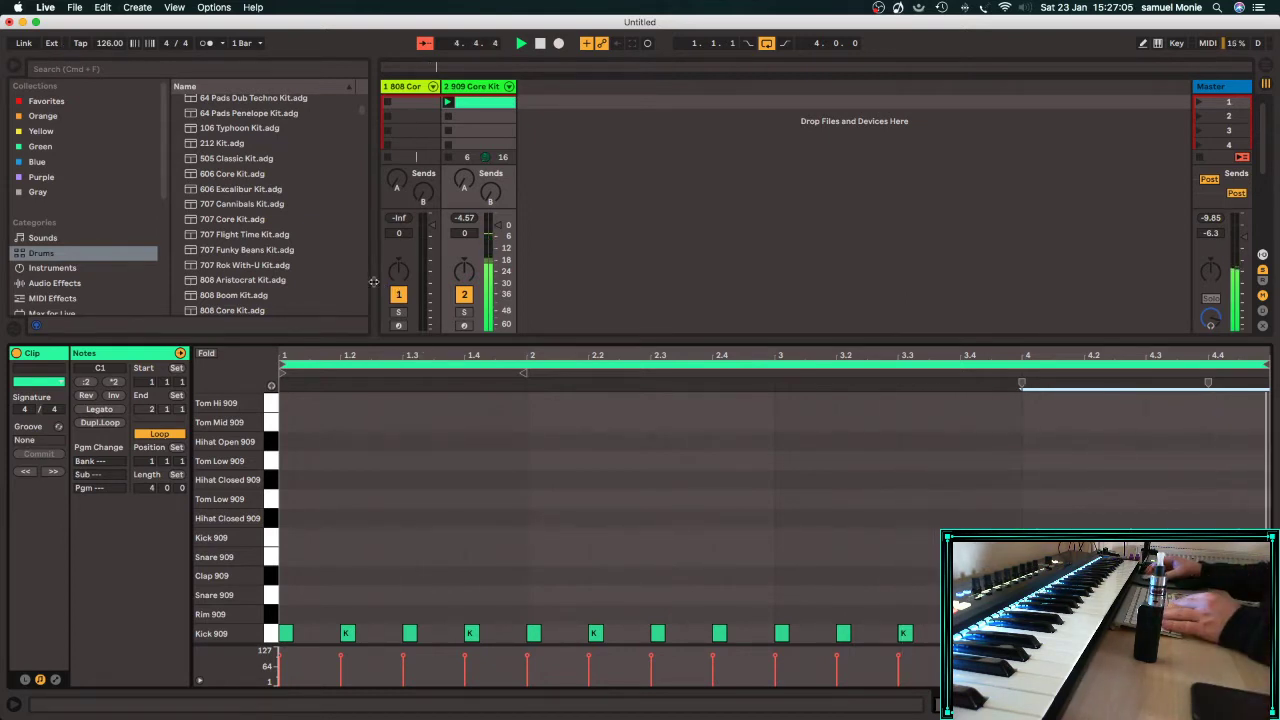
Narrow the browser, give the mixer and its level meters more height, and show the 909 track's devices.
{"action": "left_click_drag", "start_coordinate": [336, 285], "coordinate": [314, 287]}
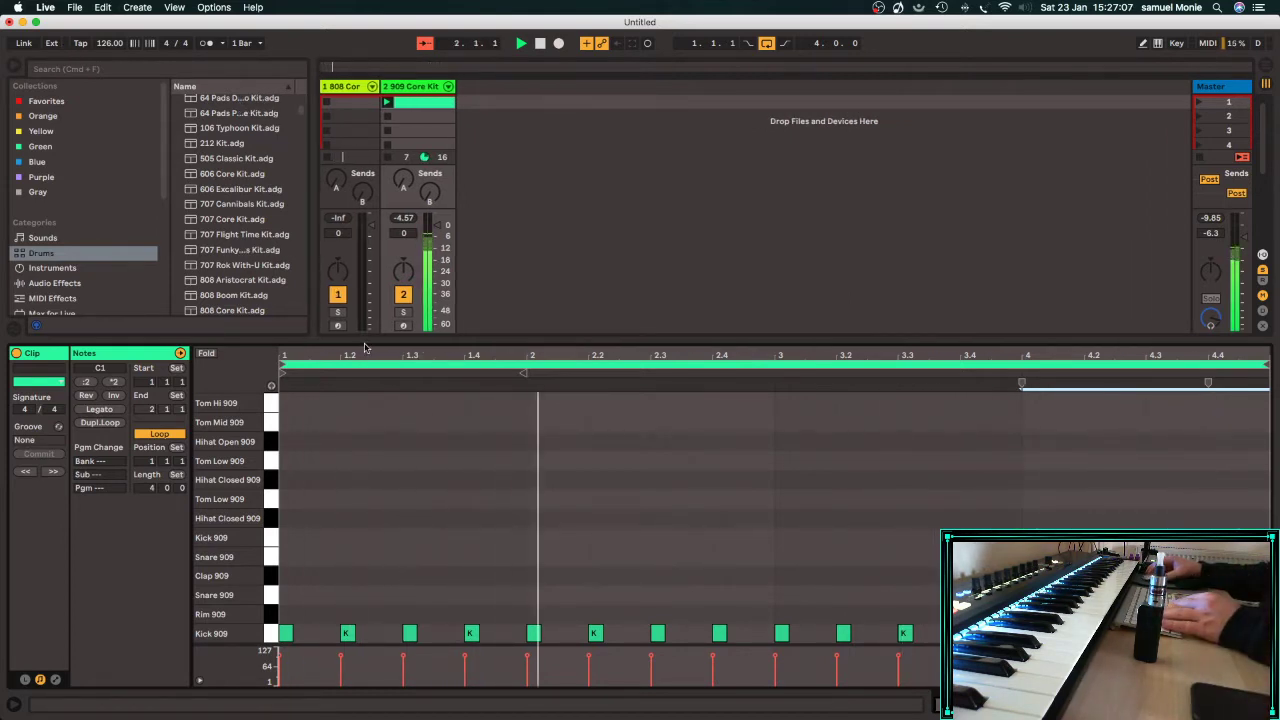
{"action": "left_click_drag", "start_coordinate": [364, 340], "coordinate": [364, 527]}
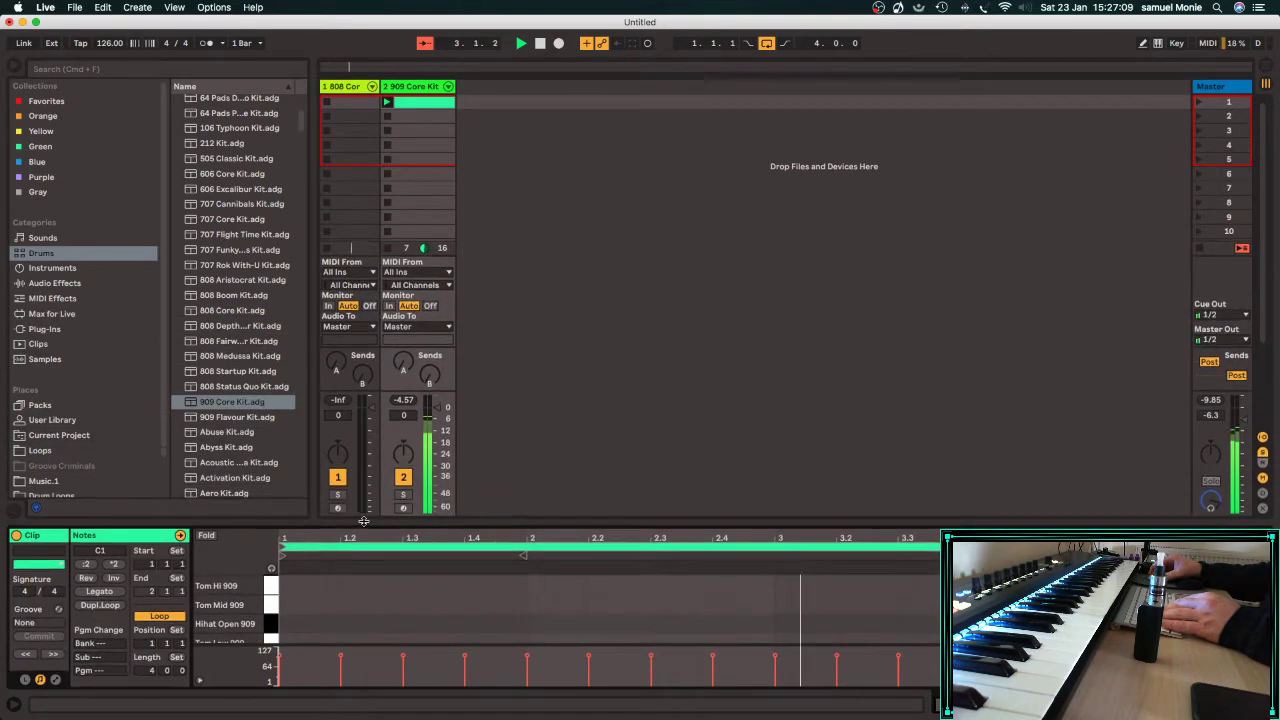
{"action": "left_click_drag", "start_coordinate": [403, 394], "coordinate": [403, 322]}
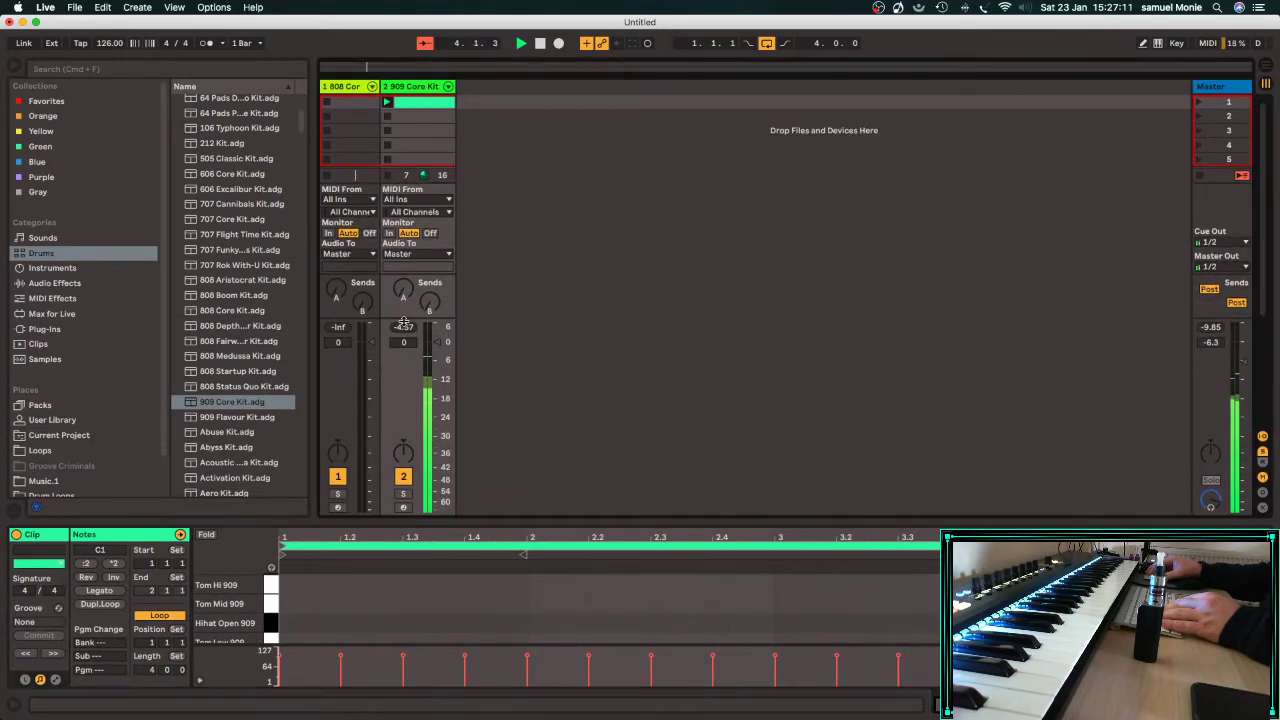
{"action": "left_click", "coordinate": [410, 90]}
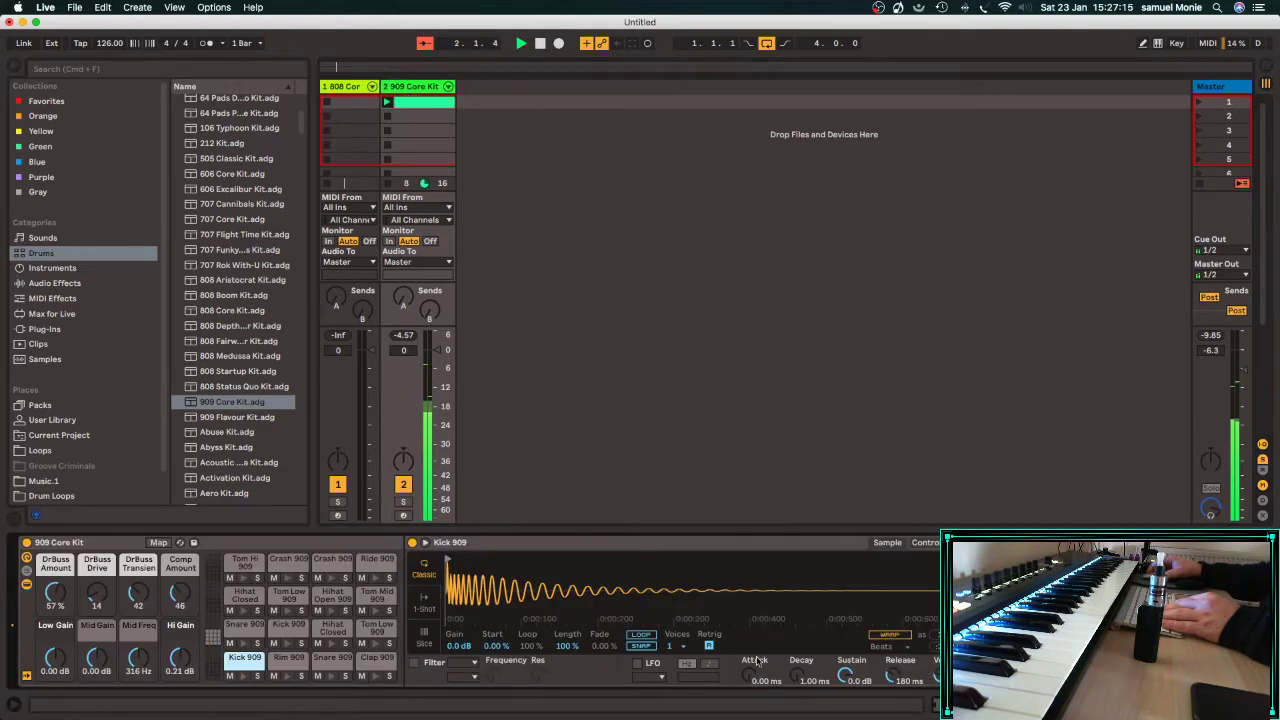
Adjust the Kick 909 sampler's release to 133 ms.
{"action": "left_click_drag", "start_coordinate": [897, 679], "coordinate": [897, 660]}
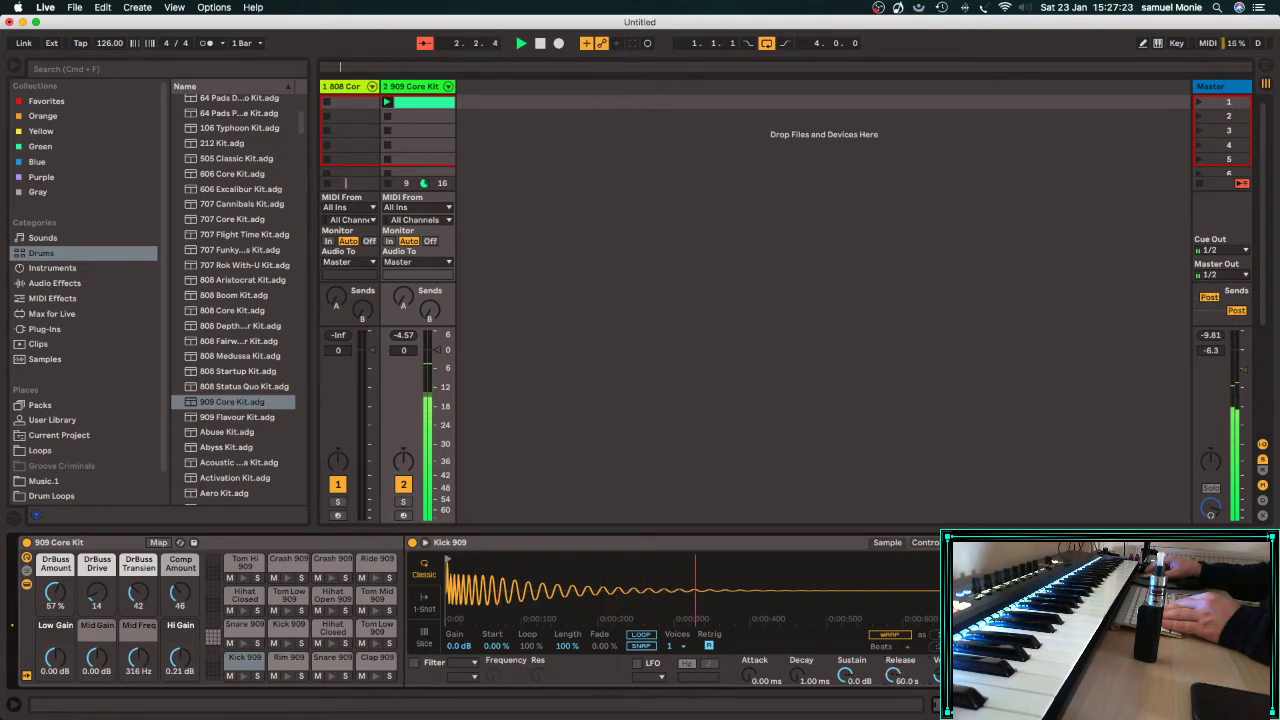
{"action": "left_click_drag", "start_coordinate": [895, 677], "coordinate": [895, 717]}
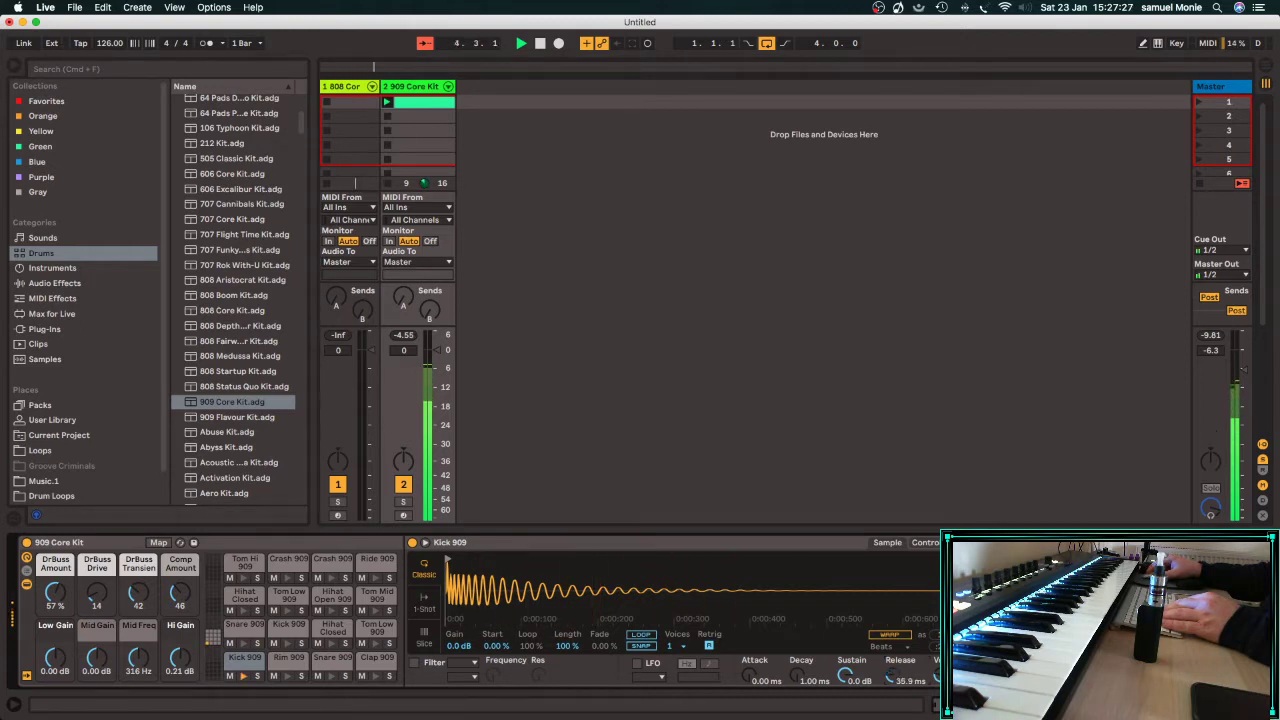
{"action": "left_click_drag", "start_coordinate": [890, 677], "coordinate": [890, 670]}
{"action": "left_click_drag", "start_coordinate": [890, 676], "coordinate": [890, 680]}
Unfold the 909 kit's chains in the mixer and add an EQ Eight to the Kick 909 chain.
{"action": "left_click", "coordinate": [448, 87]}
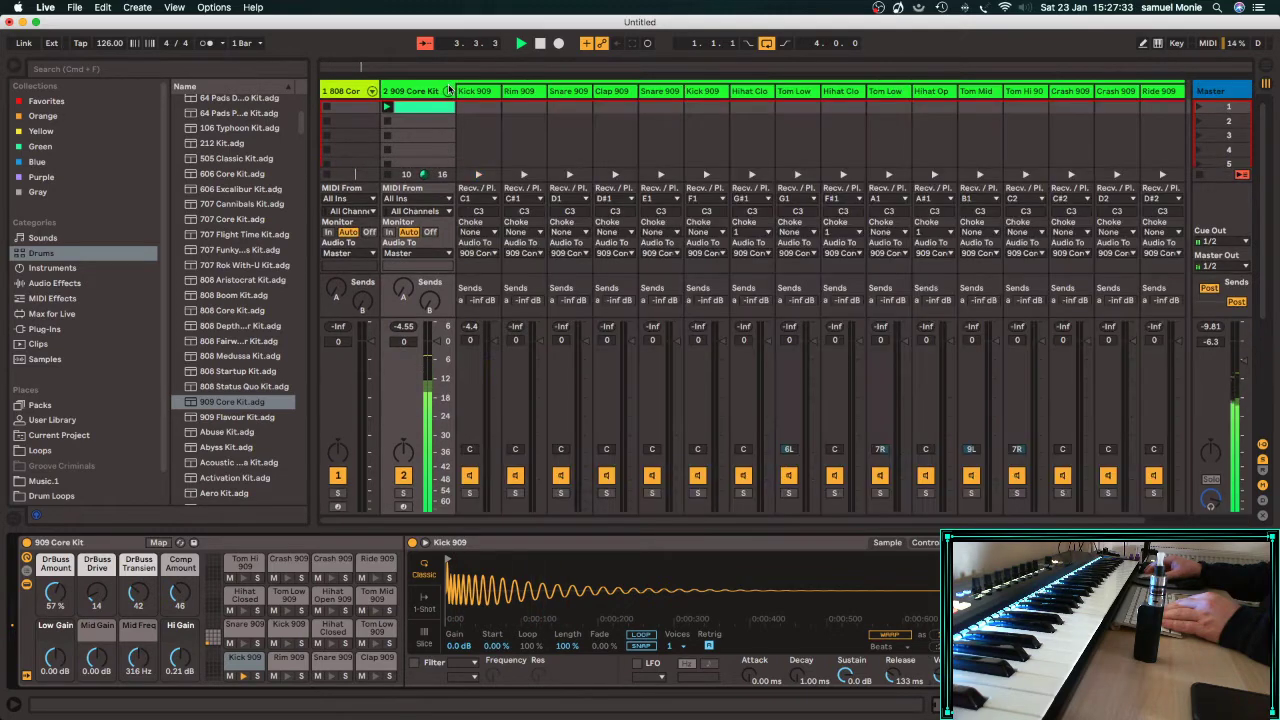
{"action": "left_click", "coordinate": [480, 91]}
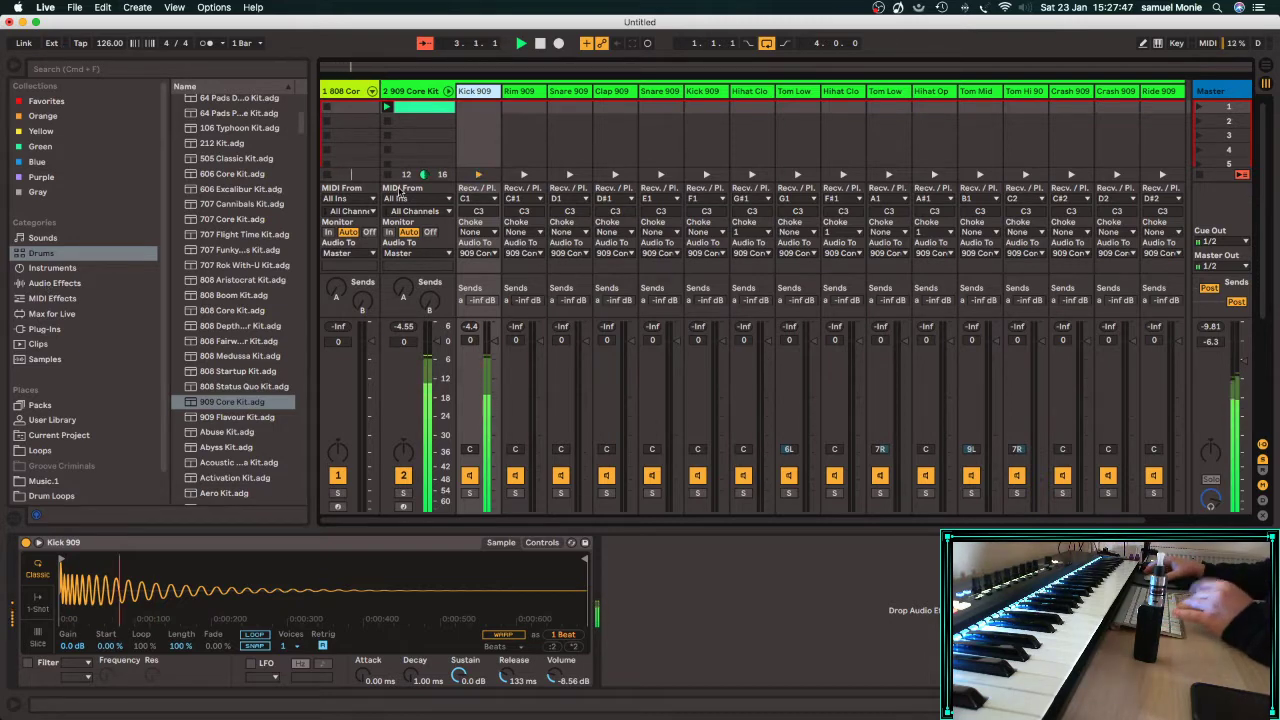
{"action": "left_click", "coordinate": [44, 284]}
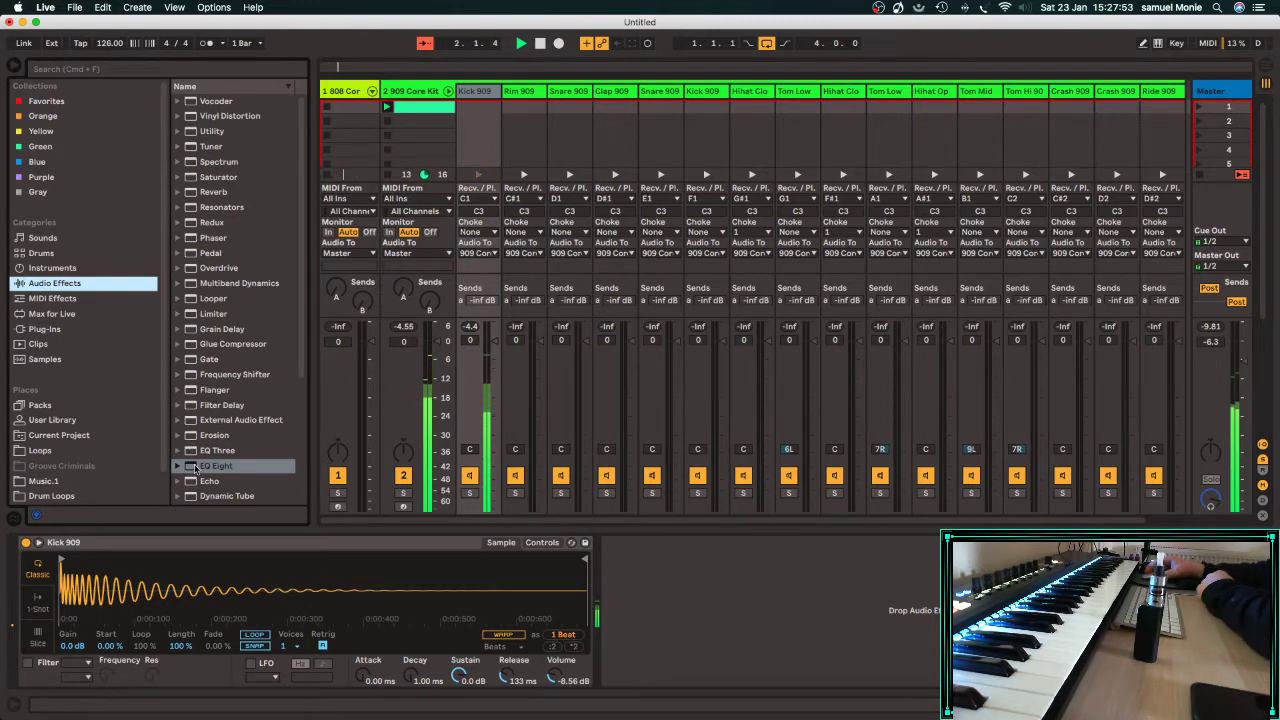
{"action": "left_click_drag", "start_coordinate": [205, 466], "coordinate": [745, 587]}
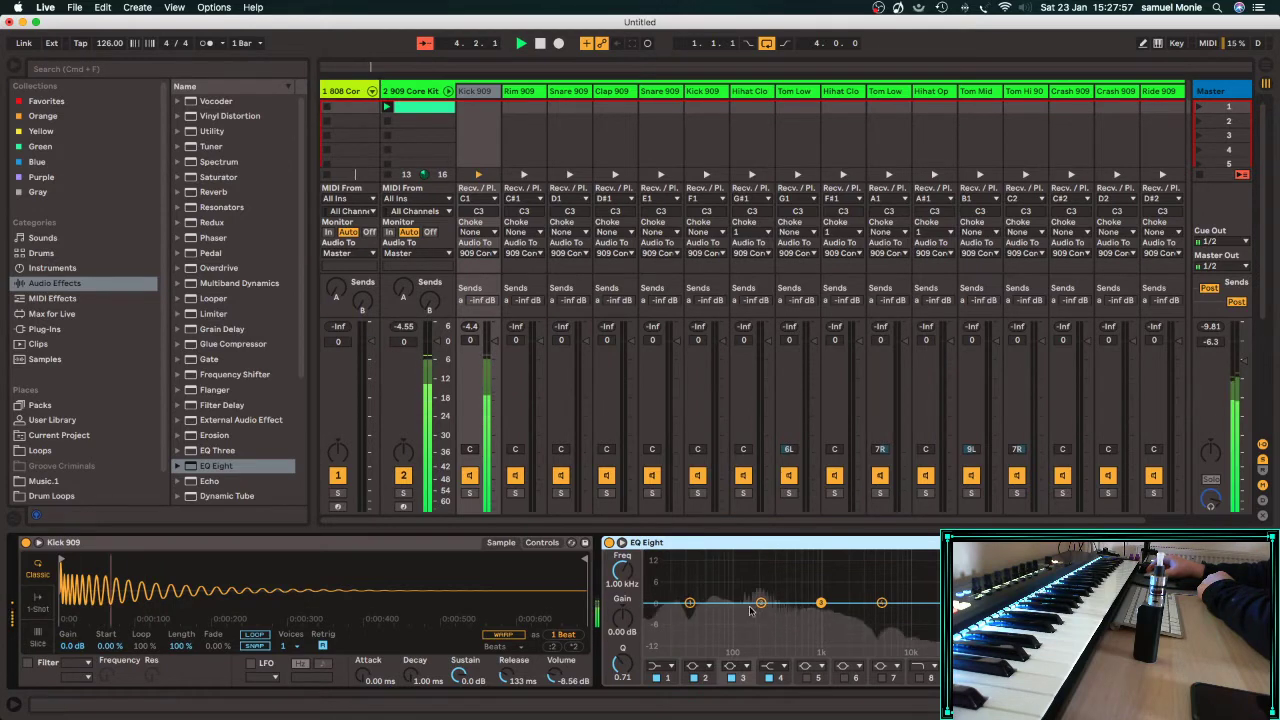
Shape the kick's EQ Eight with a low cut at 30 Hz, a high cut at 2.84 kHz and a 2.11 dB boost at 65.3 Hz.
{"action": "left_click", "coordinate": [690, 604]}
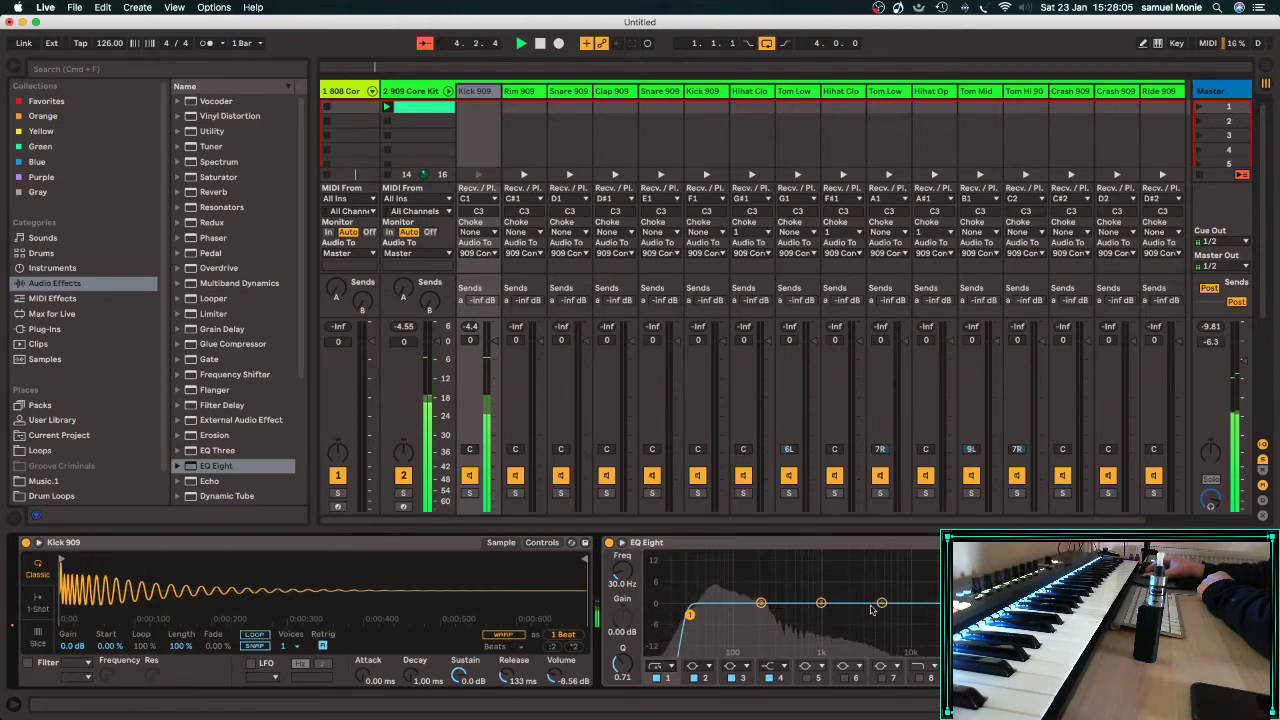
{"action": "left_click", "coordinate": [881, 604]}
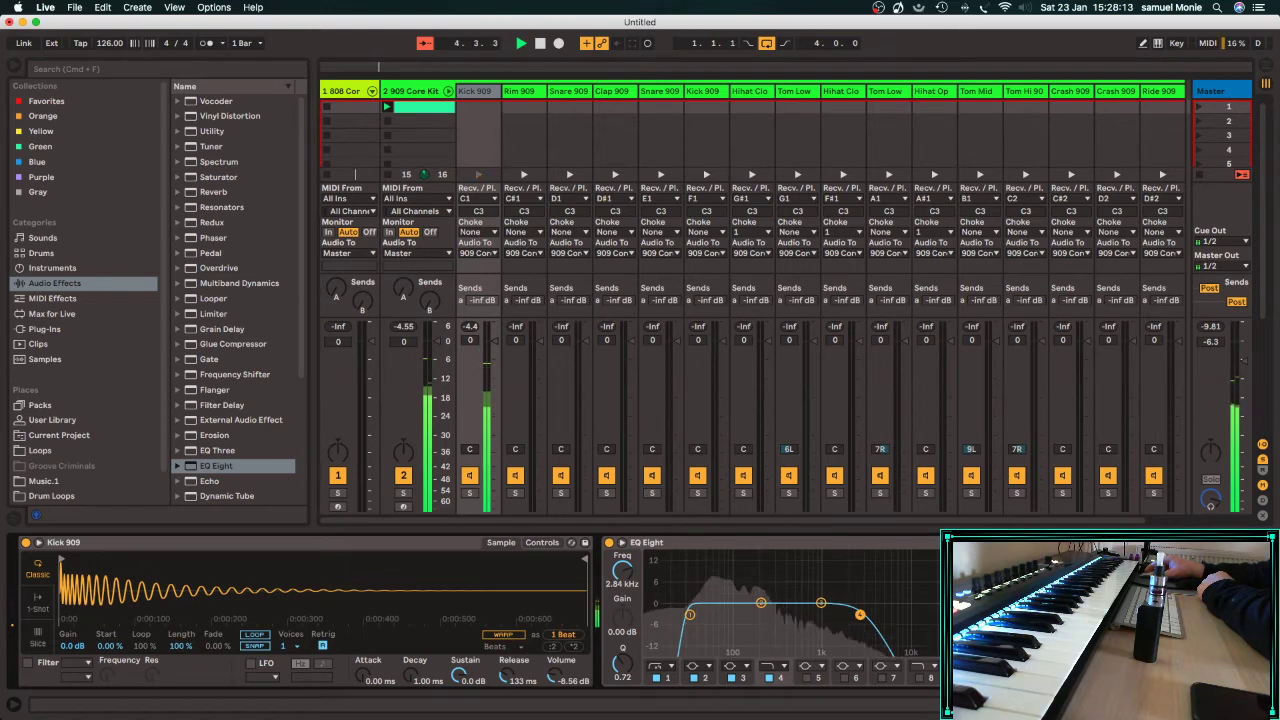
{"action": "left_click_drag", "start_coordinate": [760, 604], "coordinate": [753, 603]}
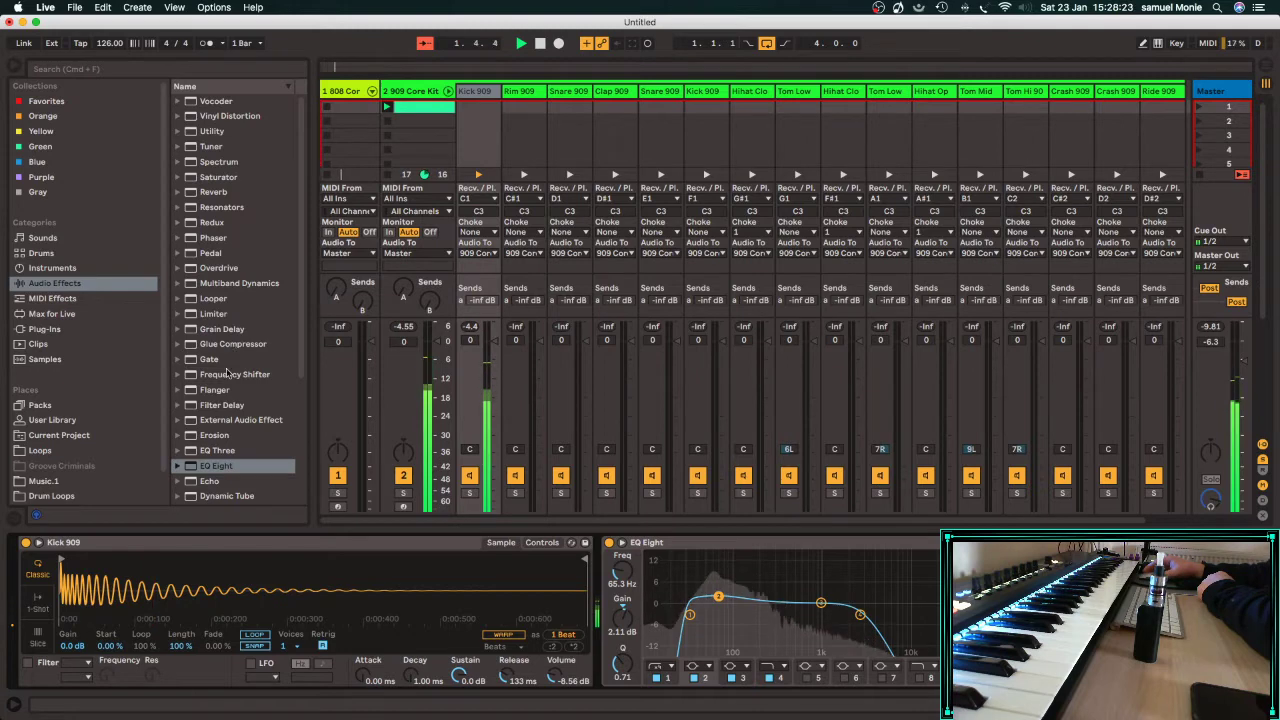
Fold the 909 kit's chains away and check the 808 kit's chains in the mixer.
{"action": "left_click", "coordinate": [449, 91]}
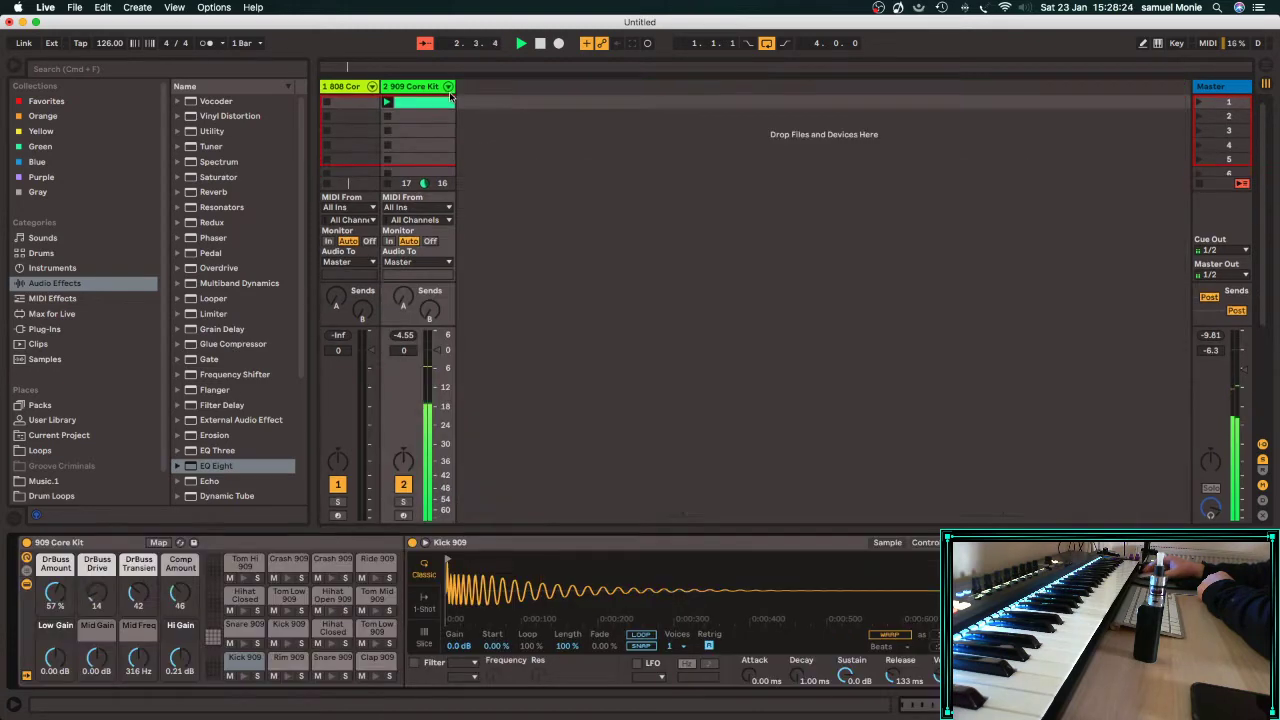
{"action": "left_click", "coordinate": [368, 87]}
{"action": "left_click", "coordinate": [371, 87]}
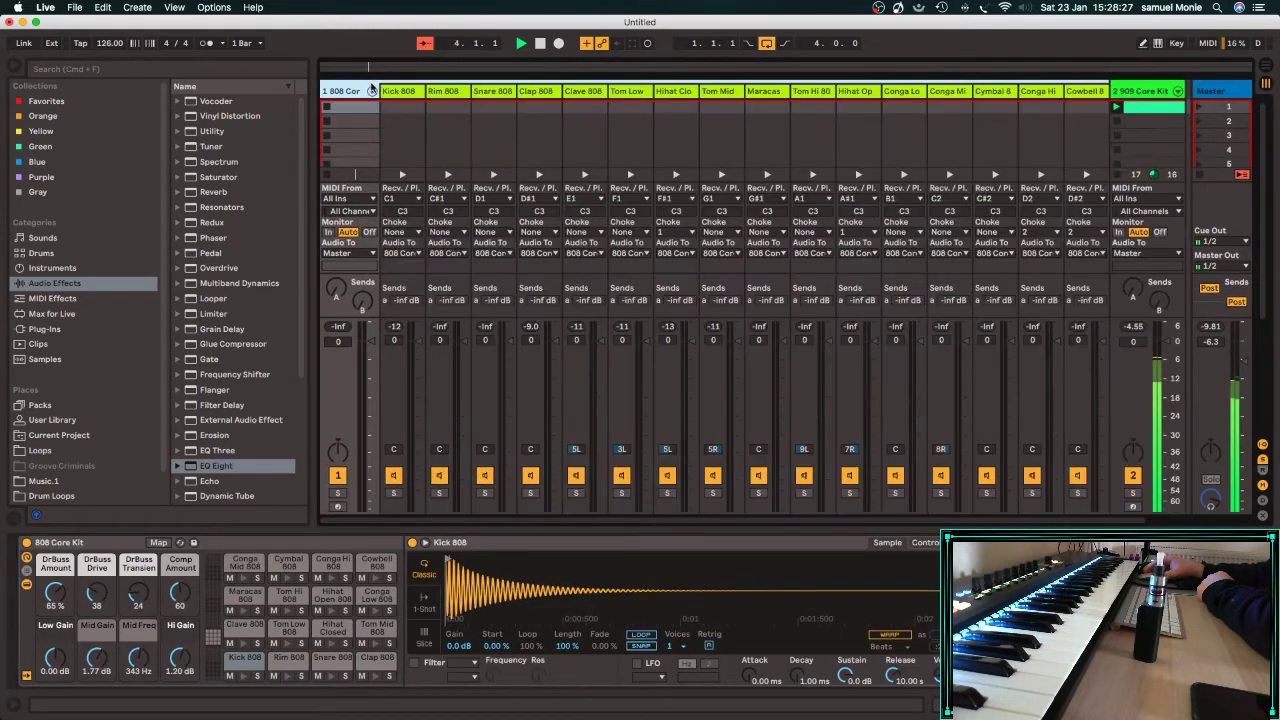
{"action": "left_click", "coordinate": [371, 90]}
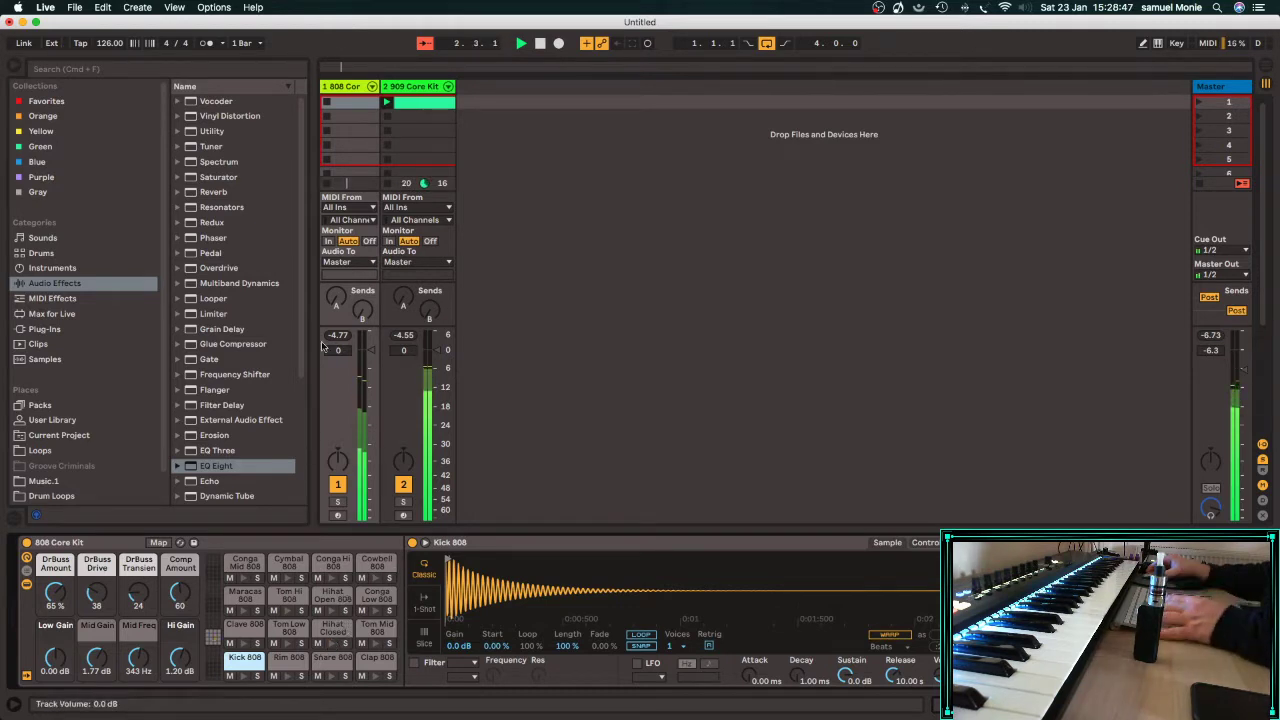
Create a MIDI clip in the 808 track's first slot, enlarge the note editor and launch the clip.
{"action": "double_click", "coordinate": [350, 104]}
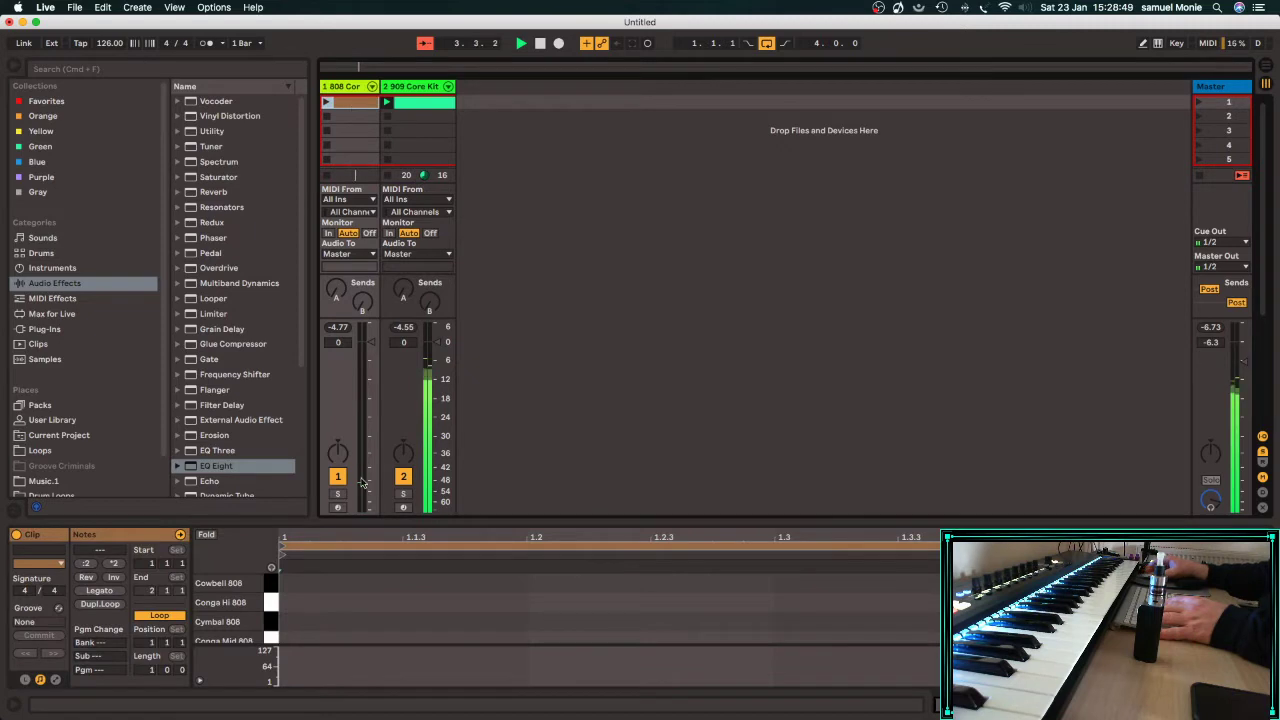
{"action": "left_click_drag", "start_coordinate": [395, 518], "coordinate": [396, 317]}
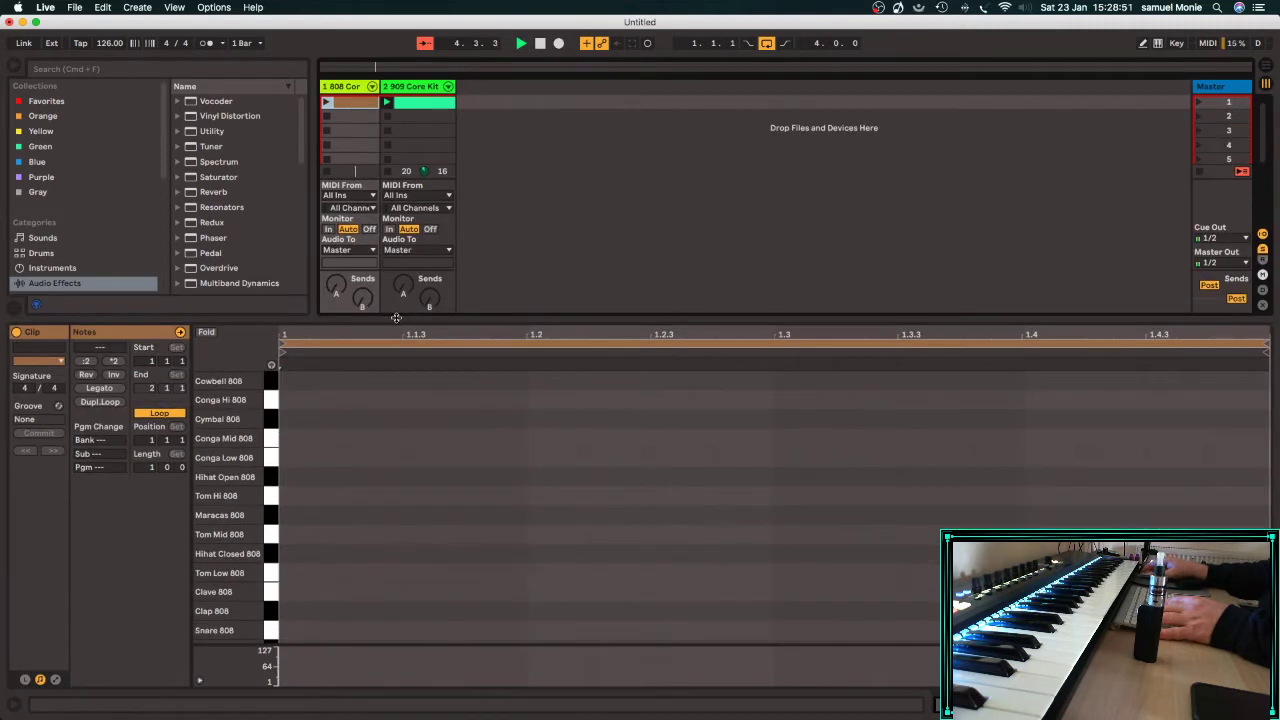
{"action": "left_click", "coordinate": [326, 104]}
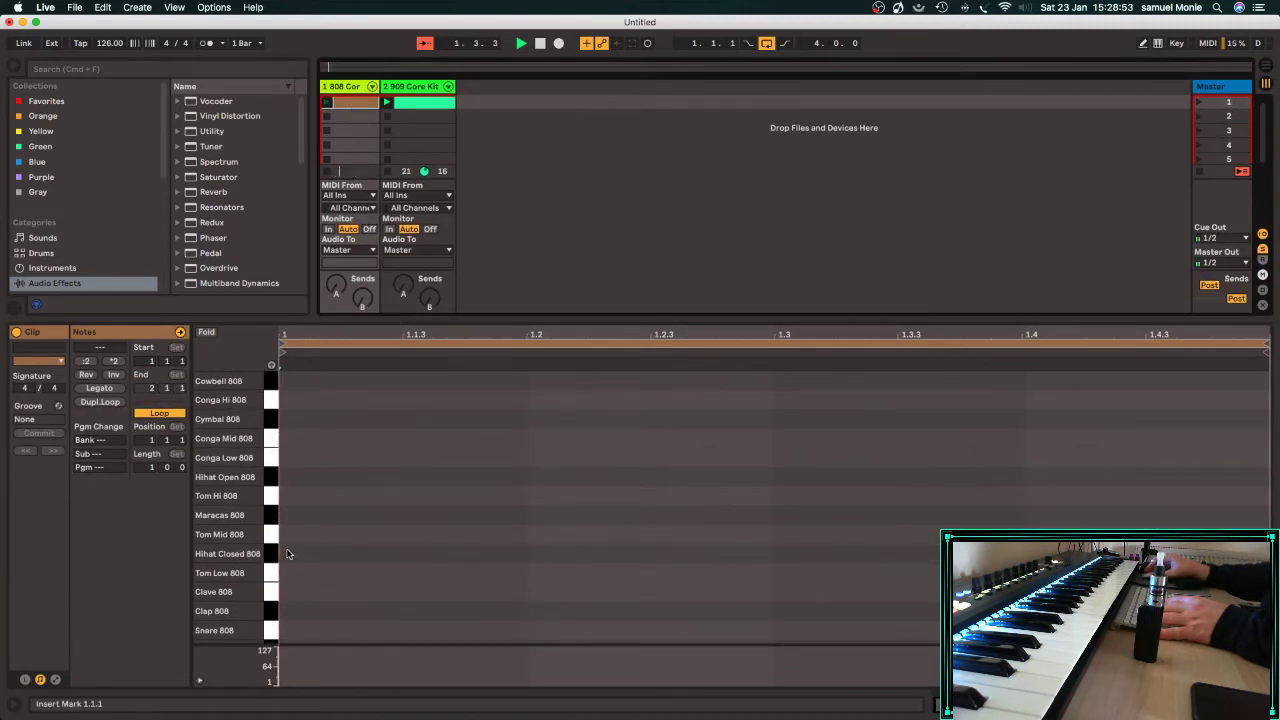
Add closed 808 hi-hats on the off-beats of the bar, at 1.1.3, 1.2.3, 1.3.3 and 1.4.3.
{"action": "double_click", "coordinate": [408, 552]}
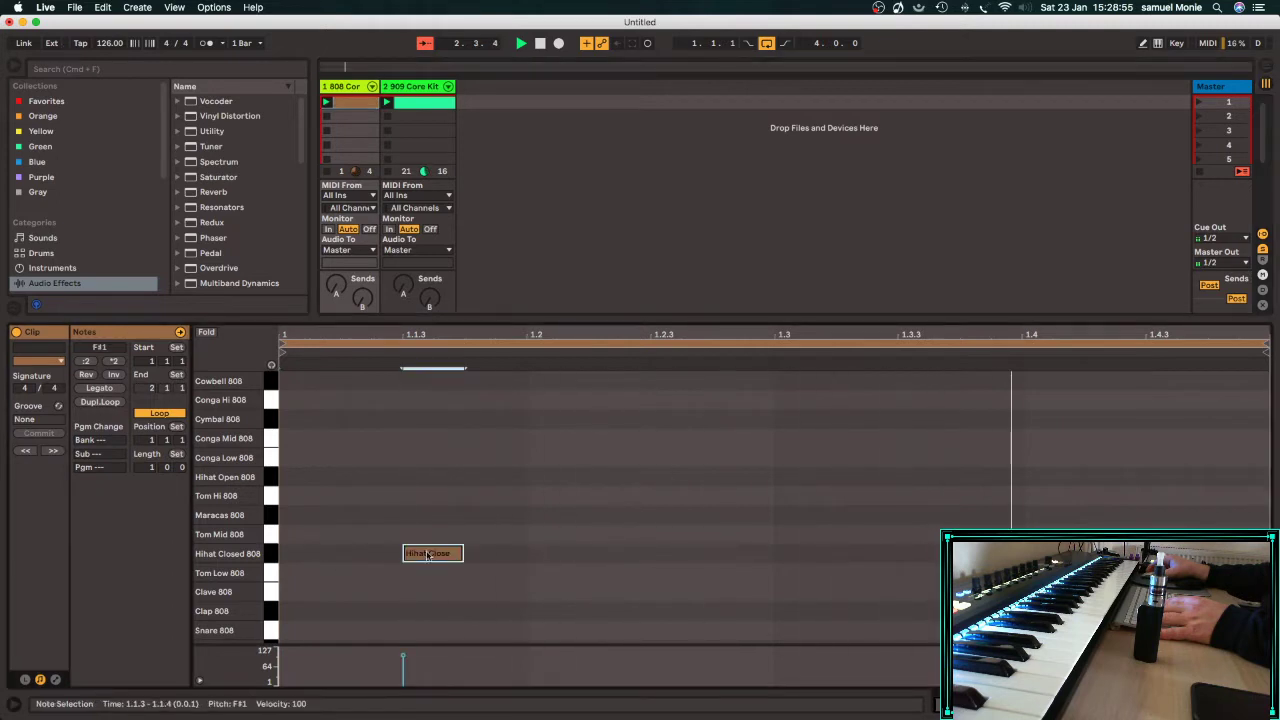
{"action": "left_click_drag", "start_coordinate": [510, 536], "coordinate": [315, 589]}
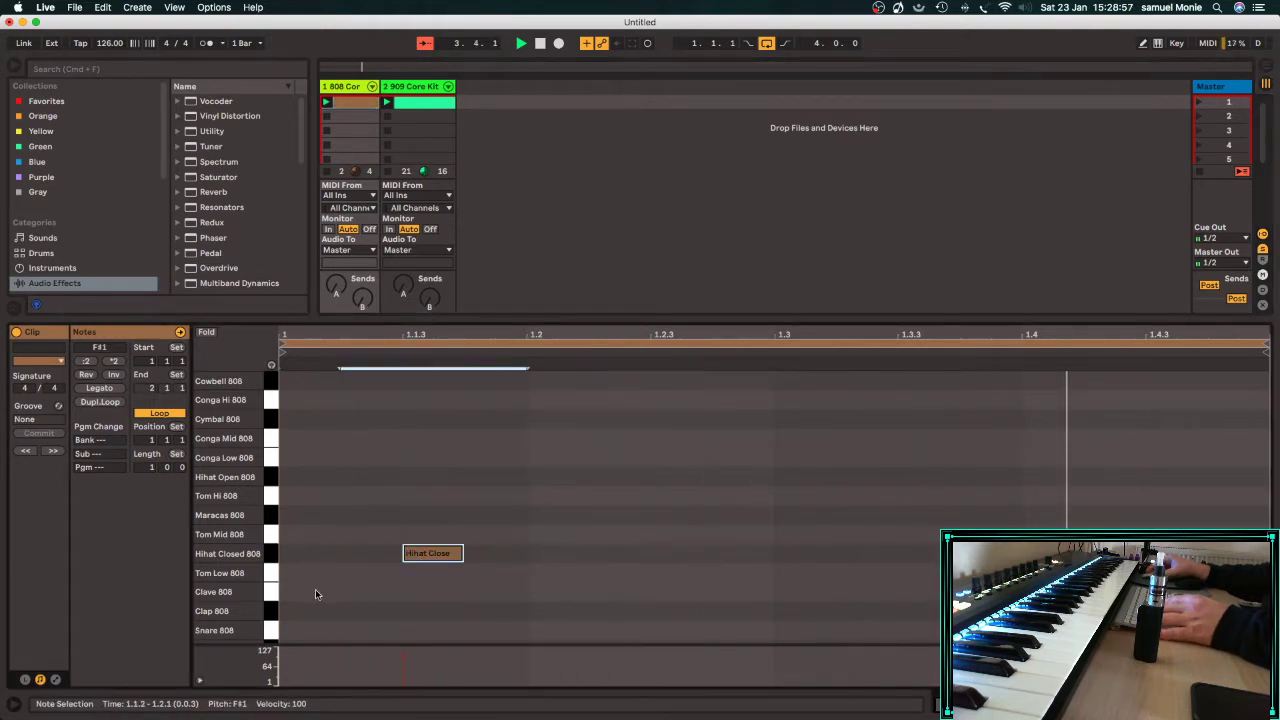
{"action": "key", "text": "super+d"}
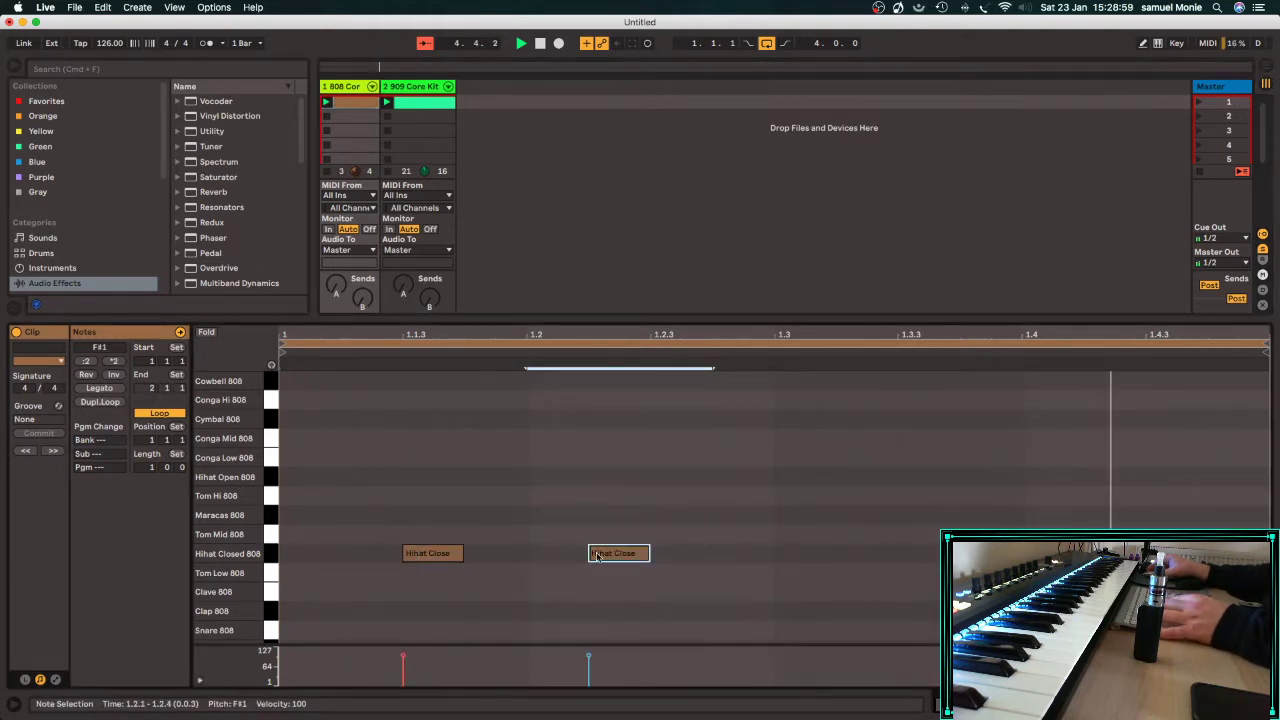
{"action": "key", "text": "Right"}
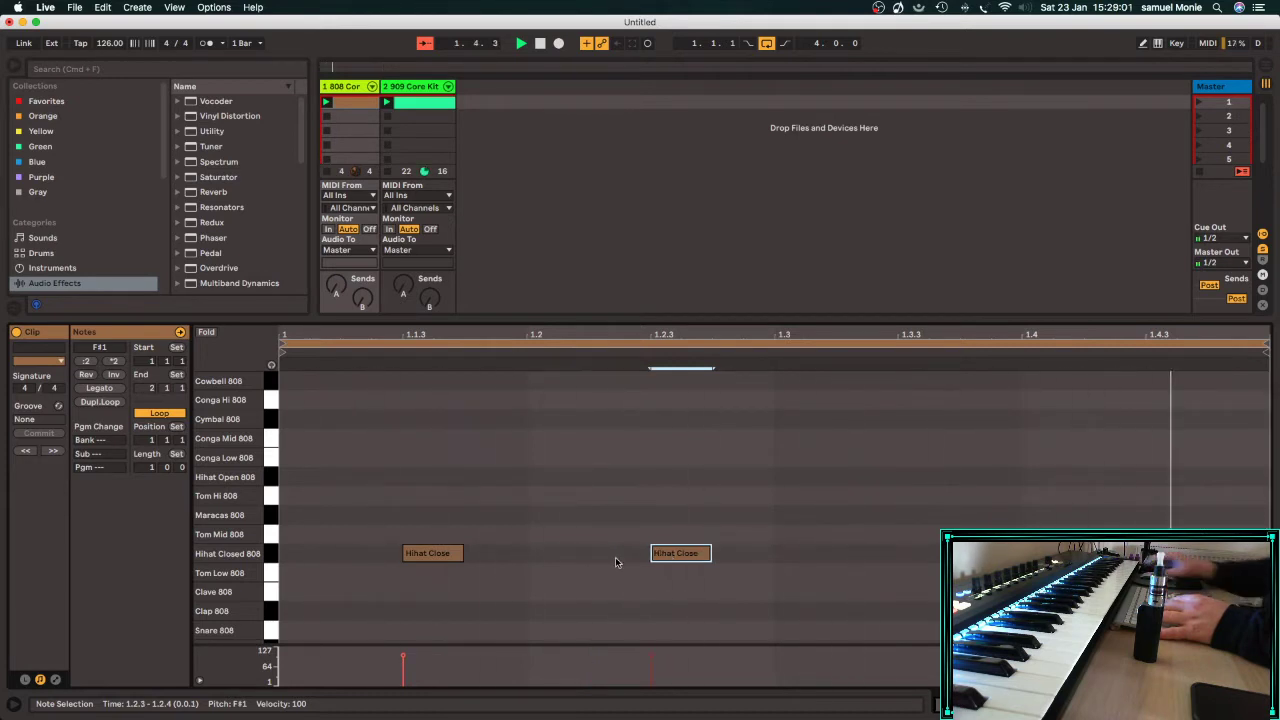
{"action": "left_click_drag", "start_coordinate": [781, 549], "coordinate": [354, 565]}
{"action": "key", "text": "super+d"}
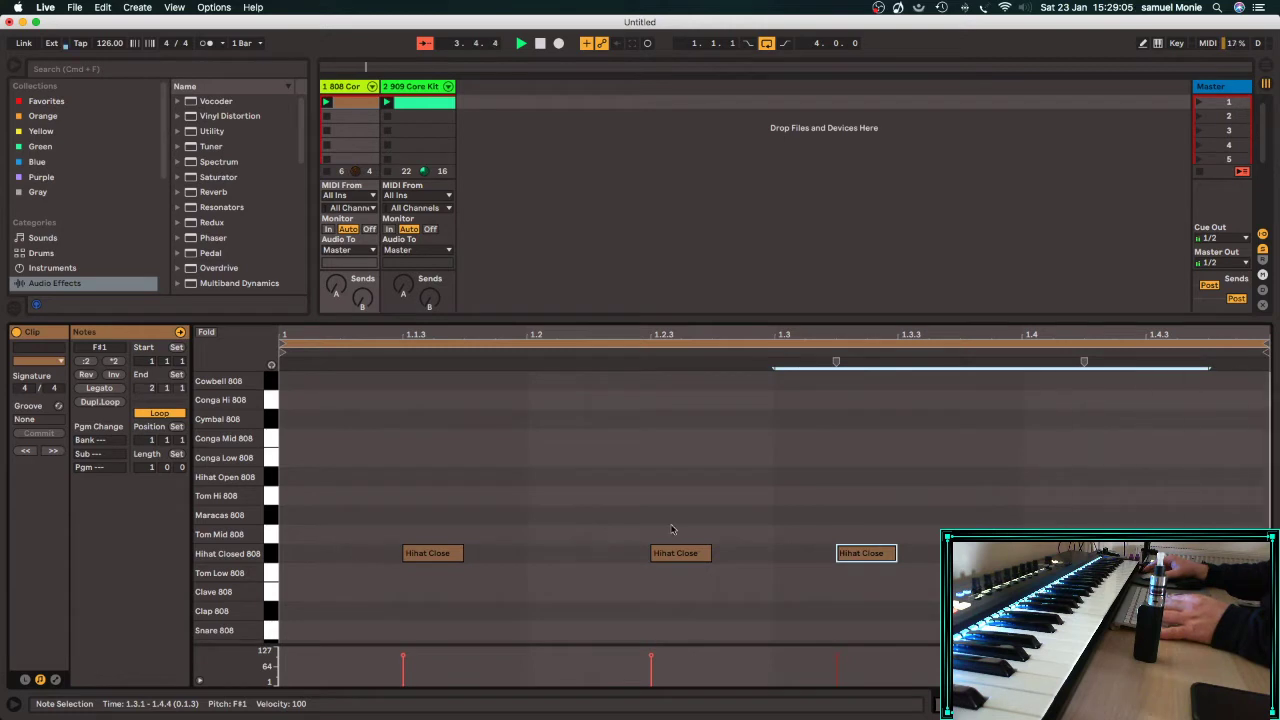
{"action": "key", "text": "Right"}
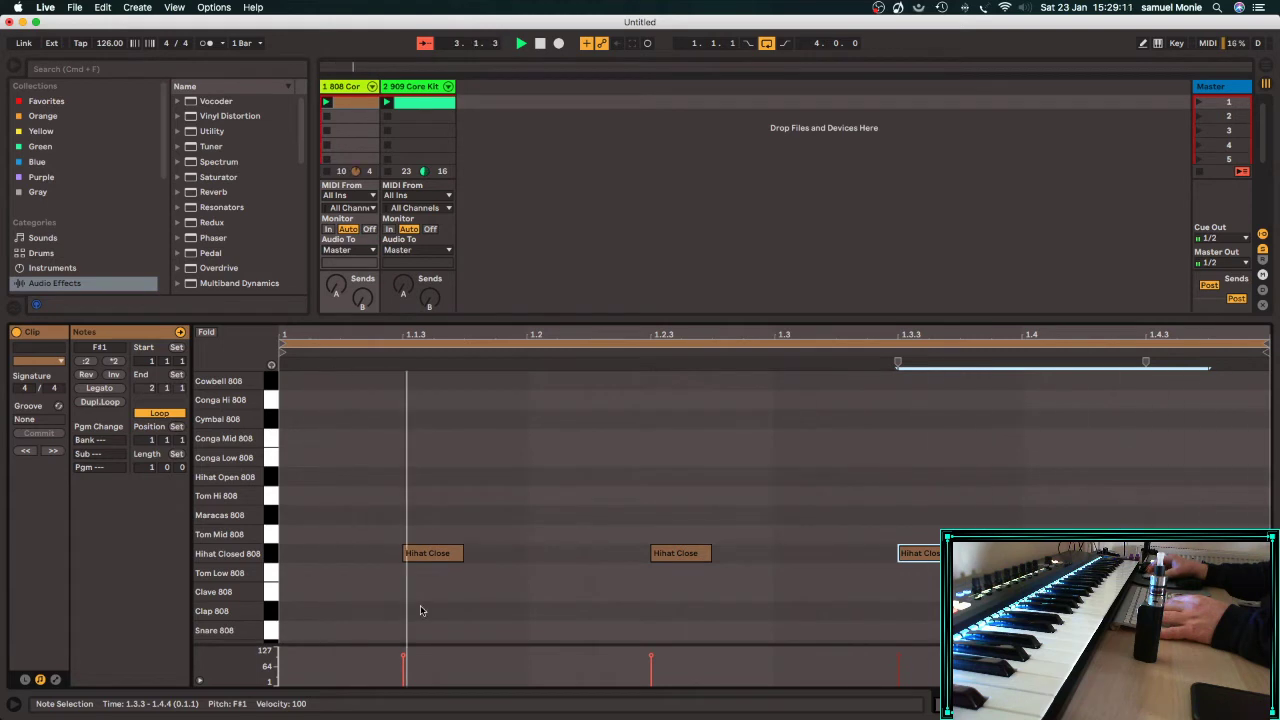
Place 808 claps on beats 2 and 4 of the clip.
{"action": "double_click", "coordinate": [537, 610]}
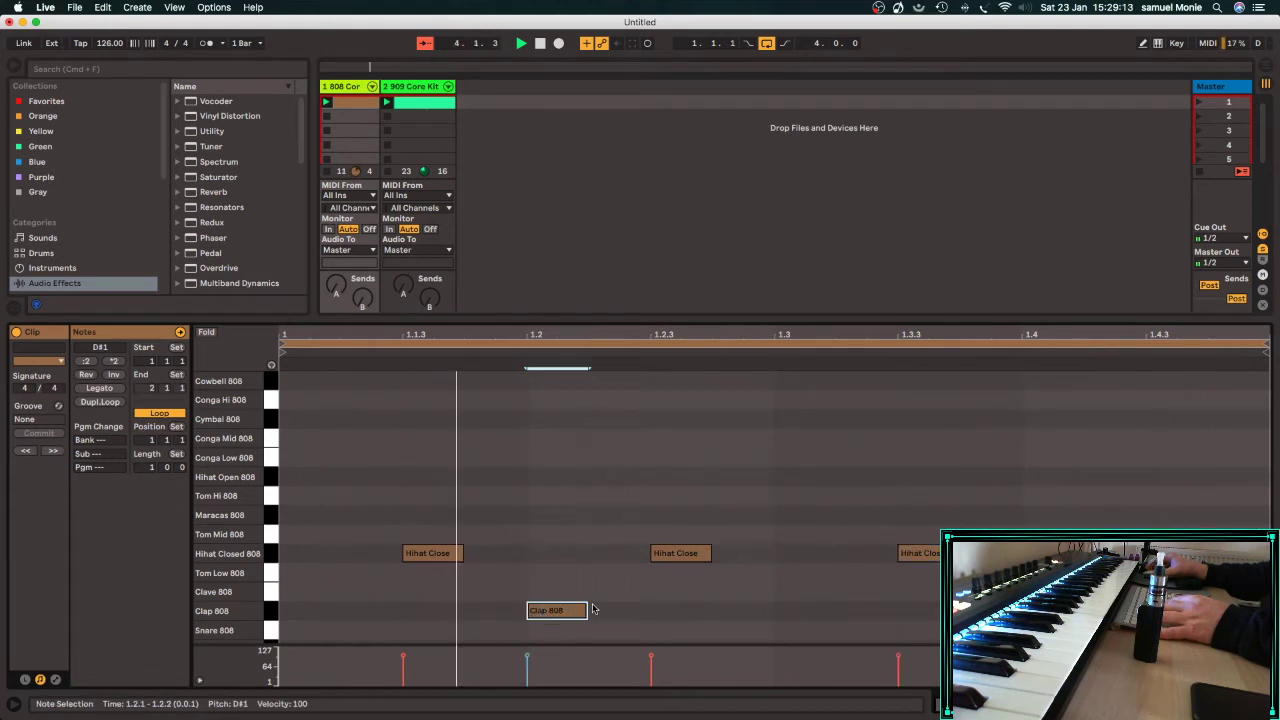
{"action": "left_click", "coordinate": [1053, 610]}
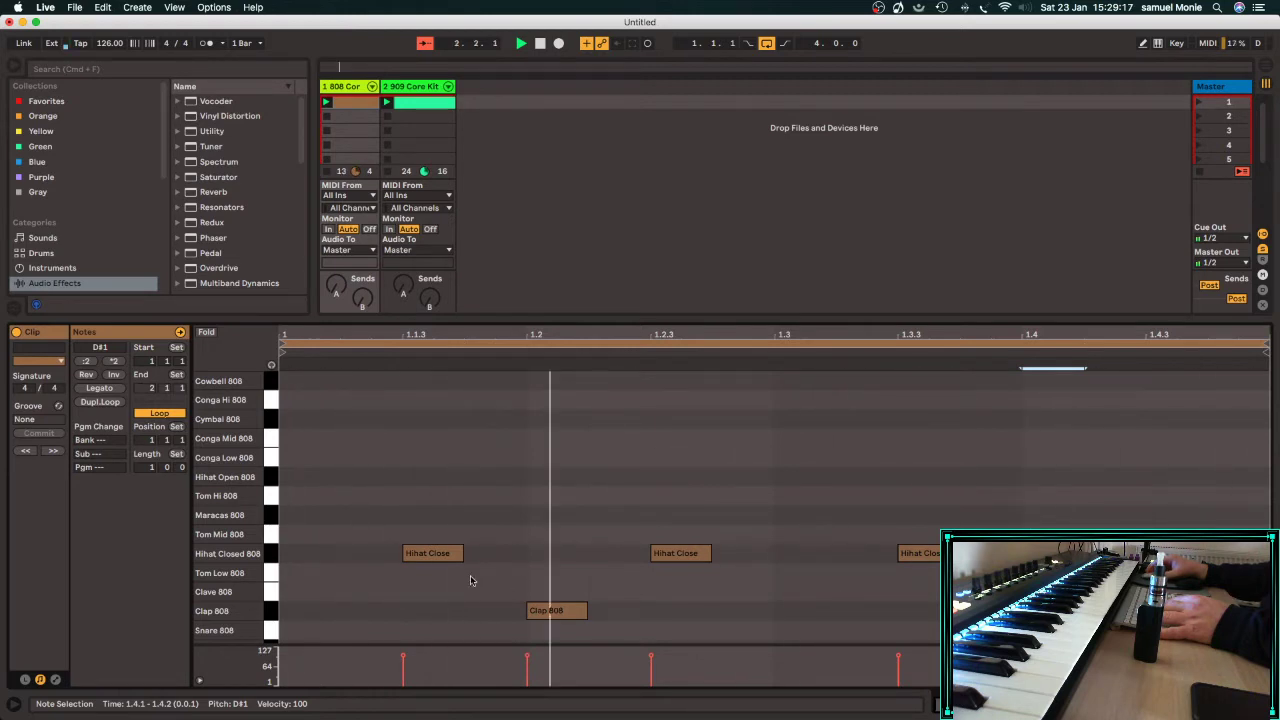
{"action": "mouse_move", "coordinate": [460, 557]}
{"action": "left_mouse_down"}
{"action": "mouse_move", "coordinate": [407, 553]}
{"action": "mouse_move", "coordinate": [463, 552]}
{"action": "left_mouse_up"}
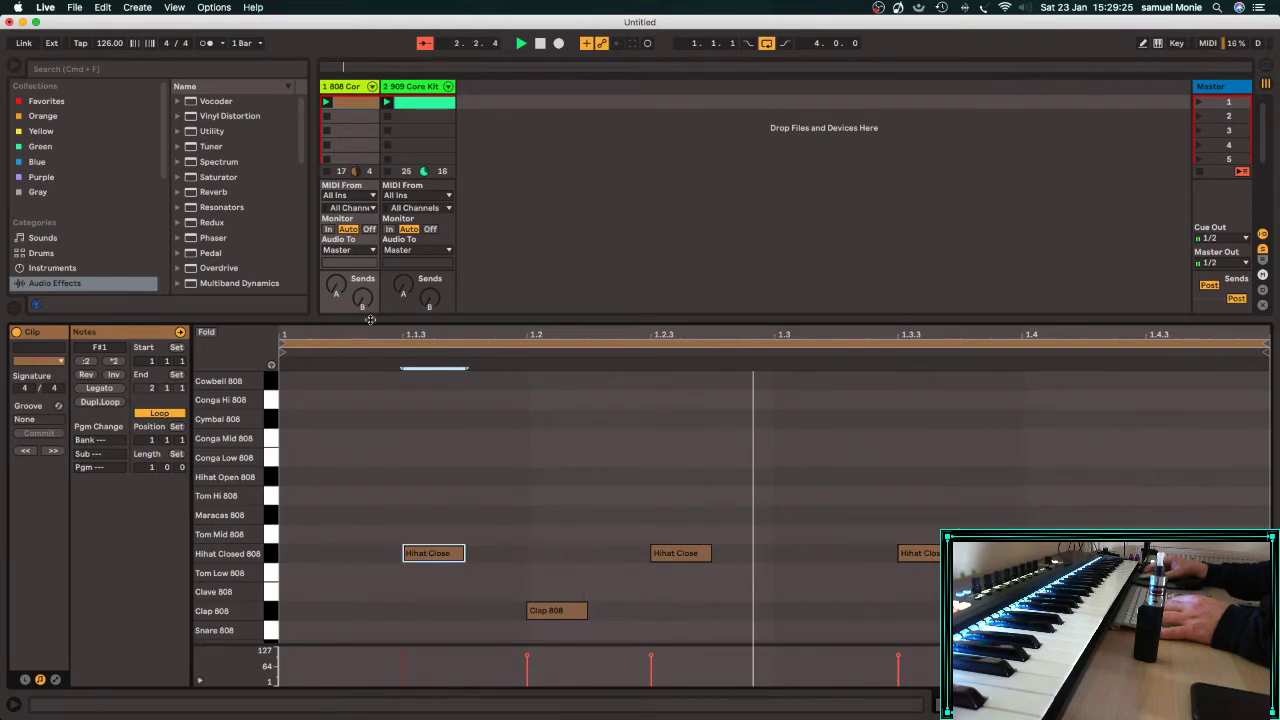
{"action": "left_click_drag", "start_coordinate": [371, 318], "coordinate": [371, 373]}
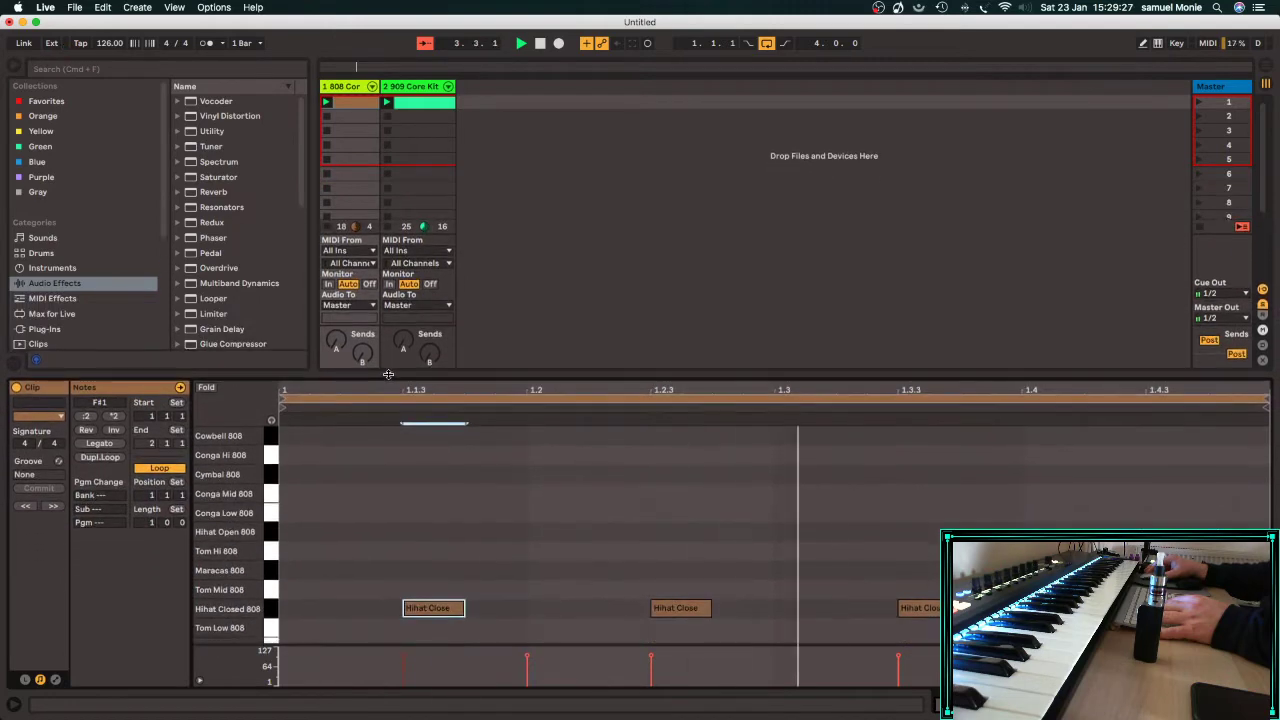
{"action": "double_click", "coordinate": [318, 455]}
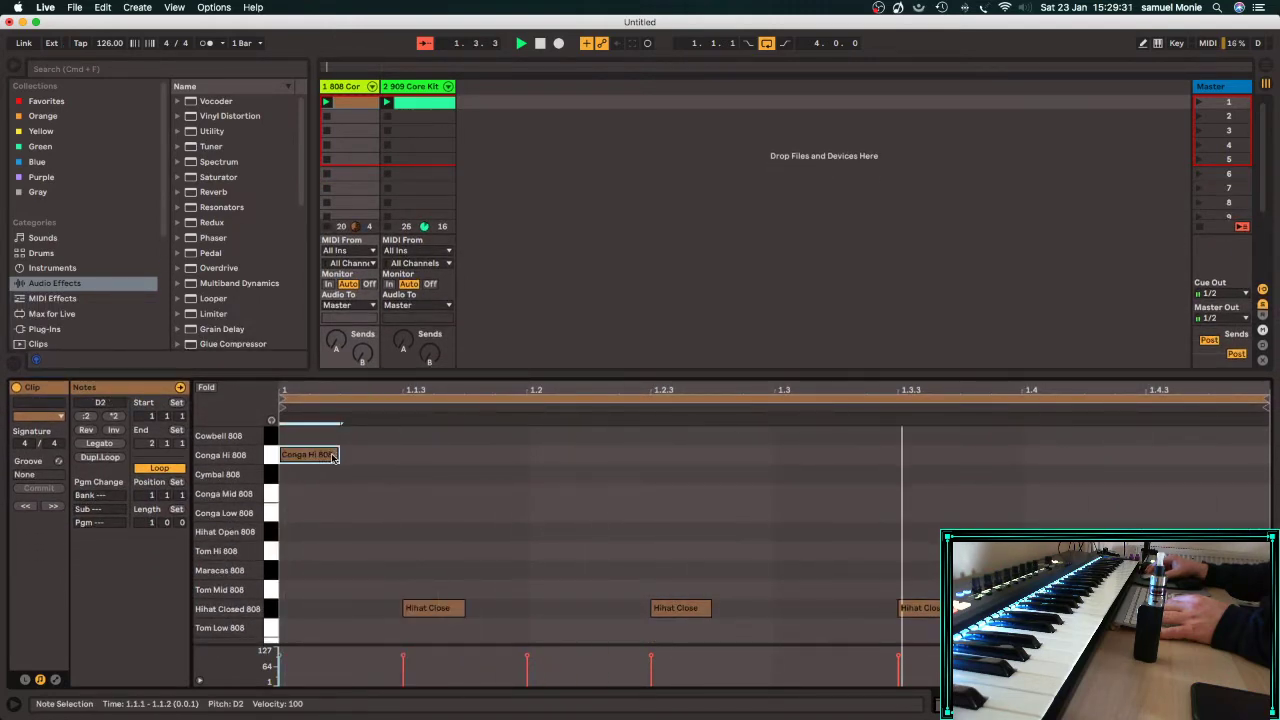
{"action": "double_click", "coordinate": [333, 456]}
Show the 808 kit's chains with taller meters and set the Clap 808 sampler's release to 173 ms and volume to -10.9 dB.
{"action": "left_click_drag", "start_coordinate": [418, 374], "coordinate": [418, 511]}
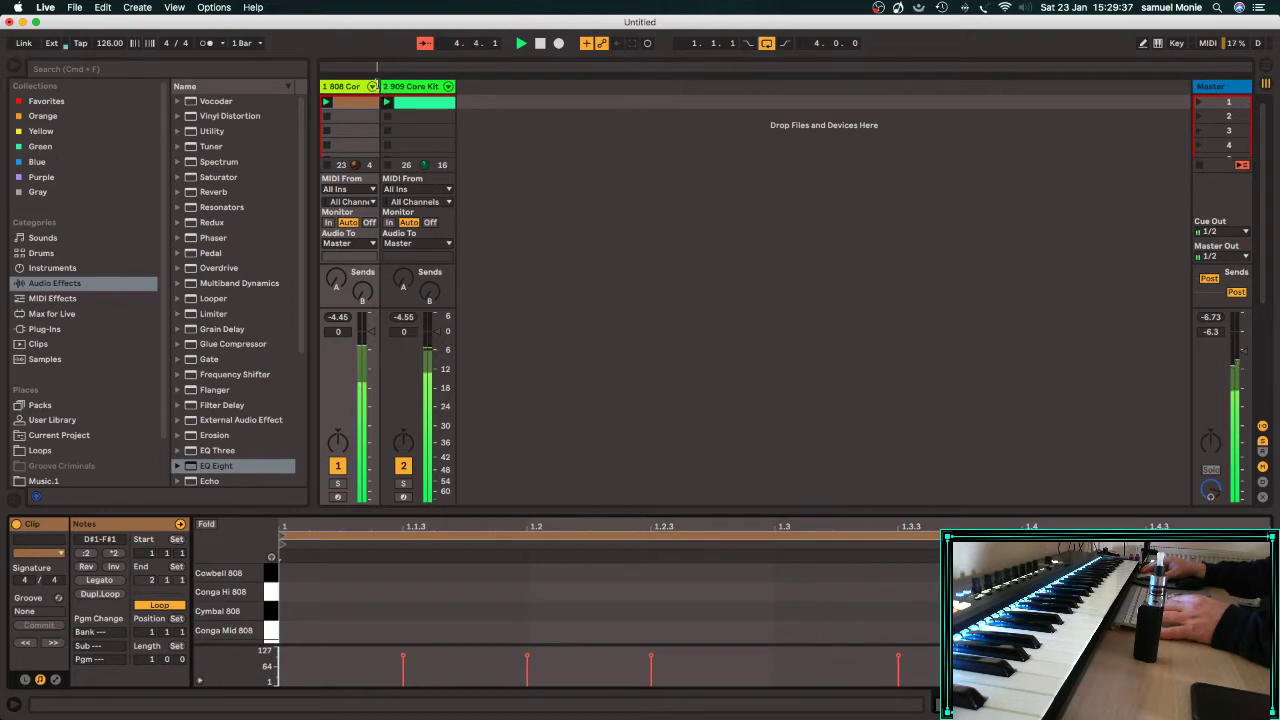
{"action": "left_click", "coordinate": [373, 86]}
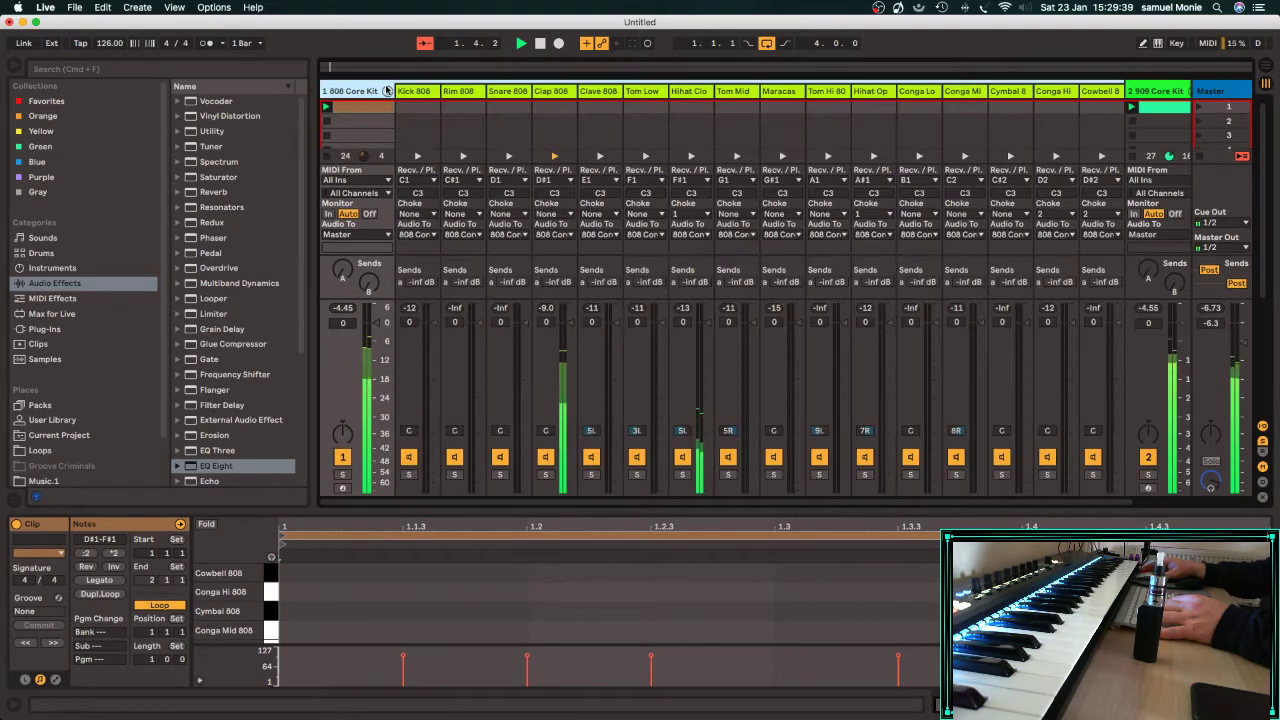
{"action": "left_click", "coordinate": [547, 90]}
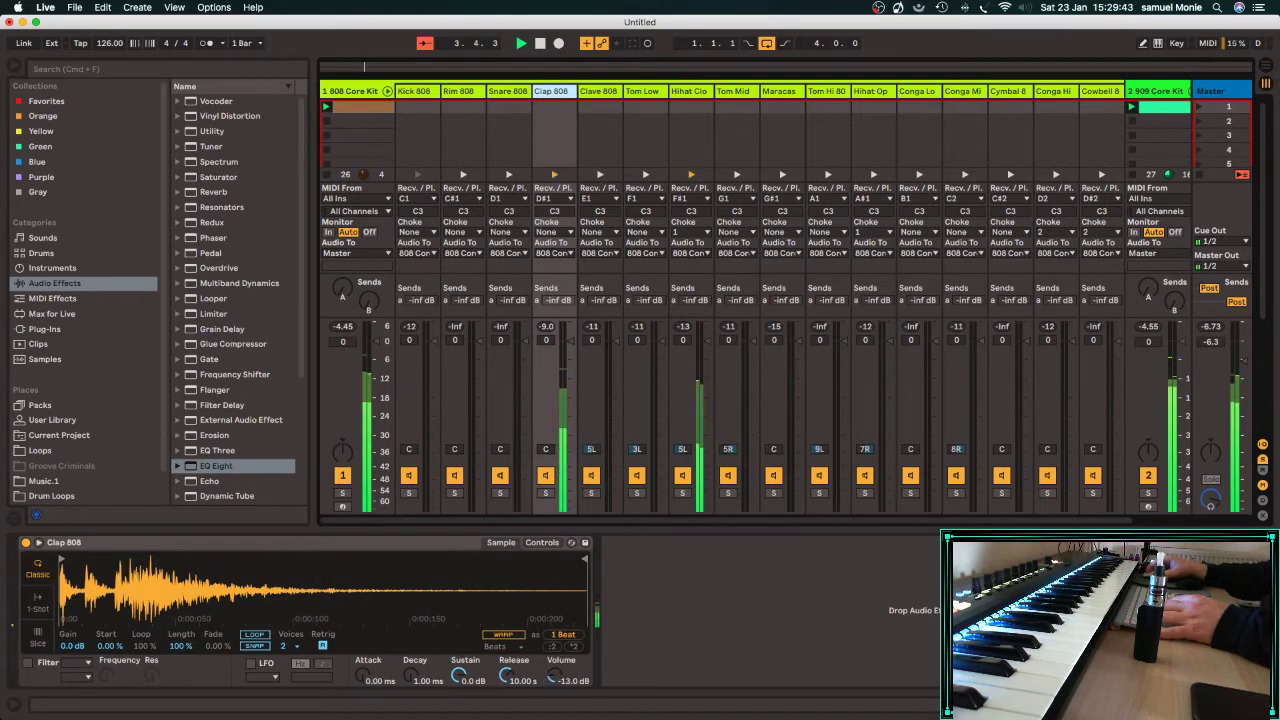
{"action": "left_click_drag", "start_coordinate": [509, 676], "coordinate": [509, 696]}
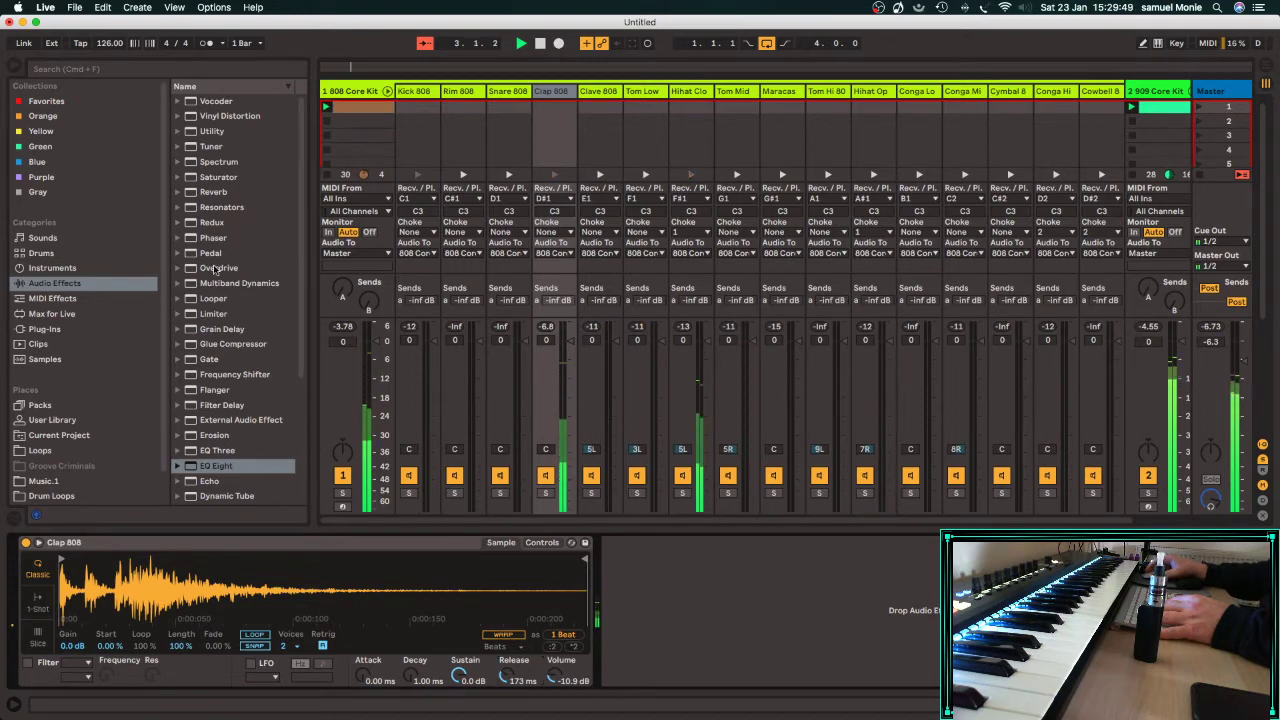
Add an Echo to the Clap 808 chain and set its linked left and right delay times to 1/64.
{"action": "left_click", "coordinate": [210, 482]}
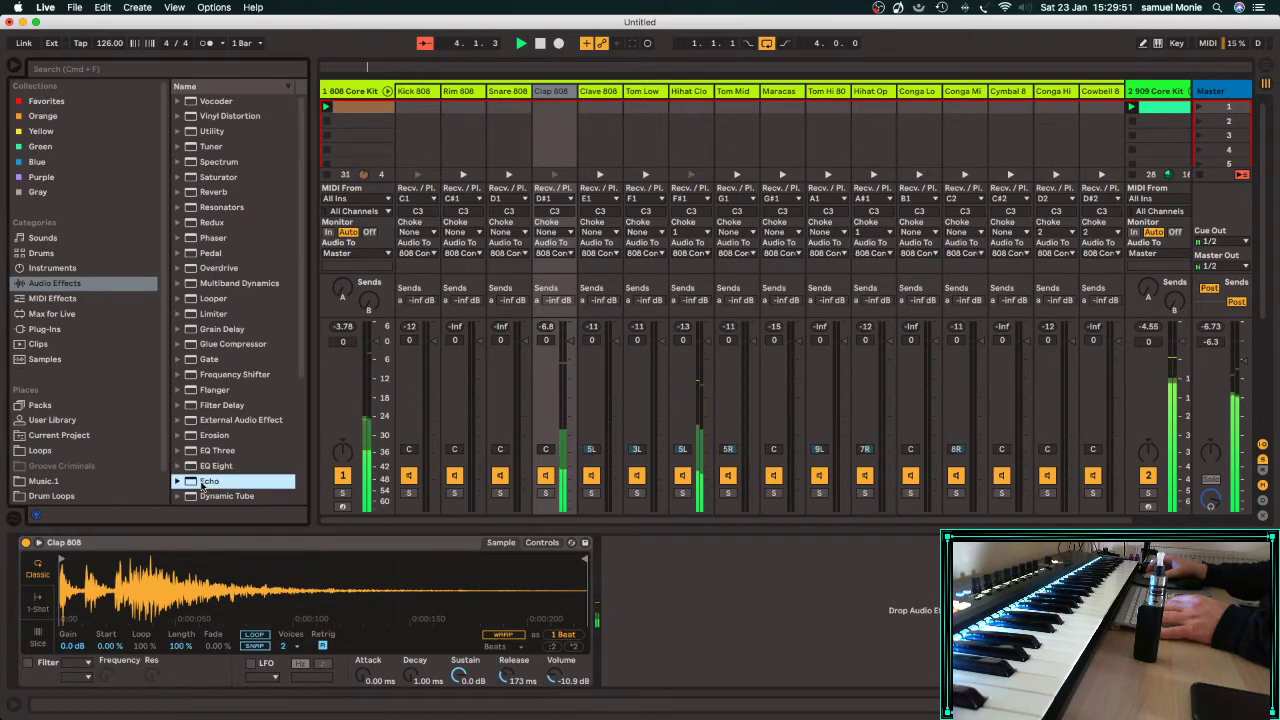
{"action": "left_click_drag", "start_coordinate": [203, 485], "coordinate": [622, 565]}
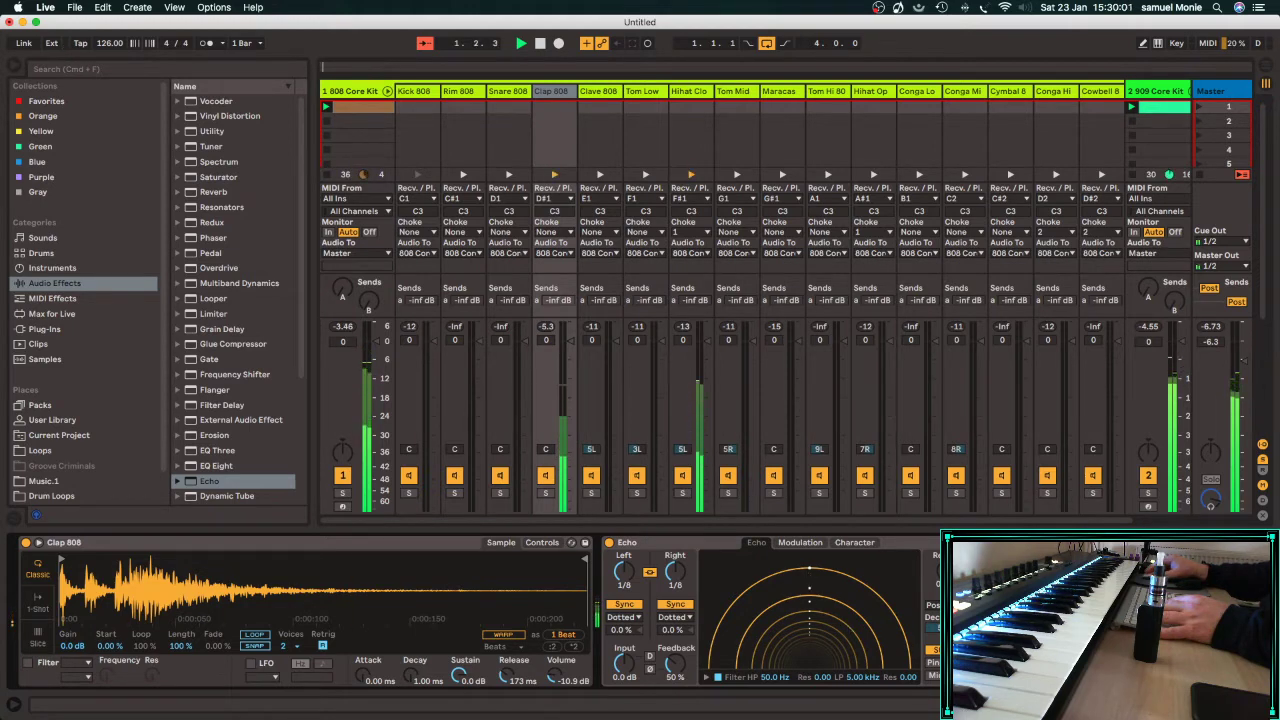
{"action": "left_click_drag", "start_coordinate": [624, 572], "coordinate": [624, 614]}
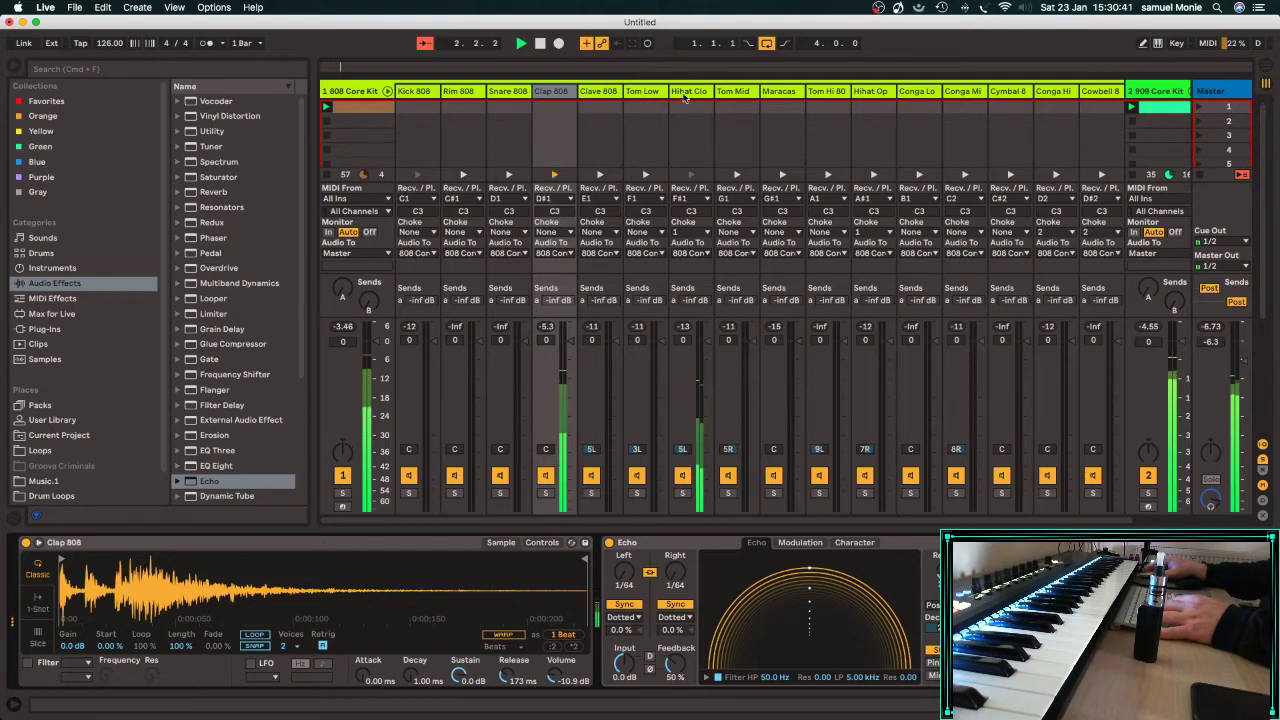
Add a Reverb to the closed hi-hat chain with High quality, low cut enabled and the input filter at 2.31 kHz.
{"action": "left_click", "coordinate": [695, 348]}
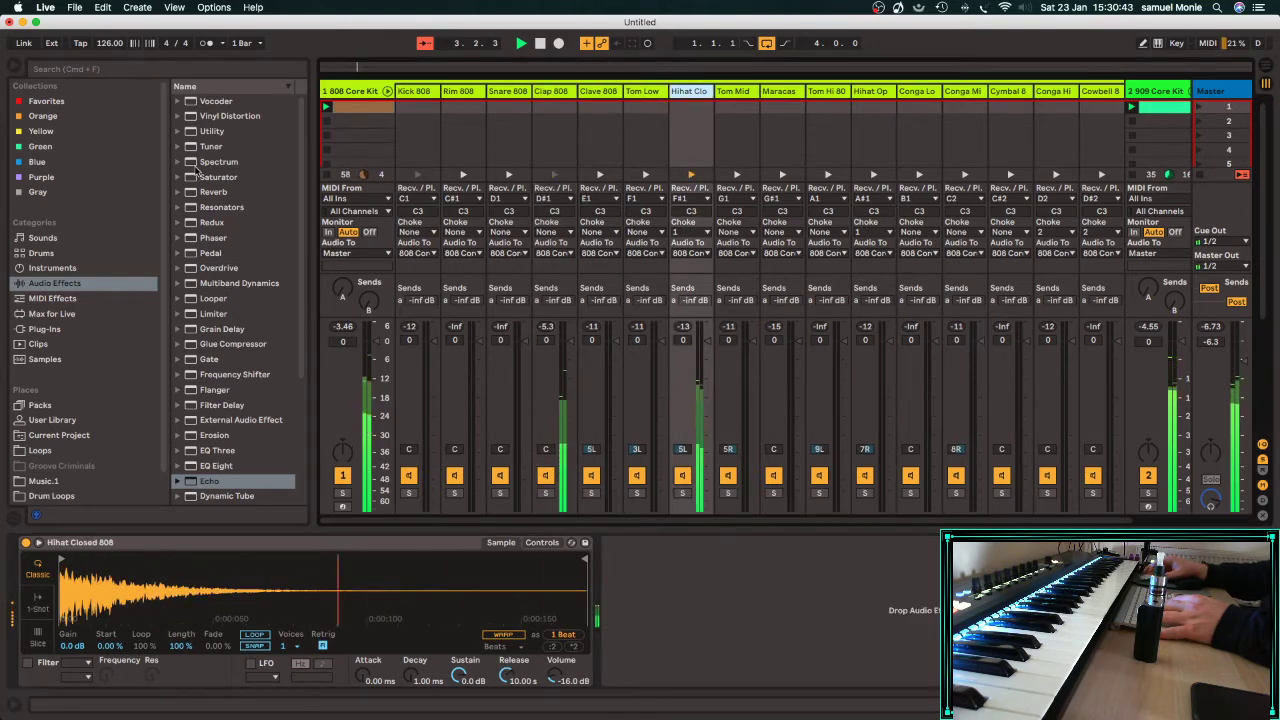
{"action": "scroll", "coordinate": [199, 172], "scroll_direction": "down", "scroll_amount": 1}
{"action": "left_click_drag", "start_coordinate": [198, 186], "coordinate": [779, 604]}
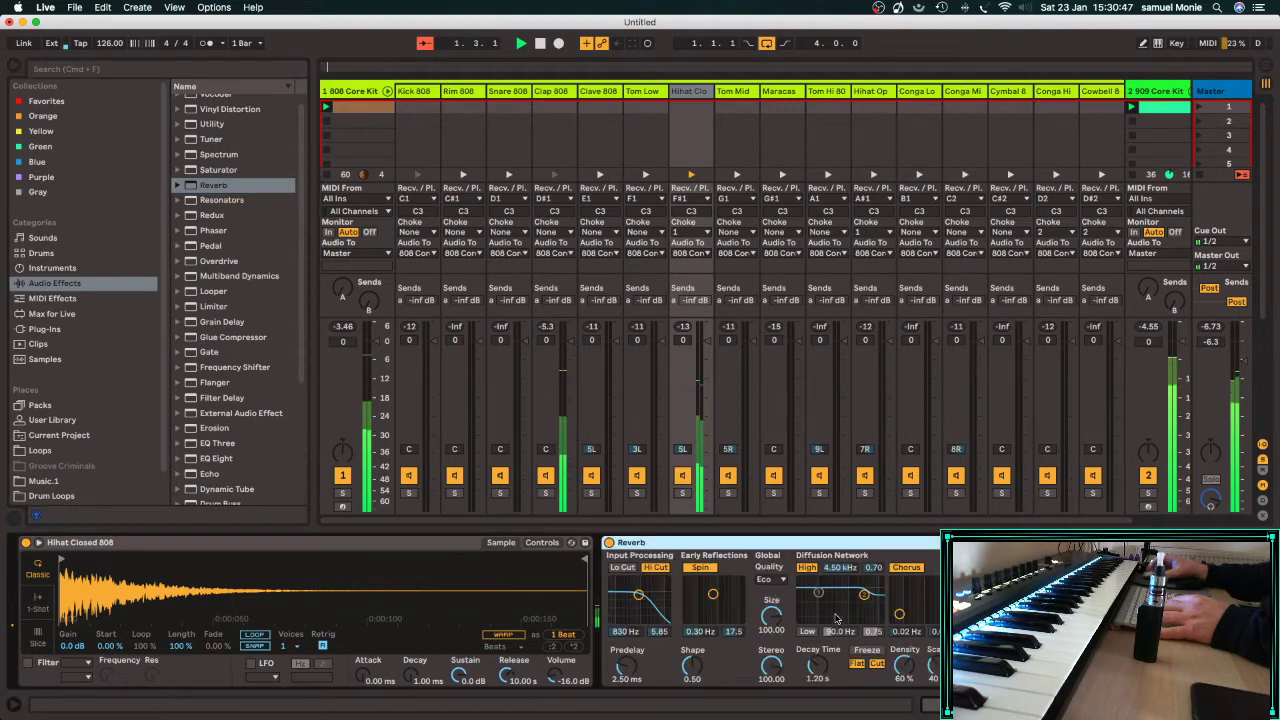
{"action": "left_click", "coordinate": [774, 580]}
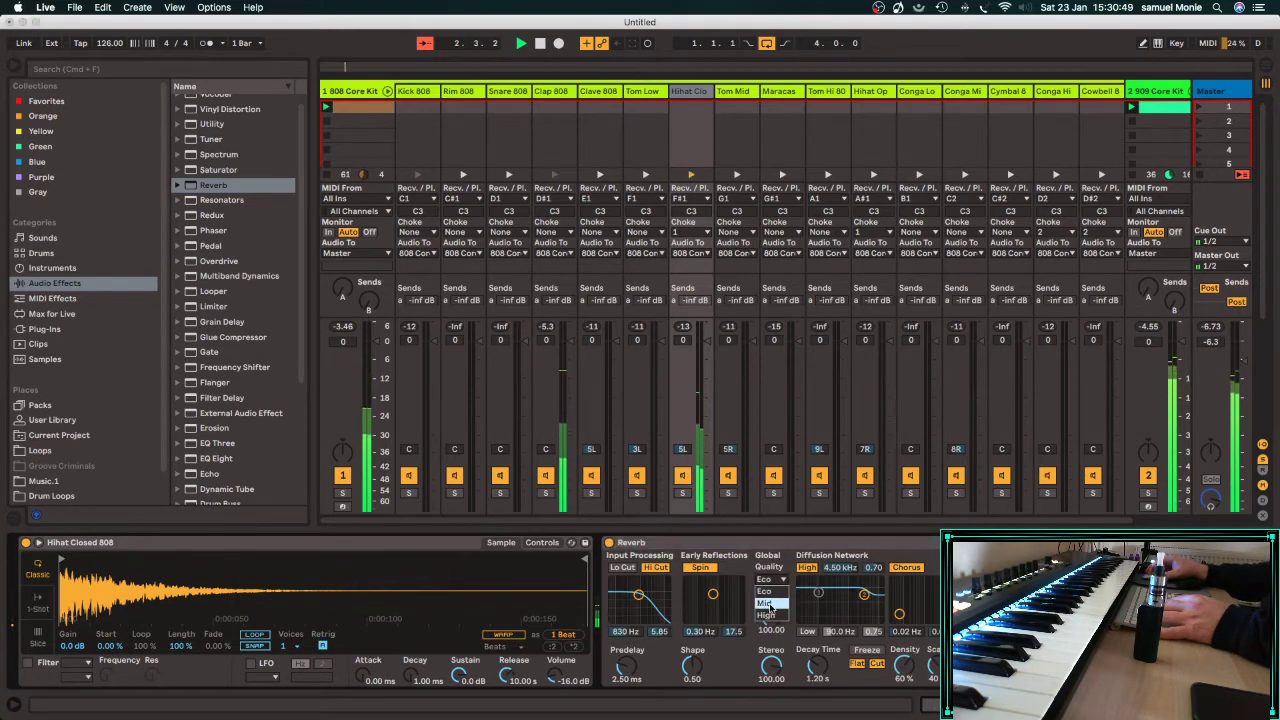
{"action": "left_click", "coordinate": [766, 615]}
{"action": "left_click", "coordinate": [622, 568]}
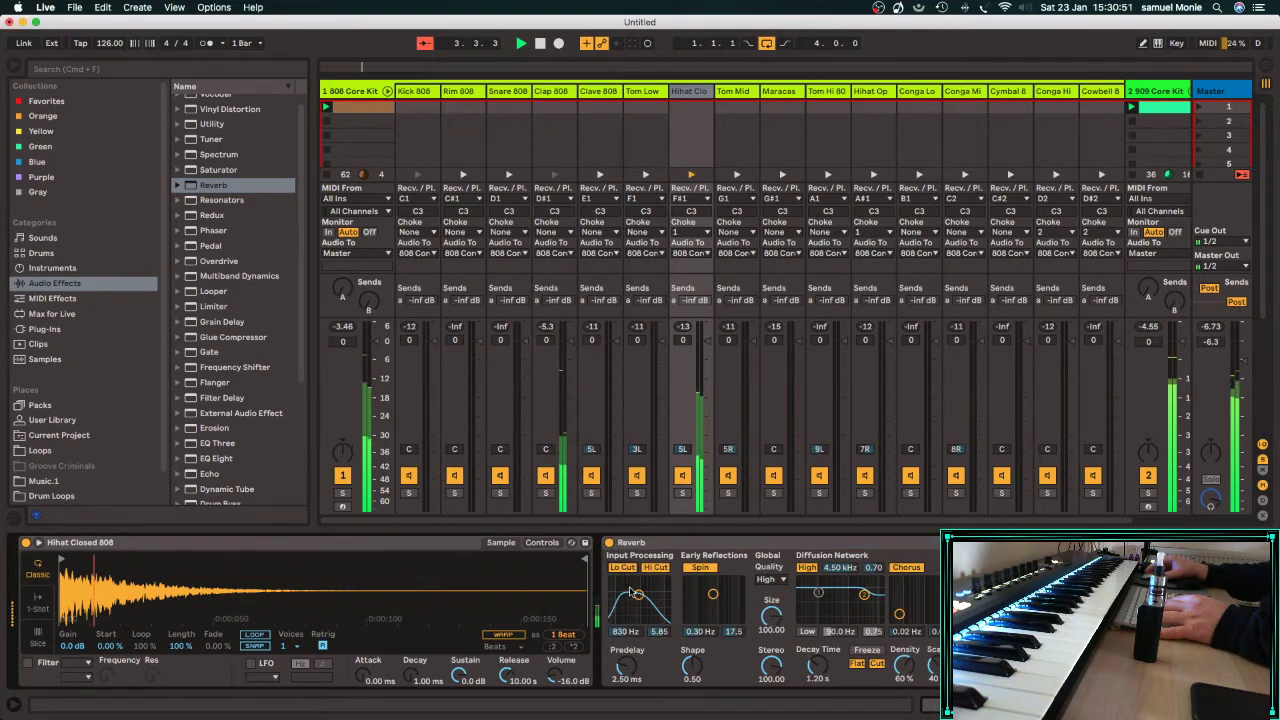
{"action": "left_click_drag", "start_coordinate": [638, 595], "coordinate": [648, 594]}
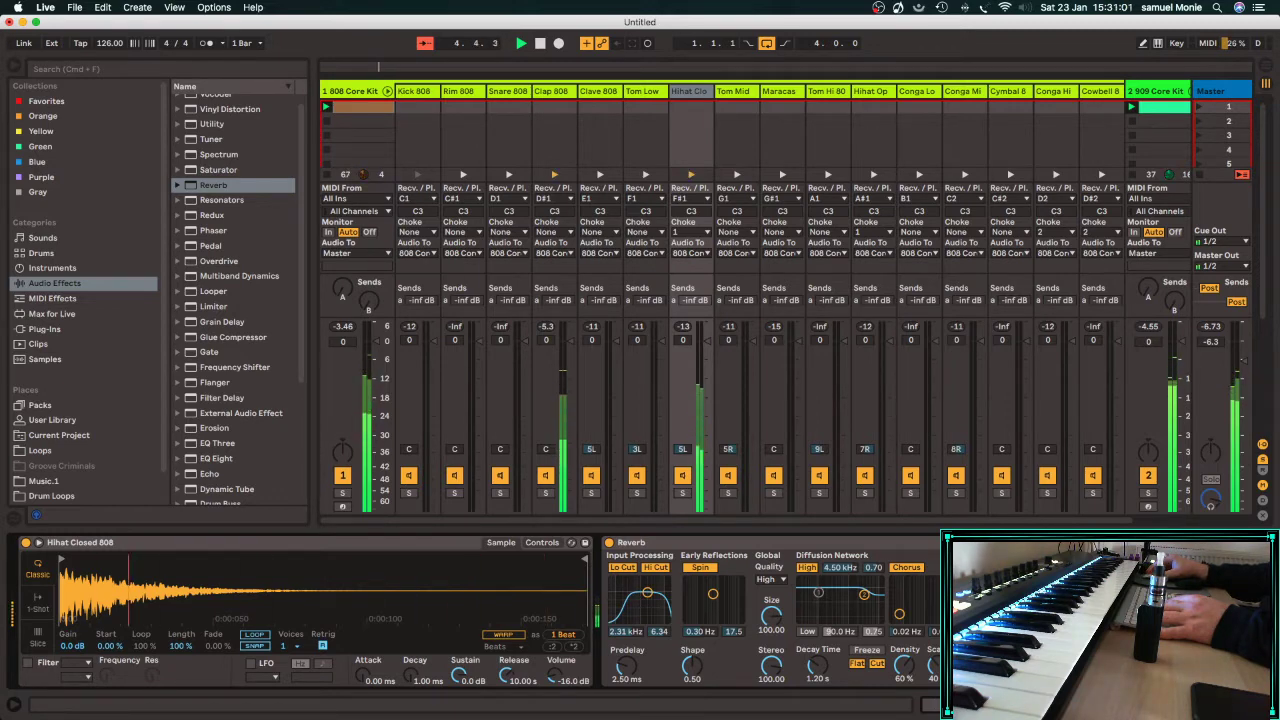
Set the Clap 808 chain's Echo to a 1/32 delay time with its left sync mode on Notes.
{"action": "left_click", "coordinate": [561, 91]}
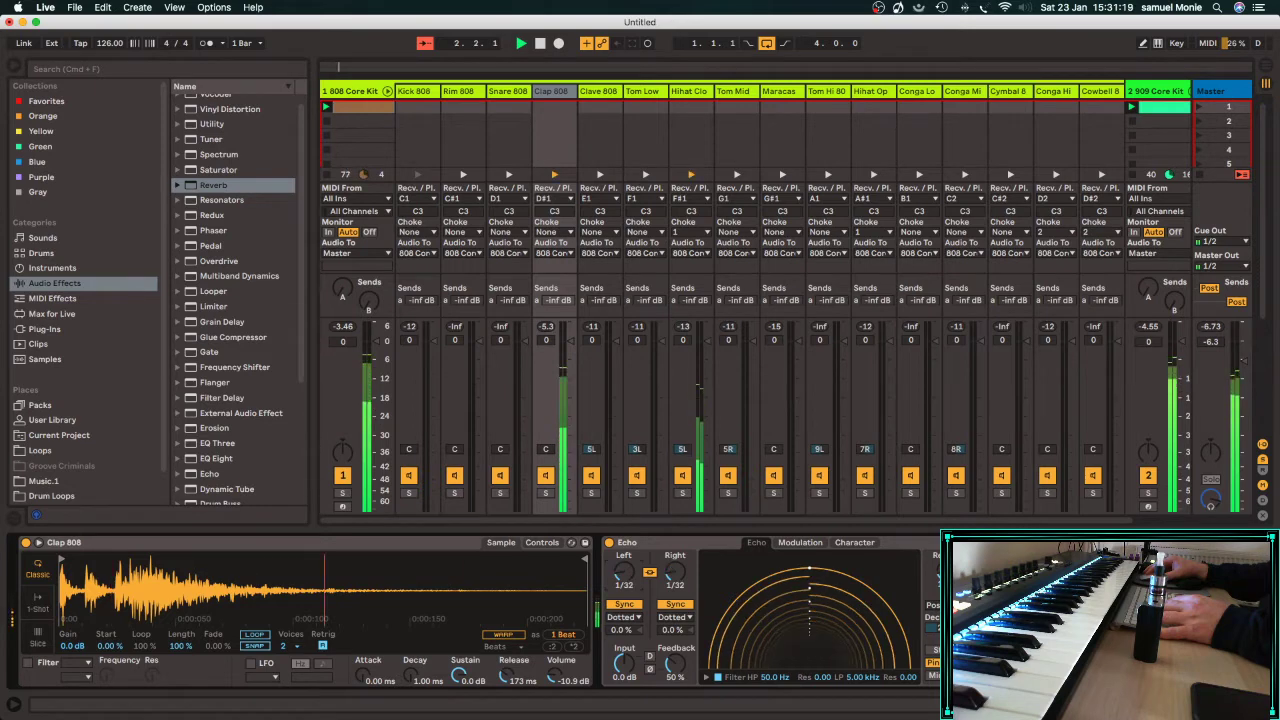
{"action": "left_click", "coordinate": [624, 617]}
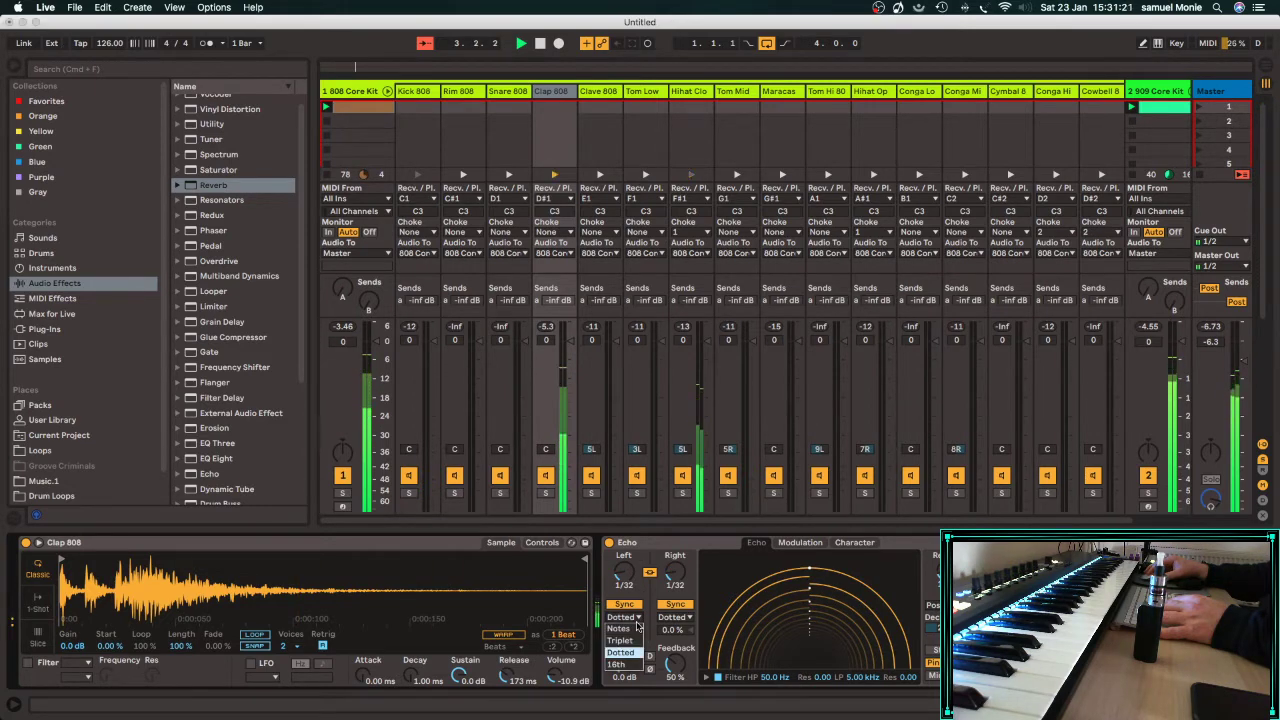
{"action": "left_click", "coordinate": [636, 628]}
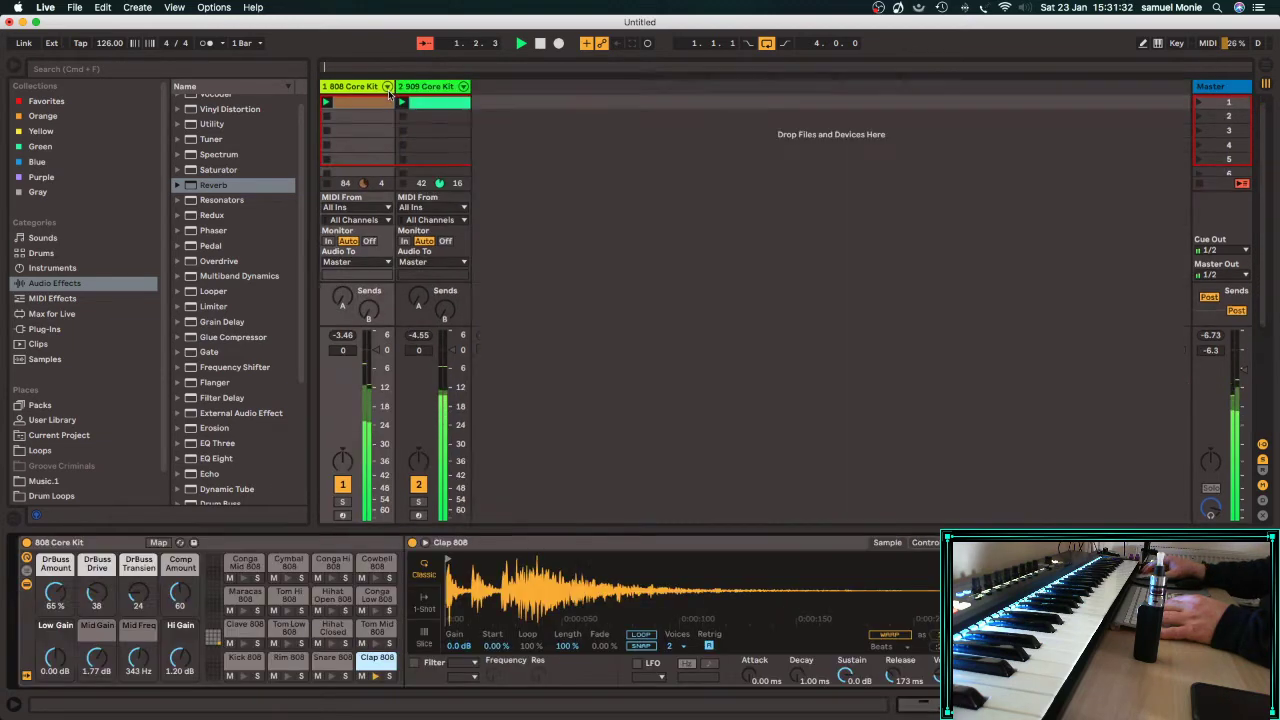
Fold the 808 kit's chains away and add an Operator instrument on a new third track.
{"action": "left_click", "coordinate": [387, 91]}
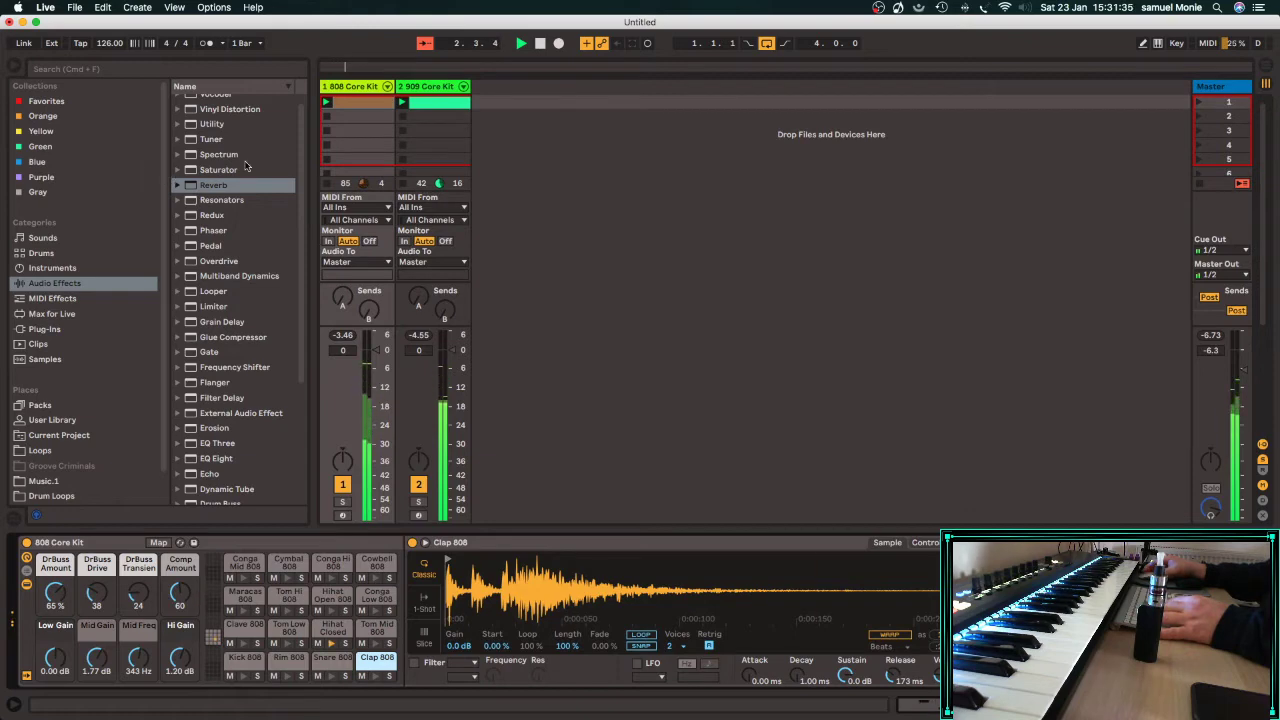
{"action": "left_click", "coordinate": [62, 270]}
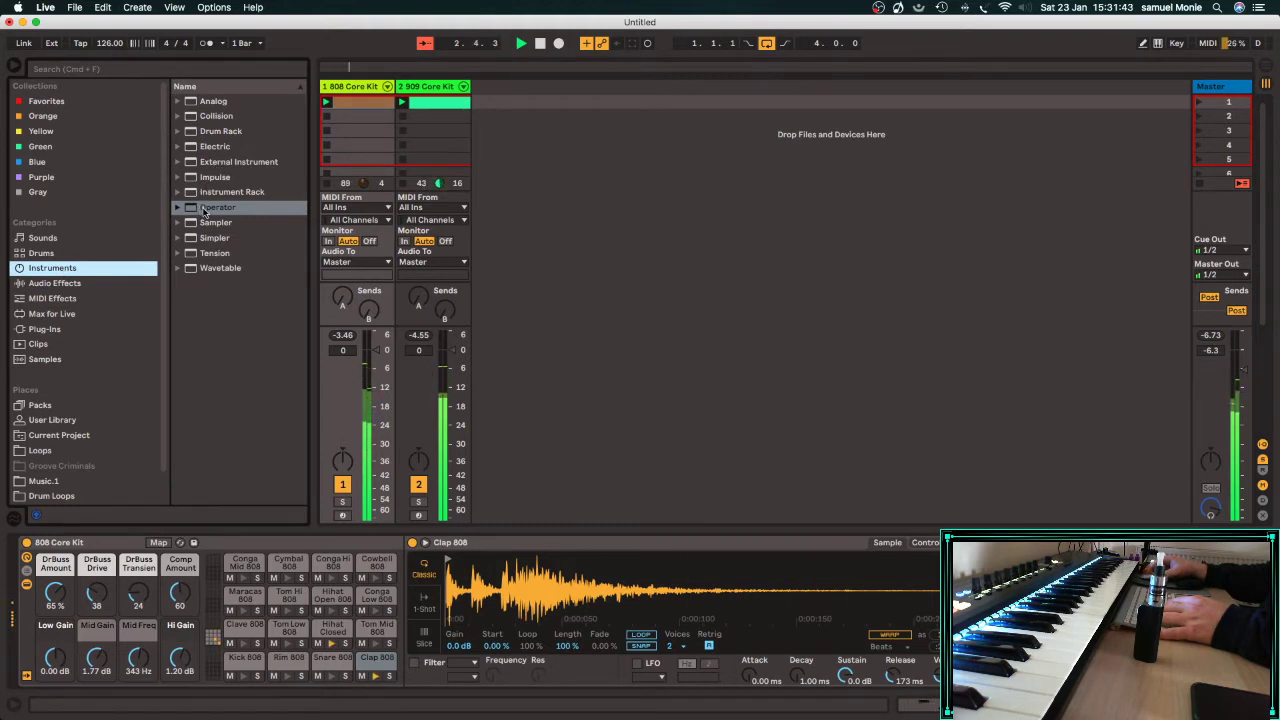
{"action": "left_click_drag", "start_coordinate": [203, 208], "coordinate": [504, 110]}
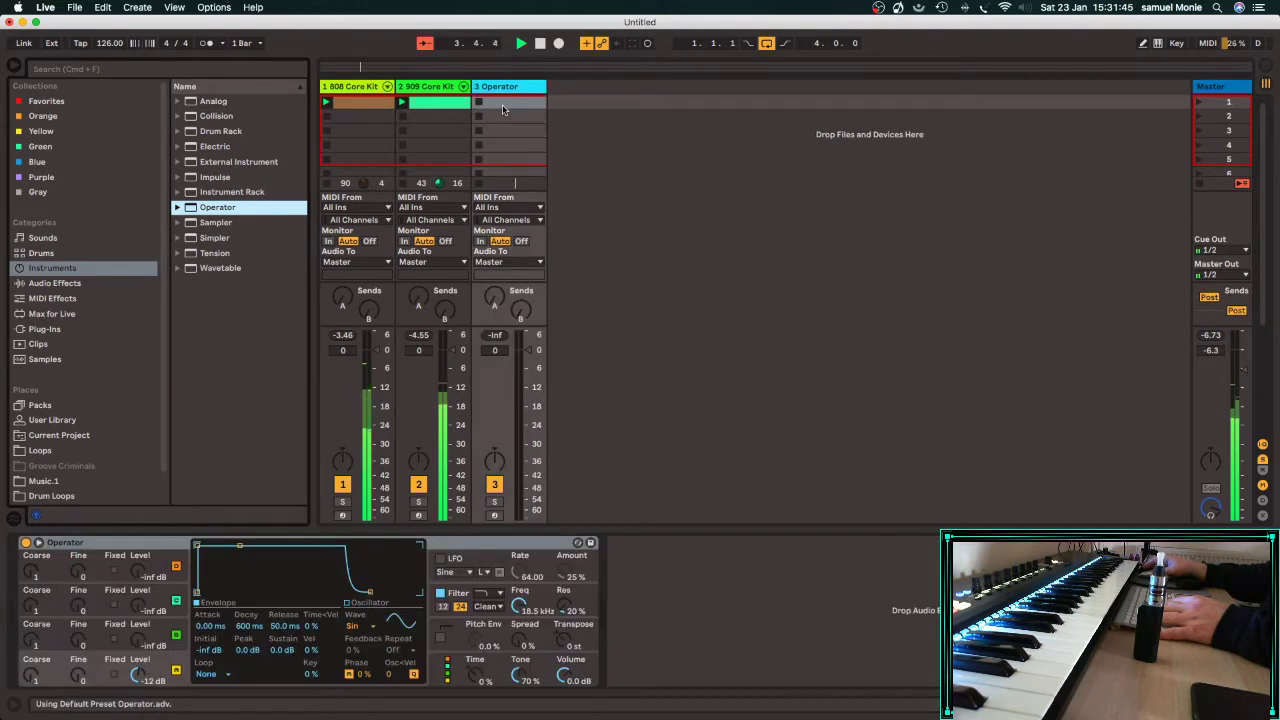
Swap the default Operator on track 3 for the Synth Lead preset 2 Sided Solo.
{"action": "left_click", "coordinate": [577, 543]}
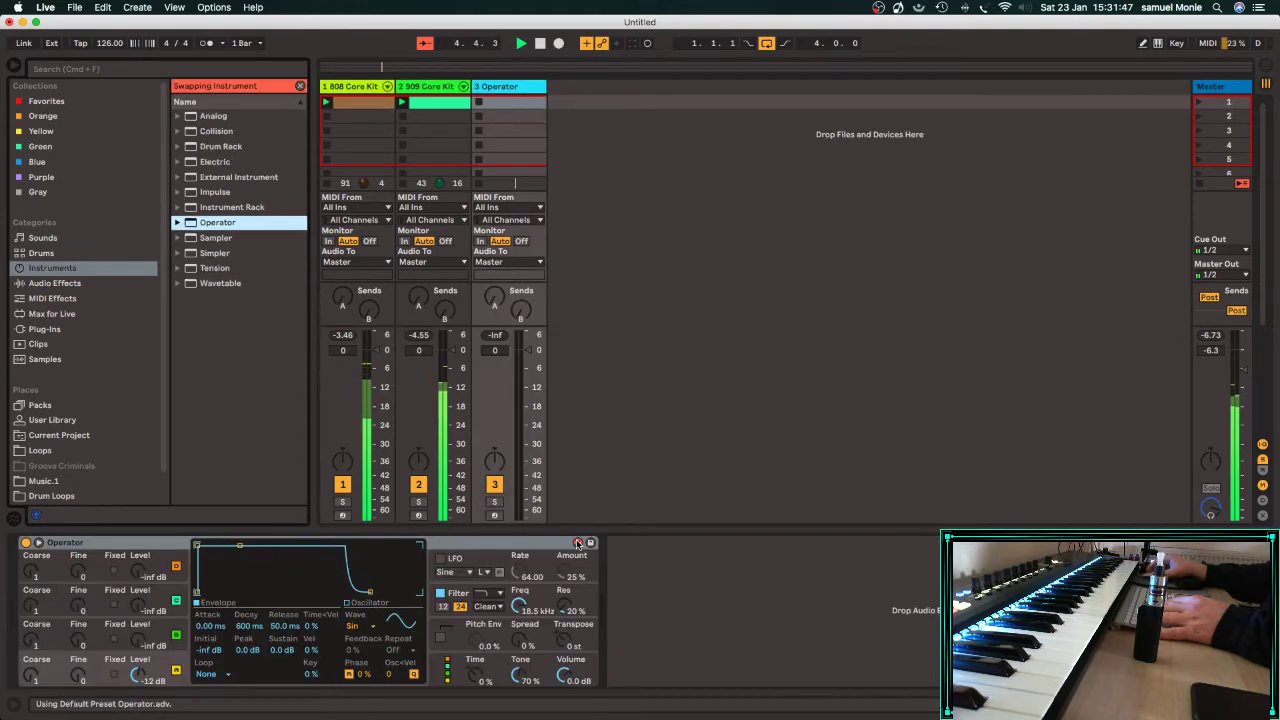
{"action": "left_click", "coordinate": [177, 223]}
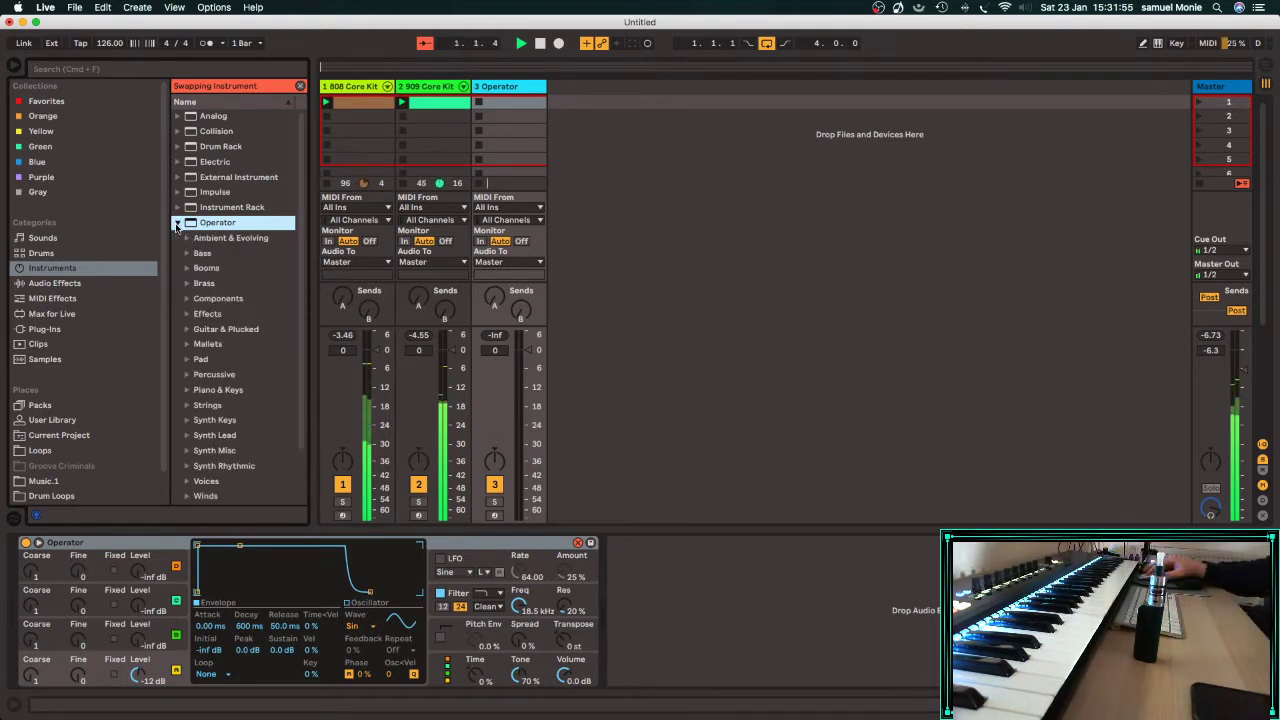
{"action": "scroll", "coordinate": [221, 316], "scroll_direction": "down", "scroll_amount": 4}
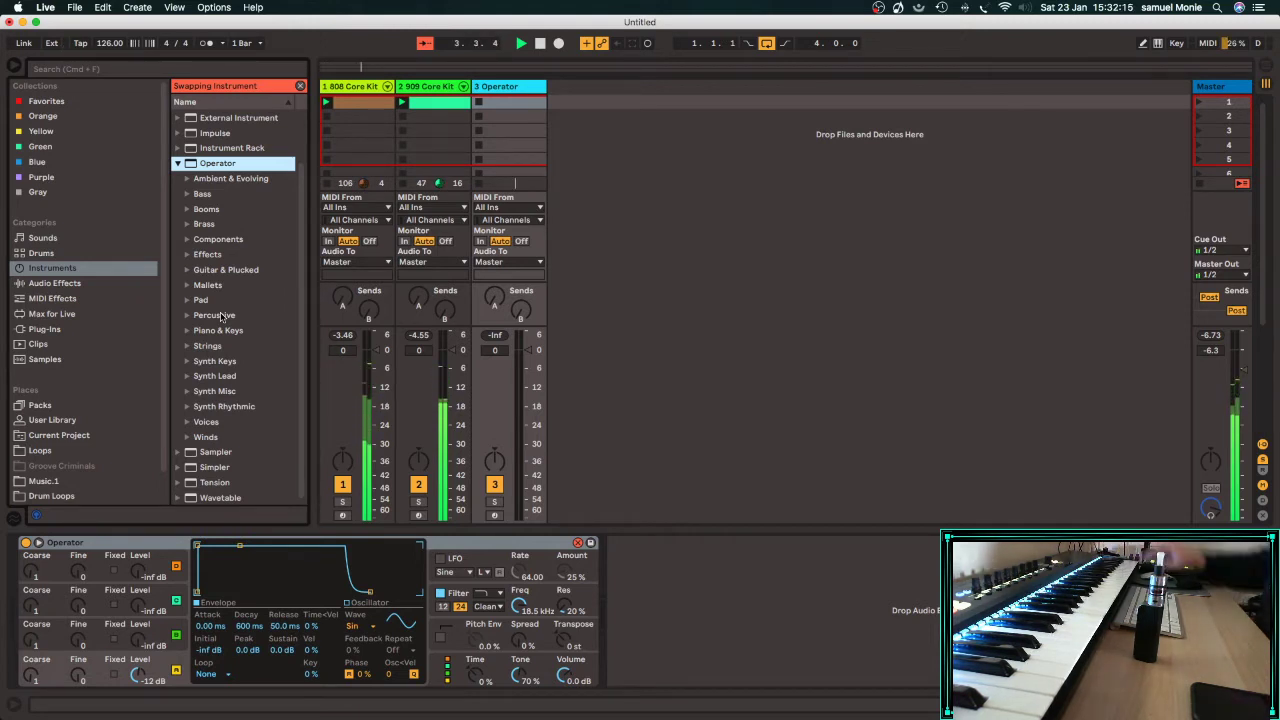
{"action": "left_click", "coordinate": [212, 376]}
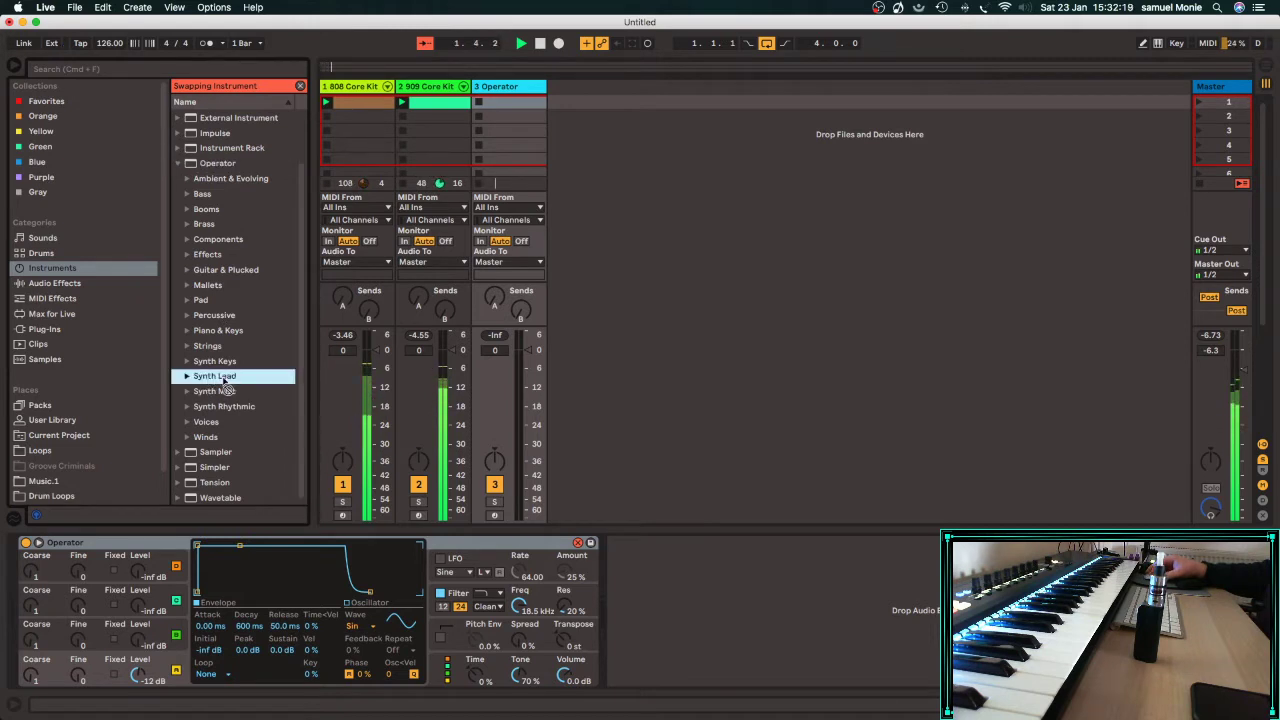
{"action": "left_click", "coordinate": [186, 377]}
{"action": "left_click", "coordinate": [221, 391]}
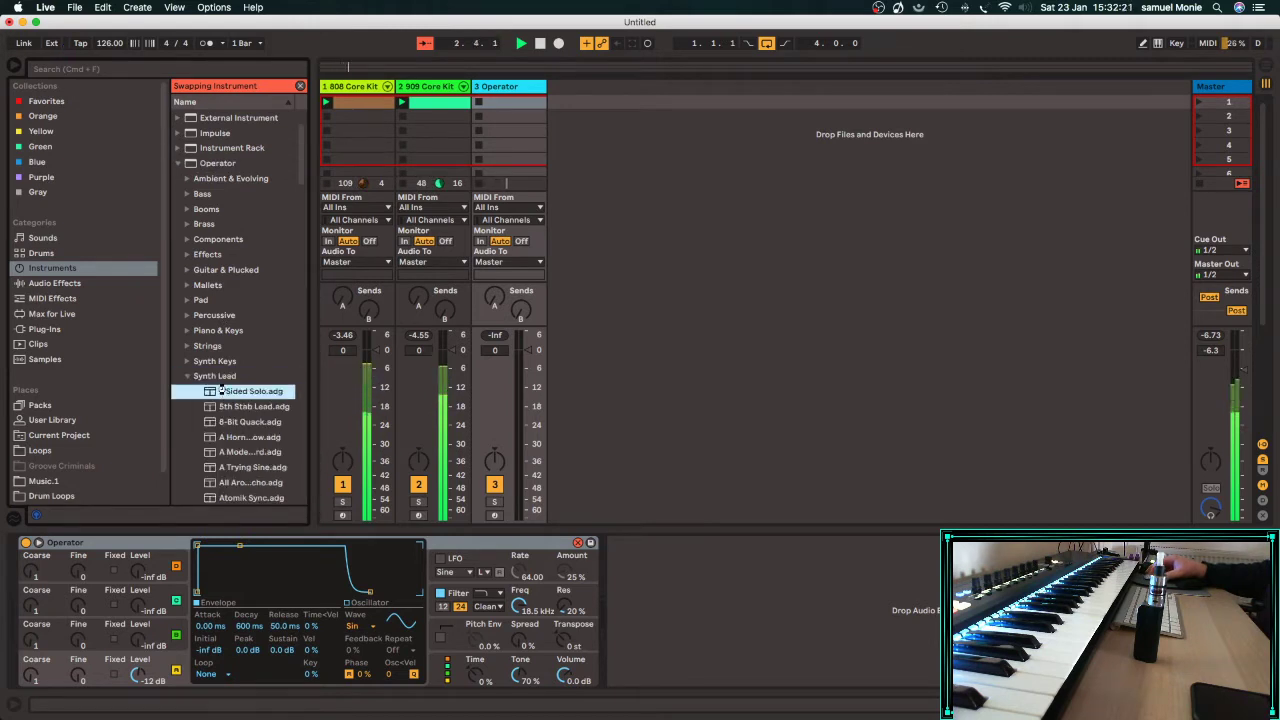
{"action": "double_click", "coordinate": [221, 391]}
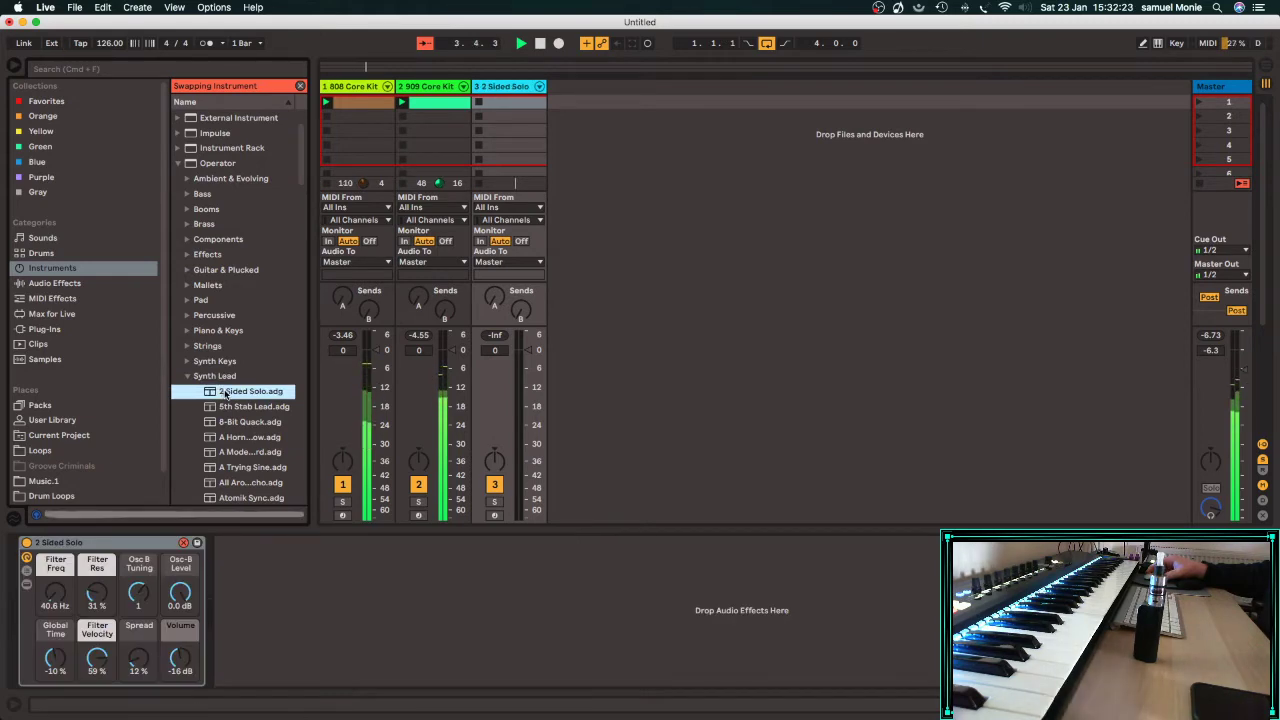
Arm track 3 for recording and set 2 Sided Solo's Filter Freq to 264 Hz and Filter Res to 11%.
{"action": "left_click", "coordinate": [496, 516]}
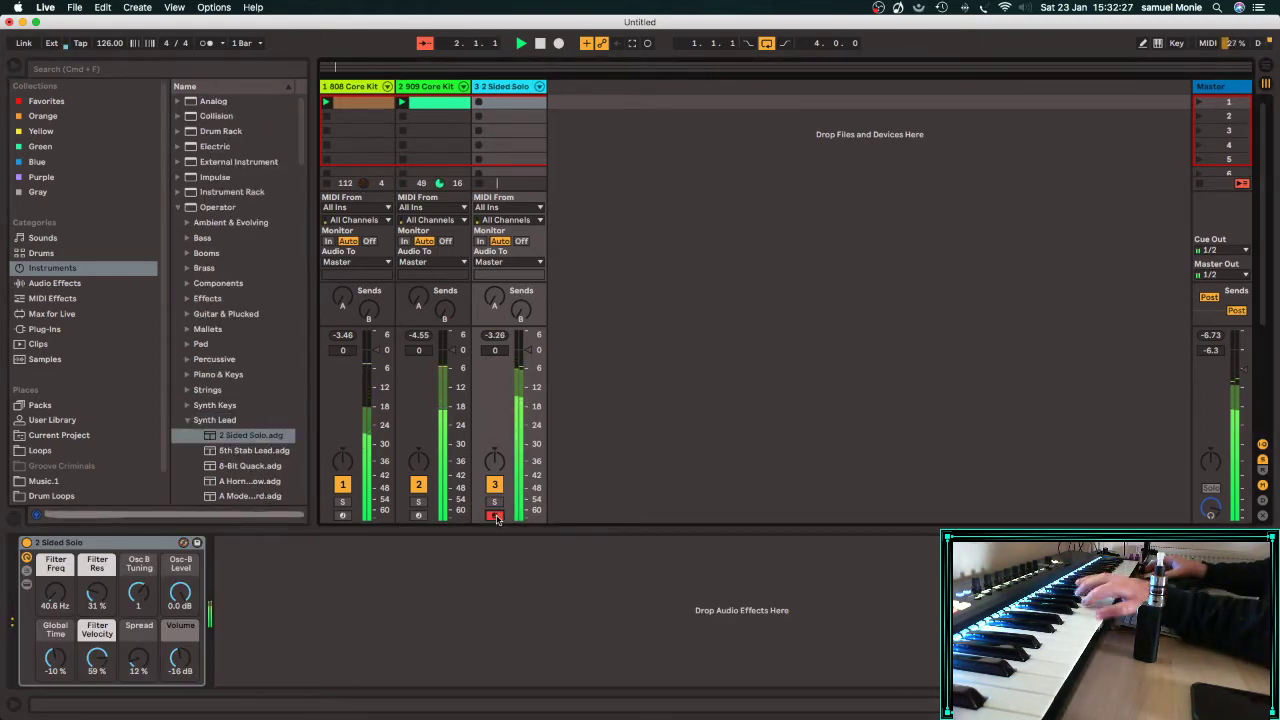
{"action": "left_click_drag", "start_coordinate": [55, 593], "coordinate": [55, 551]}
{"action": "left_click_drag", "start_coordinate": [97, 593], "coordinate": [97, 562]}
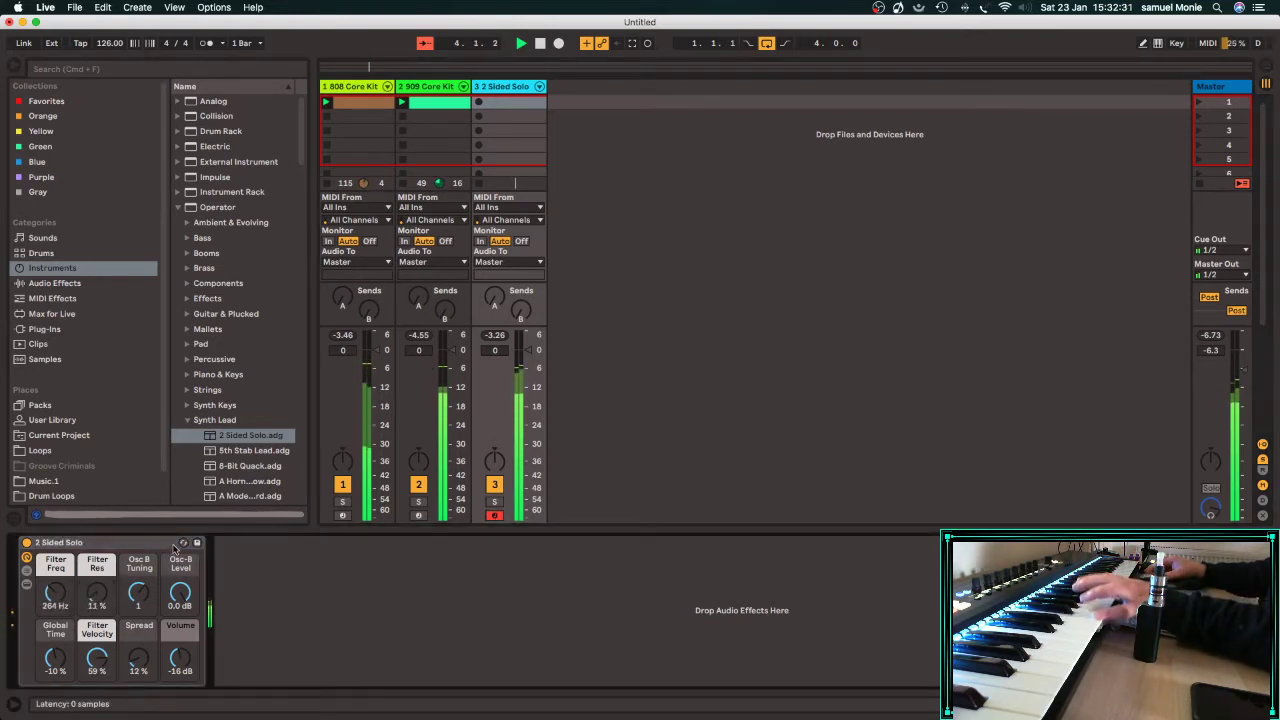
Swap the instrument on track 3 for the Synth Lead preset 5th Stab Lead.
{"action": "left_click", "coordinate": [183, 542]}
{"action": "left_click", "coordinate": [240, 466]}
{"action": "double_click", "coordinate": [222, 466]}
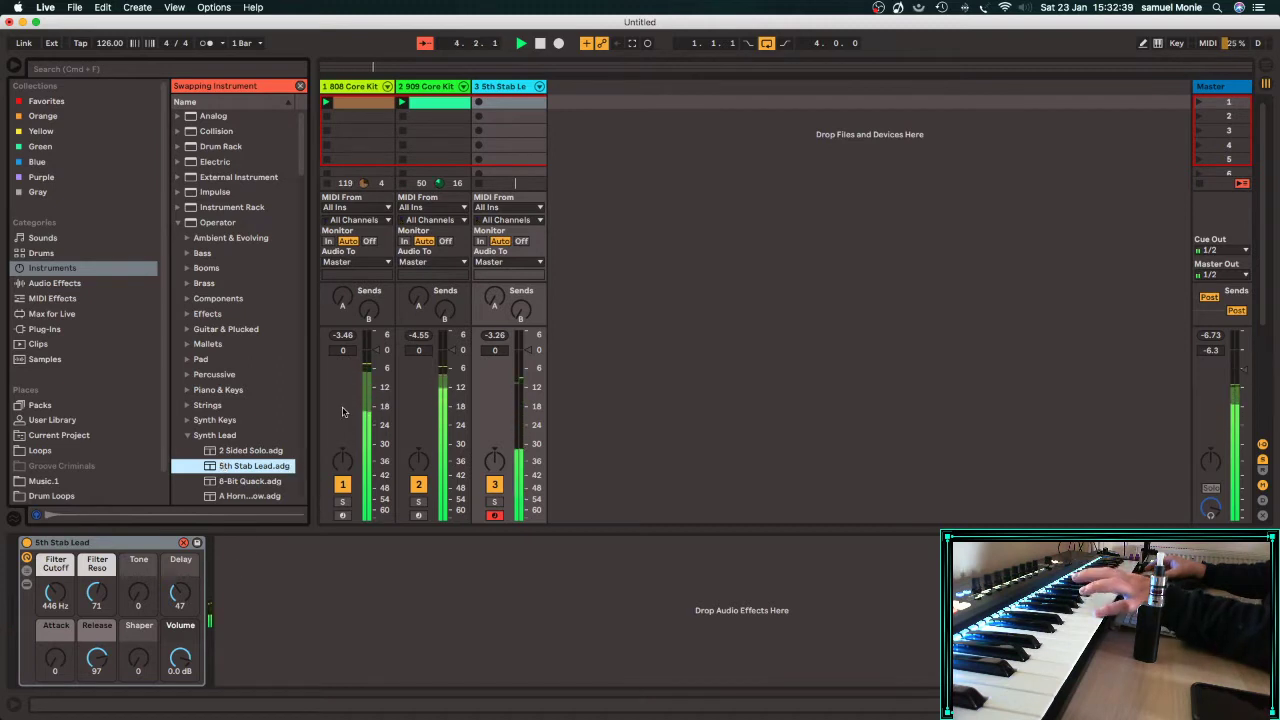
Create a MIDI clip in track 3's first slot, launch it and record a short three-note chord from F2 to E3.
{"action": "double_click", "coordinate": [508, 103]}
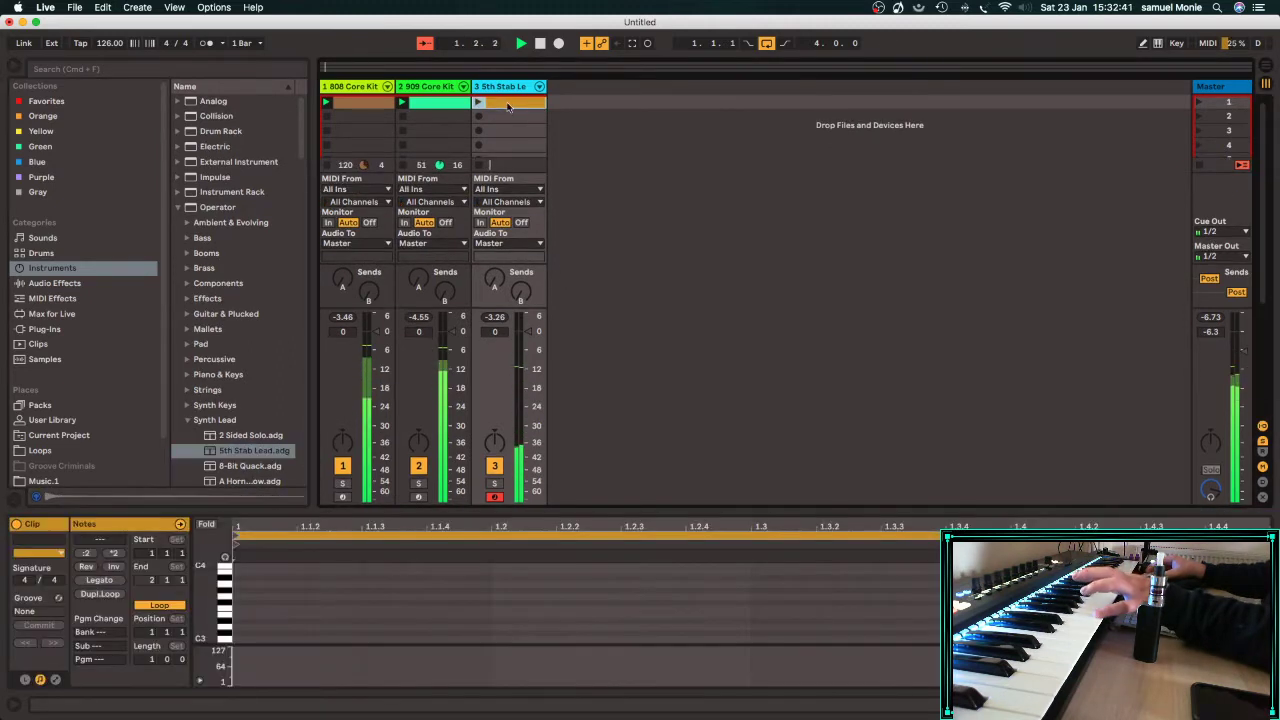
{"action": "left_click", "coordinate": [478, 103]}
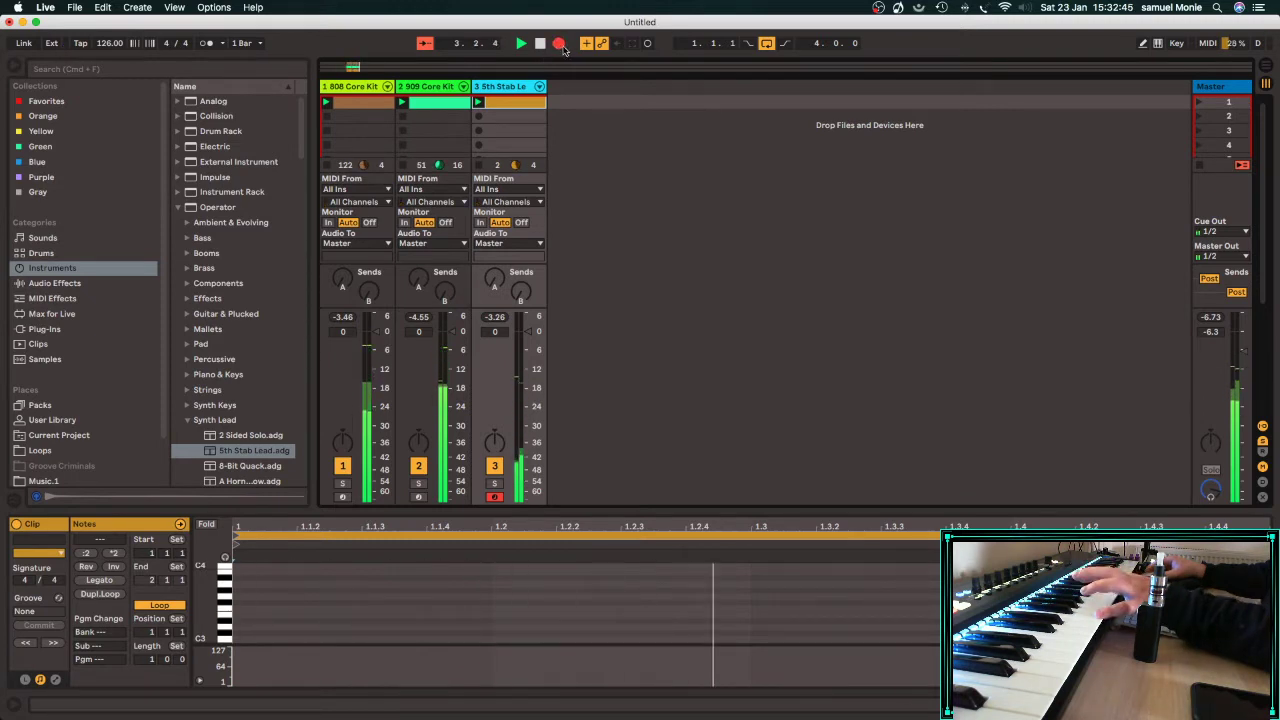
{"action": "left_click", "coordinate": [558, 44]}
{"action": "left_click", "coordinate": [647, 44]}
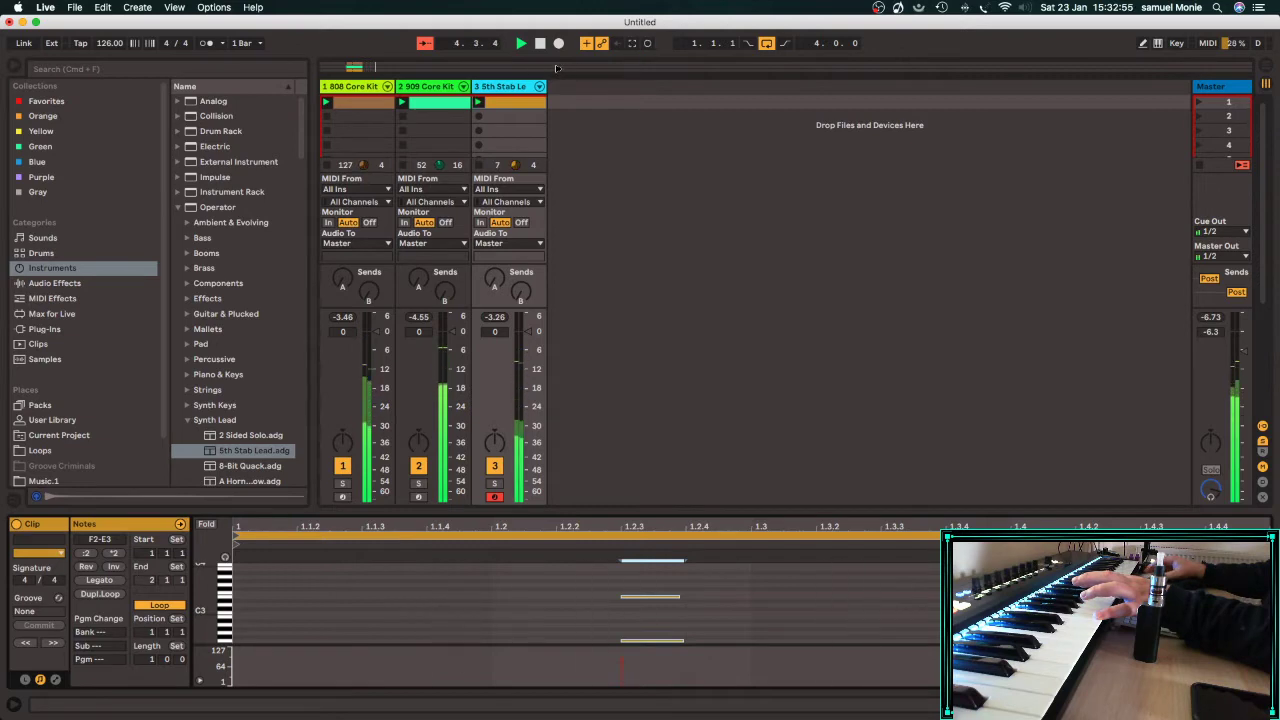
Unfold the 5th Stab Lead track's chain in the mixer and select it to show its devices.
{"action": "left_click", "coordinate": [512, 88]}
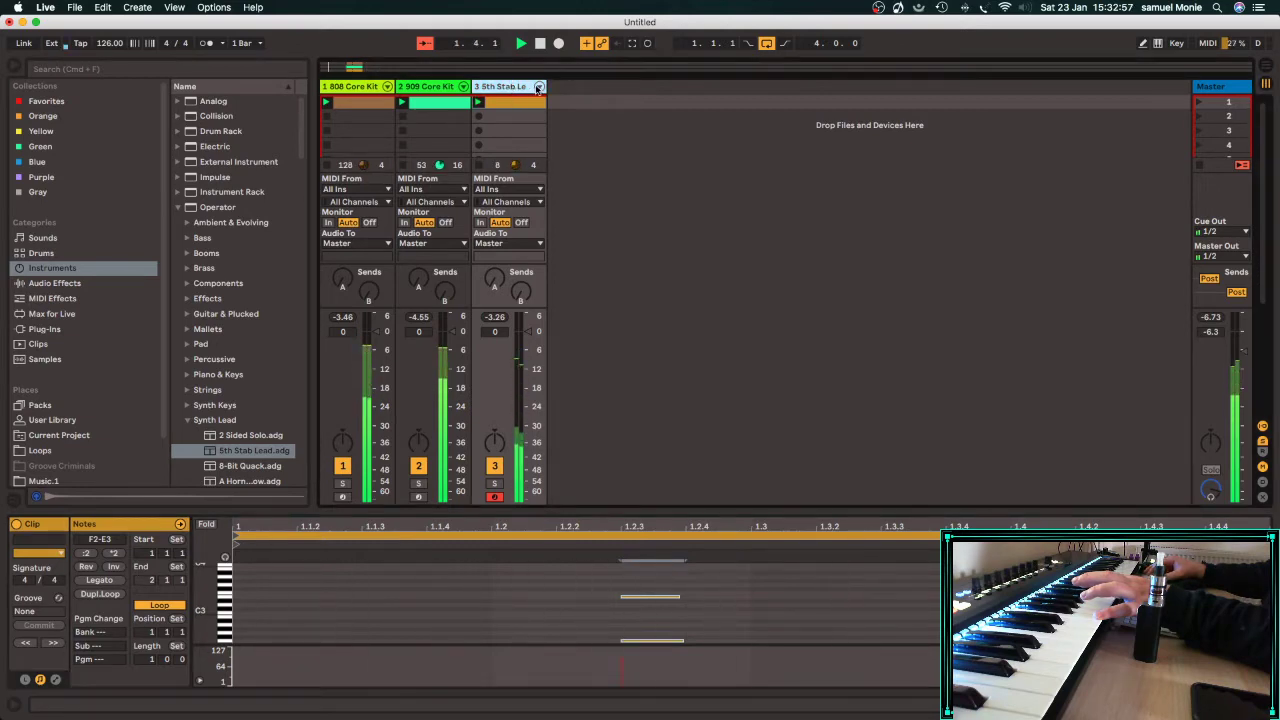
{"action": "left_click", "coordinate": [540, 88]}
{"action": "left_click", "coordinate": [551, 90]}
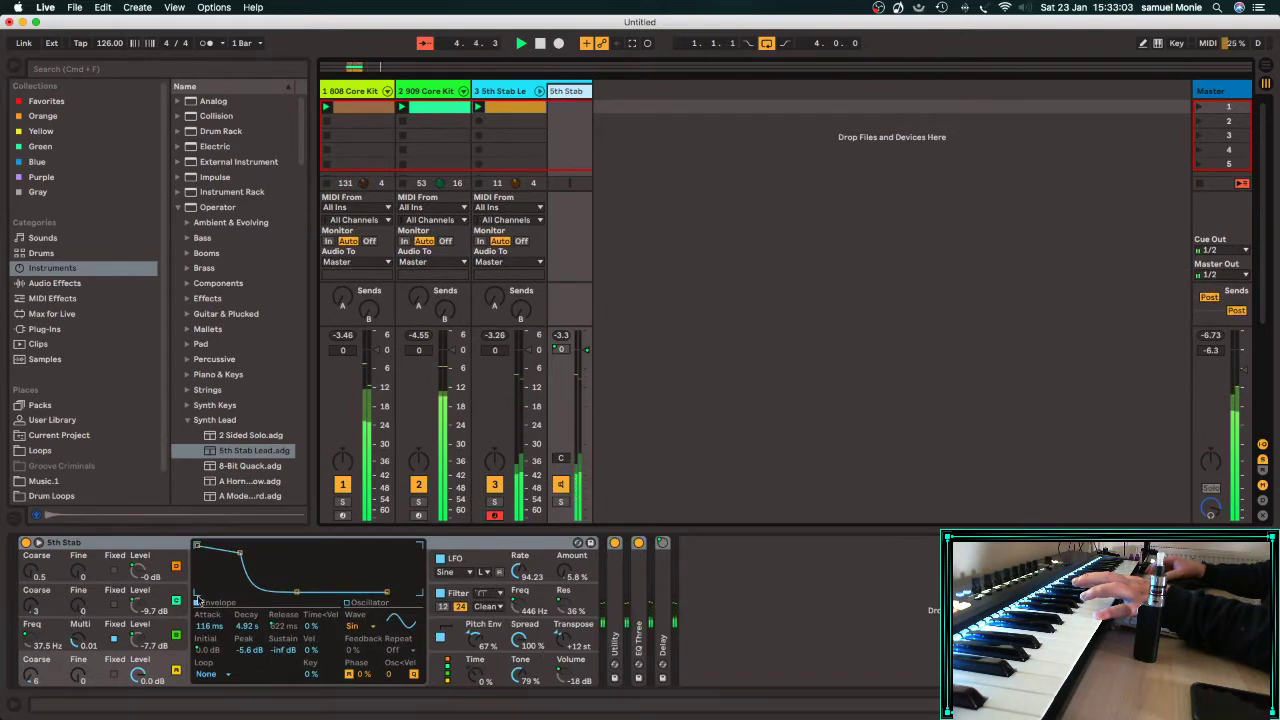
Unmap the 5th Stab Operator's filter resonance from the Filter Reso macro and set it to 24%.
{"action": "left_click", "coordinate": [198, 546]}
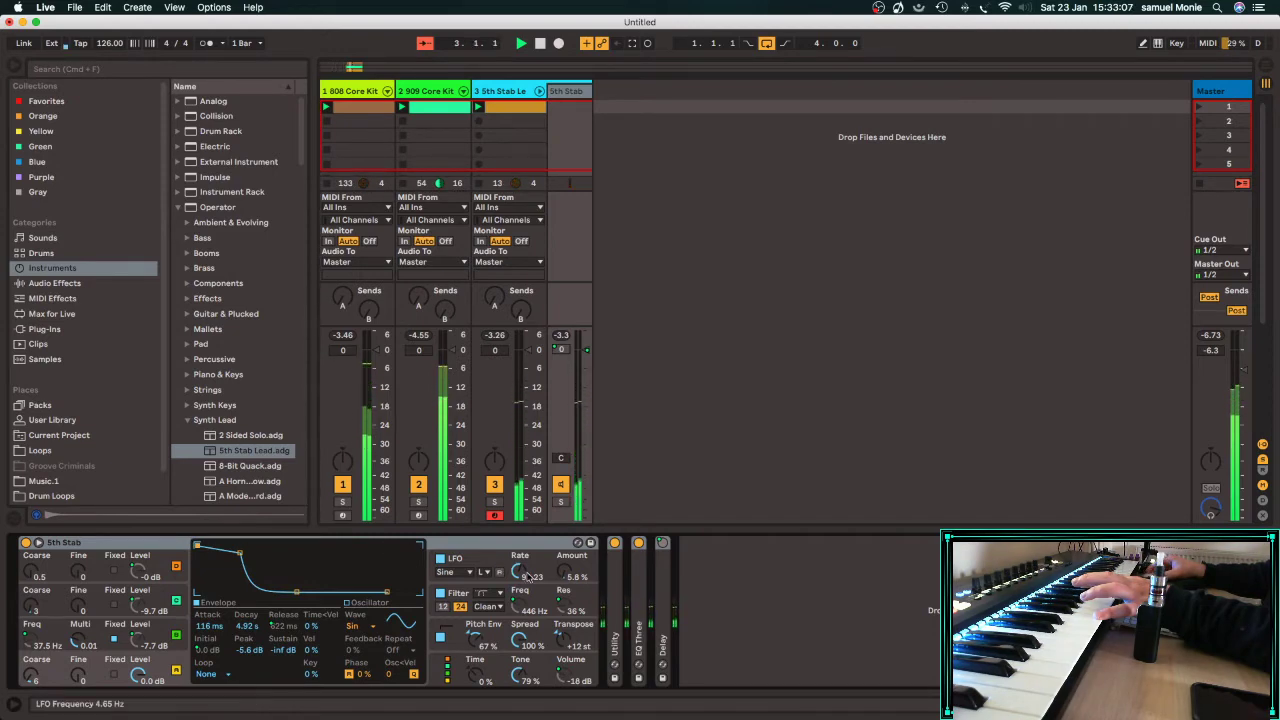
{"action": "left_click", "coordinate": [562, 610]}
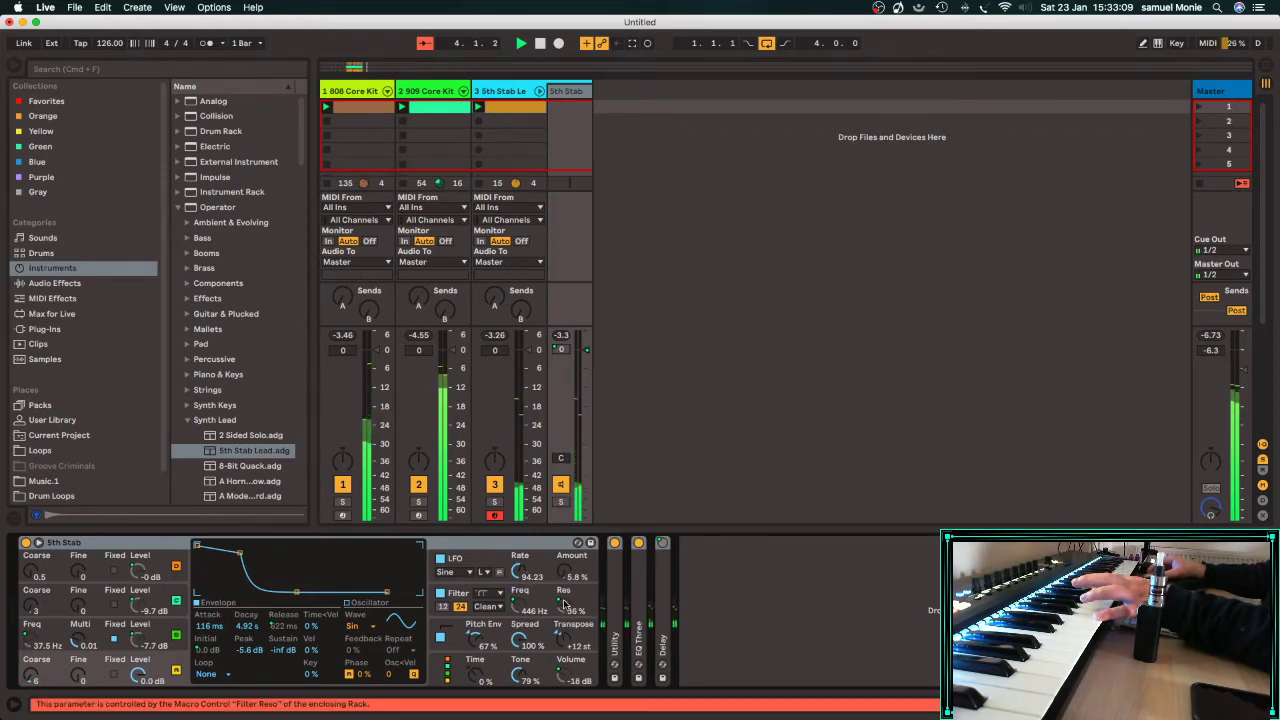
{"action": "left_click", "coordinate": [564, 603]}
{"action": "right_click", "coordinate": [563, 604]}
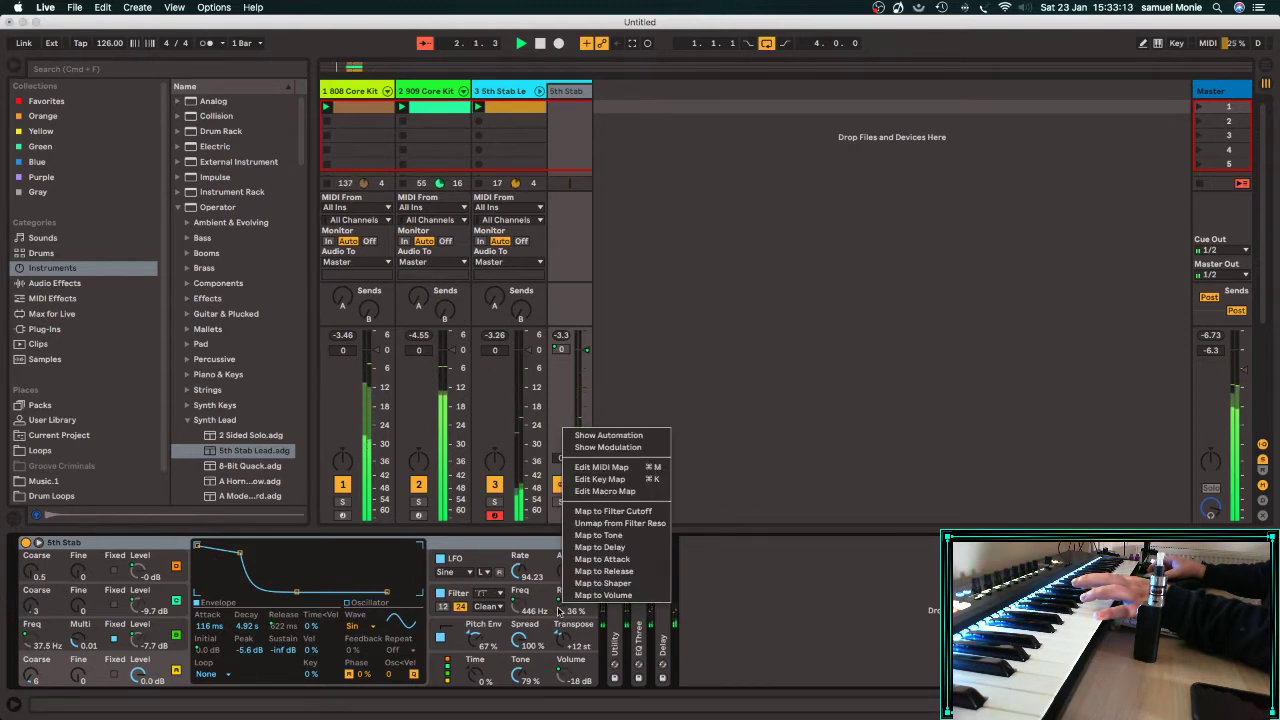
{"action": "left_click", "coordinate": [598, 536]}
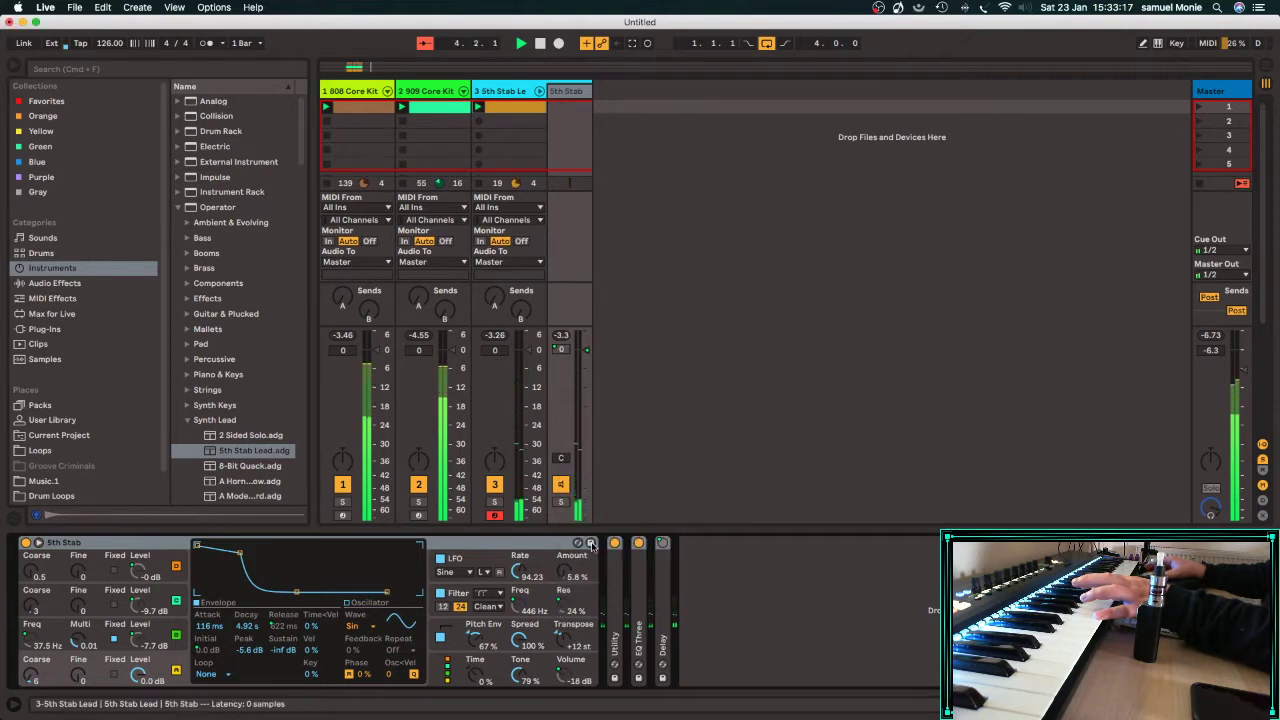
Shape the 5th Stab Operator's envelope with attack 3.95 s, decay 30.2 s, peak -12 dB and sustain -34 dB.
{"action": "left_click_drag", "start_coordinate": [296, 592], "coordinate": [320, 580]}
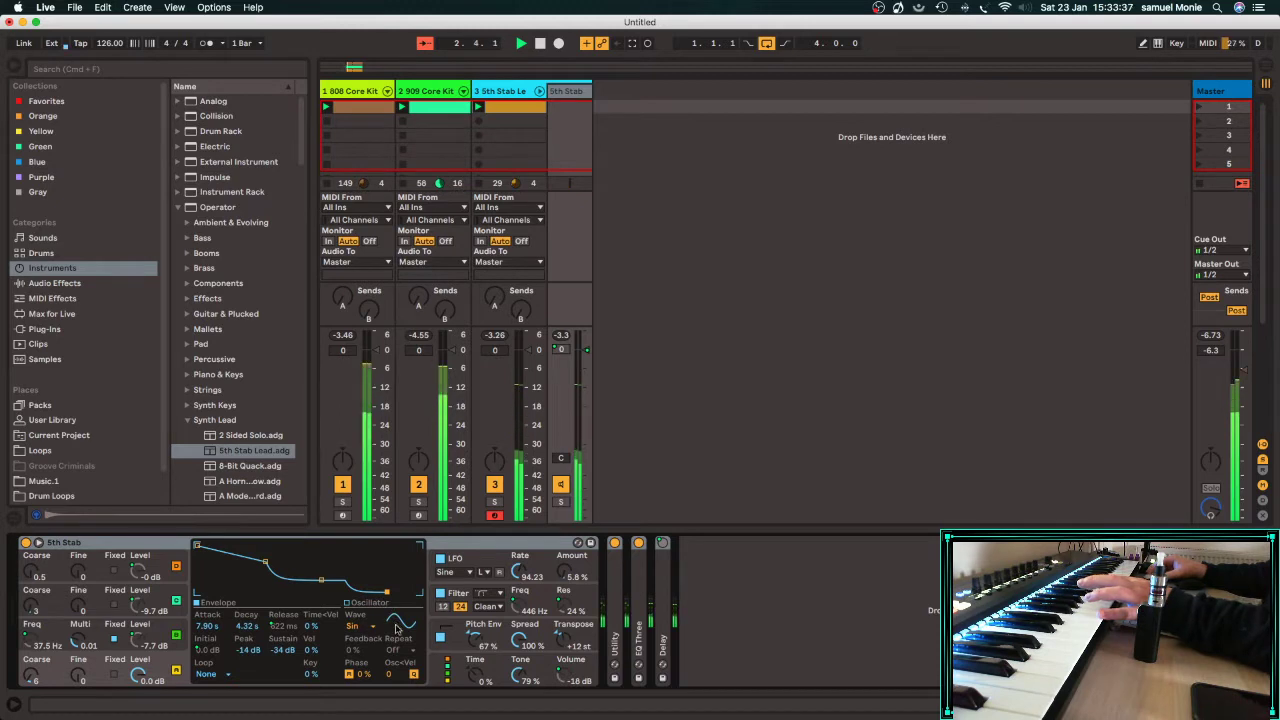
{"action": "left_click", "coordinate": [287, 626]}
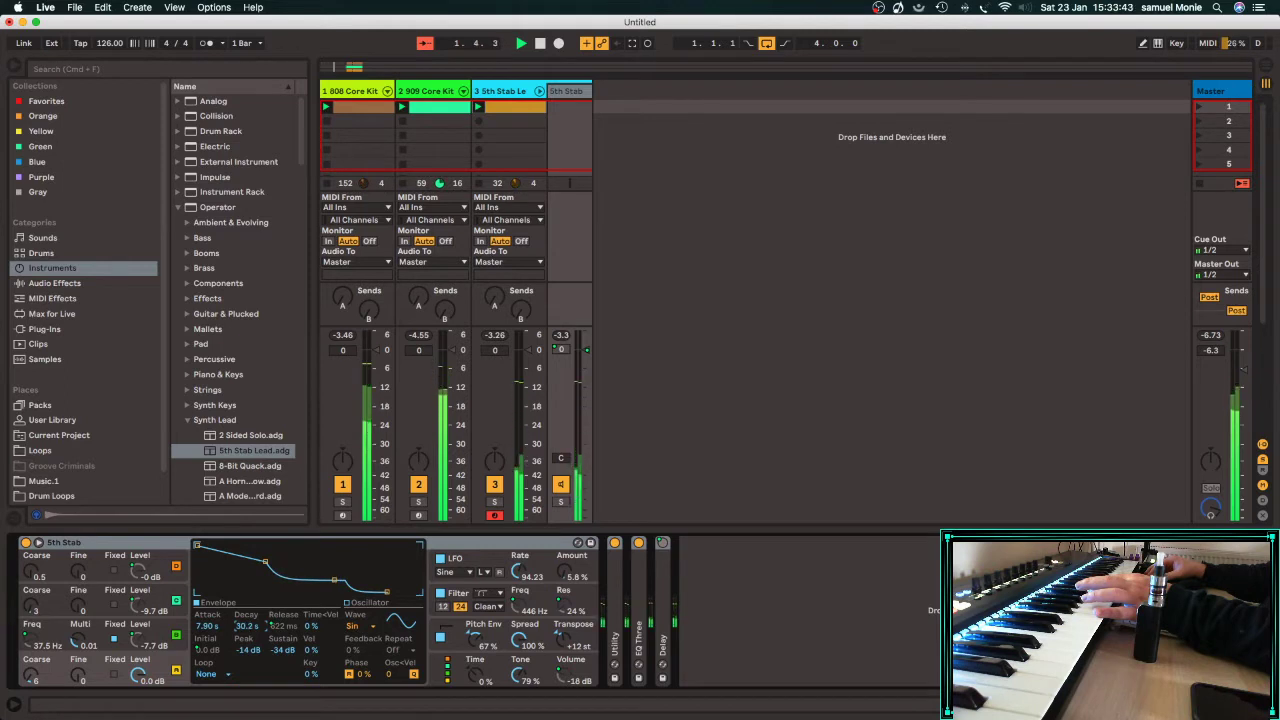
{"action": "left_click_drag", "start_coordinate": [208, 627], "coordinate": [208, 642]}
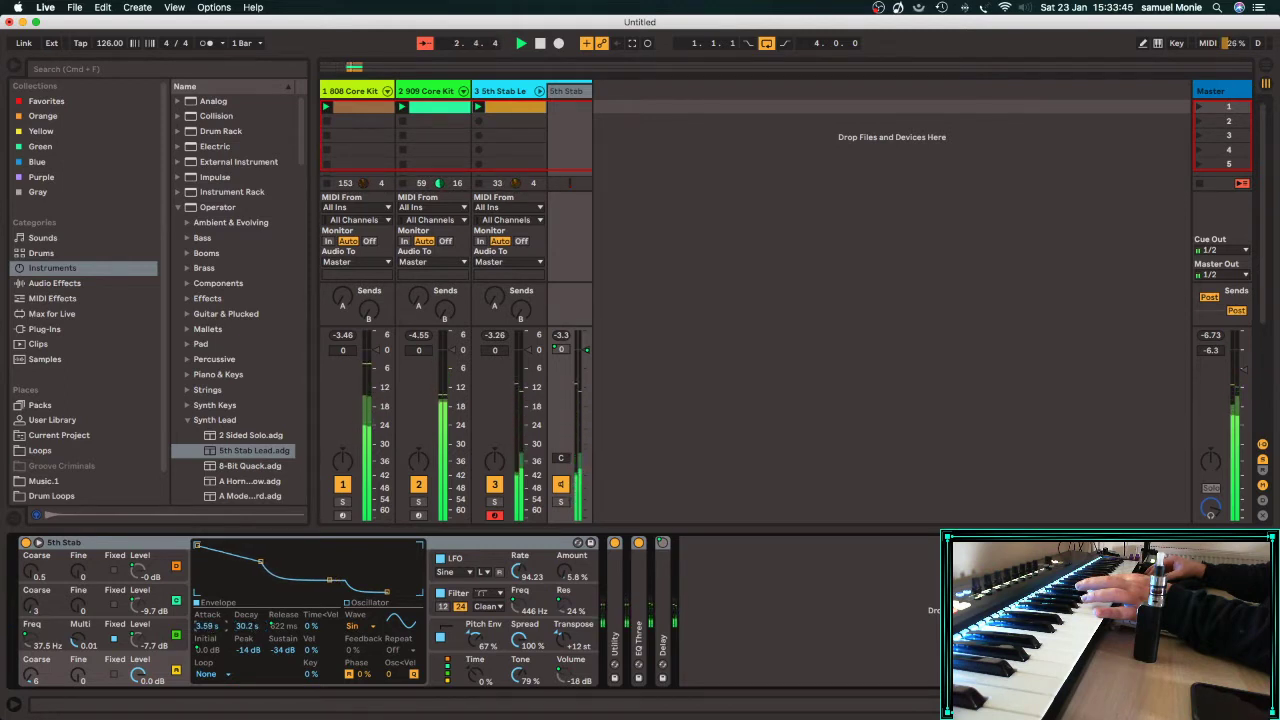
{"action": "left_click", "coordinate": [209, 627]}
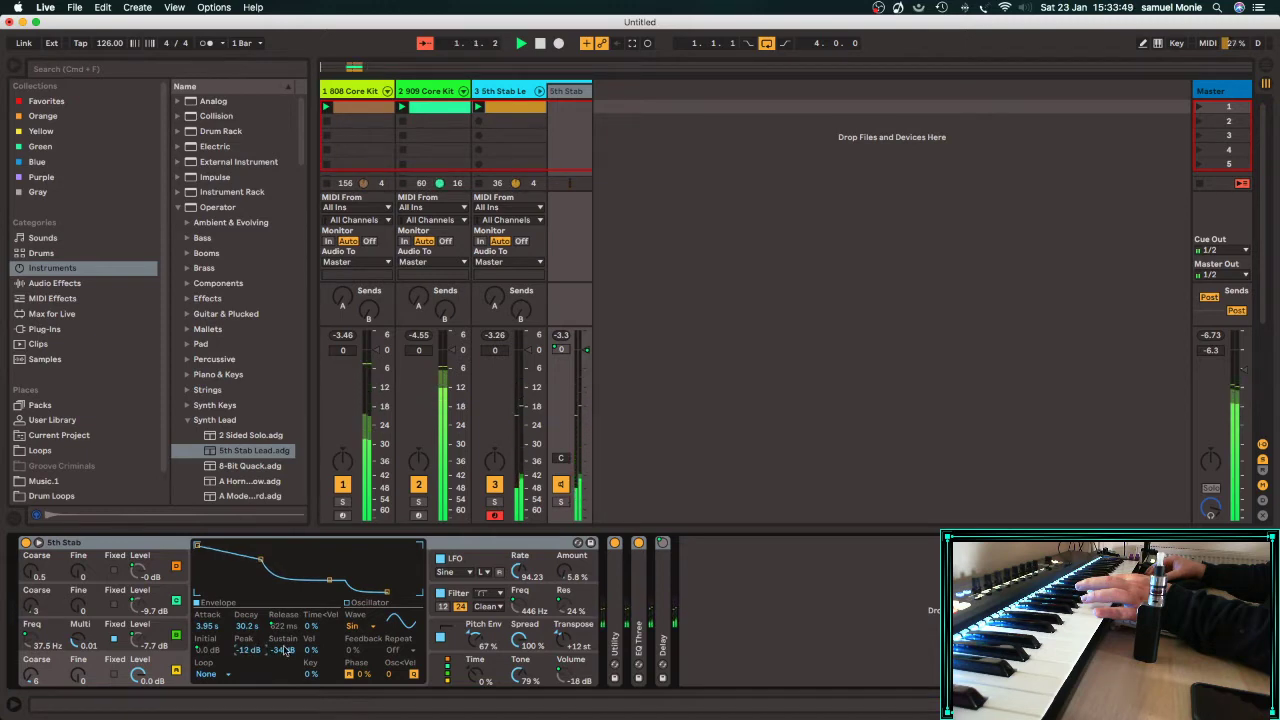
Unfold the chain's Utility, EQ Three and Delay devices and lower track 3's volume to -5.6 dB.
{"action": "right_click", "coordinate": [585, 352]}
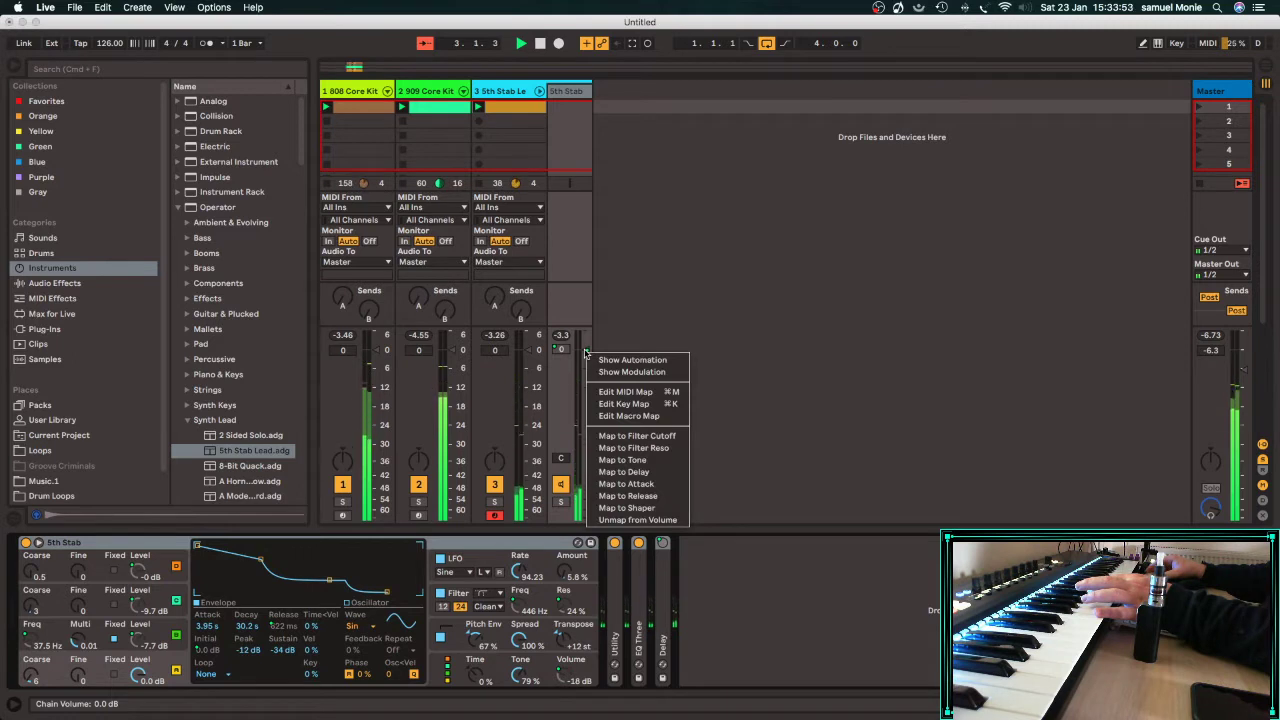
{"action": "left_click", "coordinate": [585, 353]}
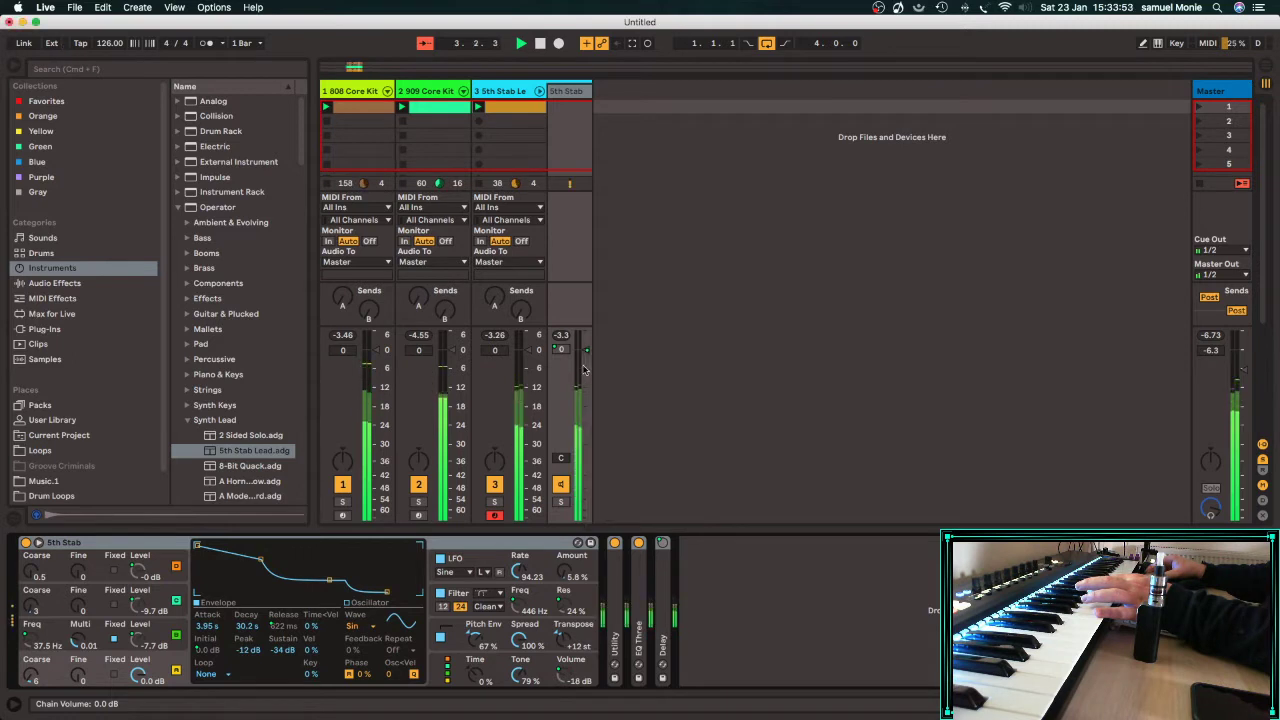
{"action": "double_click", "coordinate": [643, 567]}
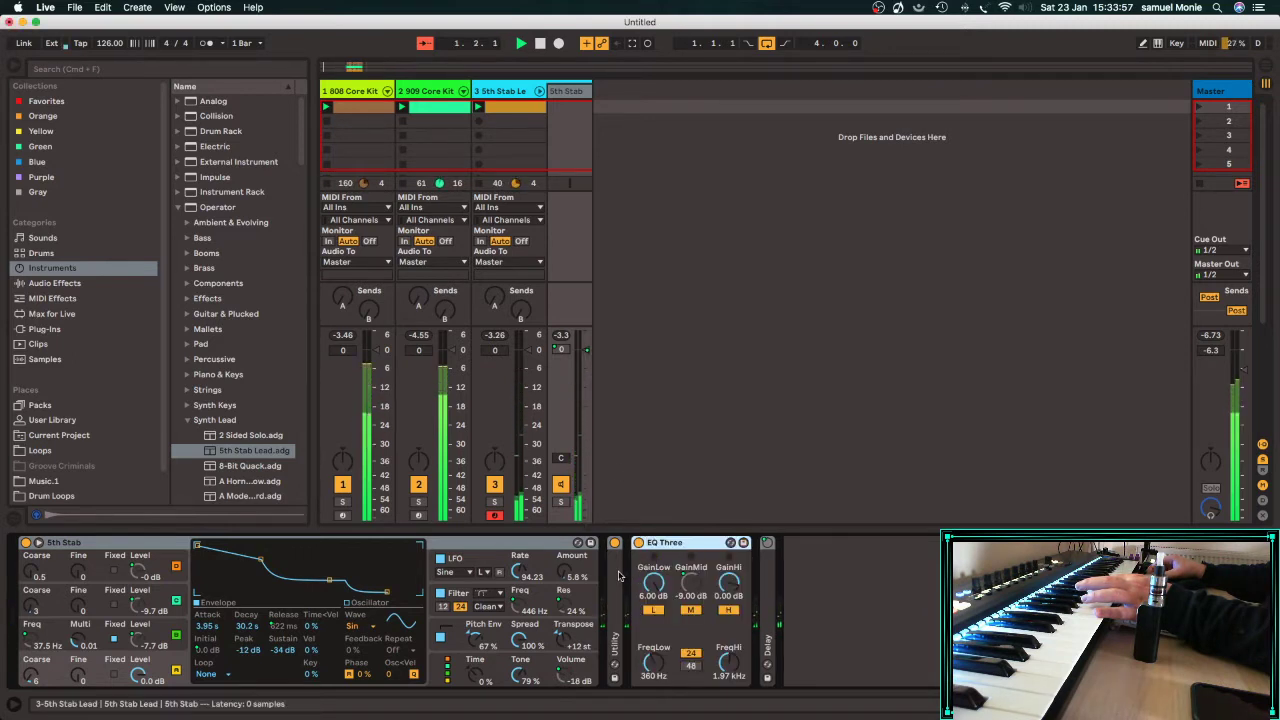
{"action": "double_click", "coordinate": [616, 572]}
{"action": "double_click", "coordinate": [862, 568]}
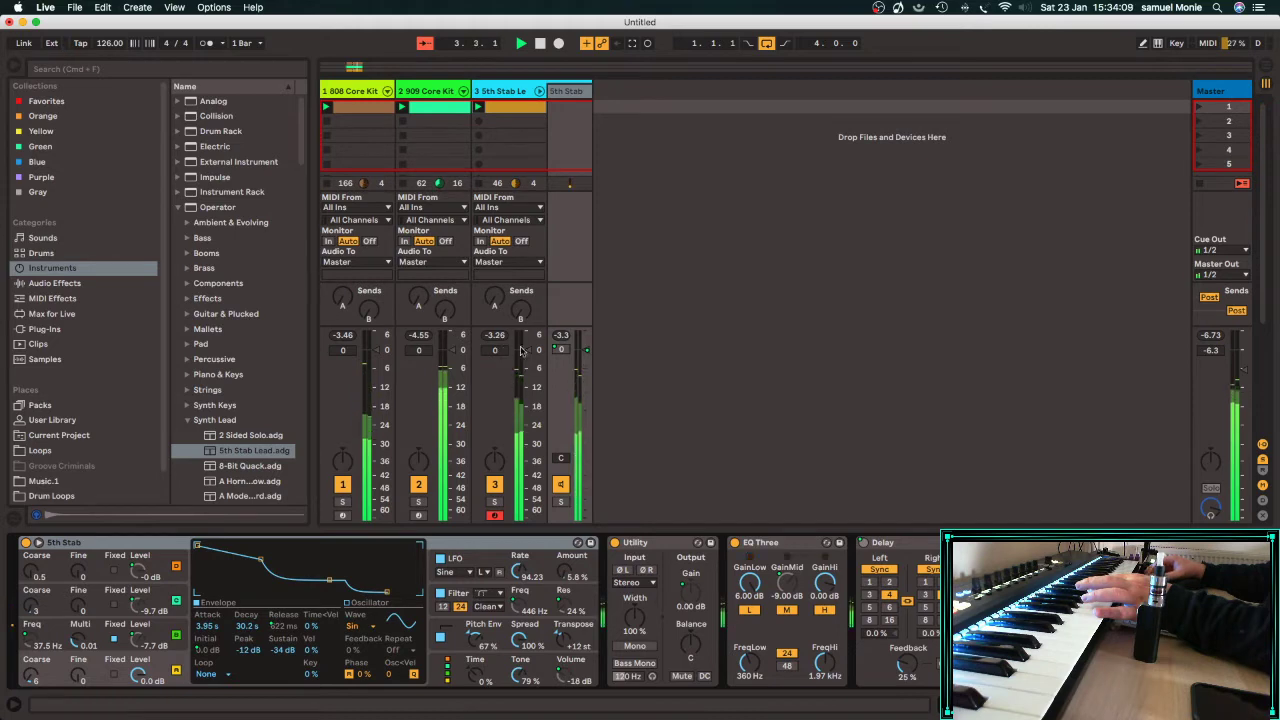
{"action": "left_click_drag", "start_coordinate": [529, 350], "coordinate": [528, 369]}
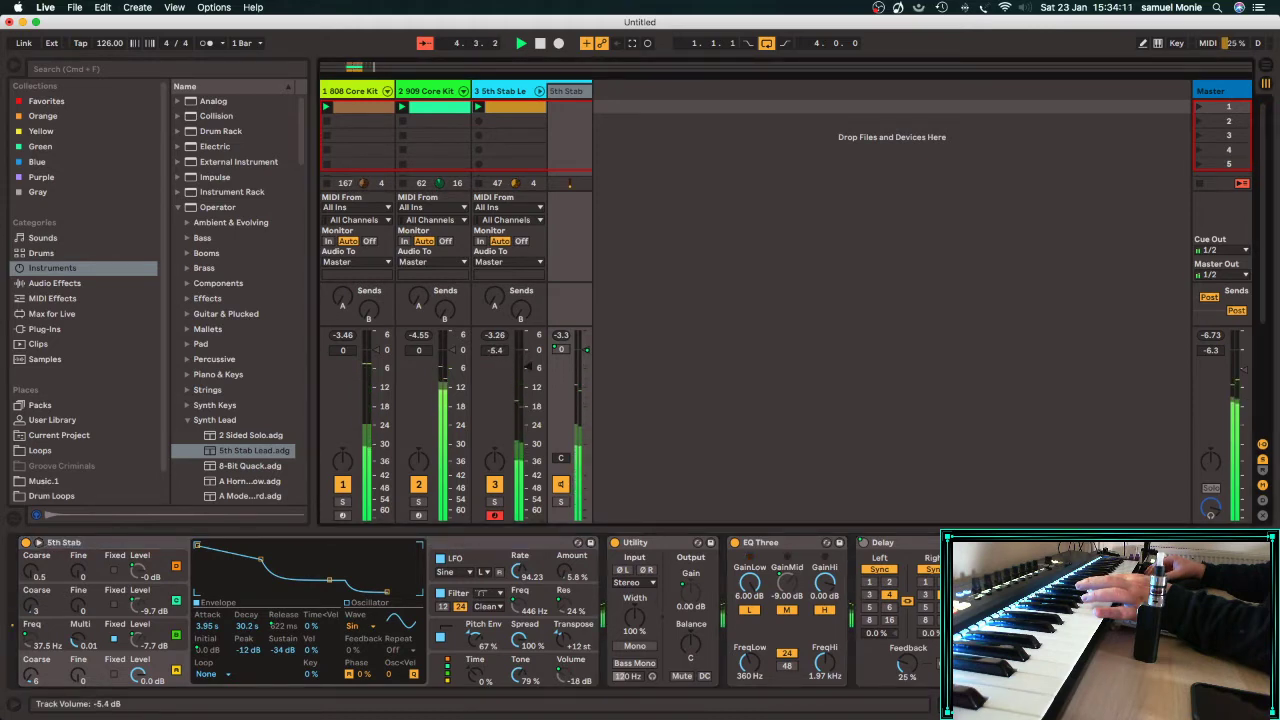
Add the Synth Misc preset B.Beetlez Dark Dronepluck on a new fourth track and fold track 3's chain away.
{"action": "left_click", "coordinate": [185, 421]}
{"action": "scroll", "coordinate": [187, 424], "scroll_direction": "down", "scroll_amount": 3}
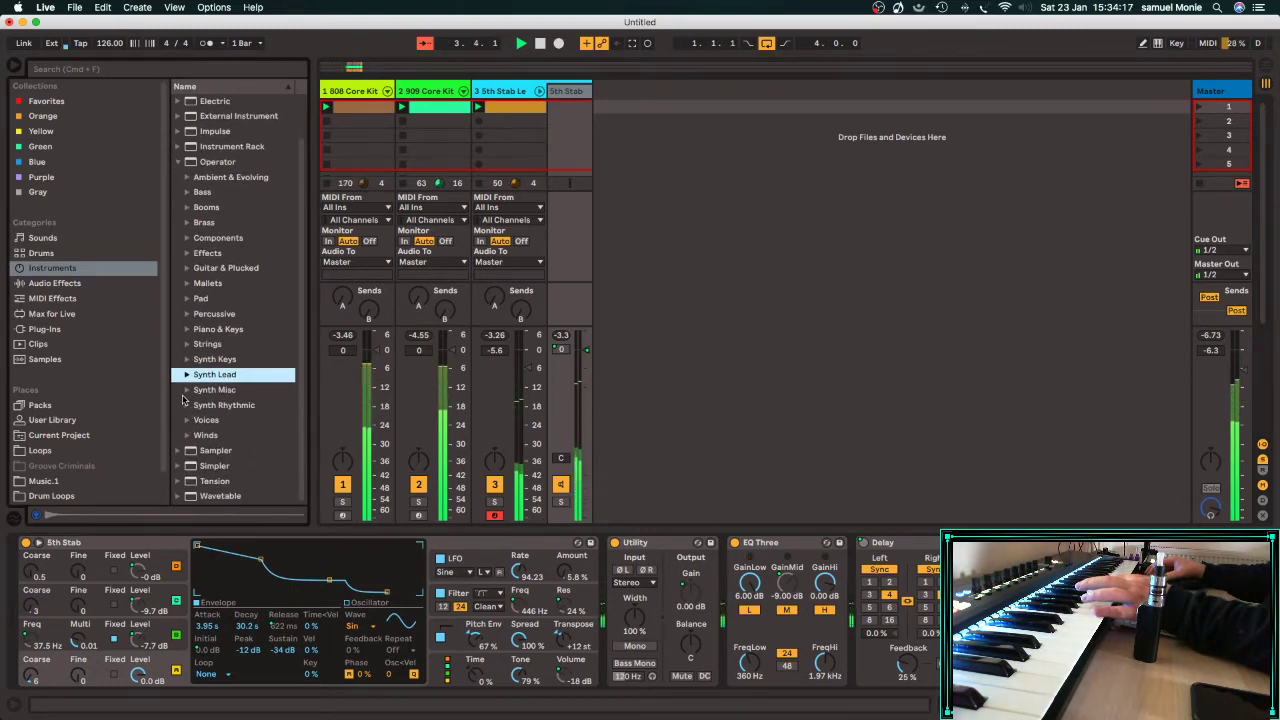
{"action": "left_click", "coordinate": [186, 390]}
{"action": "left_click_drag", "start_coordinate": [209, 407], "coordinate": [685, 279]}
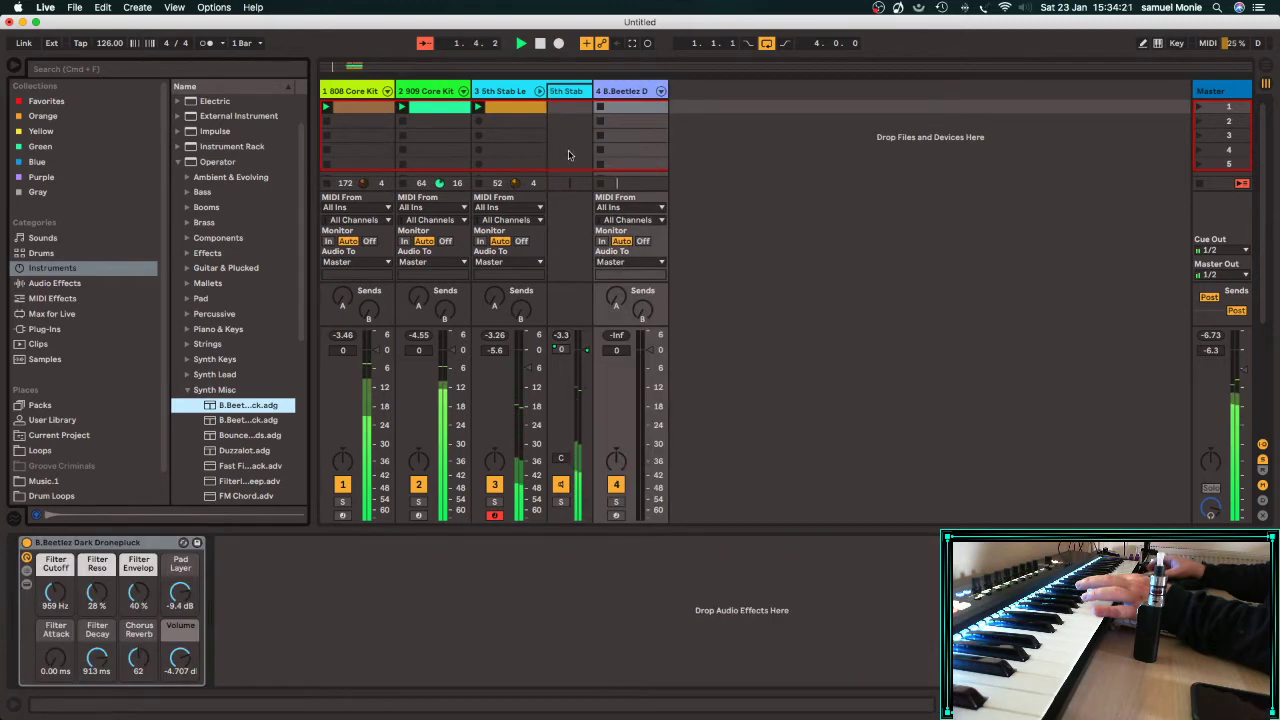
{"action": "key", "text": "Delete"}
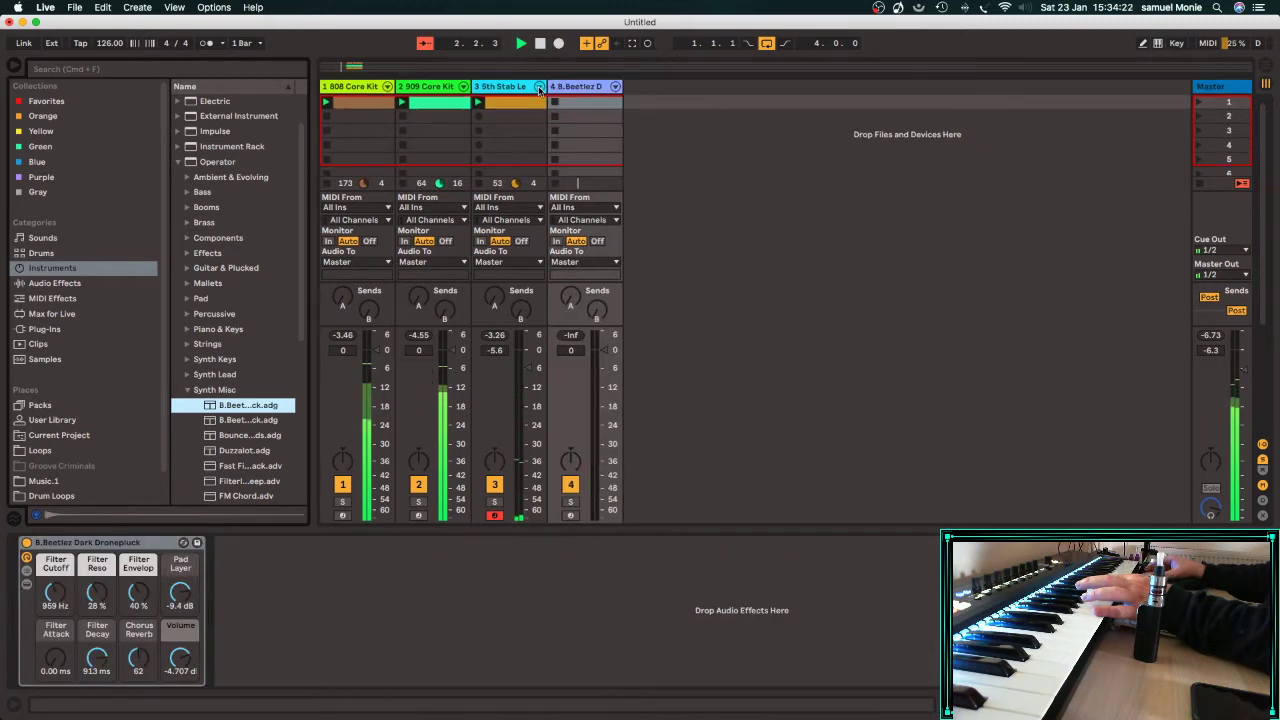
Arm track 4 for recording and create an empty MIDI clip in its first slot.
{"action": "left_click", "coordinate": [571, 515]}
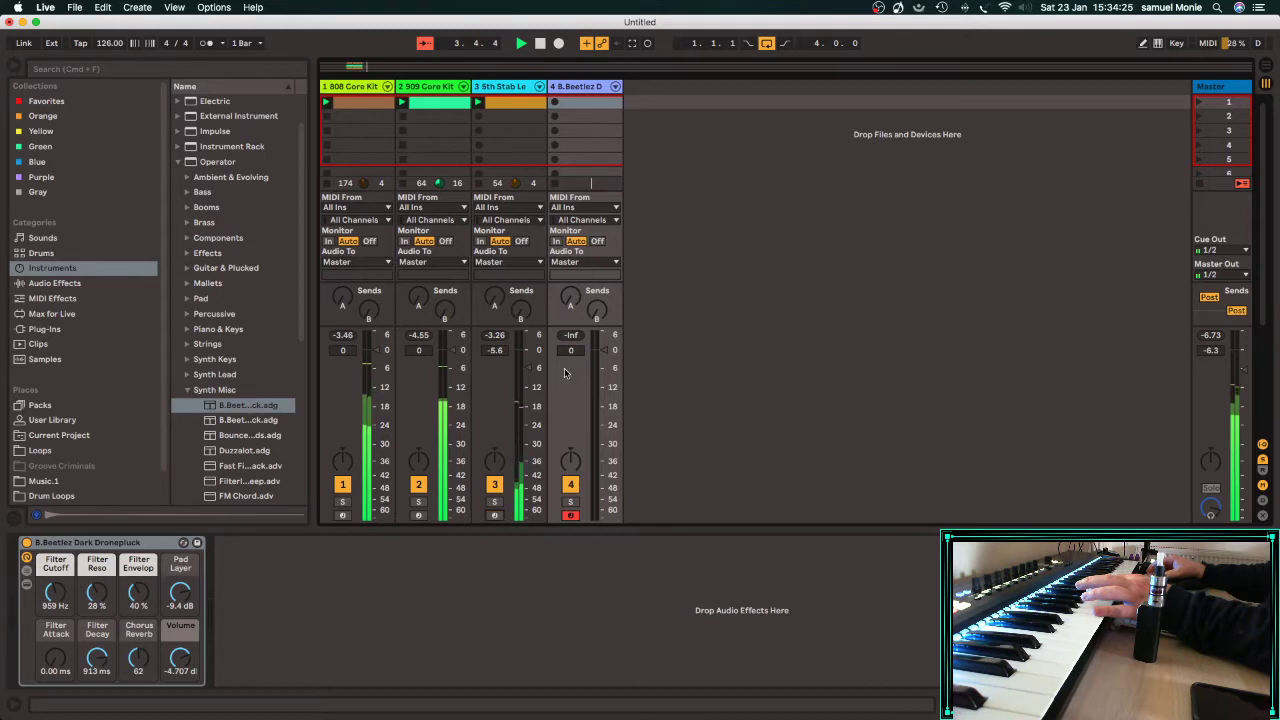
{"action": "double_click", "coordinate": [579, 104]}
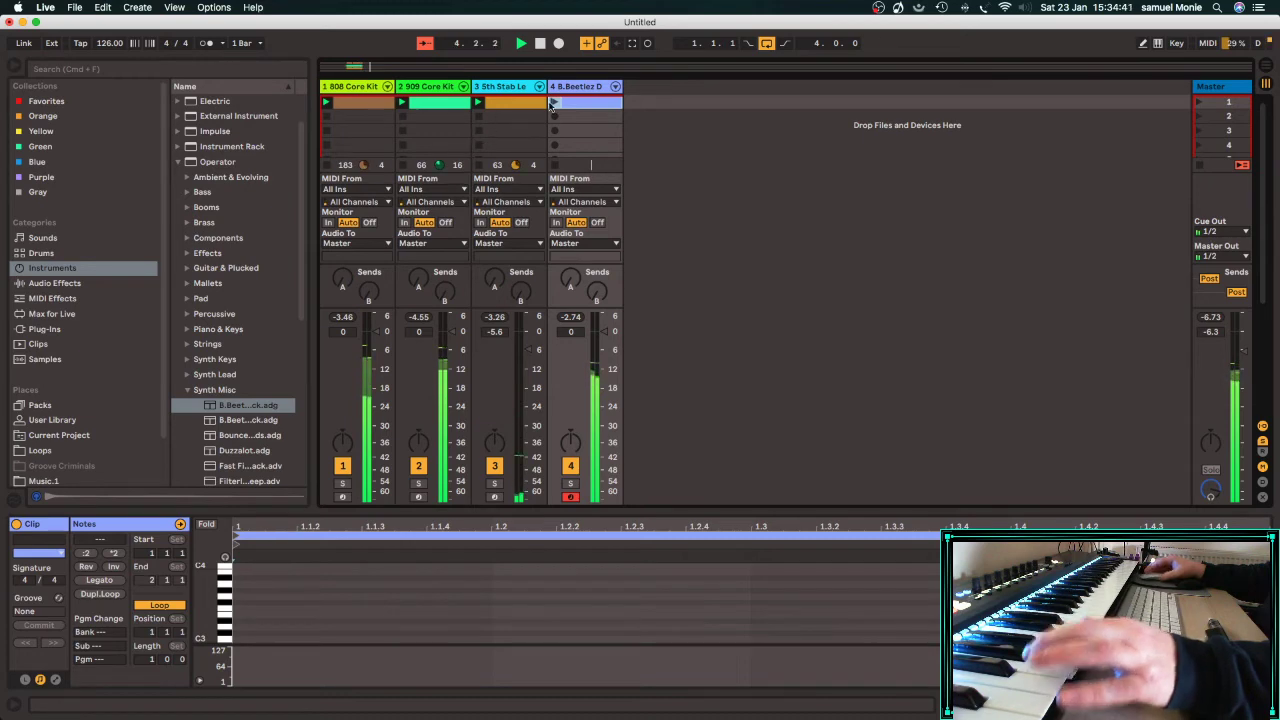
Set the B.Beetlez Dark Dronepluck's Filter Cutoff to 228 Hz and launch the track's empty clip.
{"action": "double_click", "coordinate": [578, 88]}
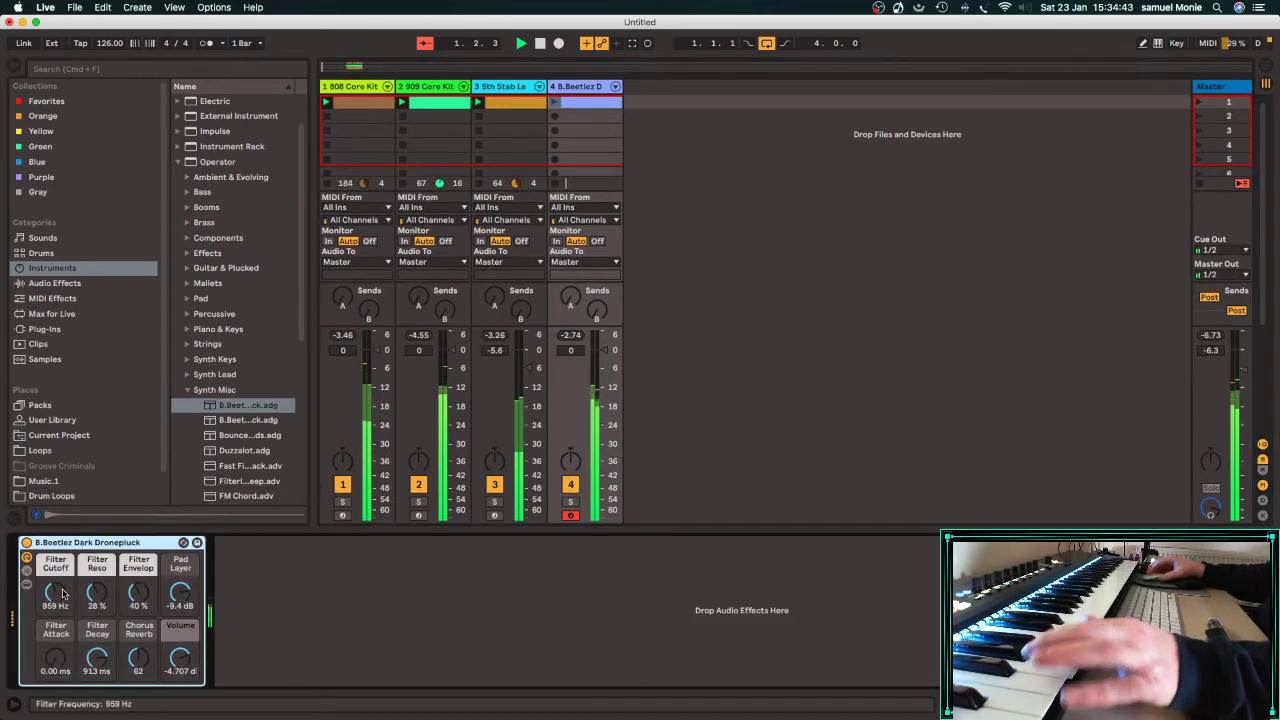
{"action": "left_click_drag", "start_coordinate": [62, 594], "coordinate": [62, 626]}
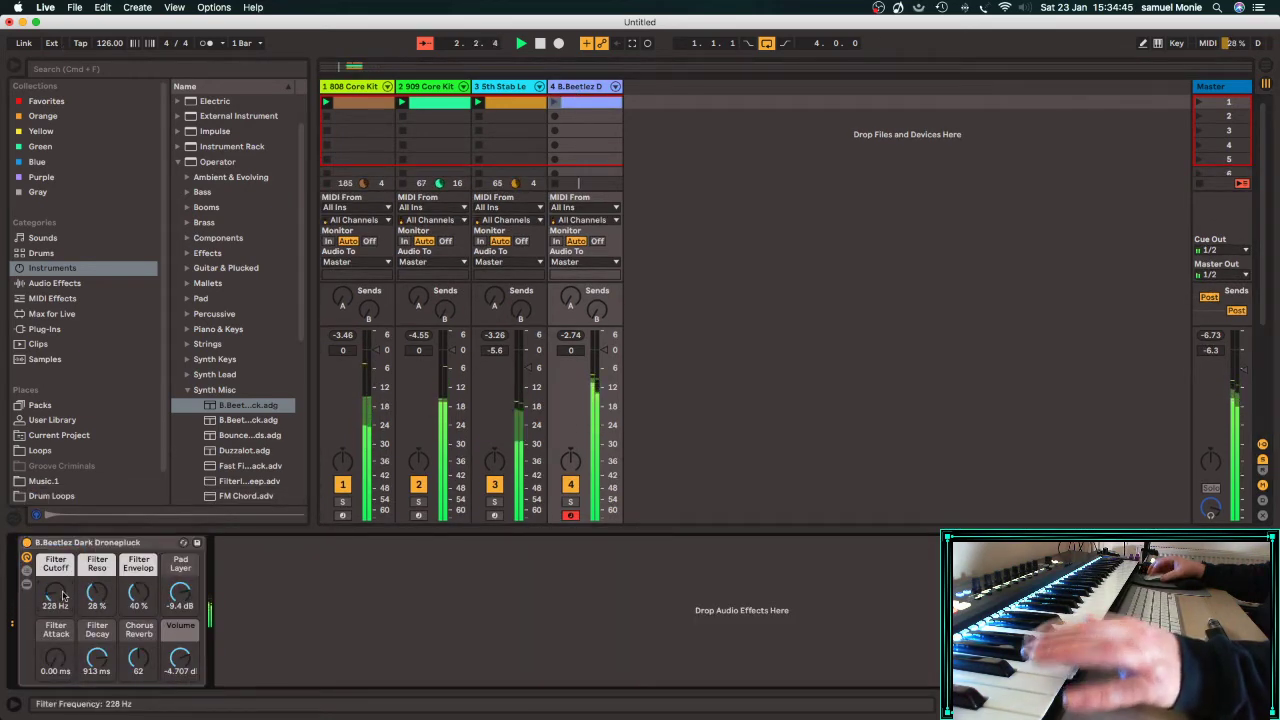
{"action": "left_click", "coordinate": [555, 103]}
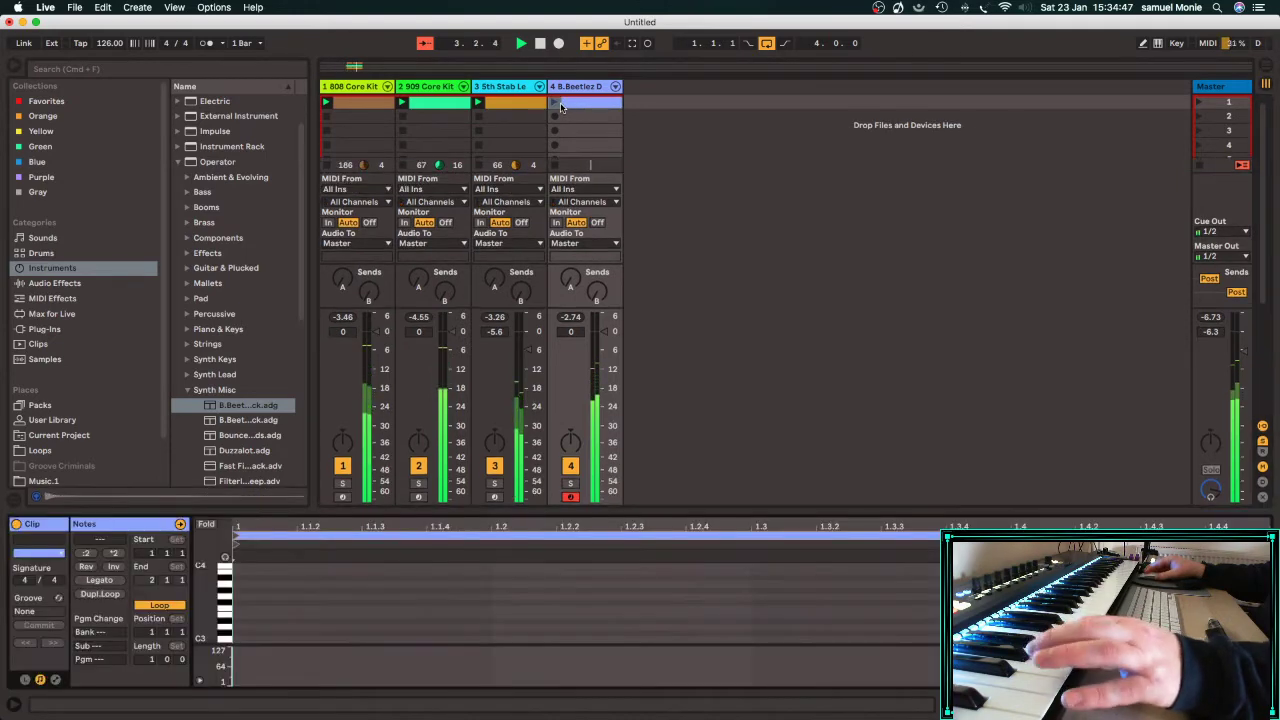
Enlarge the note editor and record a one-bar Dark Dronepluck pattern into track 4's clip.
{"action": "left_click_drag", "start_coordinate": [598, 510], "coordinate": [600, 370]}
{"action": "left_click", "coordinate": [648, 43]}
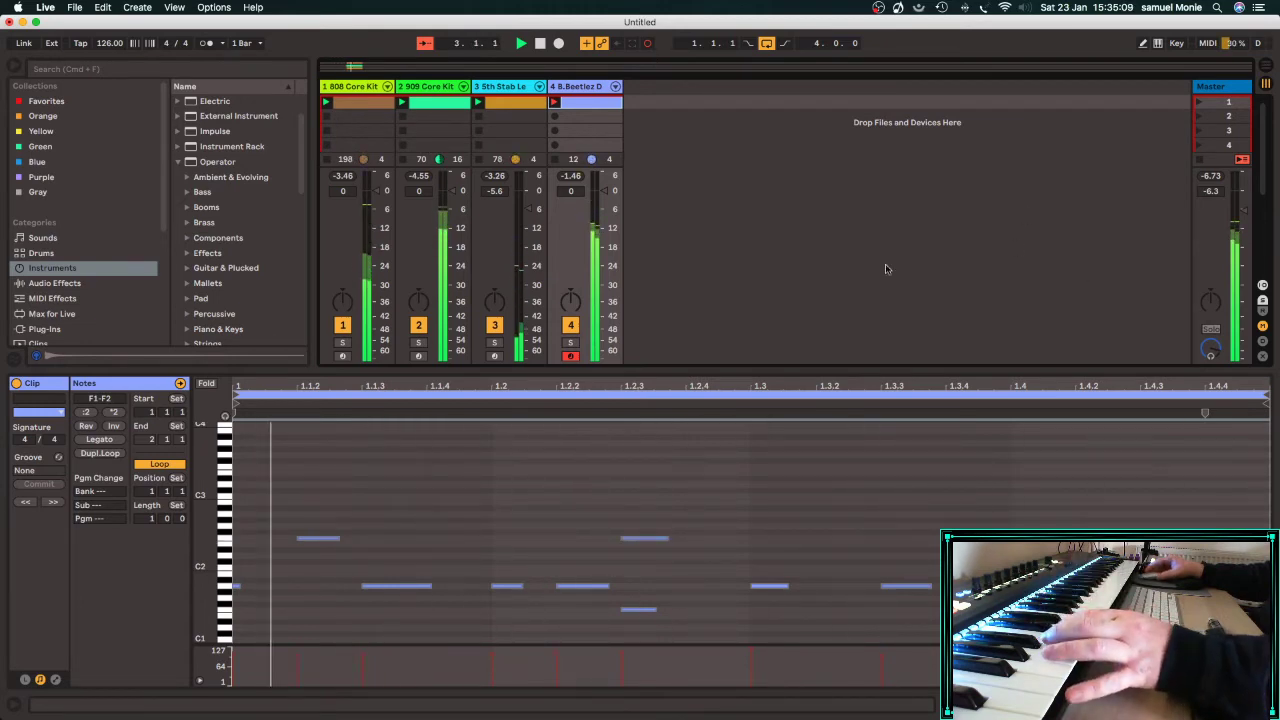
Move the F2 note at 1.2.3 to 1.2.4 and adjust its velocity.
{"action": "left_click_drag", "start_coordinate": [638, 539], "coordinate": [702, 540]}
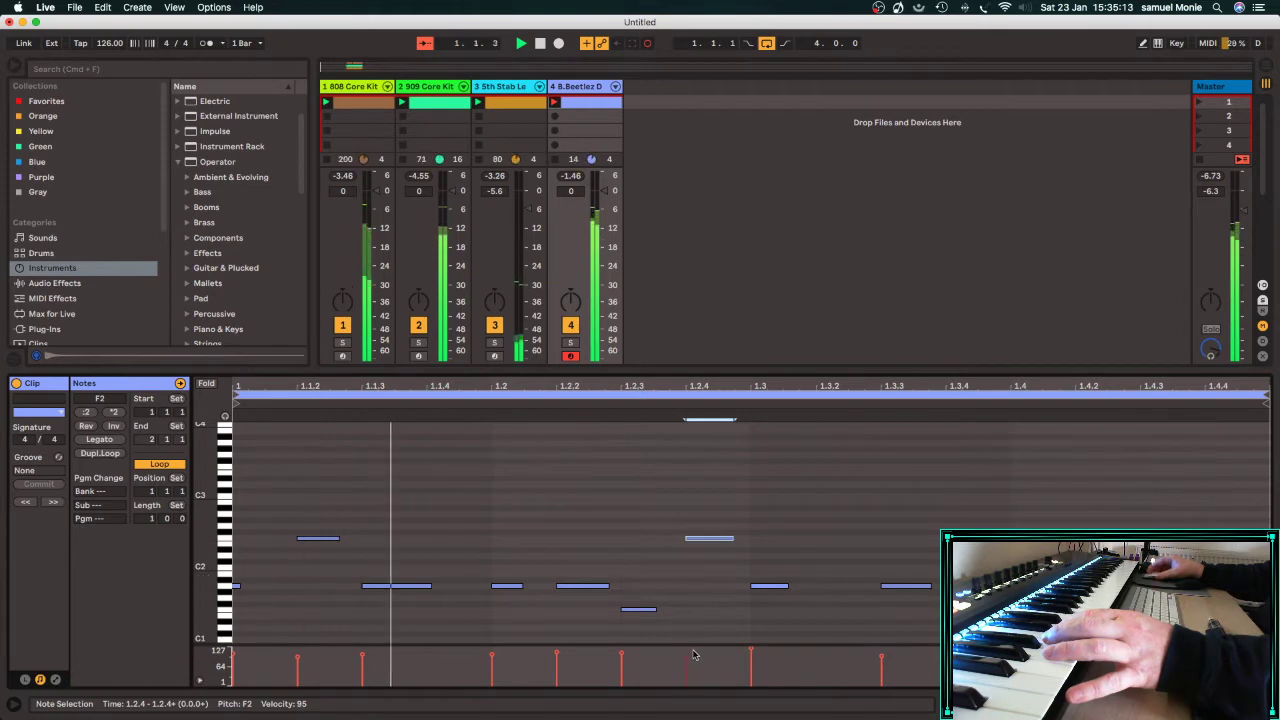
{"action": "left_click_drag", "start_coordinate": [695, 643], "coordinate": [695, 523]}
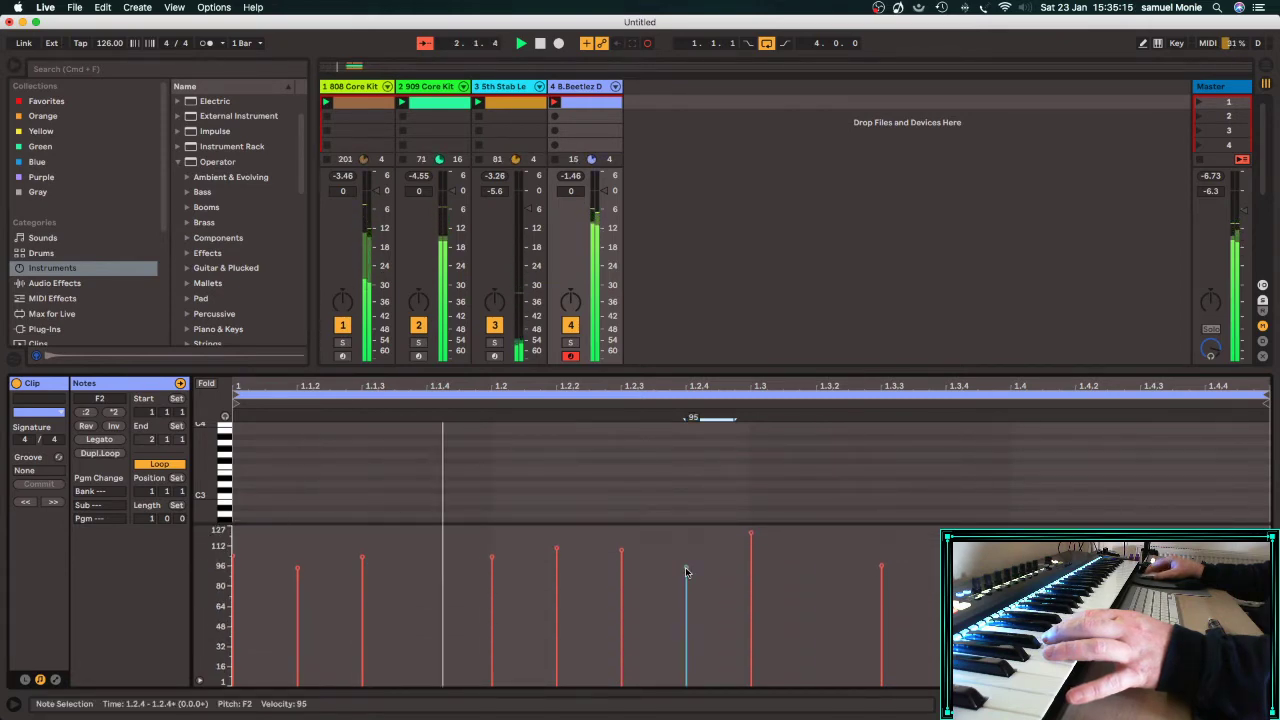
{"action": "left_click_drag", "start_coordinate": [687, 616], "coordinate": [687, 592]}
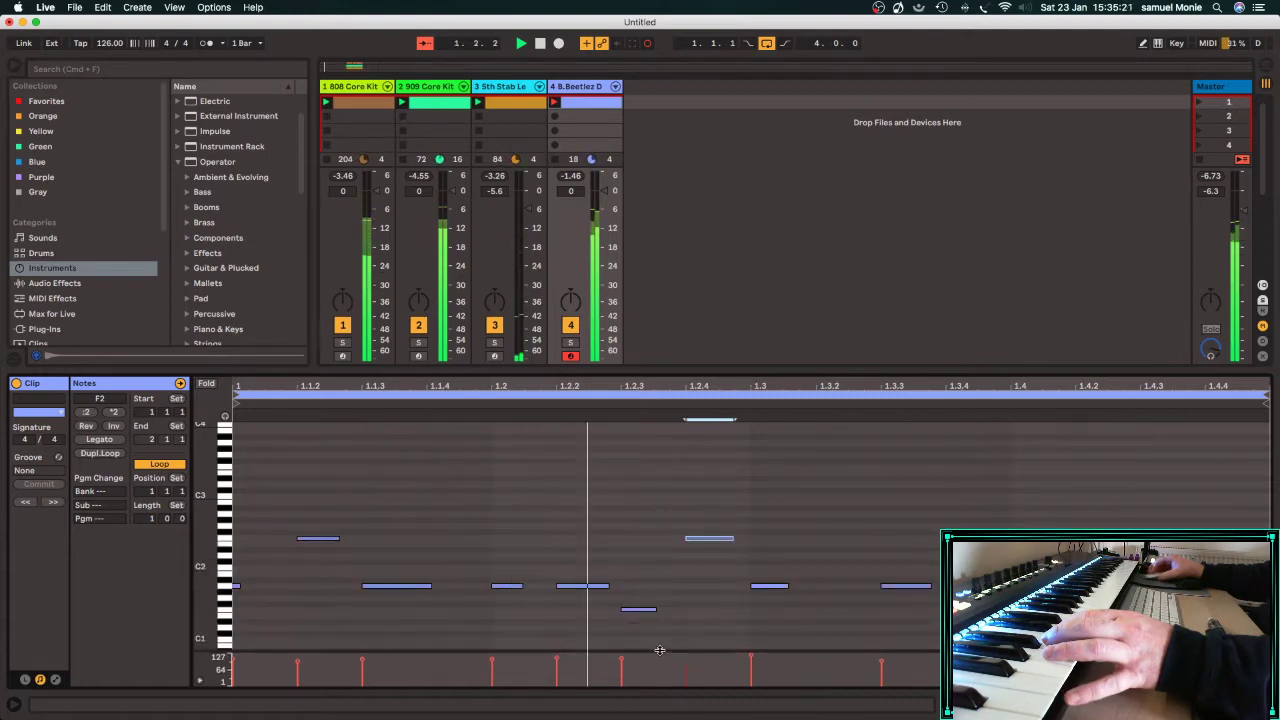
Bring up track 4's device and lower the pluck's Filter Cutoff to 128 Hz and Filter Reso to 14 %.
{"action": "left_click", "coordinate": [588, 90]}
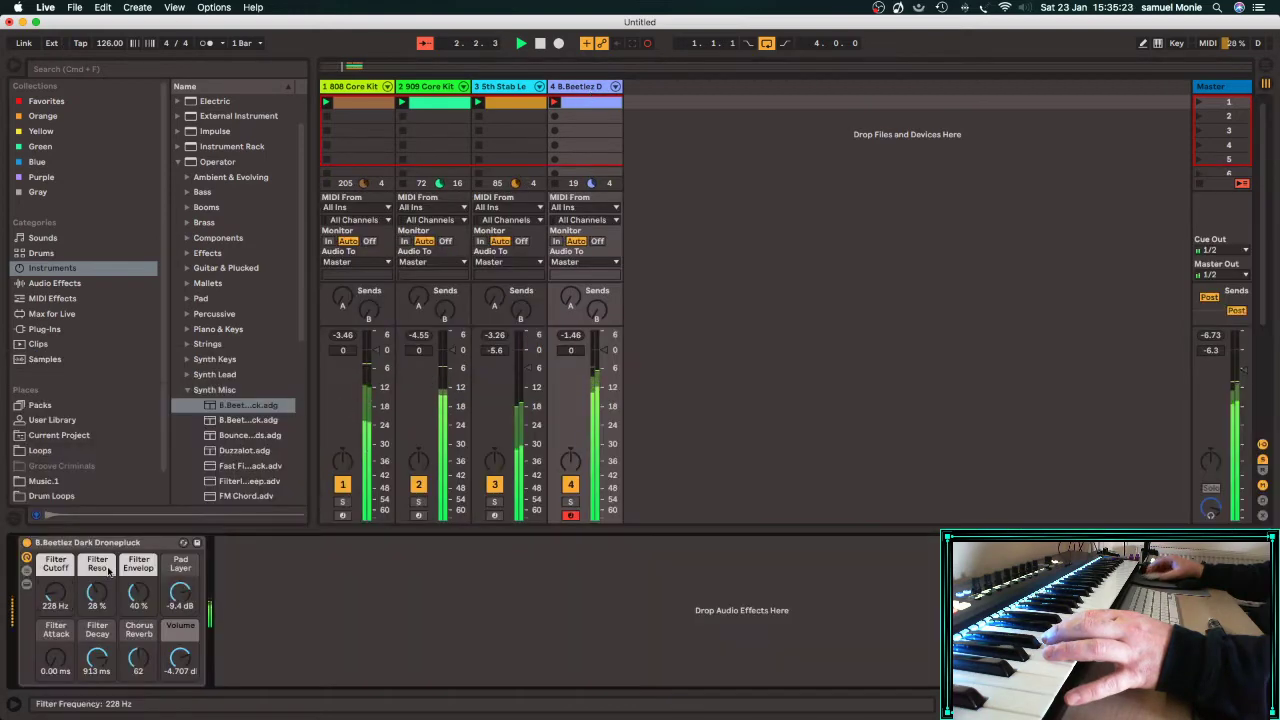
{"action": "left_click_drag", "start_coordinate": [58, 594], "coordinate": [98, 592]}
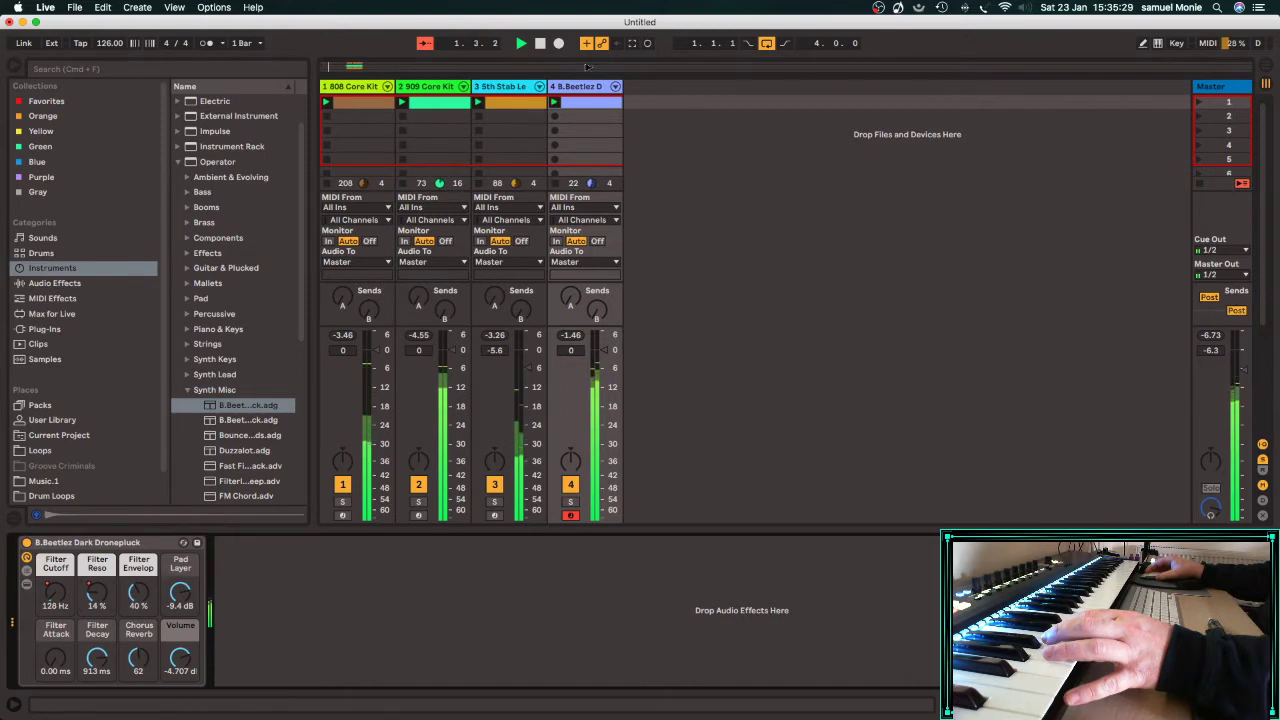
{"action": "right_click", "coordinate": [96, 603]}
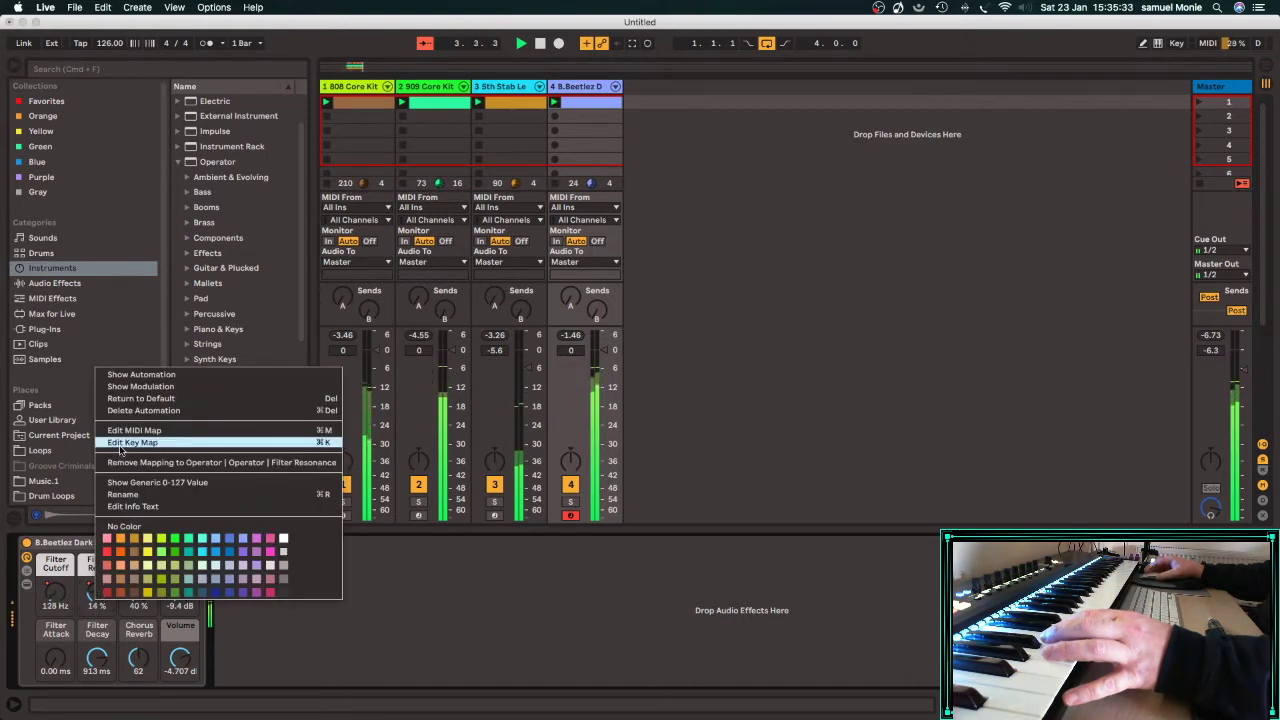
{"action": "right_click", "coordinate": [57, 596]}
{"action": "right_click", "coordinate": [57, 596]}
{"action": "left_click", "coordinate": [57, 596]}
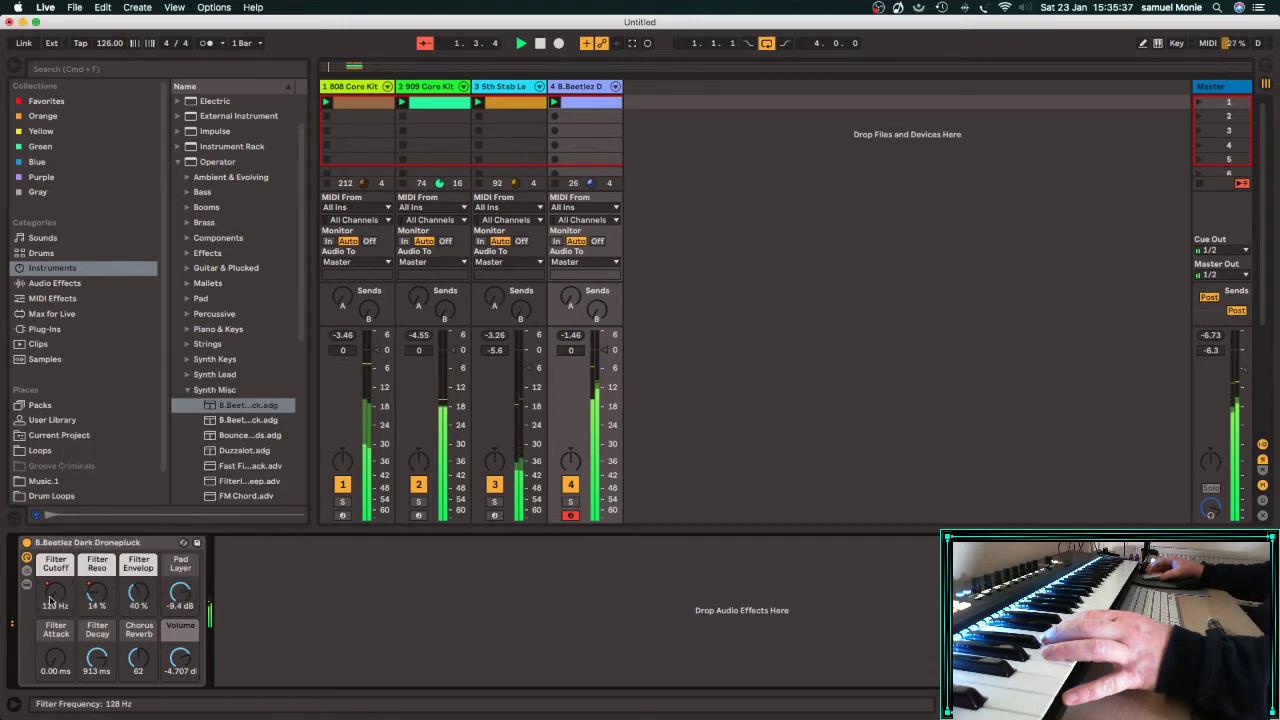
Set the pluck's Filter Cutoff to 157 Hz, Filter Reso to 13 %, Filter Decay to 393 ms, Volume to -2.818 dB and Pad Layer to -14 dB.
{"action": "left_click_drag", "start_coordinate": [57, 596], "coordinate": [95, 582]}
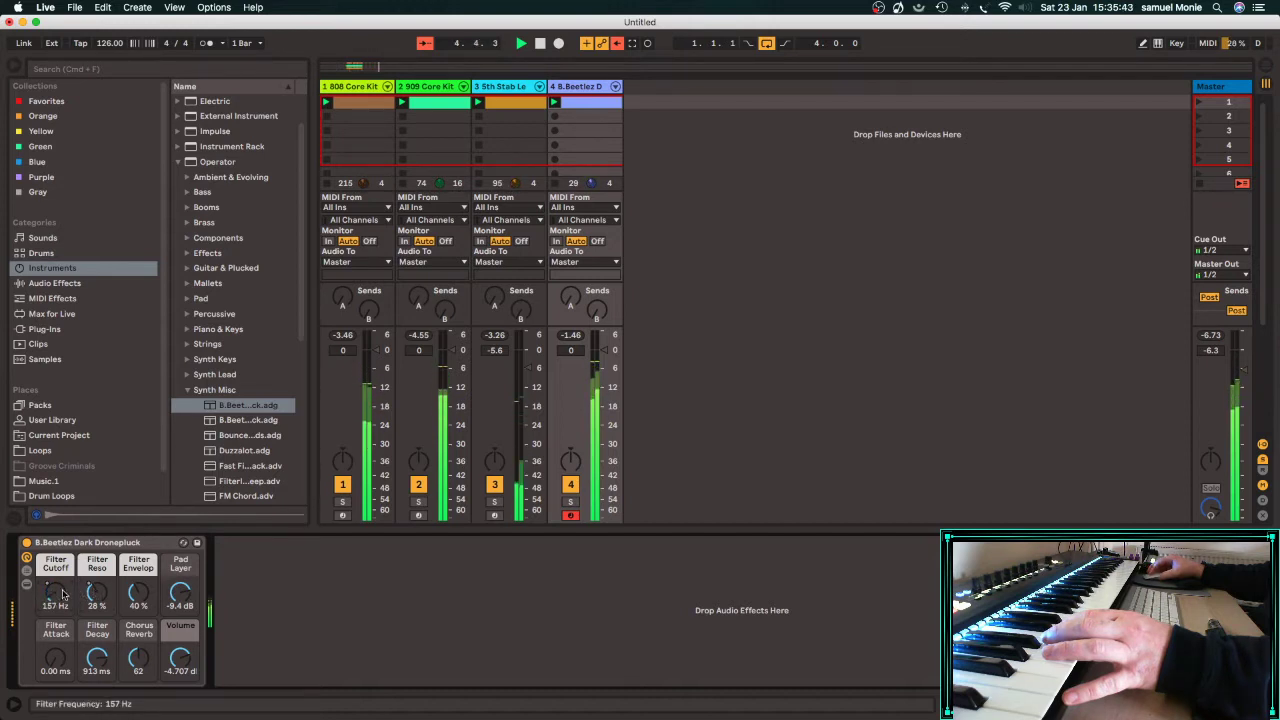
{"action": "mouse_move", "coordinate": [96, 594]}
{"action": "left_mouse_down"}
{"action": "mouse_move", "coordinate": [96, 561]}
{"action": "mouse_move", "coordinate": [96, 591]}
{"action": "left_mouse_up"}
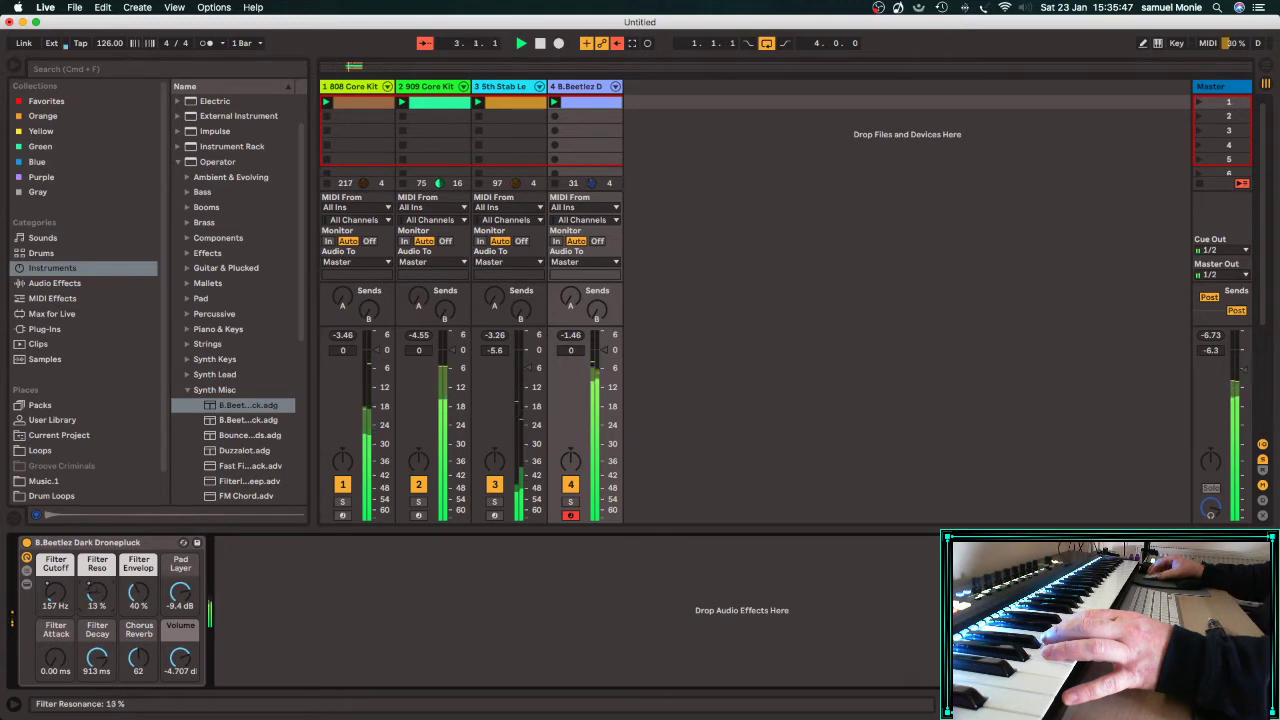
{"action": "mouse_move", "coordinate": [96, 657]}
{"action": "left_mouse_down"}
{"action": "mouse_move", "coordinate": [96, 690]}
{"action": "mouse_move", "coordinate": [96, 678]}
{"action": "left_mouse_up"}
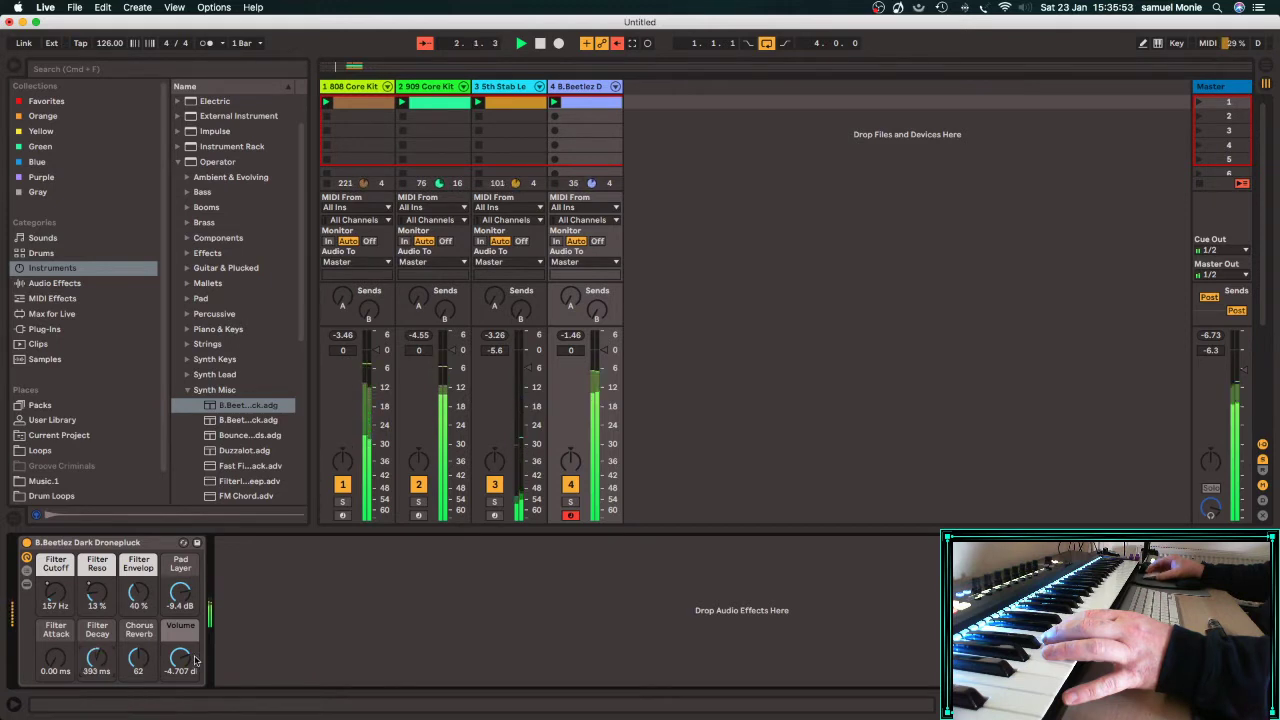
{"action": "left_click_drag", "start_coordinate": [180, 657], "coordinate": [180, 640]}
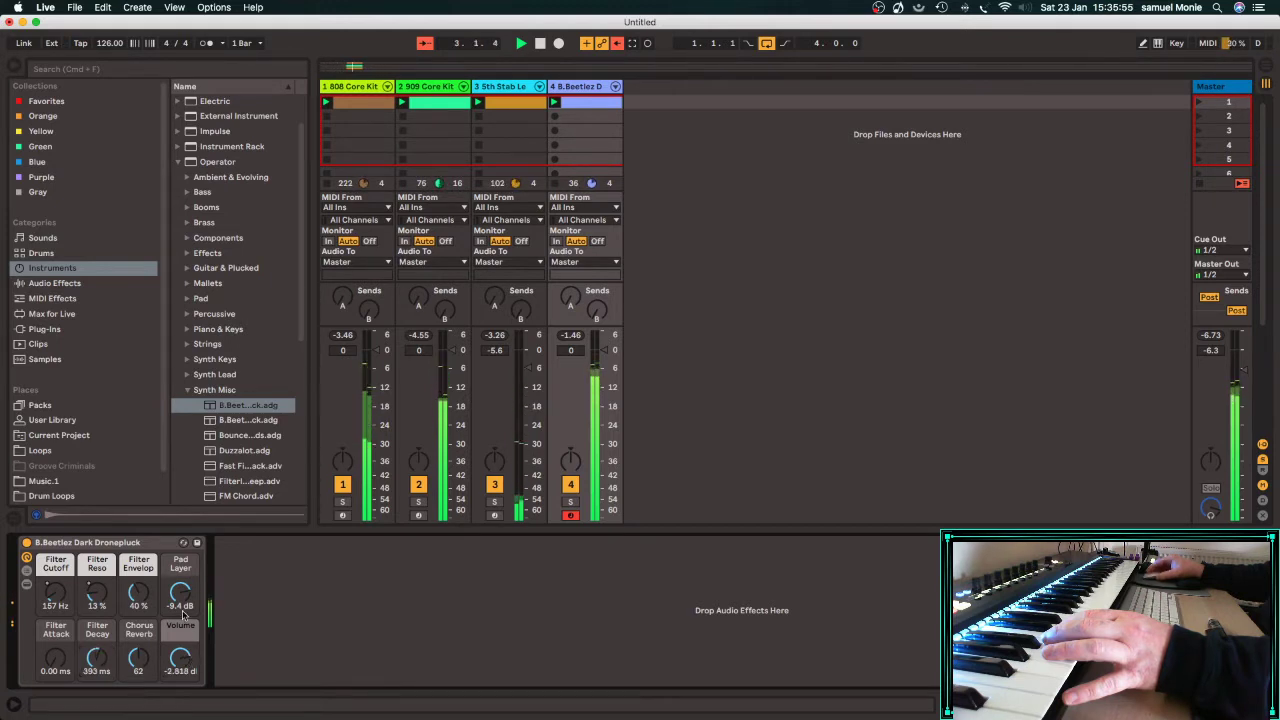
{"action": "left_click_drag", "start_coordinate": [180, 592], "coordinate": [180, 592]}
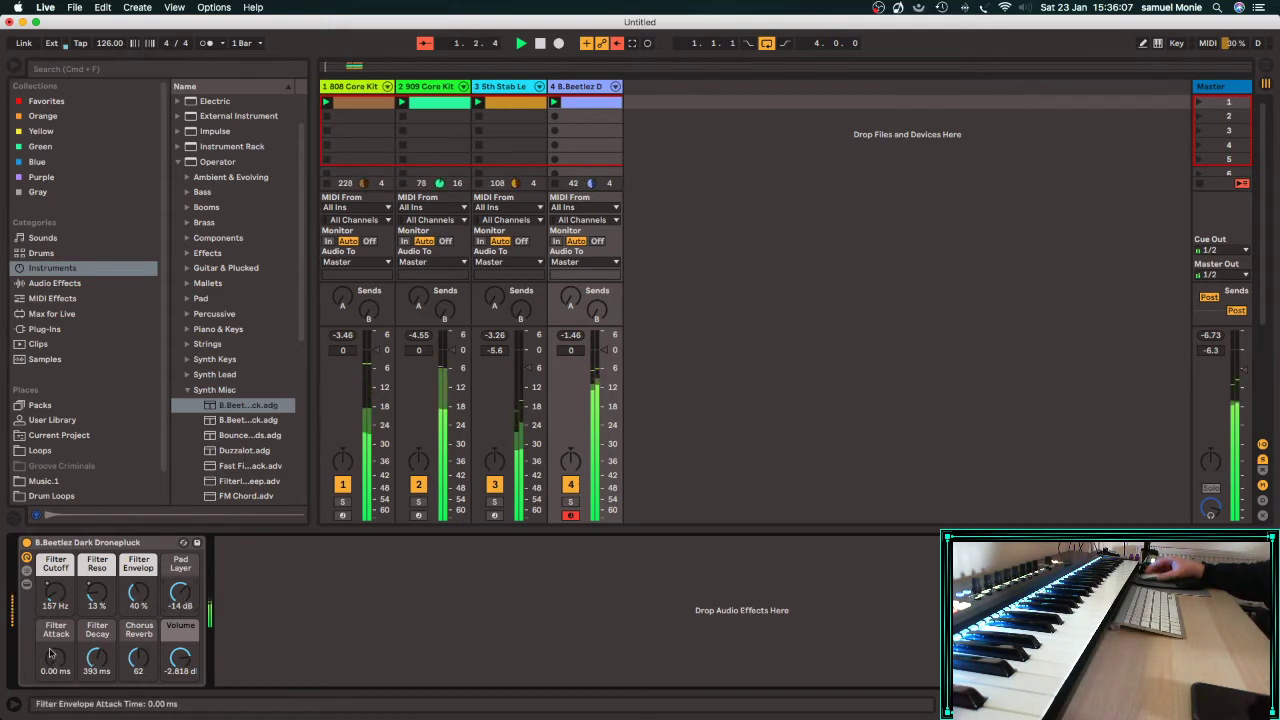
Set the pluck's Filter Reso to 8.8 %, map its Filter Cutoff to MIDI CC 47 and bring the cutoff to 206 Hz.
{"action": "left_click_drag", "start_coordinate": [55, 593], "coordinate": [55, 587]}
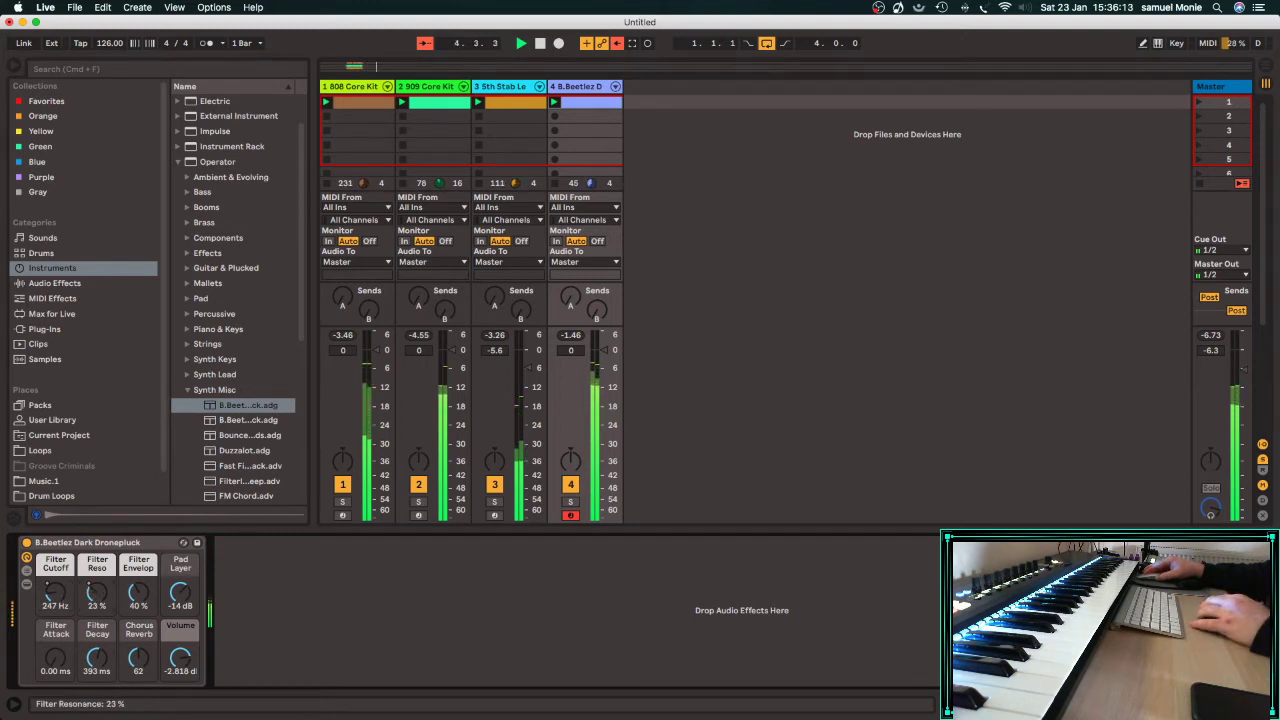
{"action": "left_click_drag", "start_coordinate": [97, 593], "coordinate": [97, 599]}
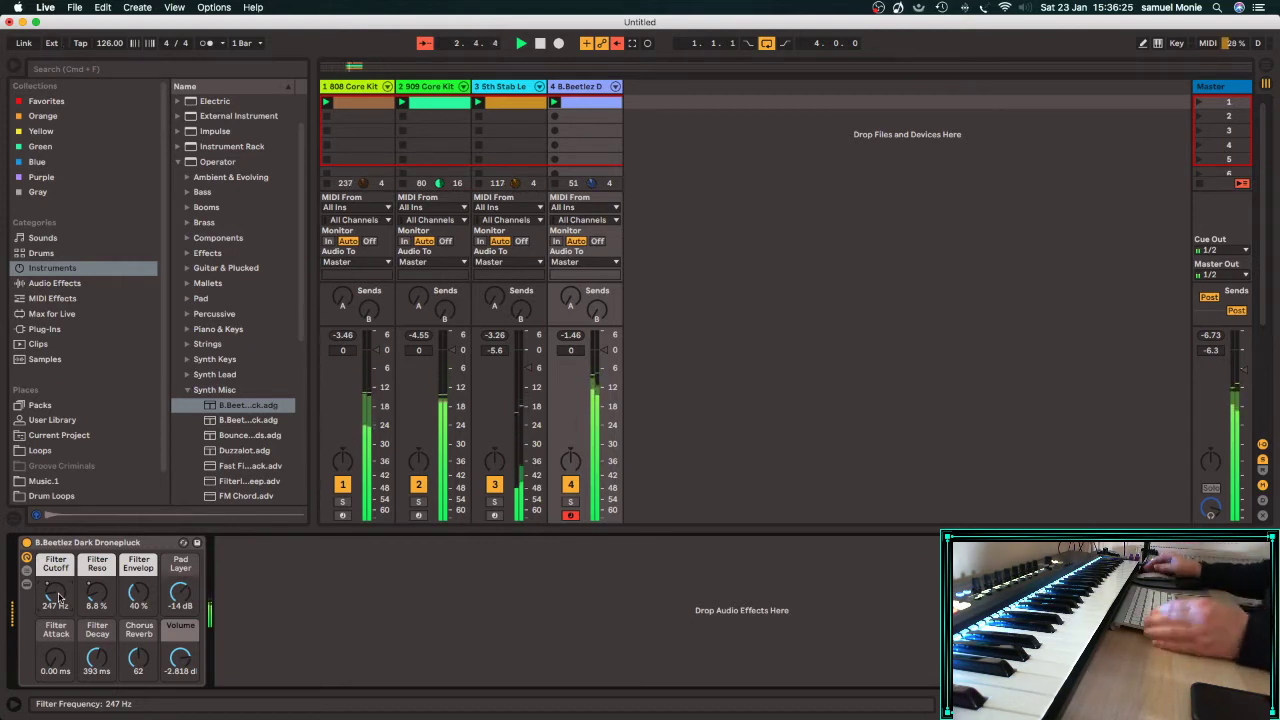
{"action": "key", "text": "super+m"}
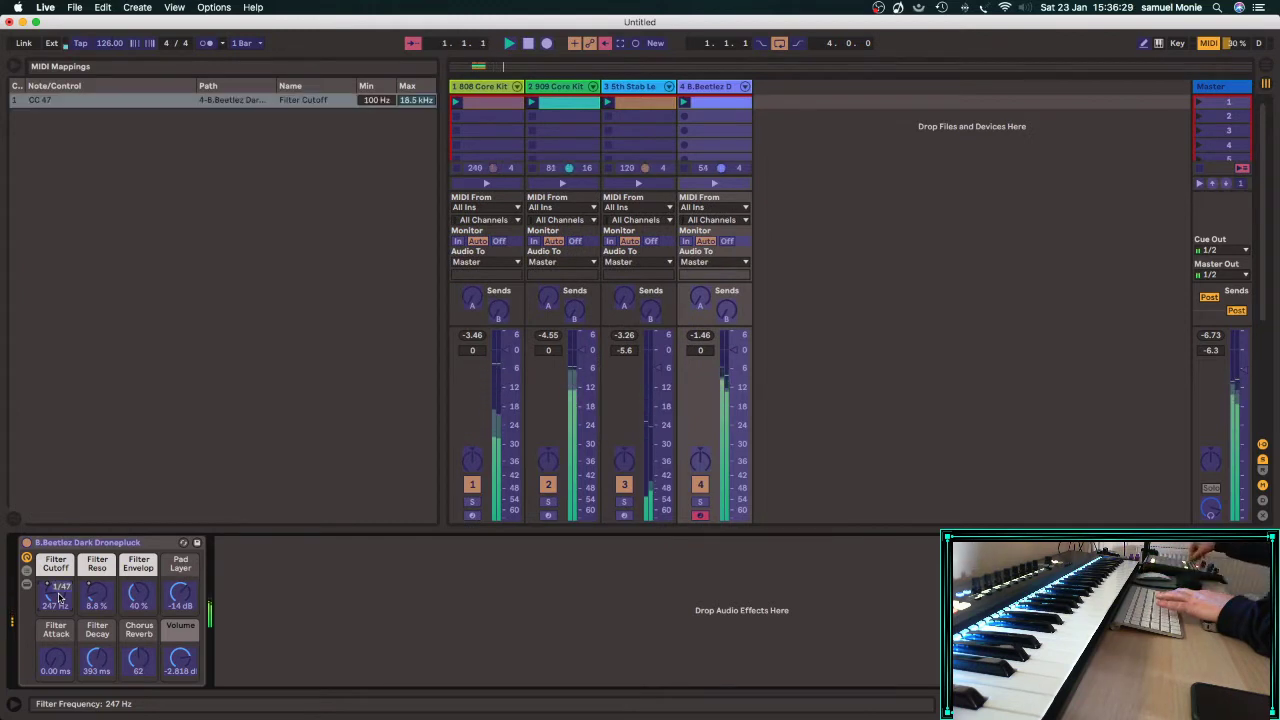
{"action": "key", "text": "super+m"}
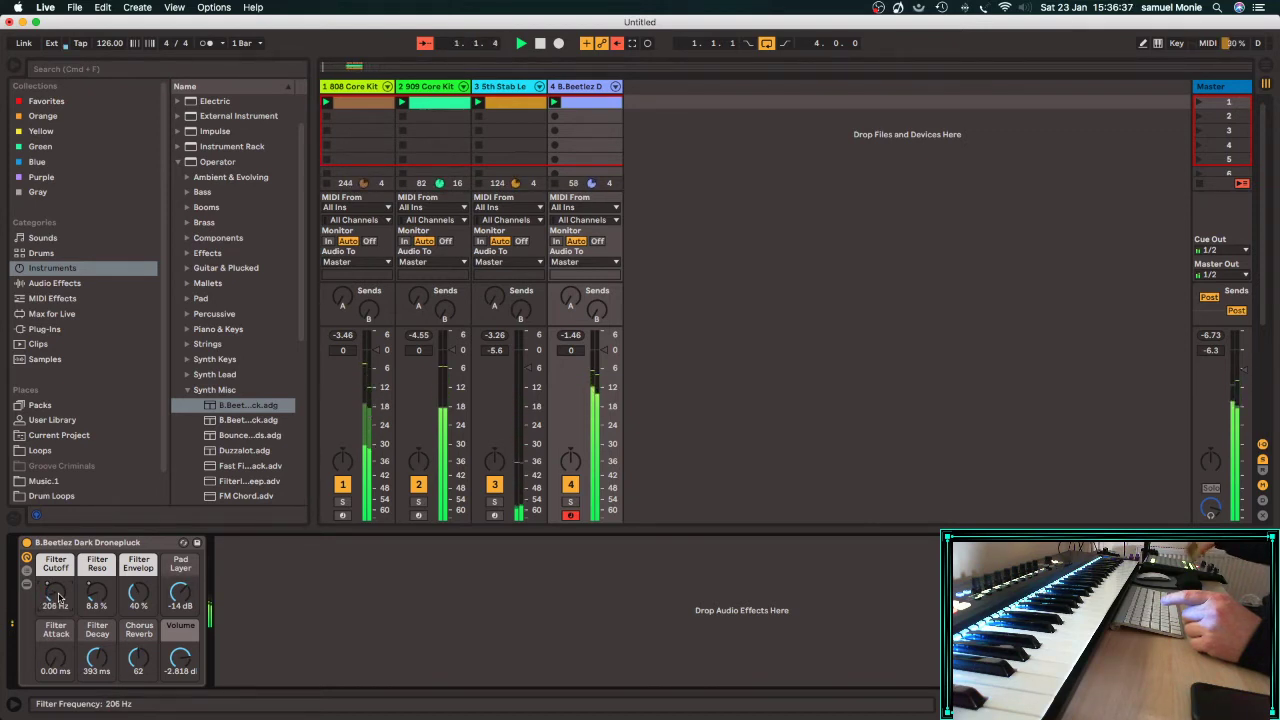
Add an EQ Eight after the Dark Dronepluck on track 4 and switch its band 1 to a low-cut filter.
{"action": "left_click", "coordinate": [60, 285]}
{"action": "scroll", "coordinate": [210, 251], "scroll_direction": "down", "scroll_amount": 3}
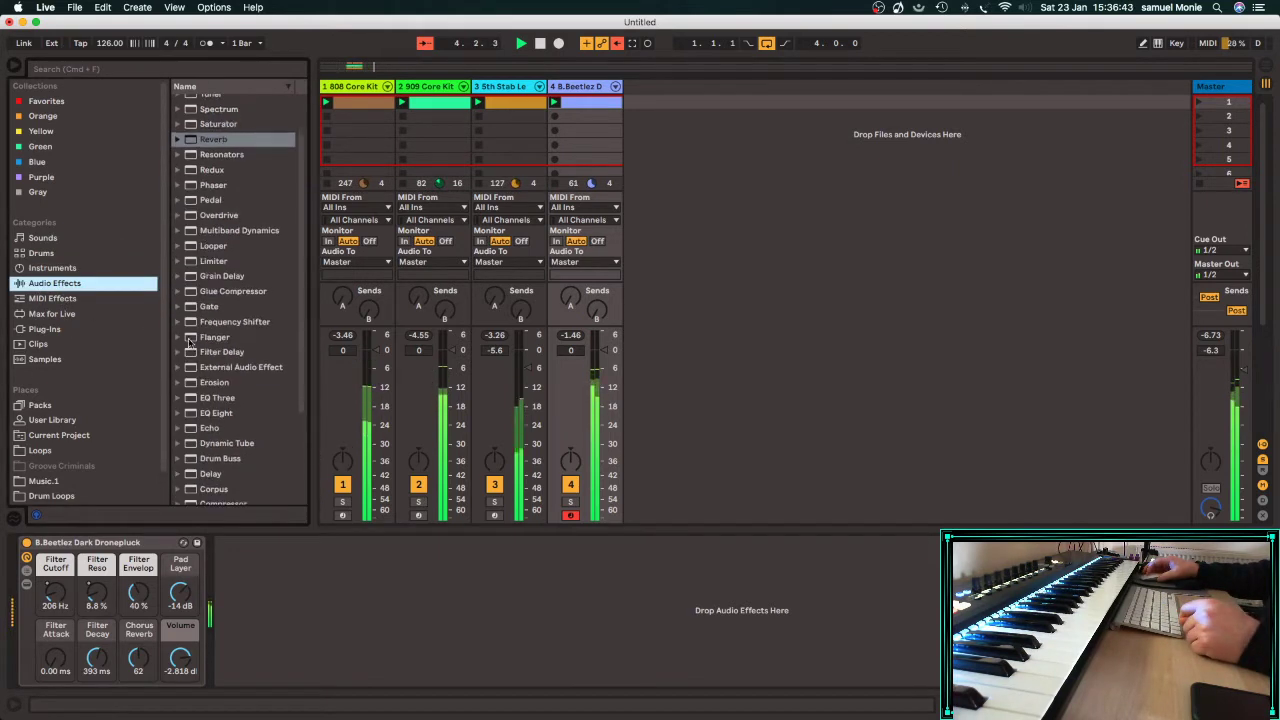
{"action": "left_click", "coordinate": [205, 413]}
{"action": "left_click_drag", "start_coordinate": [395, 655], "coordinate": [386, 642]}
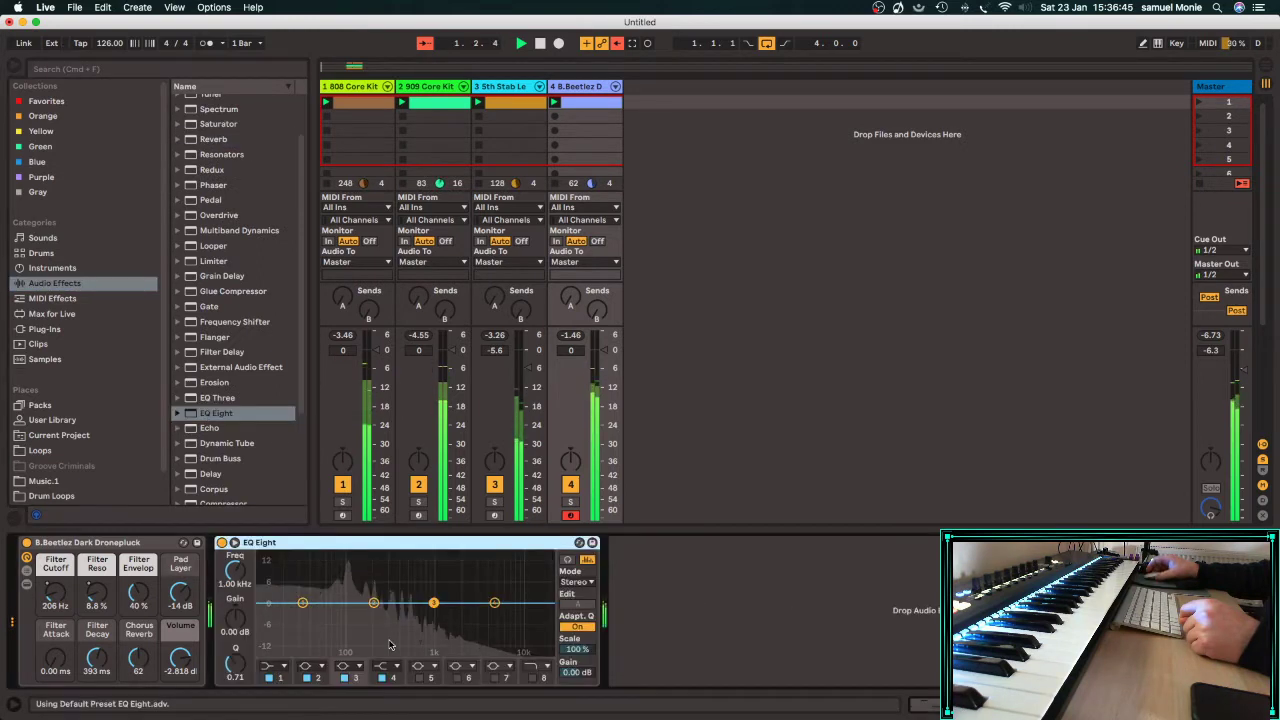
{"action": "left_click", "coordinate": [302, 604]}
{"action": "left_click", "coordinate": [270, 666]}
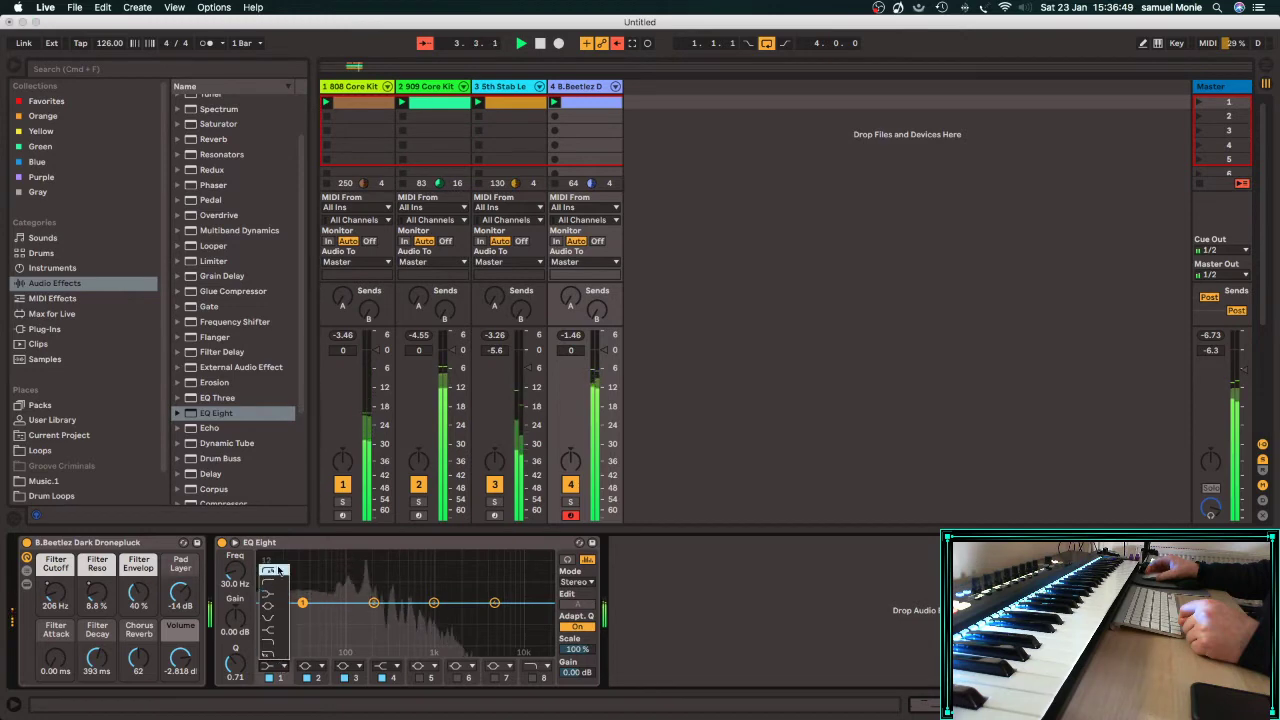
{"action": "left_click", "coordinate": [277, 582]}
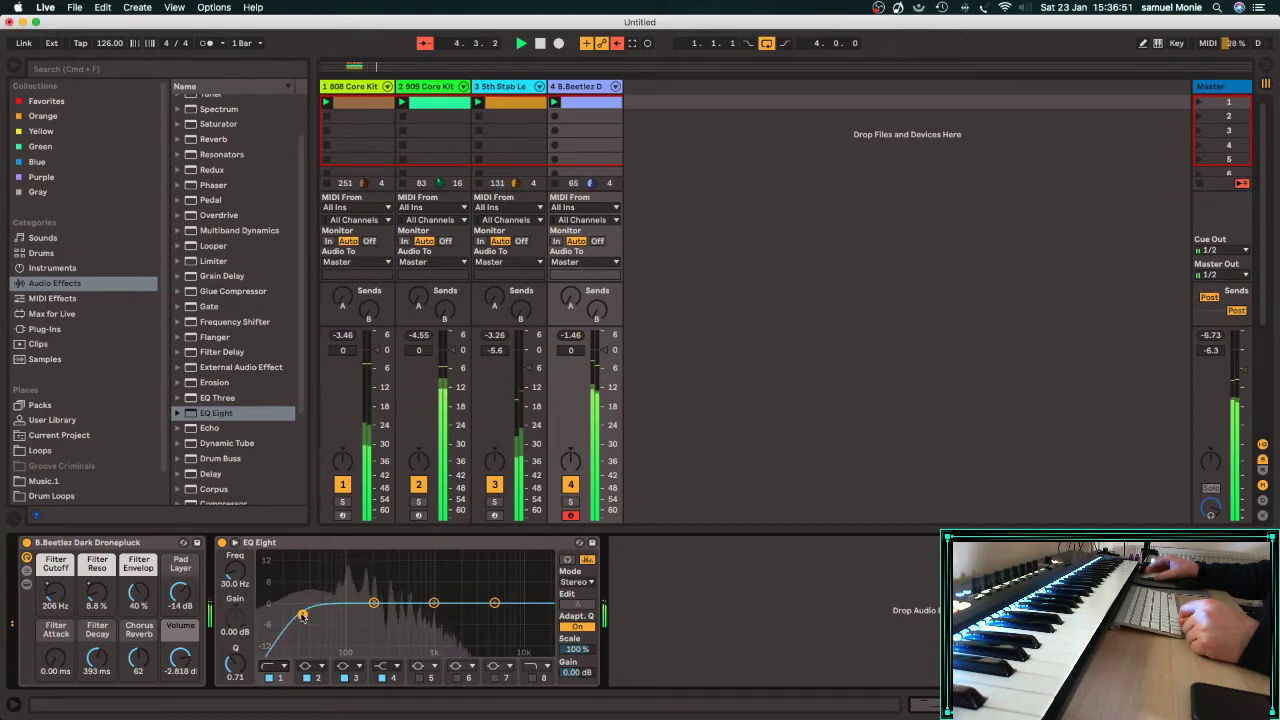
Raise the EQ's low cut, boost 147 Hz by 2.36 dB, cut 4.45 kHz by 7.81 dB, fold the EQ and set track 4's volume to -0.8 dB.
{"action": "left_click_drag", "start_coordinate": [303, 614], "coordinate": [360, 598]}
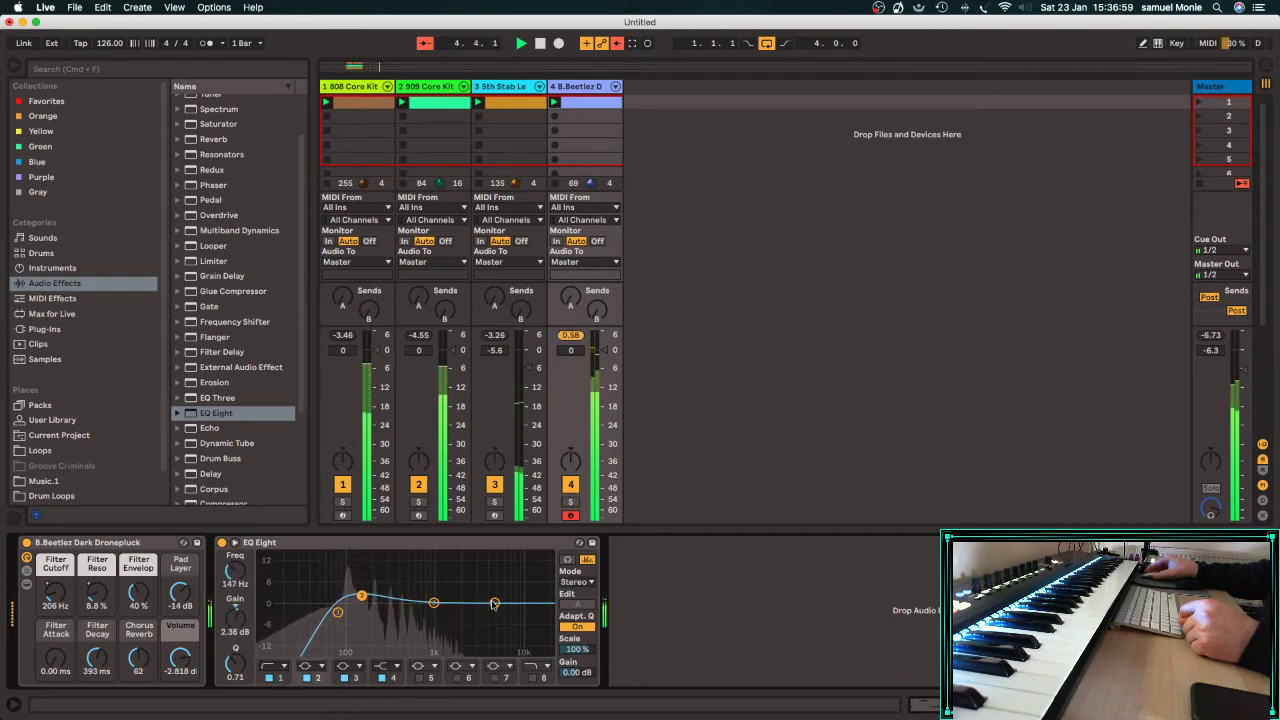
{"action": "mouse_move", "coordinate": [494, 603]}
{"action": "left_mouse_down"}
{"action": "mouse_move", "coordinate": [521, 624]}
{"action": "mouse_move", "coordinate": [489, 628]}
{"action": "left_mouse_up"}
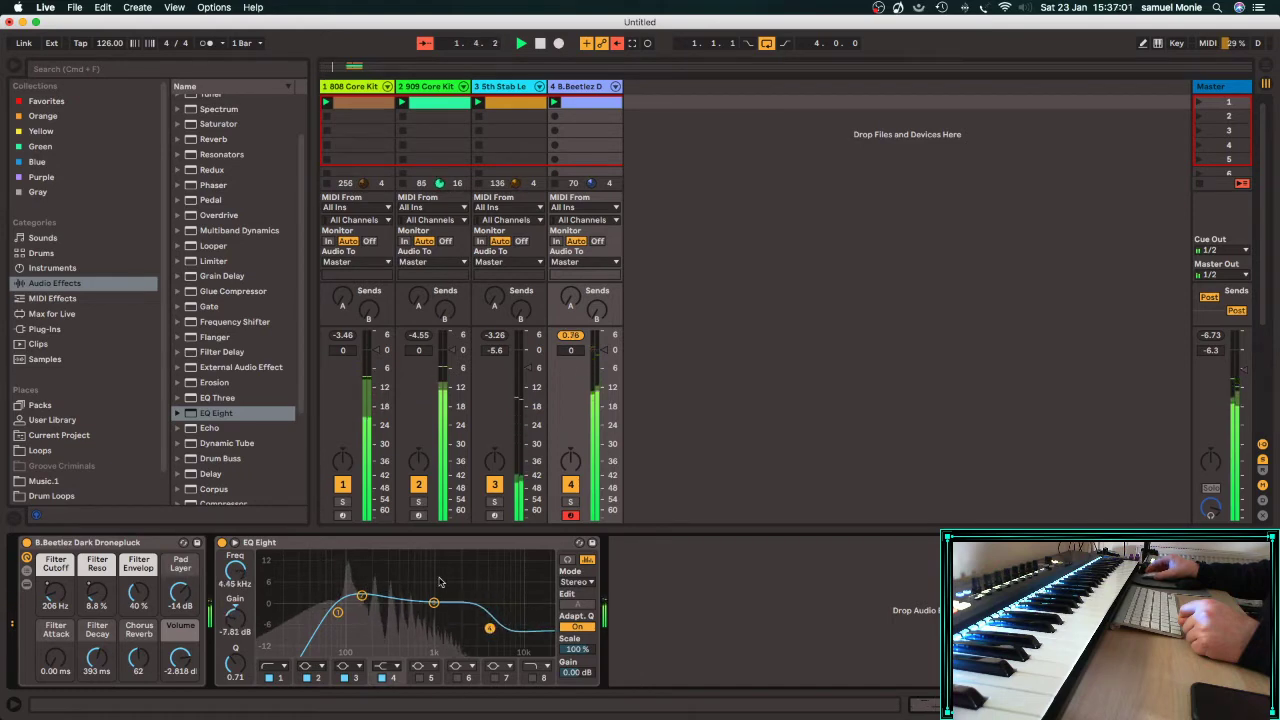
{"action": "double_click", "coordinate": [430, 544]}
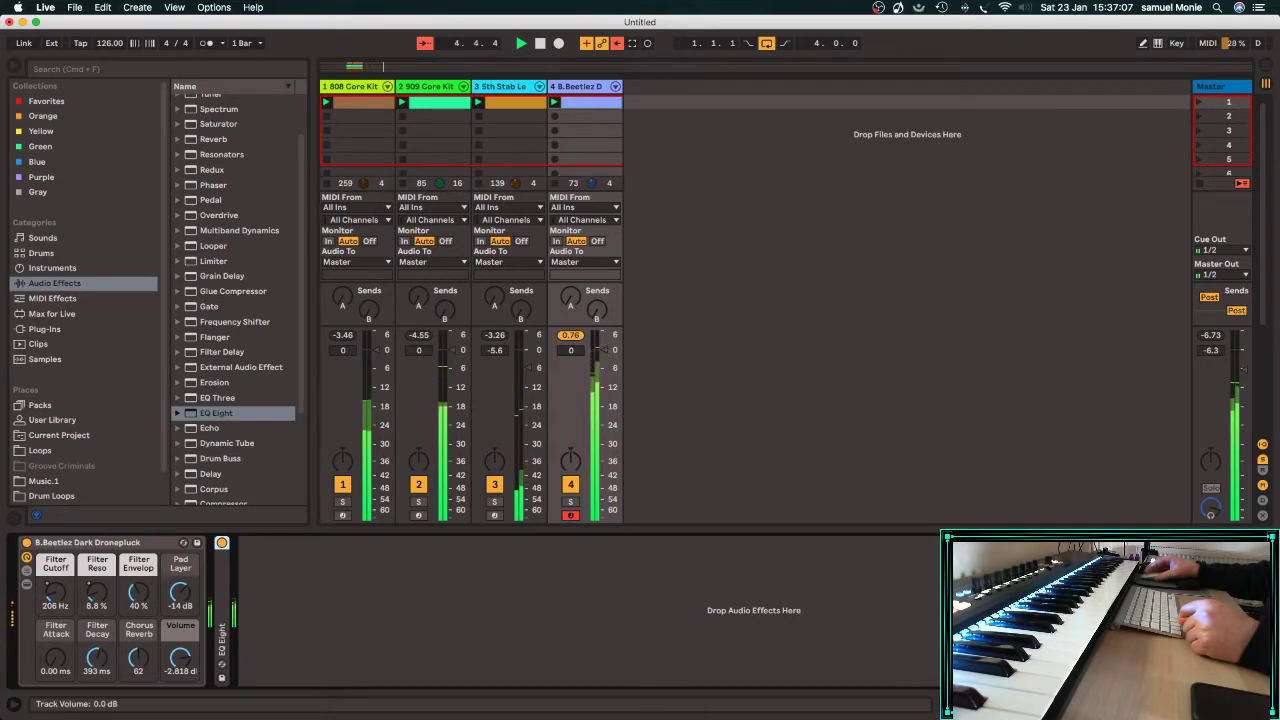
{"action": "left_click_drag", "start_coordinate": [602, 349], "coordinate": [603, 350]}
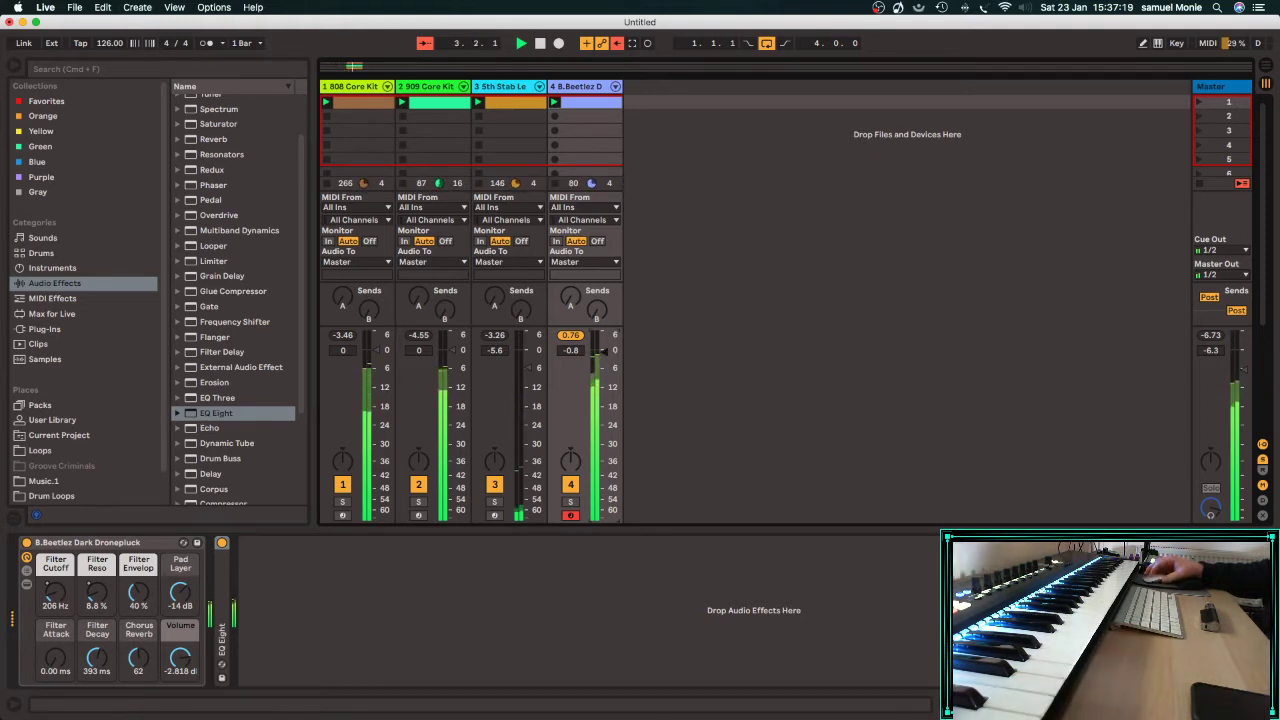
Add Auto Pan with a 42.1 % Amount after track 3's 5th Stab Lead, raise the lead's Volume to 4.112 dB and fold Auto Pan.
{"action": "left_click", "coordinate": [508, 87]}
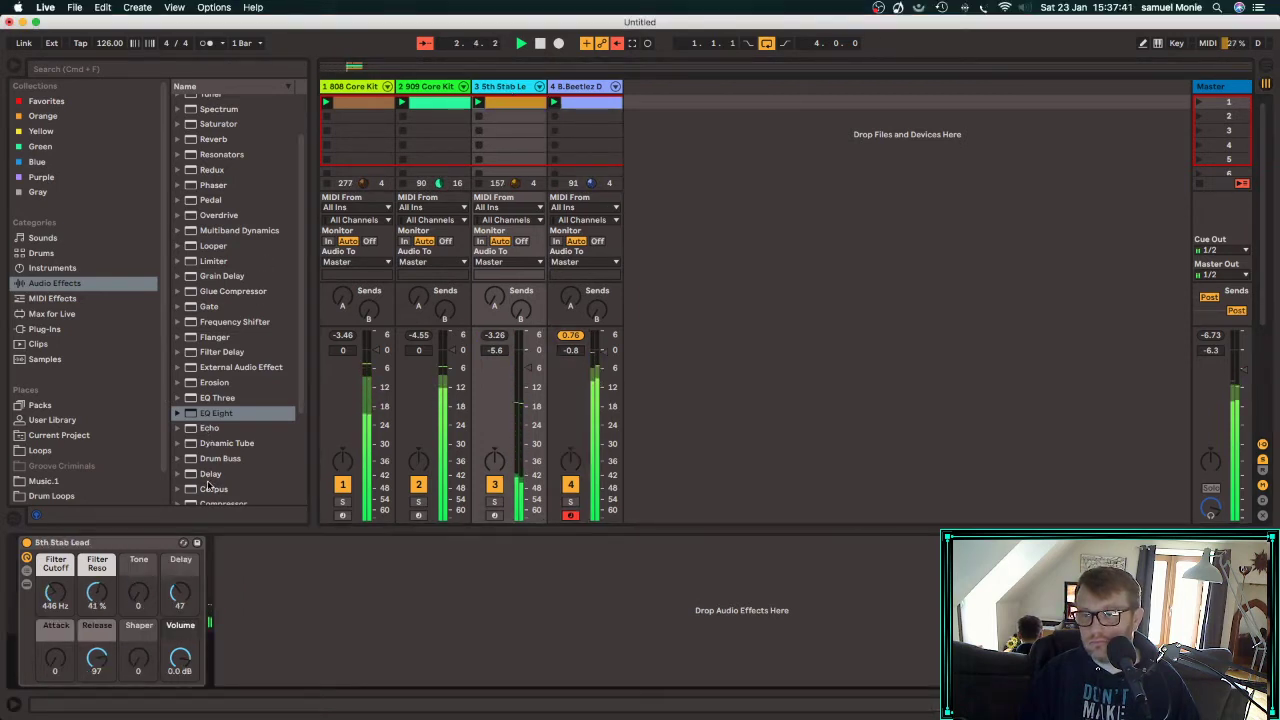
{"action": "scroll", "coordinate": [208, 487], "scroll_direction": "down", "scroll_amount": 5}
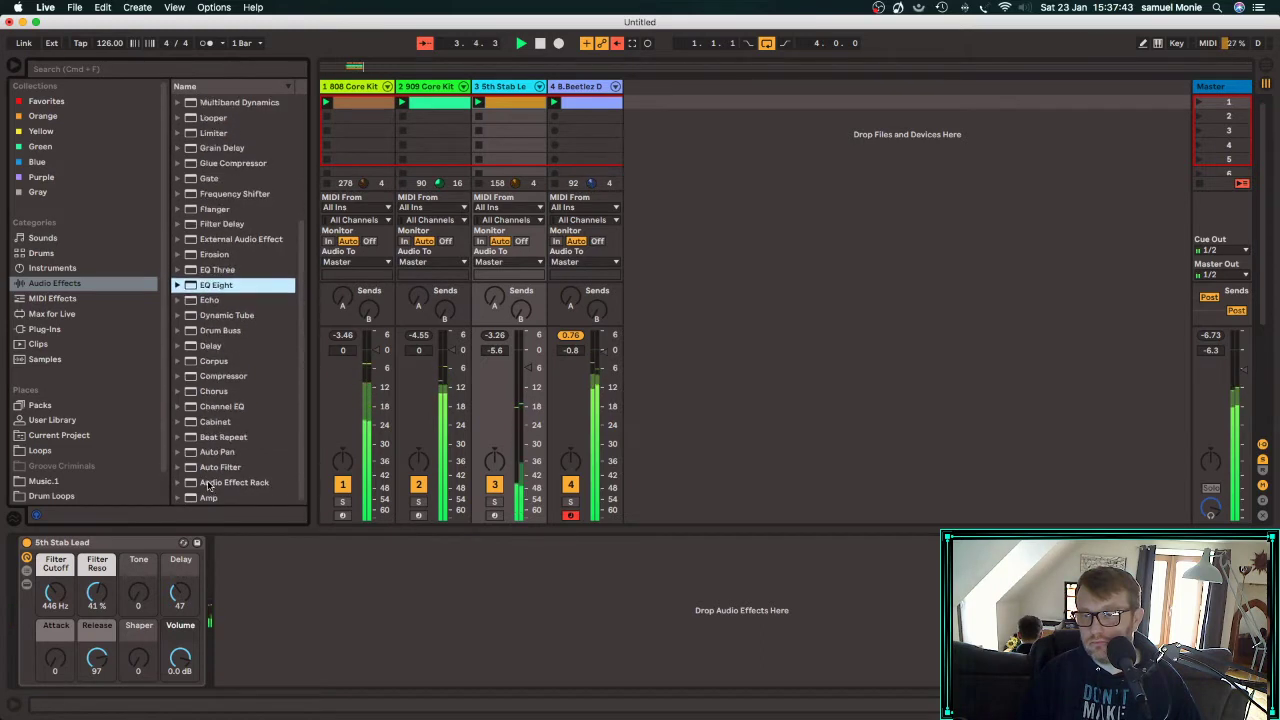
{"action": "left_click_drag", "start_coordinate": [207, 452], "coordinate": [235, 587]}
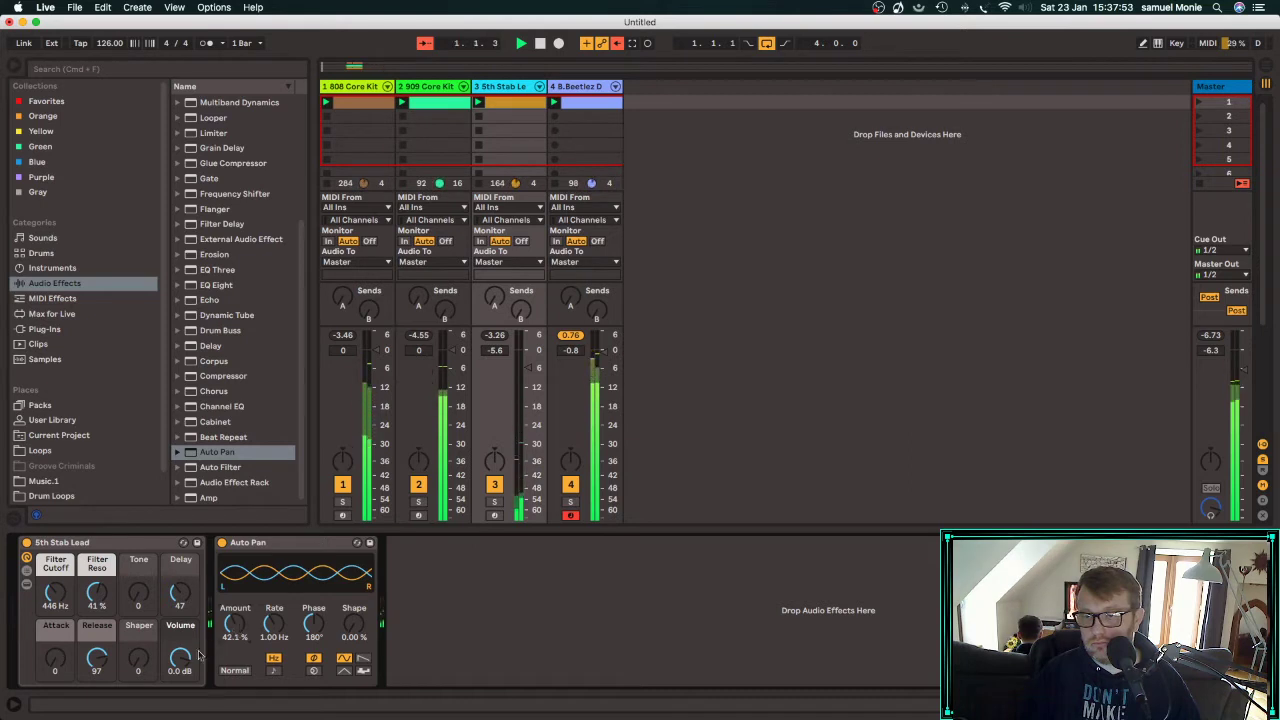
{"action": "left_click_drag", "start_coordinate": [199, 655], "coordinate": [199, 640]}
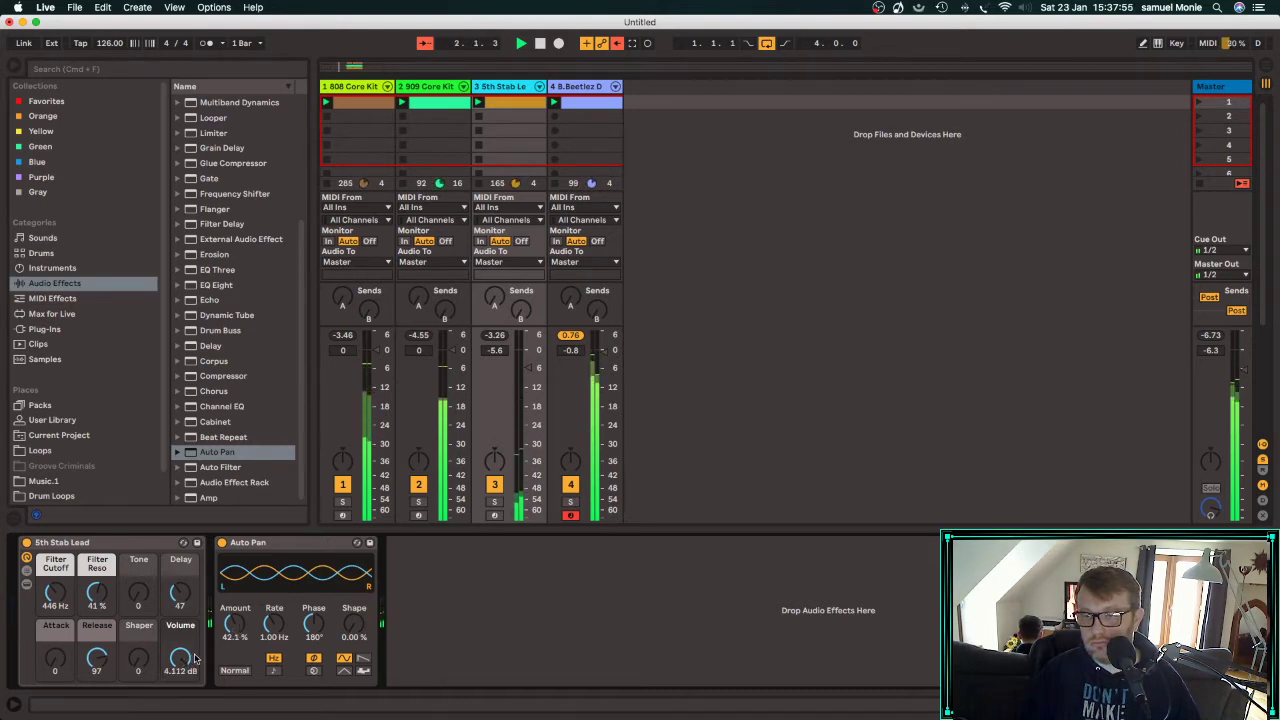
{"action": "double_click", "coordinate": [275, 542]}
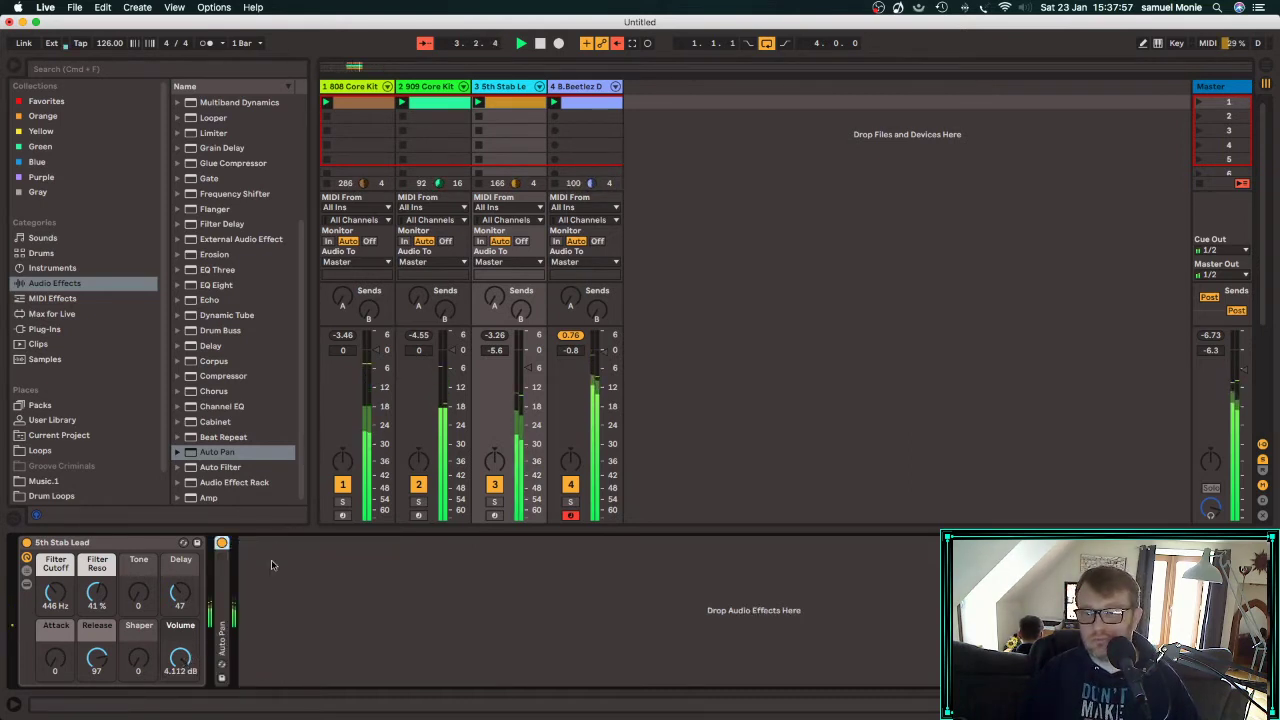
Add the Operator Synth Misc preset House of Chords 2 on a new fifth track.
{"action": "left_click", "coordinate": [60, 268]}
{"action": "scroll", "coordinate": [200, 402], "scroll_direction": "down", "scroll_amount": 10}
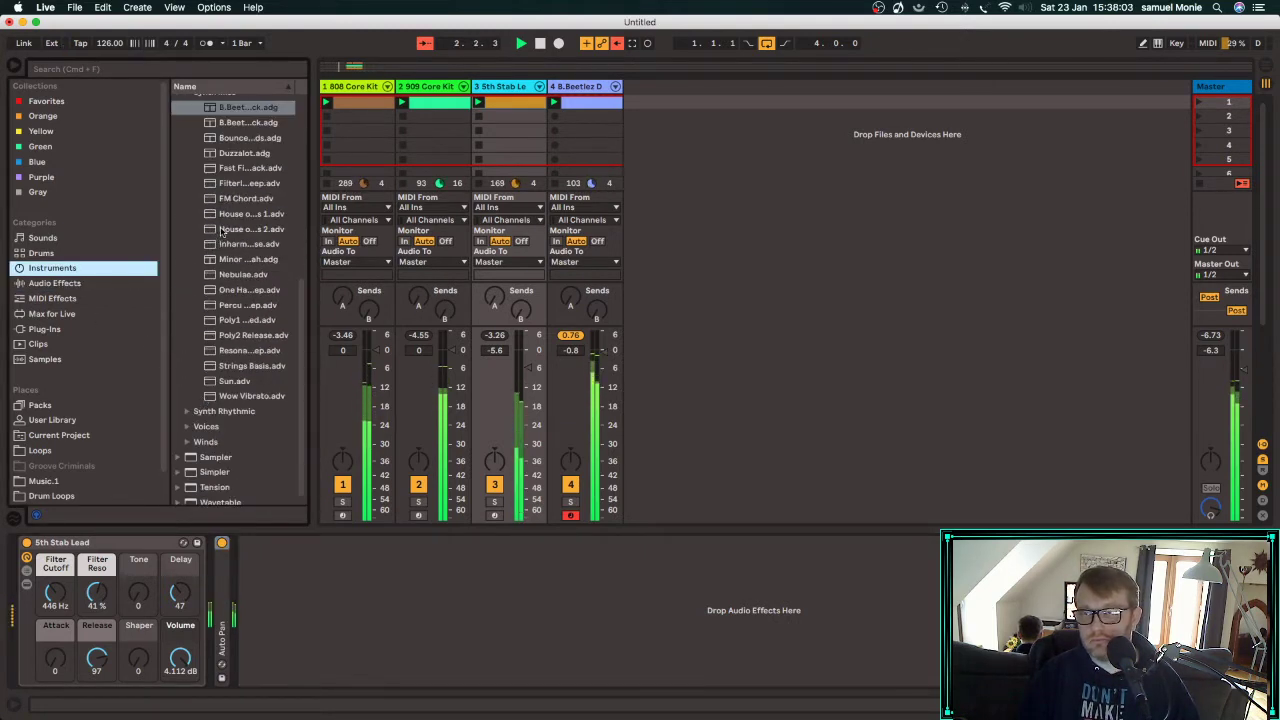
{"action": "left_click_drag", "start_coordinate": [240, 229], "coordinate": [692, 246]}
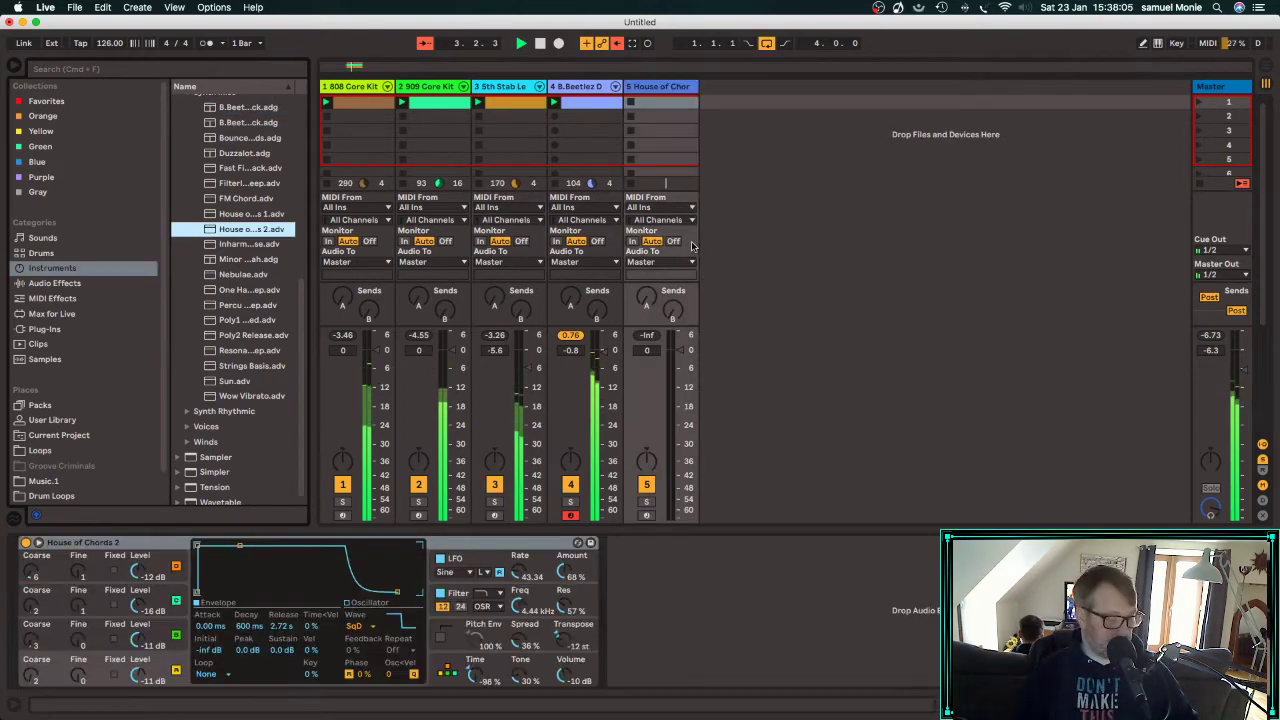
Launch an empty MIDI clip in track 5's first slot, arm track 5 instead of track 4 and show its House of Chords 2 device.
{"action": "double_click", "coordinate": [660, 102]}
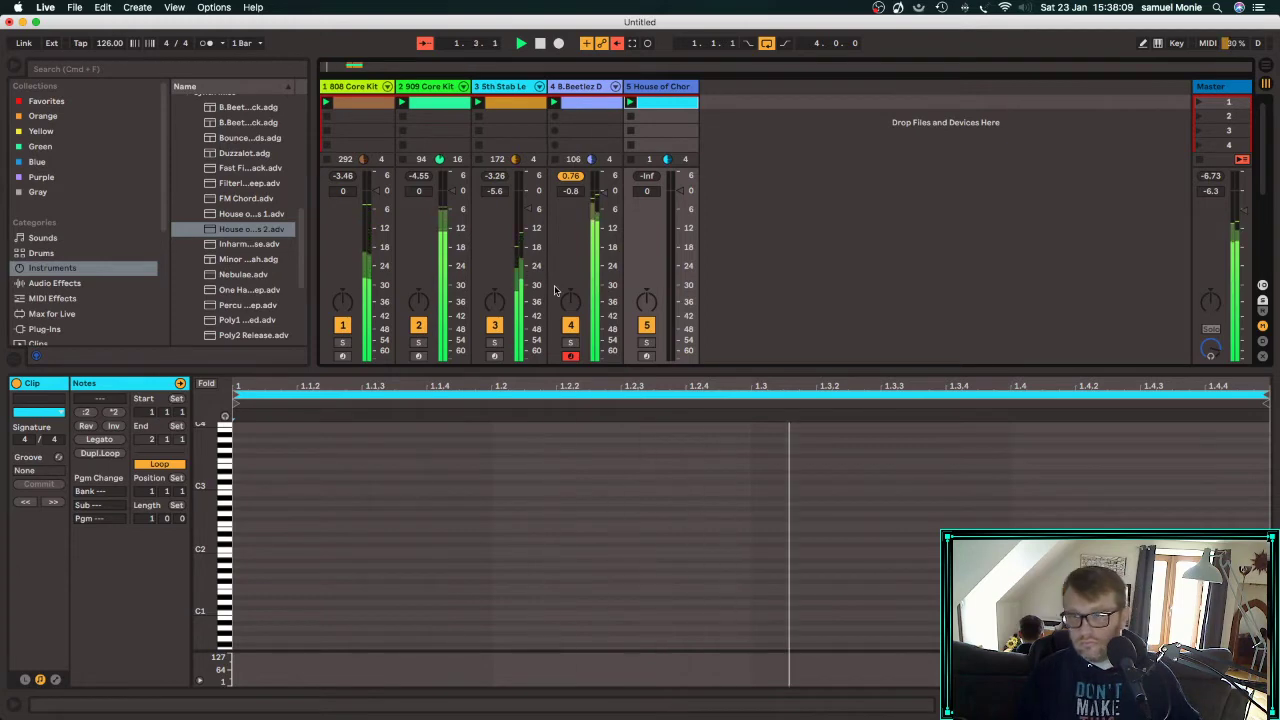
{"action": "left_click", "coordinate": [570, 356]}
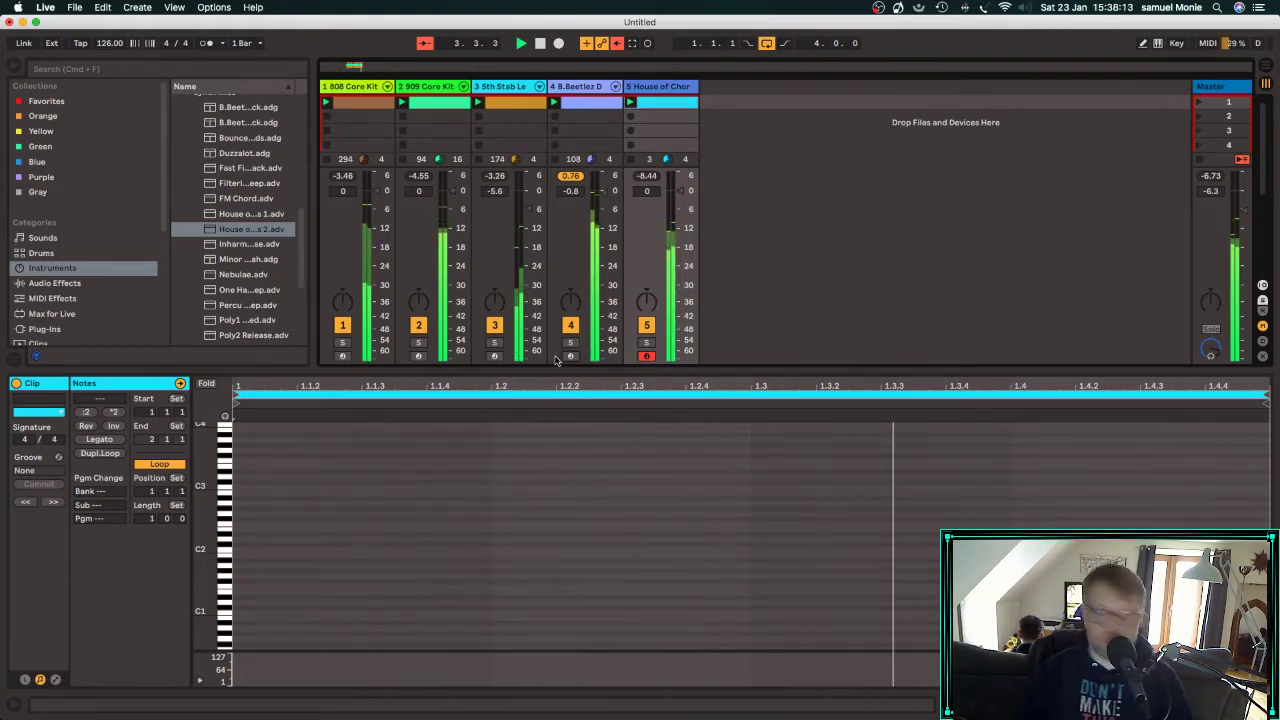
{"action": "double_click", "coordinate": [688, 88]}
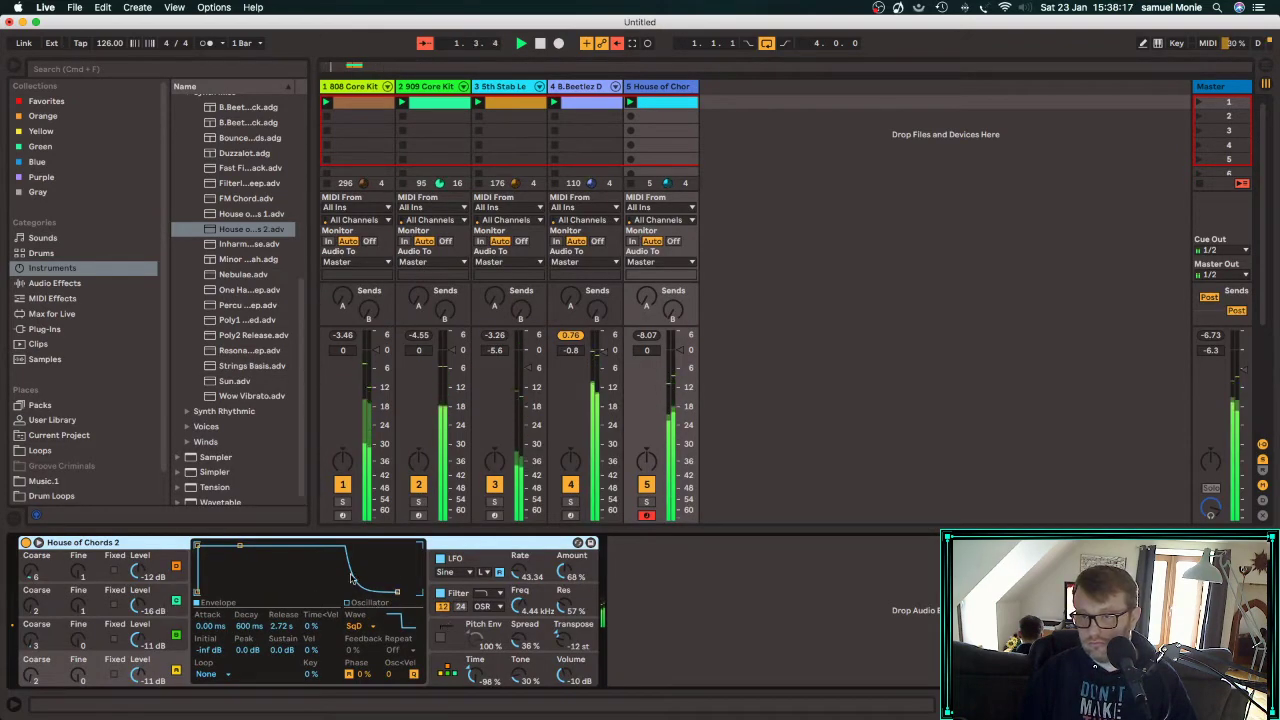
Try House of Chords 2 with a 170 Hz filter and 33 % LFO amount, and Inharmonic Long Release in its place on track 5.
{"action": "left_click_drag", "start_coordinate": [521, 602], "coordinate": [521, 655]}
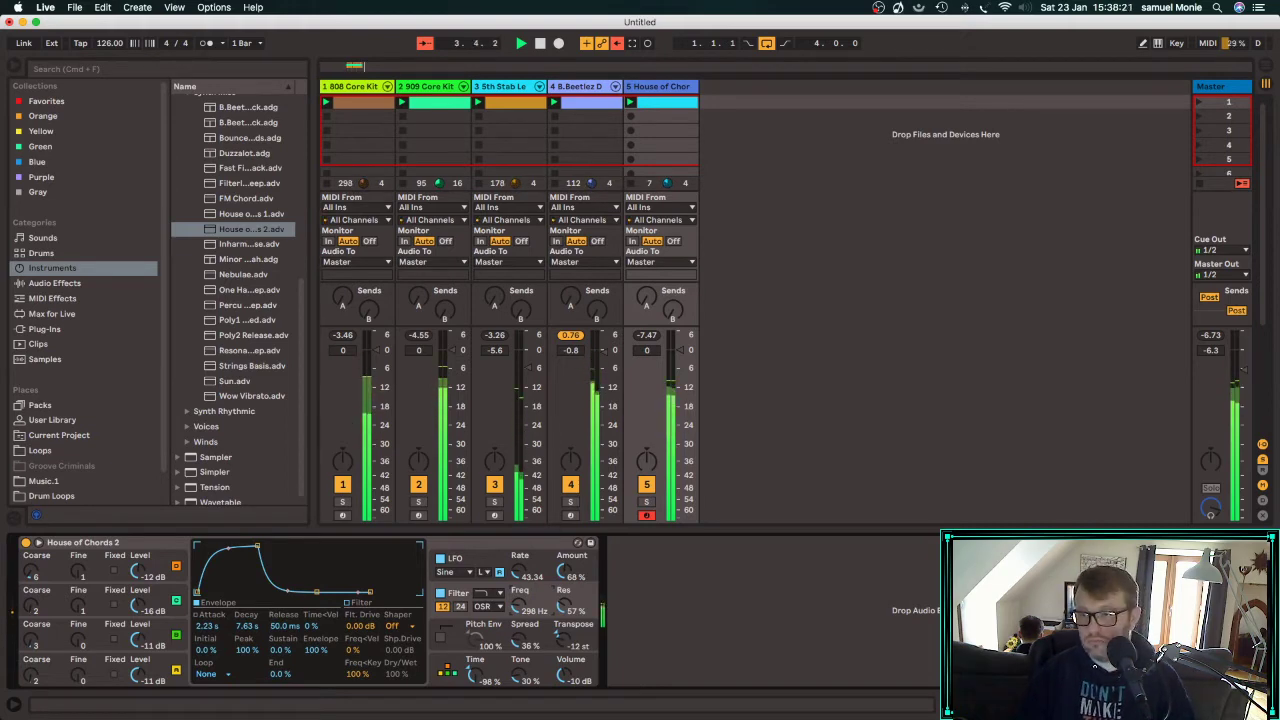
{"action": "left_click_drag", "start_coordinate": [573, 574], "coordinate": [528, 617]}
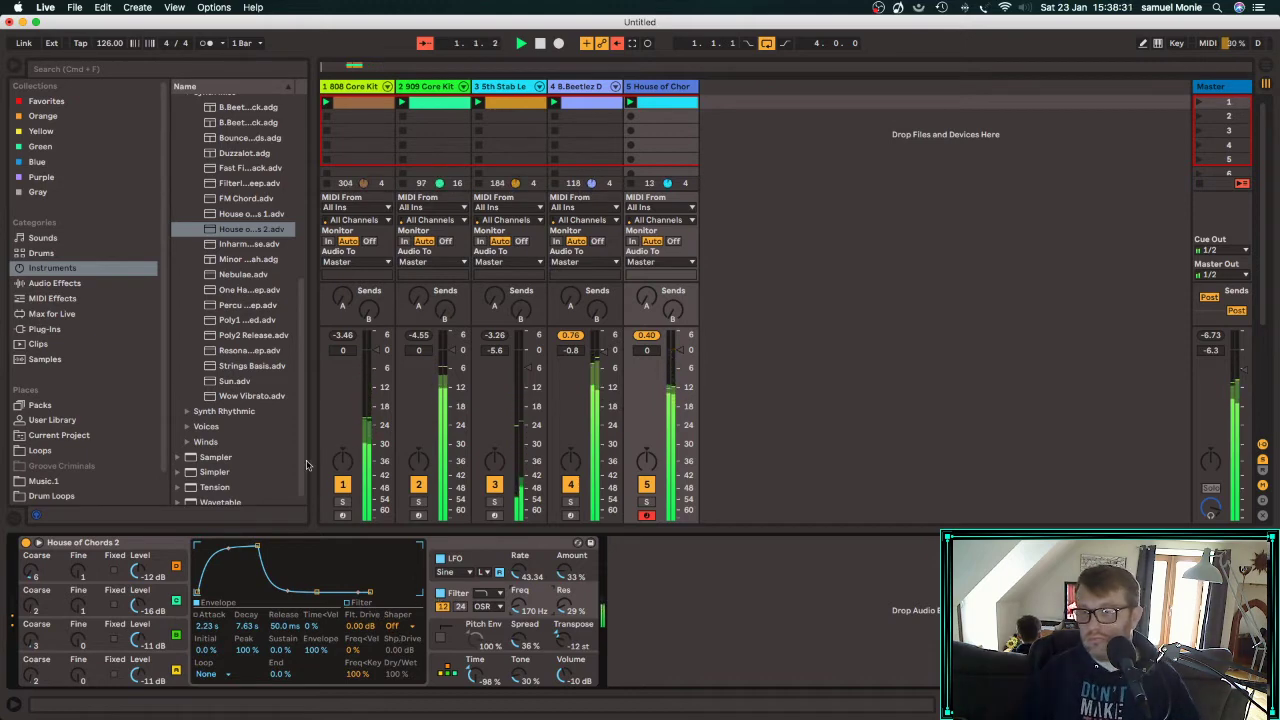
{"action": "double_click", "coordinate": [232, 244]}
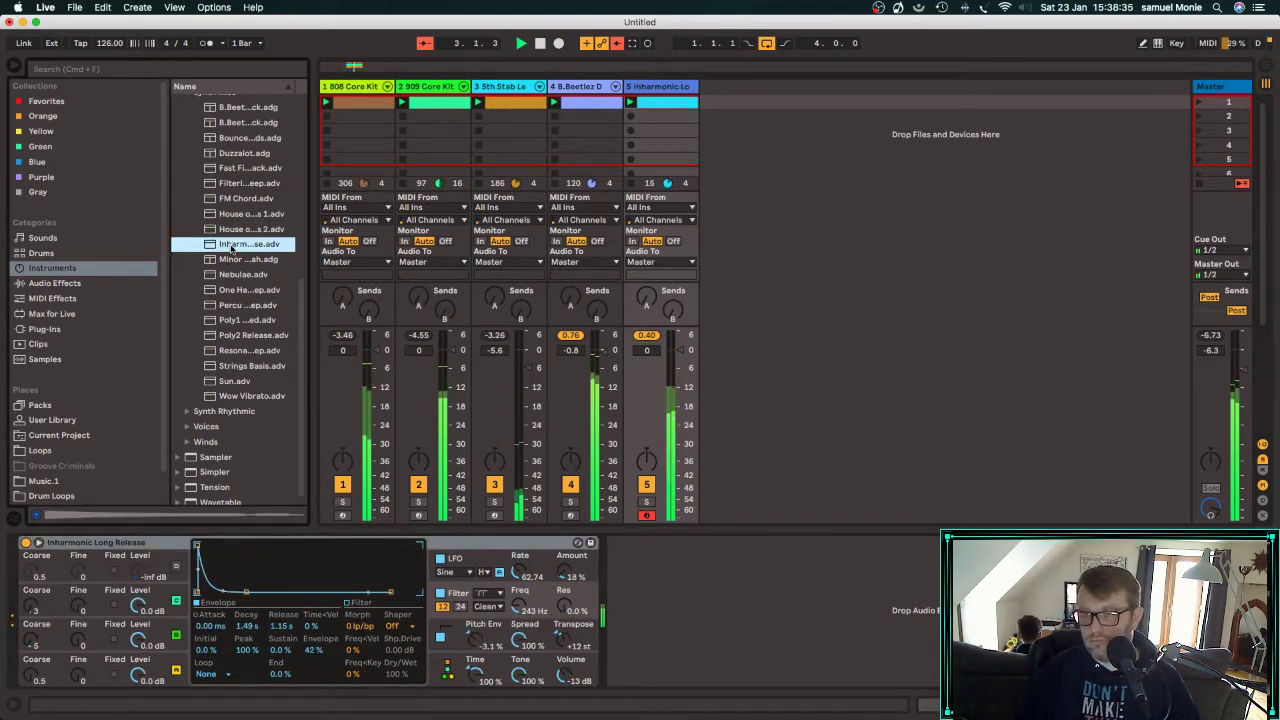
Replace track 5's instrument with the Minor Harp Glisswah preset and relaunch the track's first clip.
{"action": "left_click", "coordinate": [228, 259]}
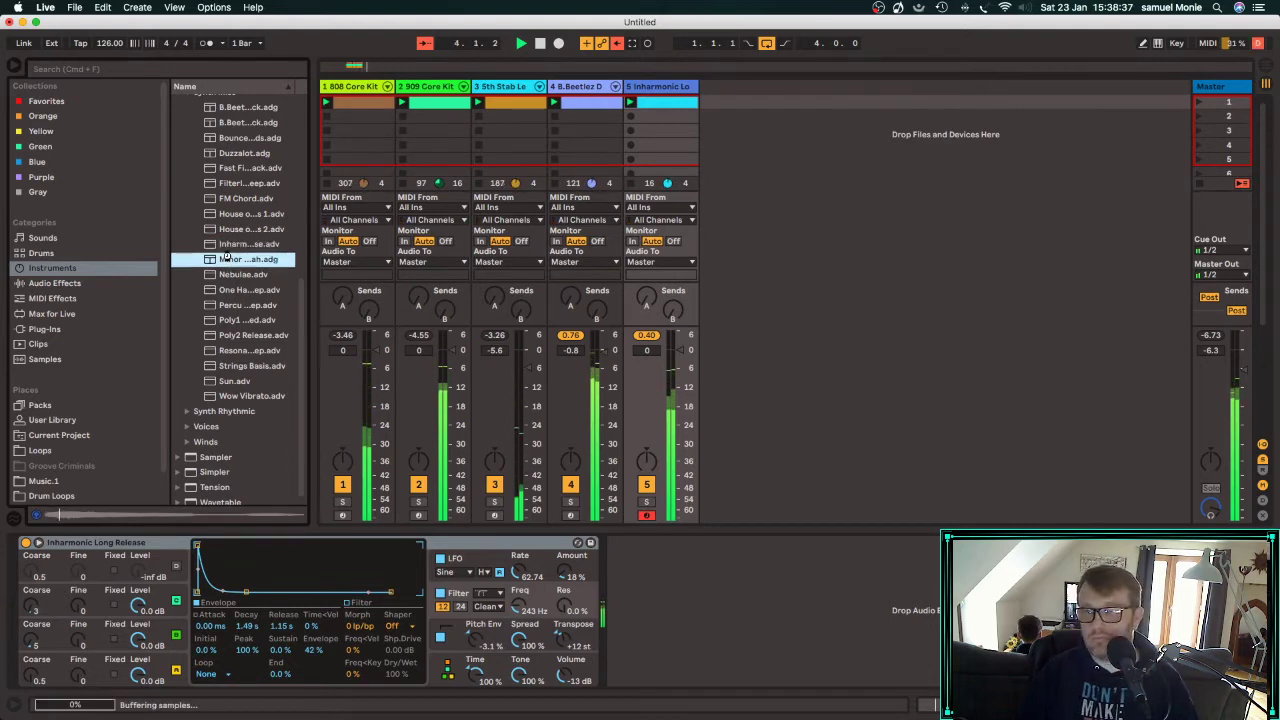
{"action": "double_click", "coordinate": [228, 259]}
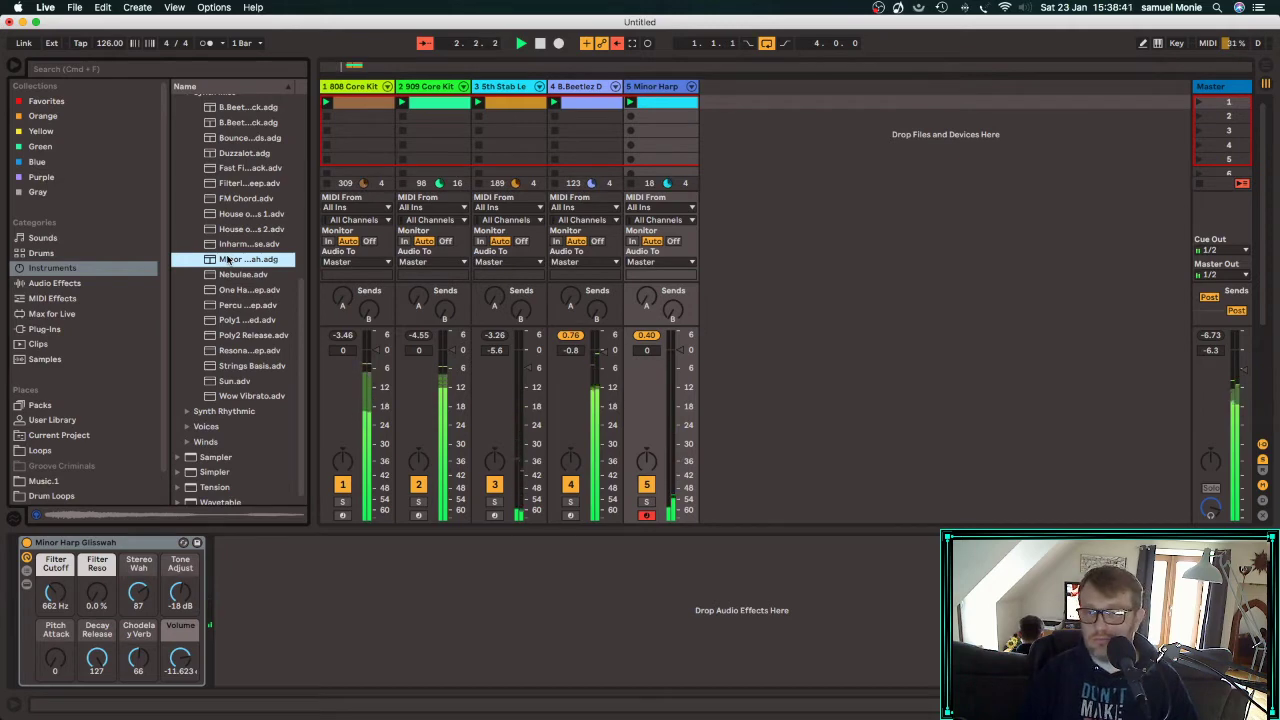
{"action": "left_click", "coordinate": [632, 103]}
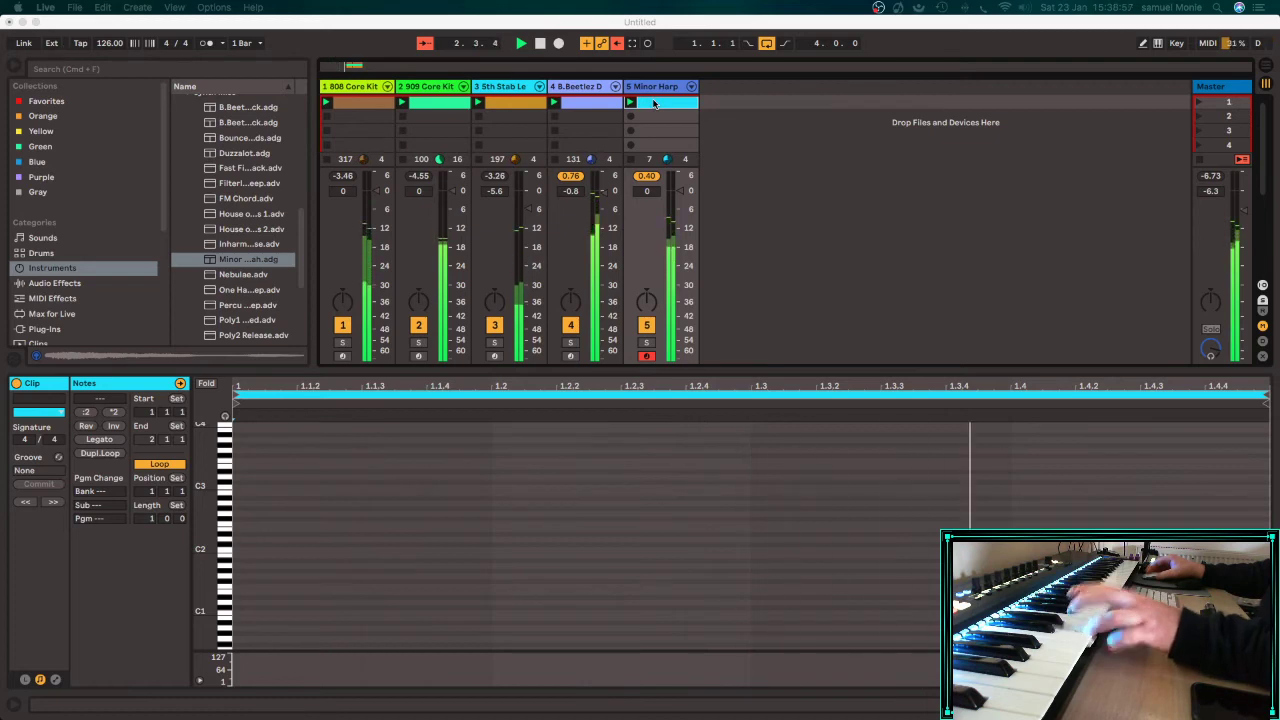
Start session recording into track 5's clip and delete the recorded D2 note.
{"action": "left_click", "coordinate": [671, 51]}
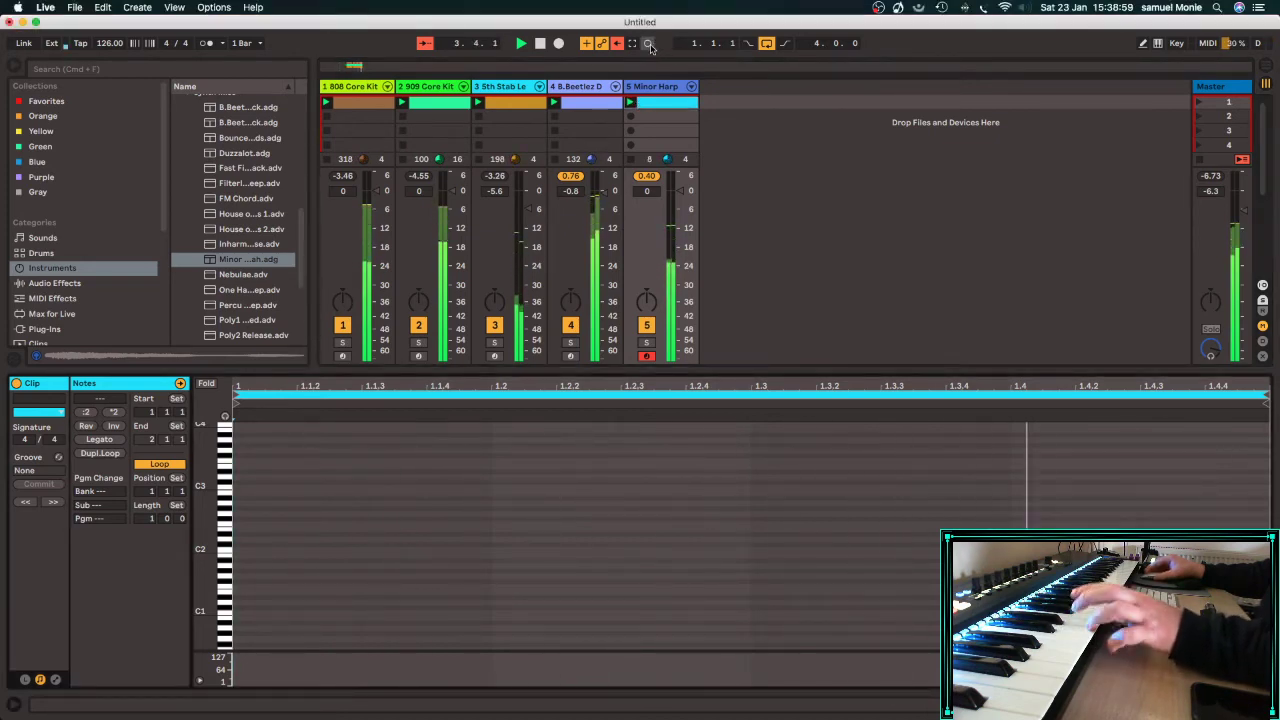
{"action": "left_click", "coordinate": [649, 44]}
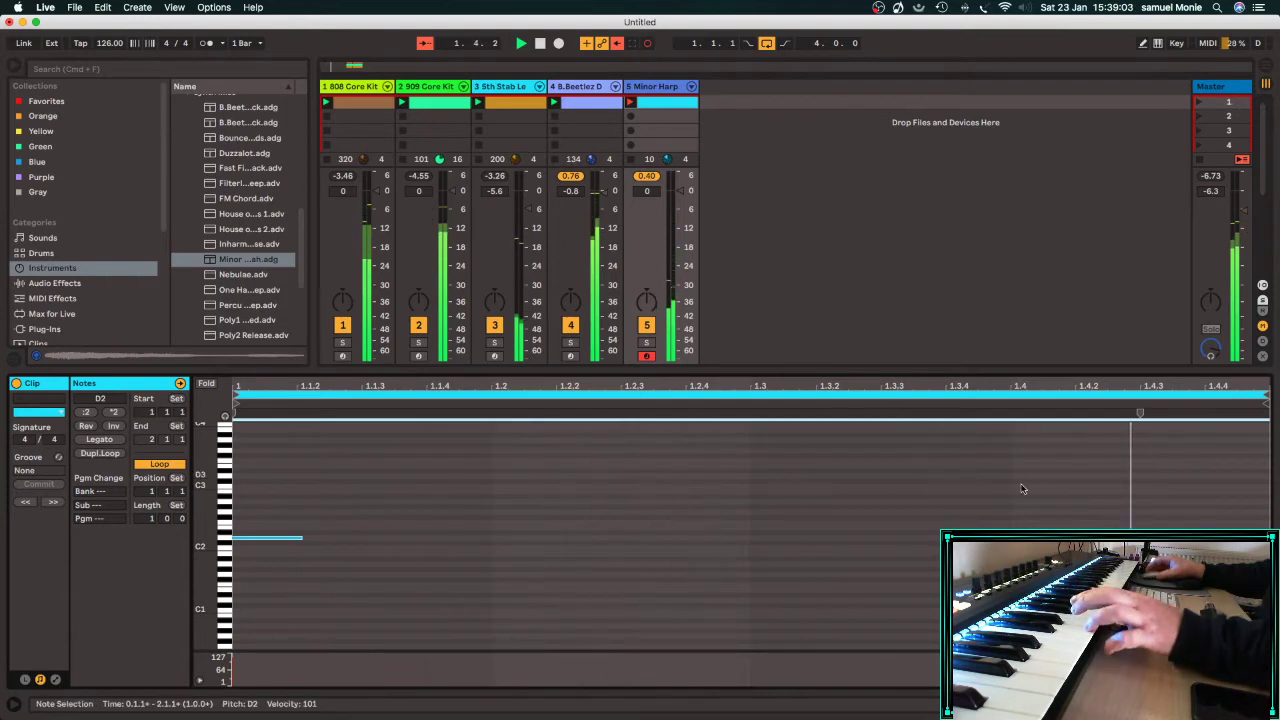
{"action": "double_click", "coordinate": [288, 538]}
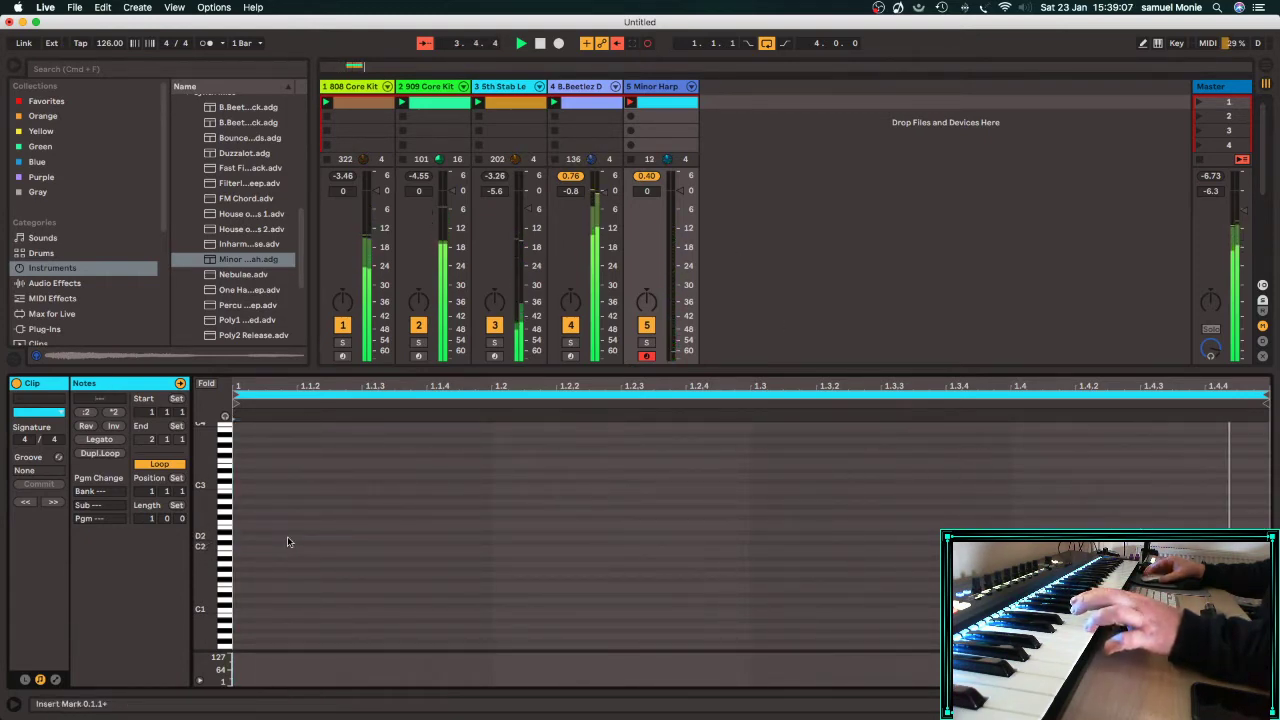
Add a sixteenth note to track 5's clip and place it on B1 at 1.2.3.
{"action": "double_click", "coordinate": [288, 538]}
{"action": "left_click_drag", "start_coordinate": [297, 537], "coordinate": [748, 539]}
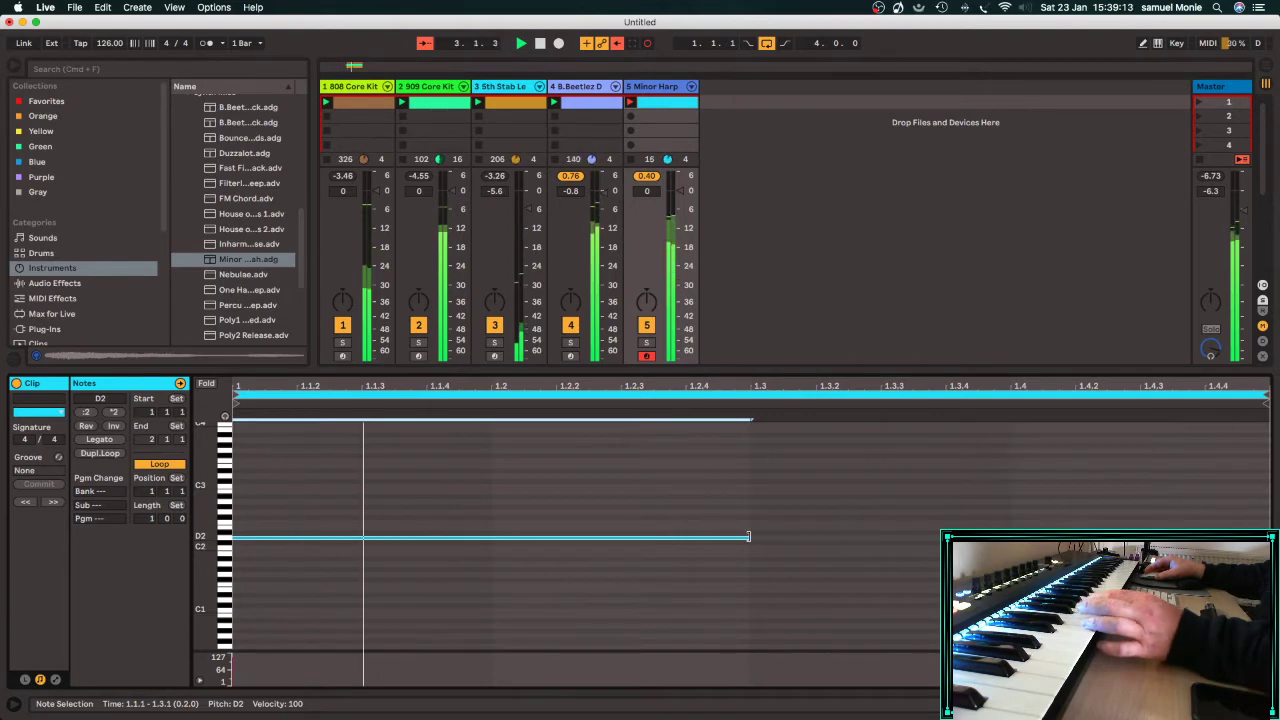
{"action": "left_click_drag", "start_coordinate": [748, 537], "coordinate": [288, 541]}
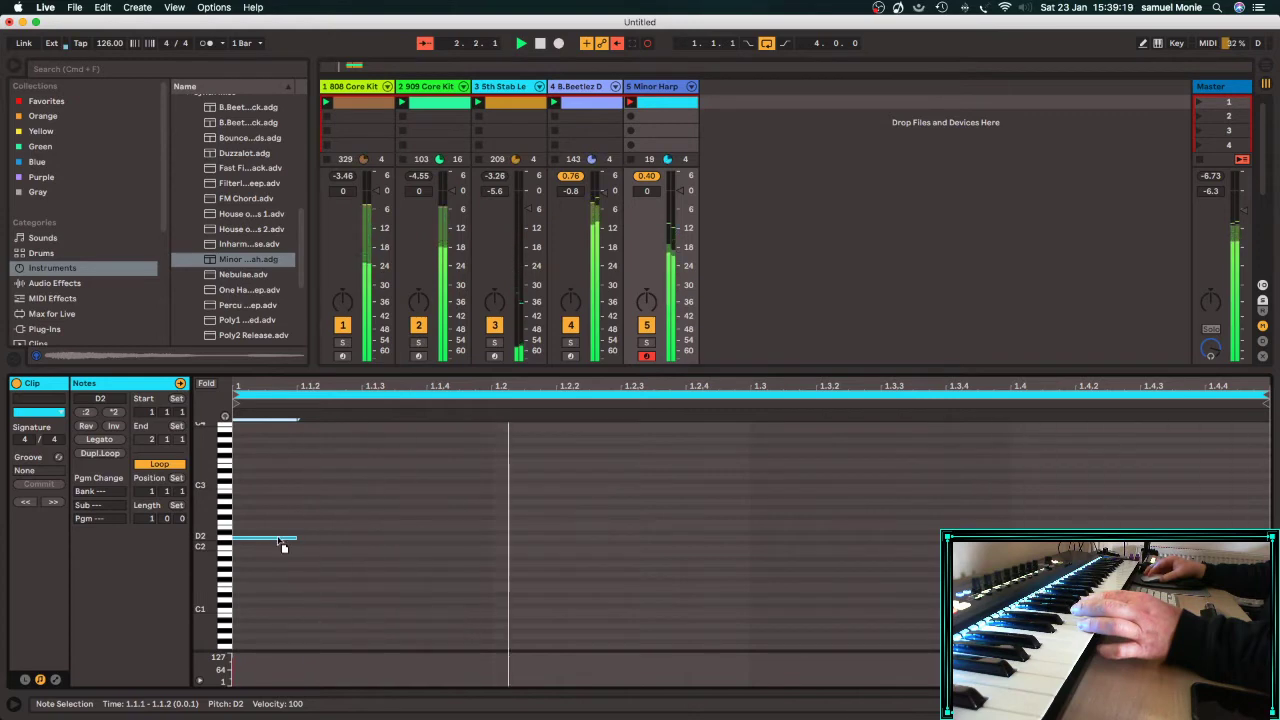
{"action": "left_click_drag", "start_coordinate": [257, 540], "coordinate": [757, 563]}
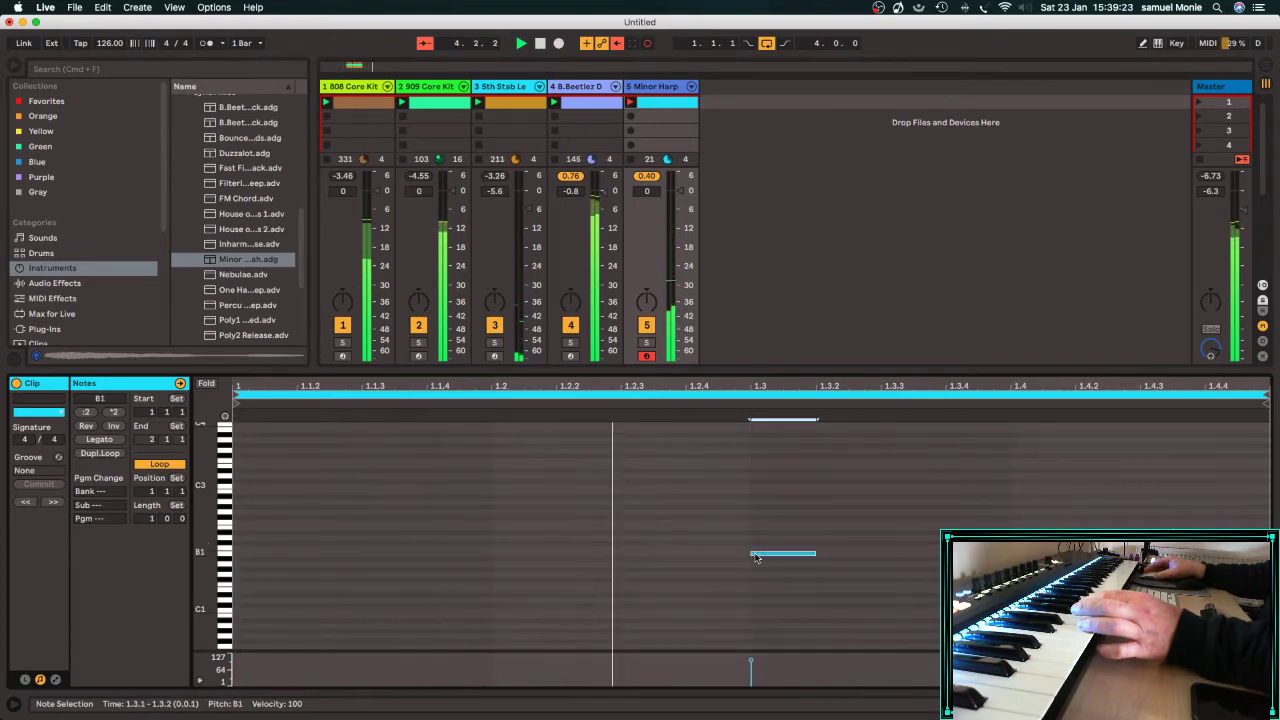
{"action": "left_click_drag", "start_coordinate": [757, 563], "coordinate": [599, 563]}
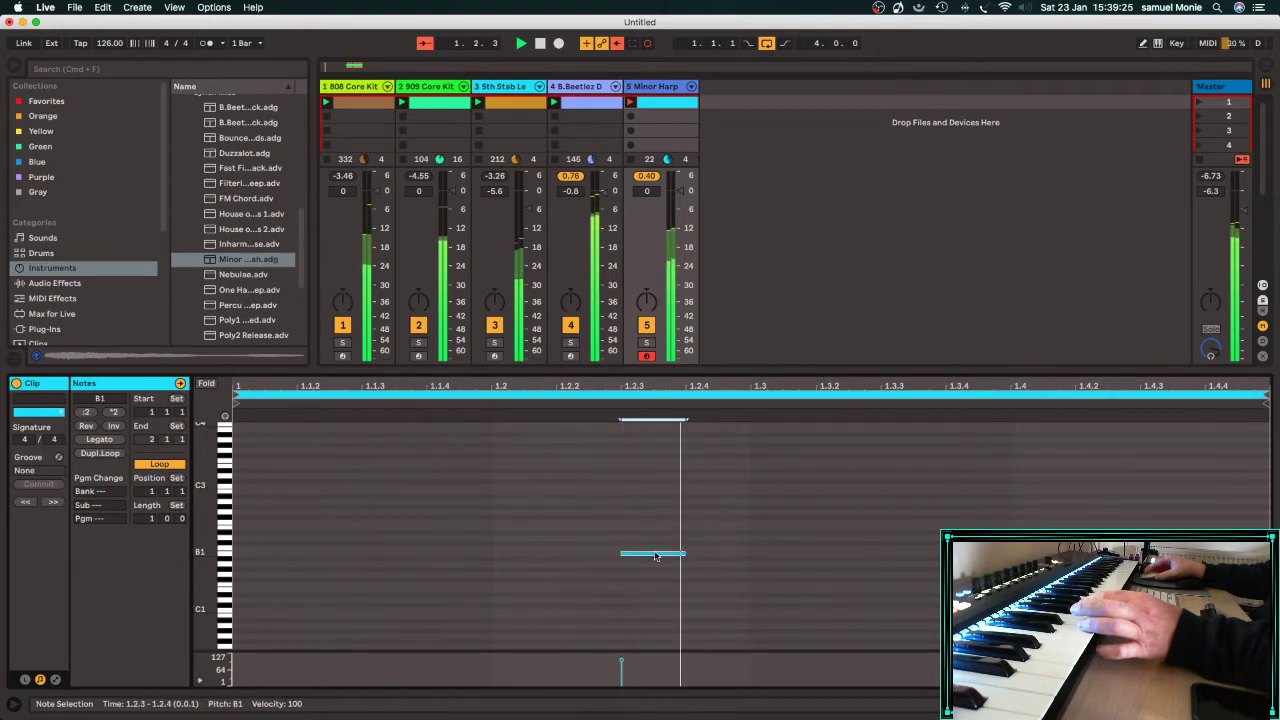
{"action": "double_click", "coordinate": [345, 559]}
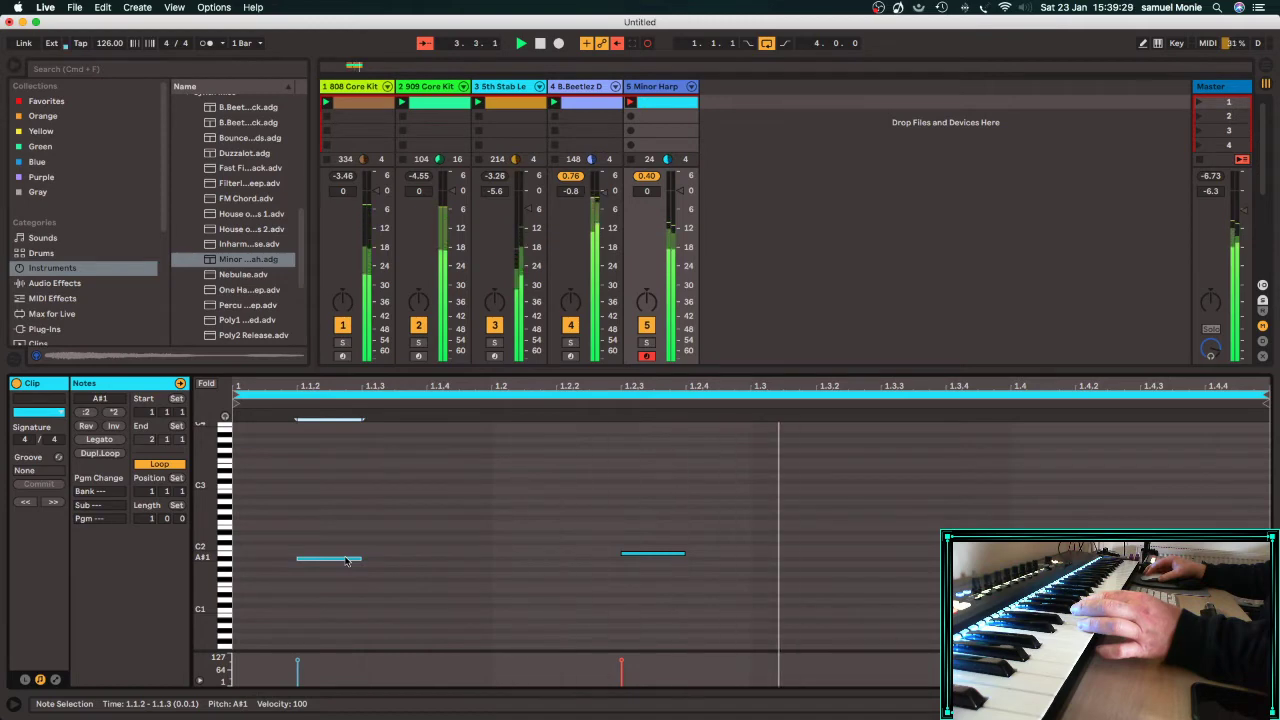
{"action": "mouse_move", "coordinate": [345, 559]}
{"action": "left_mouse_down"}
{"action": "mouse_move", "coordinate": [1201, 563]}
{"action": "mouse_move", "coordinate": [1184, 490]}
{"action": "mouse_move", "coordinate": [838, 549]}
{"action": "left_mouse_up"}
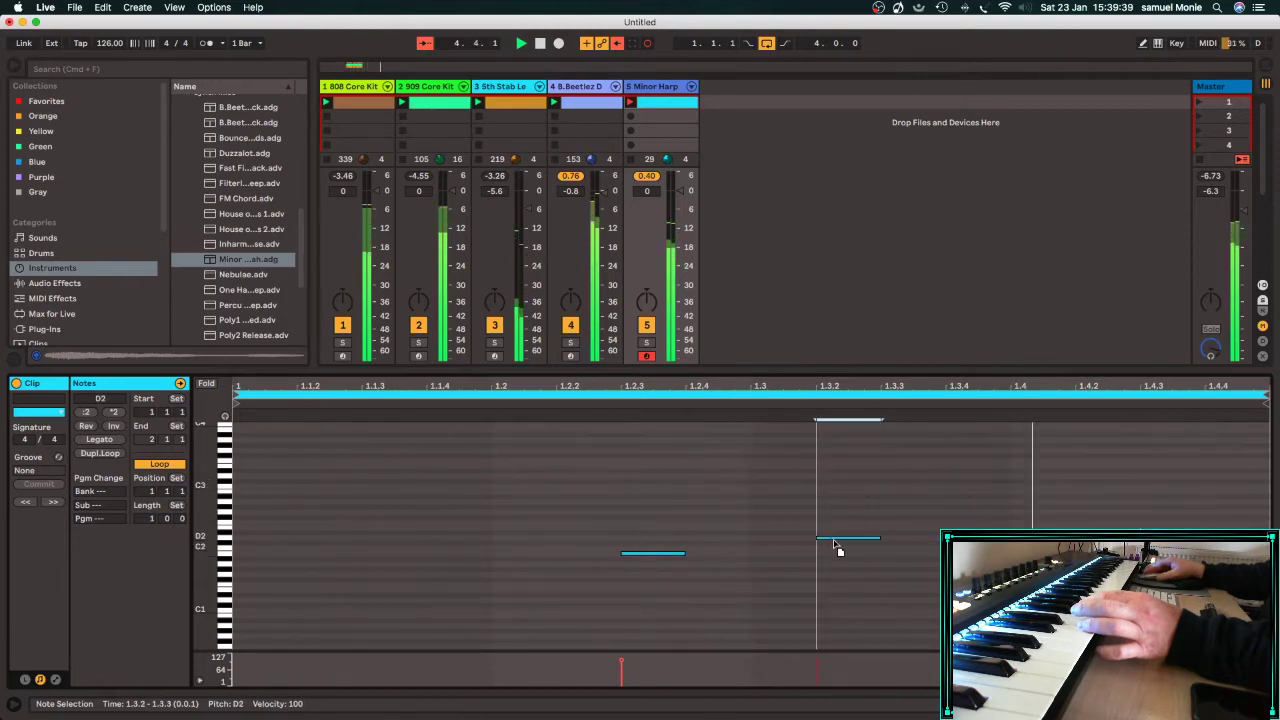
{"action": "double_click", "coordinate": [835, 541]}
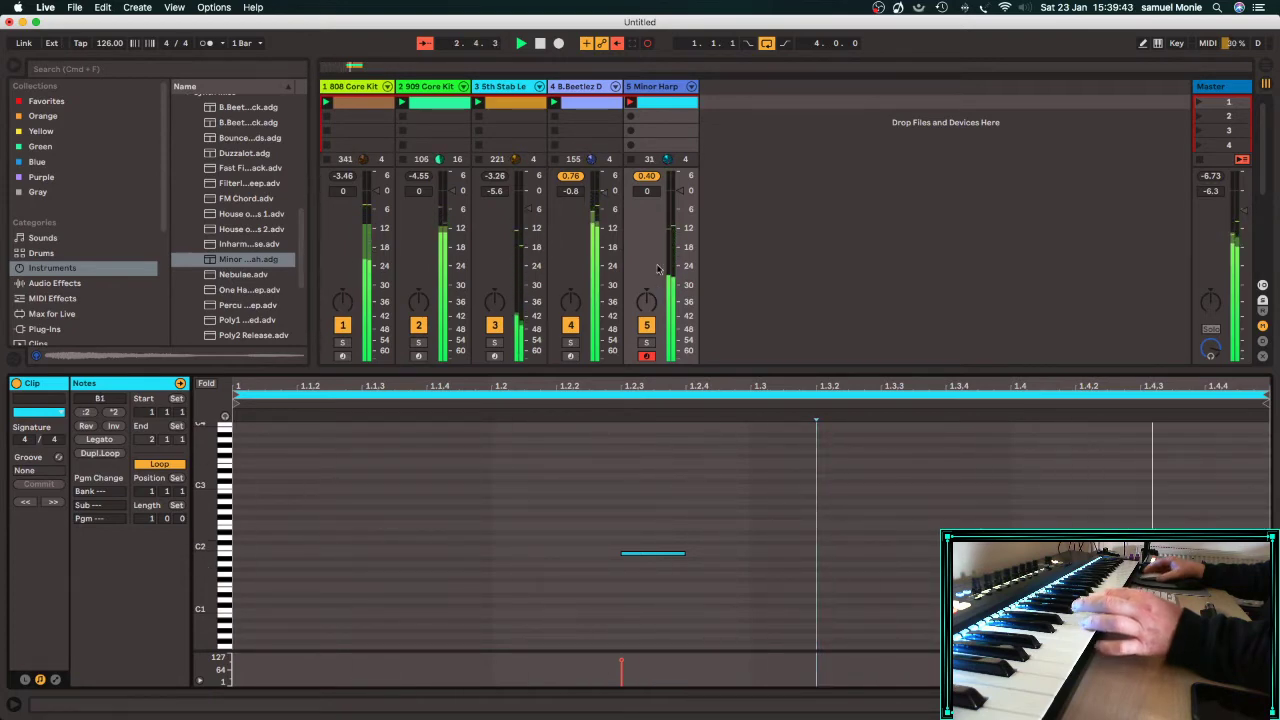
Set Minor Harp Glisswah's Filter Cutoff to 257 Hz and add EQ Eight after it on track 5.
{"action": "double_click", "coordinate": [656, 88]}
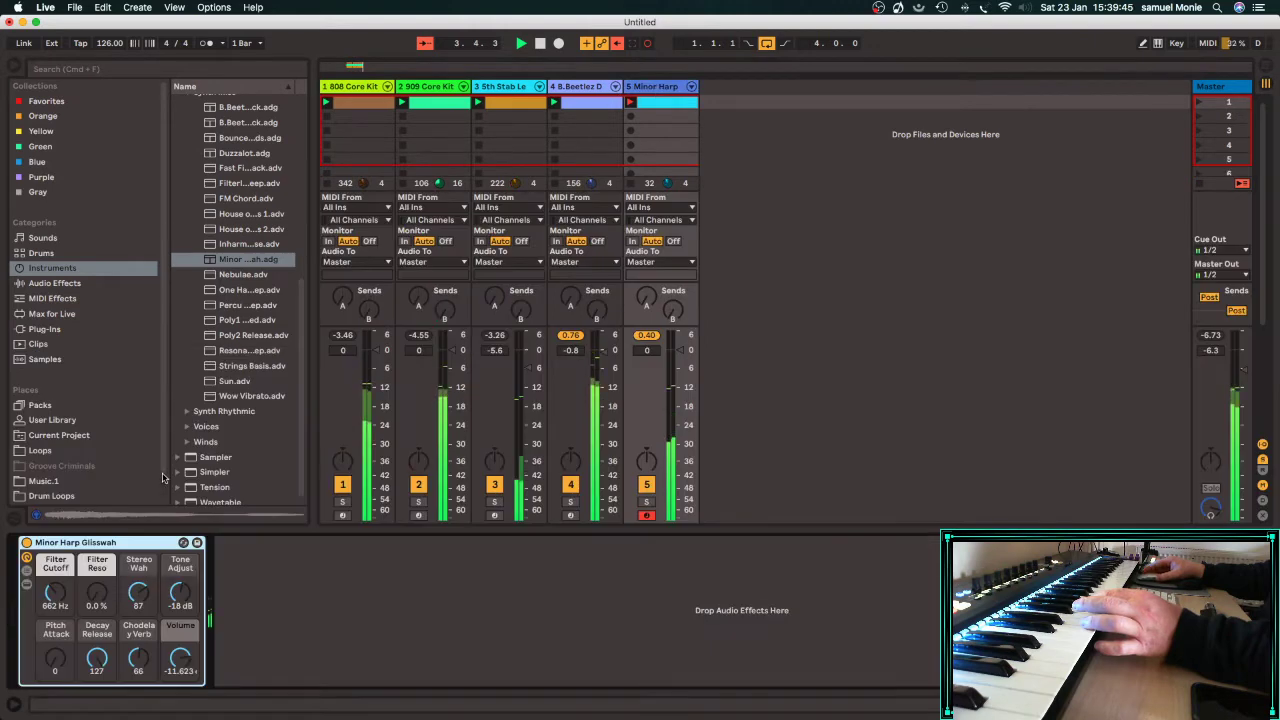
{"action": "left_click_drag", "start_coordinate": [56, 592], "coordinate": [52, 553]}
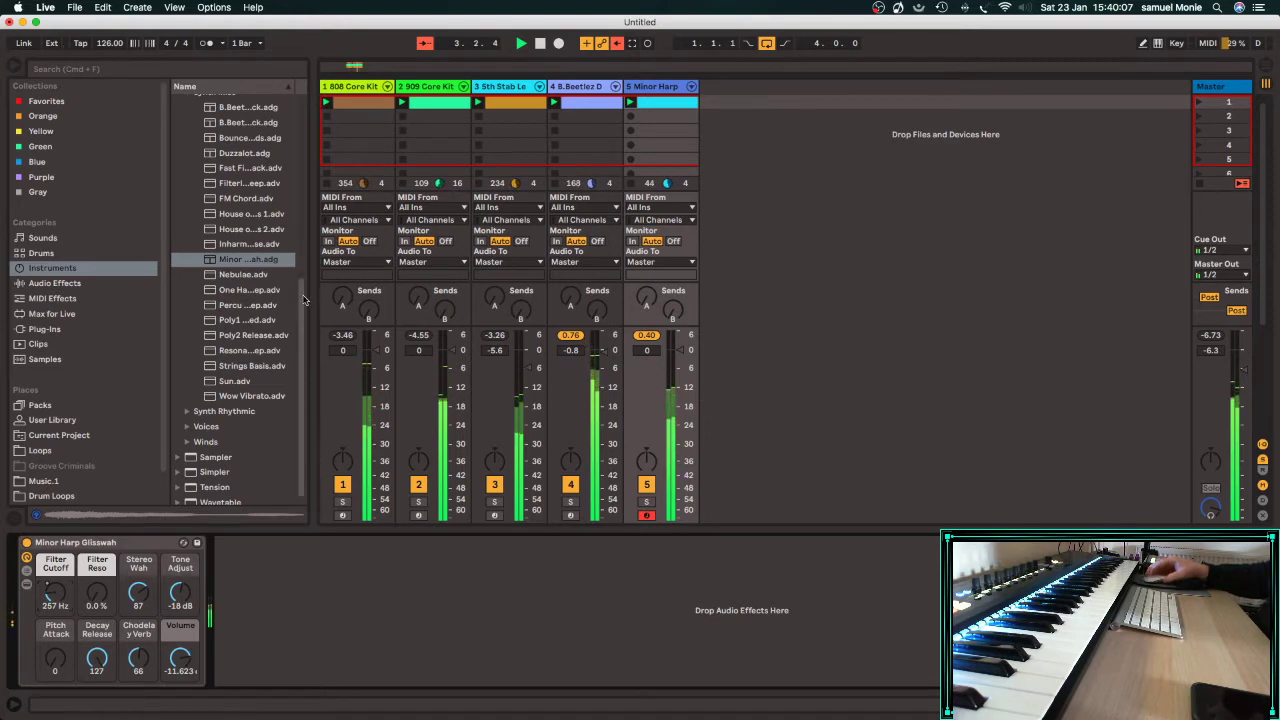
{"action": "left_click", "coordinate": [54, 284]}
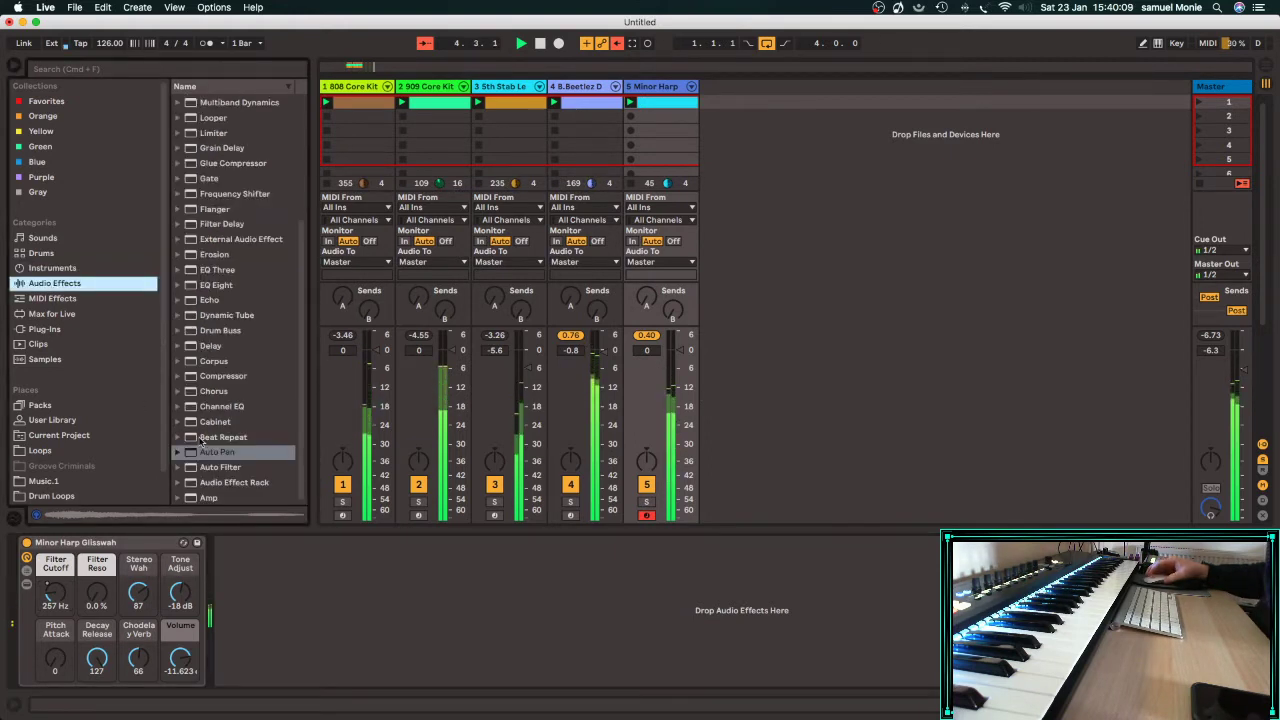
{"action": "left_click", "coordinate": [219, 286]}
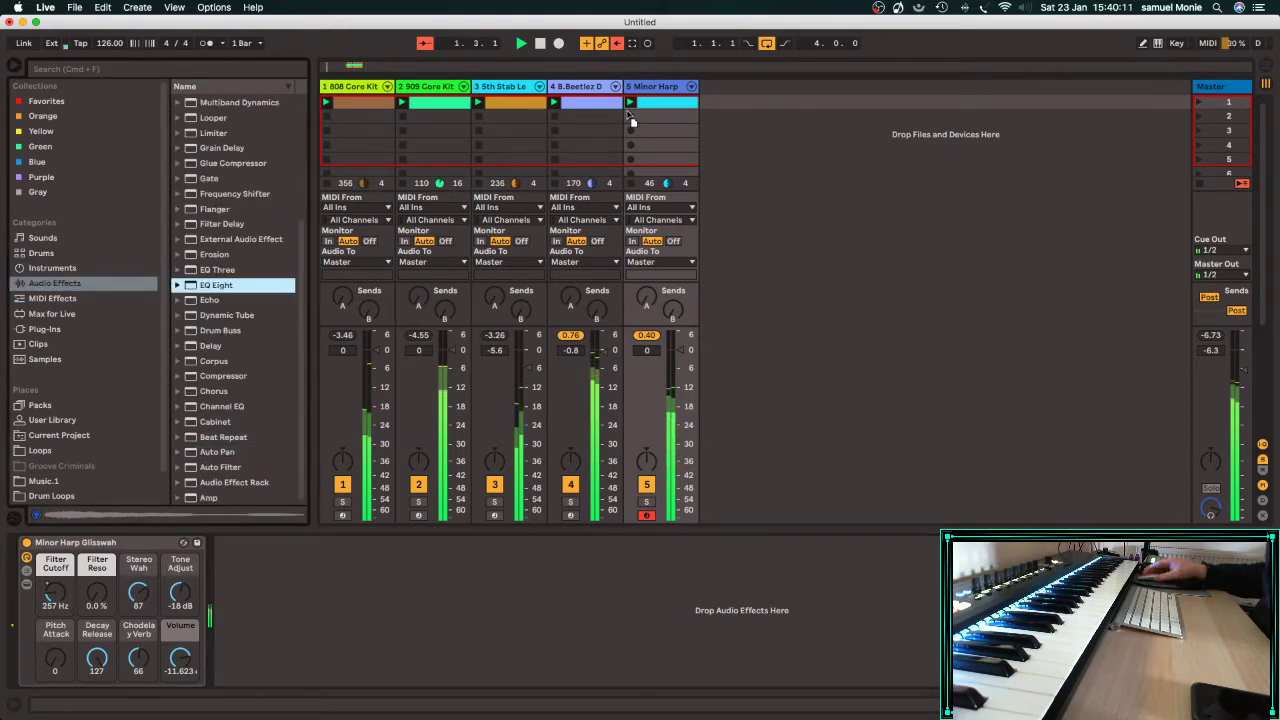
{"action": "key", "text": "Return"}
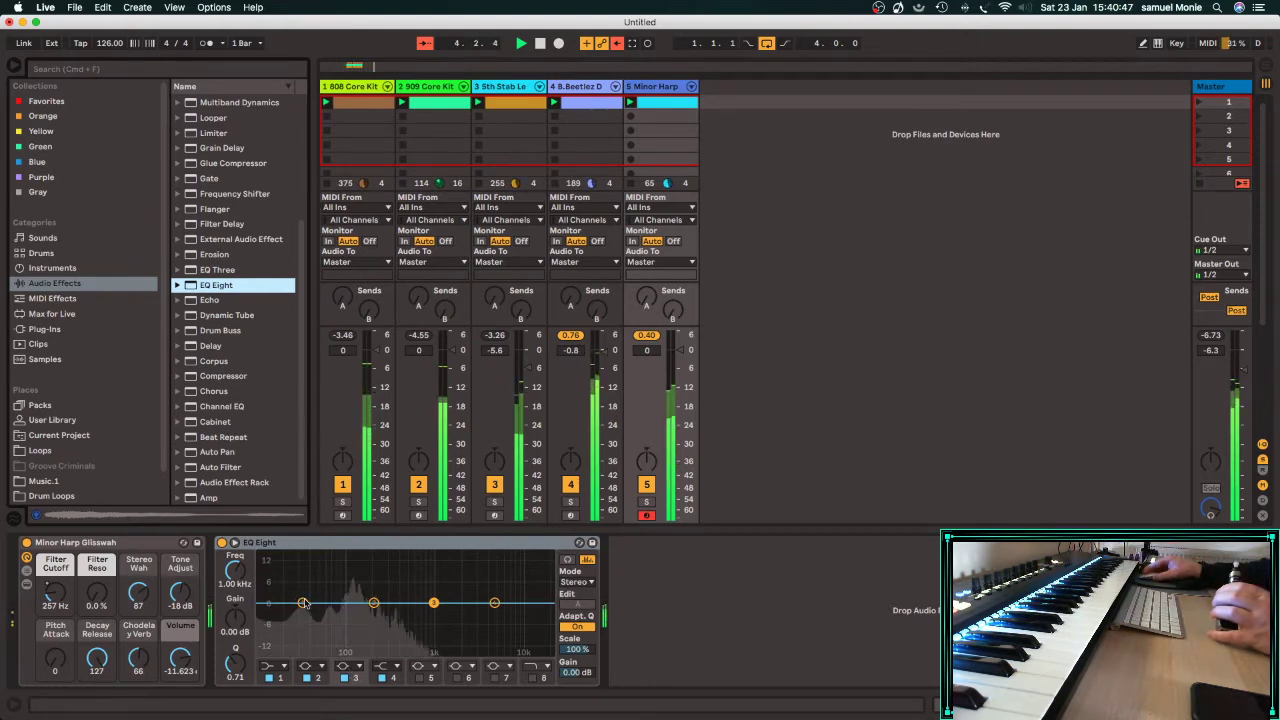
Shape track 5's EQ Eight with -9.30 dB at 82.5 Hz, +2.85 dB at 206 Hz and -5.58 dB at 3.75 kHz.
{"action": "left_click_drag", "start_coordinate": [303, 607], "coordinate": [341, 631]}
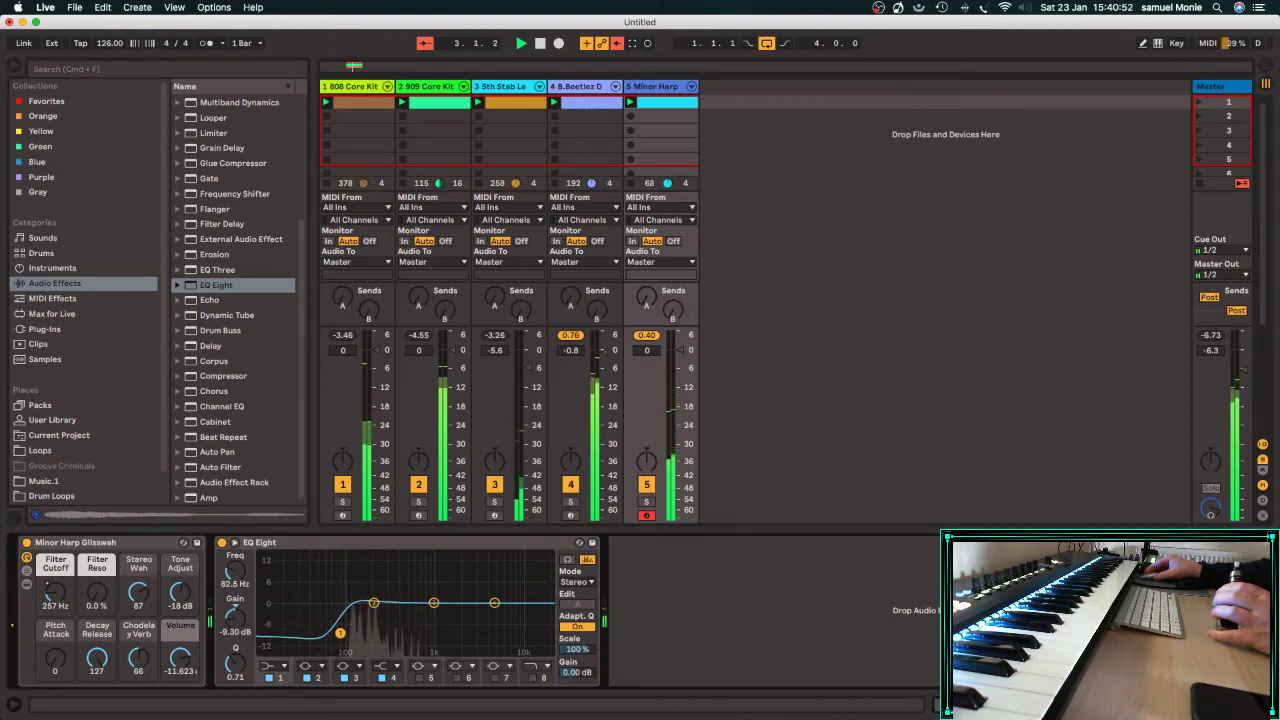
{"action": "left_click", "coordinate": [373, 603]}
{"action": "left_click_drag", "start_coordinate": [369, 597], "coordinate": [373, 594]}
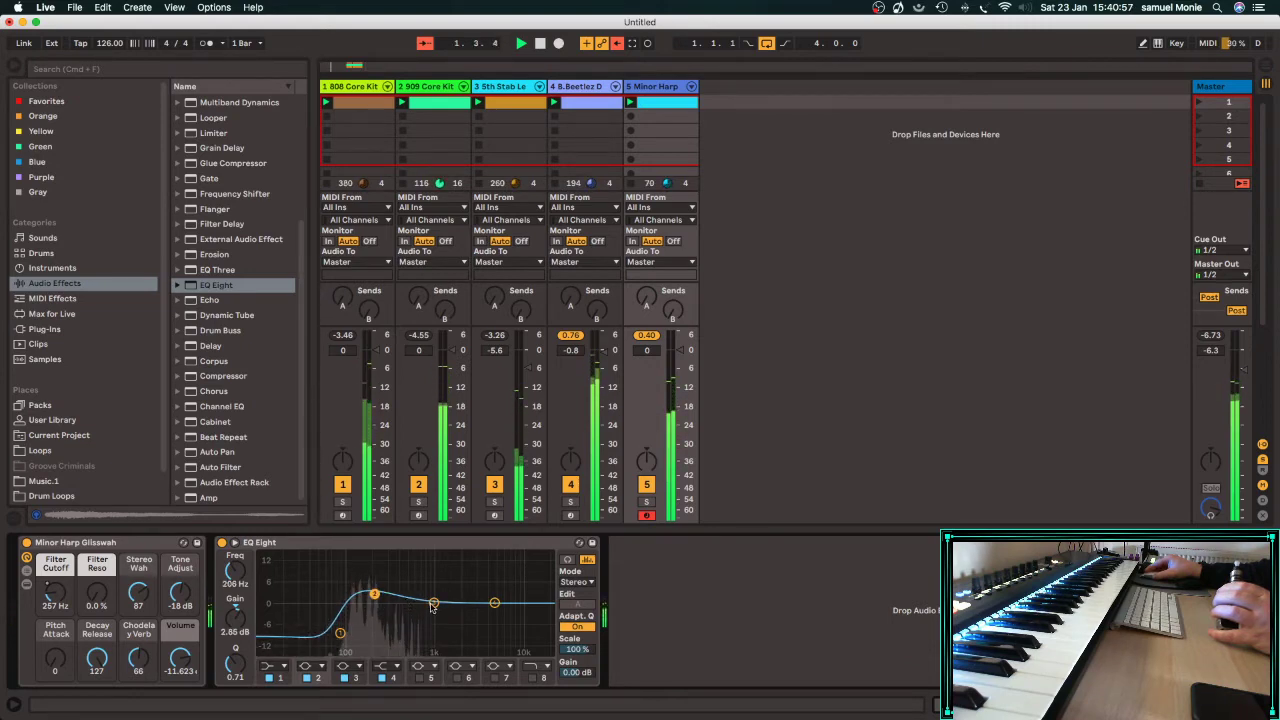
{"action": "left_click_drag", "start_coordinate": [494, 602], "coordinate": [493, 614]}
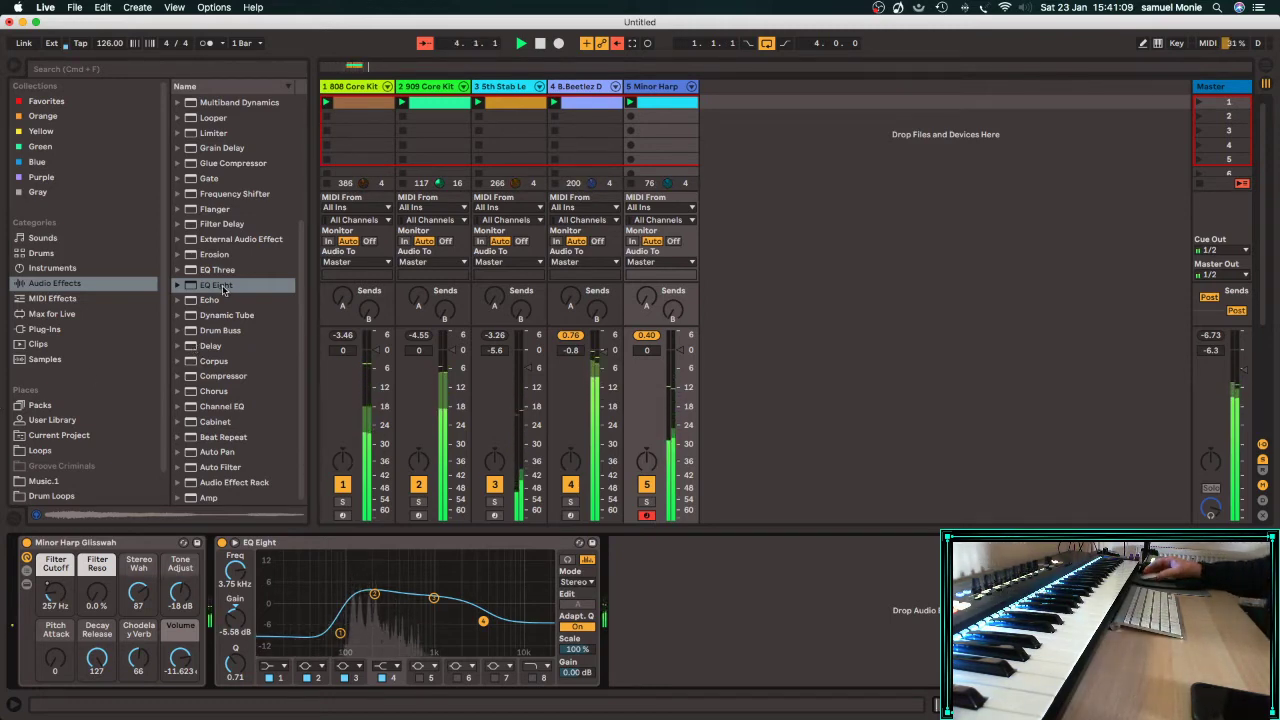
Add the Operator Pad preset 5ths1 Detuned Pad on a new sixth track and arm that track.
{"action": "left_click", "coordinate": [44, 270]}
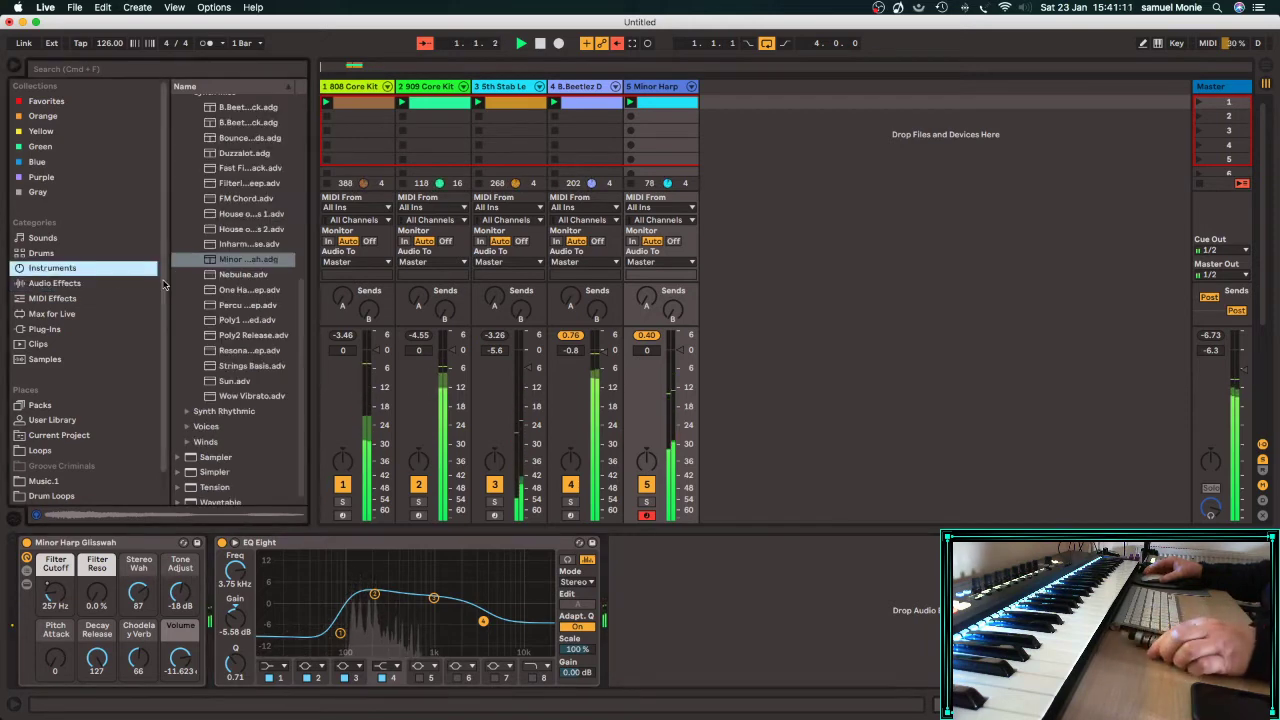
{"action": "scroll", "coordinate": [228, 415], "scroll_direction": "up", "scroll_amount": 5}
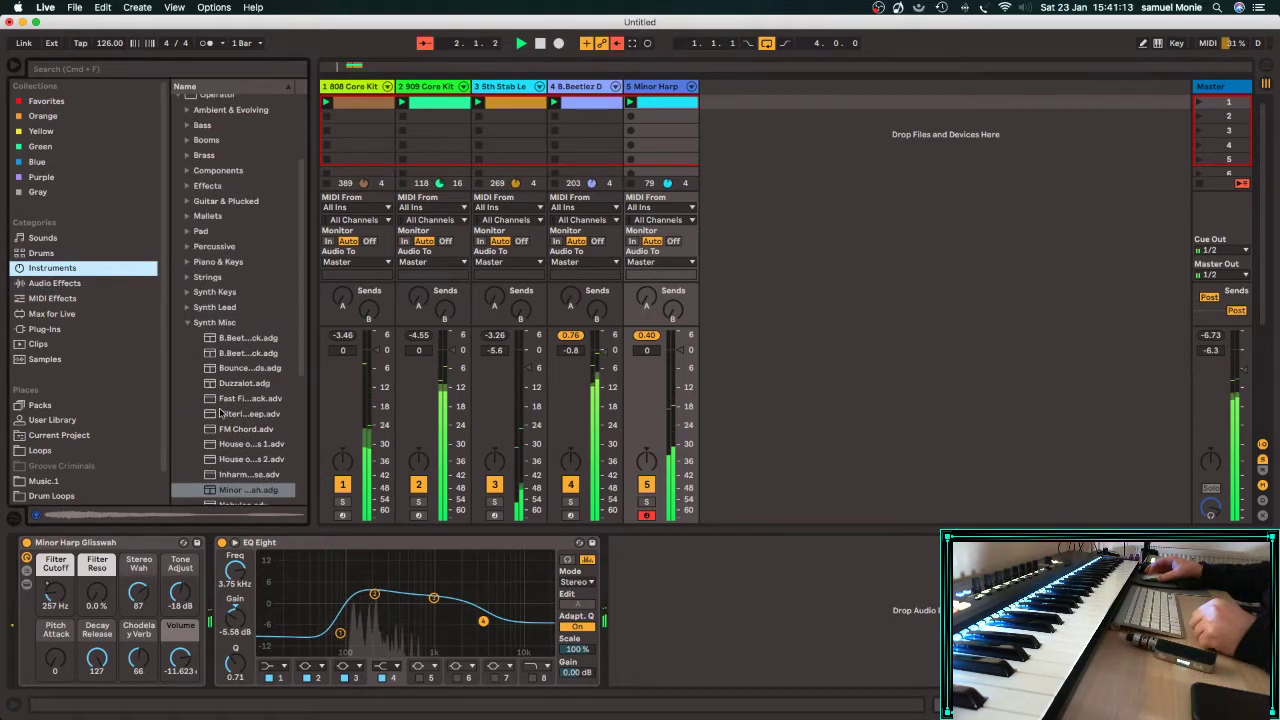
{"action": "left_click", "coordinate": [187, 323]}
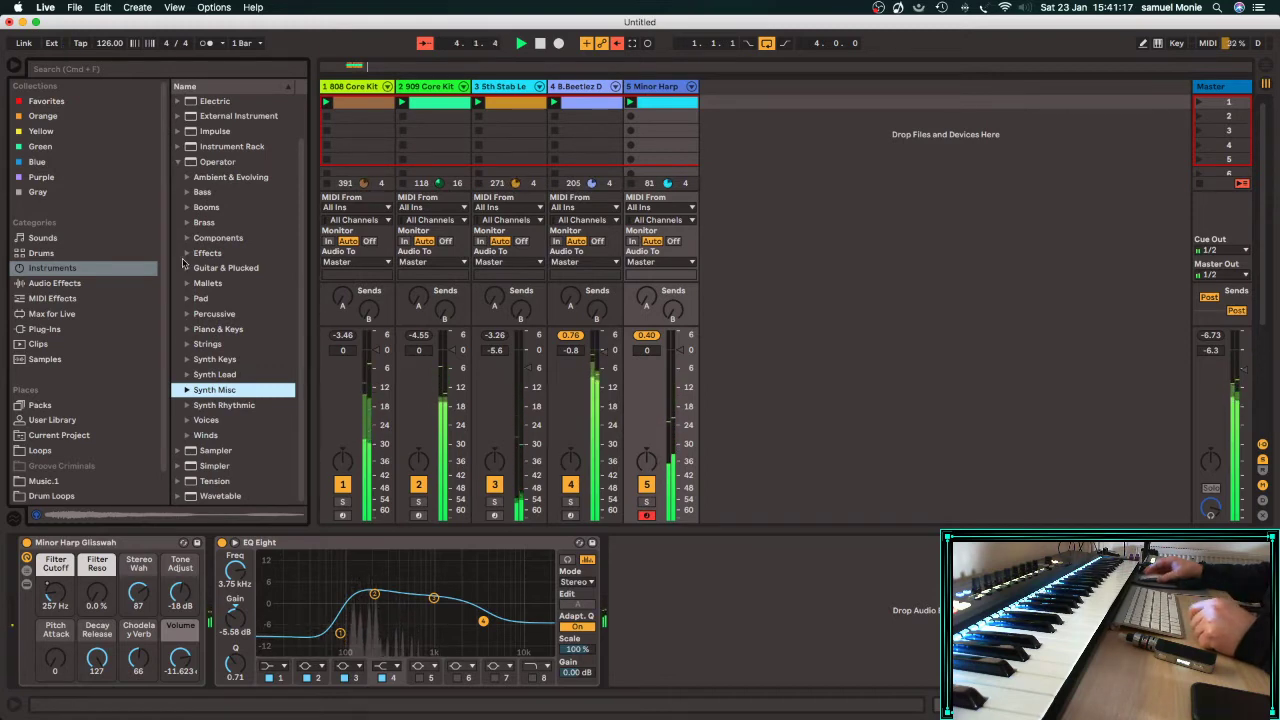
{"action": "left_click", "coordinate": [186, 298]}
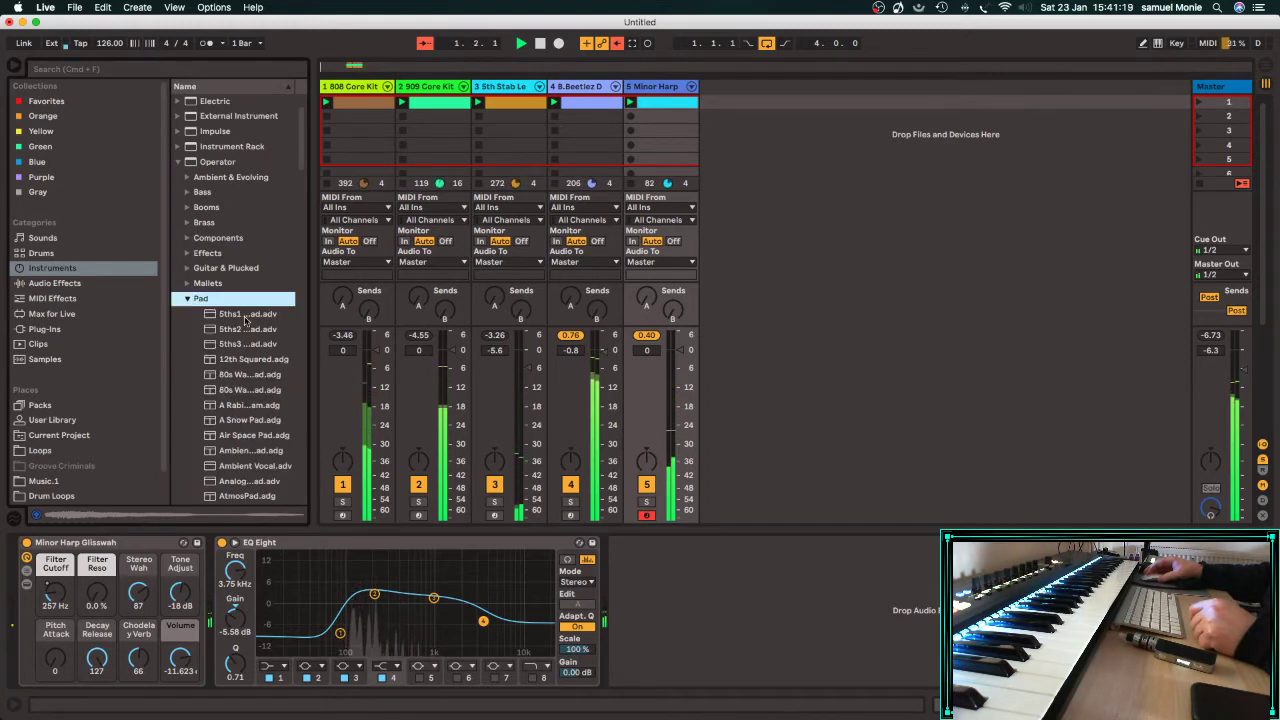
{"action": "left_click_drag", "start_coordinate": [245, 316], "coordinate": [780, 212]}
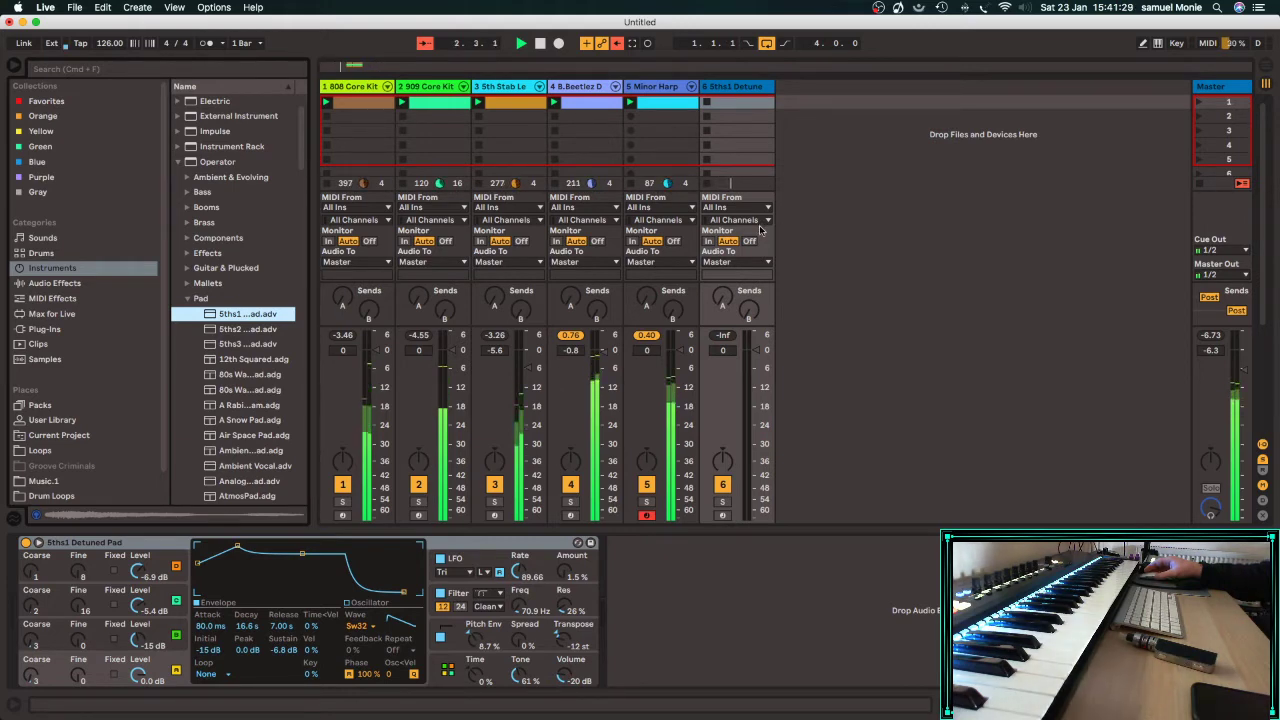
{"action": "left_click", "coordinate": [722, 515]}
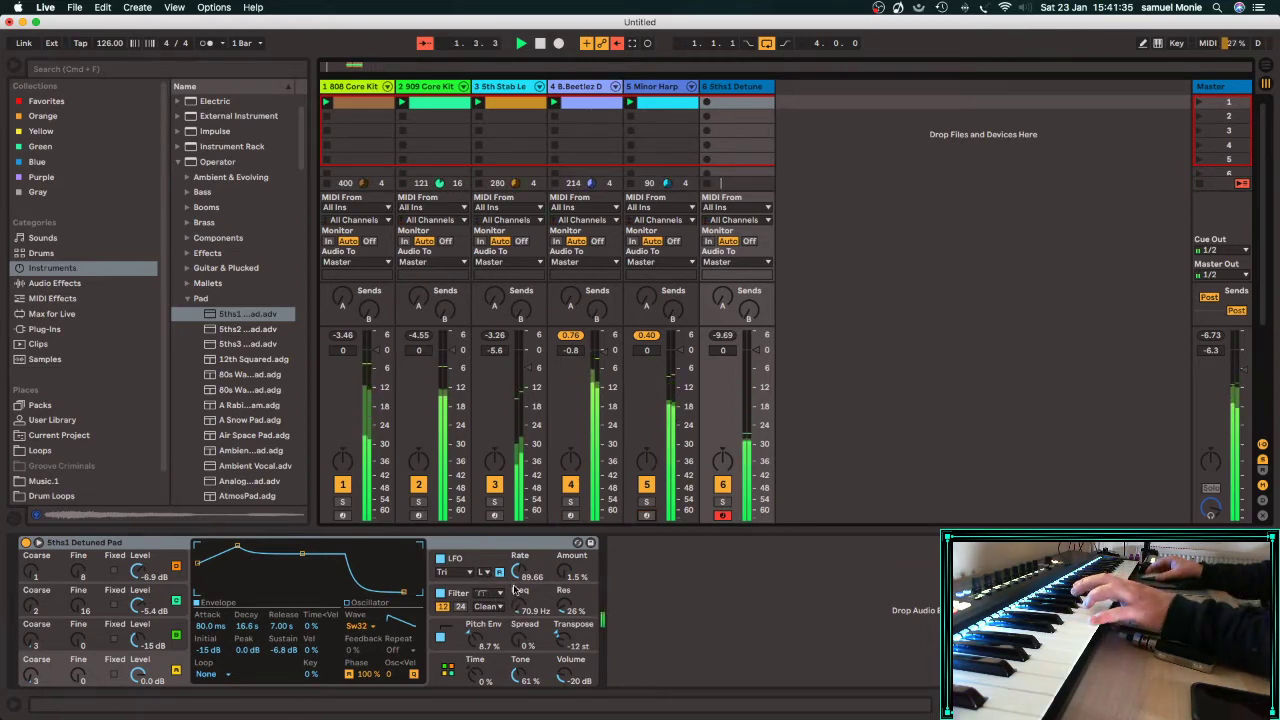
Try 5ths2 Filter Sweep Pad on track 6 with LFO Rate 127, filter at 6.03 kHz, 88 % resonance and a 20 s filter envelope attack.
{"action": "double_click", "coordinate": [250, 329]}
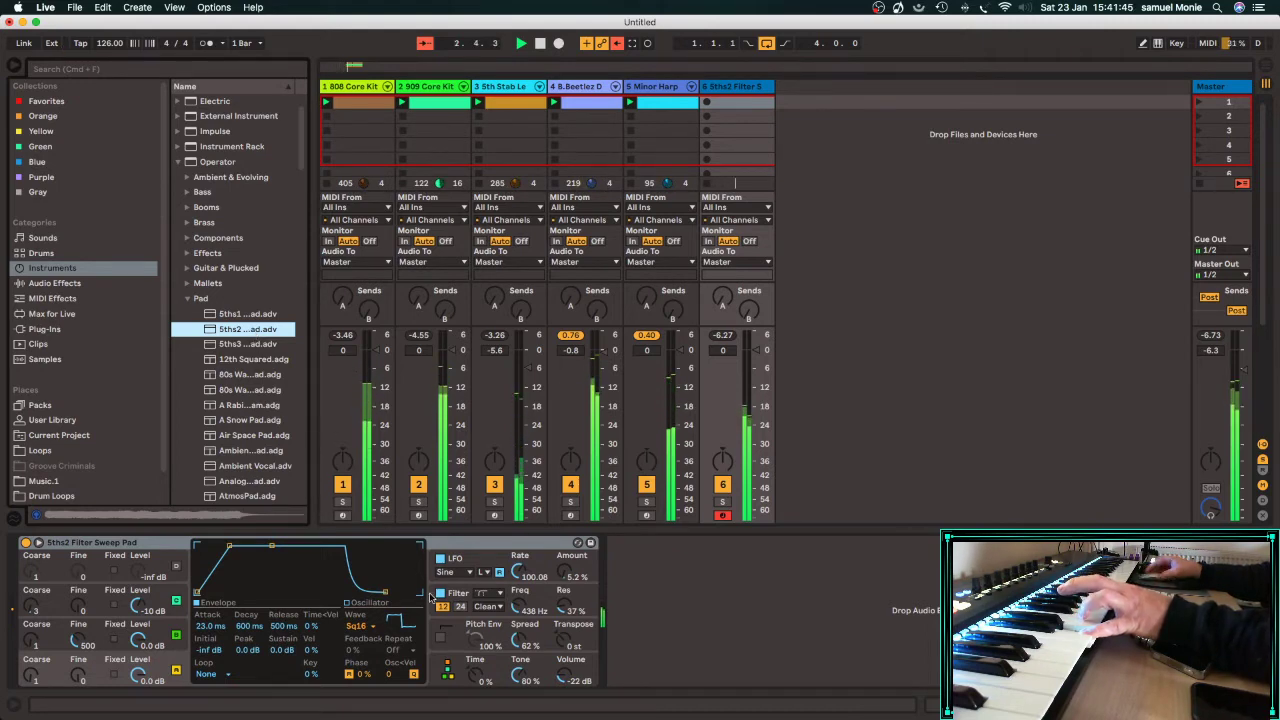
{"action": "left_click_drag", "start_coordinate": [517, 572], "coordinate": [517, 590]}
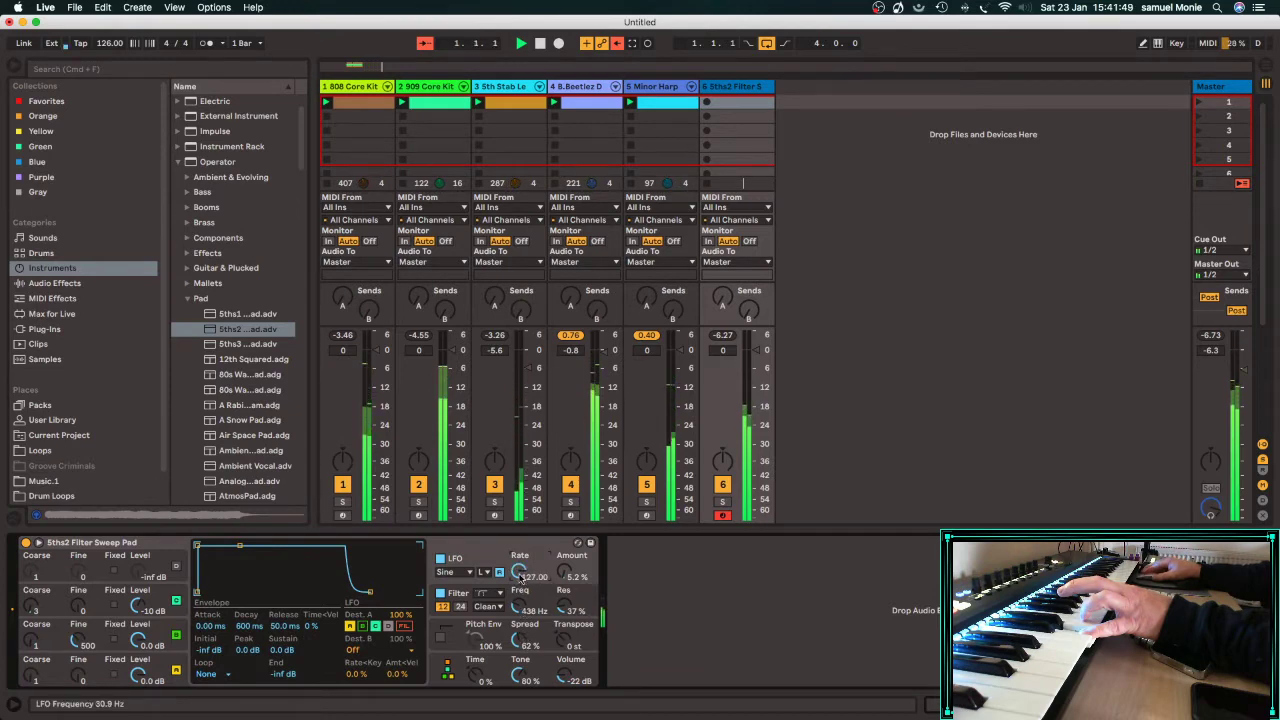
{"action": "left_click_drag", "start_coordinate": [567, 620], "coordinate": [567, 590]}
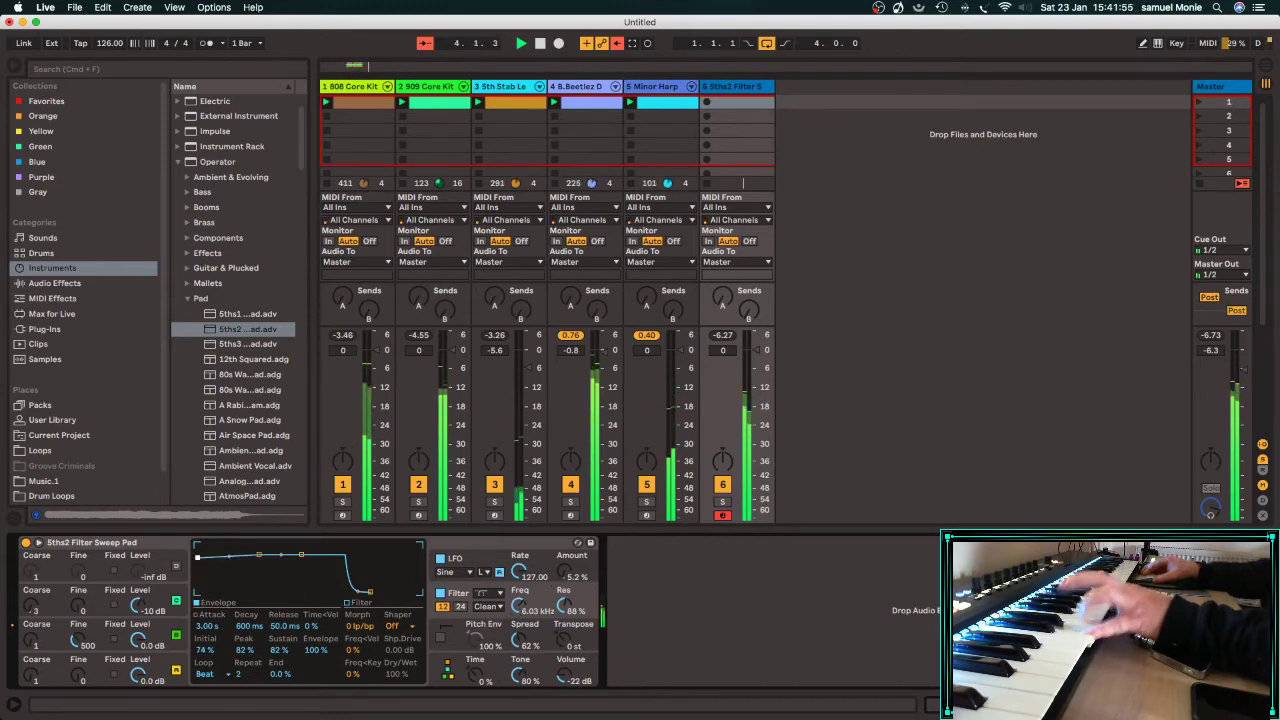
{"action": "left_click_drag", "start_coordinate": [197, 557], "coordinate": [270, 590]}
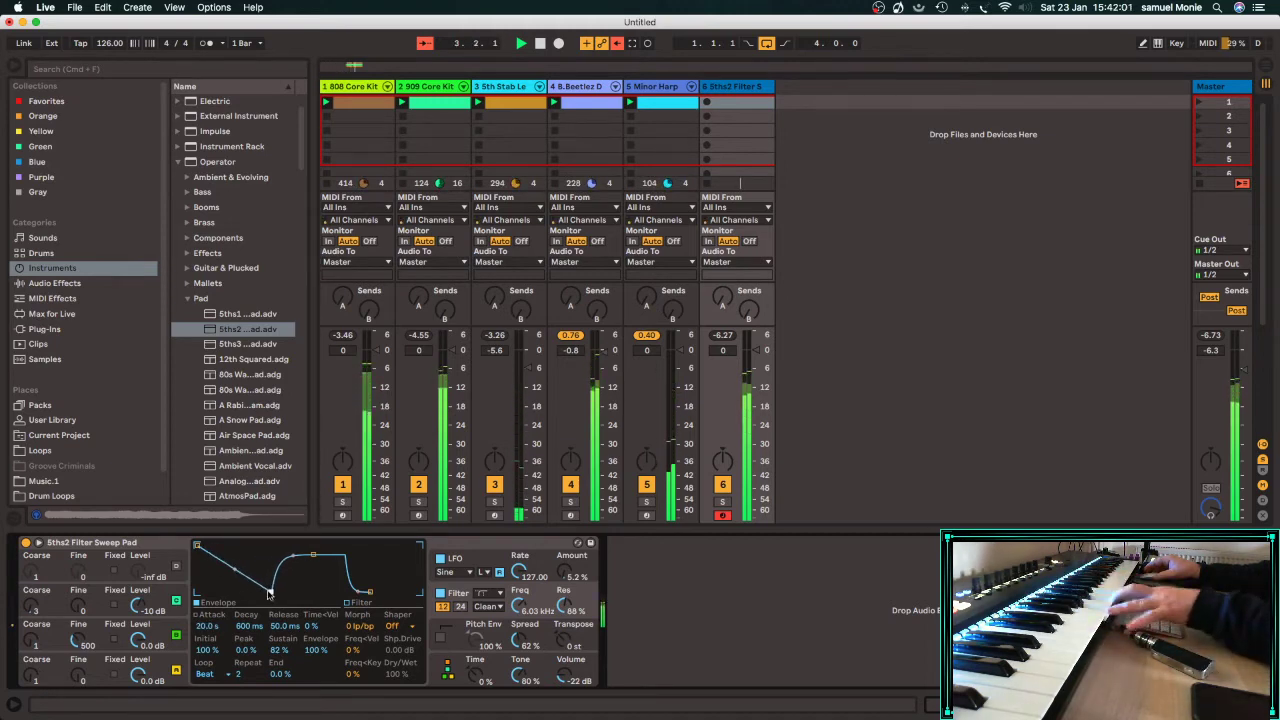
Replace track 6's instrument with the 5ths3 Glass Motion Pad preset.
{"action": "double_click", "coordinate": [236, 344]}
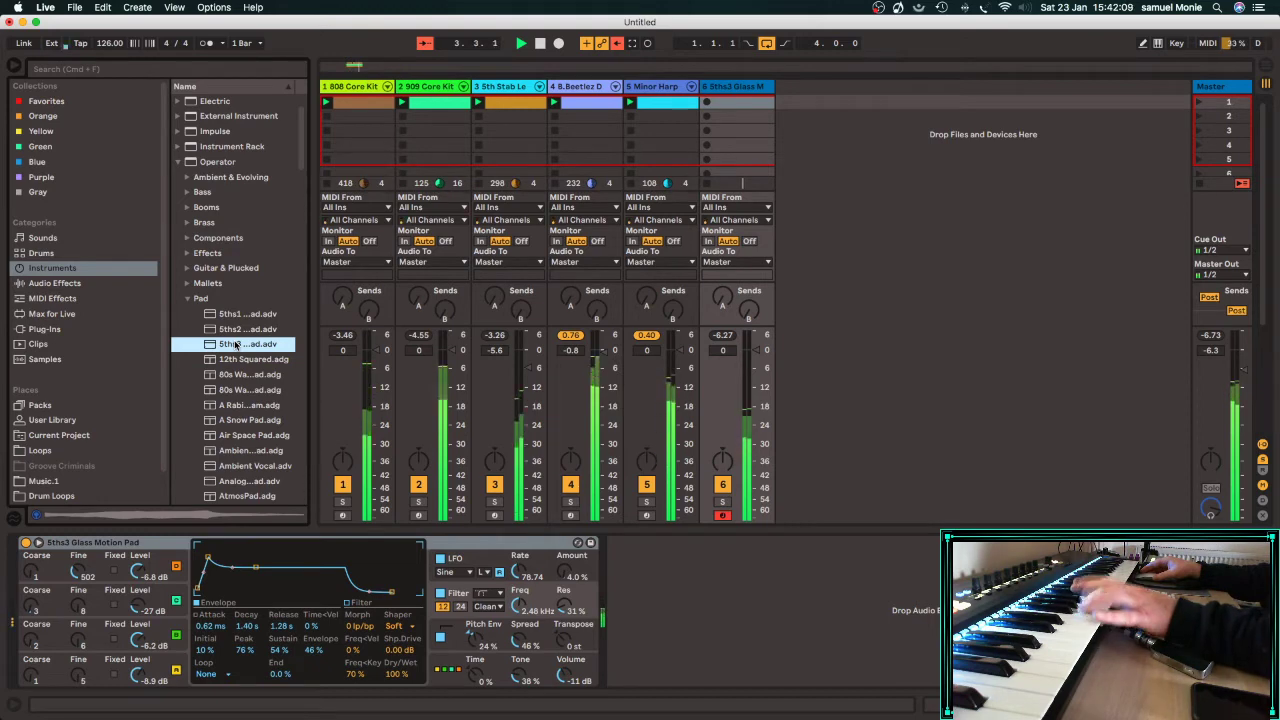
Create a one-bar MIDI clip in track 6's first slot and record the pad notes G2 and D3 near beat 4.
{"action": "double_click", "coordinate": [726, 102]}
{"action": "left_click", "coordinate": [705, 102]}
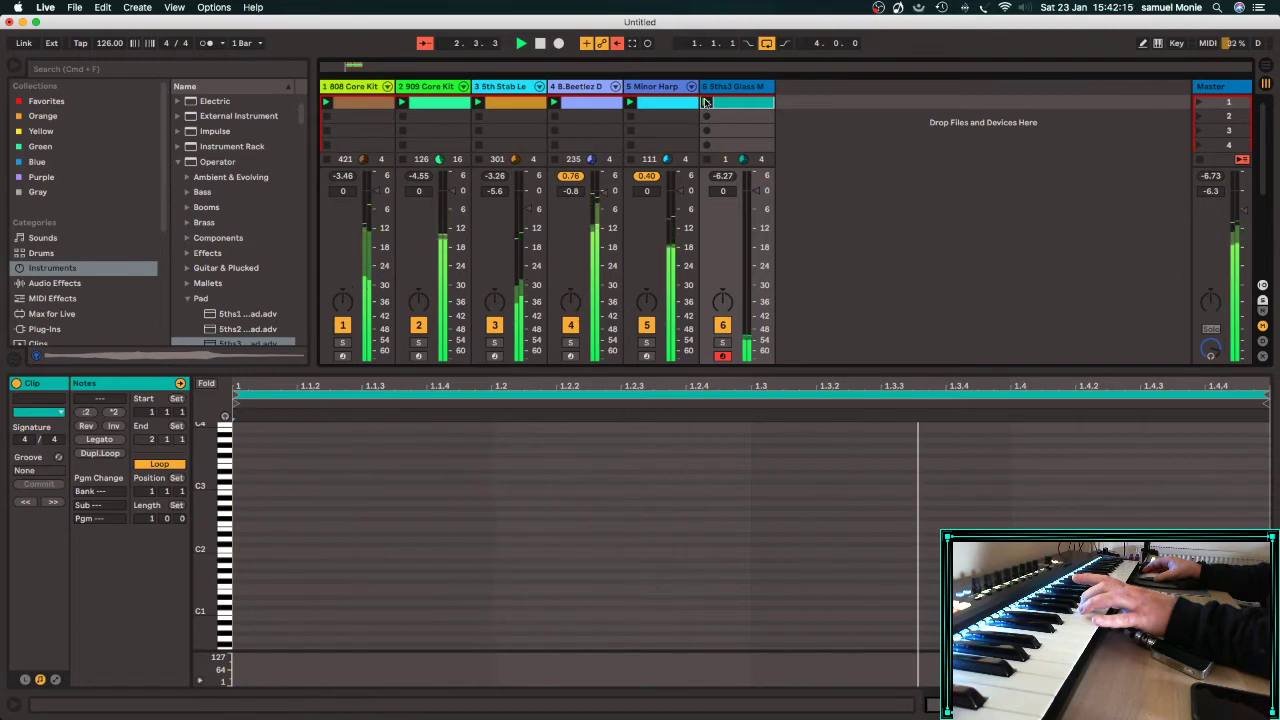
{"action": "left_click", "coordinate": [648, 43]}
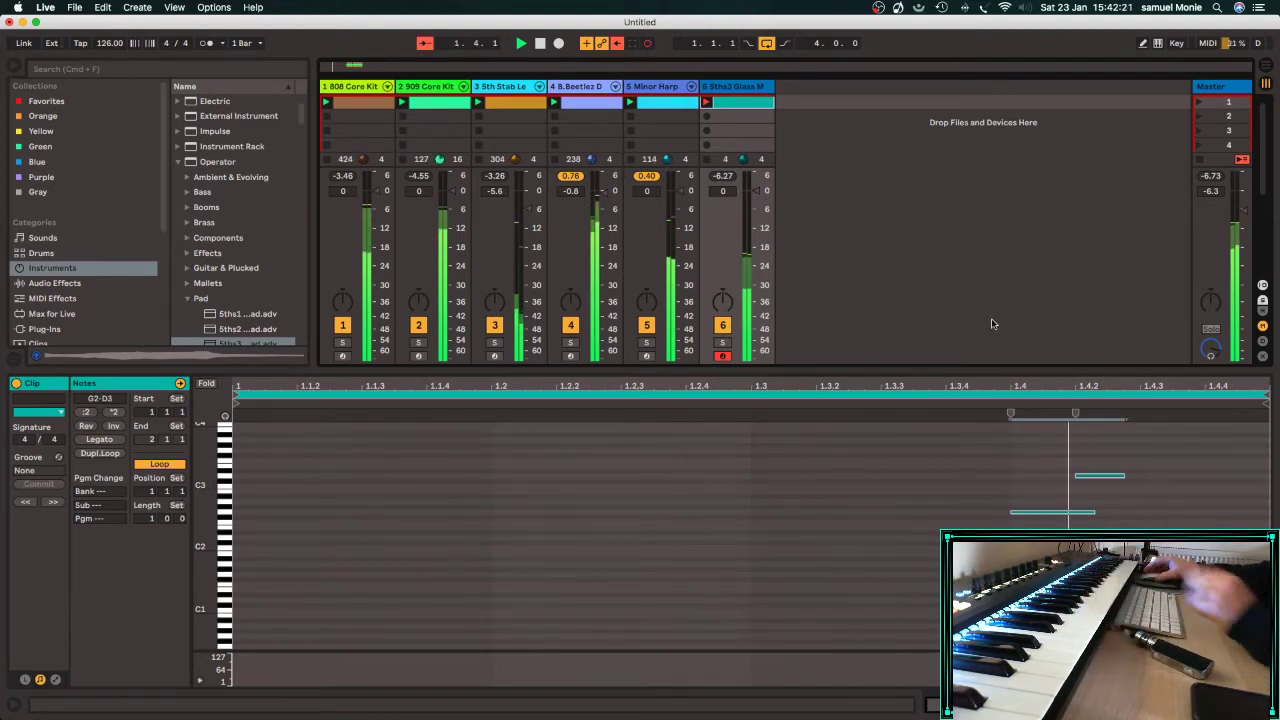
Lower the velocities of the G2 and D3 notes to 28–34 and set track 6's volume to -6.1 dB.
{"action": "left_click_drag", "start_coordinate": [986, 427], "coordinate": [1150, 645]}
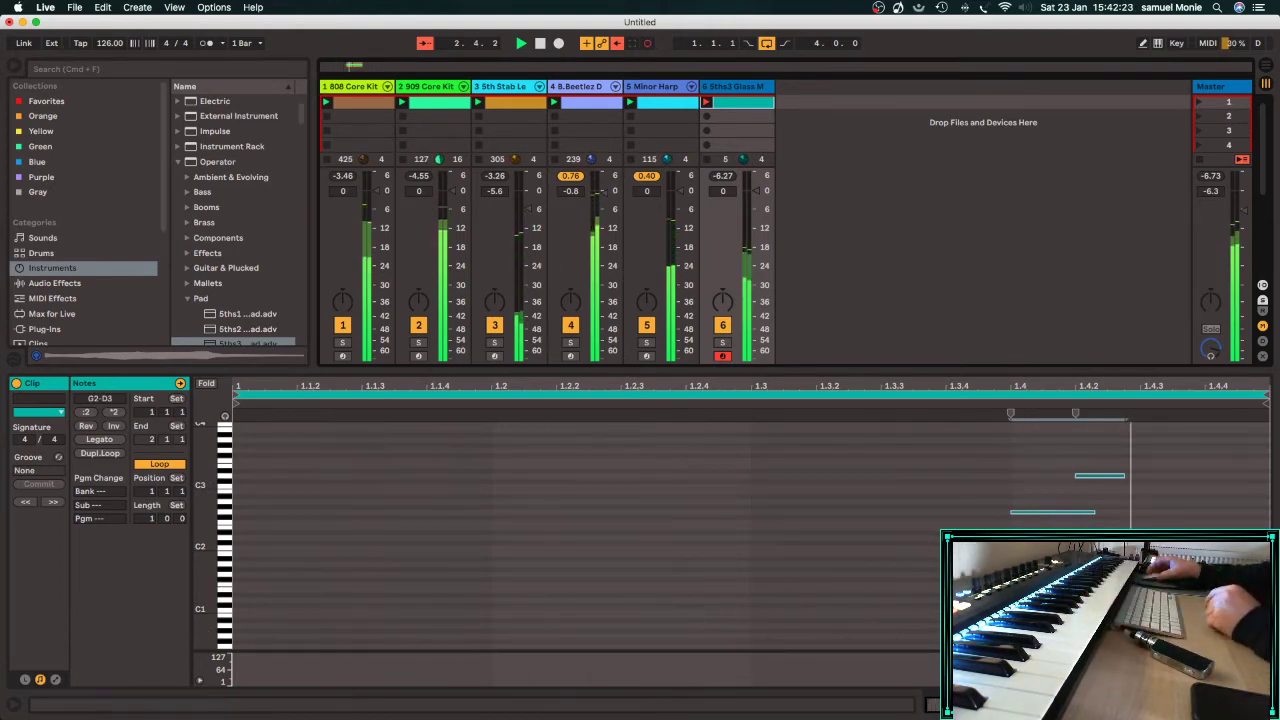
{"action": "left_click_drag", "start_coordinate": [1029, 651], "coordinate": [1029, 505]}
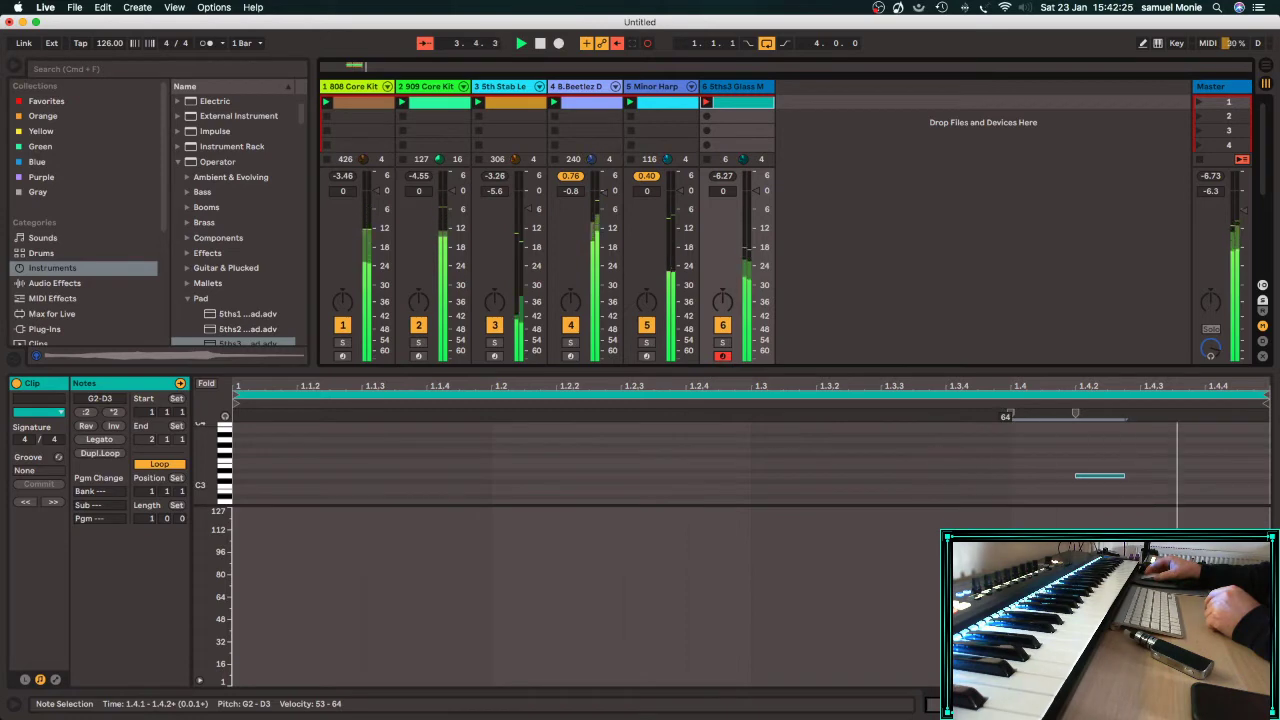
{"action": "left_click_drag", "start_coordinate": [1075, 612], "coordinate": [1075, 648]}
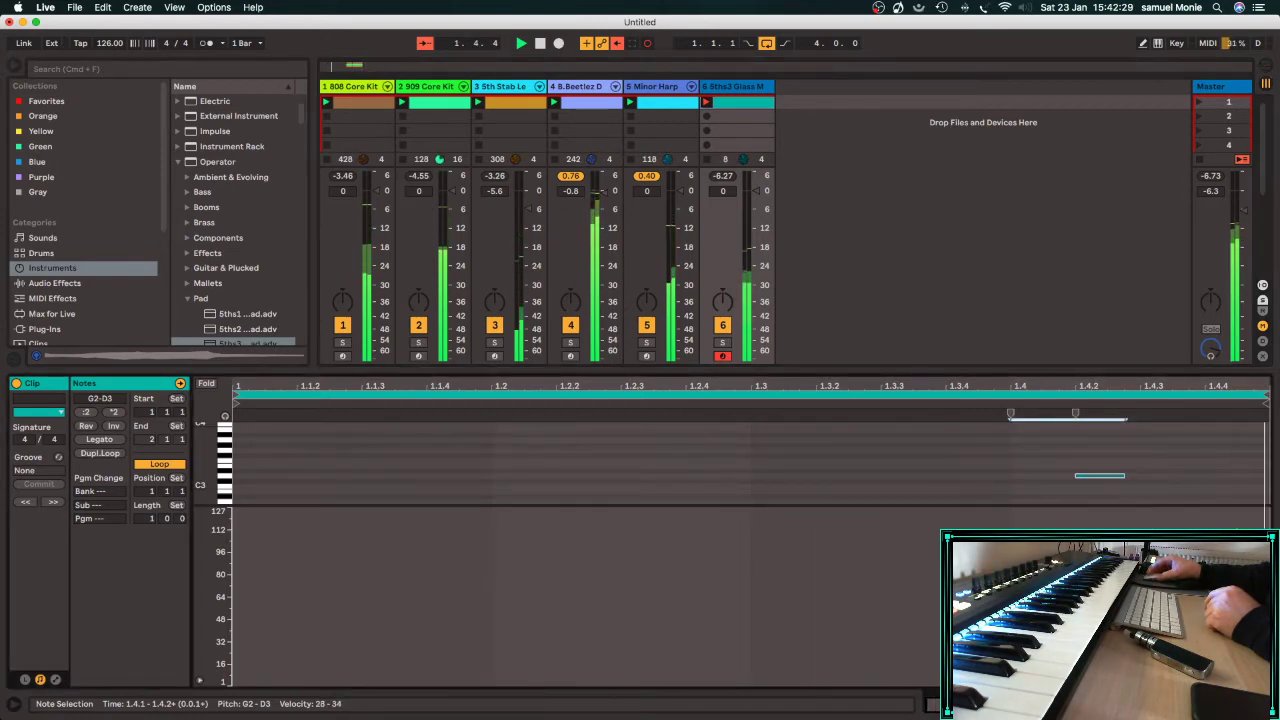
{"action": "left_click", "coordinate": [1012, 460]}
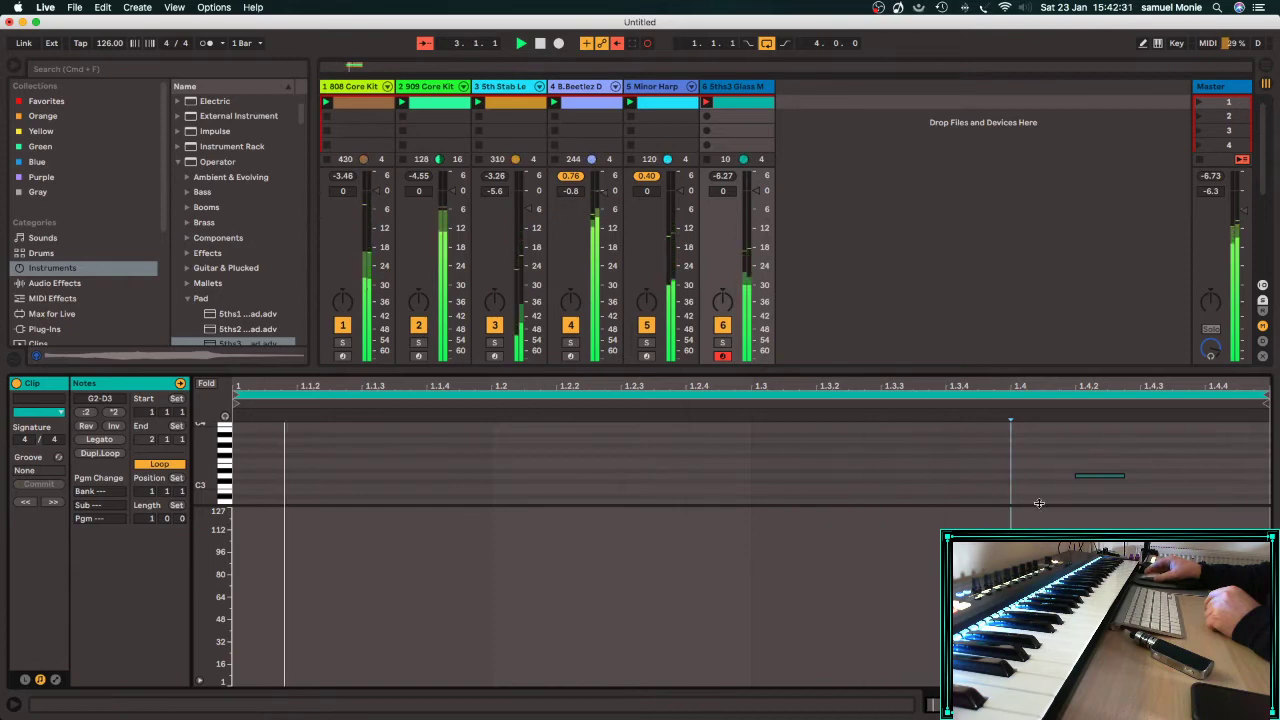
{"action": "left_click_drag", "start_coordinate": [1037, 505], "coordinate": [1037, 654]}
{"action": "left_click_drag", "start_coordinate": [754, 190], "coordinate": [756, 213]}
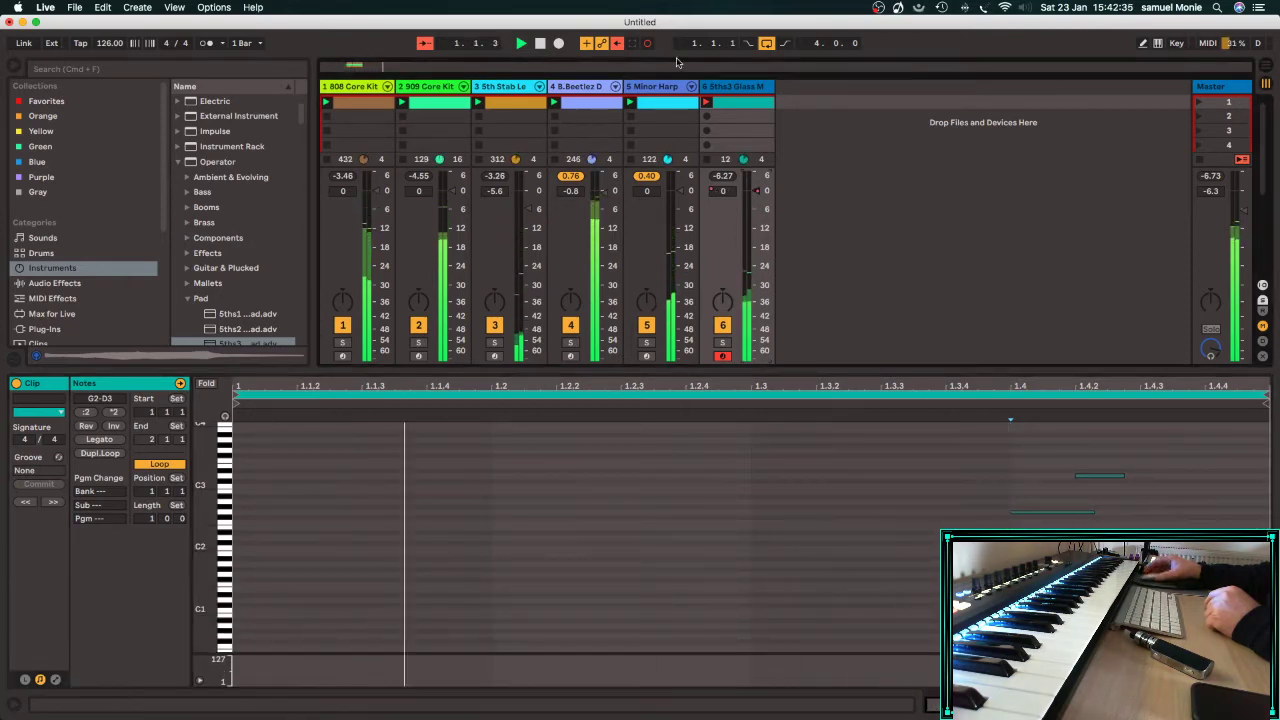
{"action": "mouse_move", "coordinate": [757, 216]}
{"action": "left_mouse_down"}
{"action": "mouse_move", "coordinate": [757, 228]}
{"action": "mouse_move", "coordinate": [757, 210]}
{"action": "left_mouse_up"}
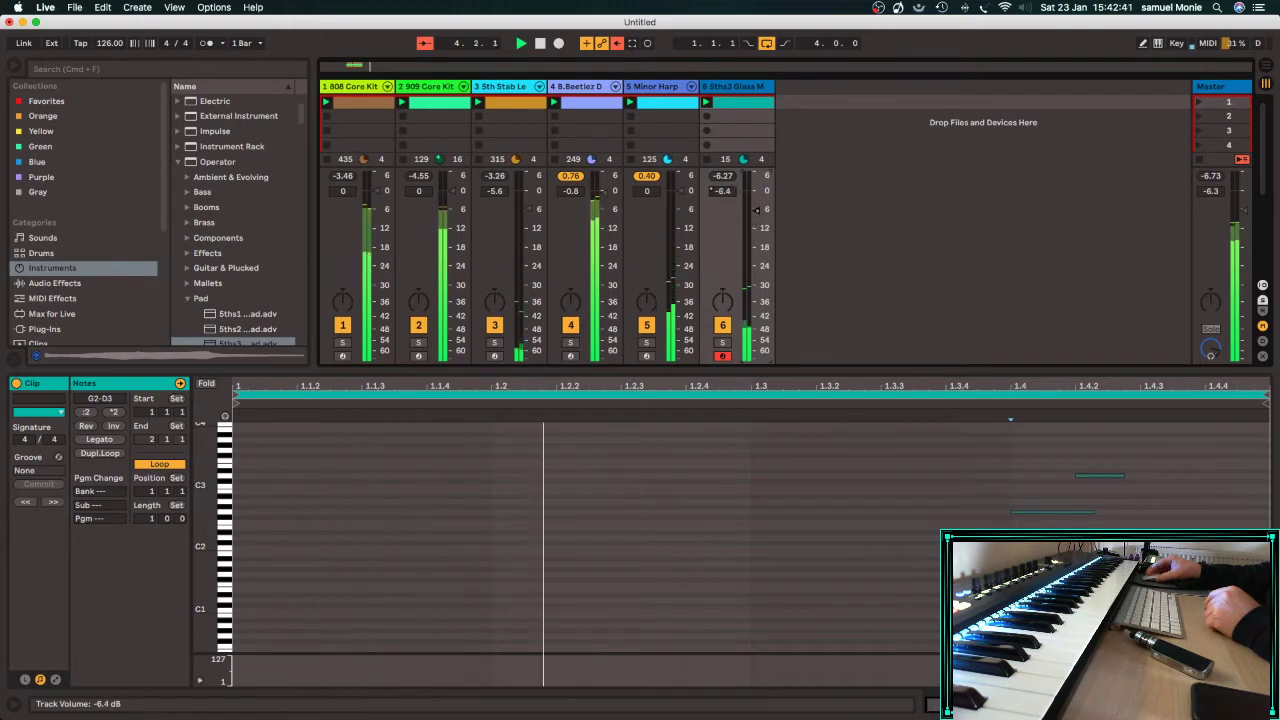
Add a Saturator after the Glass Motion Pad on track 6 and set its Drive to 6.86 dB.
{"action": "left_click", "coordinate": [729, 89]}
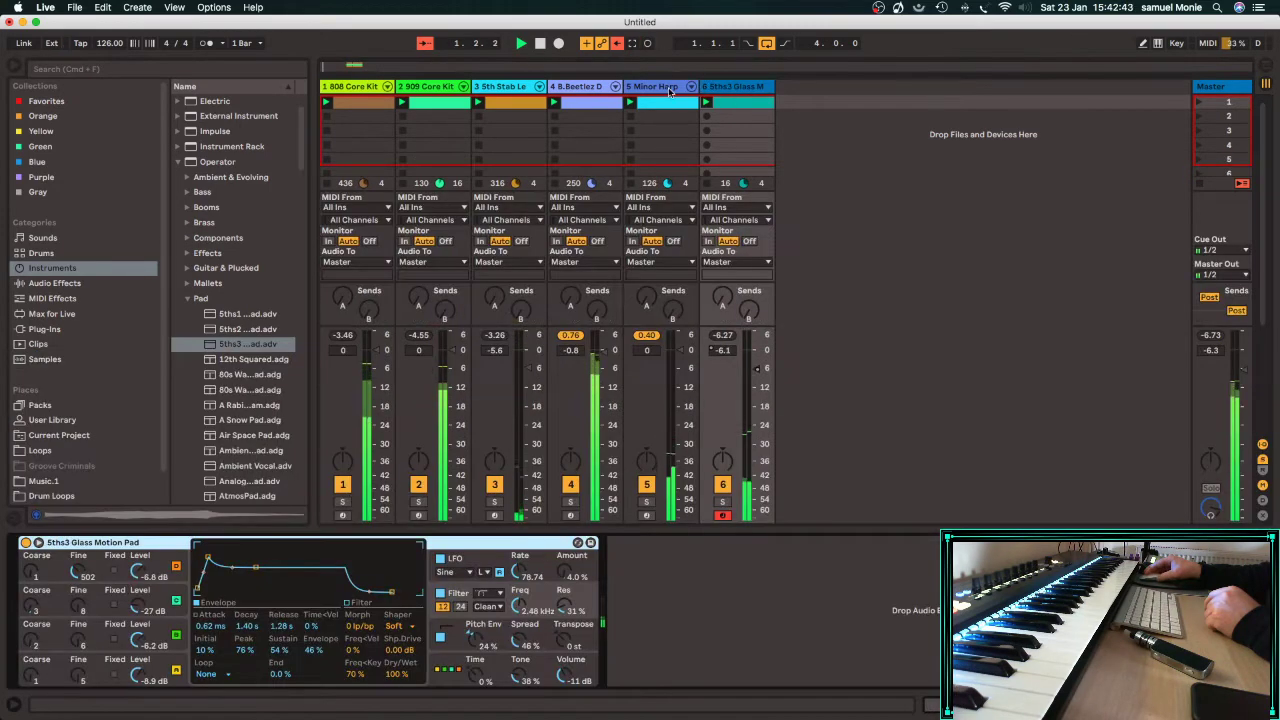
{"action": "left_click", "coordinate": [55, 283]}
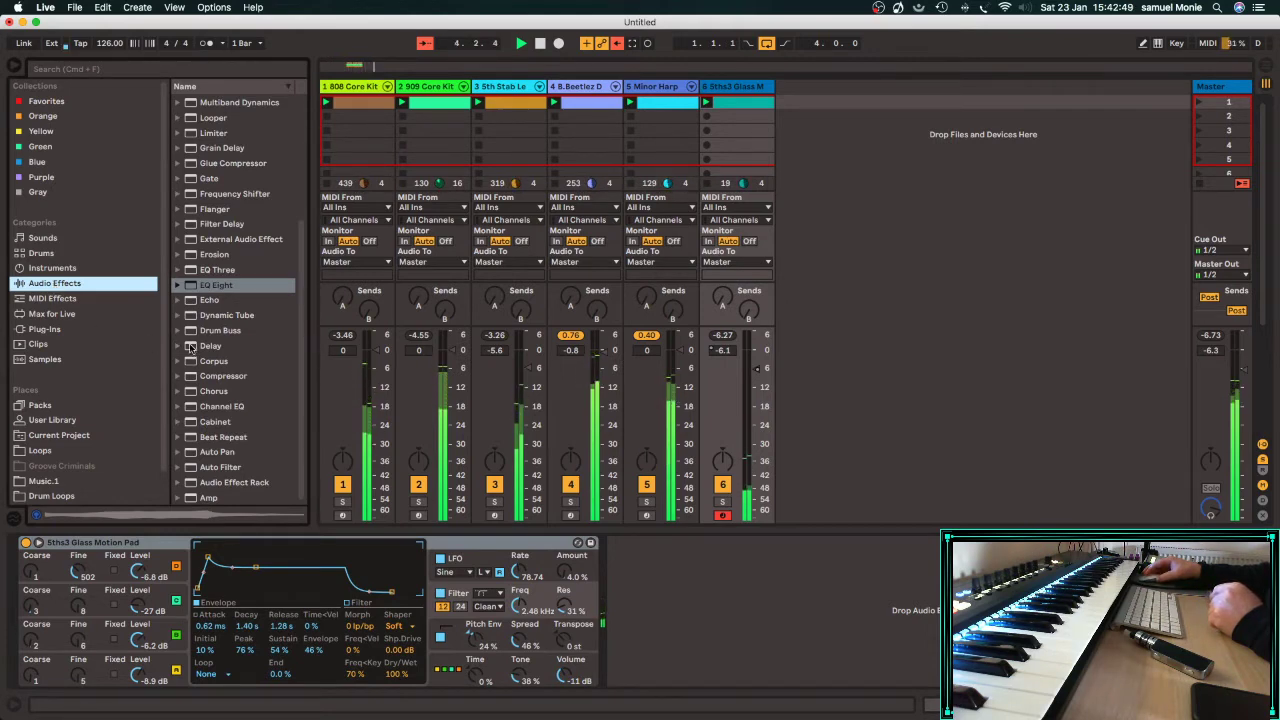
{"action": "scroll", "coordinate": [191, 347], "scroll_direction": "up", "scroll_amount": 3}
{"action": "scroll", "coordinate": [191, 347], "scroll_direction": "up", "scroll_amount": 6}
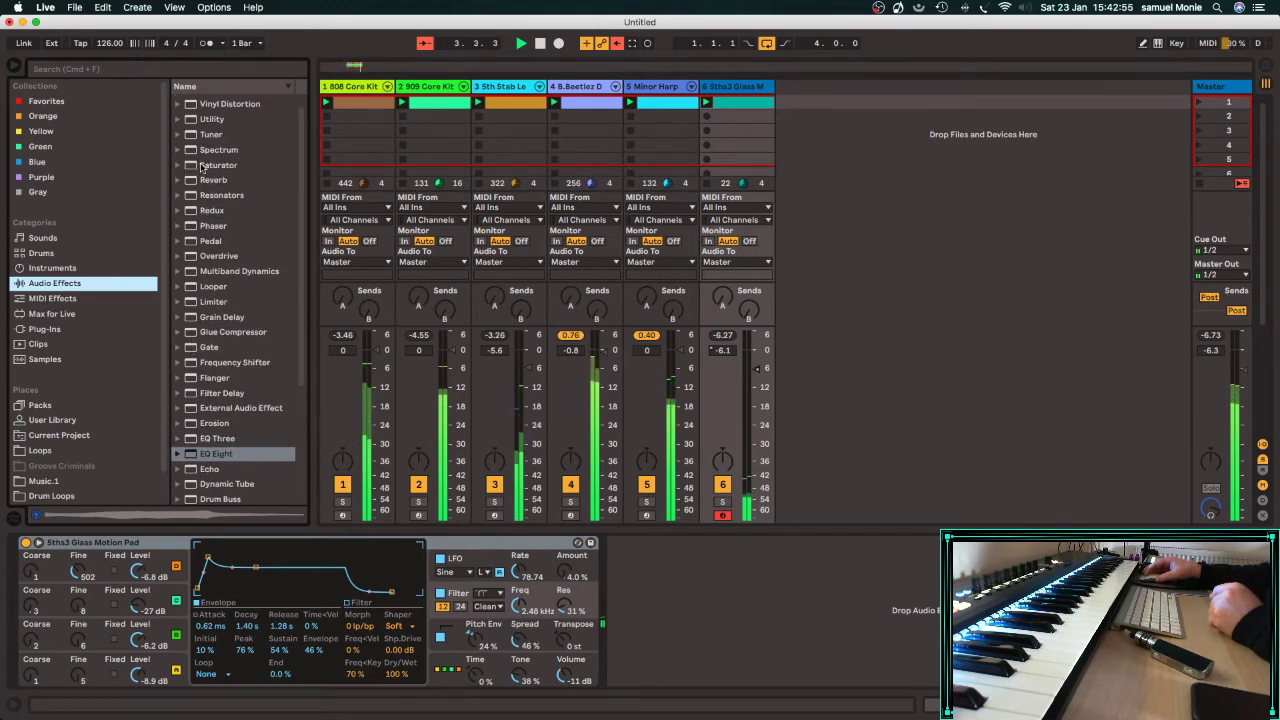
{"action": "left_click_drag", "start_coordinate": [202, 167], "coordinate": [738, 648]}
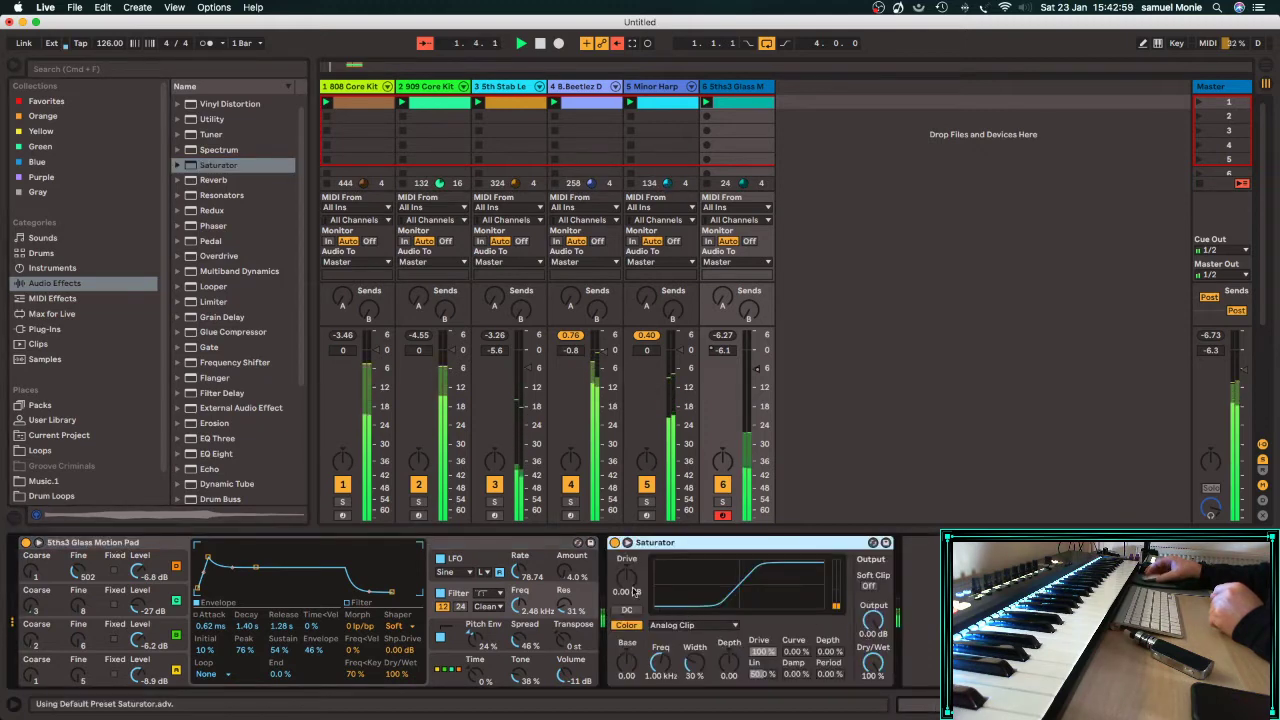
{"action": "mouse_move", "coordinate": [626, 581]}
{"action": "left_mouse_down"}
{"action": "mouse_move", "coordinate": [626, 545]}
{"action": "mouse_move", "coordinate": [626, 558]}
{"action": "left_mouse_up"}
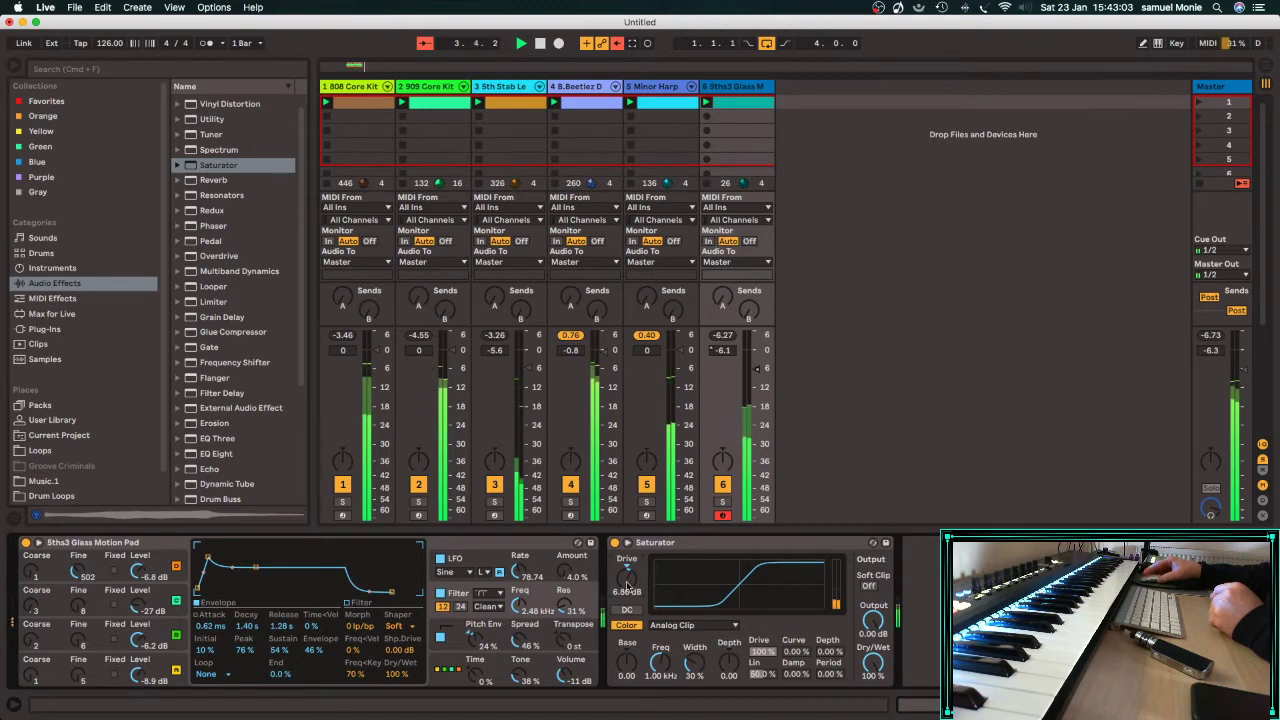
Try the Saturator's Warm Up Lows preset on track 6 with Soft Clip on.
{"action": "left_click", "coordinate": [873, 543]}
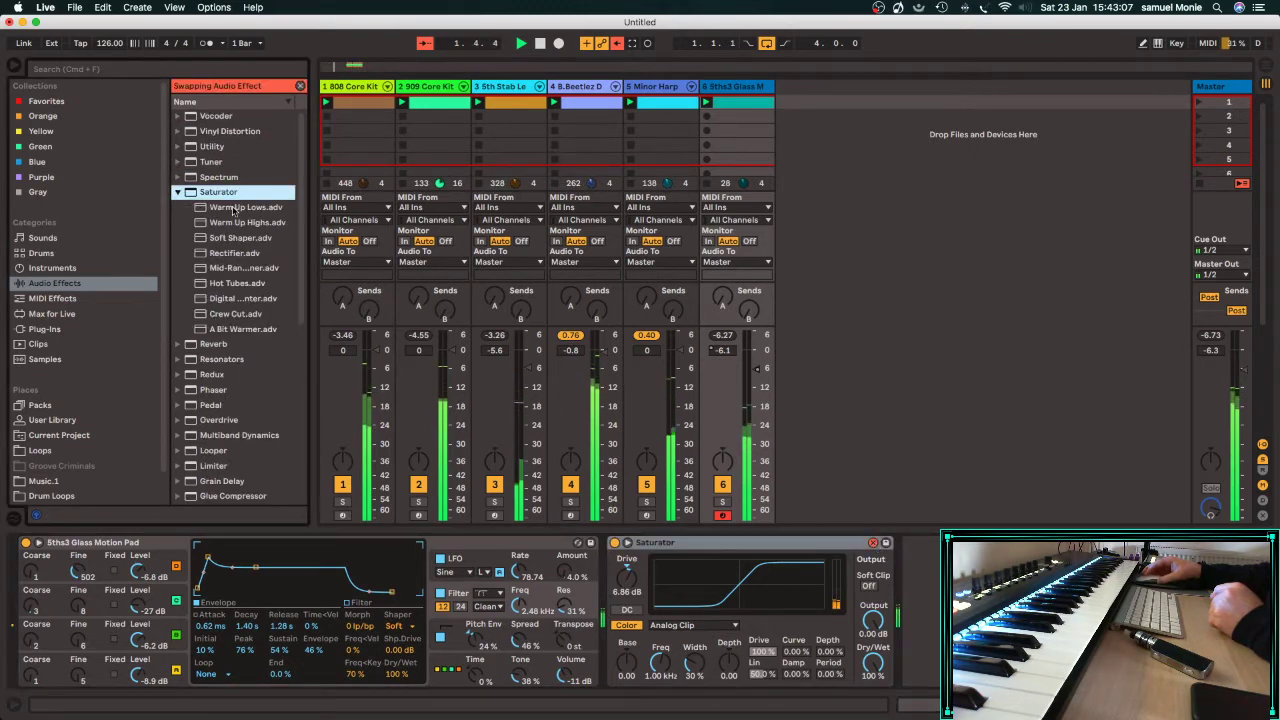
{"action": "double_click", "coordinate": [233, 208]}
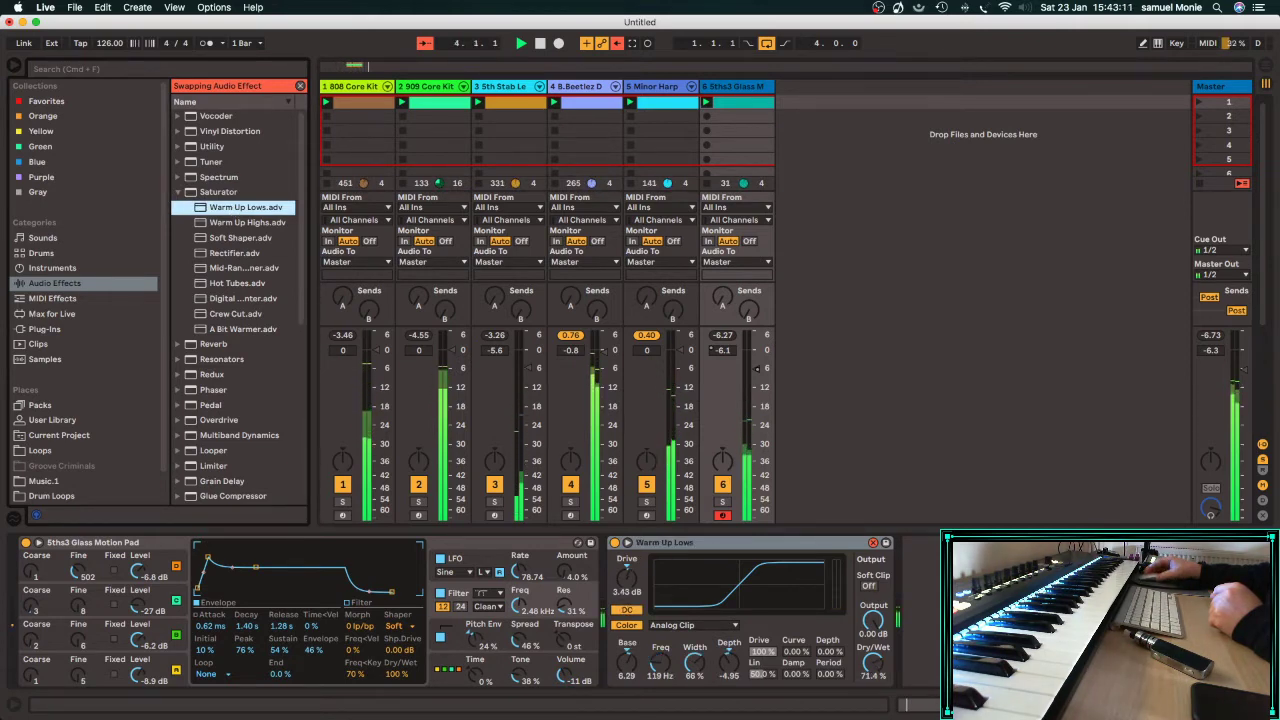
{"action": "left_click", "coordinate": [870, 587]}
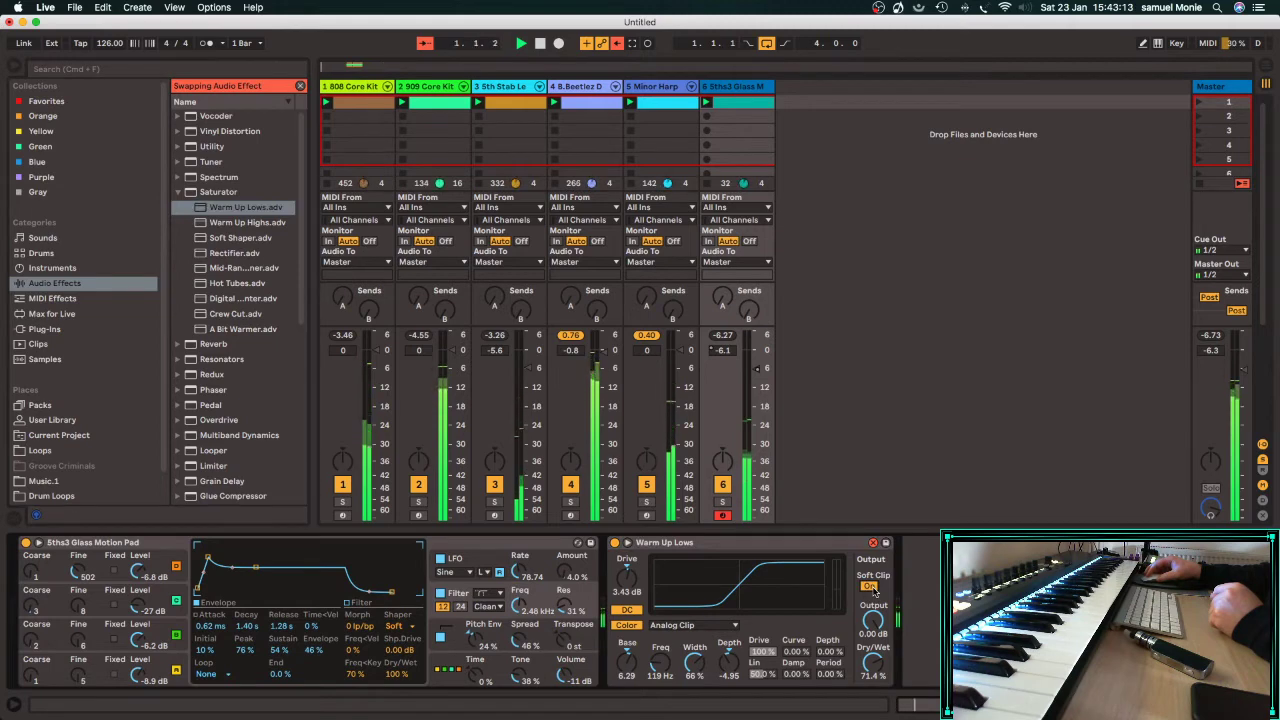
Swap the Saturator to the Warm Up Highs preset with Drive 7.43 dB, Base -10.9 and Freq 4.91 kHz.
{"action": "double_click", "coordinate": [220, 224]}
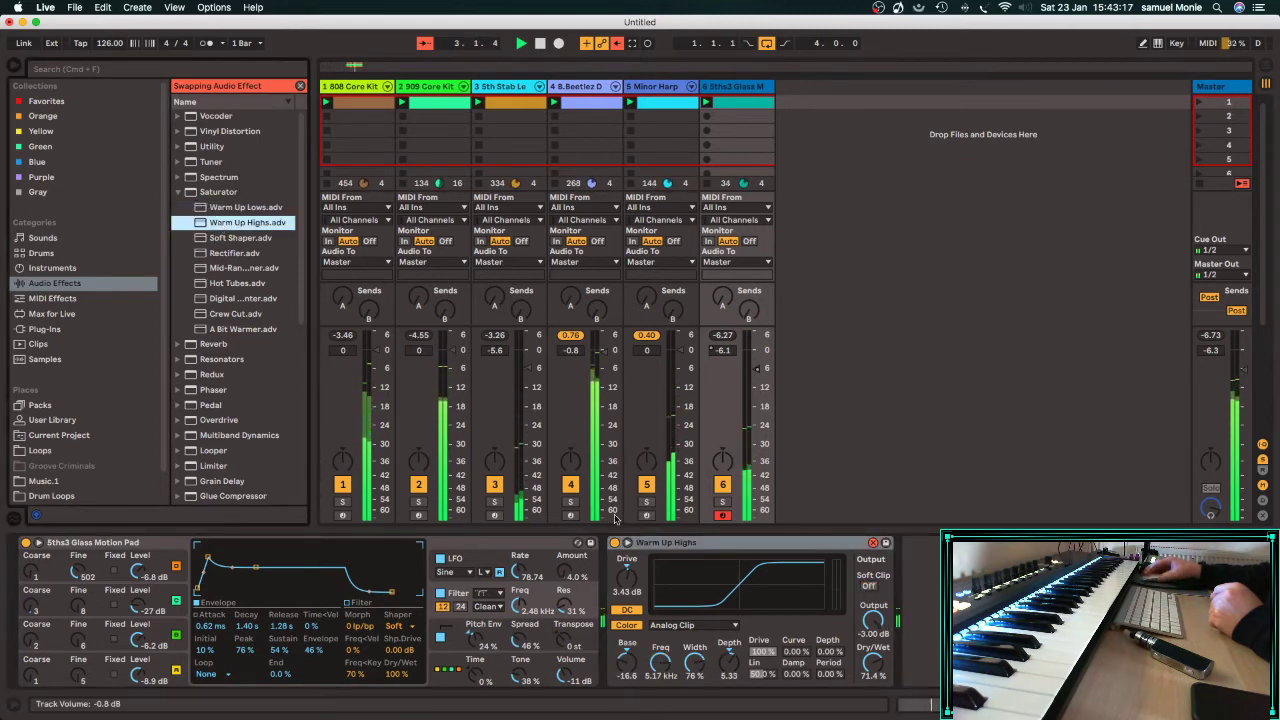
{"action": "left_click_drag", "start_coordinate": [627, 579], "coordinate": [627, 568]}
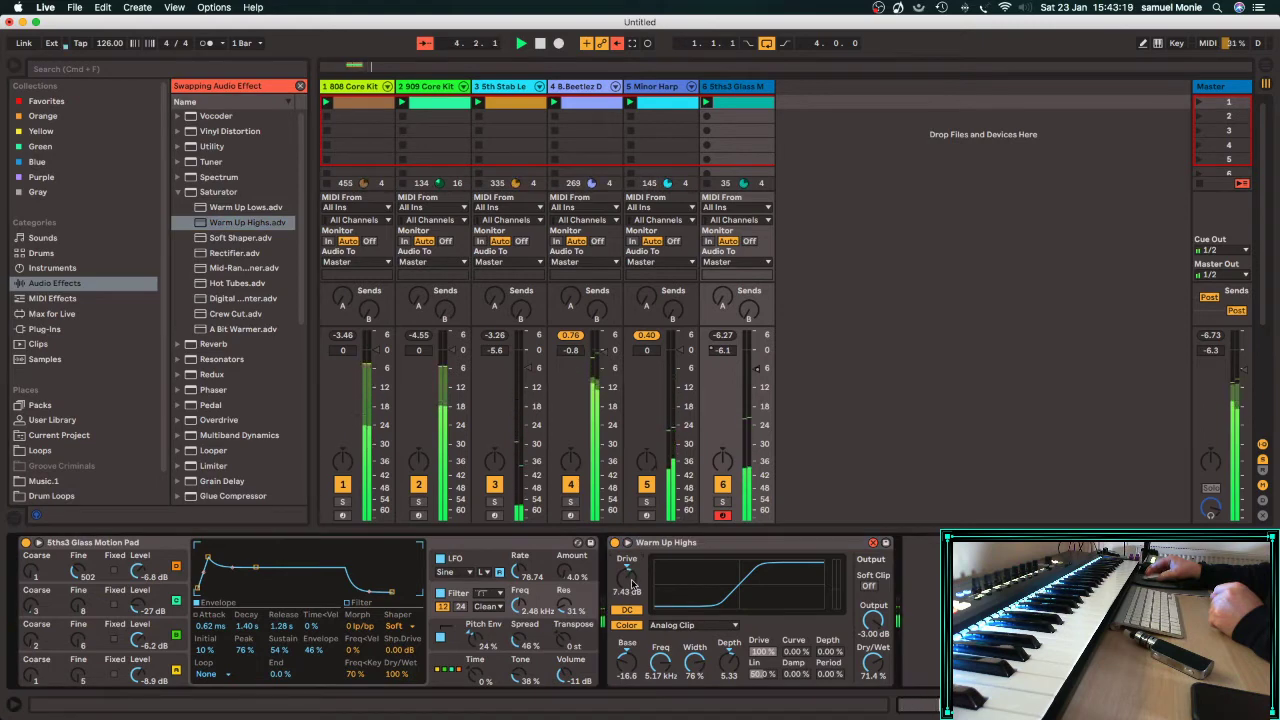
{"action": "mouse_move", "coordinate": [624, 663]}
{"action": "left_mouse_down"}
{"action": "mouse_move", "coordinate": [624, 625]}
{"action": "mouse_move", "coordinate": [624, 655]}
{"action": "left_mouse_up"}
Set the Saturator to Soft Sine with Base -19.4 and Output -2.00 dB, and lower track 6's volume to -9.7 dB.
{"action": "left_click", "coordinate": [682, 626]}
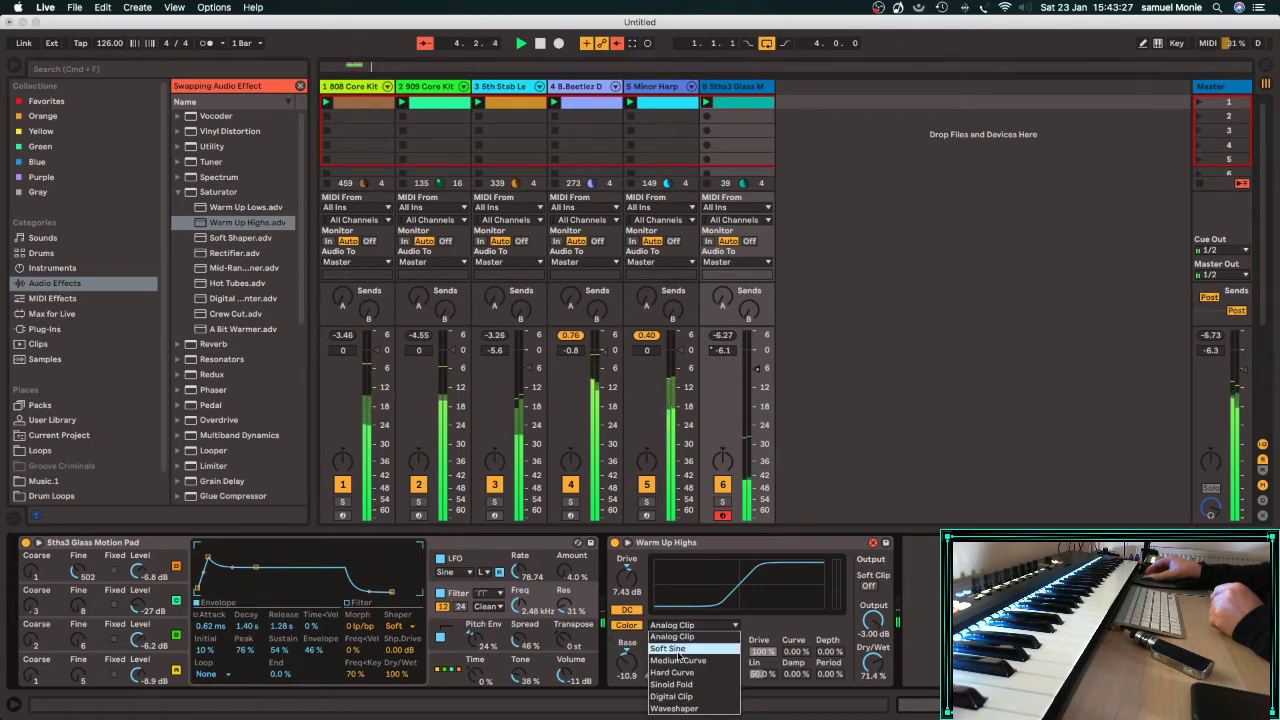
{"action": "left_click", "coordinate": [670, 648]}
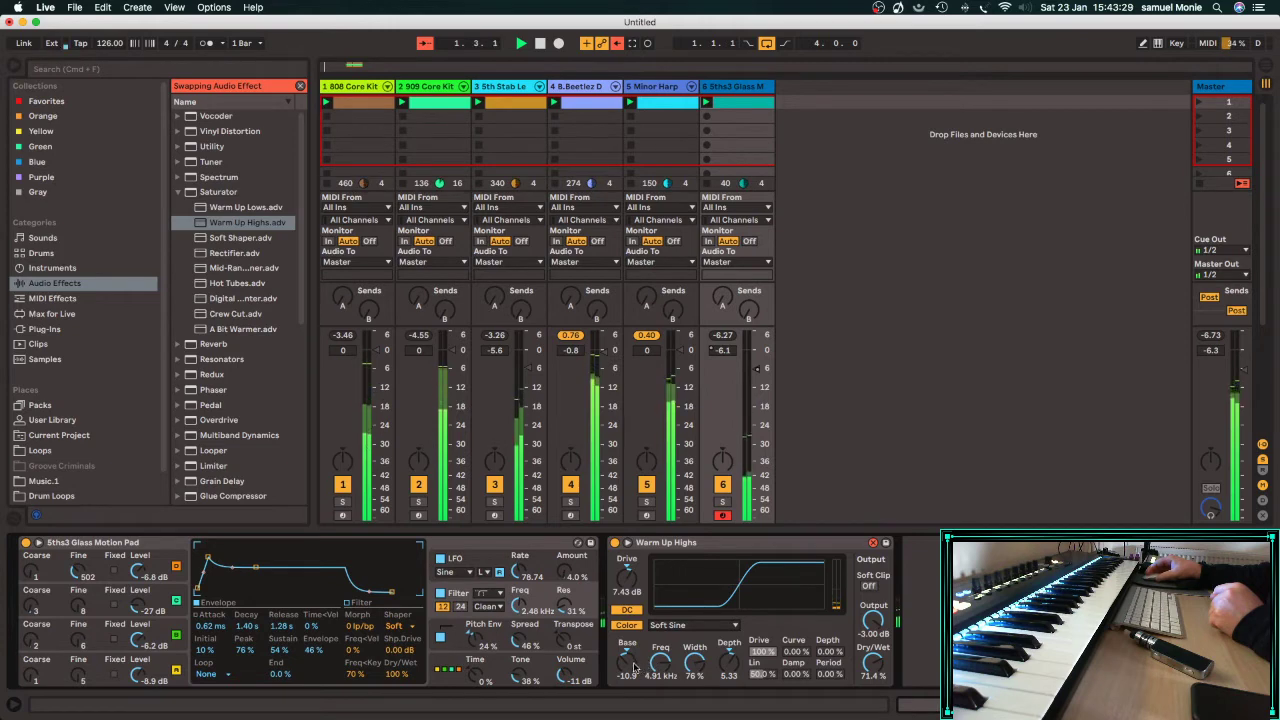
{"action": "left_click_drag", "start_coordinate": [626, 660], "coordinate": [626, 648]}
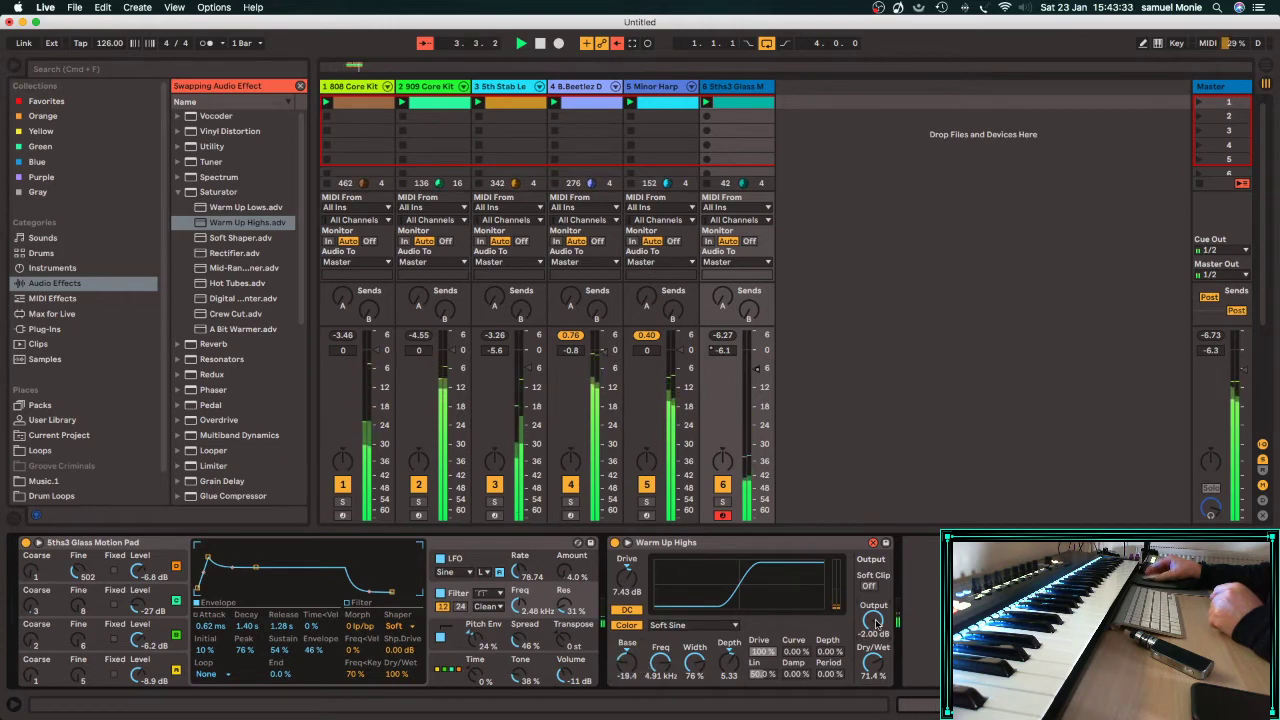
{"action": "left_click_drag", "start_coordinate": [755, 370], "coordinate": [755, 375]}
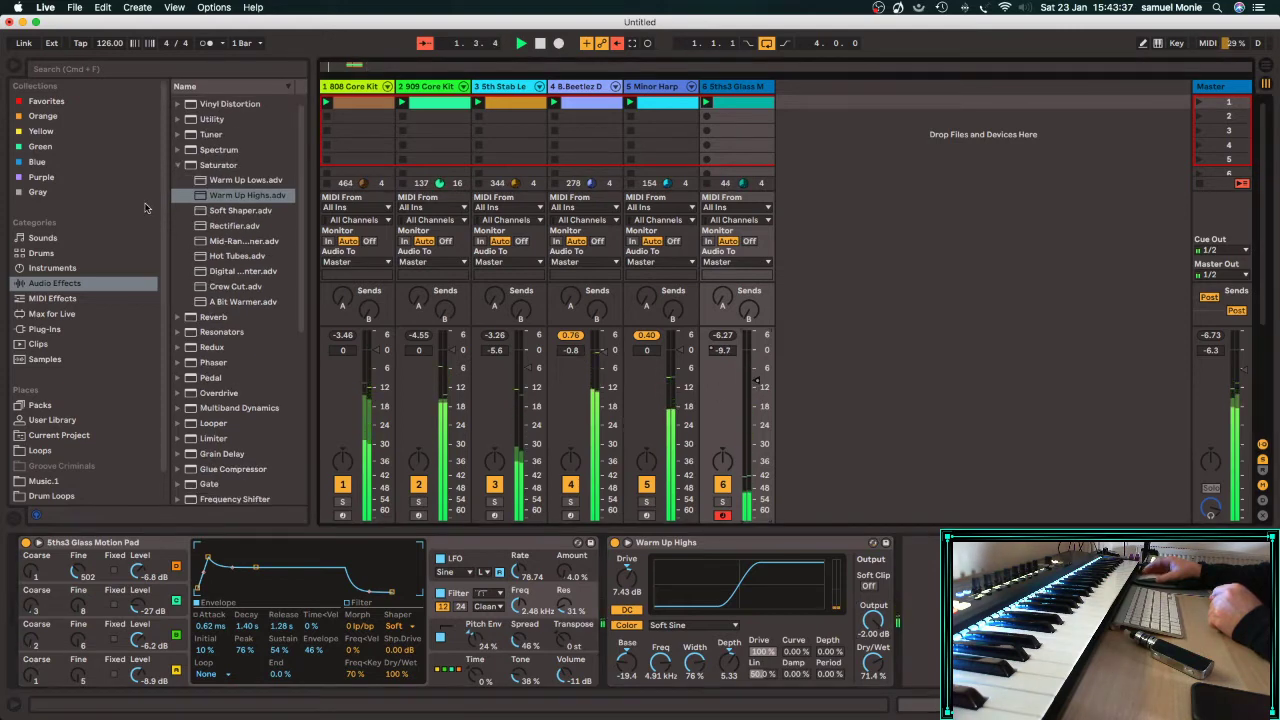
Add the Pedal effect's Synth Lead preset after the Saturator on track 6.
{"action": "left_click", "coordinate": [177, 165]}
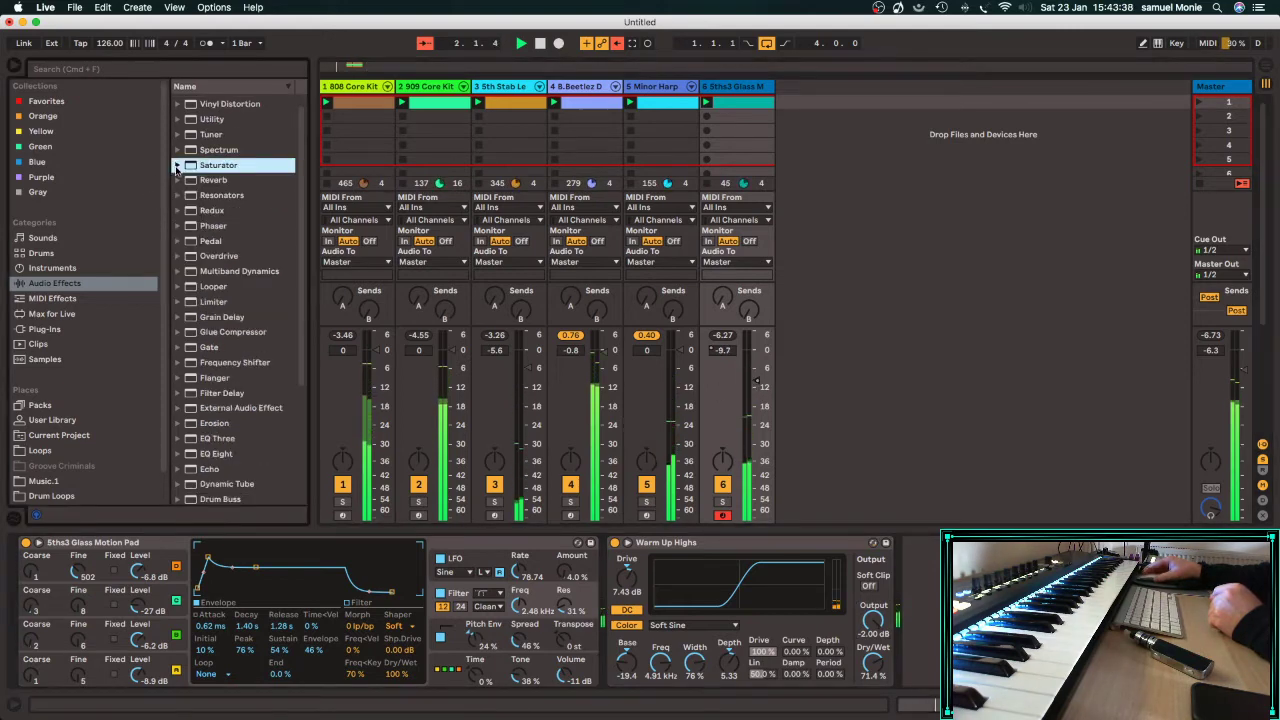
{"action": "left_click", "coordinate": [178, 241]}
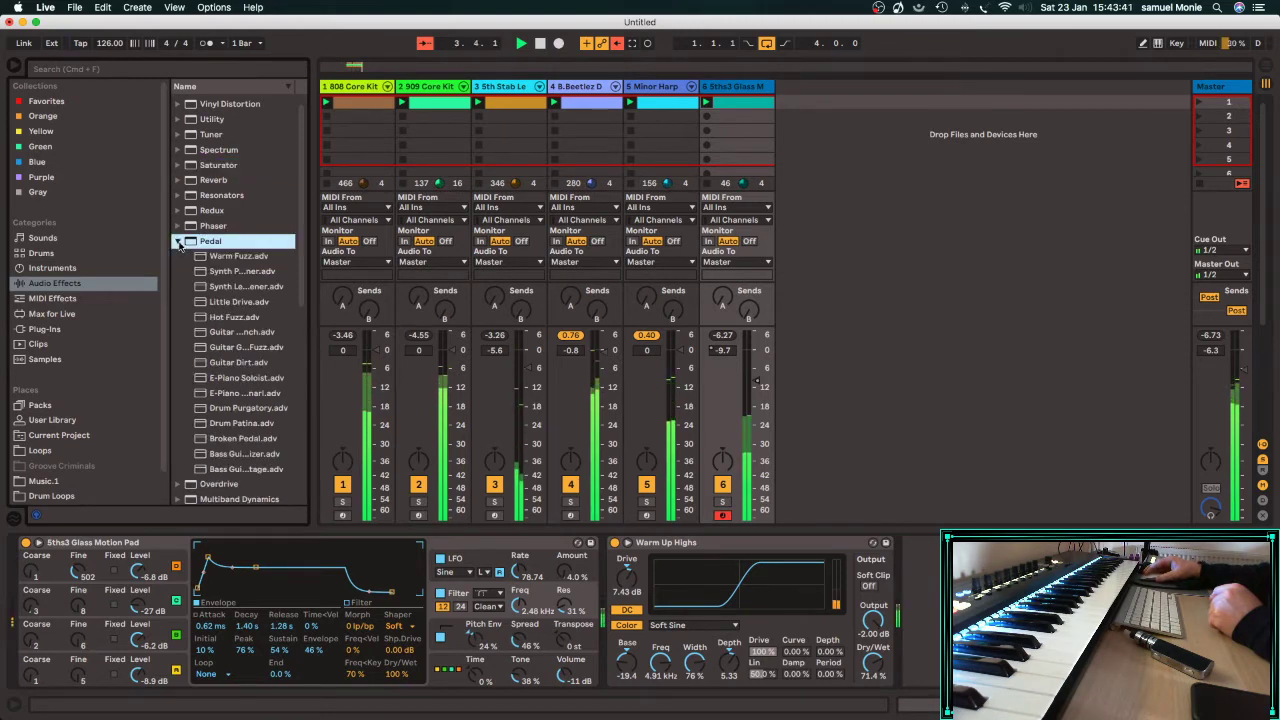
{"action": "left_click", "coordinate": [200, 287]}
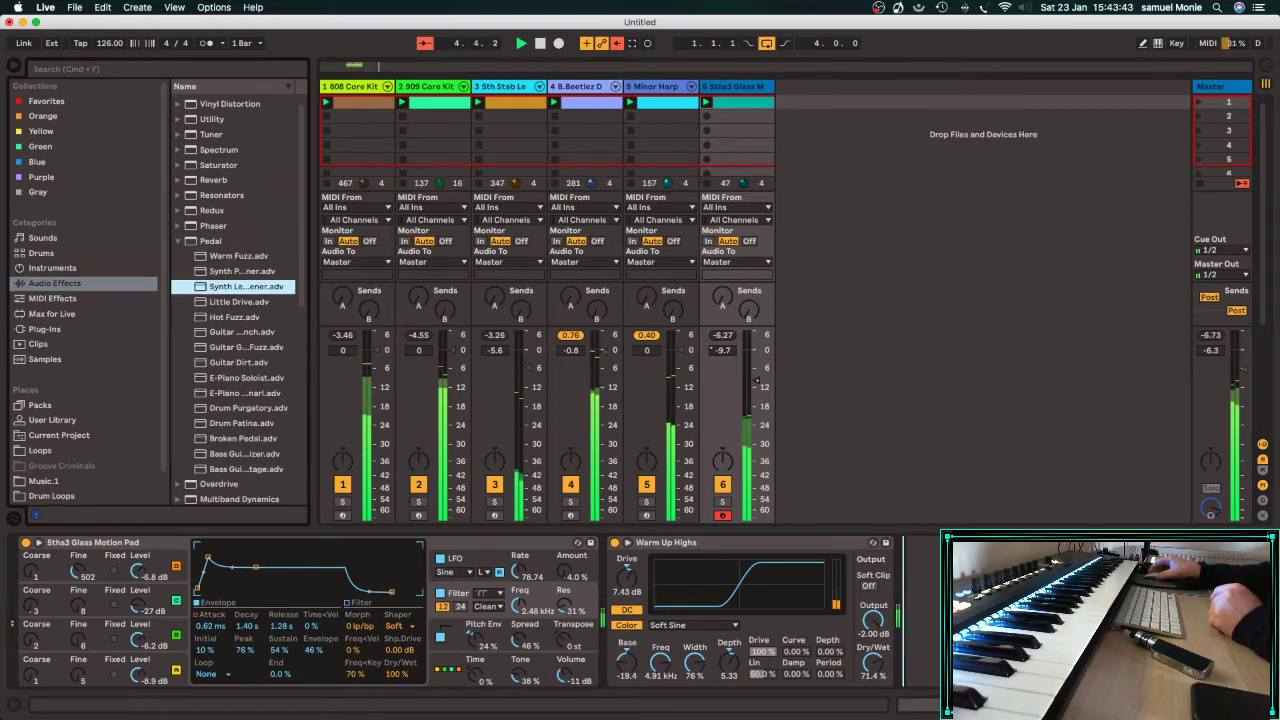
{"action": "left_click_drag", "start_coordinate": [240, 287], "coordinate": [980, 612]}
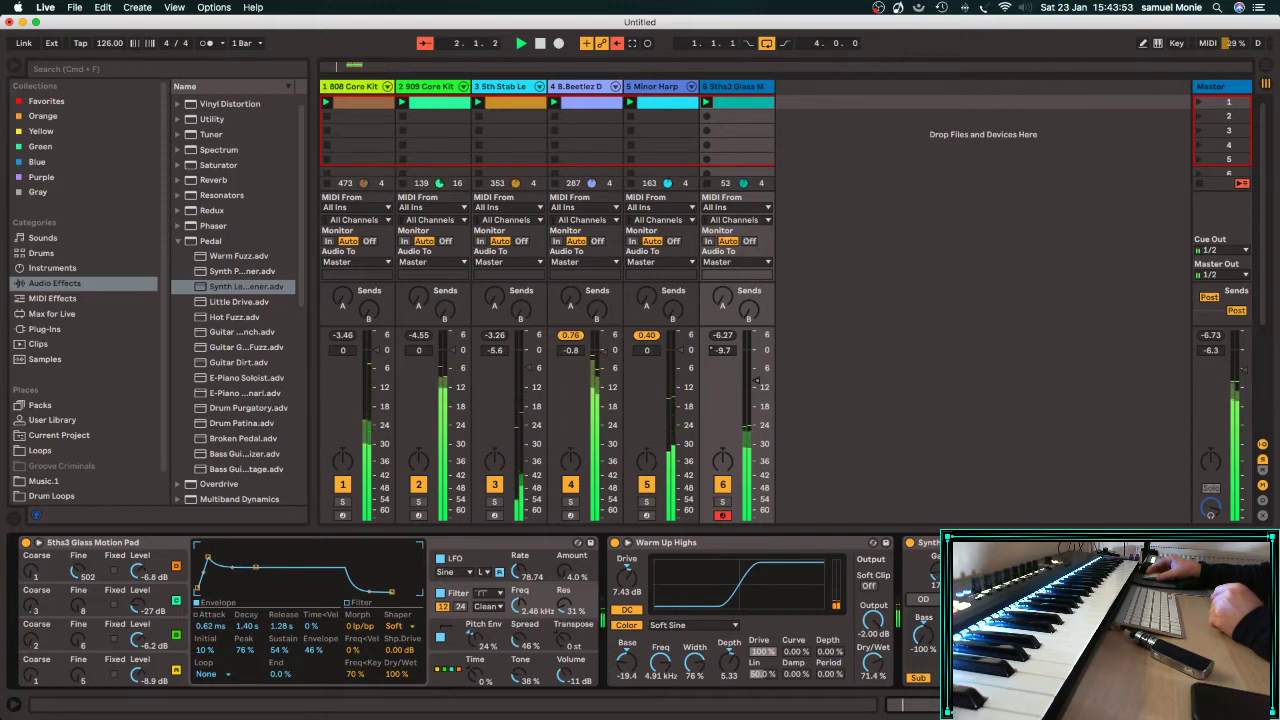
Set track 6's Pedal to OD mode with Gain 23 % and Bass 4.8 %, keeping Sub on.
{"action": "left_click", "coordinate": [927, 602]}
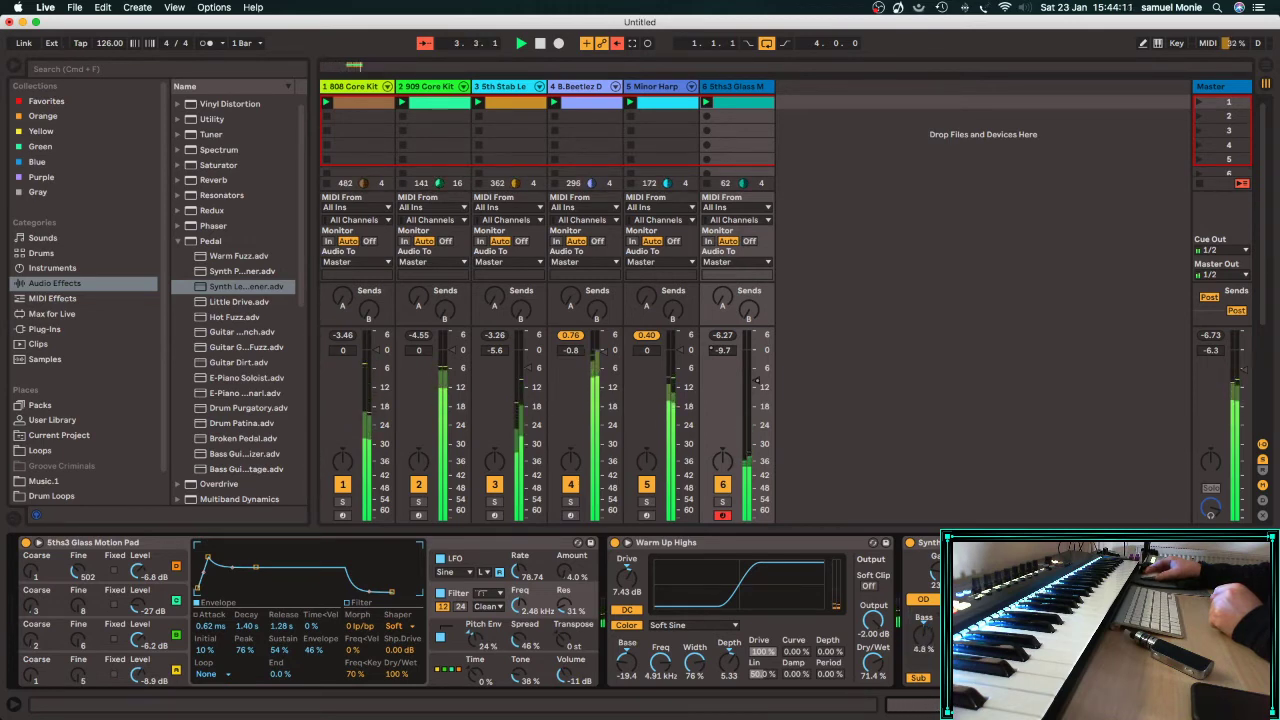
{"action": "left_click", "coordinate": [912, 680]}
{"action": "left_click", "coordinate": [915, 679]}
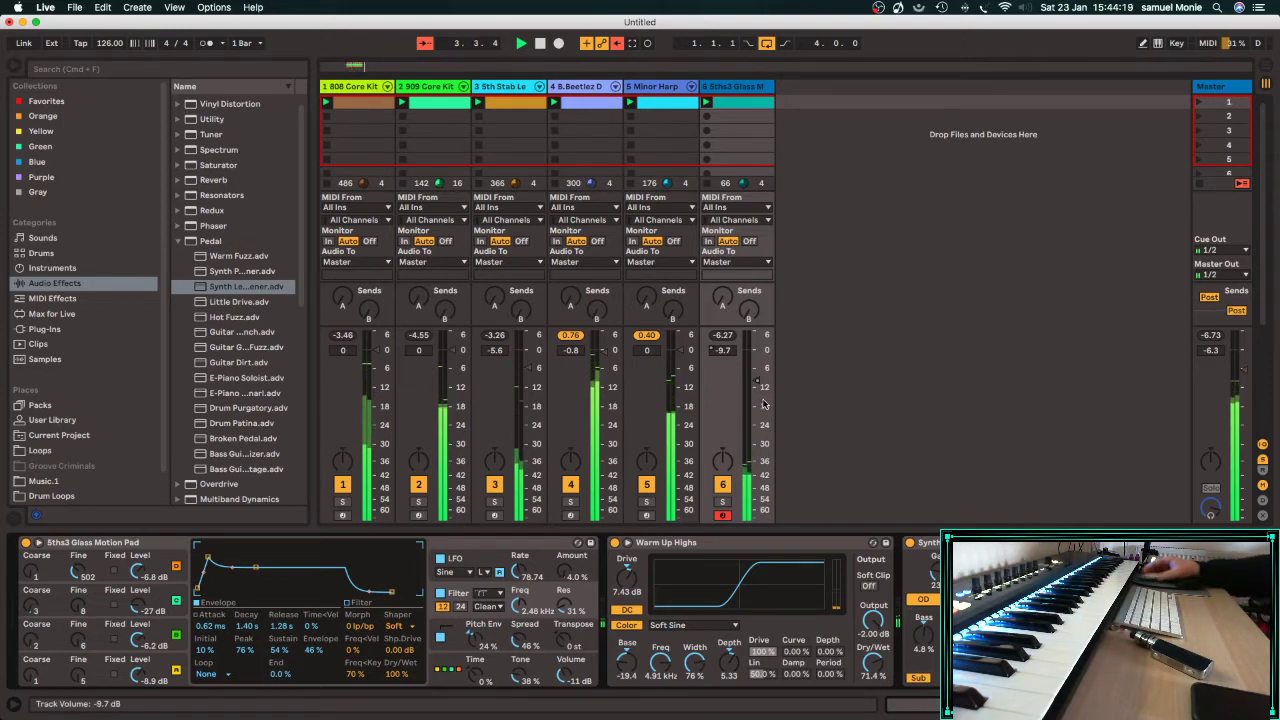
Add a Delay effect at the end of track 6's device chain.
{"action": "left_click", "coordinate": [178, 244]}
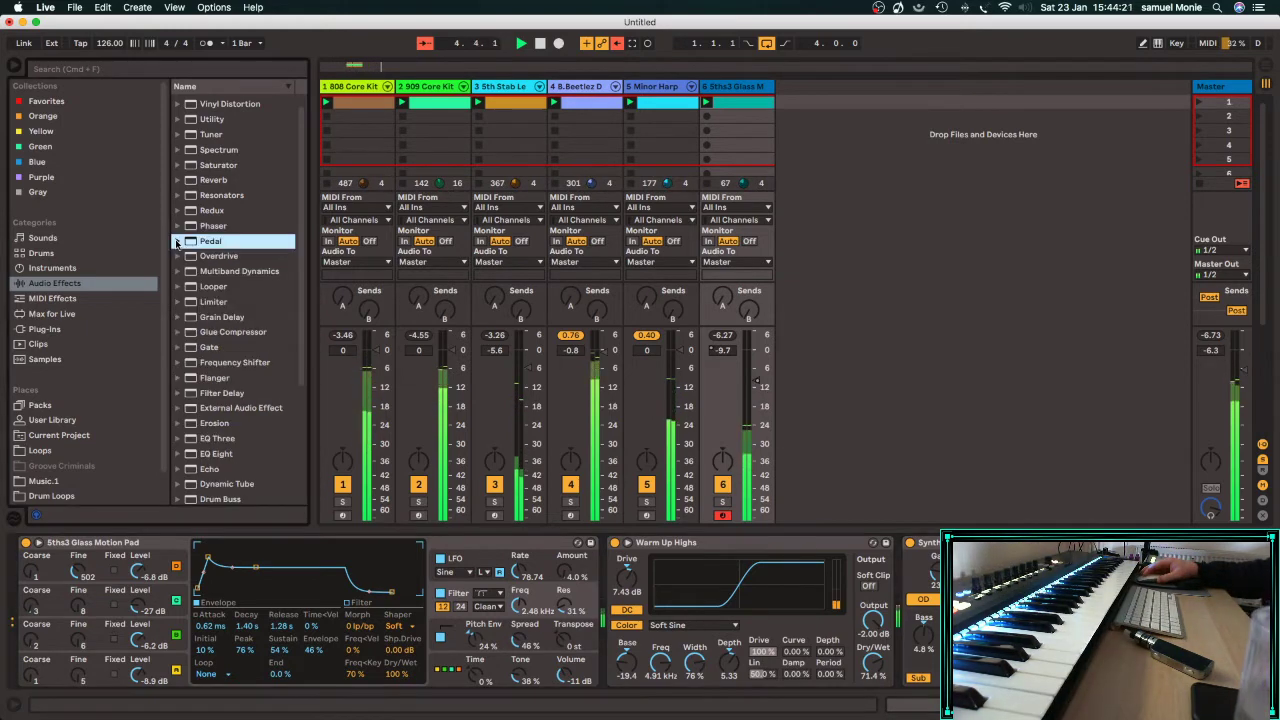
{"action": "scroll", "coordinate": [212, 400], "scroll_direction": "down", "scroll_amount": 2}
{"action": "scroll", "coordinate": [211, 400], "scroll_direction": "down", "scroll_amount": 5}
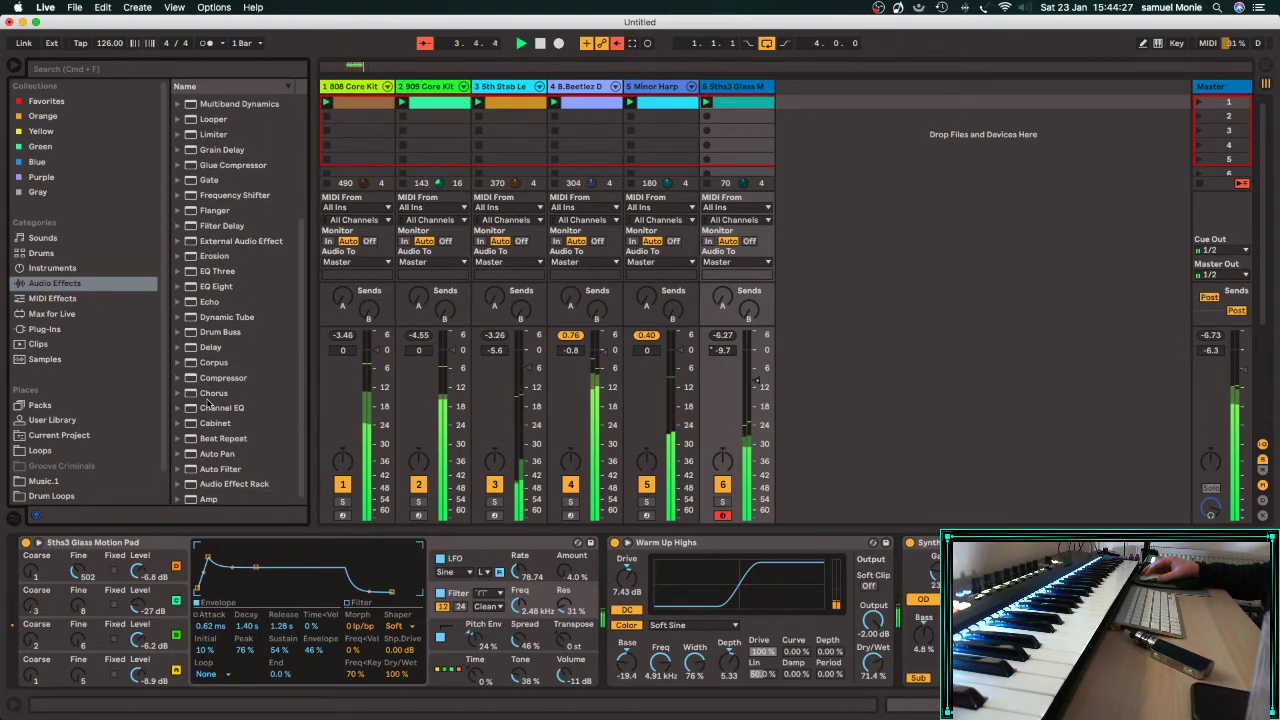
{"action": "left_click", "coordinate": [209, 348]}
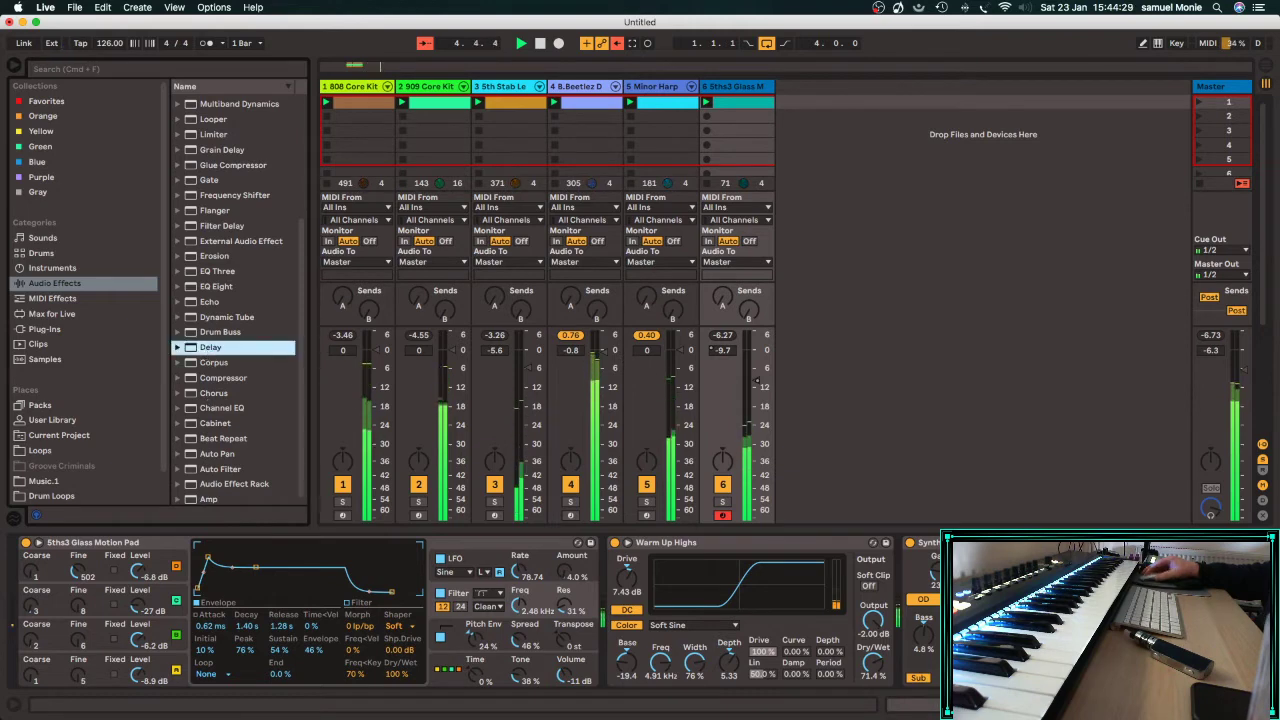
{"action": "key", "text": "Return"}
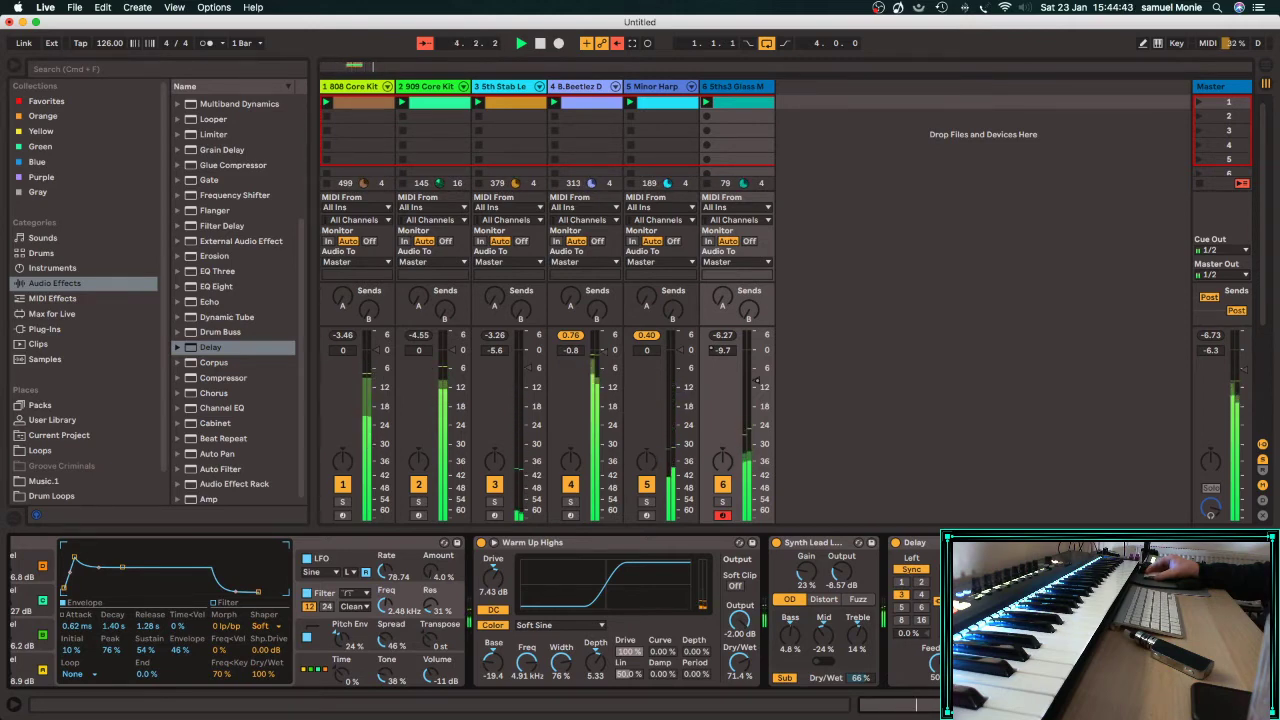
Solo track 6, compare it with the Saturator and Pedal bypassed, and set the Pedal's Gain to 18 % and Output to -12.4 dB.
{"action": "left_click", "coordinate": [723, 502]}
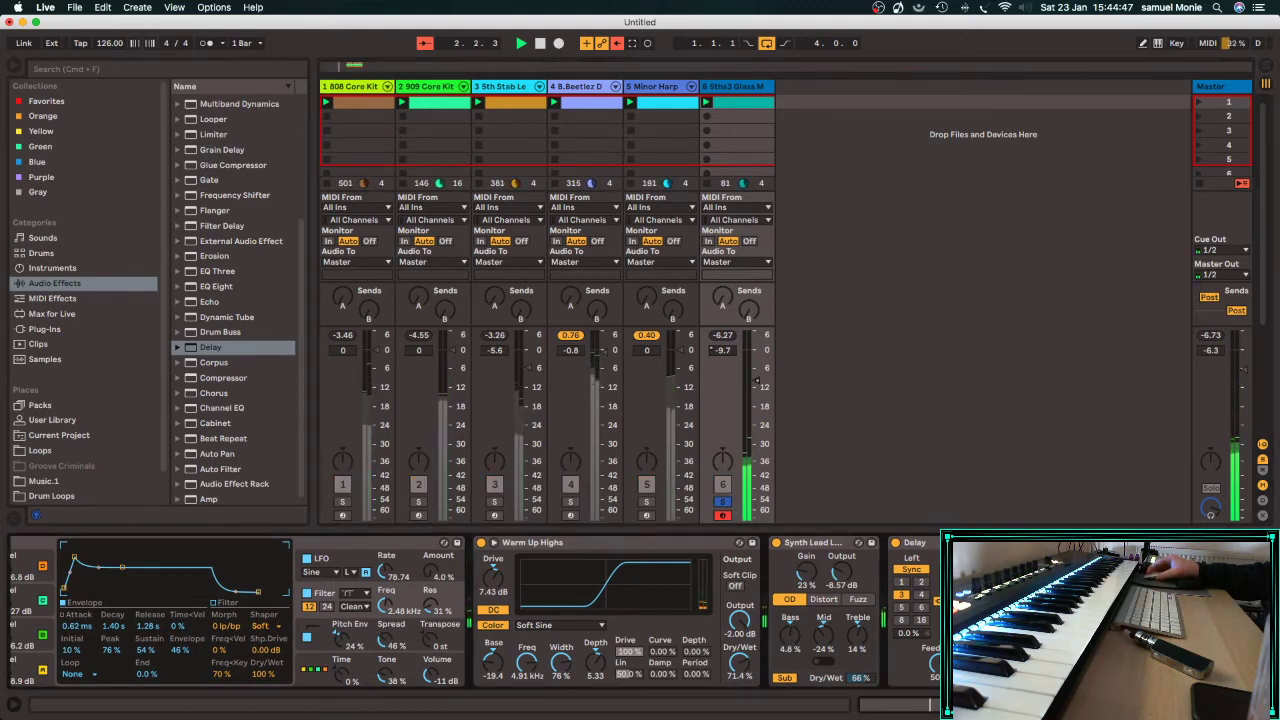
{"action": "left_click", "coordinate": [480, 543]}
{"action": "left_click", "coordinate": [480, 543]}
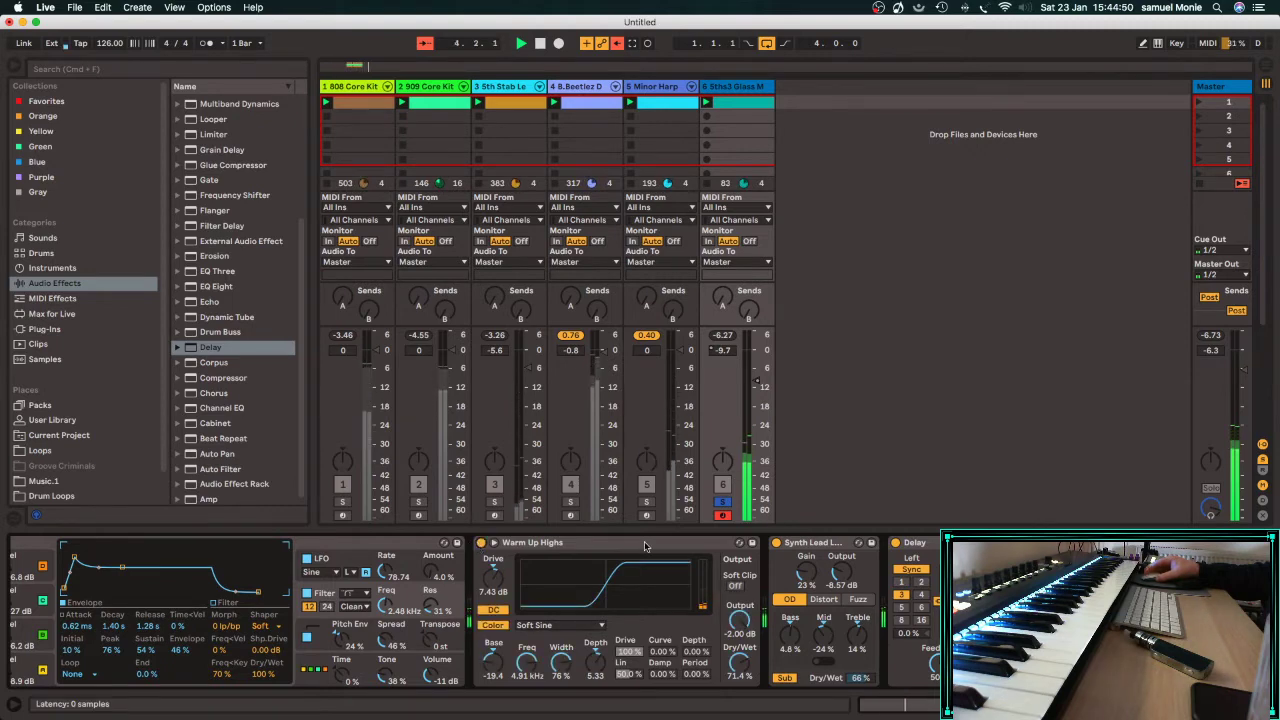
{"action": "left_click", "coordinate": [777, 543]}
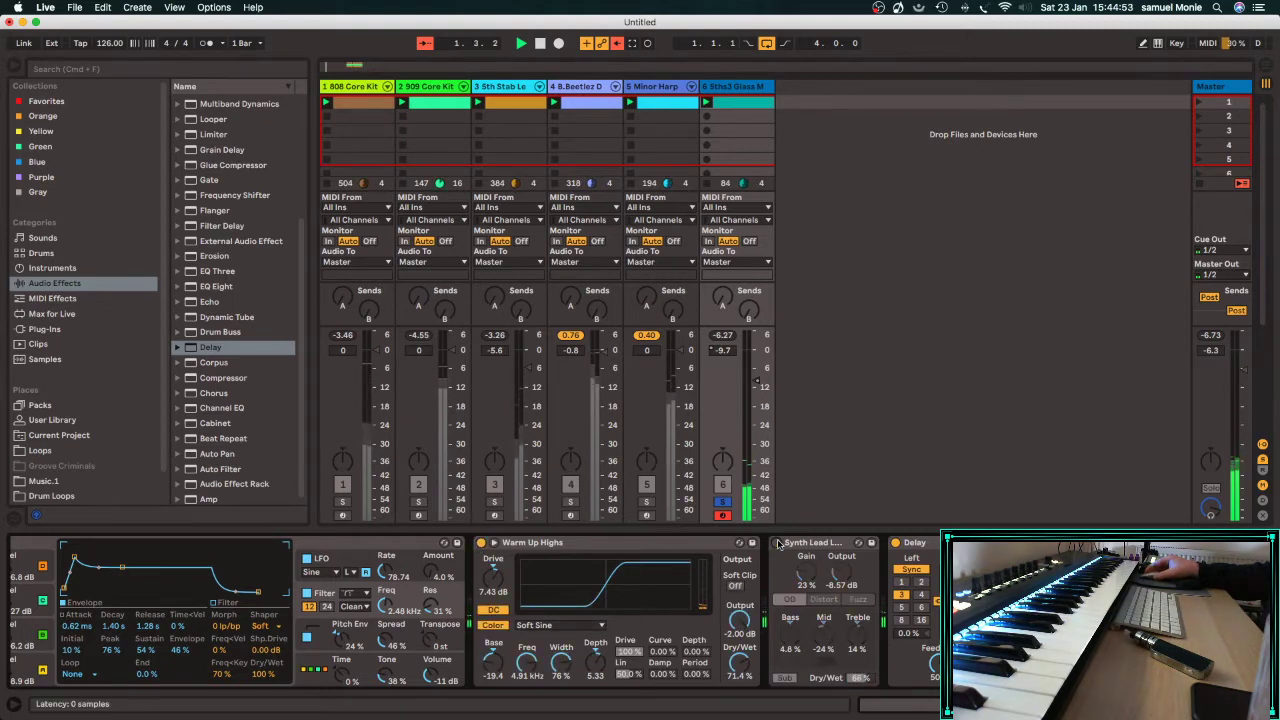
{"action": "left_click", "coordinate": [777, 543]}
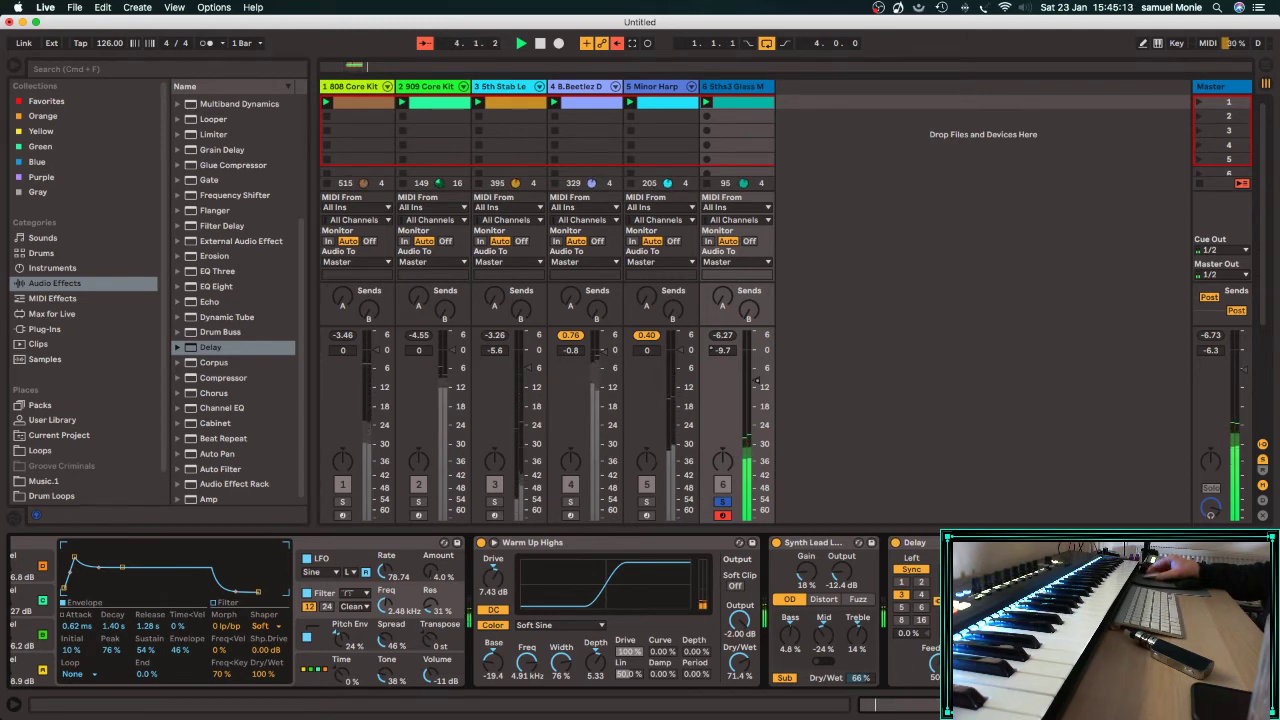
Set track 6's synced Delay time to 4, unsolo the track and set its volume to -7.4 dB.
{"action": "left_click", "coordinate": [900, 582]}
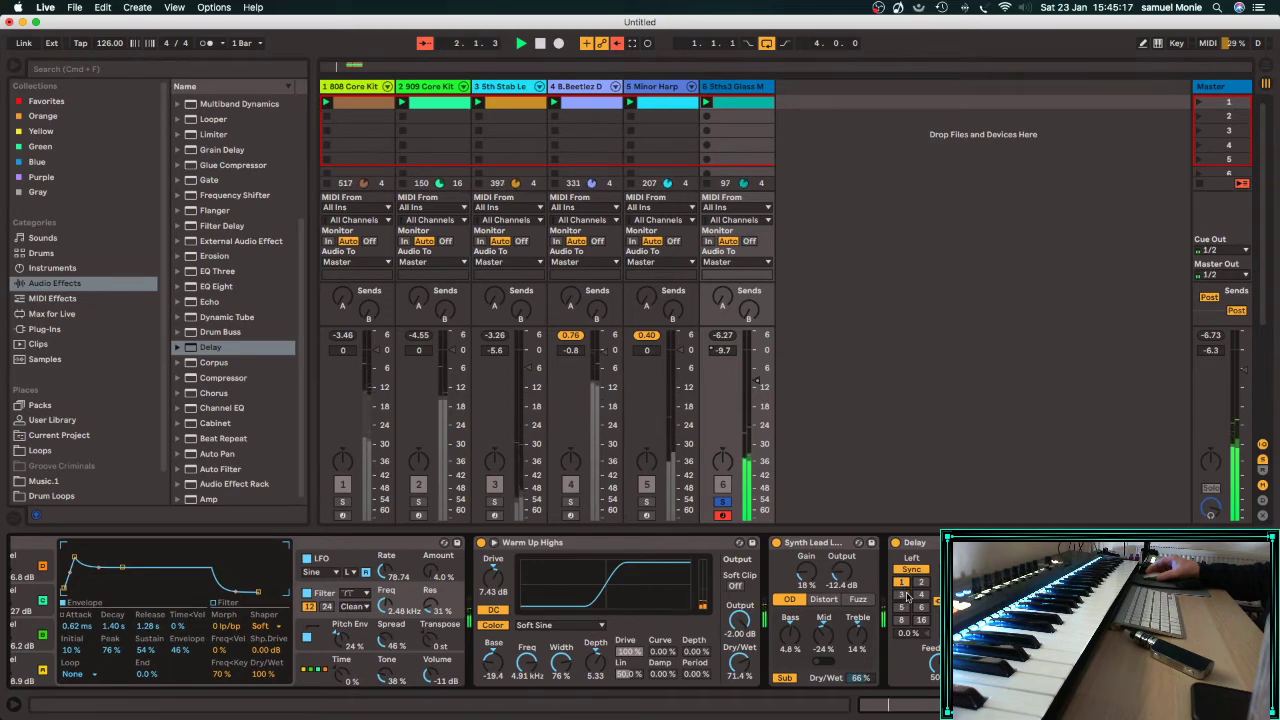
{"action": "left_click", "coordinate": [901, 620]}
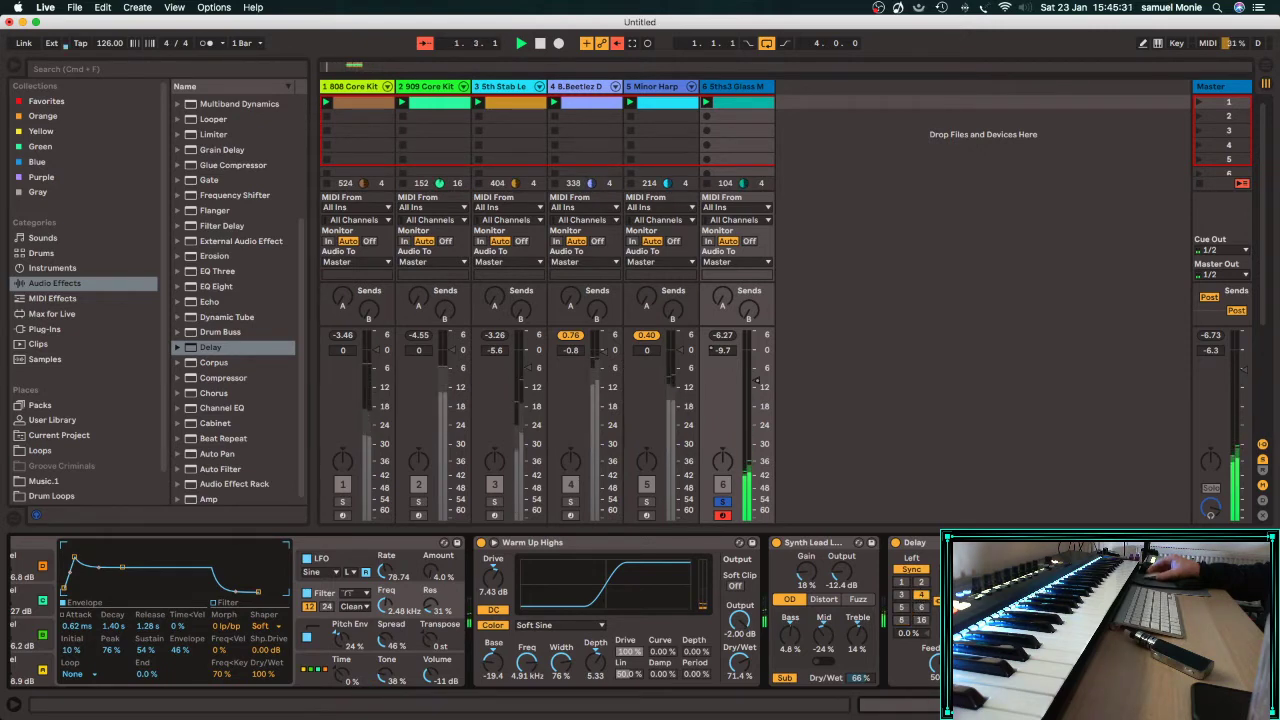
{"action": "left_click", "coordinate": [727, 501]}
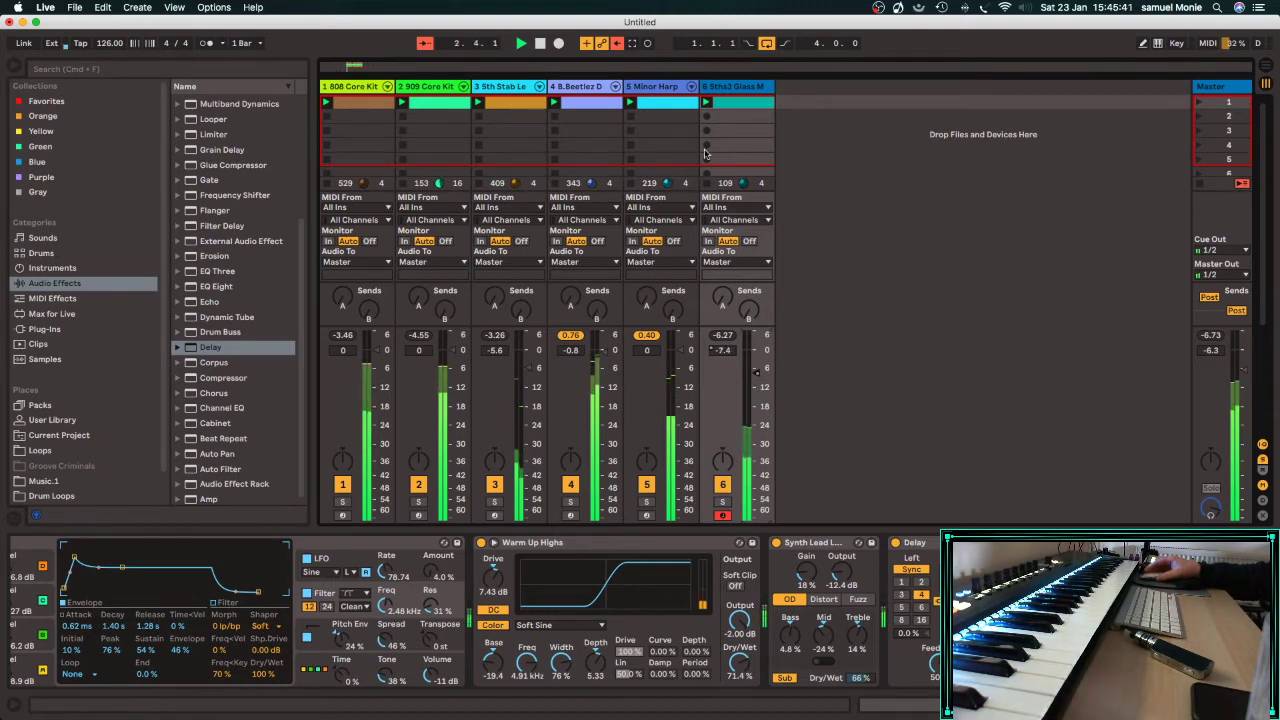
Extend the loop length of track 6's Glass Motion Pad clip to 2 bars and close the clip editor.
{"action": "left_click", "coordinate": [728, 102]}
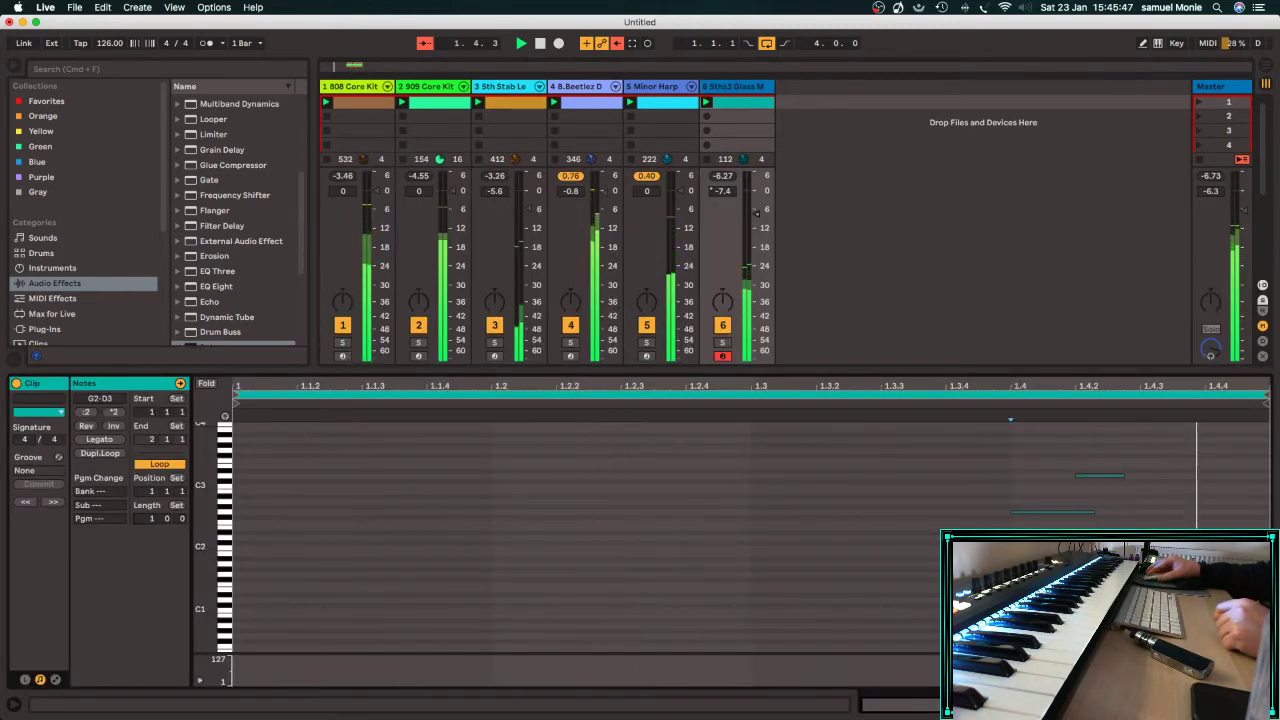
{"action": "left_click_drag", "start_coordinate": [148, 520], "coordinate": [148, 508]}
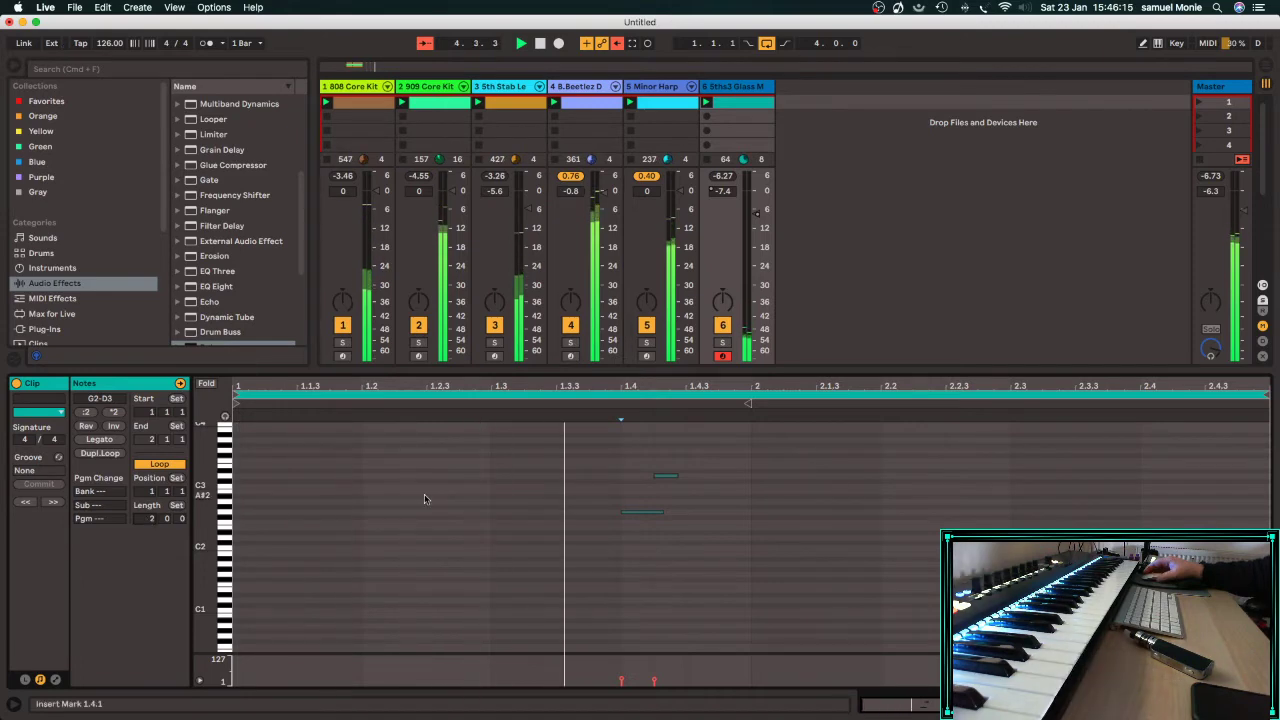
{"action": "key", "text": "super+alt+l"}
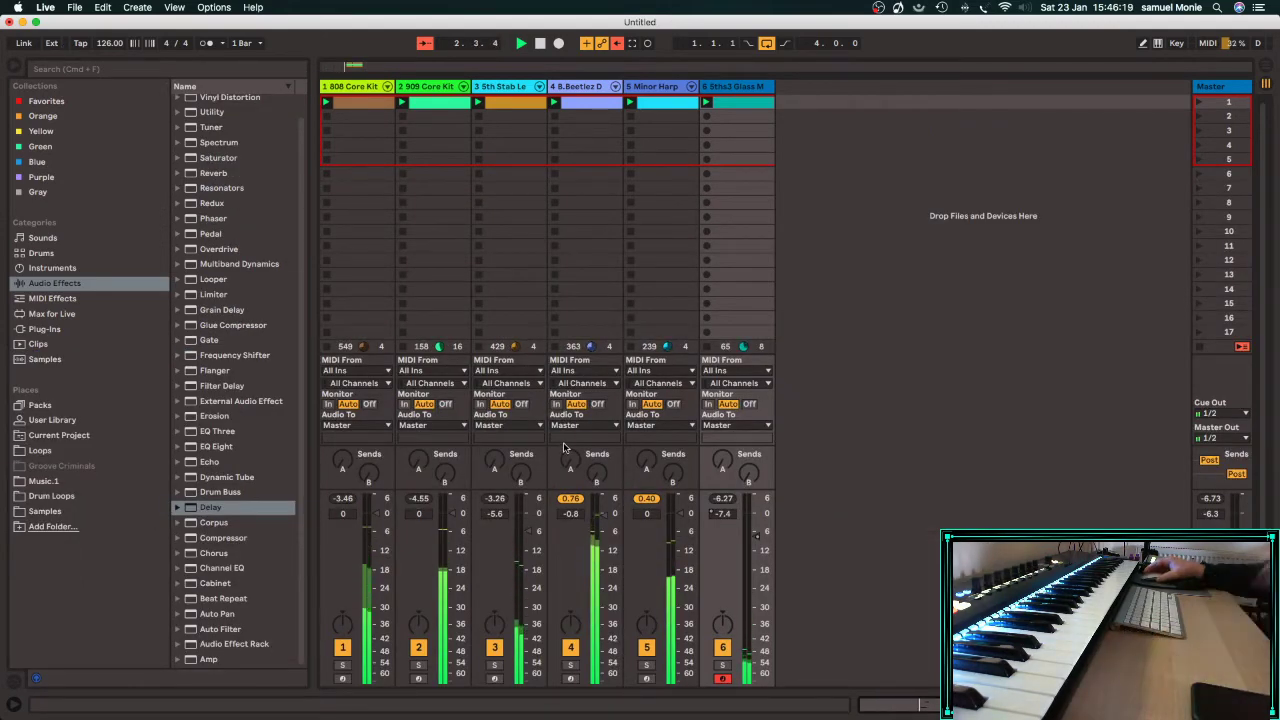
Load Daemonic Pad onto a new armed track 7, with Tremolo Rate 21, Tremolo Amount -48 dB and Chorus 95.
{"action": "left_click", "coordinate": [52, 314]}
{"action": "left_click", "coordinate": [52, 268]}
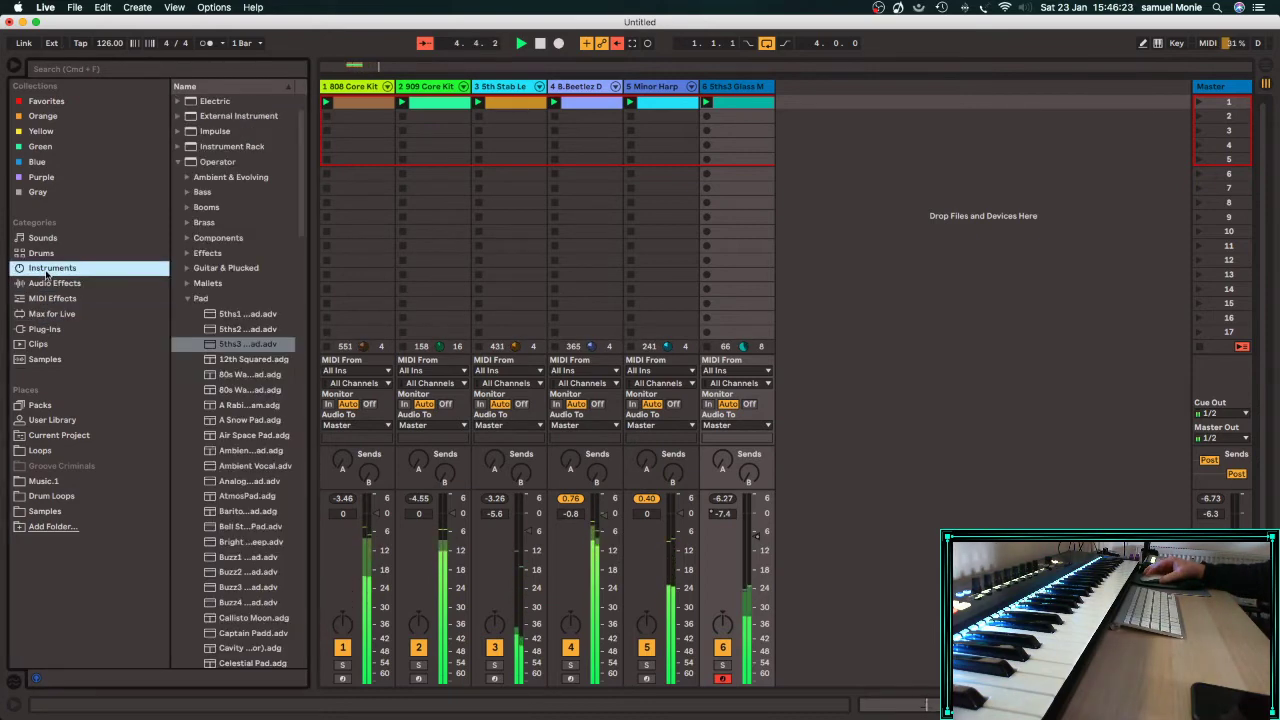
{"action": "scroll", "coordinate": [250, 400], "scroll_direction": "down", "scroll_amount": 10}
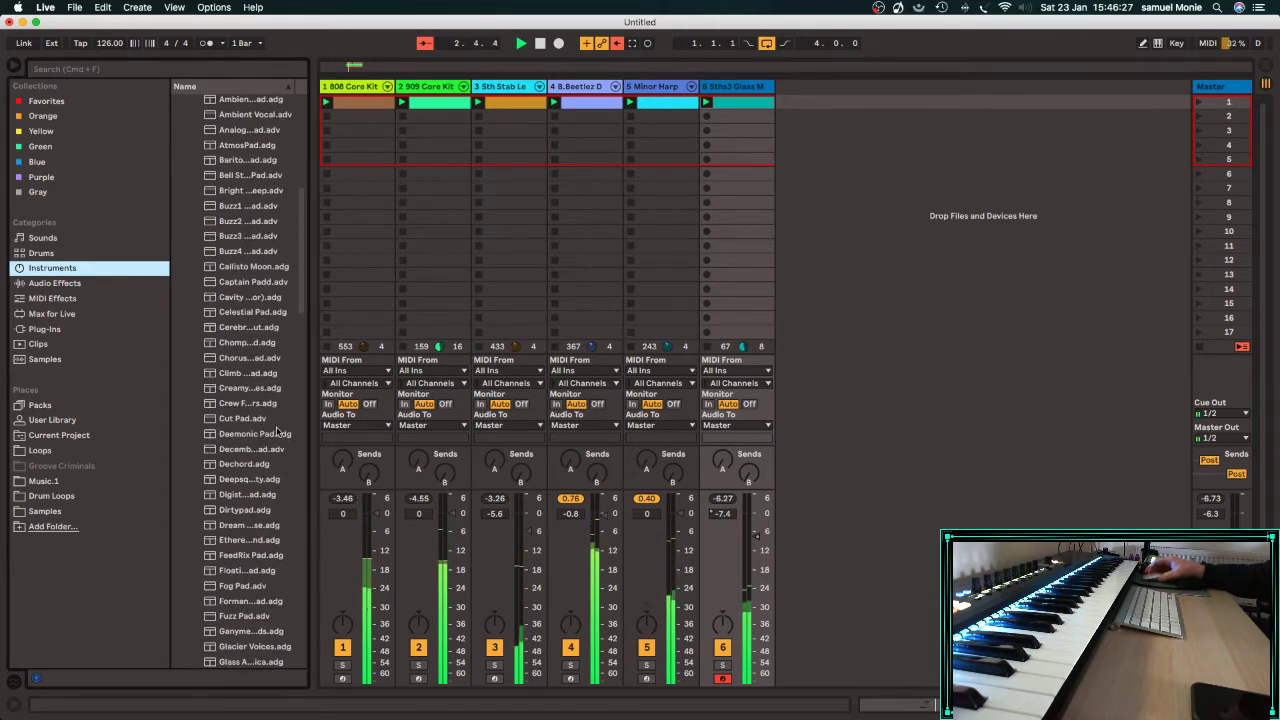
{"action": "left_click_drag", "start_coordinate": [258, 434], "coordinate": [895, 338]}
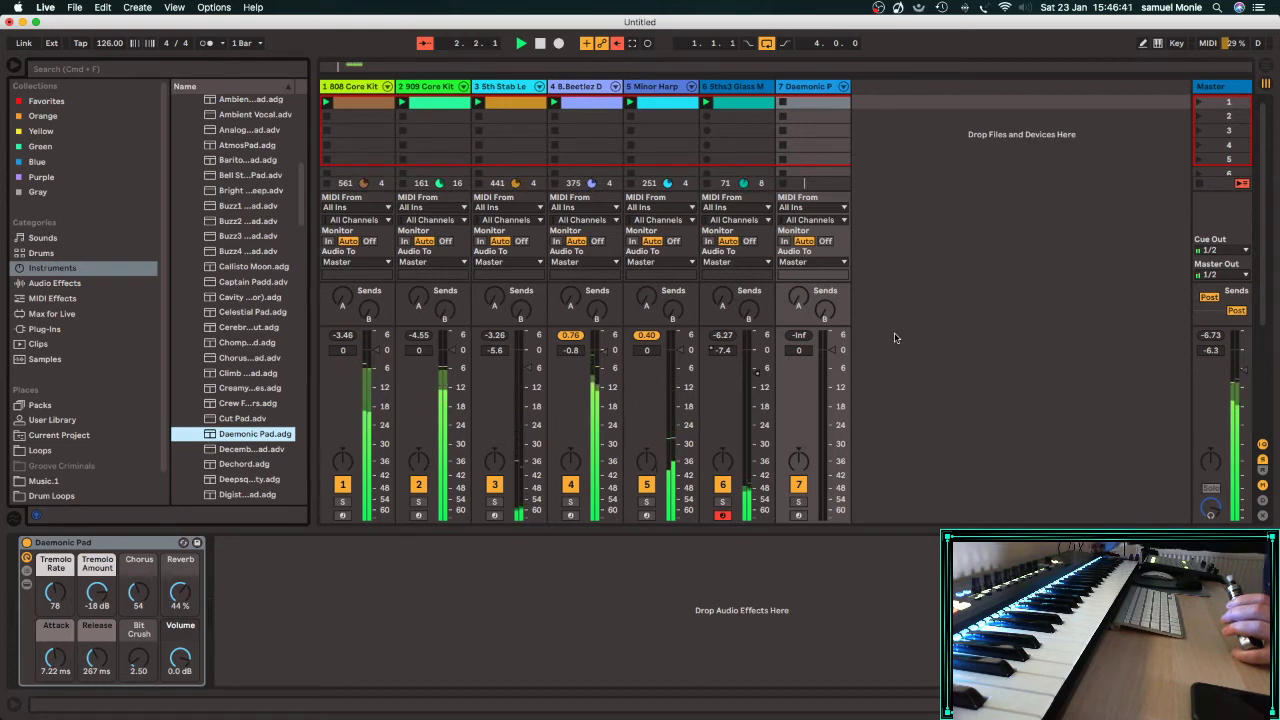
{"action": "left_click", "coordinate": [797, 516]}
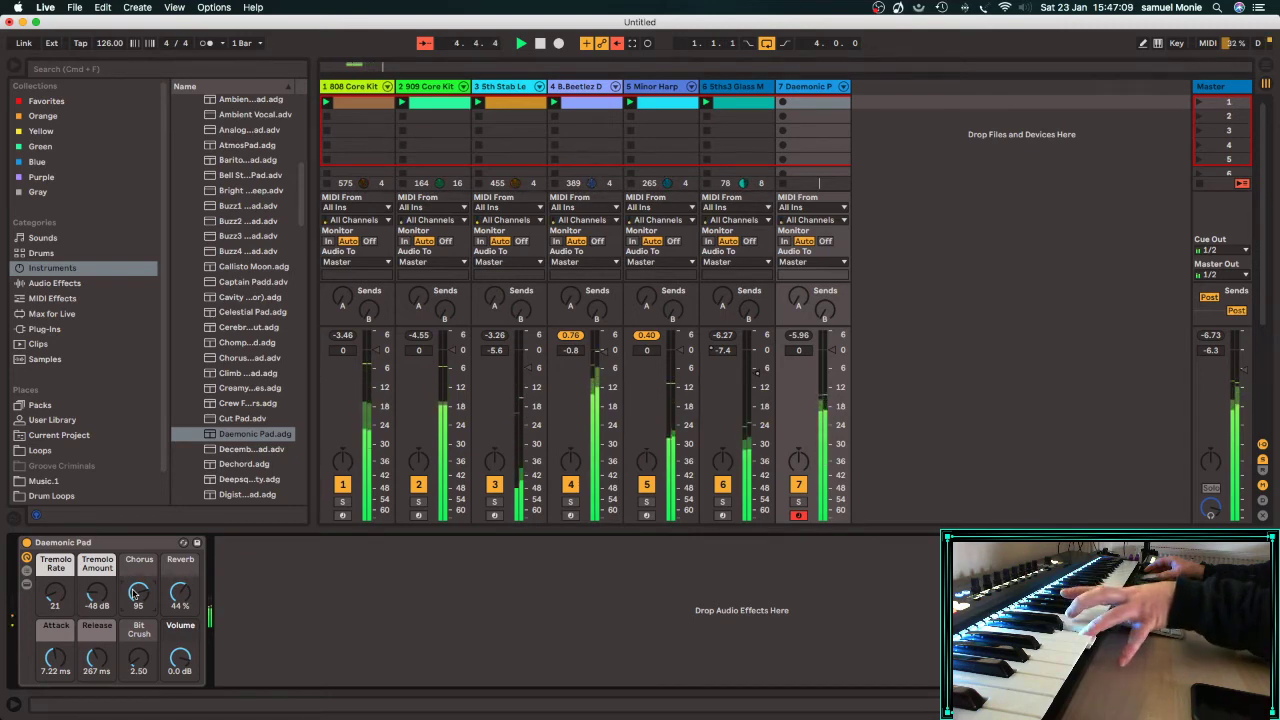
Create a one-bar clip in track 7's first slot and record the sustained notes D2 and D3 into it.
{"action": "double_click", "coordinate": [813, 102]}
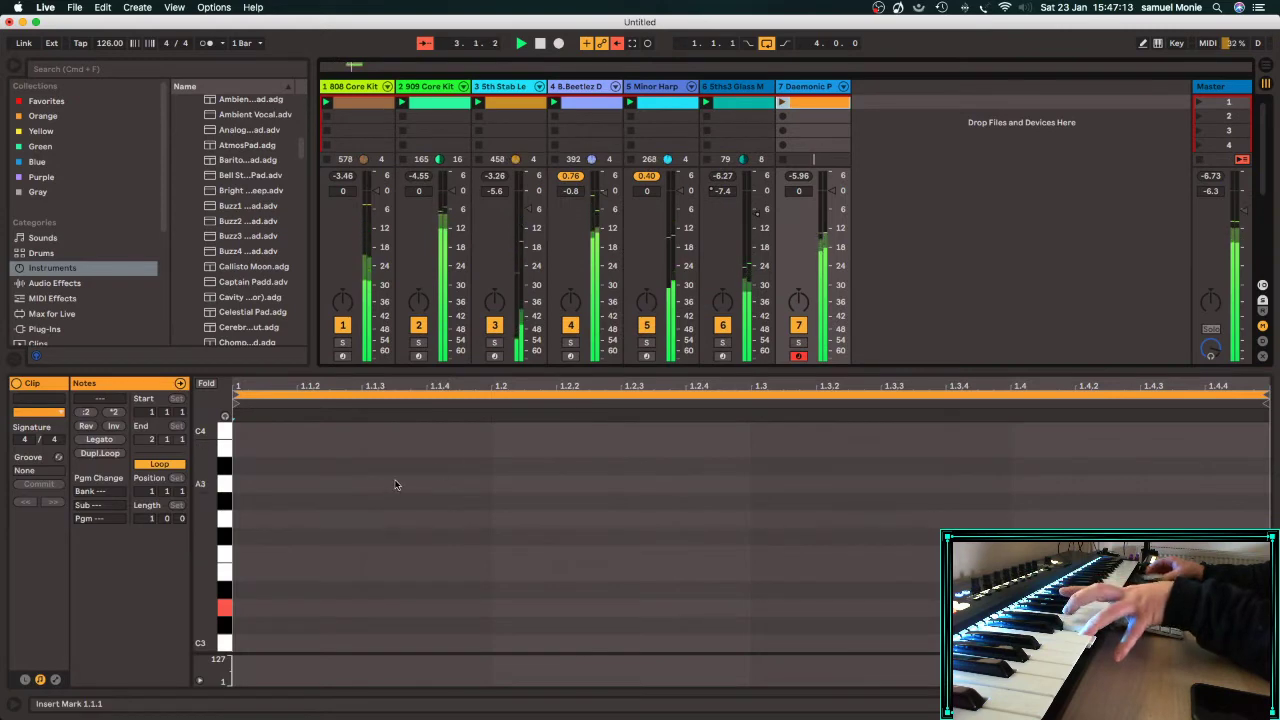
{"action": "scroll", "coordinate": [398, 483], "scroll_direction": "down", "scroll_amount": 3}
{"action": "left_click", "coordinate": [649, 43]}
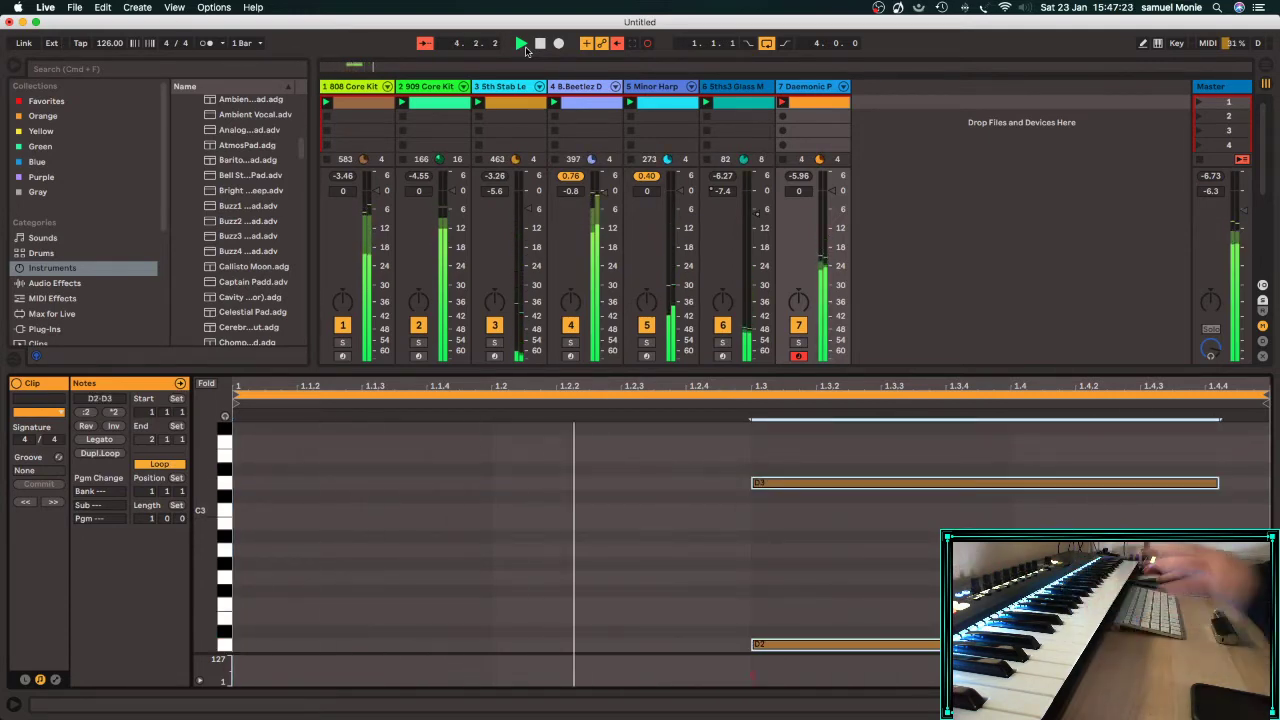
{"action": "left_click", "coordinate": [646, 44]}
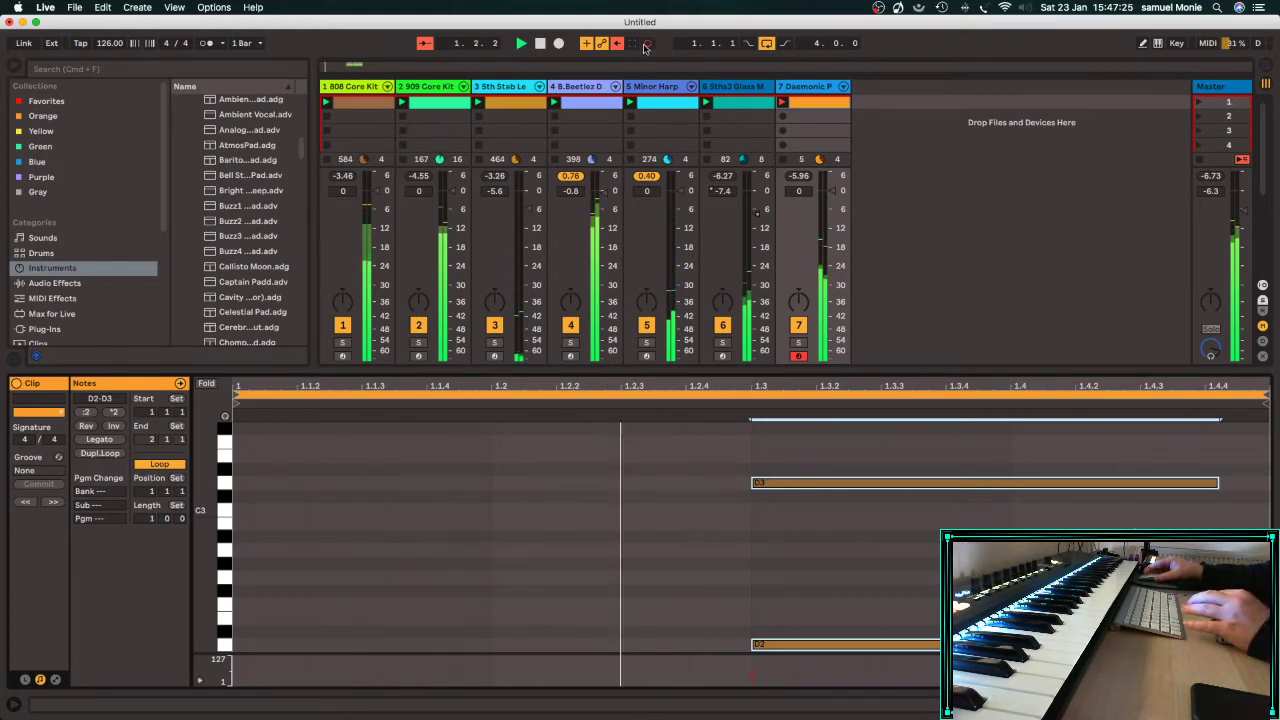
Move the D2 and D3 notes in track 7's clip to the start of the bar at 1.1.1.
{"action": "left_click", "coordinate": [685, 480]}
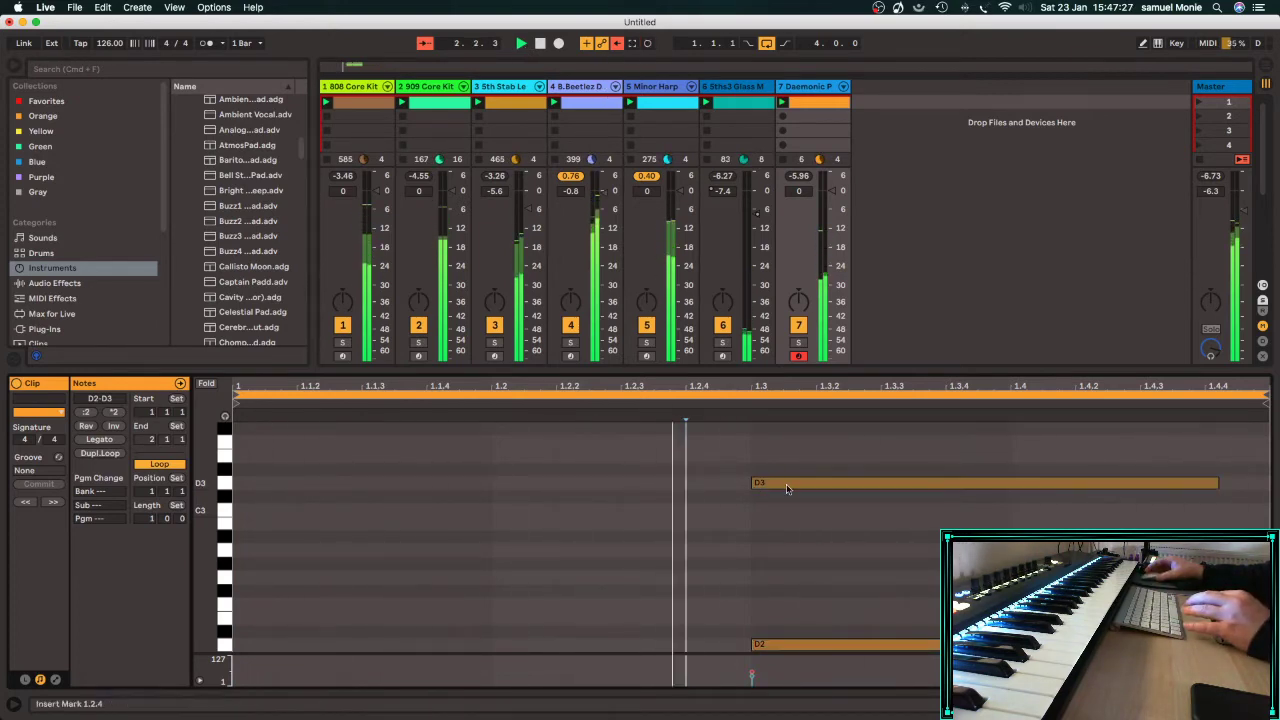
{"action": "left_click_drag", "start_coordinate": [788, 464], "coordinate": [784, 660]}
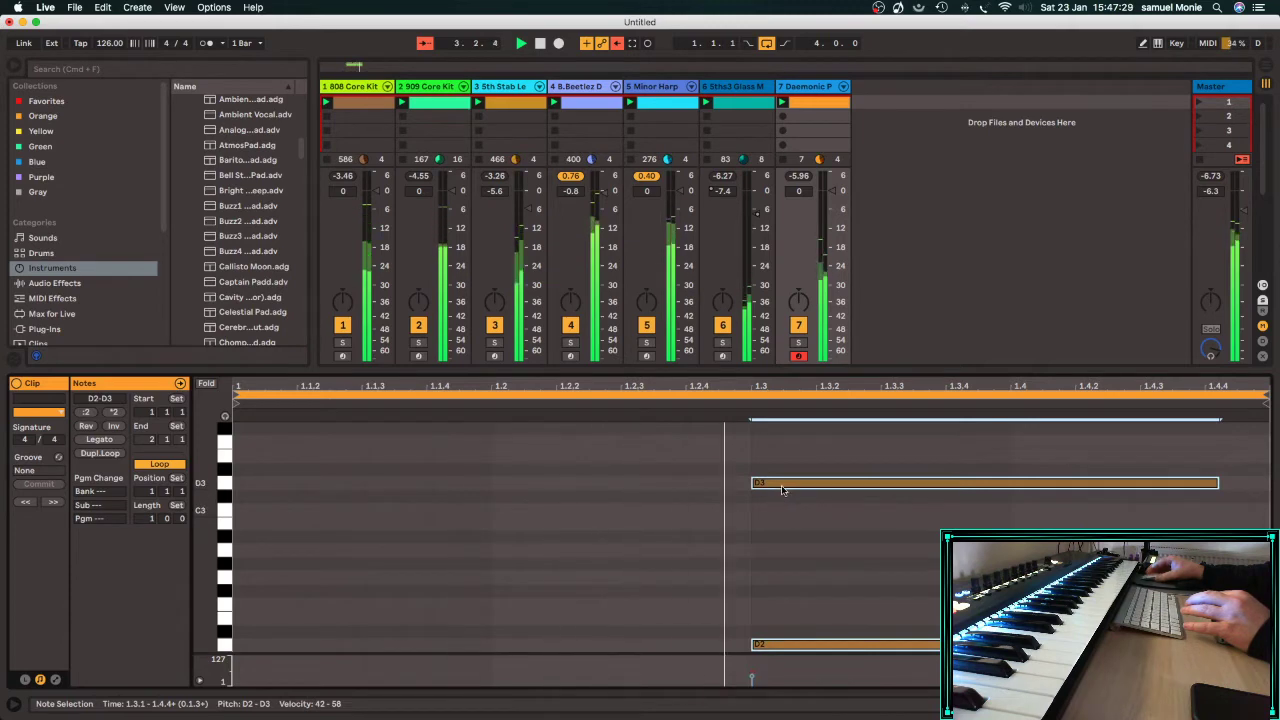
{"action": "key", "text": "Left"}
{"action": "key", "text": "Left"}
{"action": "key", "text": "Left"}
{"action": "key", "text": "Left"}
{"action": "key", "text": "Left"}
{"action": "key", "text": "Left"}
{"action": "key", "text": "Left"}
{"action": "key", "text": "Left"}
{"action": "key", "text": "Left"}
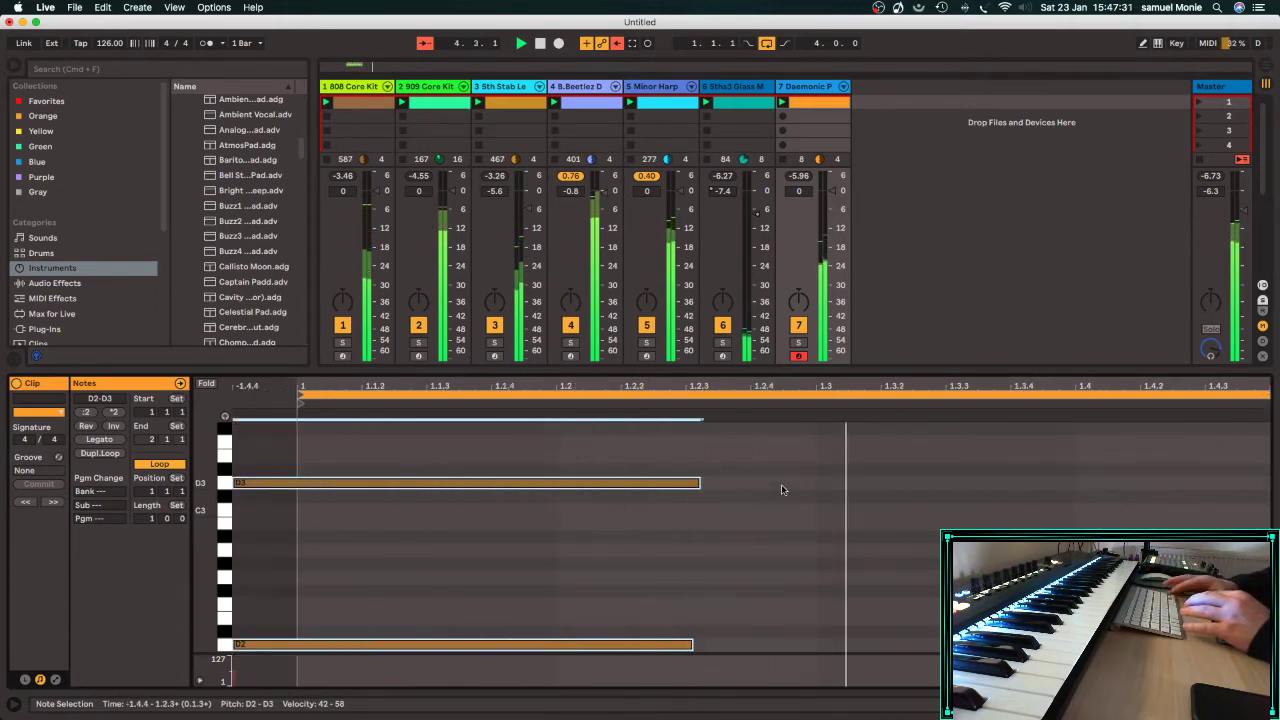
{"action": "key", "text": "Right"}
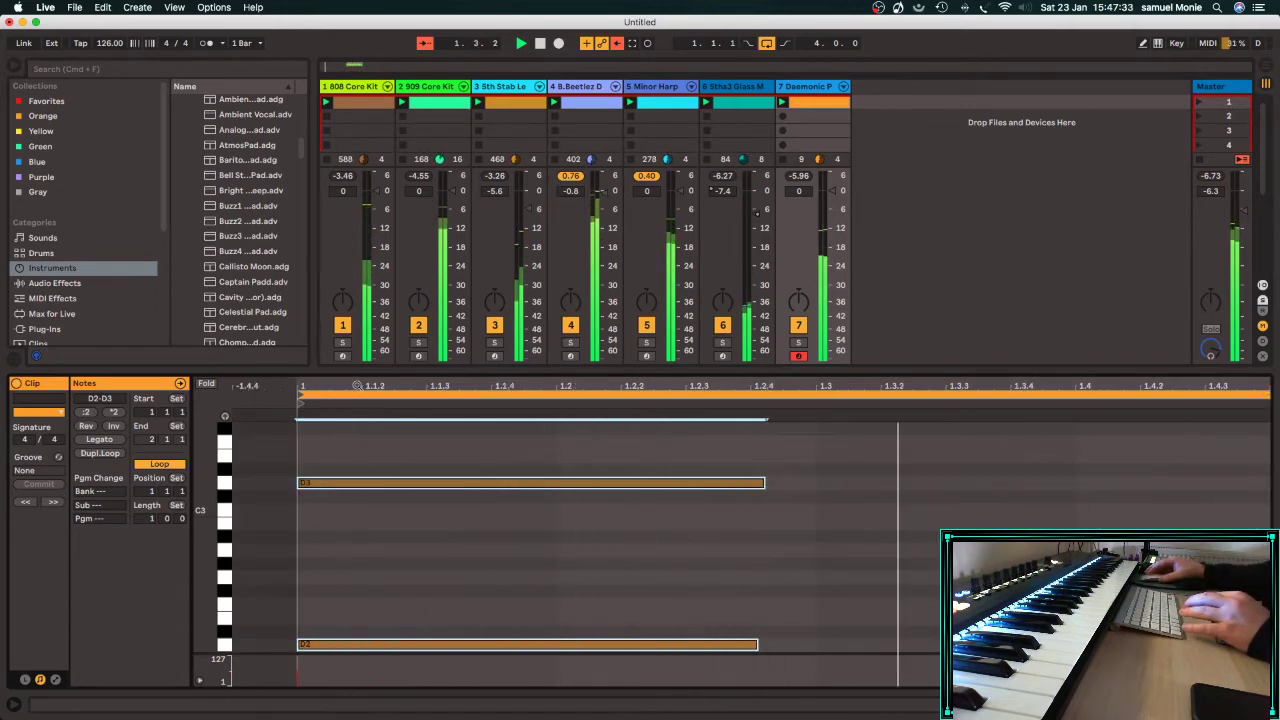
Lengthen the D2 and D3 notes to fill the whole bar and lower track 7's volume to -5.4 dB.
{"action": "left_click_drag", "start_coordinate": [738, 468], "coordinate": [688, 642]}
{"action": "key", "text": "shift+Right"}
{"action": "key", "text": "shift+Right"}
{"action": "key", "text": "shift+Right"}
{"action": "key", "text": "shift+Right"}
{"action": "key", "text": "shift+Right"}
{"action": "key", "text": "shift+Right"}
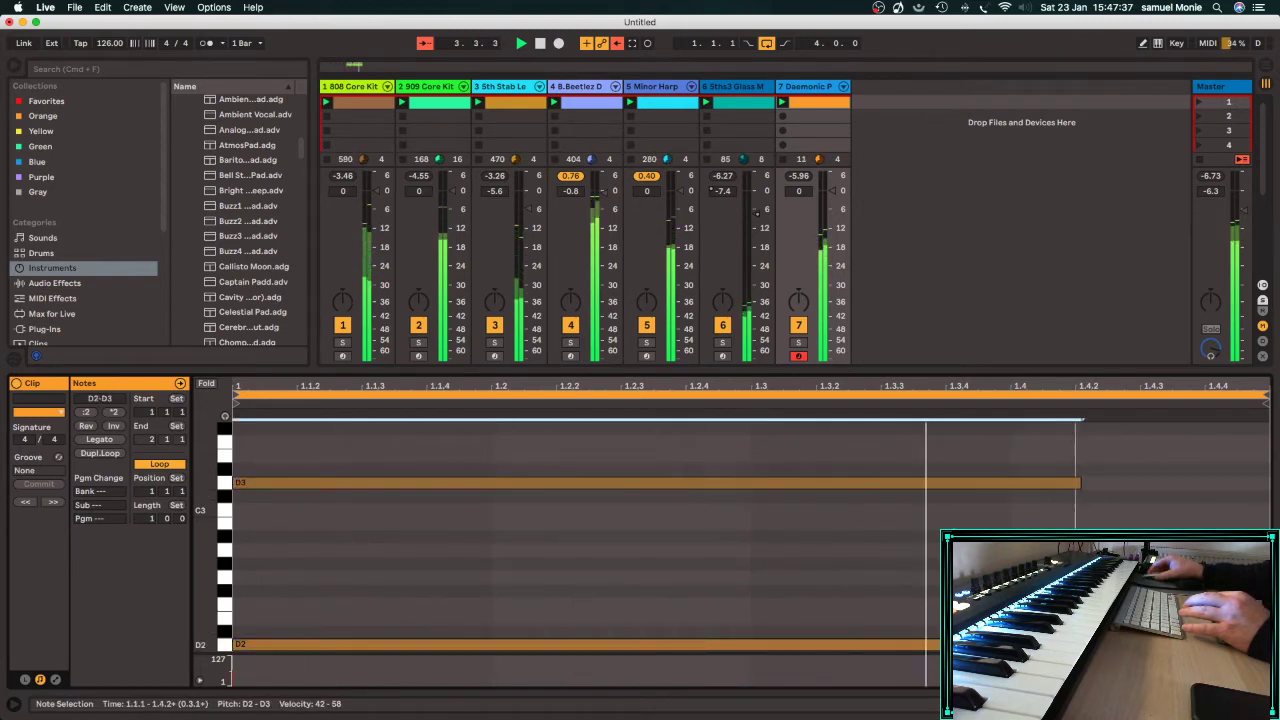
{"action": "key", "text": "shift+Right"}
{"action": "key", "text": "shift+Right"}
{"action": "key", "text": "shift+Right"}
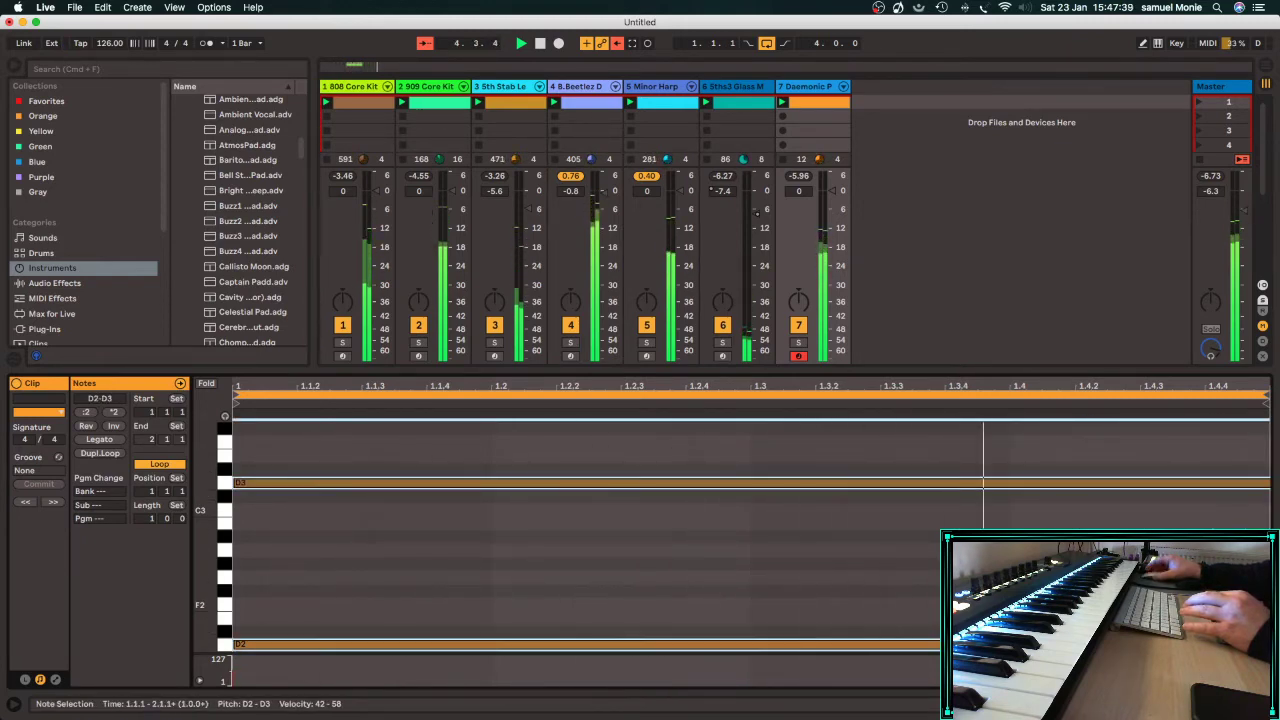
{"action": "left_click_drag", "start_coordinate": [832, 191], "coordinate": [832, 203]}
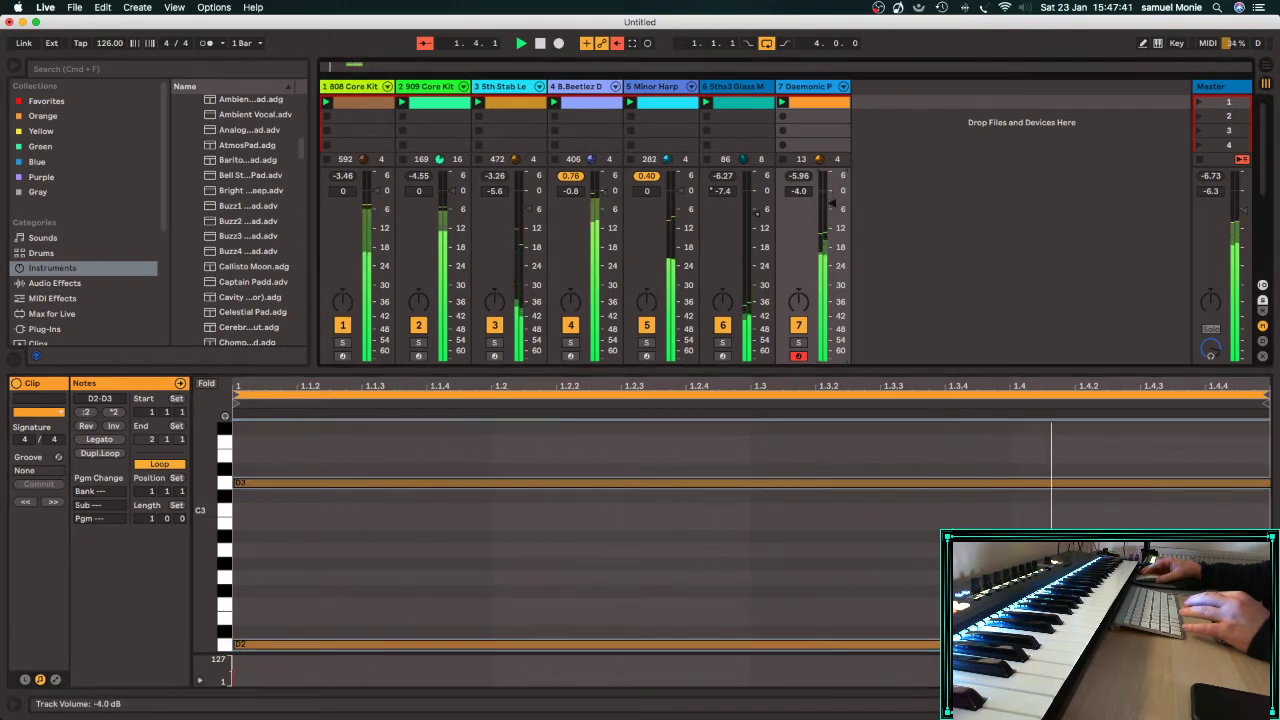
Add an EQ Eight after the Delay at the end of track 6's device chain.
{"action": "left_click", "coordinate": [751, 88]}
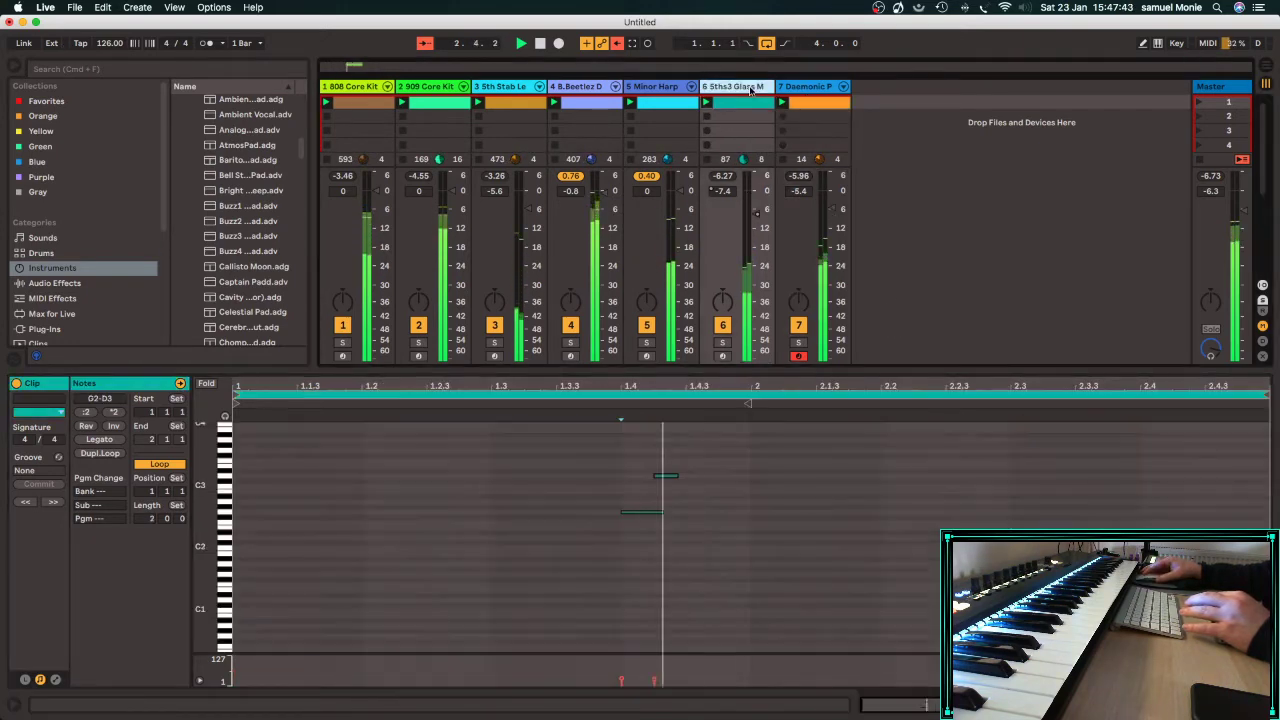
{"action": "double_click", "coordinate": [751, 91]}
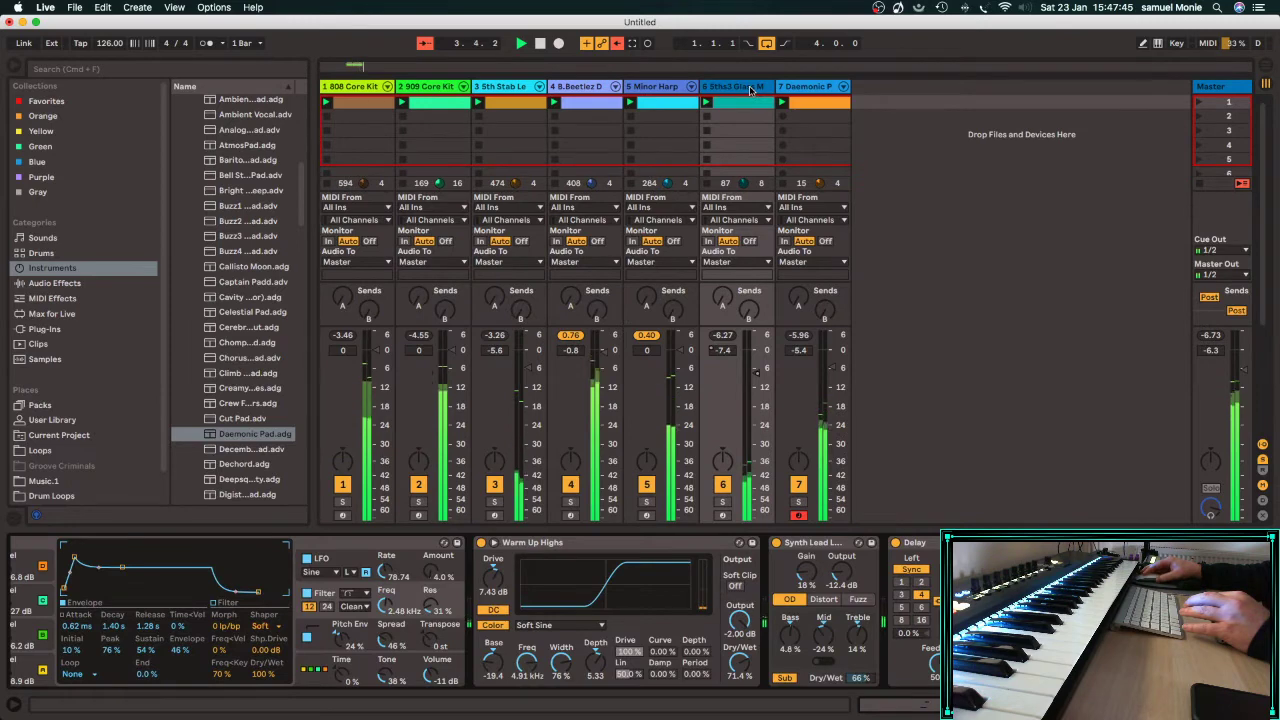
{"action": "left_click", "coordinate": [50, 284]}
{"action": "scroll", "coordinate": [208, 358], "scroll_direction": "down", "scroll_amount": 8}
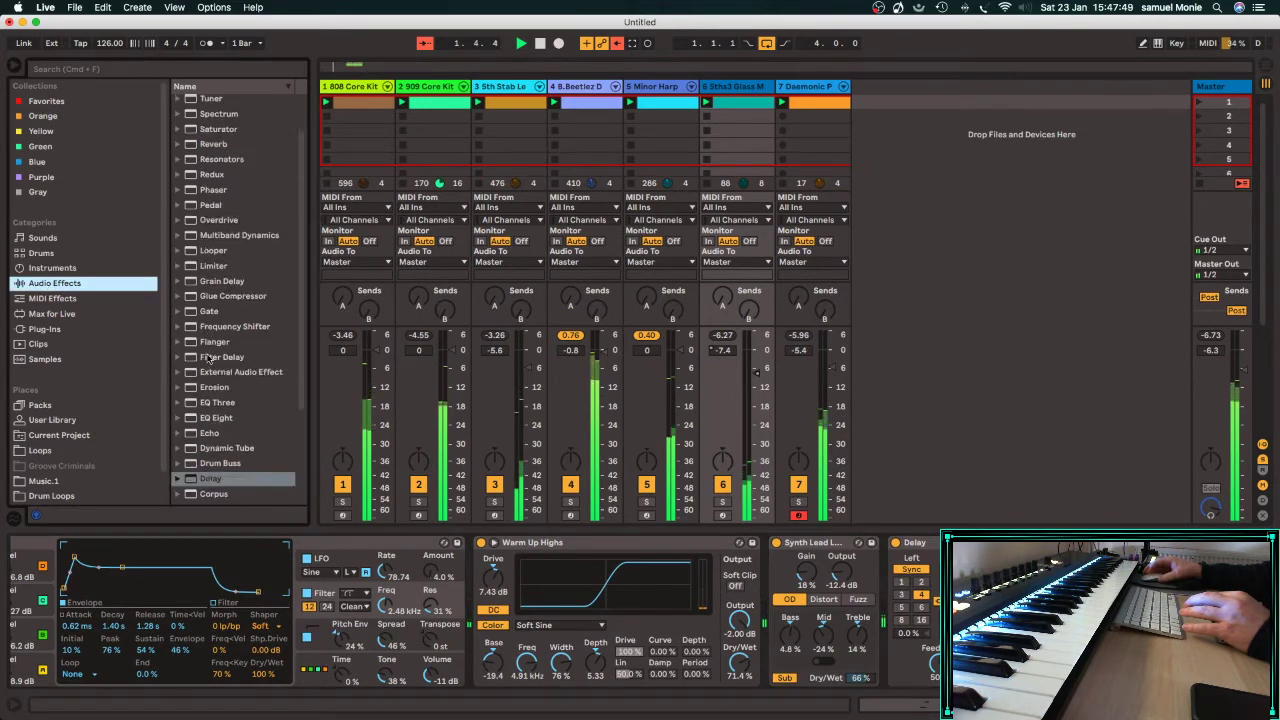
{"action": "left_click", "coordinate": [212, 299]}
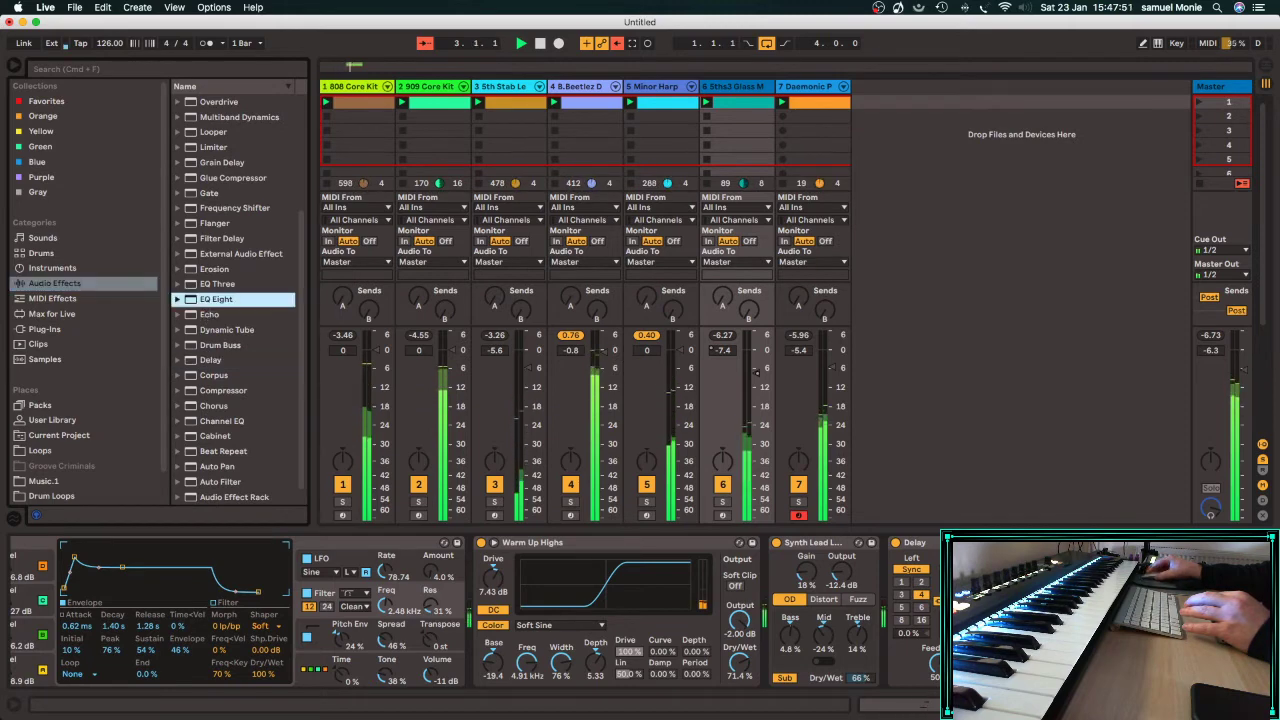
{"action": "left_click_drag", "start_coordinate": [212, 299], "coordinate": [1190, 610]}
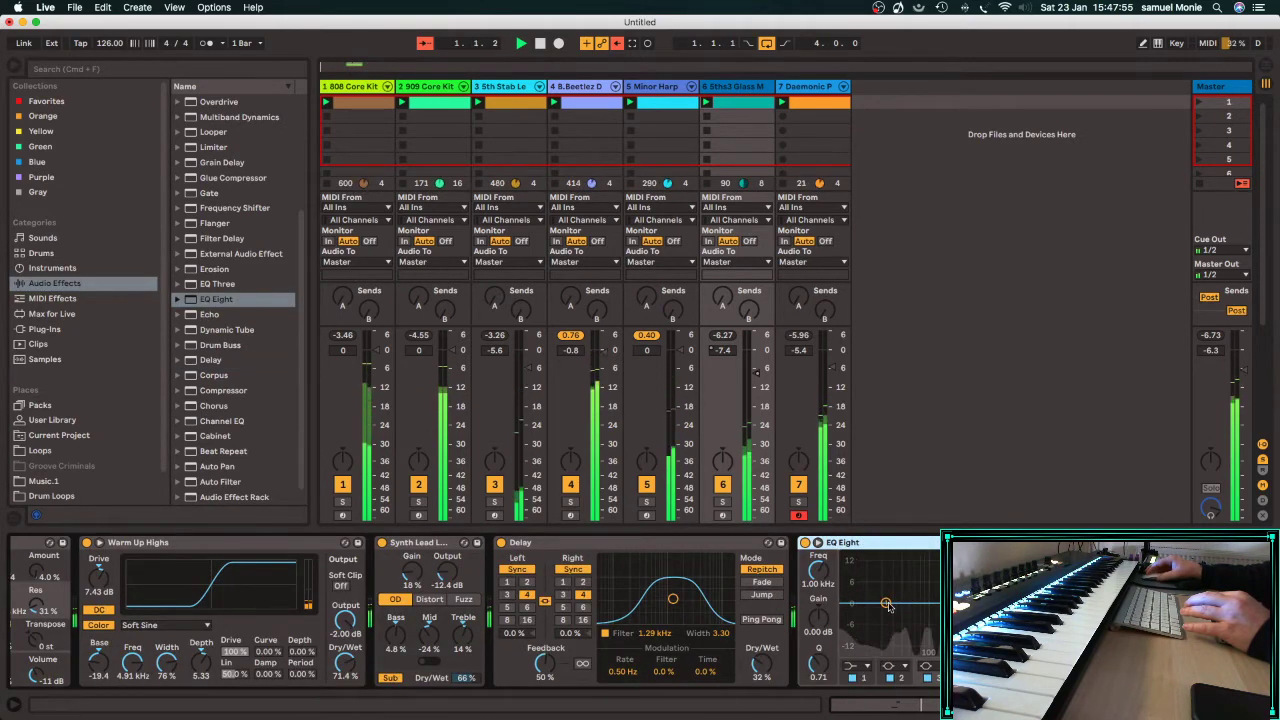
Shape track 6's EQ Eight with a 170 Hz low cut, a 2.85 dB boost at 599 Hz and a -7.31 dB cut at 16.0 kHz.
{"action": "left_click", "coordinate": [885, 604]}
{"action": "left_click", "coordinate": [852, 666]}
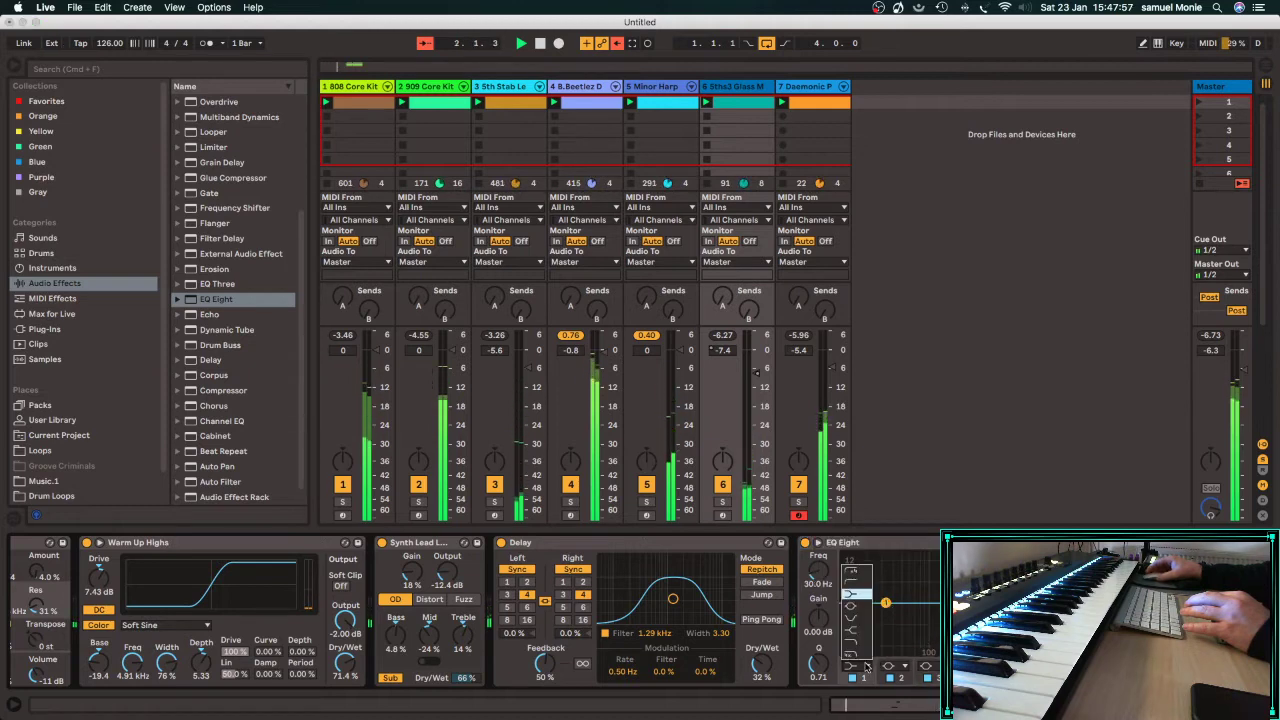
{"action": "left_click", "coordinate": [852, 580]}
{"action": "left_click_drag", "start_coordinate": [885, 617], "coordinate": [941, 618]}
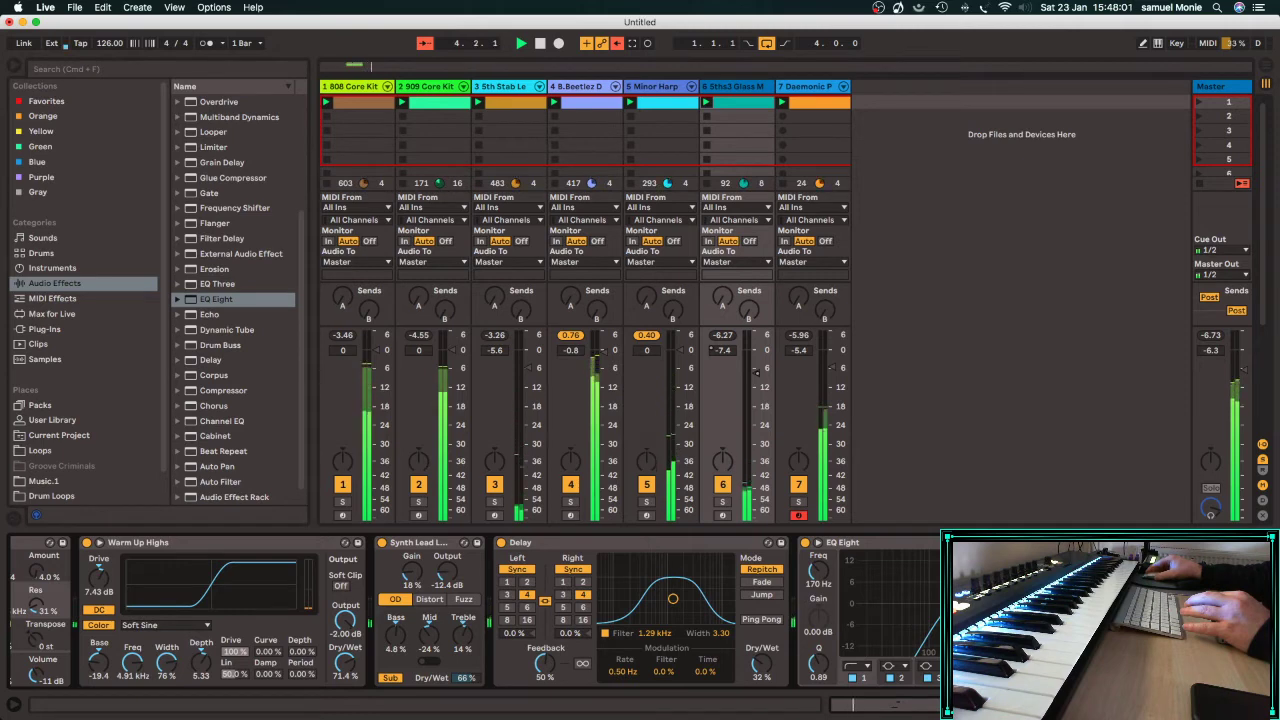
{"action": "left_click", "coordinate": [951, 604]}
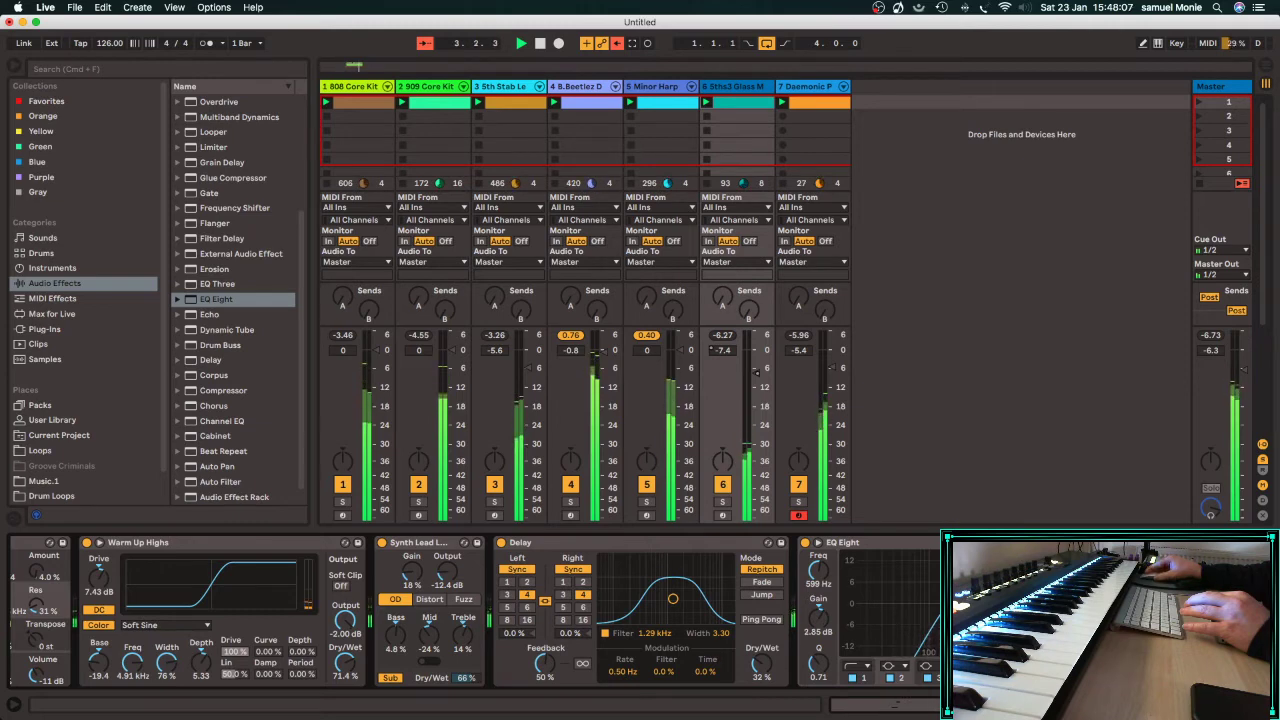
{"action": "left_click_drag", "start_coordinate": [1063, 603], "coordinate": [1065, 611]}
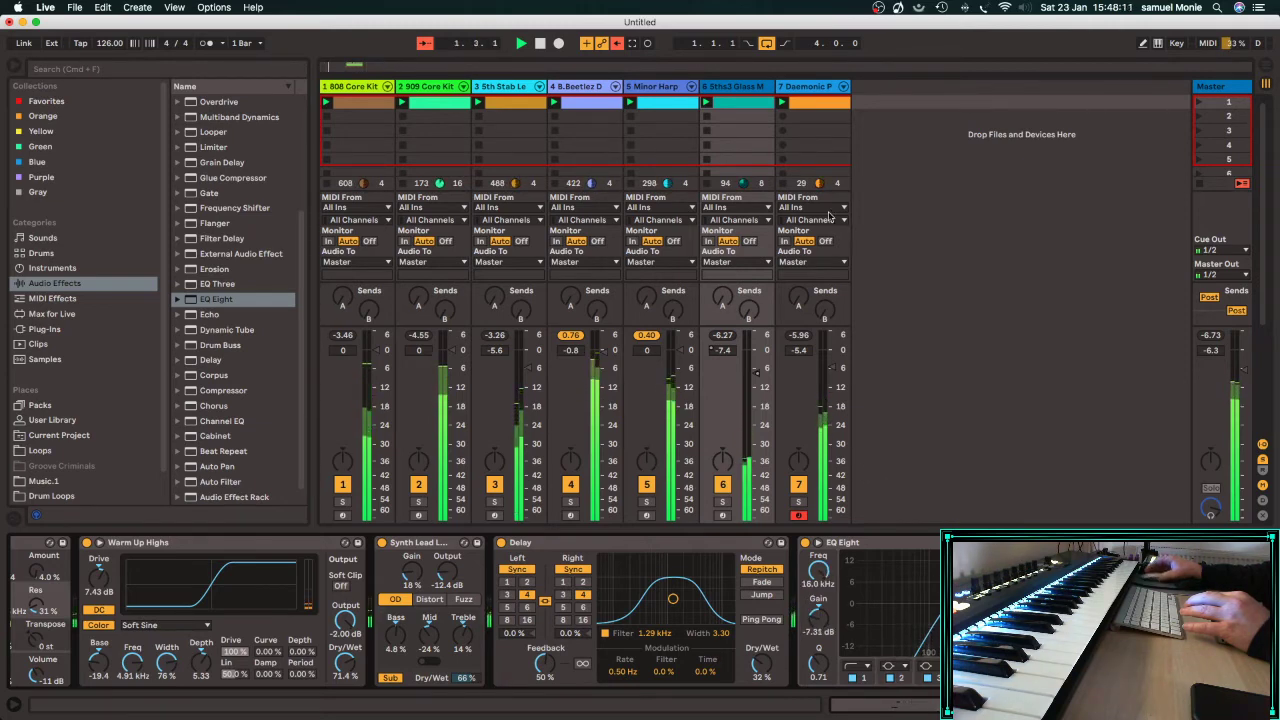
Add an EQ Eight to track 7 with a -7.07 dB low shelf at 107 Hz, a low-mid boost and a -8.55 dB high shelf at 7.42 kHz.
{"action": "left_click", "coordinate": [822, 87]}
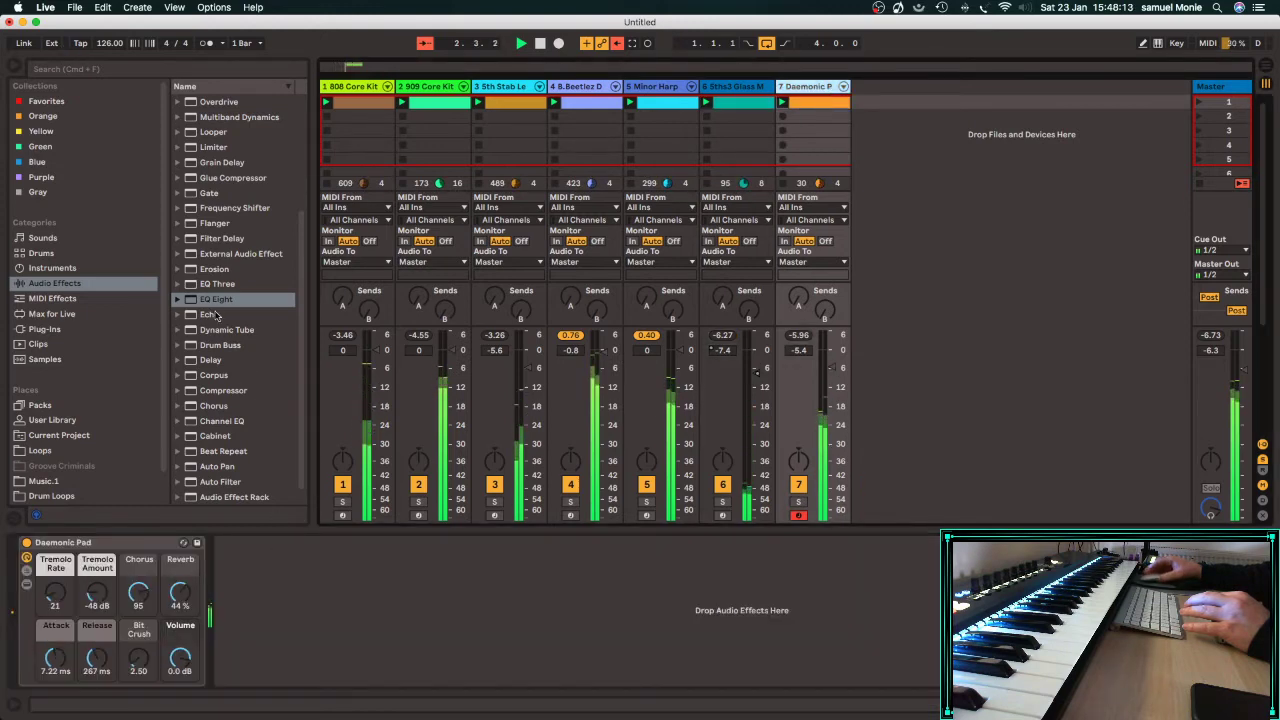
{"action": "left_click_drag", "start_coordinate": [213, 300], "coordinate": [327, 631]}
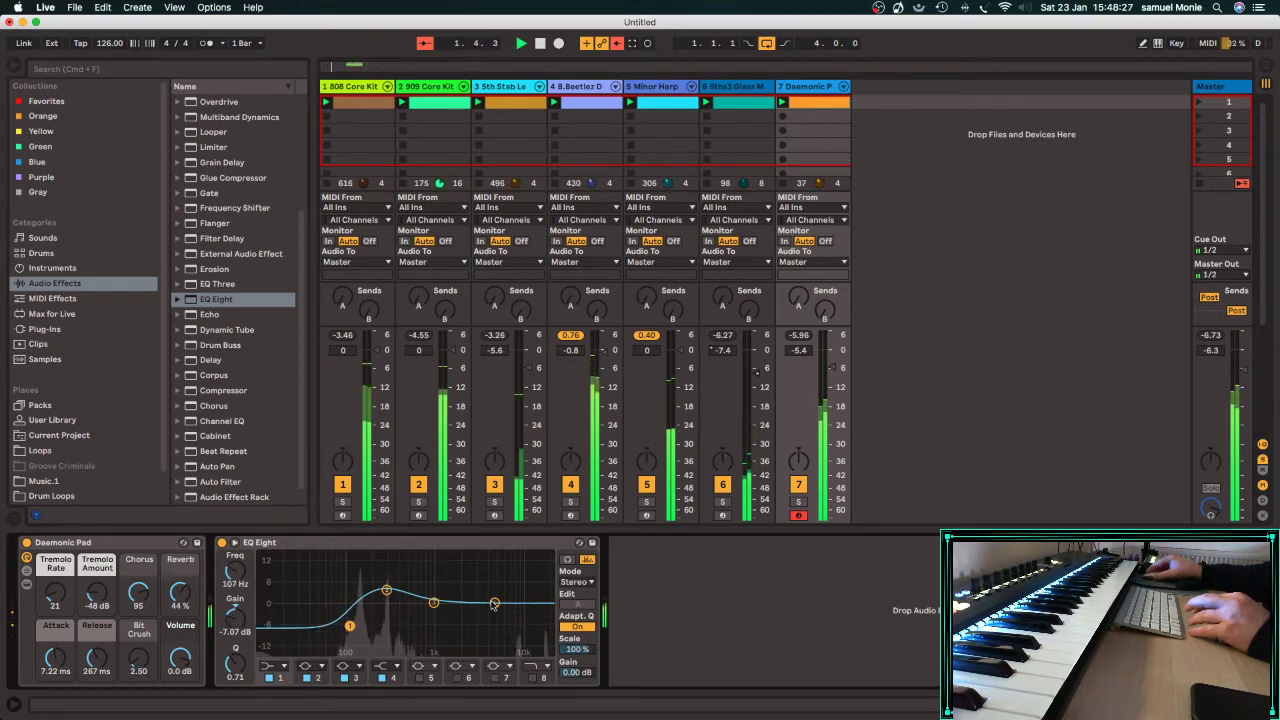
{"action": "left_click_drag", "start_coordinate": [494, 604], "coordinate": [508, 630]}
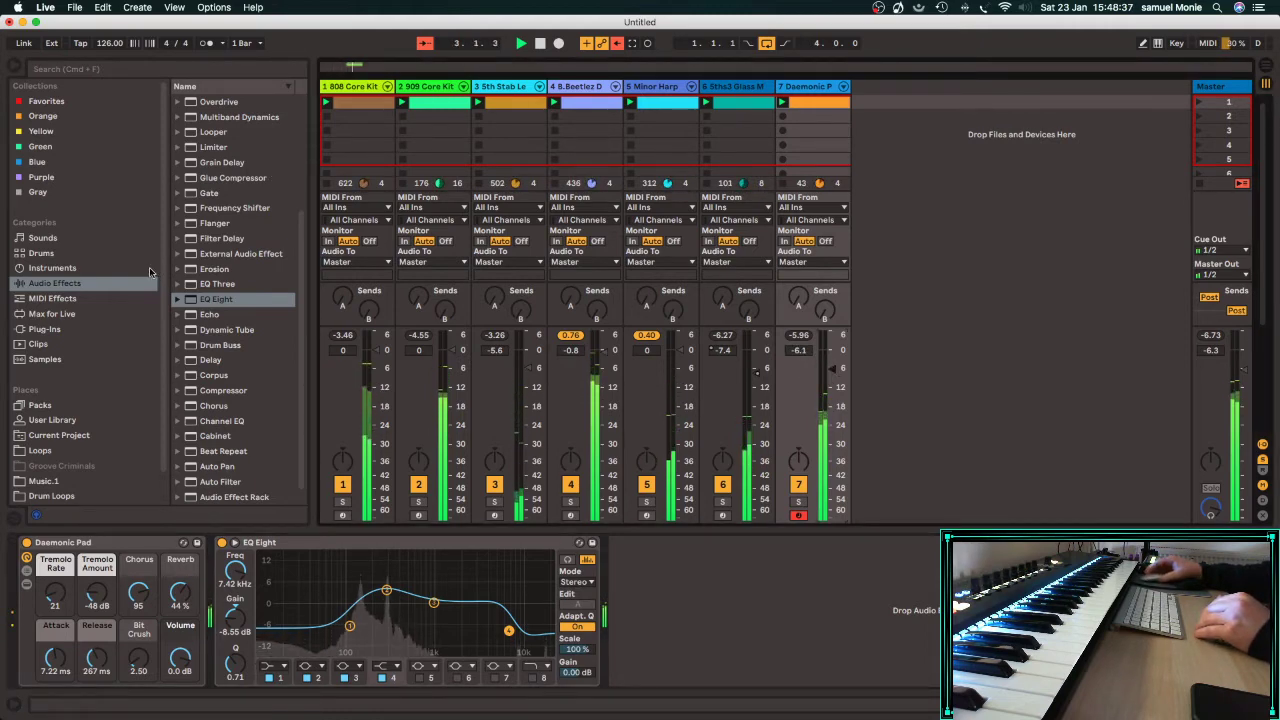
Try the Wah Soul Kit in place of the 909 Core Kit on track 2 and audition its pads and the full loop.
{"action": "left_click", "coordinate": [424, 86]}
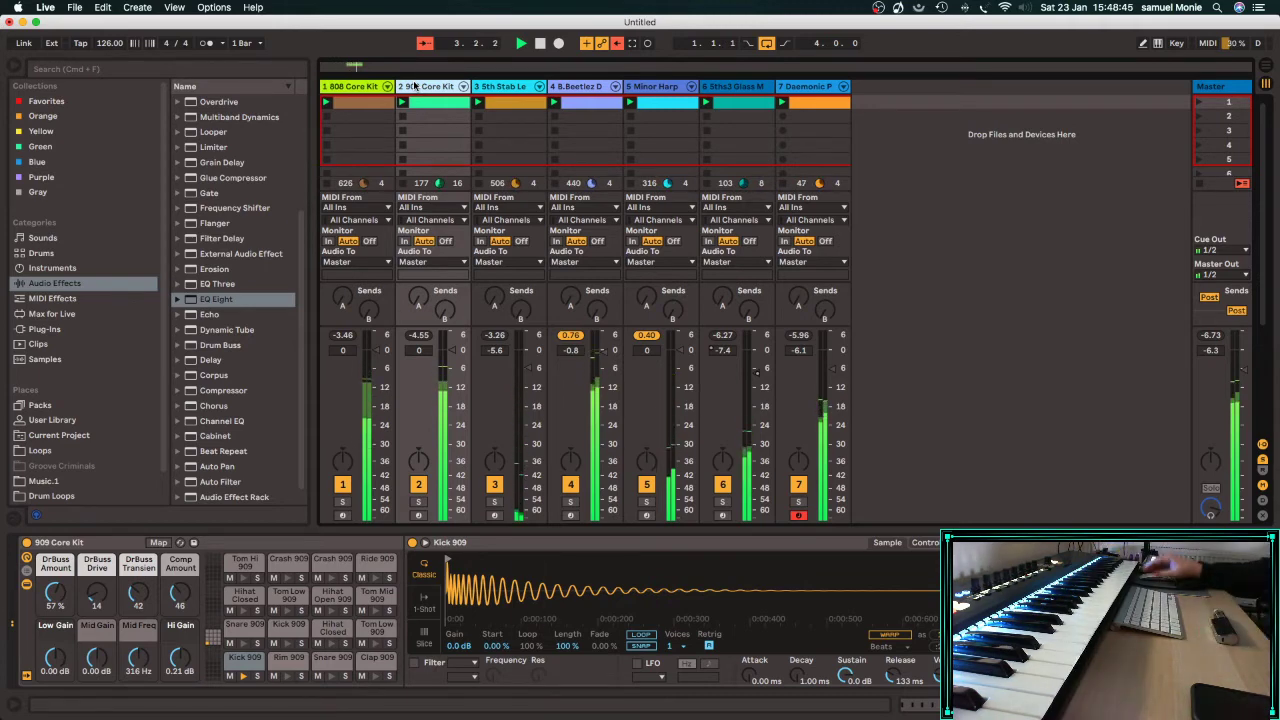
{"action": "left_click", "coordinate": [46, 255]}
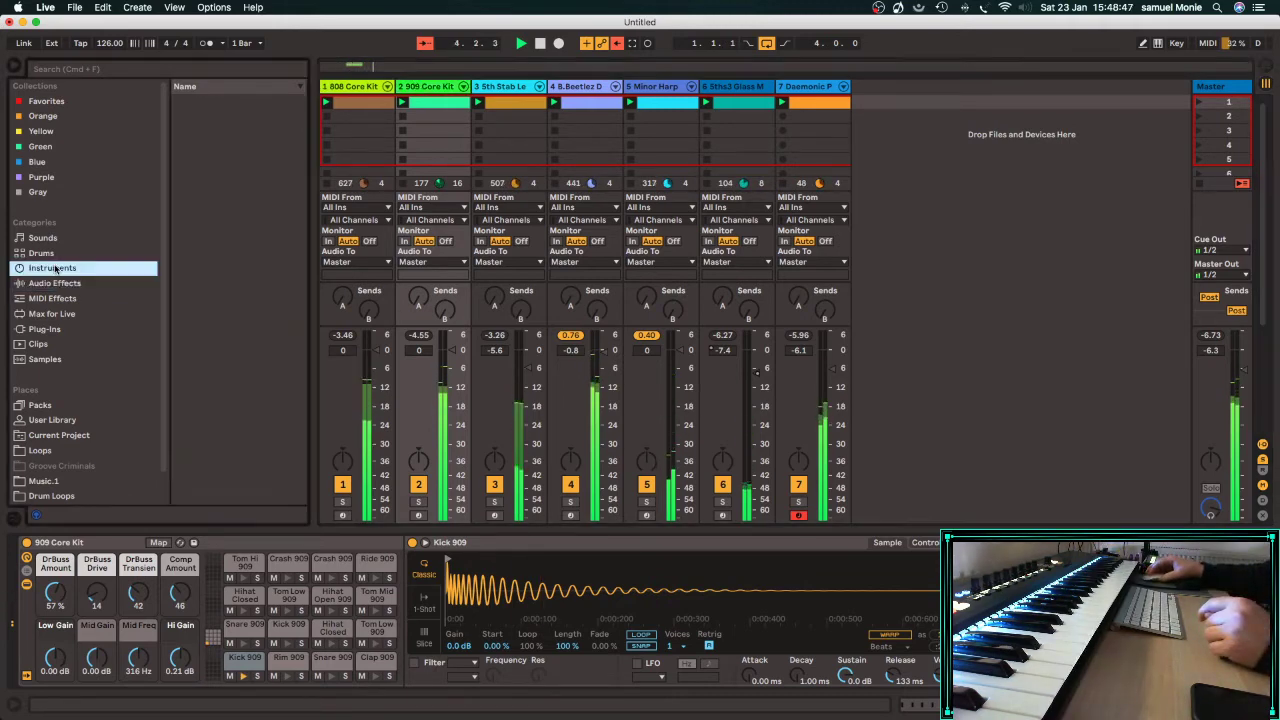
{"action": "scroll", "coordinate": [207, 292], "scroll_direction": "down", "scroll_amount": 5}
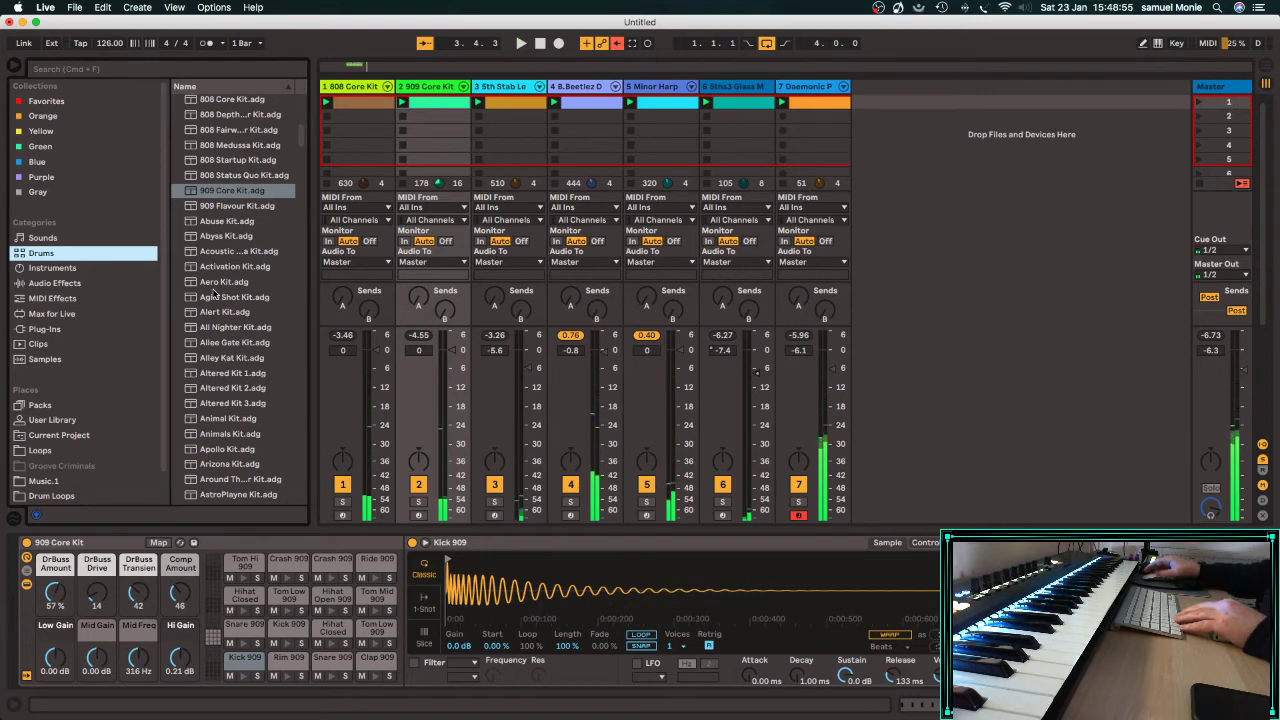
{"action": "scroll", "coordinate": [222, 296], "scroll_direction": "down", "scroll_amount": 15}
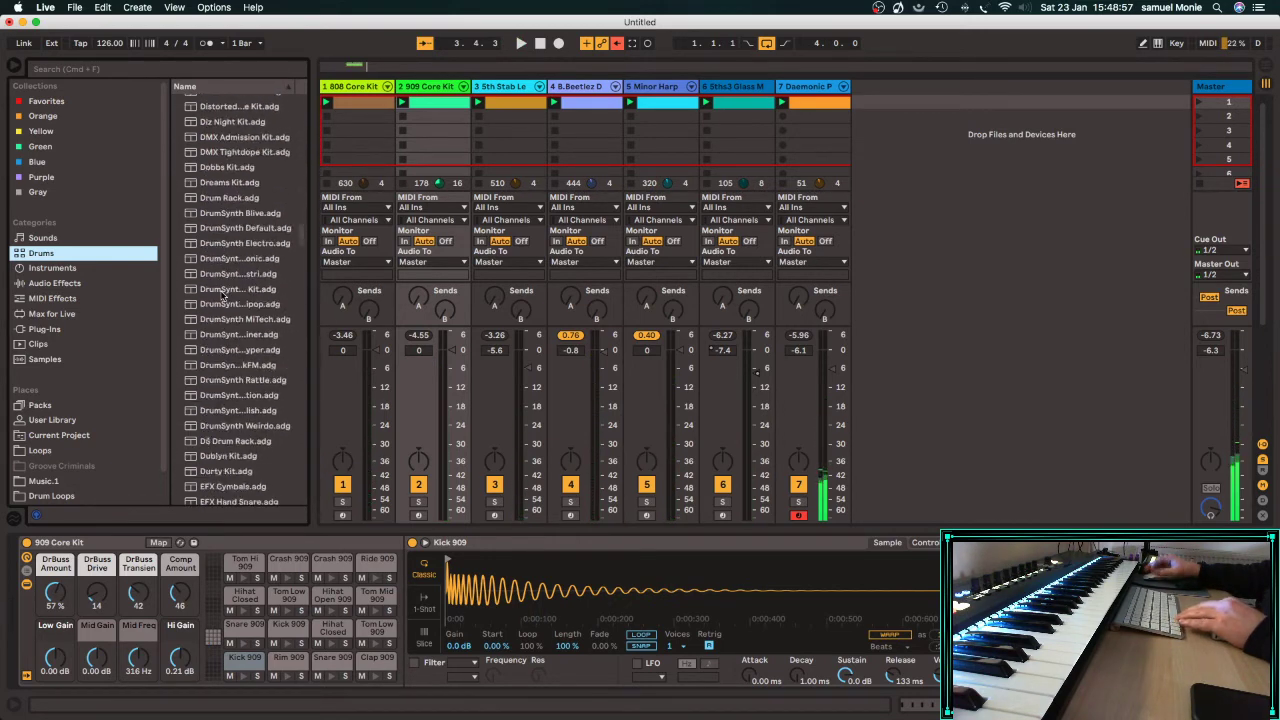
{"action": "scroll", "coordinate": [222, 295], "scroll_direction": "down", "scroll_amount": 20}
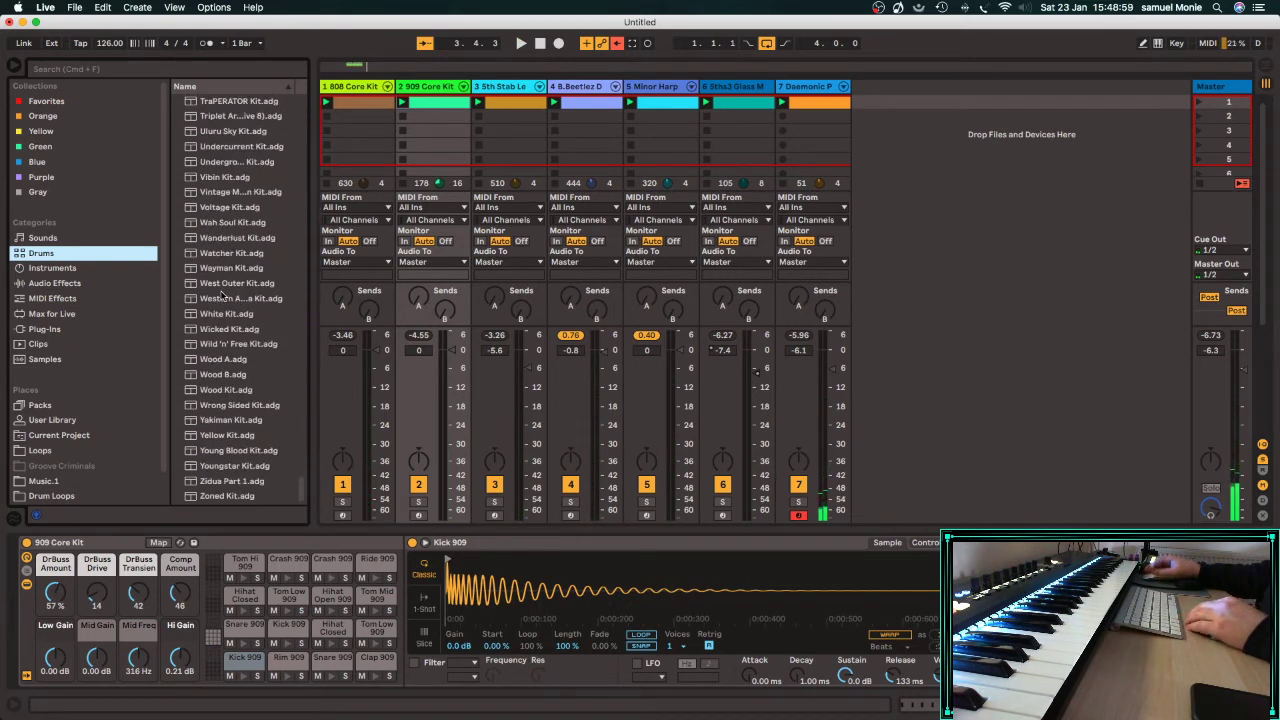
{"action": "scroll", "coordinate": [222, 296], "scroll_direction": "up", "scroll_amount": 1}
{"action": "scroll", "coordinate": [222, 296], "scroll_direction": "up", "scroll_amount": 20}
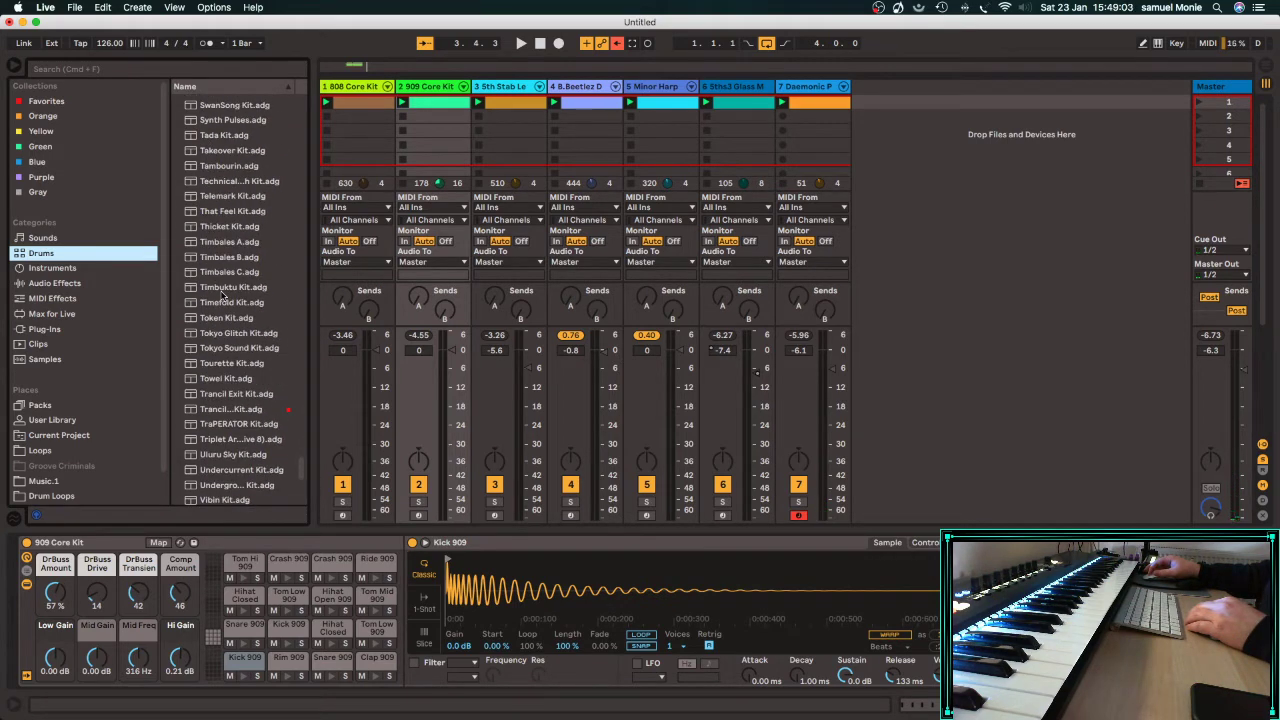
{"action": "scroll", "coordinate": [217, 283], "scroll_direction": "down", "scroll_amount": 20}
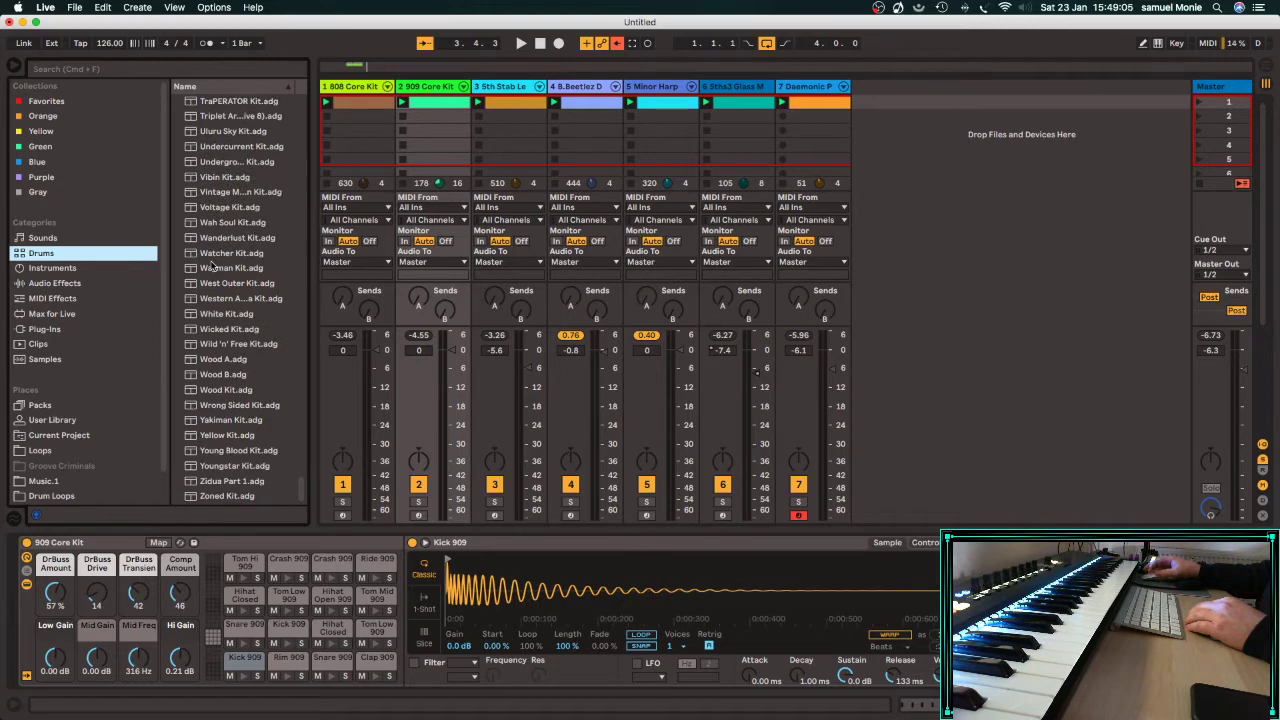
{"action": "left_click", "coordinate": [199, 224]}
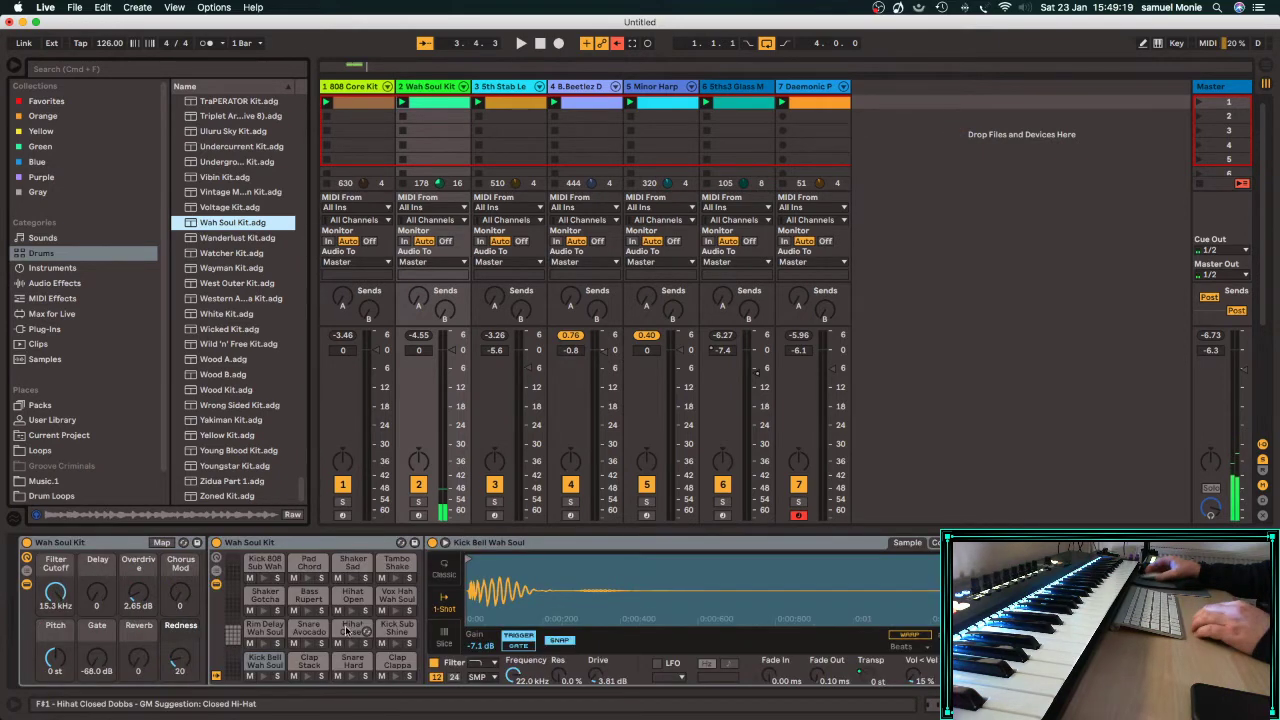
{"action": "left_click", "coordinate": [263, 578]}
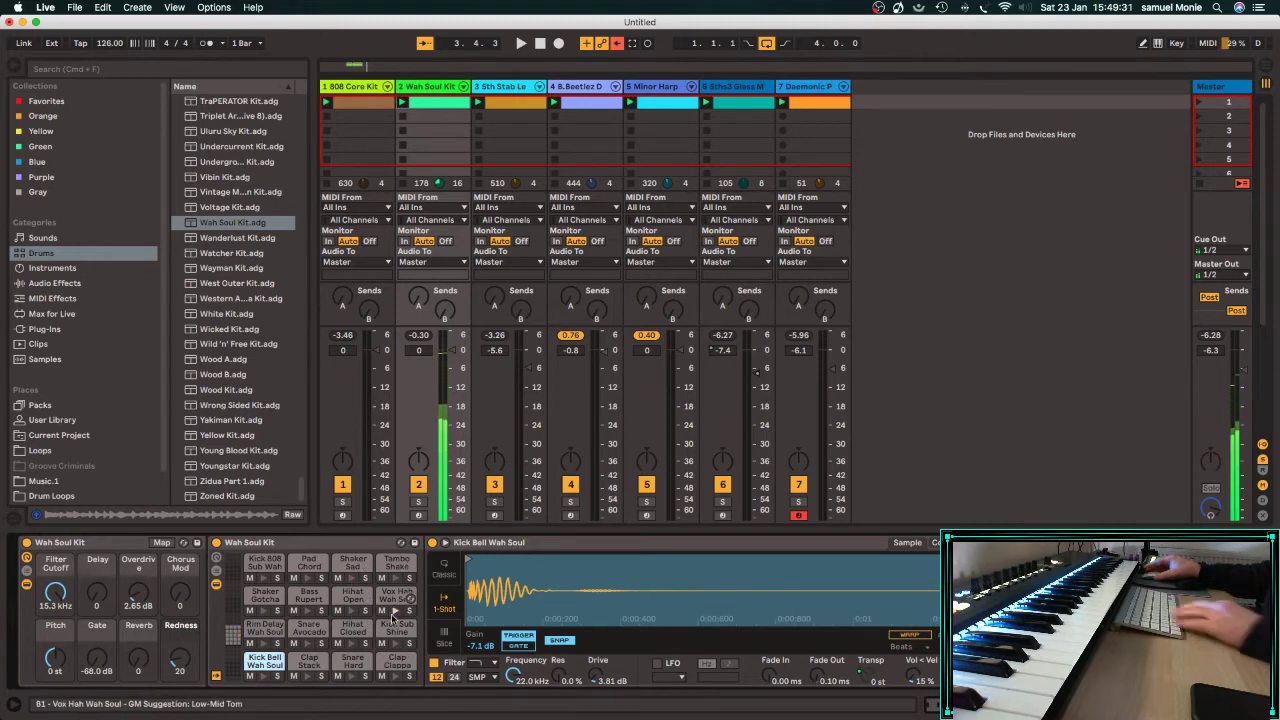
{"action": "key", "text": "space"}
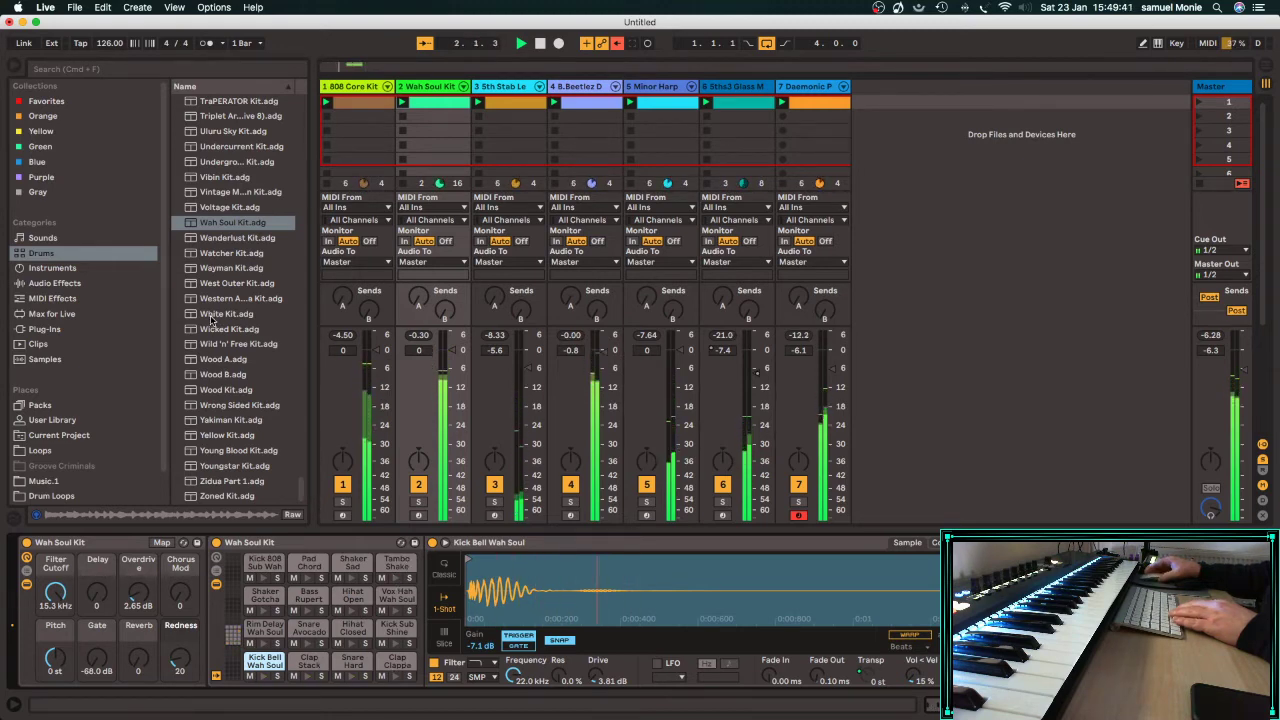
Try the Wanderlust Kit on track 2, audition its sounds, and undo both kit swaps to restore the 909 Core Kit.
{"action": "left_click", "coordinate": [228, 238]}
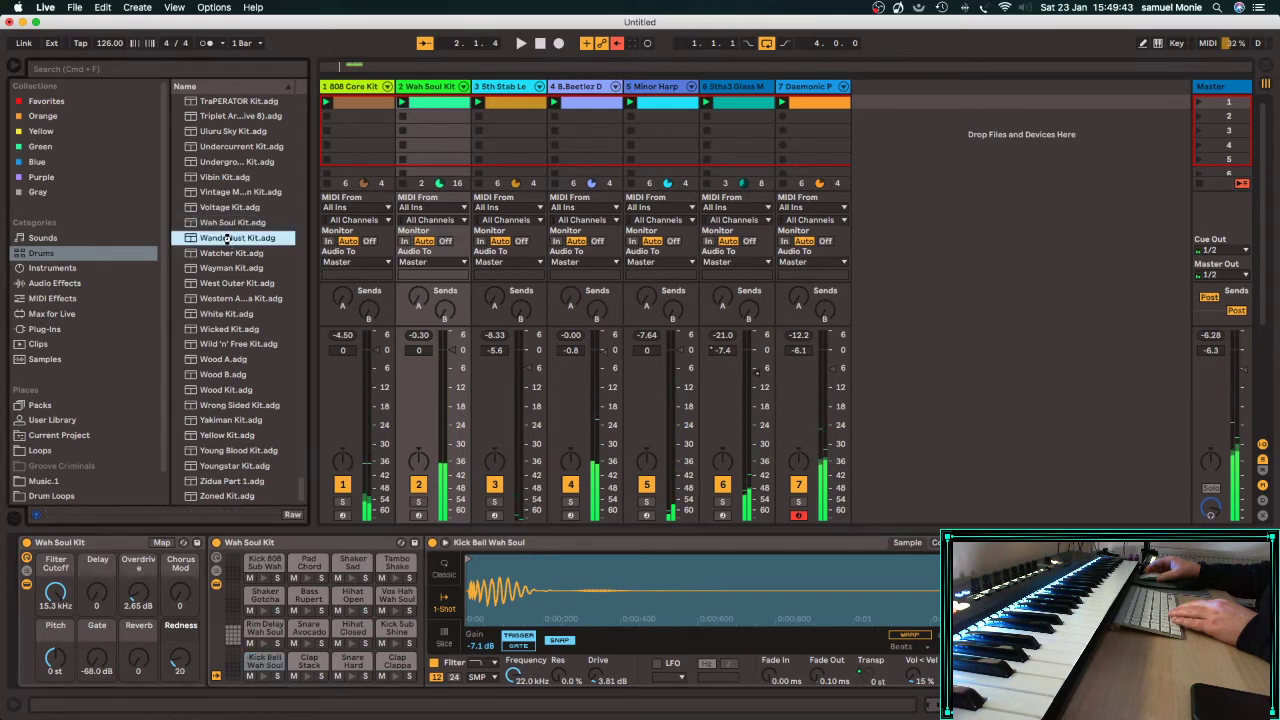
{"action": "double_click", "coordinate": [228, 238]}
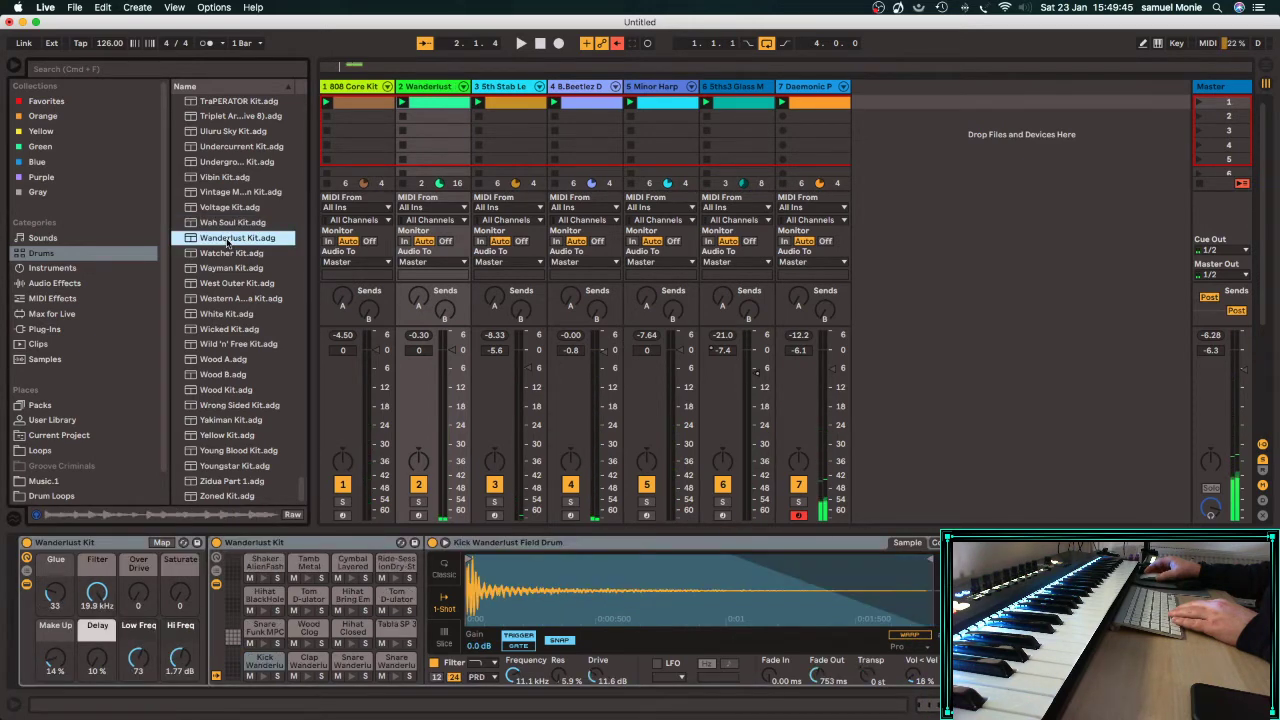
{"action": "left_click", "coordinate": [262, 579]}
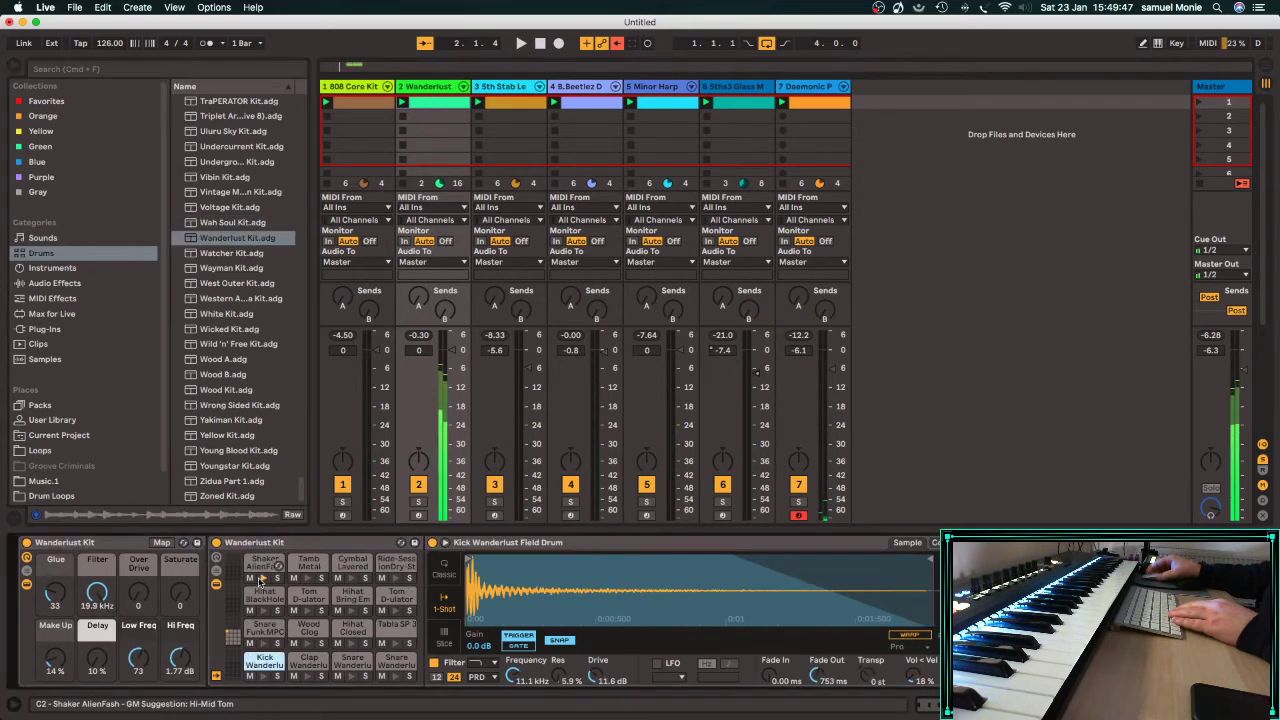
{"action": "left_click", "coordinate": [263, 610]}
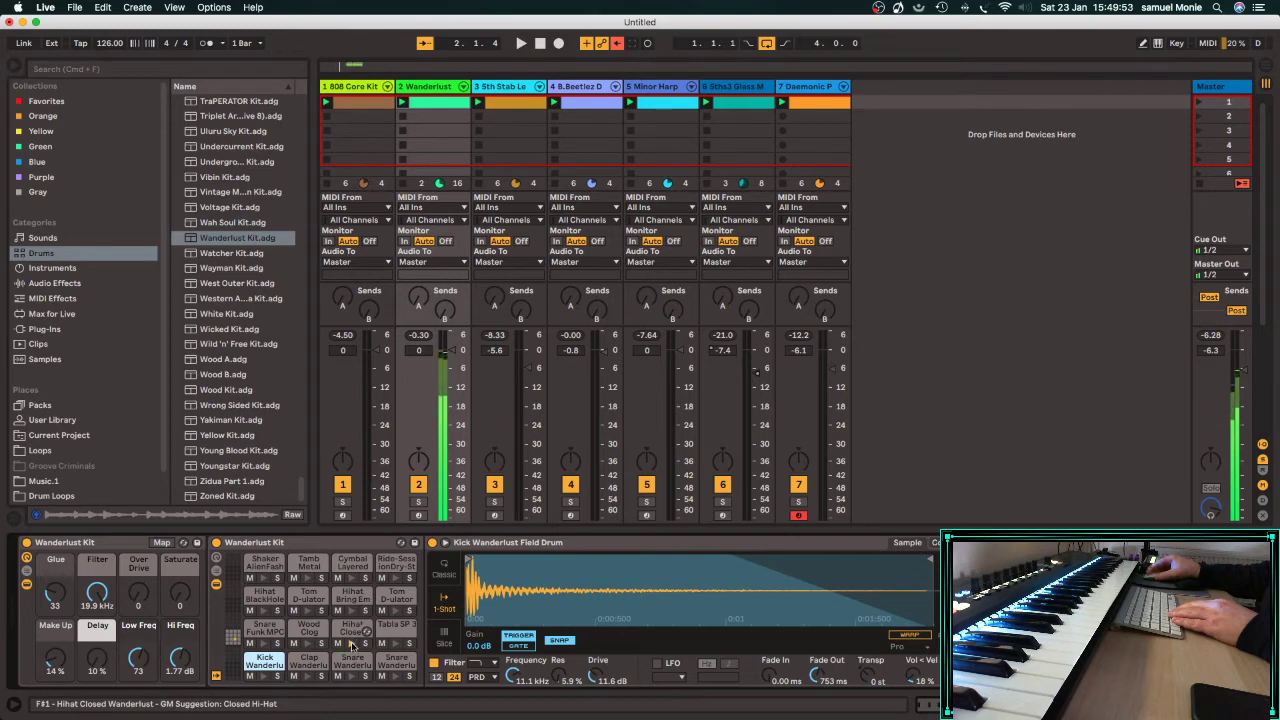
{"action": "key", "text": "space"}
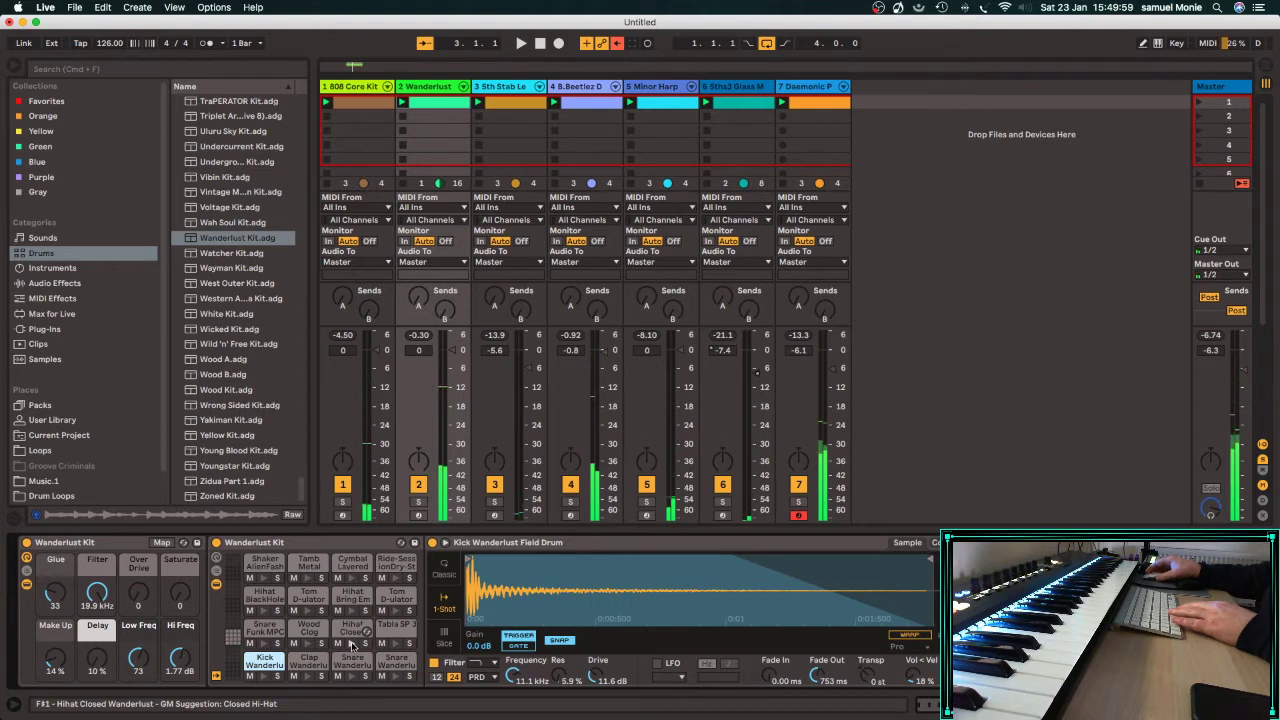
{"action": "key", "text": "super+z"}
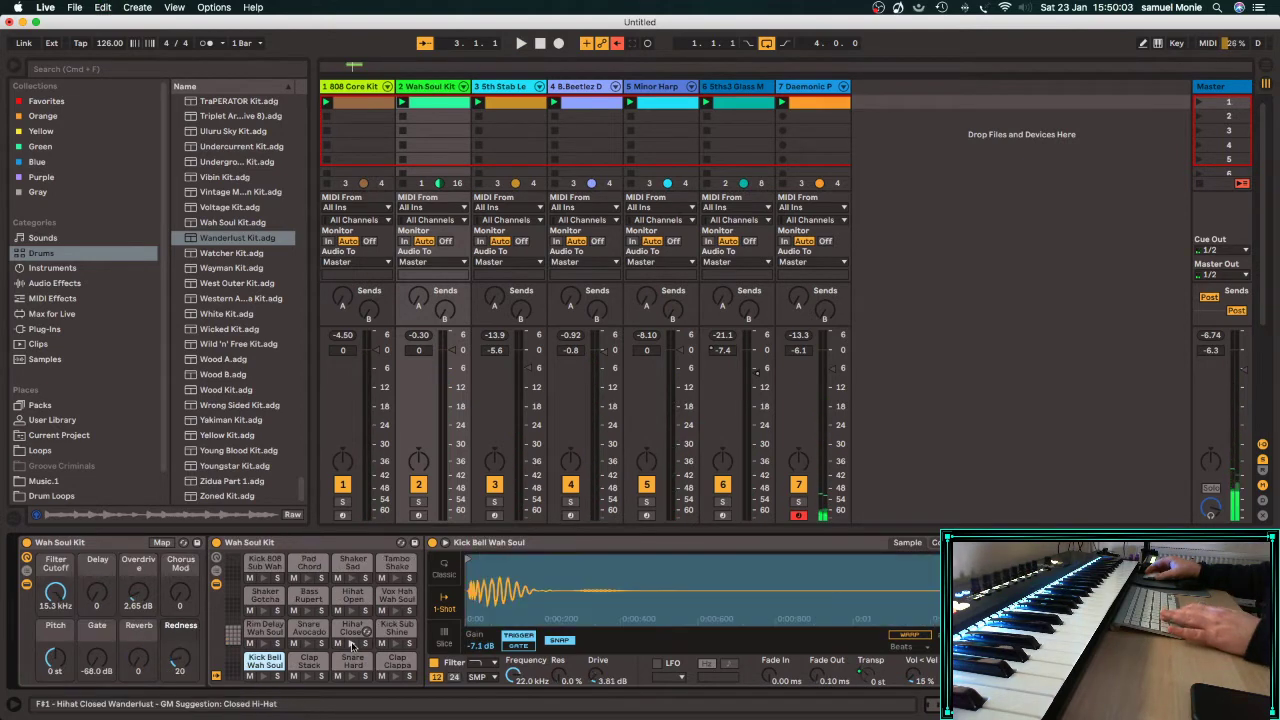
{"action": "key", "text": "super+z"}
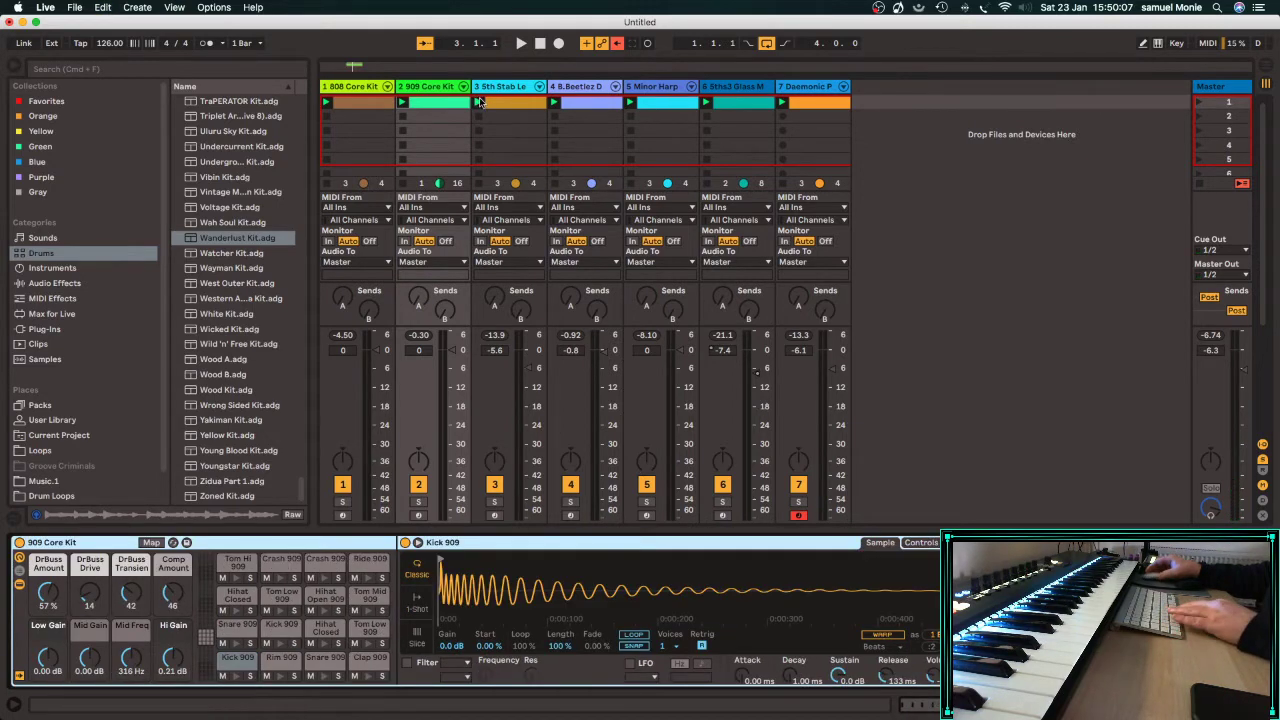
Add the Wanderlust Kit on a new track 8, start playback and arm track 8 in place of track 7.
{"action": "left_click", "coordinate": [806, 85]}
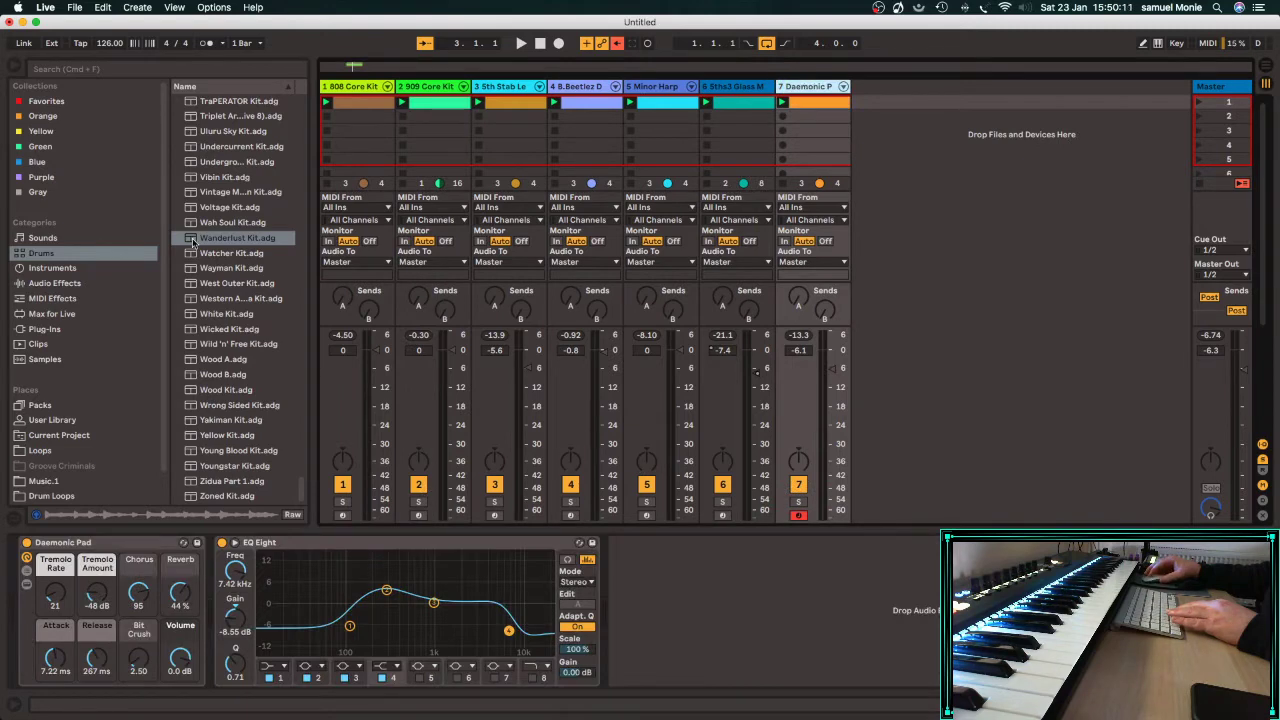
{"action": "left_click_drag", "start_coordinate": [193, 241], "coordinate": [1014, 205]}
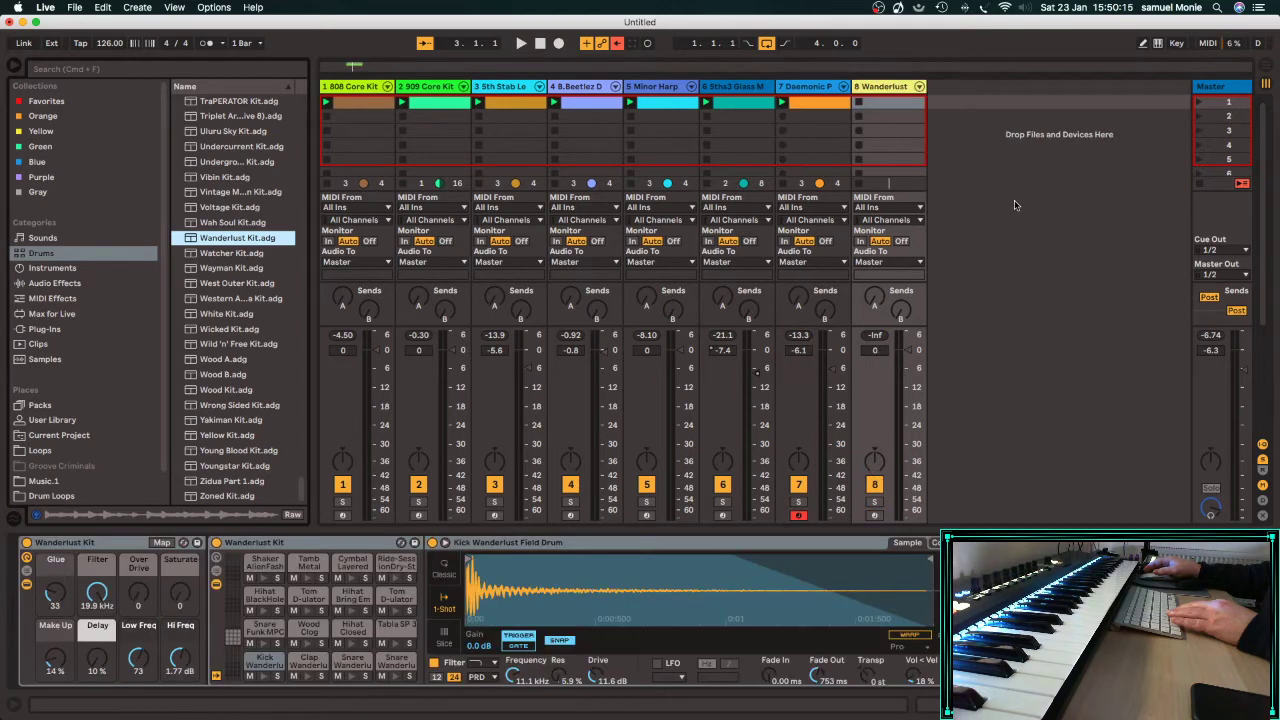
{"action": "key", "text": "space"}
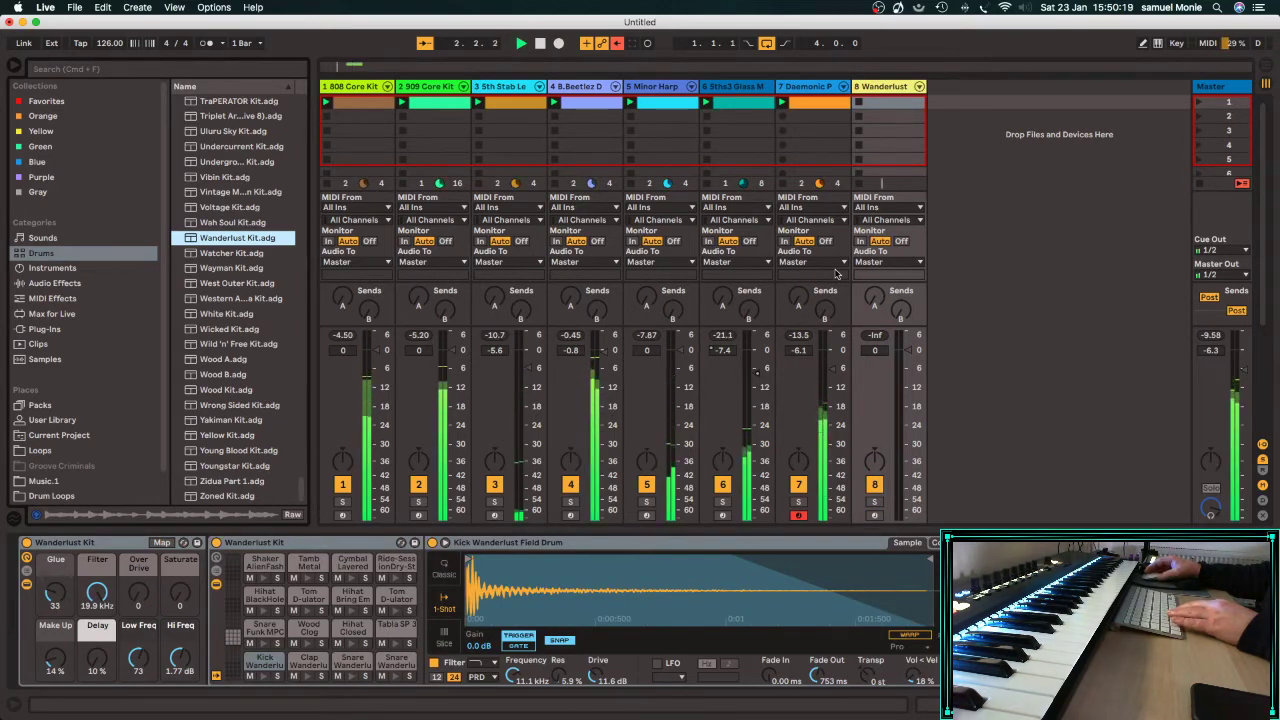
{"action": "left_click", "coordinate": [799, 516]}
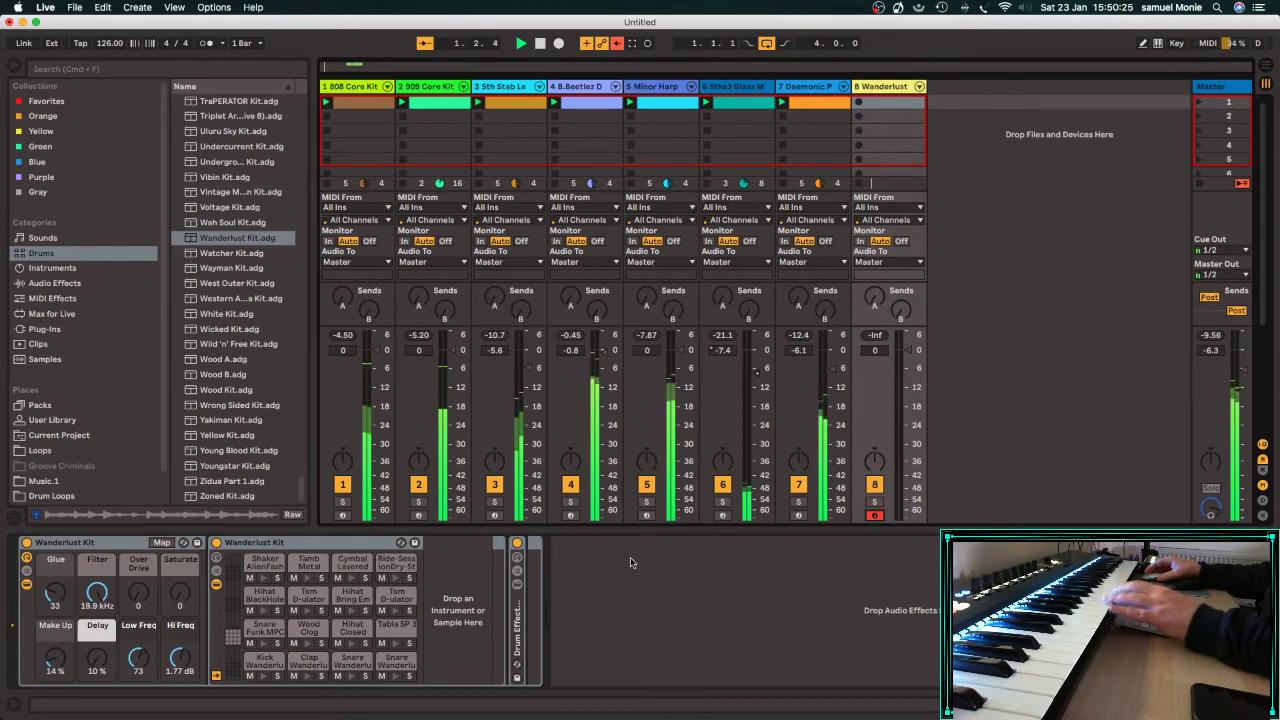
{"action": "left_click", "coordinate": [467, 589]}
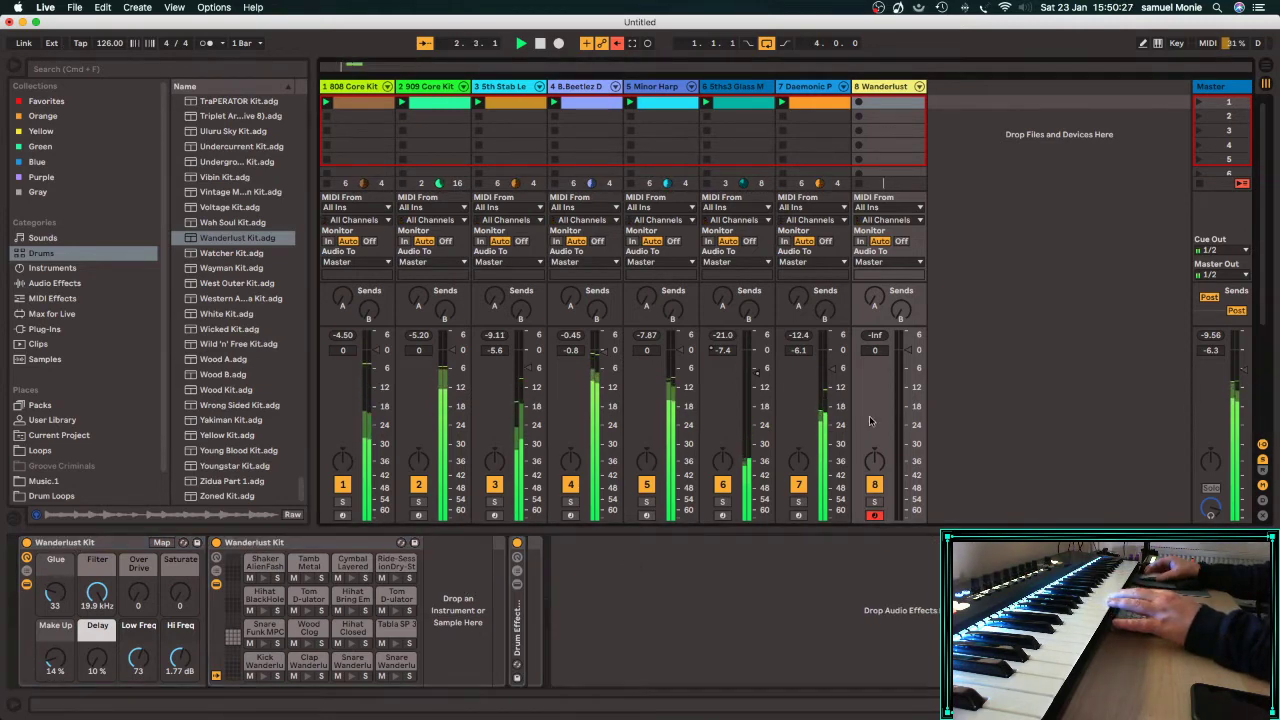
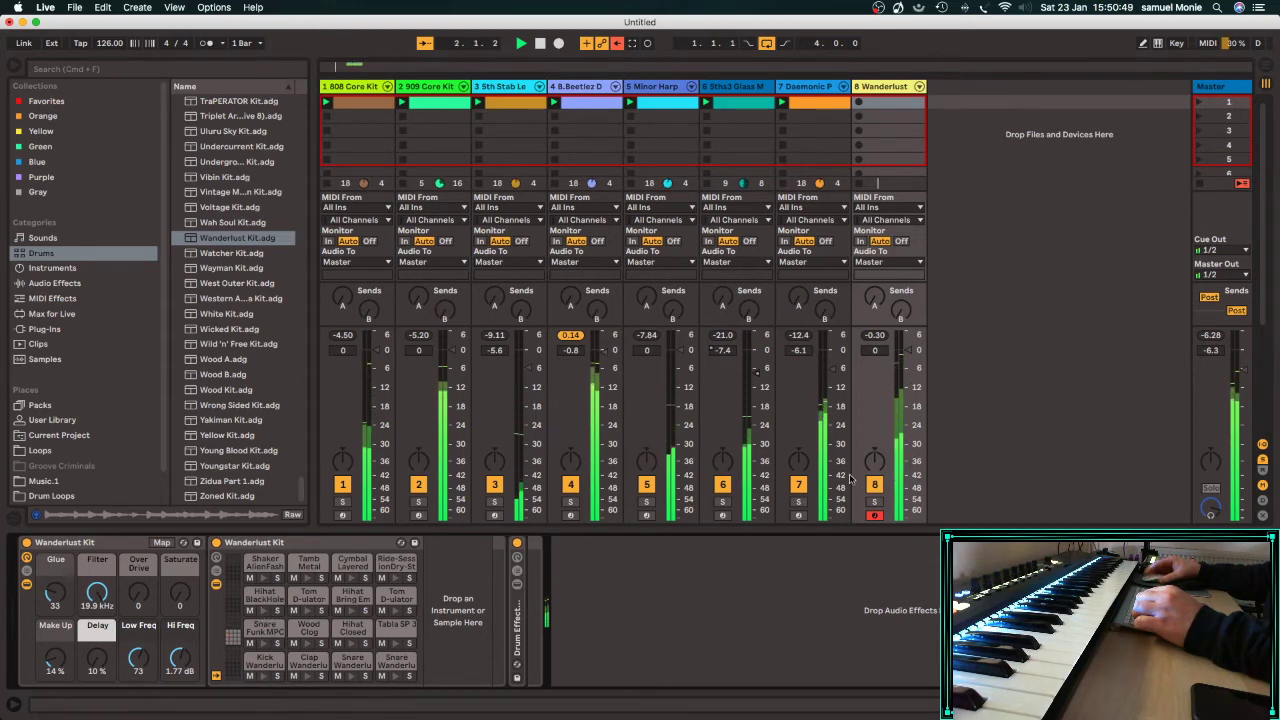
Create and launch a one-bar clip in track 8's first slot and place a Tamb Metal note at 1.1.3.
{"action": "double_click", "coordinate": [885, 107]}
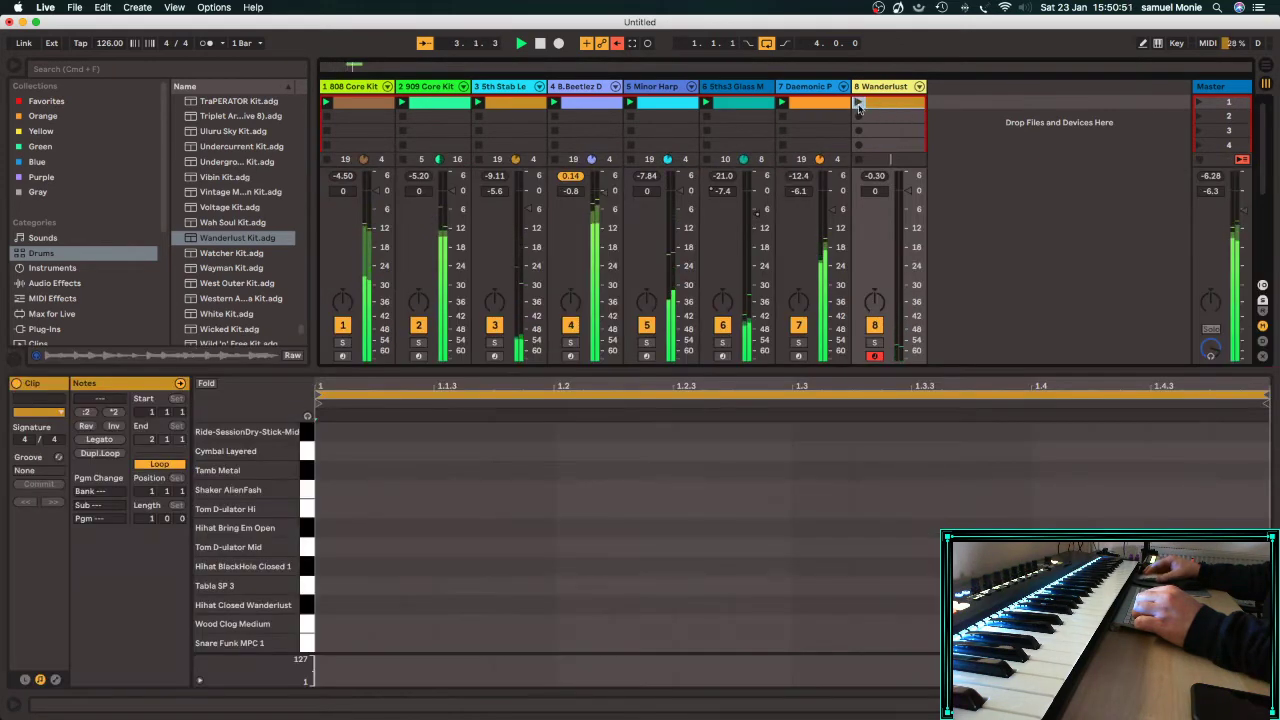
{"action": "left_click", "coordinate": [858, 104]}
{"action": "left_click", "coordinate": [342, 491]}
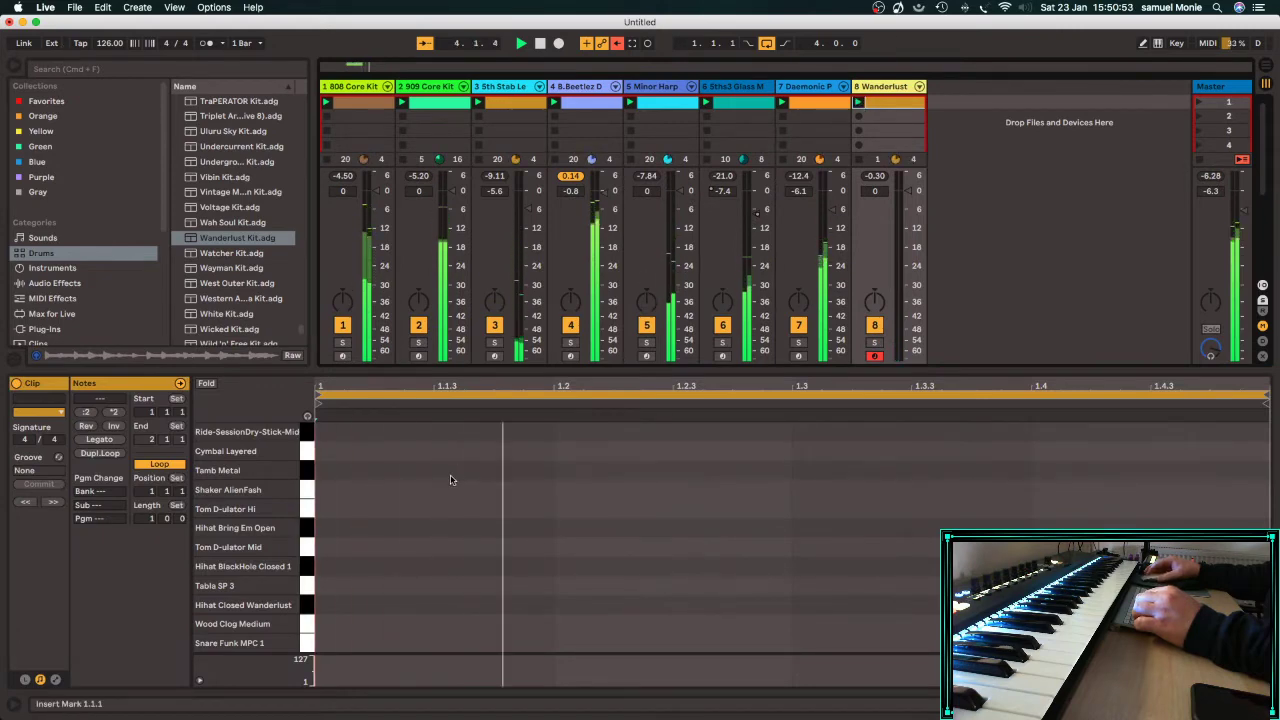
{"action": "double_click", "coordinate": [418, 470]}
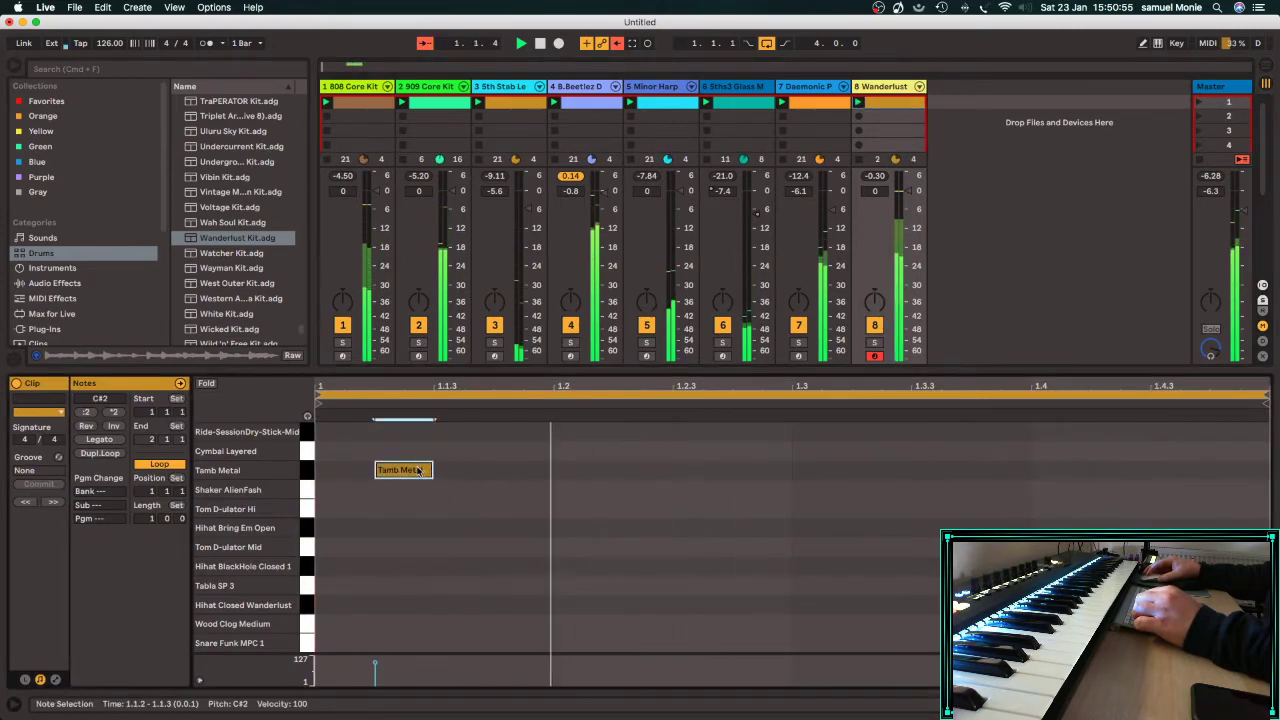
{"action": "left_click_drag", "start_coordinate": [419, 472], "coordinate": [480, 476]}
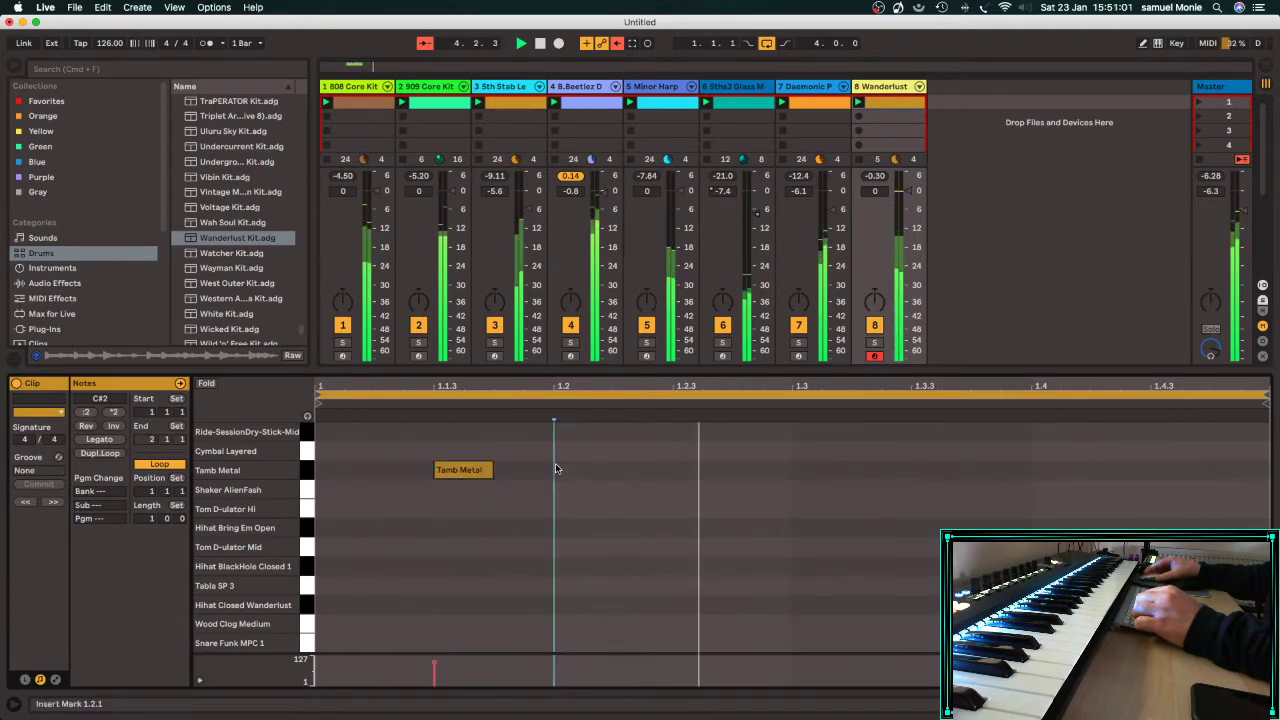
Duplicate the first beat's Tamb Metal note across the bar to 1.2.3, 1.3.3 and 1.4.3.
{"action": "left_click_drag", "start_coordinate": [557, 466], "coordinate": [321, 482]}
{"action": "key", "text": "super+d"}
{"action": "key", "text": "super+d"}
{"action": "key", "text": "super+d"}
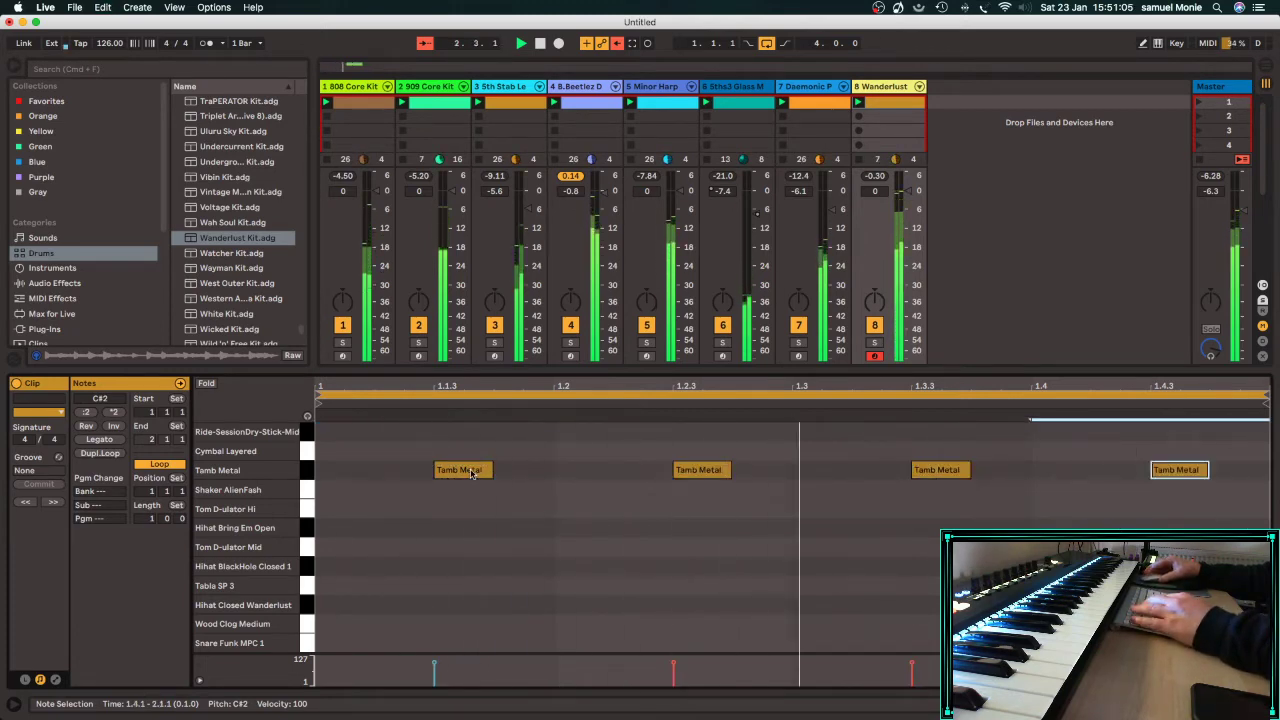
Shorten the four Tamb Metal notes and shift them onto the beats at 1.1.1, 1.2, 1.3 and 1.4, undoing any extra duplication.
{"action": "left_click_drag", "start_coordinate": [1231, 444], "coordinate": [390, 480]}
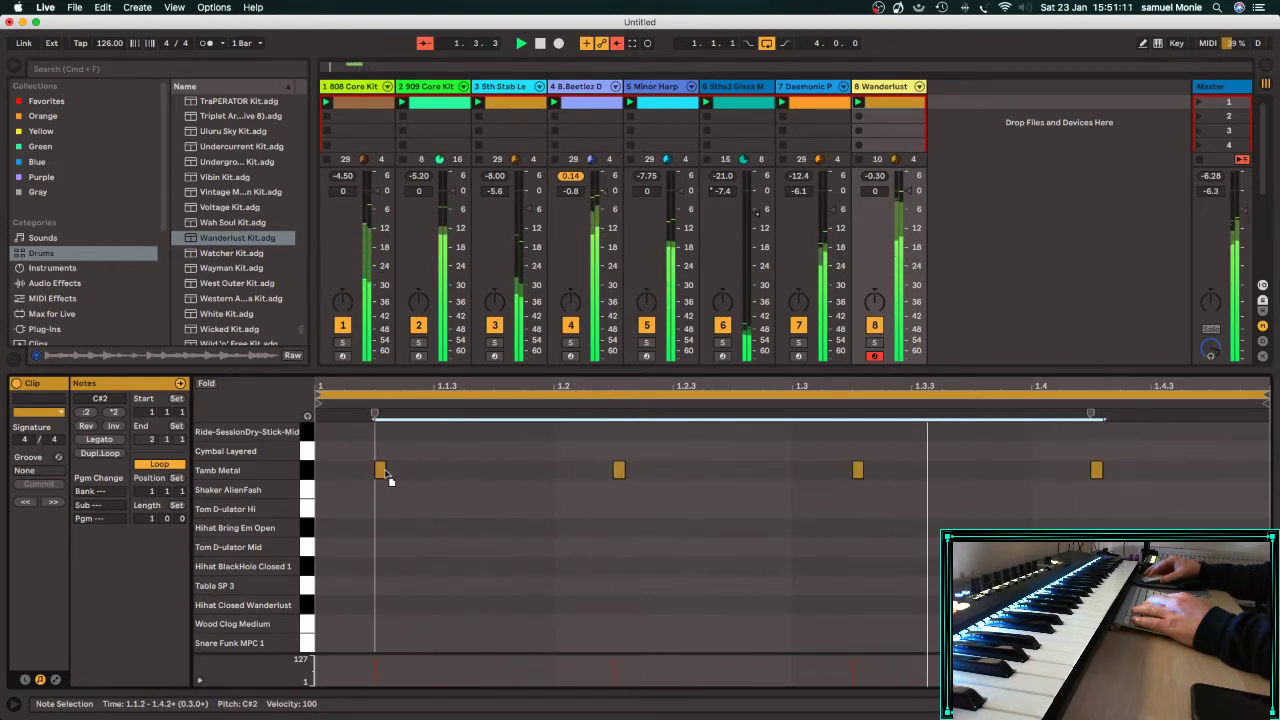
{"action": "key", "text": "Left"}
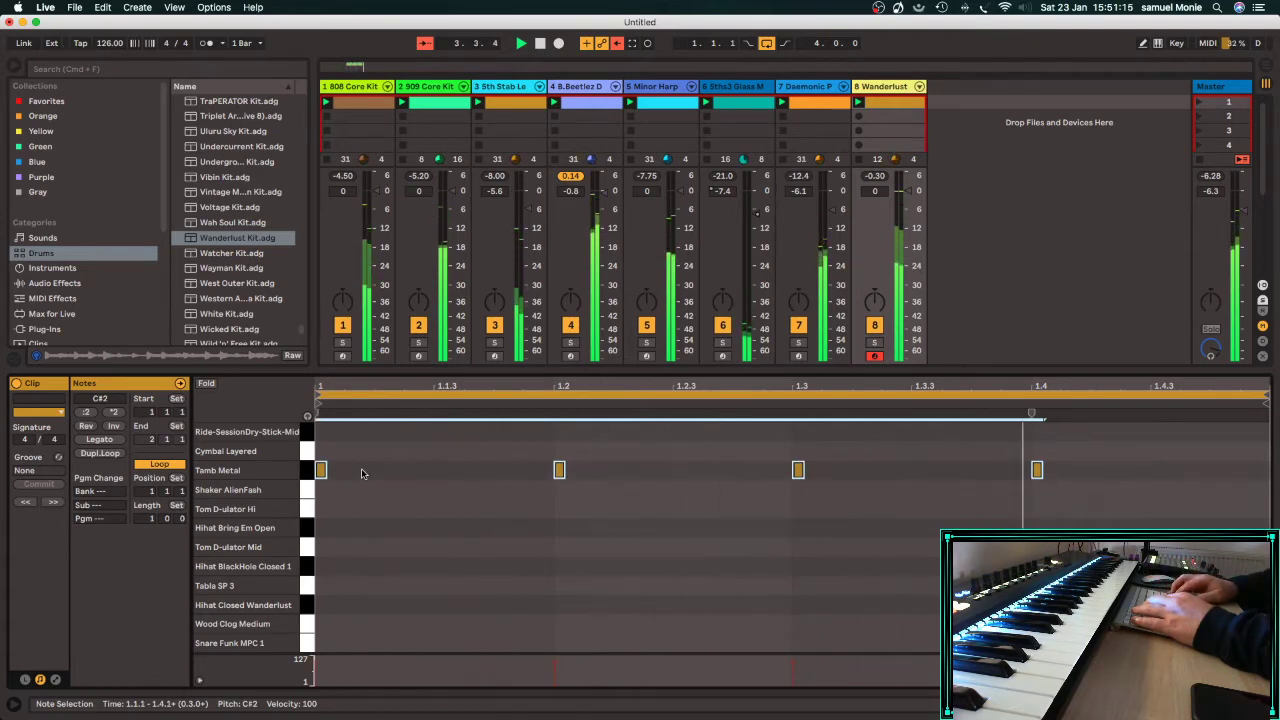
{"action": "key", "text": "super+d"}
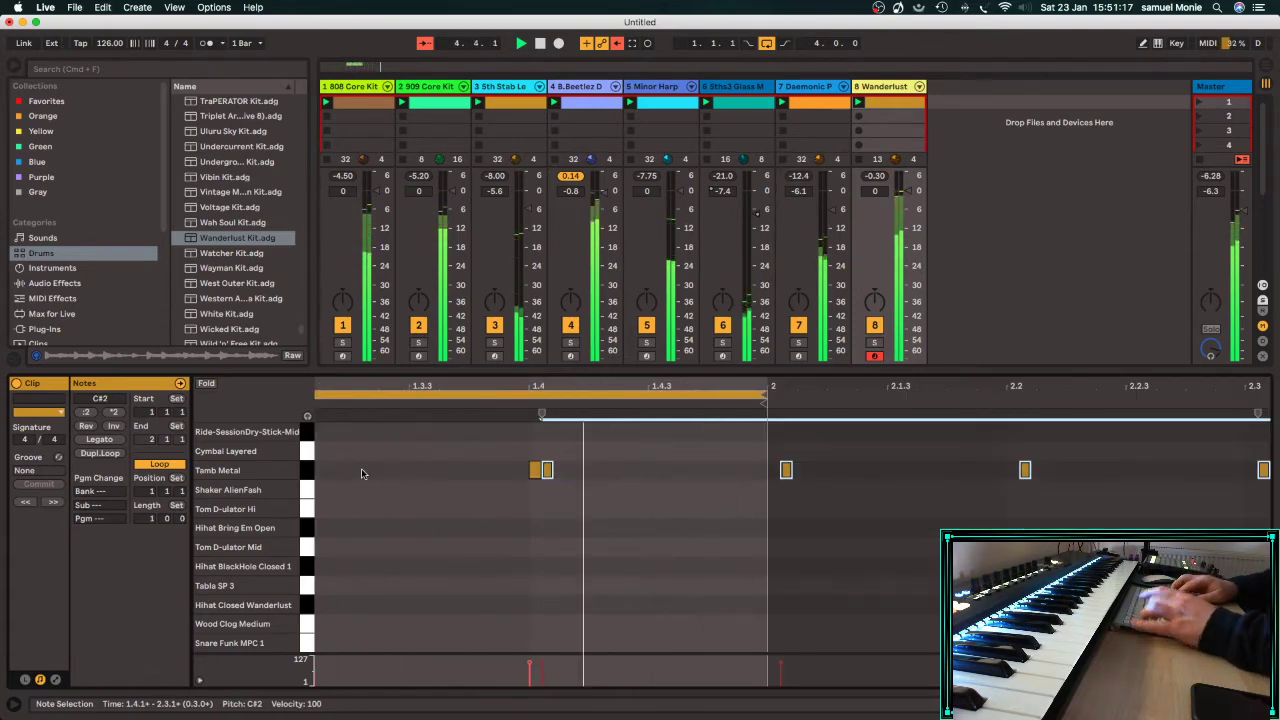
{"action": "key", "text": "super+z"}
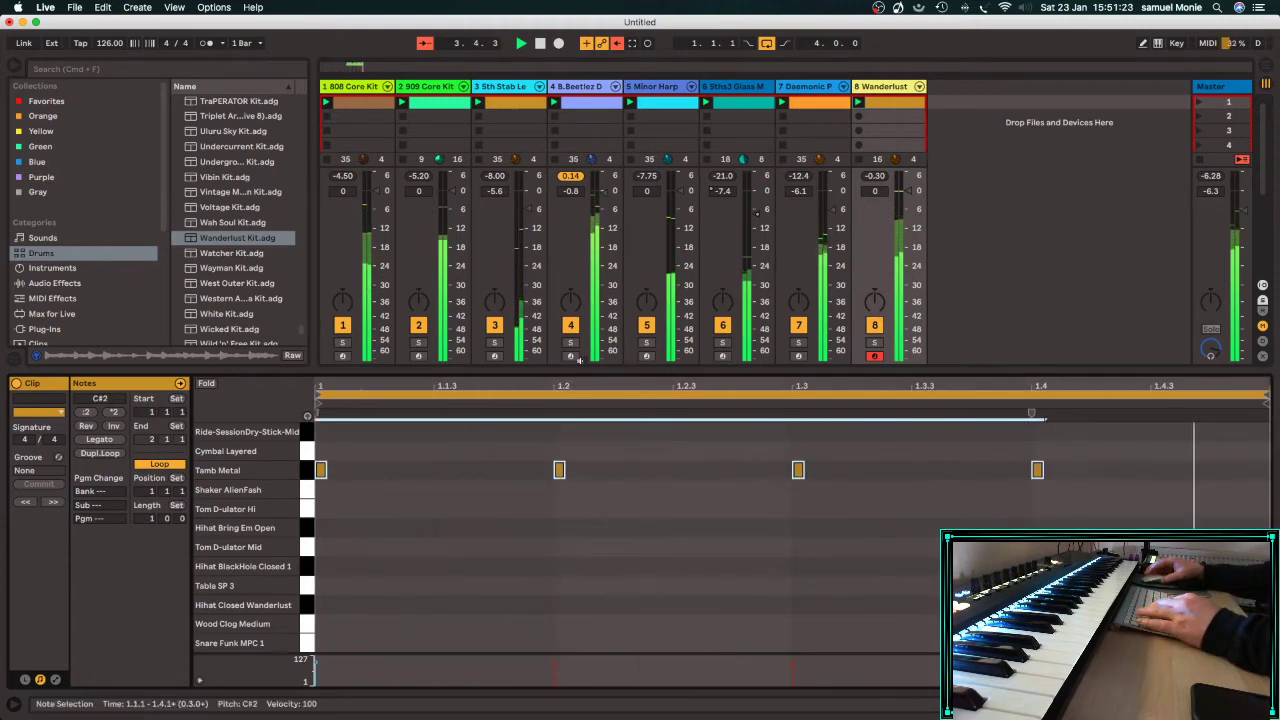
Lower the Tamb Metal chain's volume inside the Wanderlust Kit to about -12 dB.
{"action": "key", "text": "super+d"}
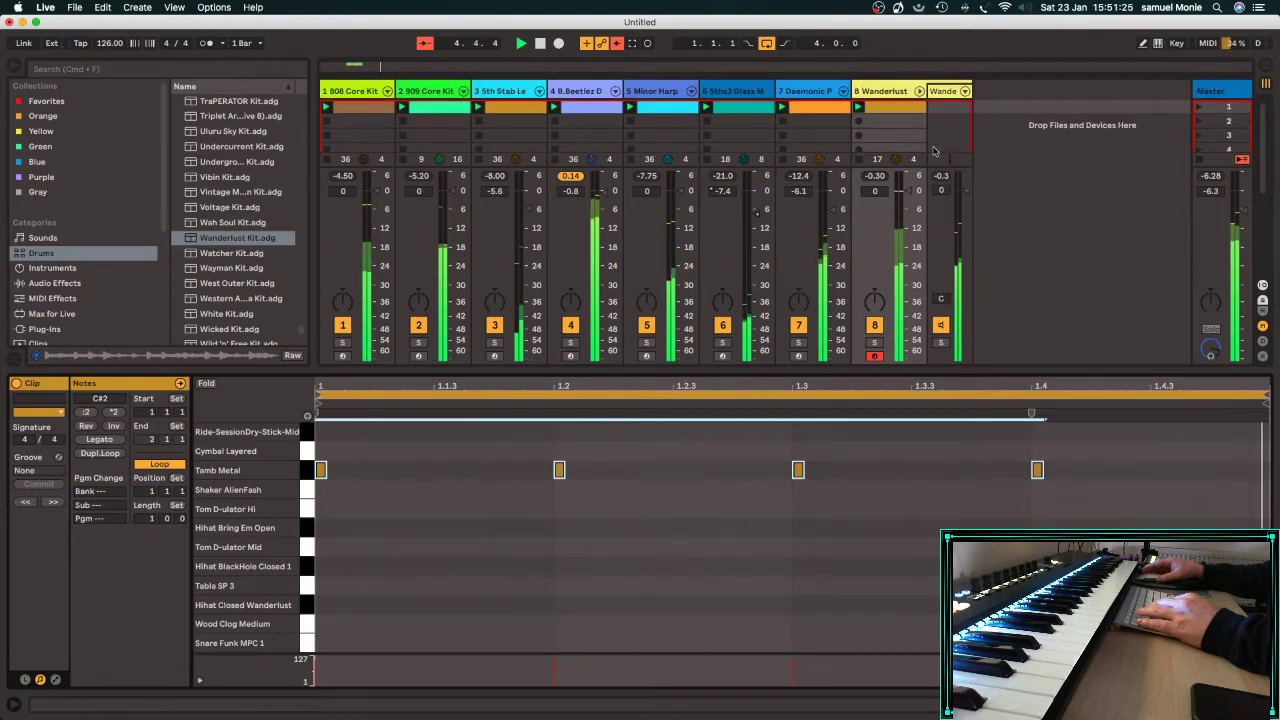
{"action": "left_click", "coordinate": [963, 92]}
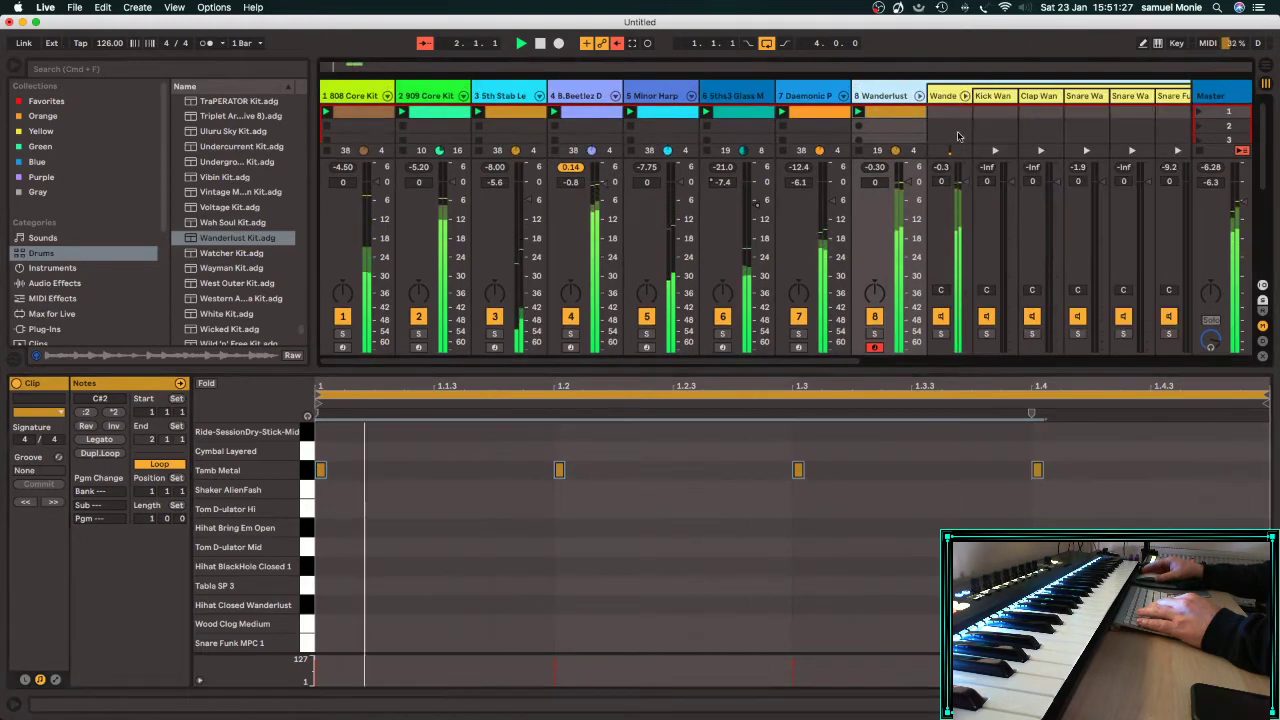
{"action": "left_click_drag", "start_coordinate": [1036, 182], "coordinate": [1036, 222]}
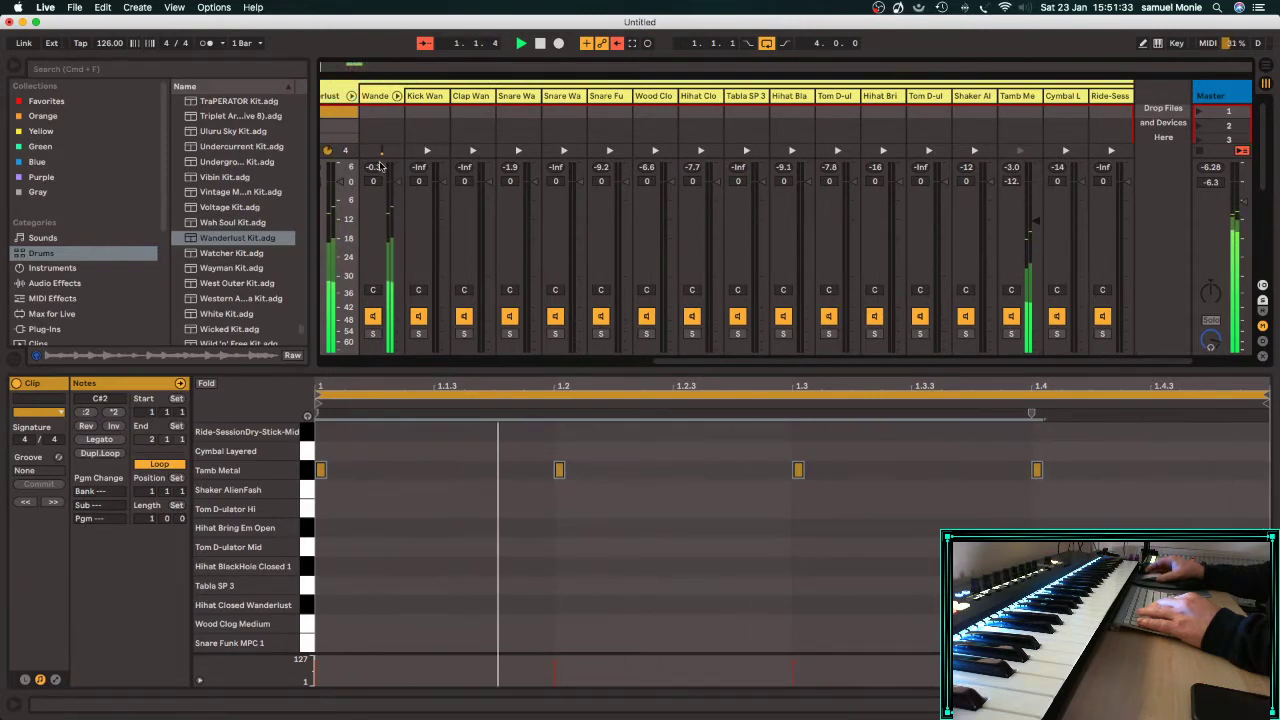
{"action": "left_click", "coordinate": [396, 96]}
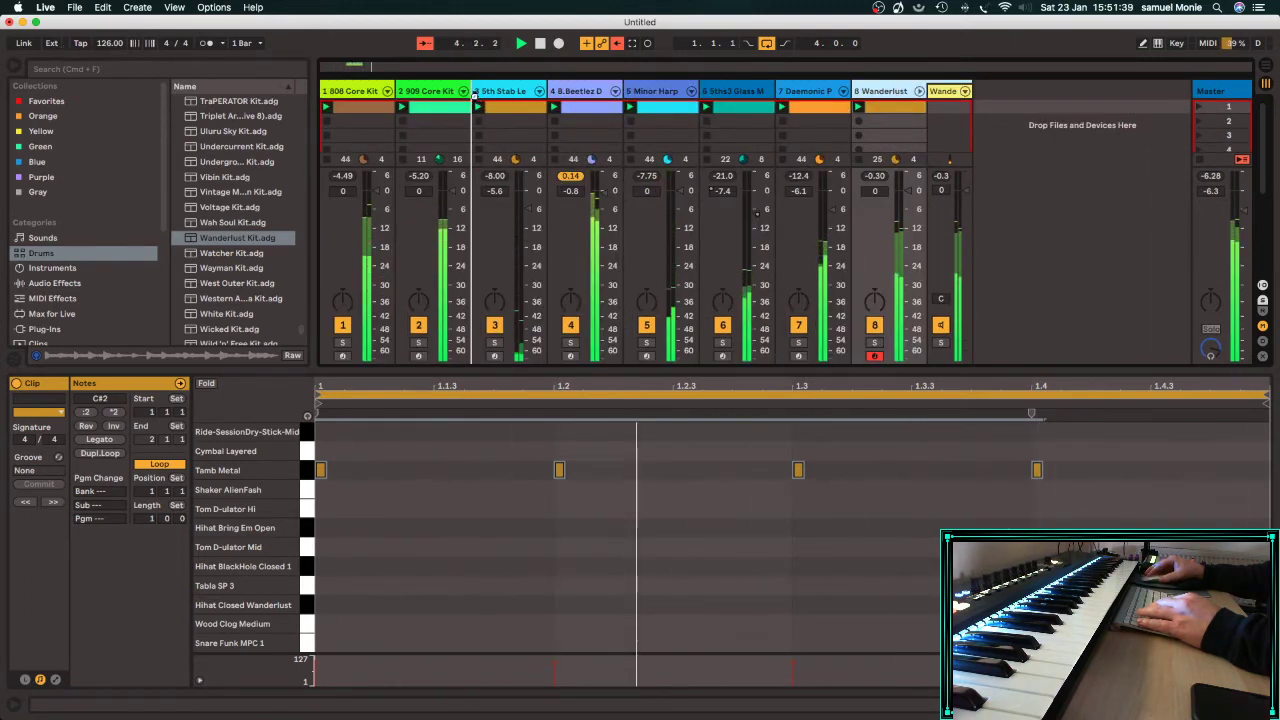
Move the Wanderlust track directly after the 909 Core Kit as track 3 and set its volume to -6.0 dB.
{"action": "left_click_drag", "start_coordinate": [477, 100], "coordinate": [478, 100]}
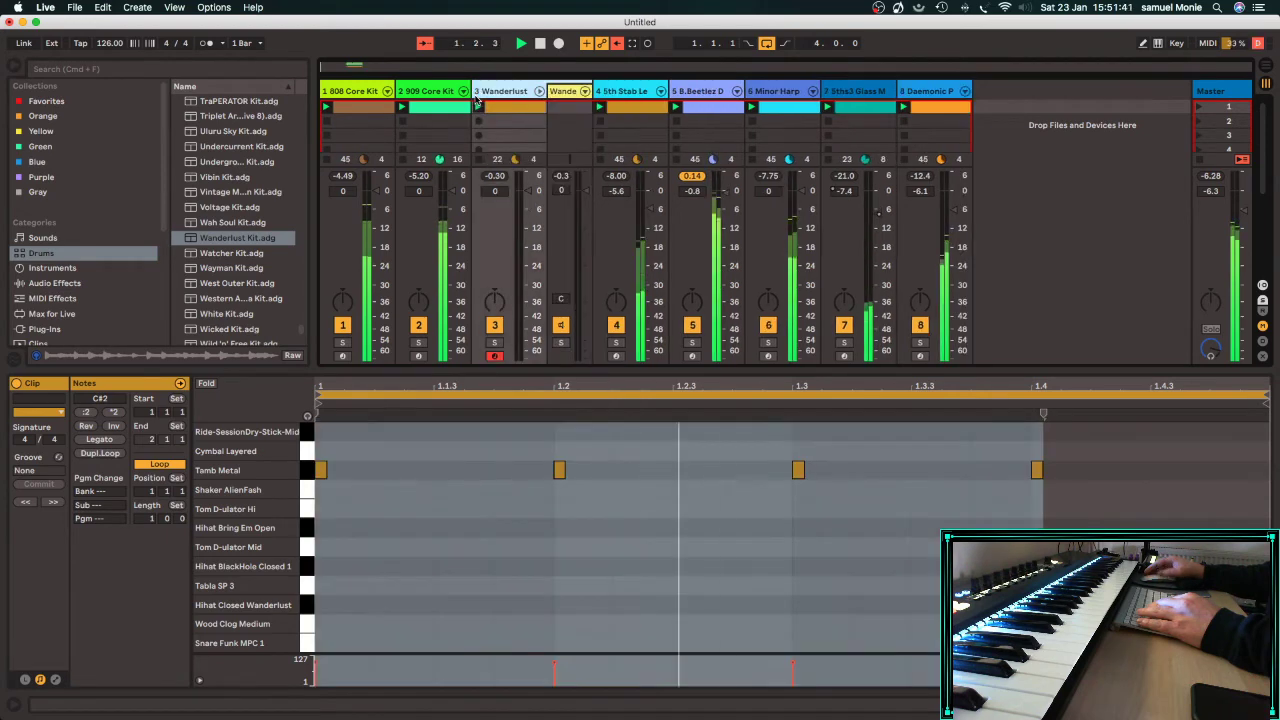
{"action": "left_click", "coordinate": [586, 92]}
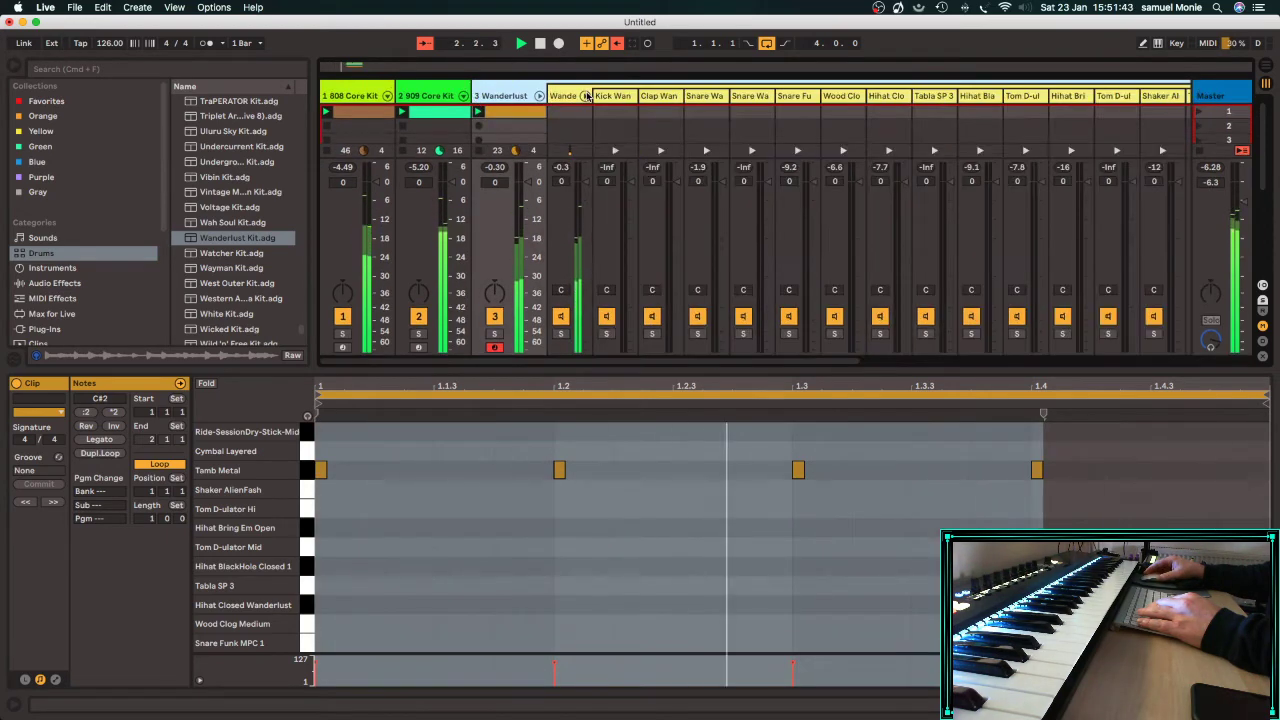
{"action": "left_click", "coordinate": [586, 92]}
{"action": "left_click", "coordinate": [538, 89]}
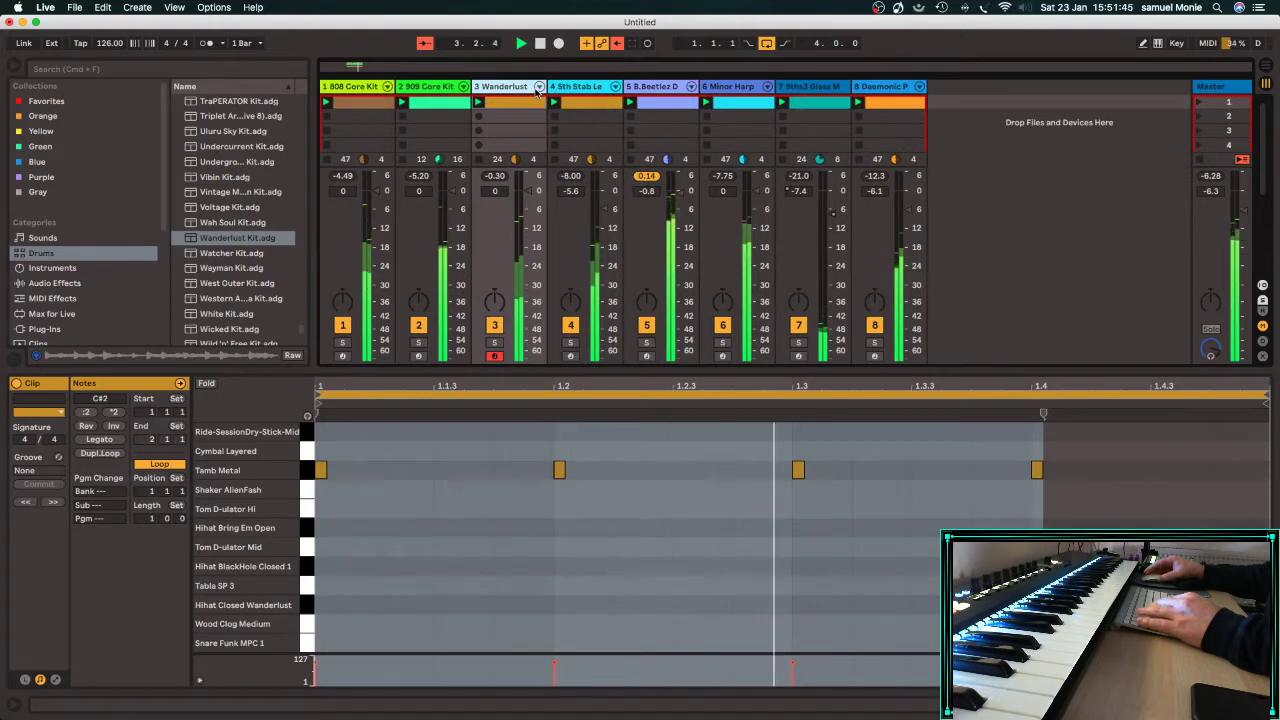
{"action": "left_click_drag", "start_coordinate": [531, 193], "coordinate": [527, 208]}
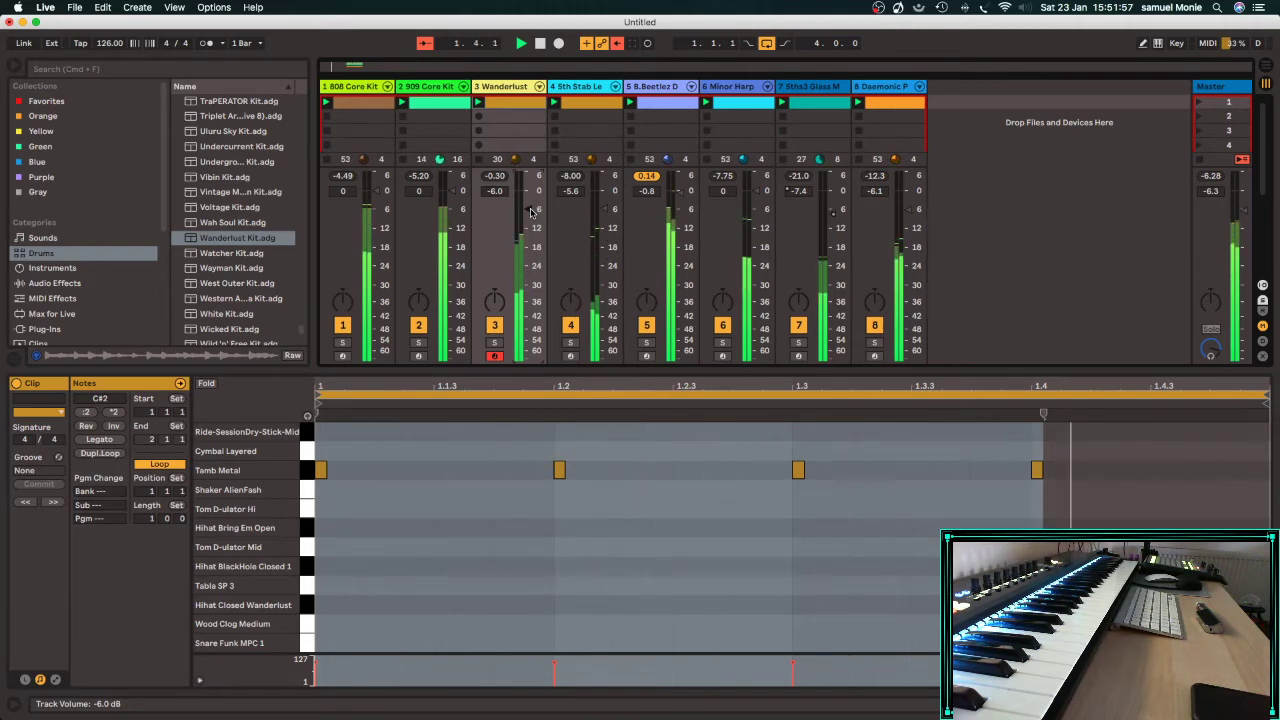
Add two shortened Tamb Metal notes at 1.4.2 and 1.4.3 in the Wanderlust clip.
{"action": "left_click", "coordinate": [996, 469]}
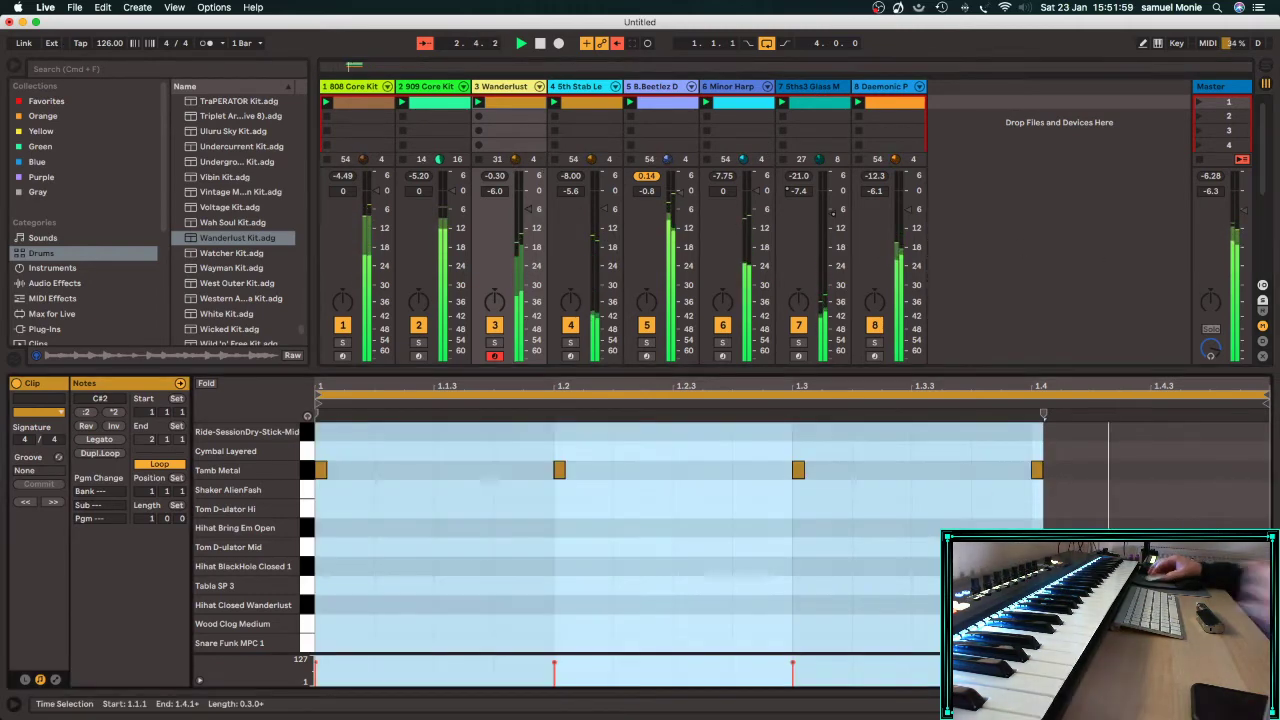
{"action": "double_click", "coordinate": [1120, 470]}
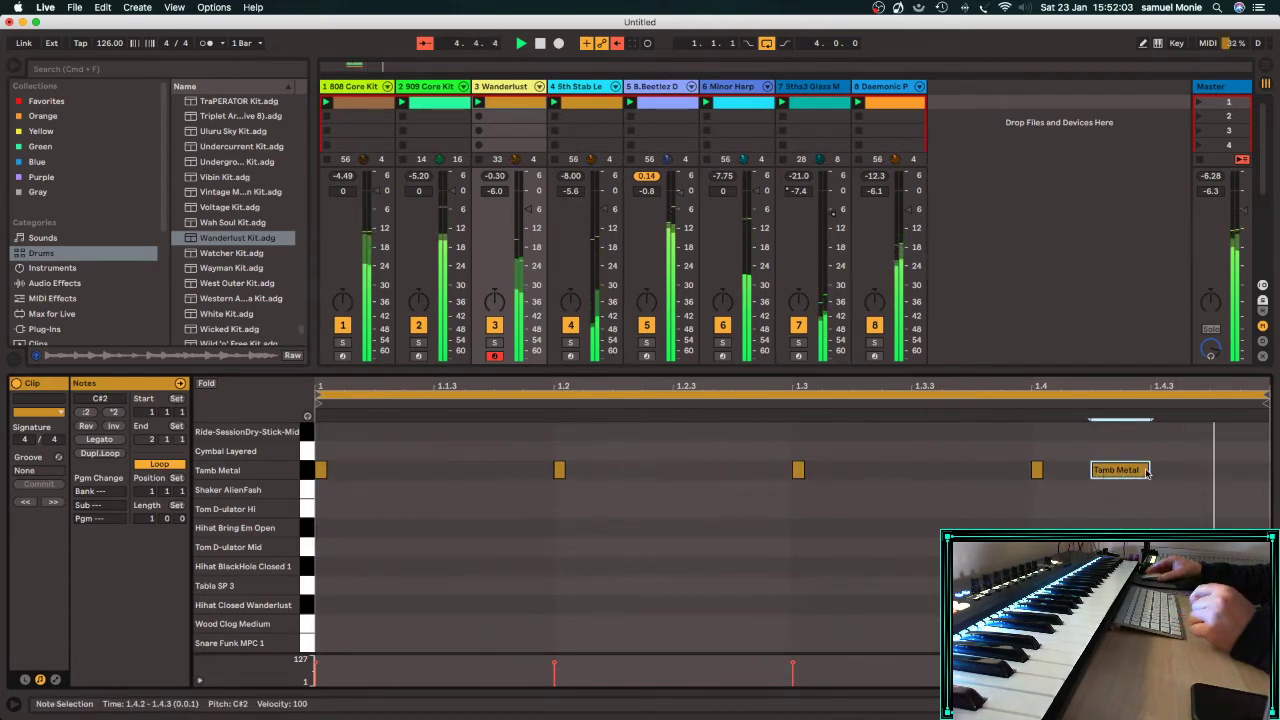
{"action": "left_click_drag", "start_coordinate": [1148, 470], "coordinate": [1096, 470]}
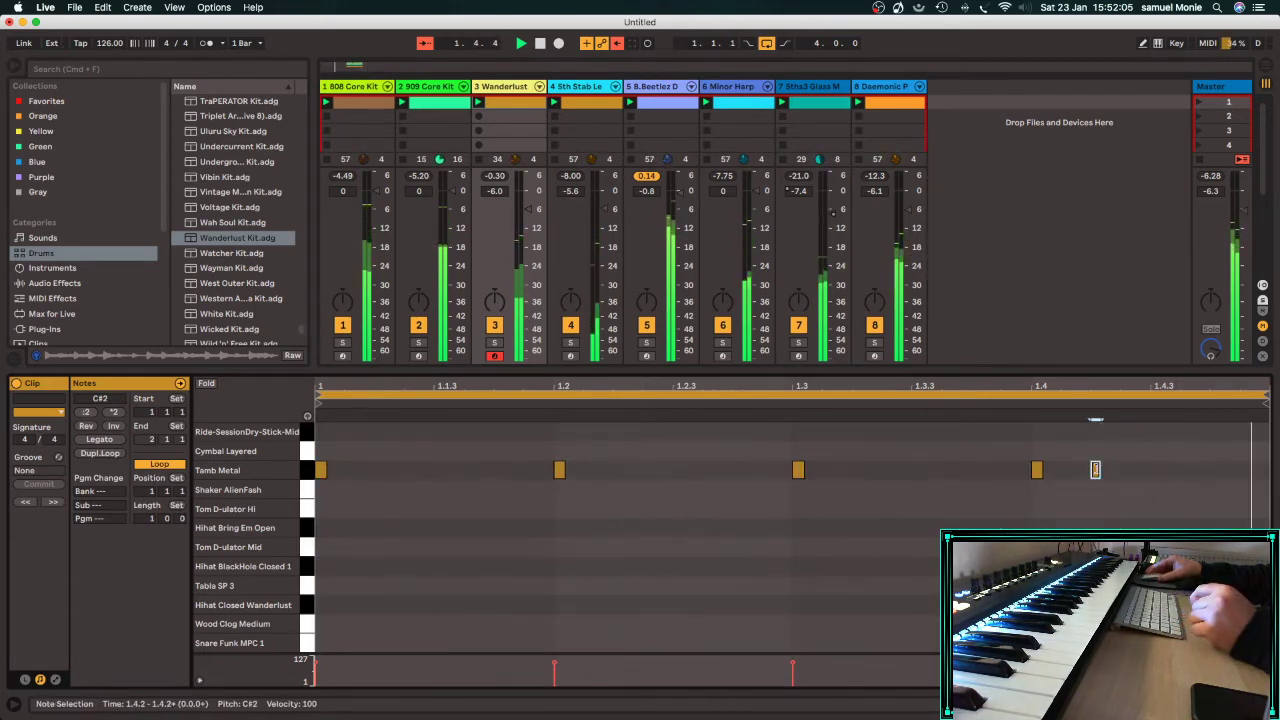
{"action": "double_click", "coordinate": [1170, 470]}
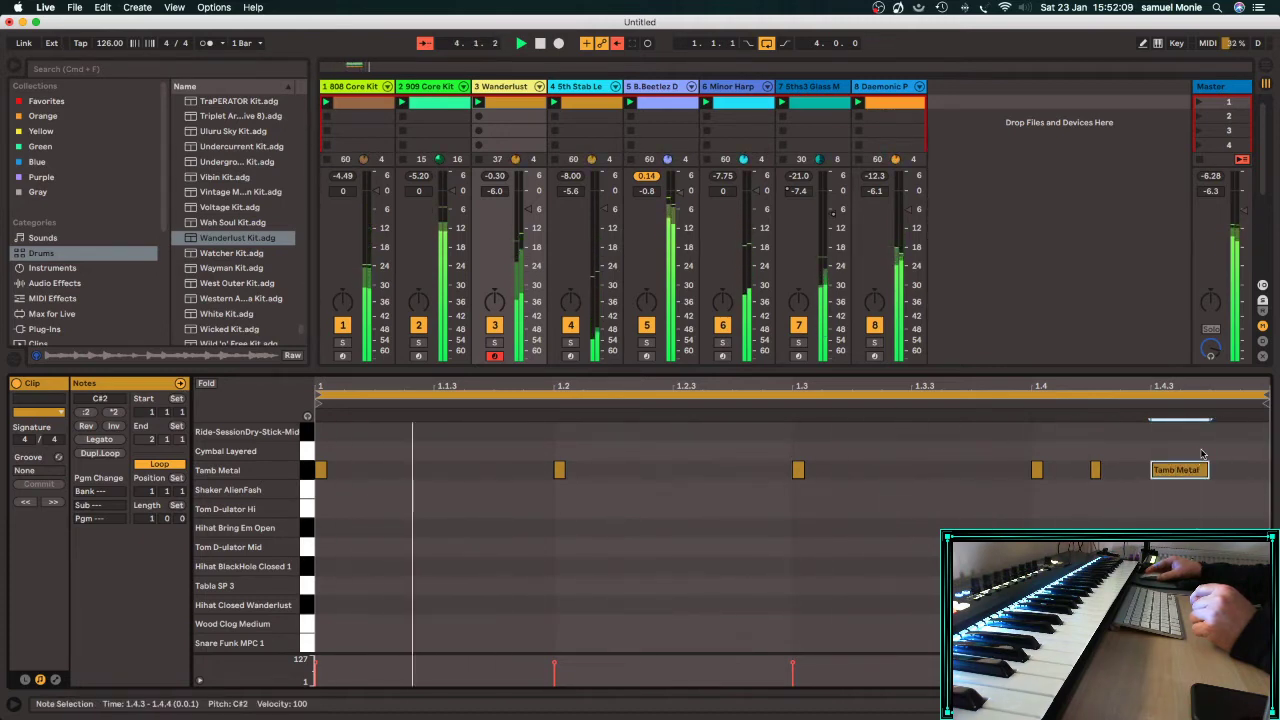
{"action": "left_click_drag", "start_coordinate": [1207, 470], "coordinate": [1165, 470]}
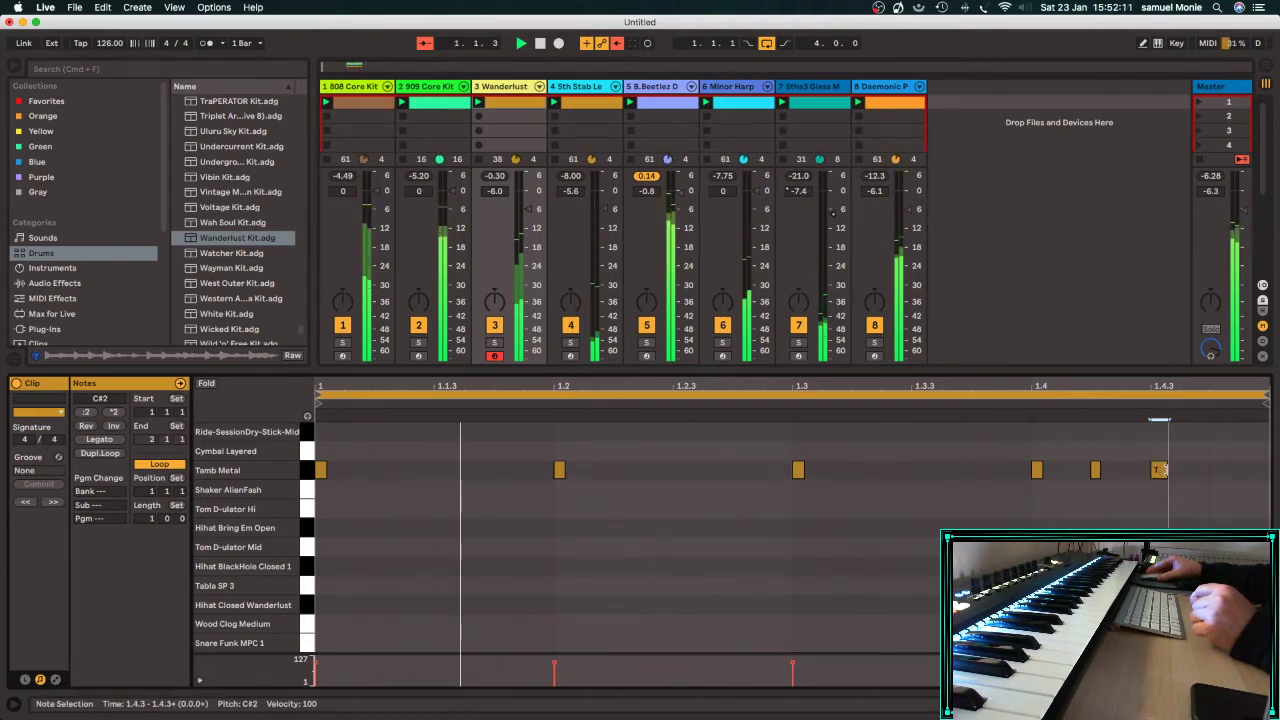
Add a short Shaker AlienFash note just after 1.4.3 with velocity 57 and place a copy at 1.4.4.
{"action": "double_click", "coordinate": [1226, 489]}
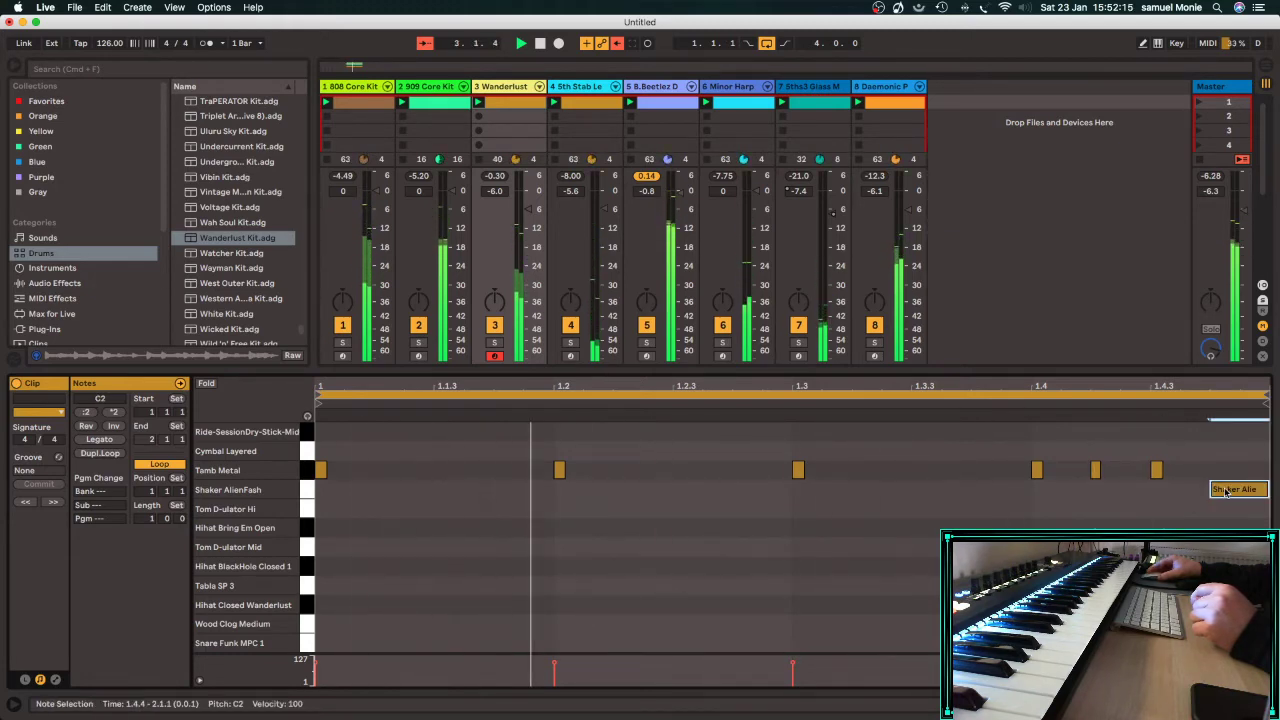
{"action": "left_click_drag", "start_coordinate": [1265, 489], "coordinate": [1156, 490]}
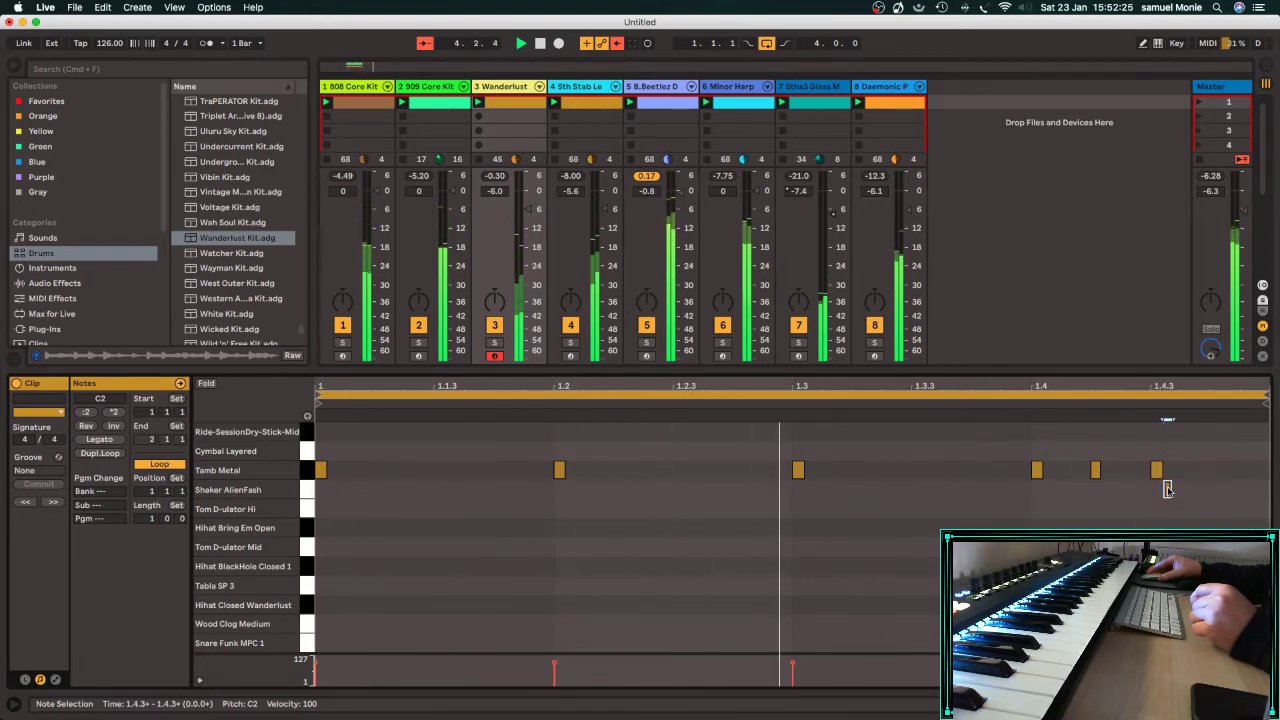
{"action": "mouse_move", "coordinate": [1167, 489]}
{"action": "left_mouse_down"}
{"action": "mouse_move", "coordinate": [1167, 502]}
{"action": "mouse_move", "coordinate": [1167, 490]}
{"action": "left_mouse_up"}
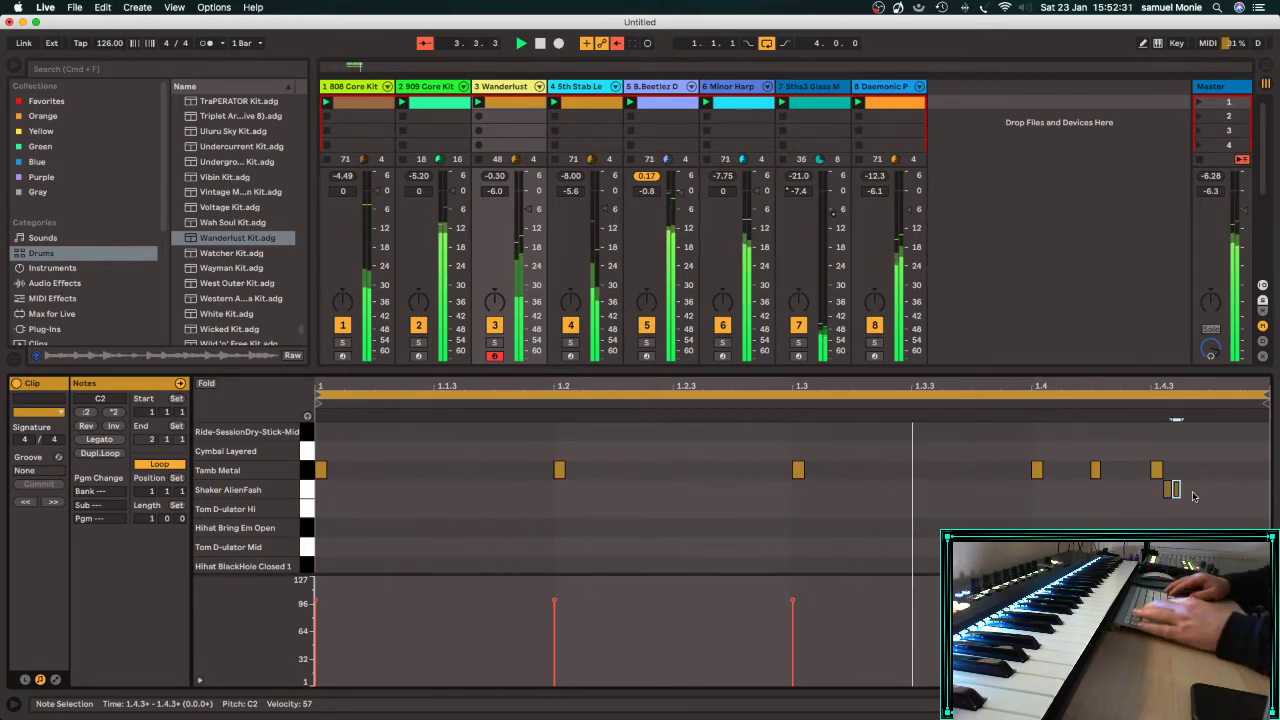
{"action": "key", "text": "super+d"}
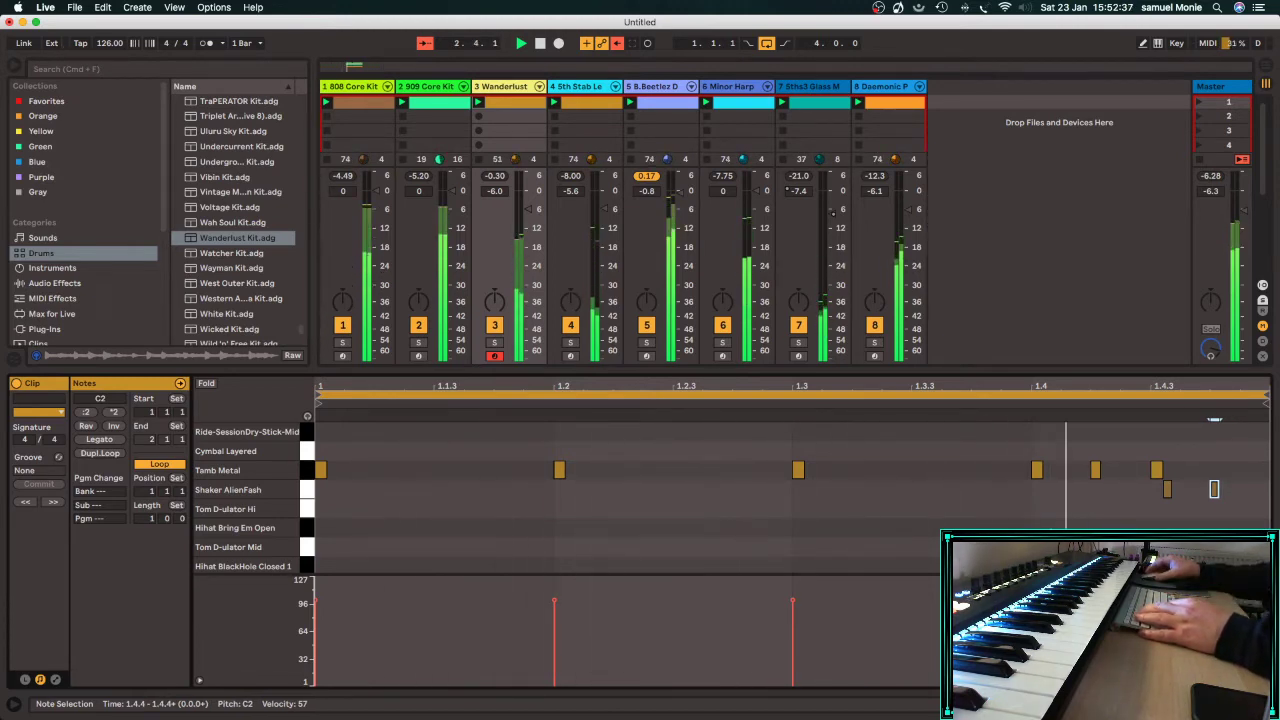
Shift the earlier Shaker AlienFash note along the grid to just after 1.4.2.
{"action": "left_click", "coordinate": [1168, 490]}
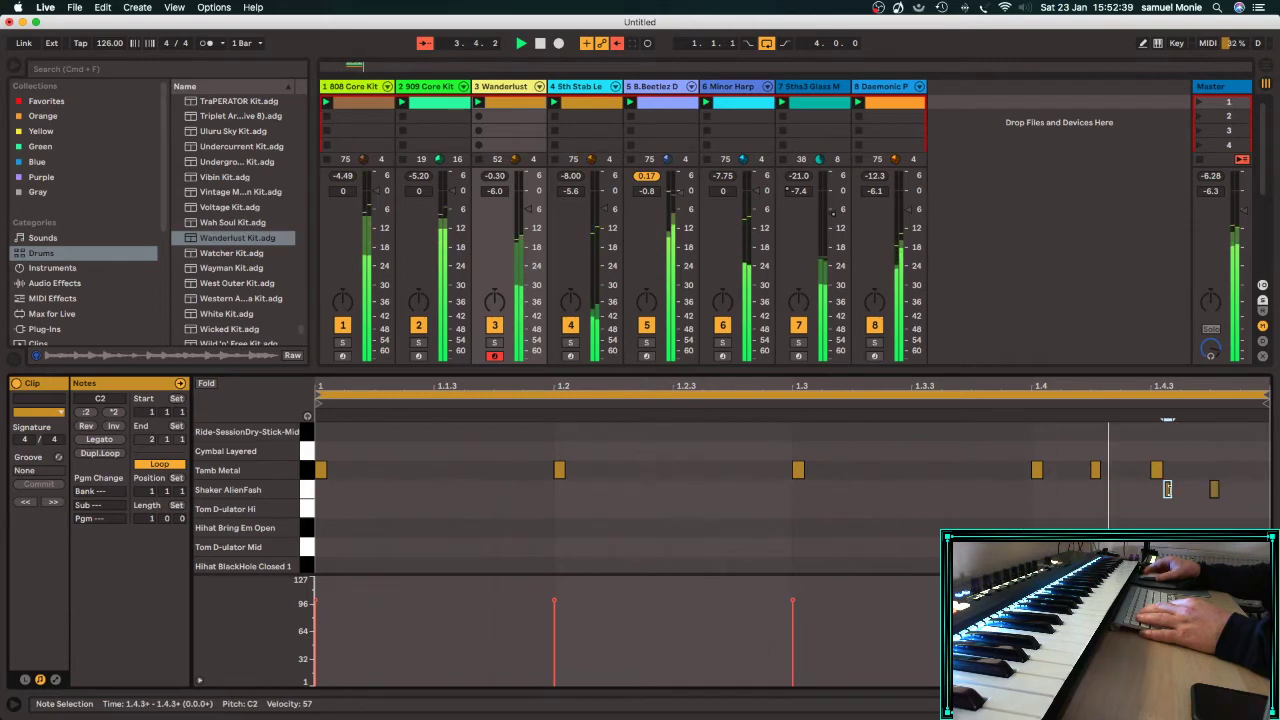
{"action": "key", "text": "Right"}
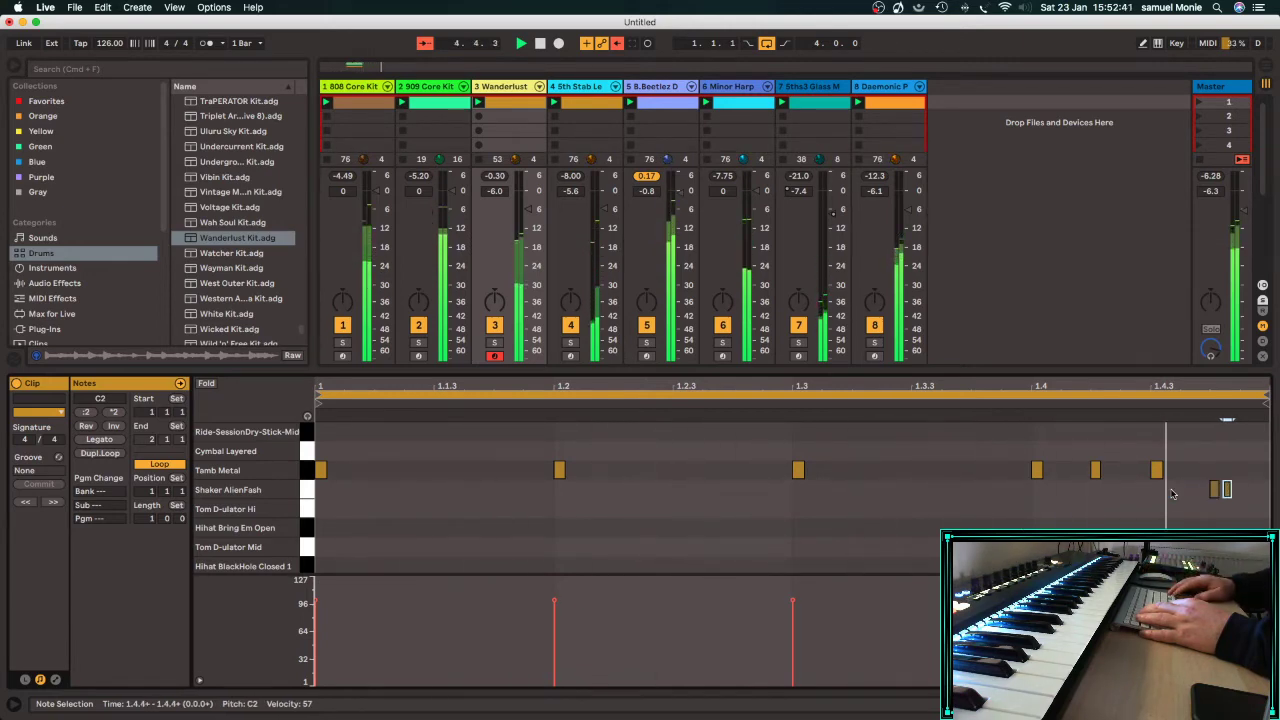
{"action": "key", "text": "Right"}
{"action": "key", "text": "Left"}
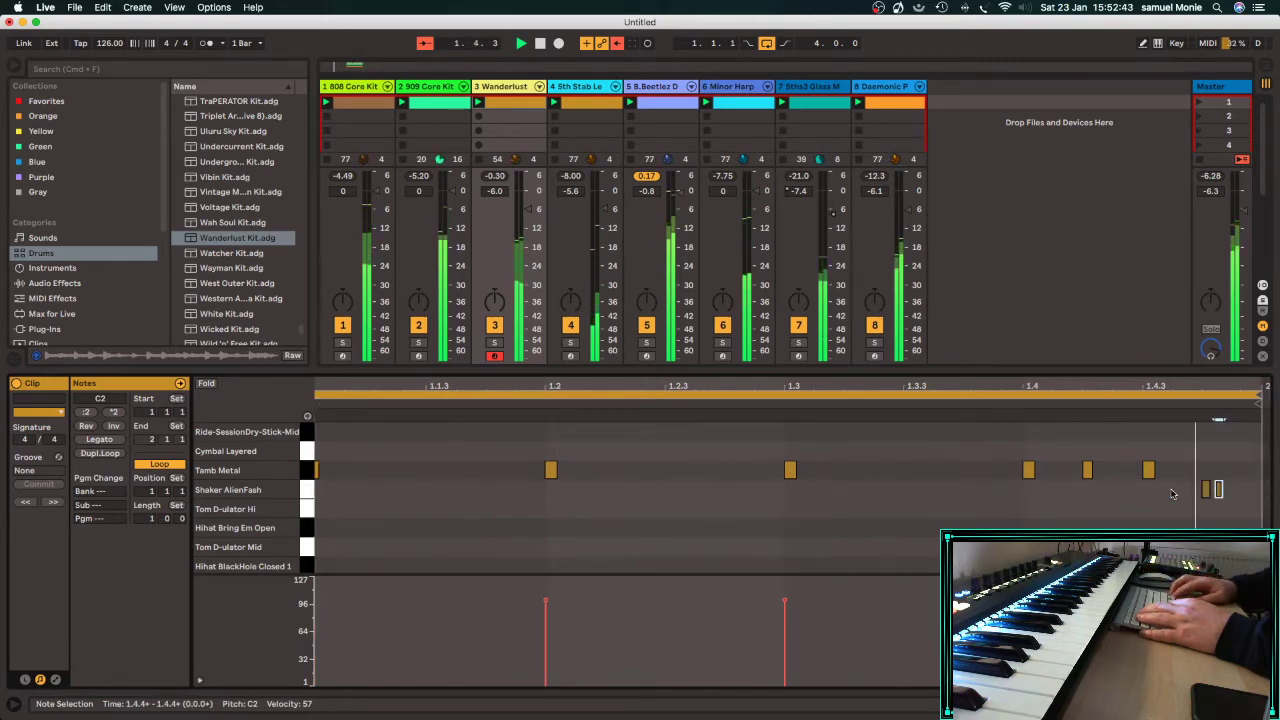
{"action": "key", "text": "Left"}
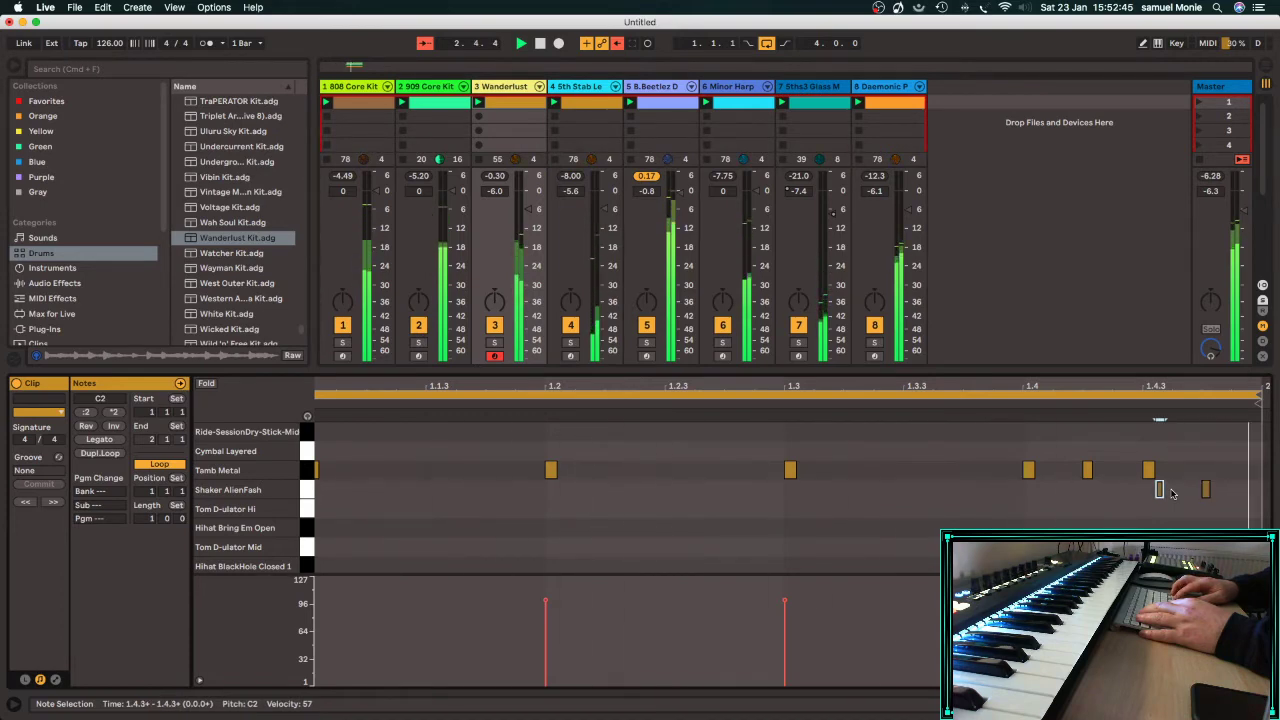
{"action": "key", "text": "Left"}
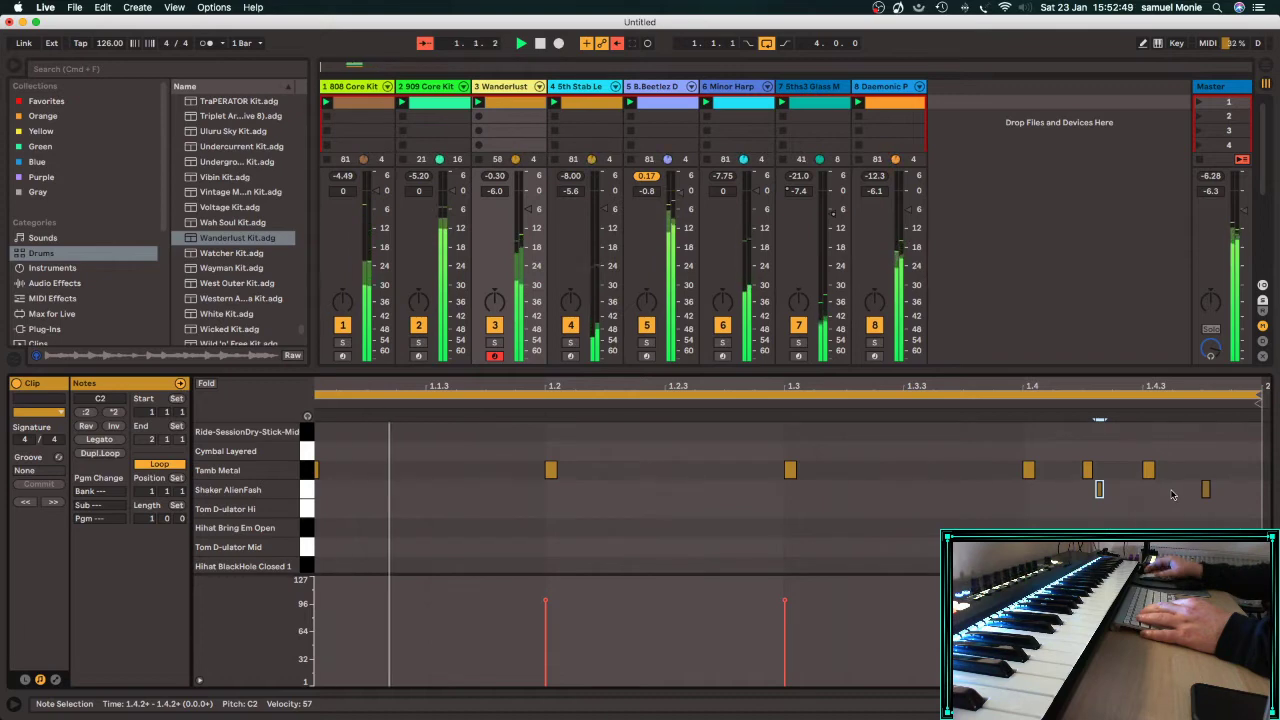
Extend the Wanderlust clip's loop to 2 bars and duplicate the first bar's notes into the second bar.
{"action": "scroll", "coordinate": [414, 497], "scroll_direction": "left", "scroll_amount": 1}
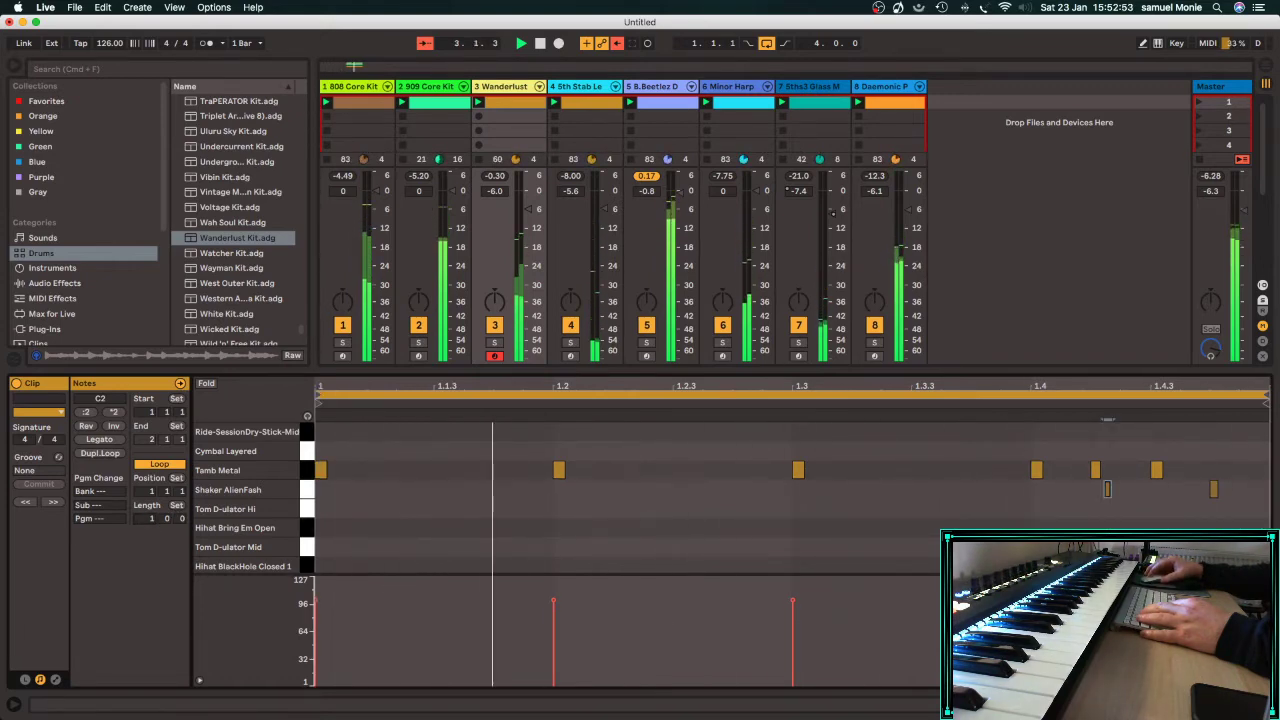
{"action": "left_click_drag", "start_coordinate": [152, 520], "coordinate": [152, 512]}
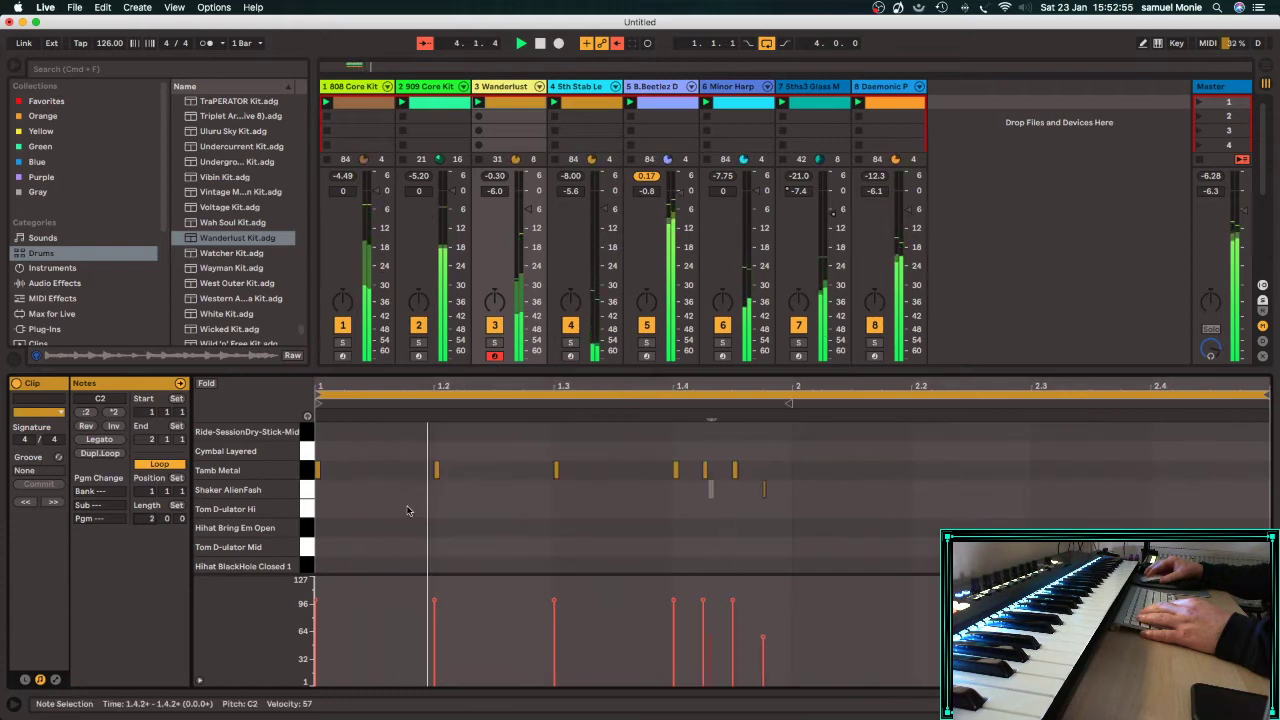
{"action": "left_click_drag", "start_coordinate": [789, 449], "coordinate": [432, 505]}
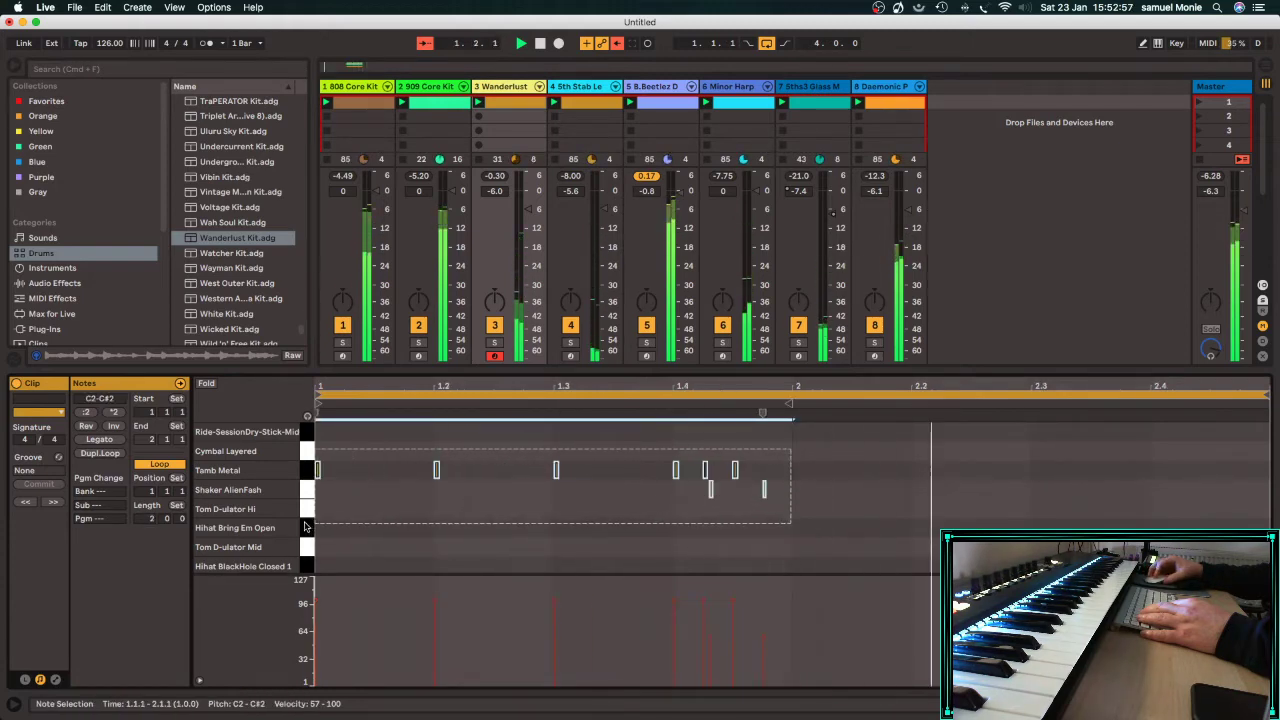
{"action": "key", "text": "super+d"}
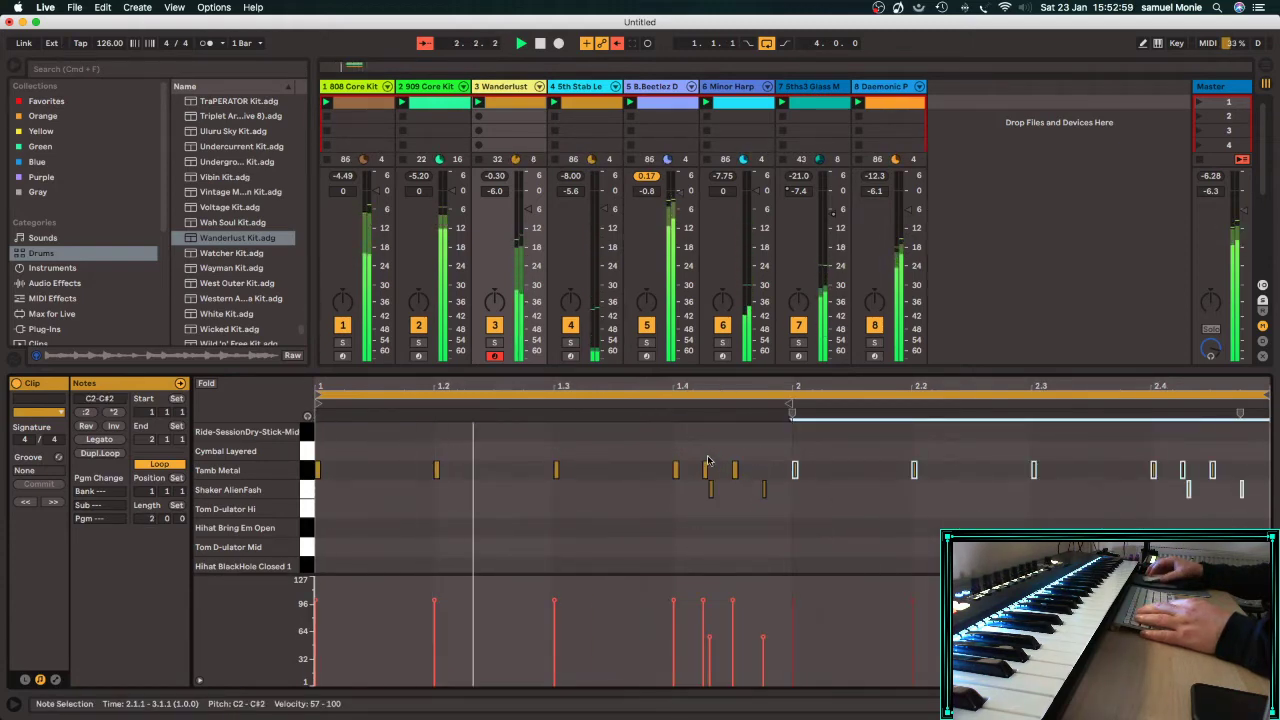
Delete the four tambourine and shaker fill notes between 1.4.2 and the end of the first bar.
{"action": "left_click_drag", "start_coordinate": [695, 455], "coordinate": [763, 519]}
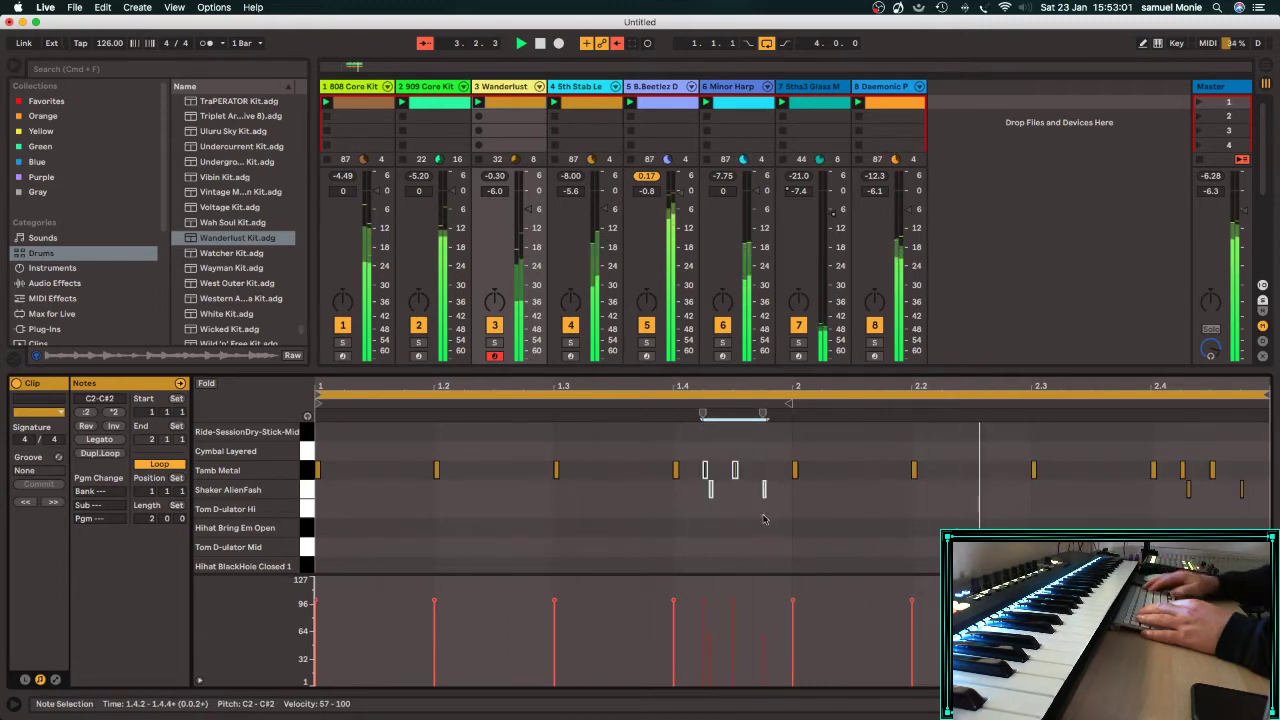
{"action": "key", "text": "Delete"}
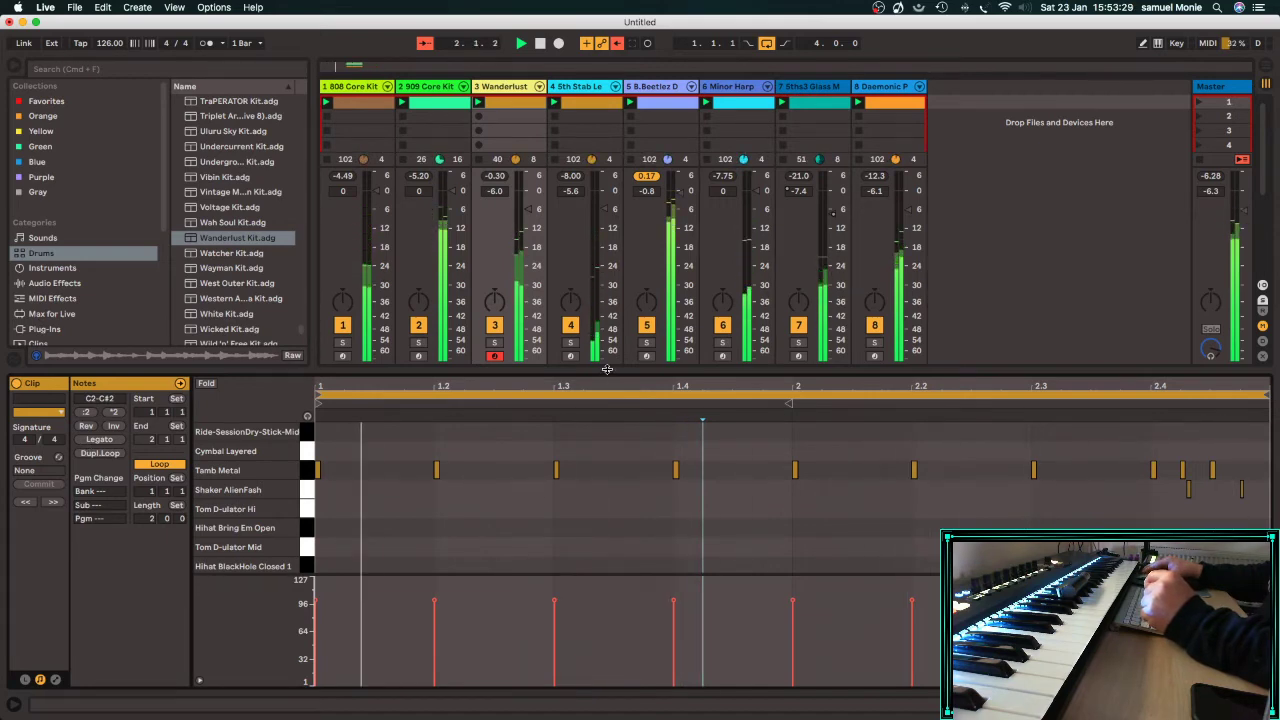
Add a MIDI track with the Sake preset from Operator's Ambient & Evolving instruments and arm it for recording.
{"action": "left_click_drag", "start_coordinate": [607, 369], "coordinate": [607, 503]}
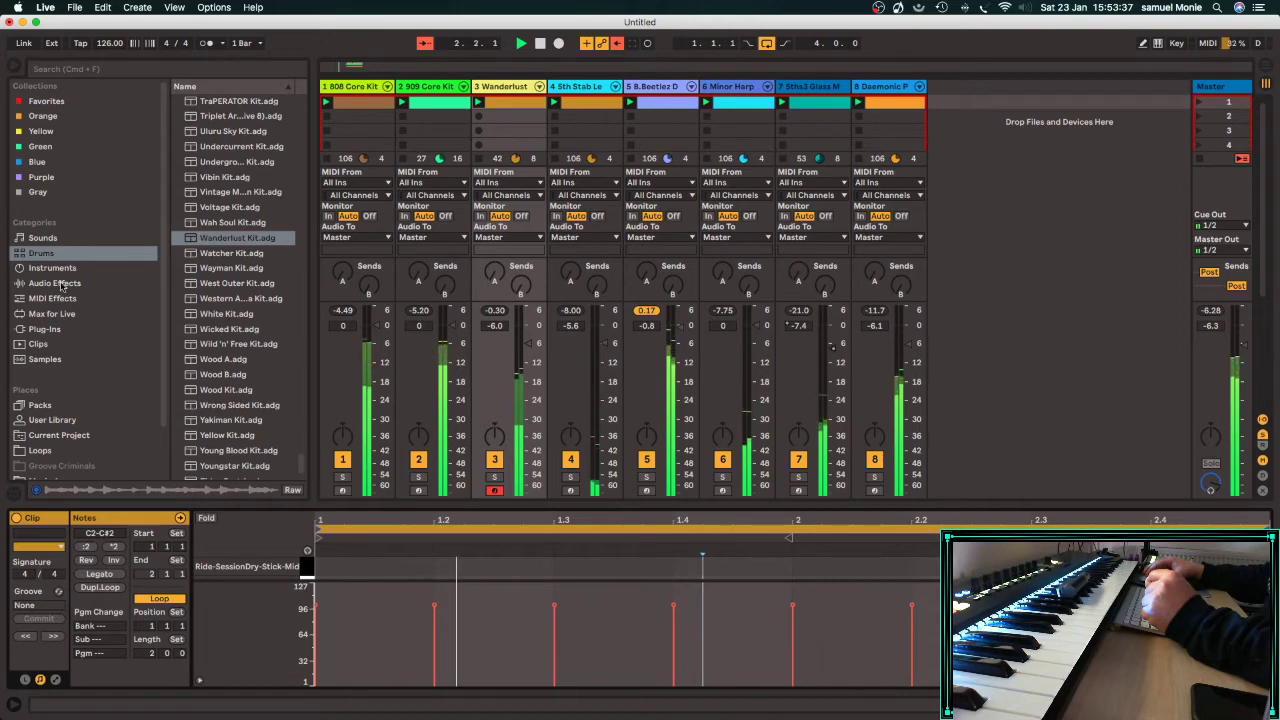
{"action": "left_click", "coordinate": [123, 266]}
{"action": "scroll", "coordinate": [234, 315], "scroll_direction": "down", "scroll_amount": 10}
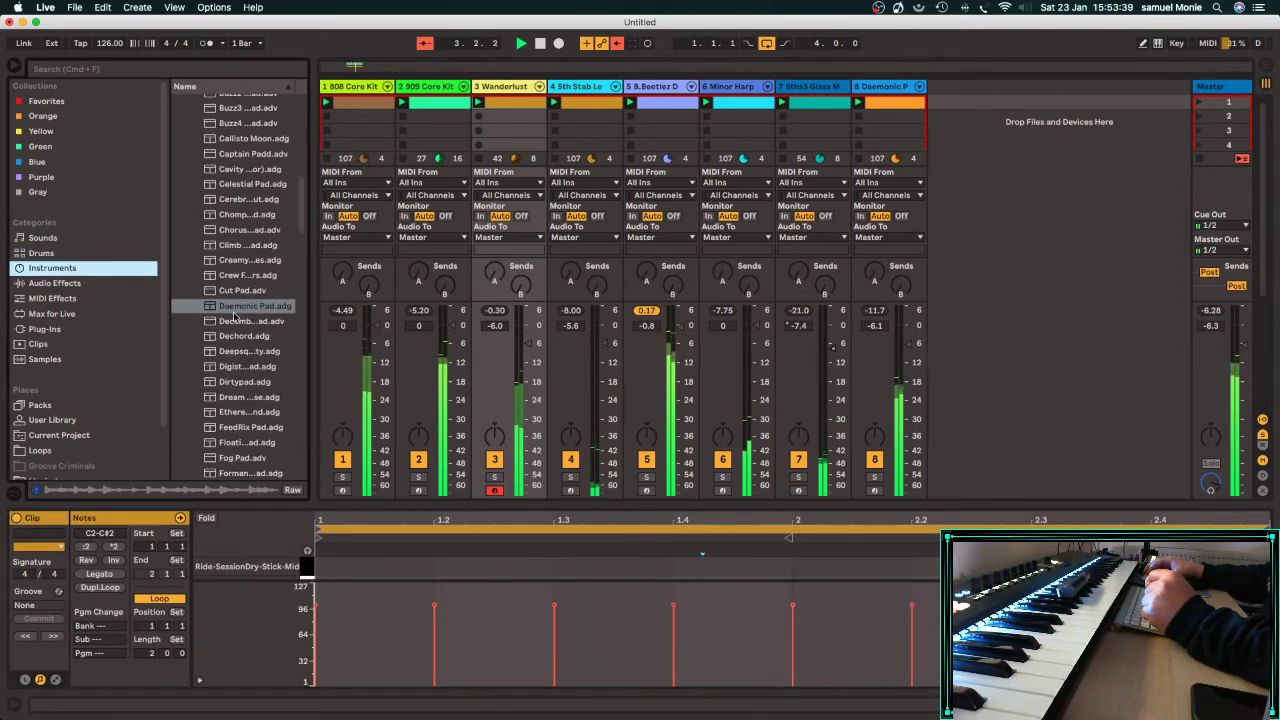
{"action": "scroll", "coordinate": [234, 315], "scroll_direction": "up", "scroll_amount": 15}
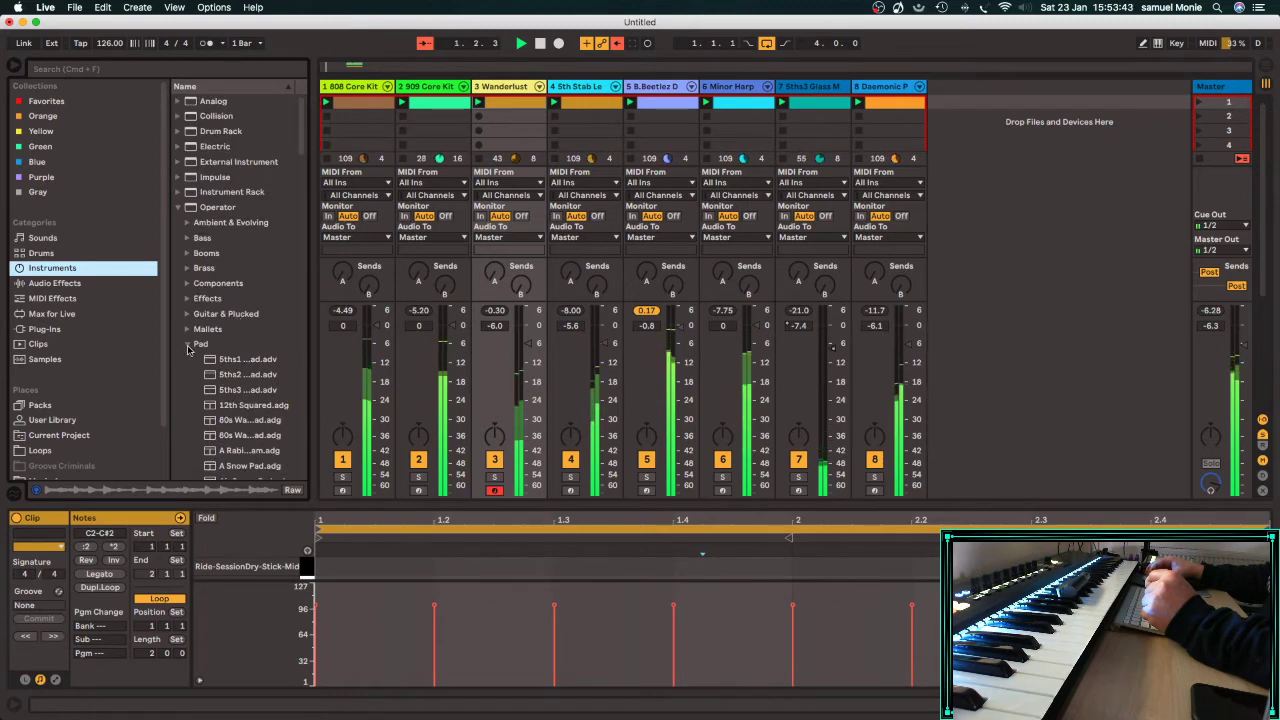
{"action": "left_click", "coordinate": [187, 345]}
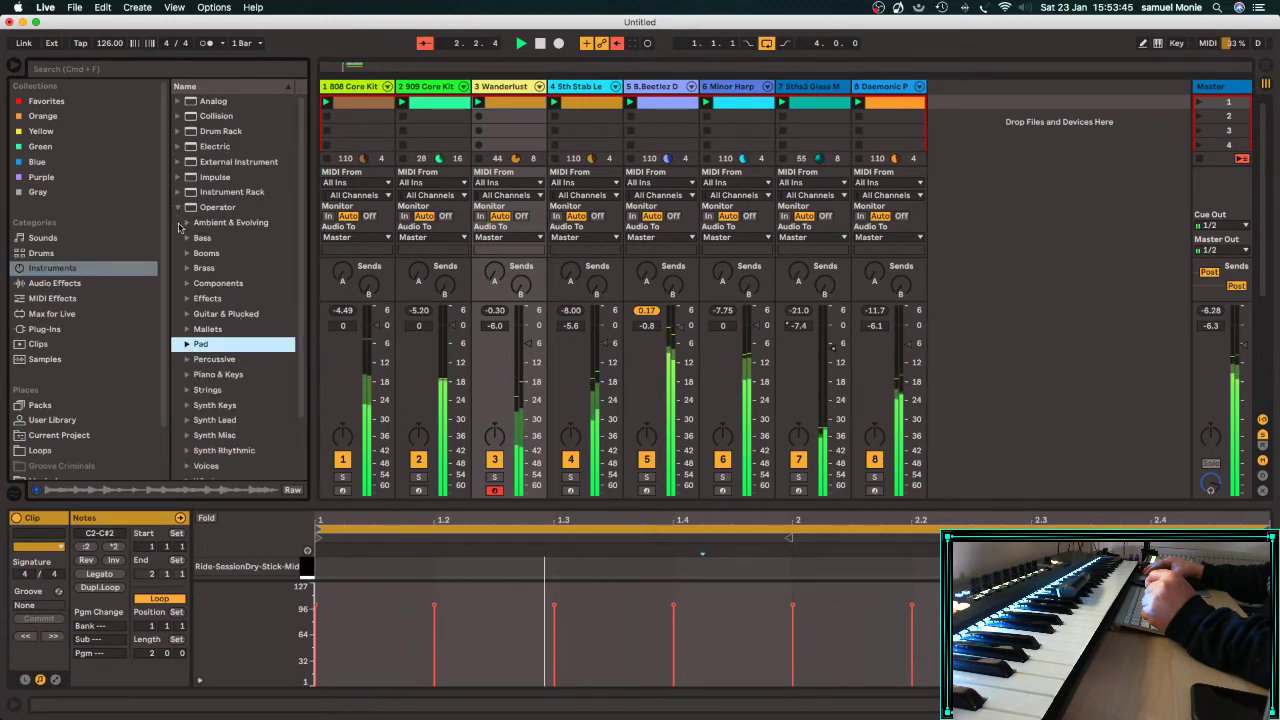
{"action": "left_click", "coordinate": [181, 224]}
{"action": "scroll", "coordinate": [230, 390], "scroll_direction": "down", "scroll_amount": 5}
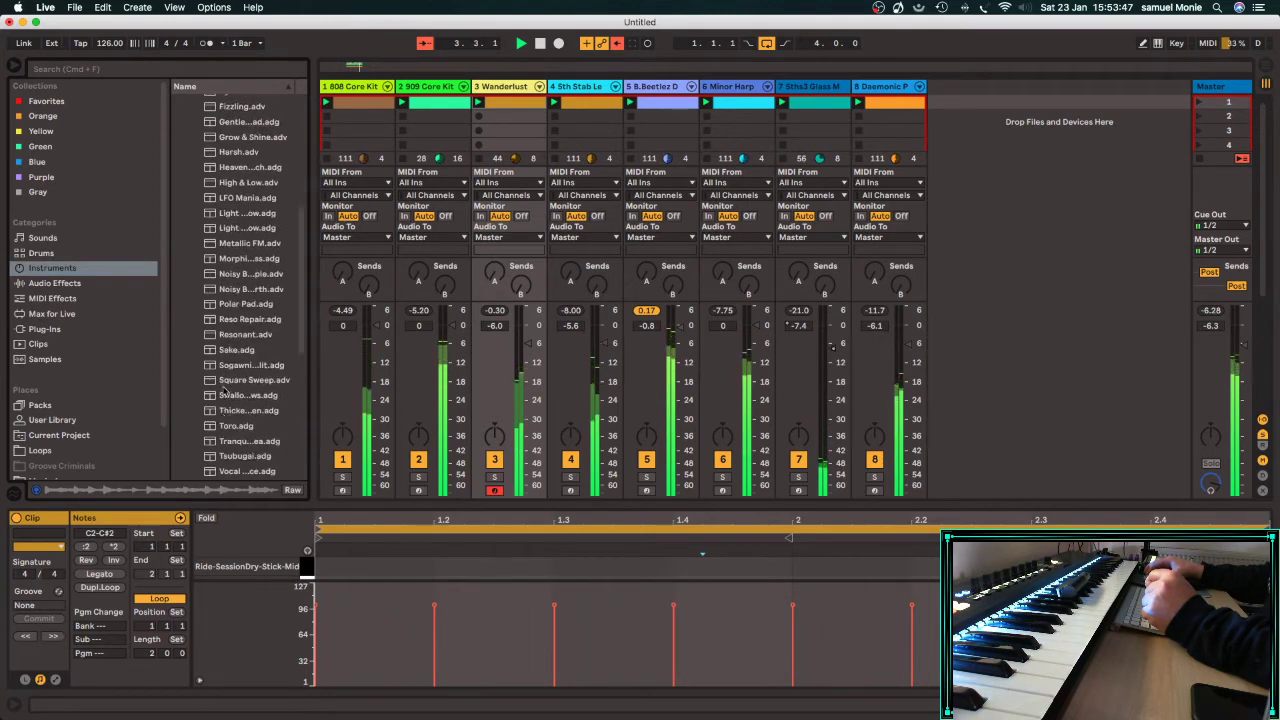
{"action": "scroll", "coordinate": [226, 393], "scroll_direction": "down", "scroll_amount": 2}
{"action": "left_click_drag", "start_coordinate": [208, 322], "coordinate": [982, 281]}
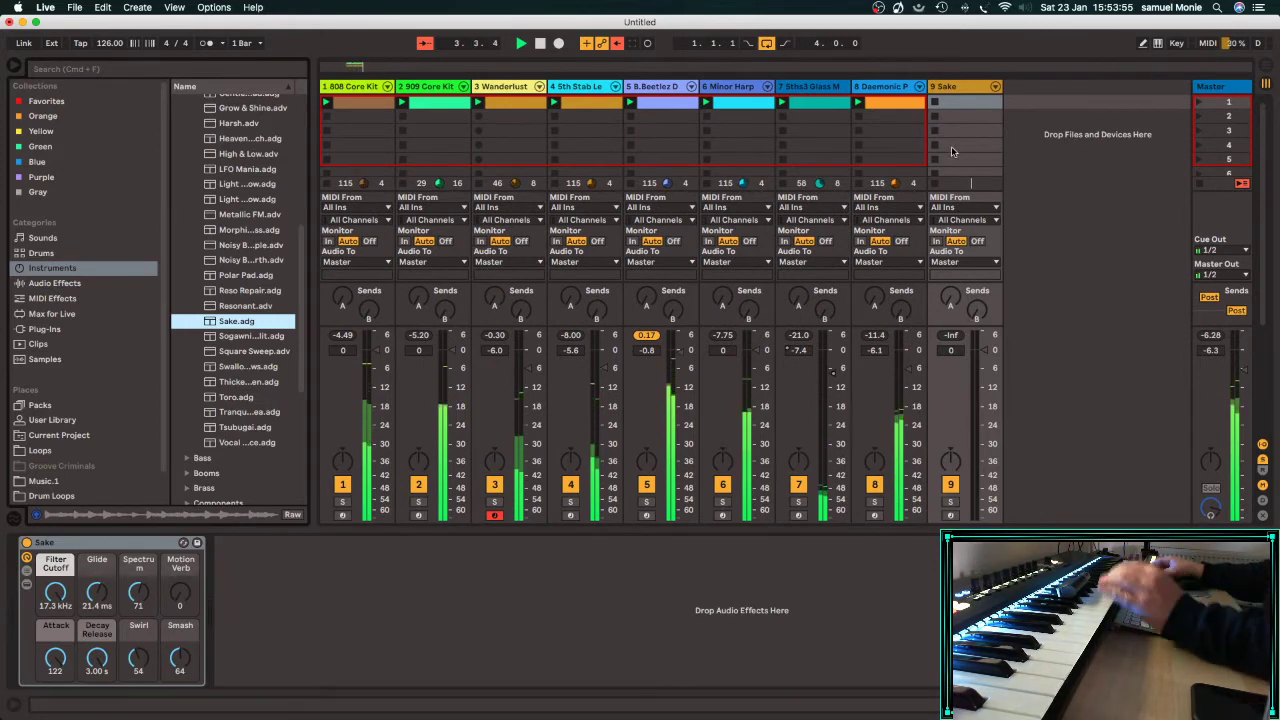
{"action": "left_click", "coordinate": [946, 515]}
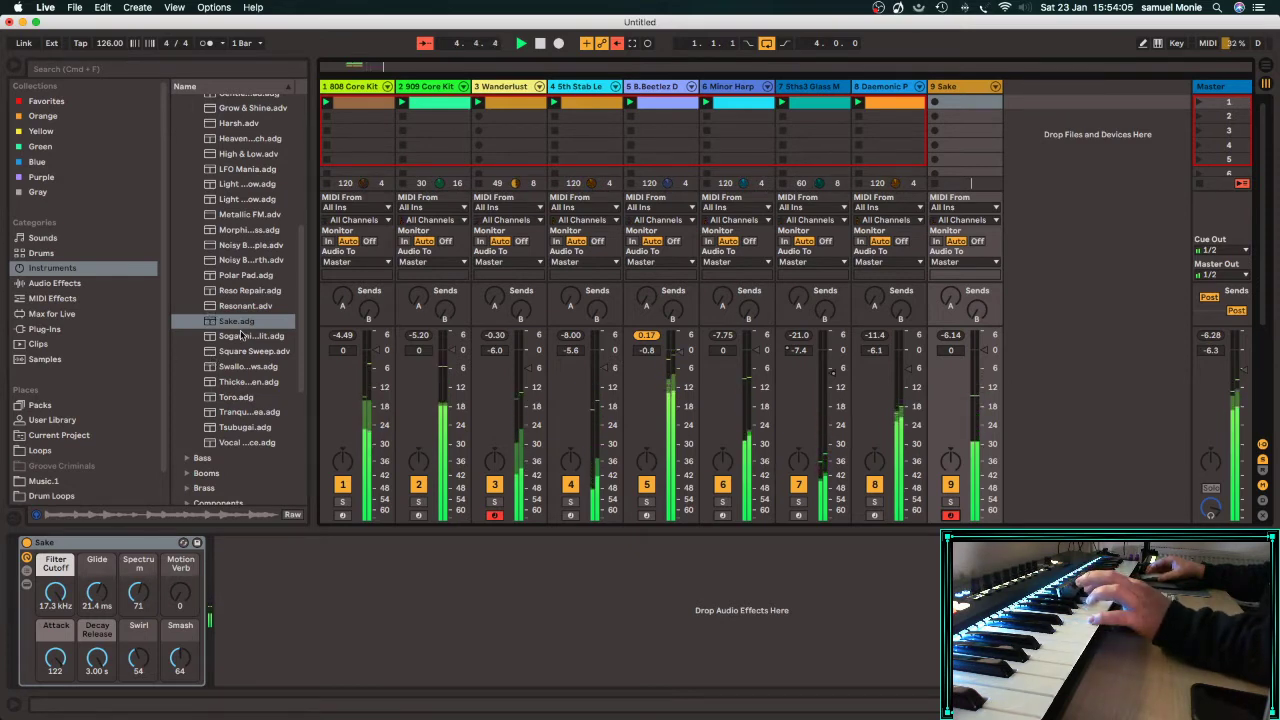
Try the Sake sound with a 934 Hz filter cutoff, and the Resonant and LFO Mania presets in its place.
{"action": "left_click_drag", "start_coordinate": [55, 593], "coordinate": [55, 655]}
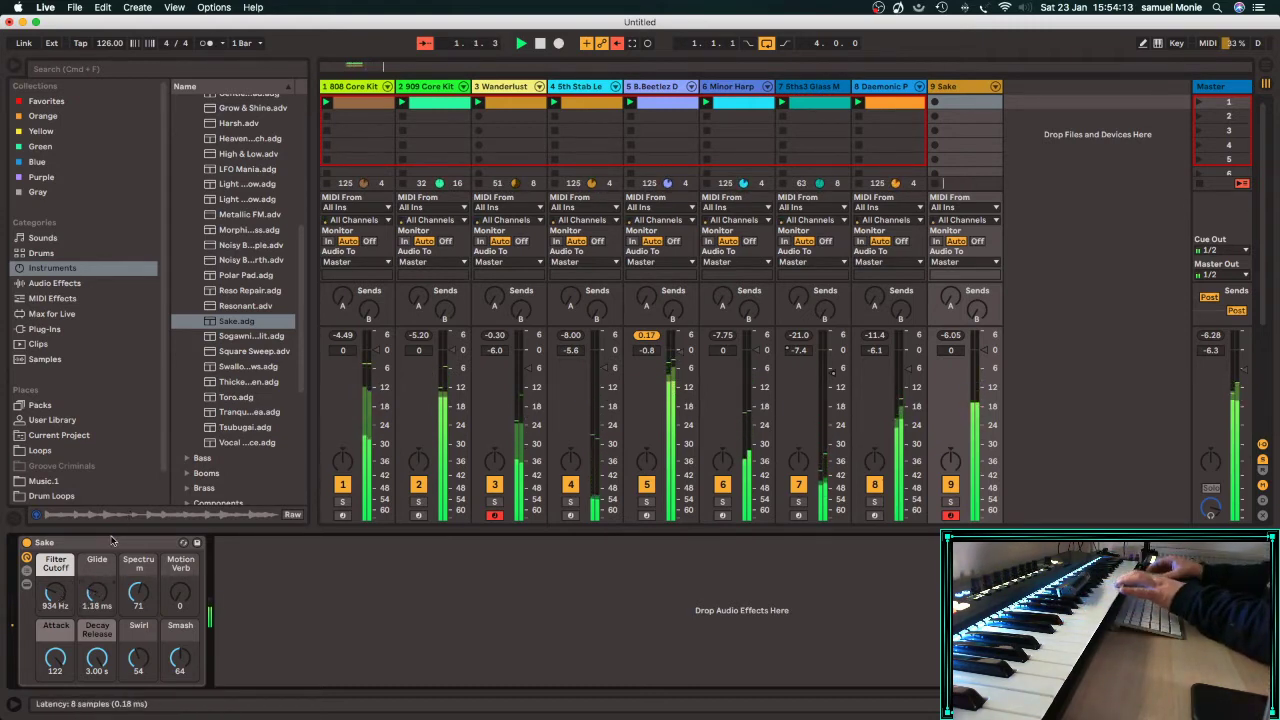
{"action": "left_click", "coordinate": [218, 307]}
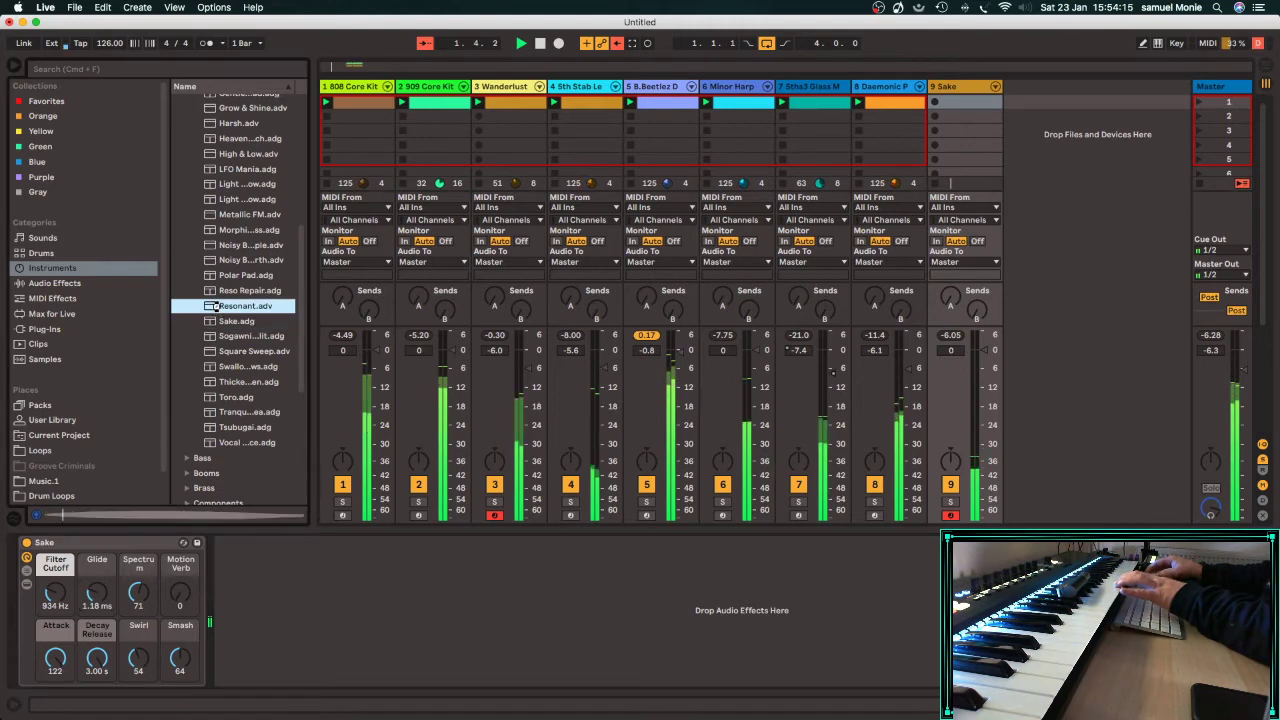
{"action": "double_click", "coordinate": [216, 308]}
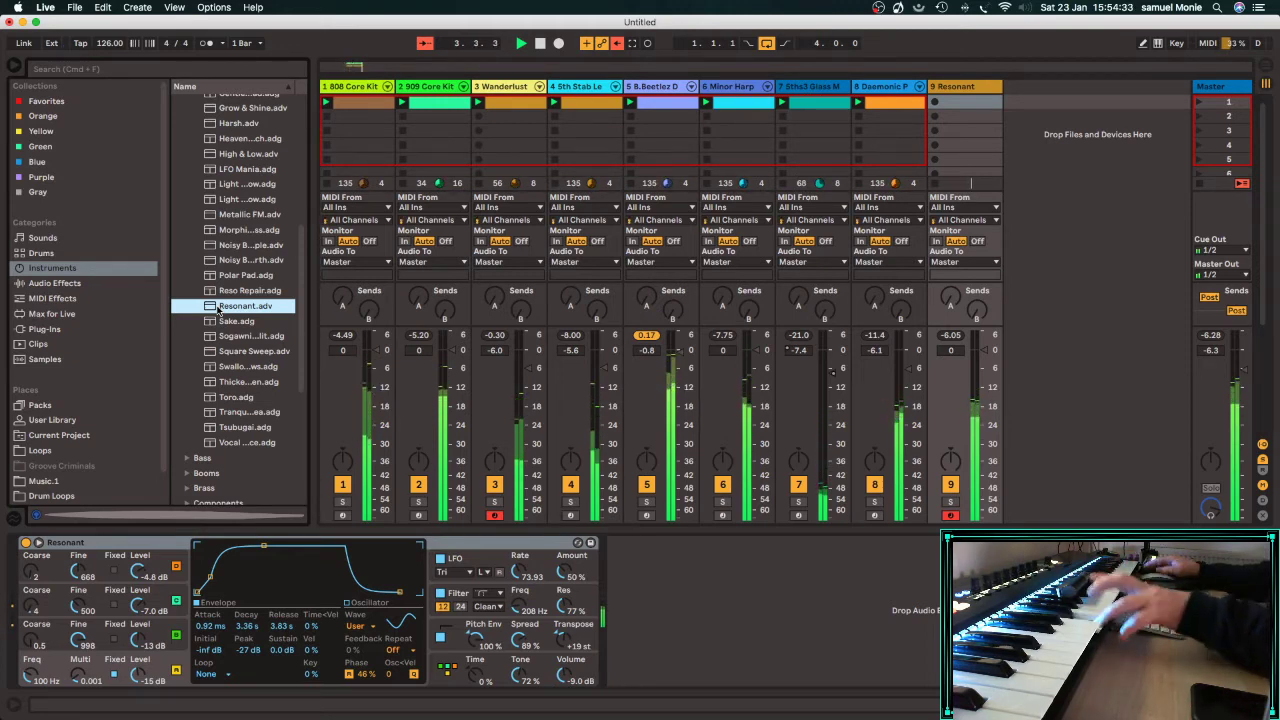
{"action": "left_click", "coordinate": [221, 170]}
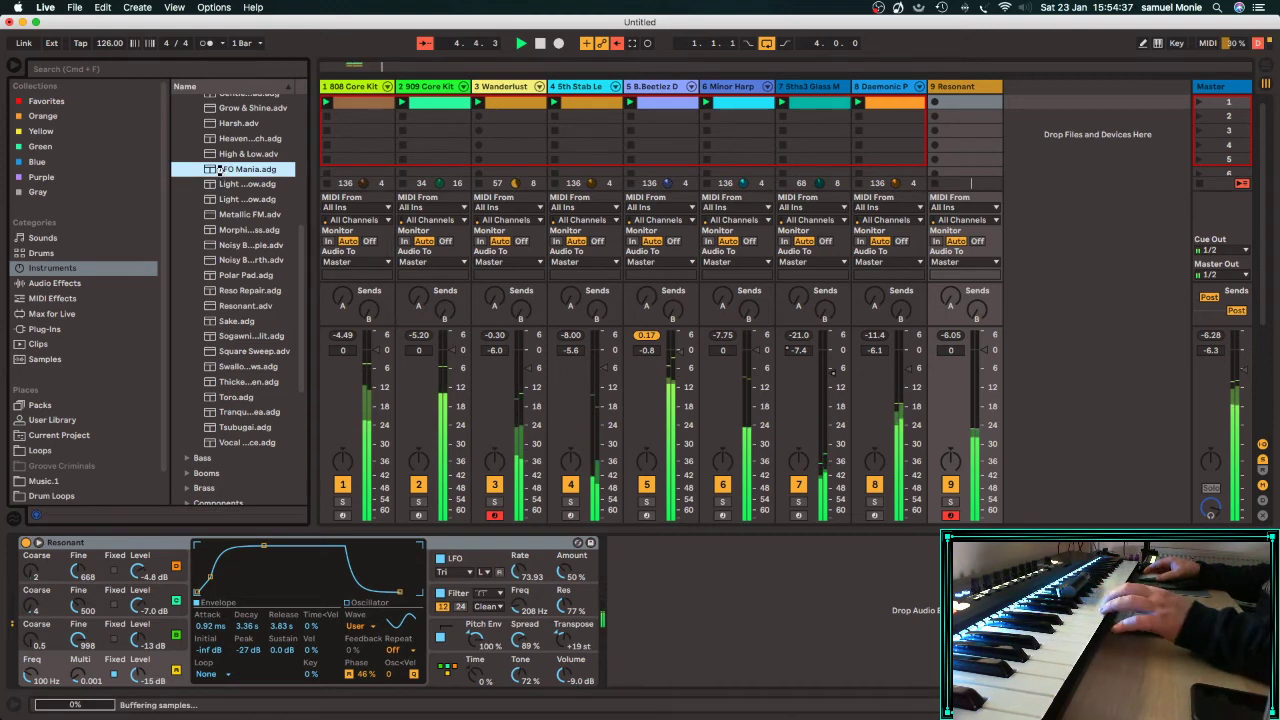
{"action": "double_click", "coordinate": [221, 170]}
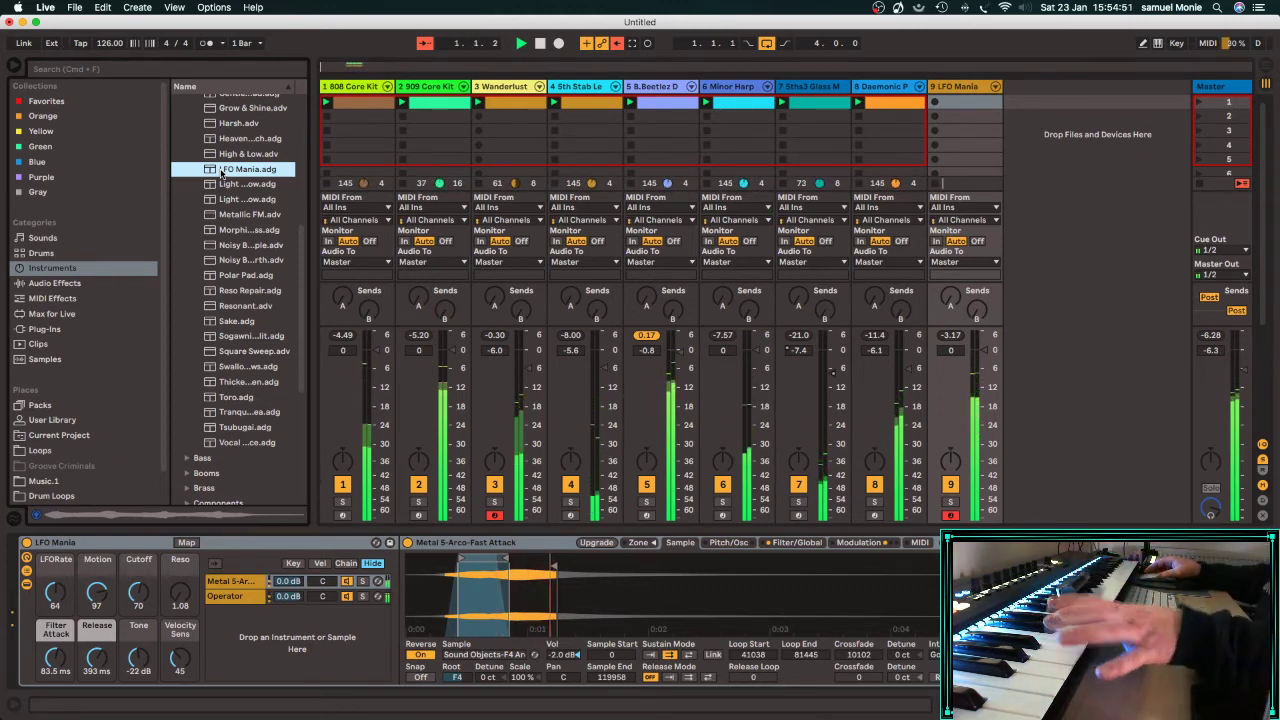
Load the Vocal Ambience preset on track 9 and start recording a clip in its first slot.
{"action": "left_click", "coordinate": [210, 443]}
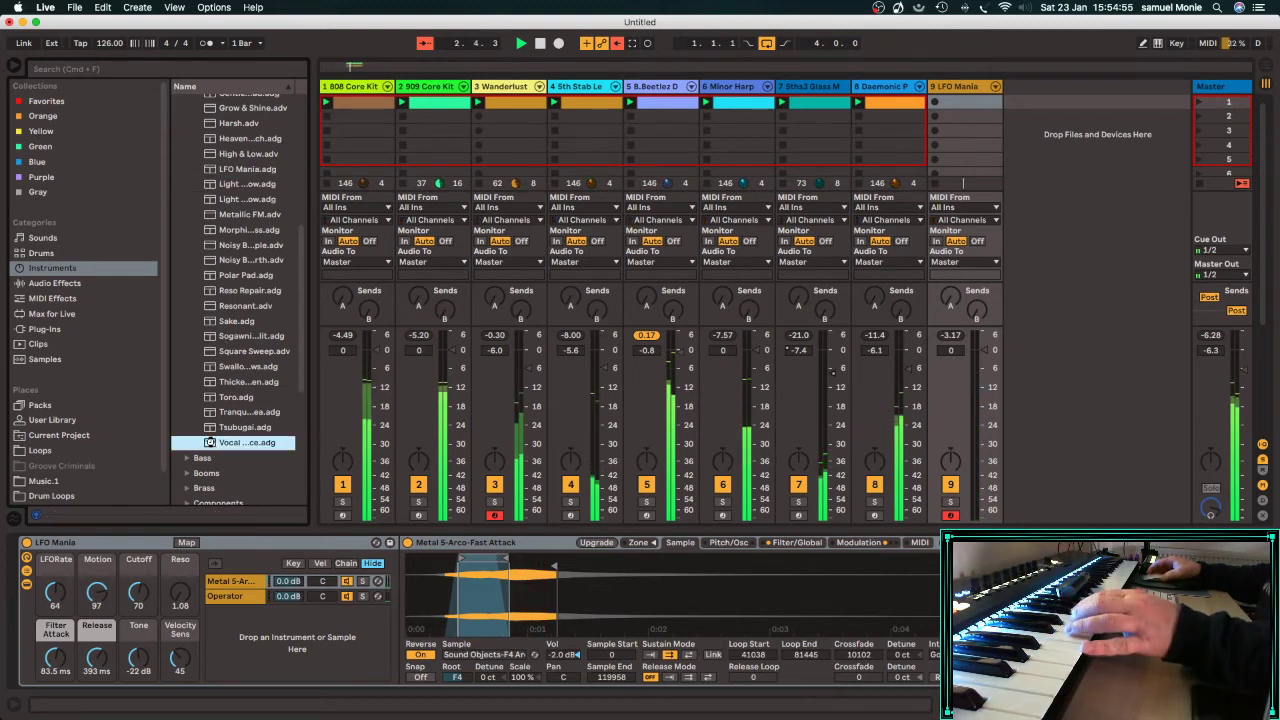
{"action": "double_click", "coordinate": [210, 443]}
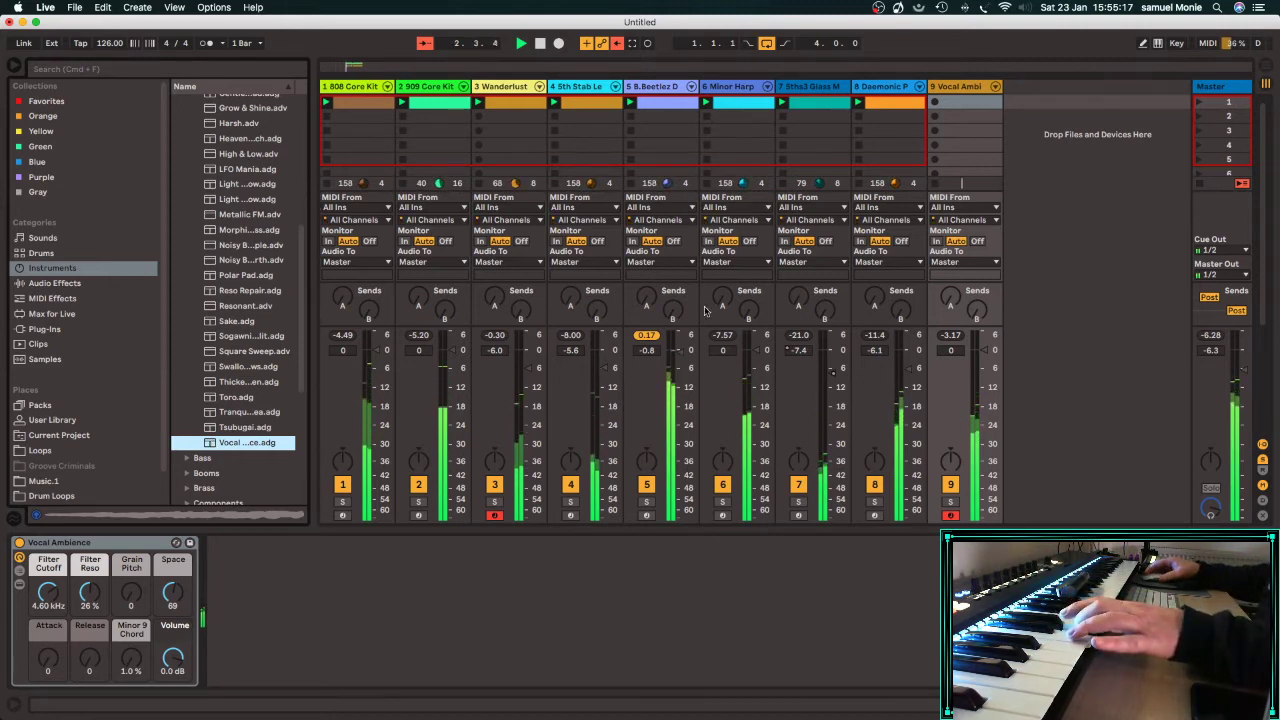
{"action": "left_click", "coordinate": [933, 102]}
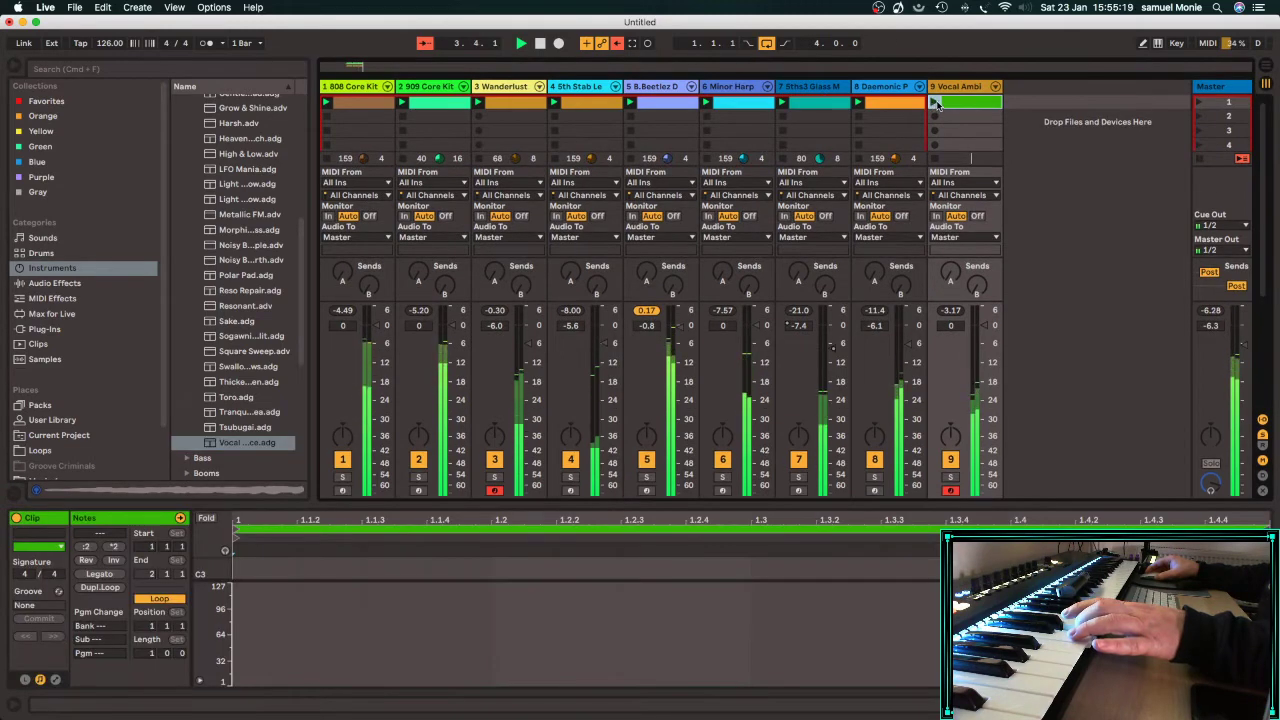
Enlarge the note editor and delete the short G2 note near 4.2.3 and the short F2 note at bar 4.
{"action": "left_click_drag", "start_coordinate": [612, 428], "coordinate": [592, 307]}
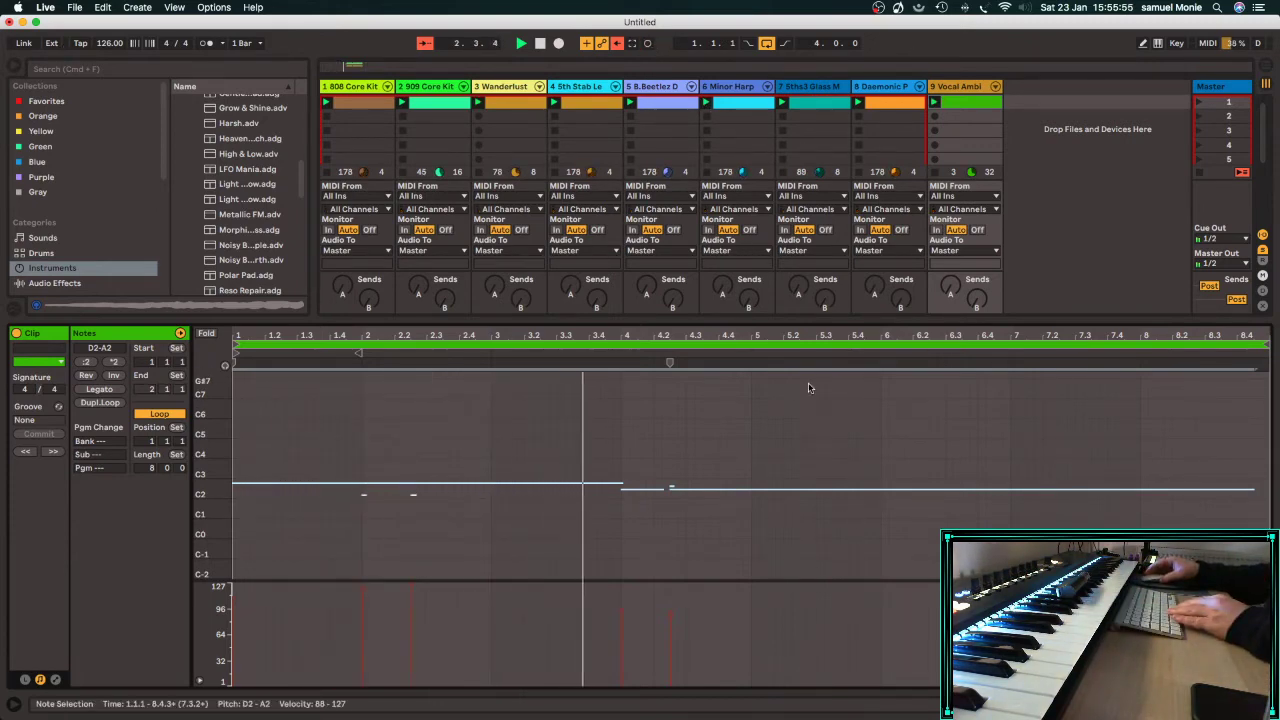
{"action": "left_click", "coordinate": [669, 505]}
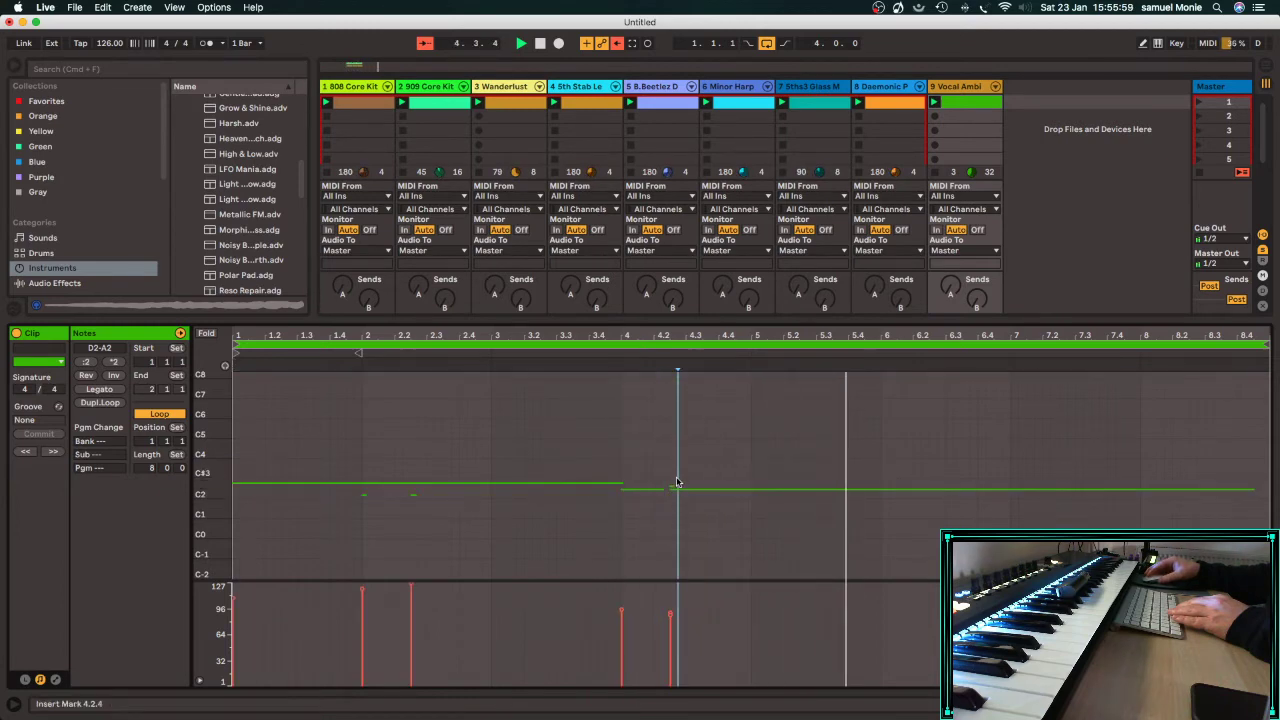
{"action": "left_click", "coordinate": [672, 488]}
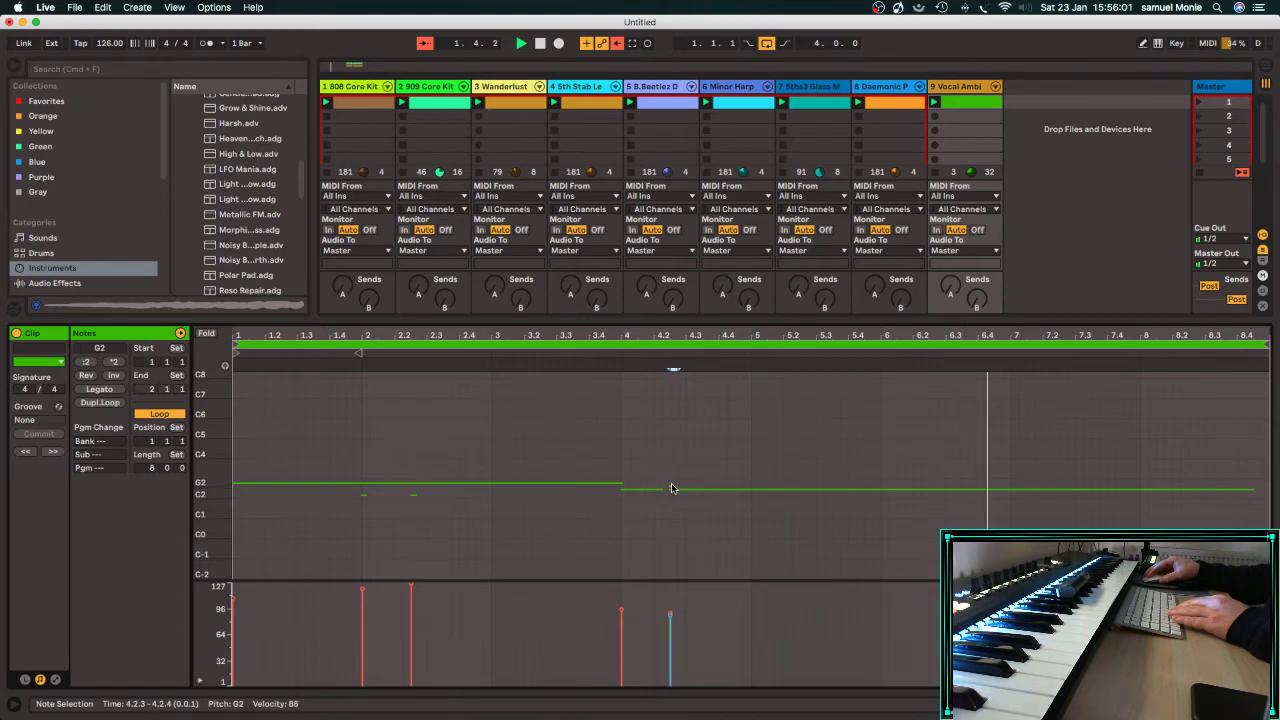
{"action": "left_click", "coordinate": [666, 493]}
{"action": "left_click", "coordinate": [646, 491]}
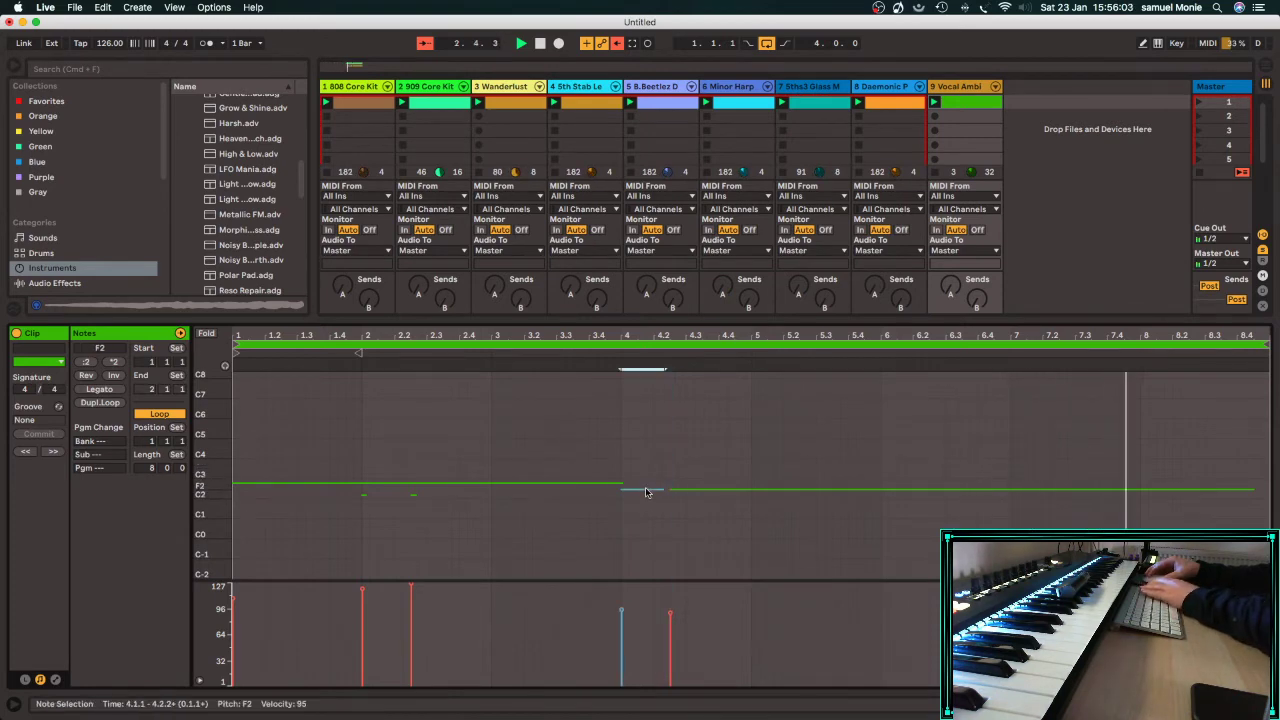
{"action": "key", "text": "Delete"}
{"action": "left_click", "coordinate": [598, 531]}
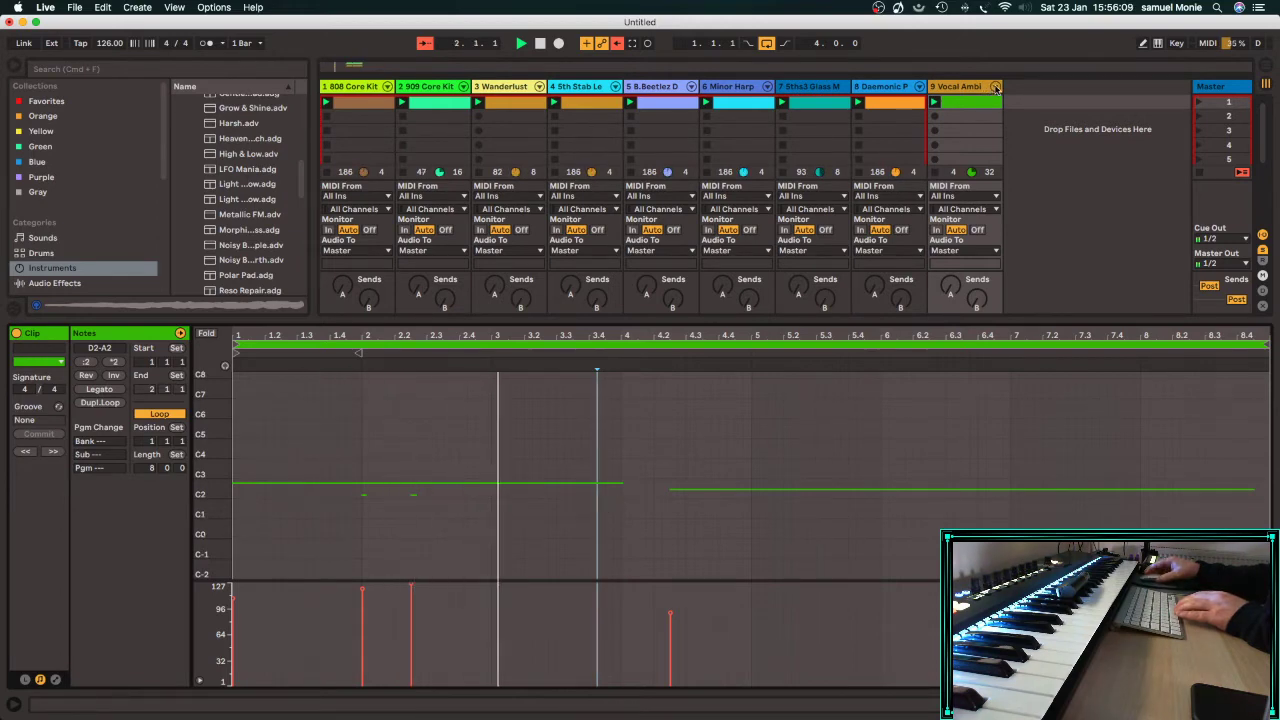
Open the Vocal Ambience rack's Operator chain with its Velocity and Minor 9 devices unfolded, and lower Operator's filter frequency to 329 Hz.
{"action": "left_click", "coordinate": [995, 87]}
{"action": "double_click", "coordinate": [1023, 91]}
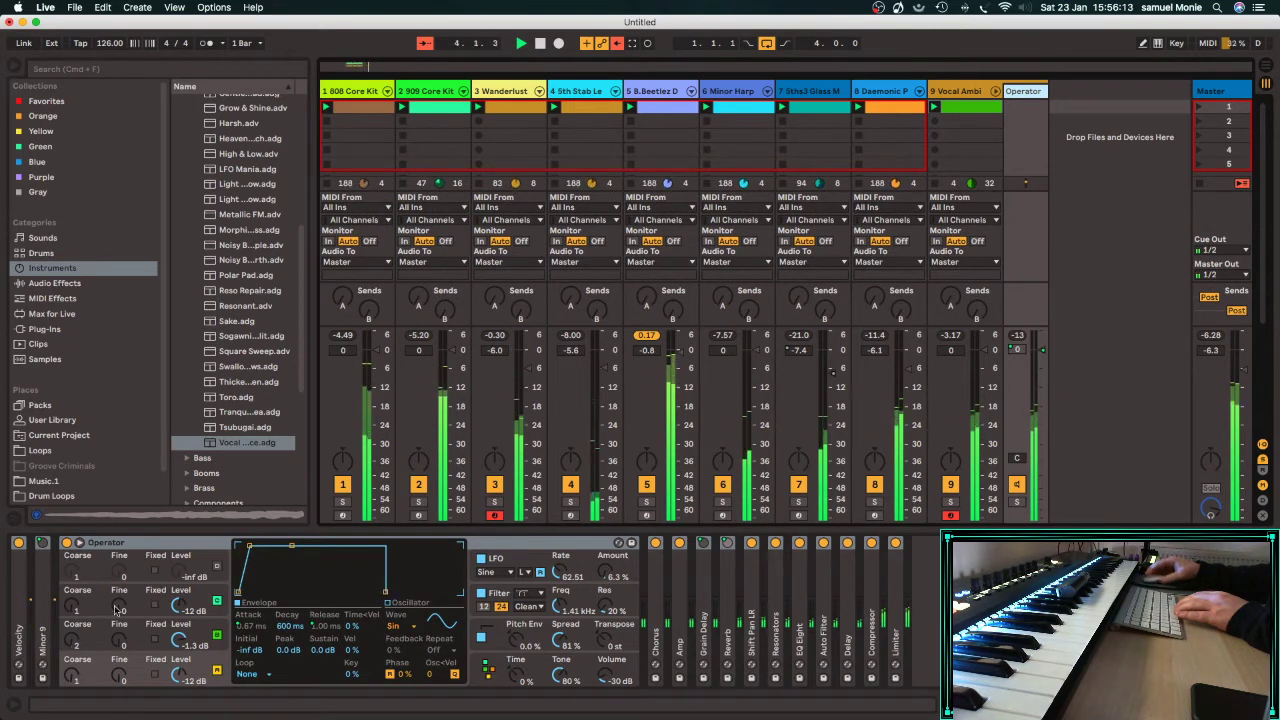
{"action": "double_click", "coordinate": [17, 638]}
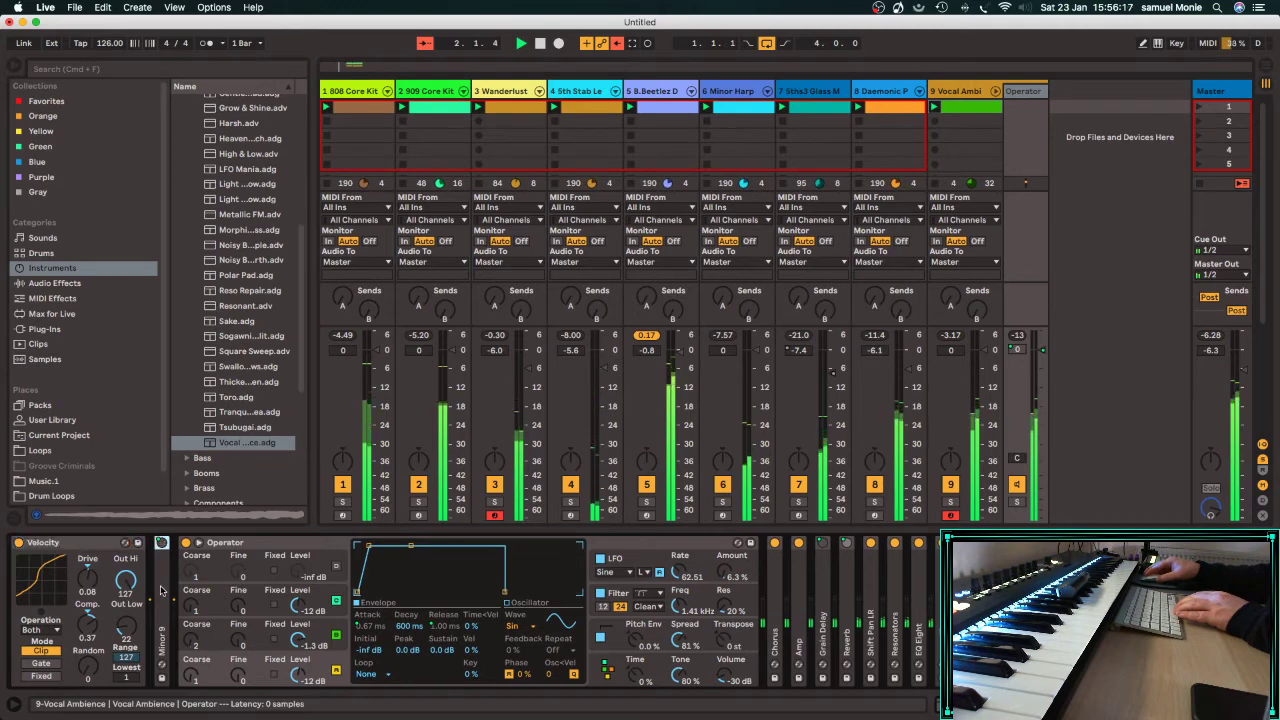
{"action": "double_click", "coordinate": [161, 592]}
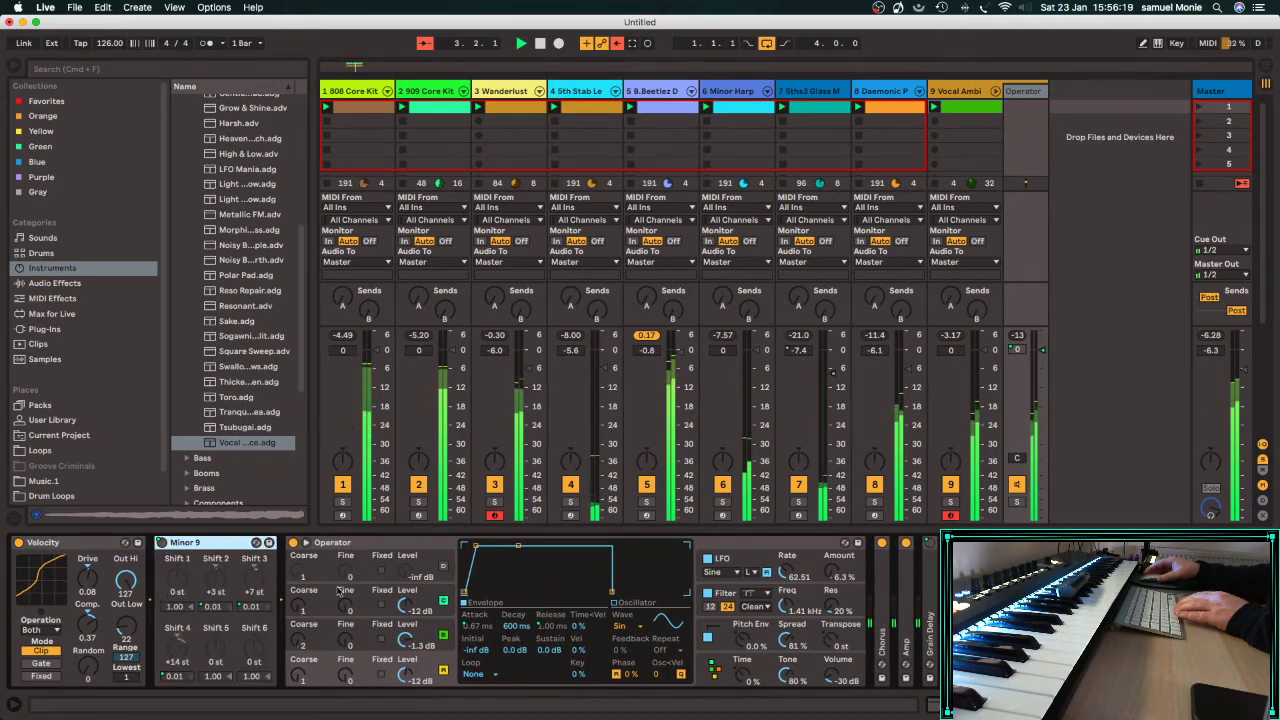
{"action": "mouse_move", "coordinate": [786, 589]}
{"action": "left_mouse_down"}
{"action": "mouse_move", "coordinate": [786, 615]}
{"action": "mouse_move", "coordinate": [795, 600]}
{"action": "left_mouse_up"}
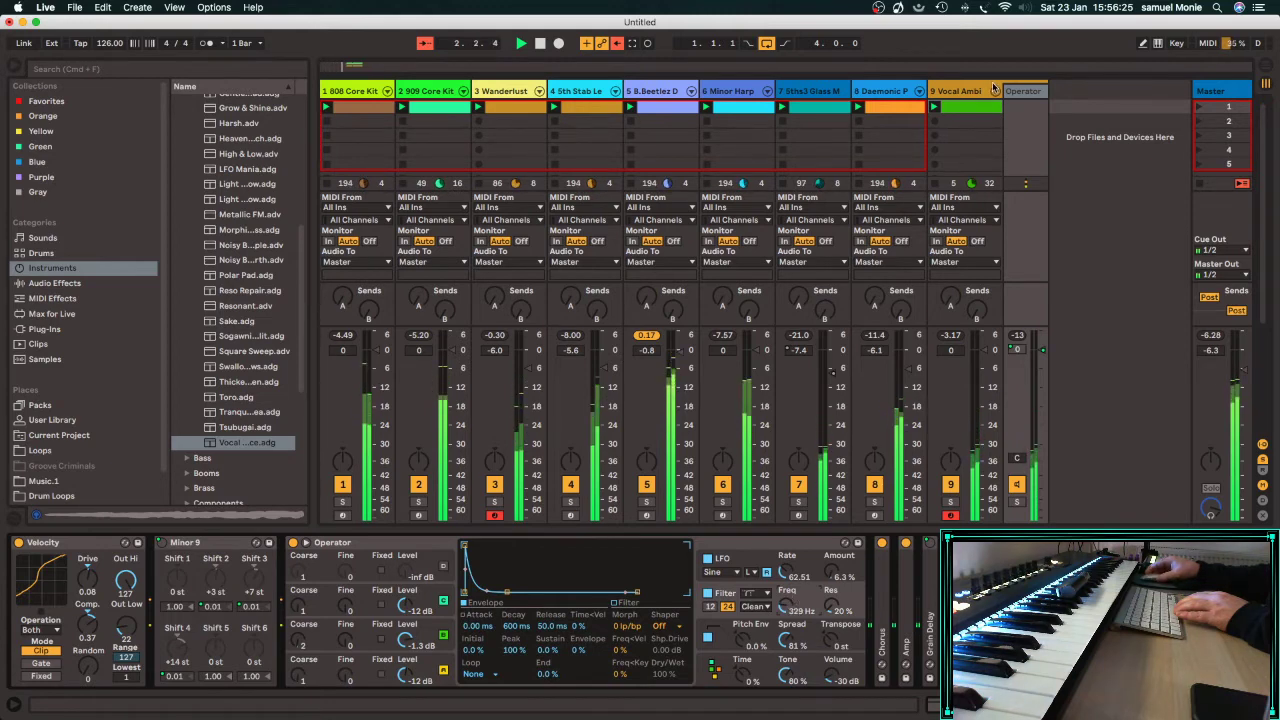
Audition the Vocal Ambience clip from the start and delete its two short low notes in bar 2.
{"action": "double_click", "coordinate": [963, 108]}
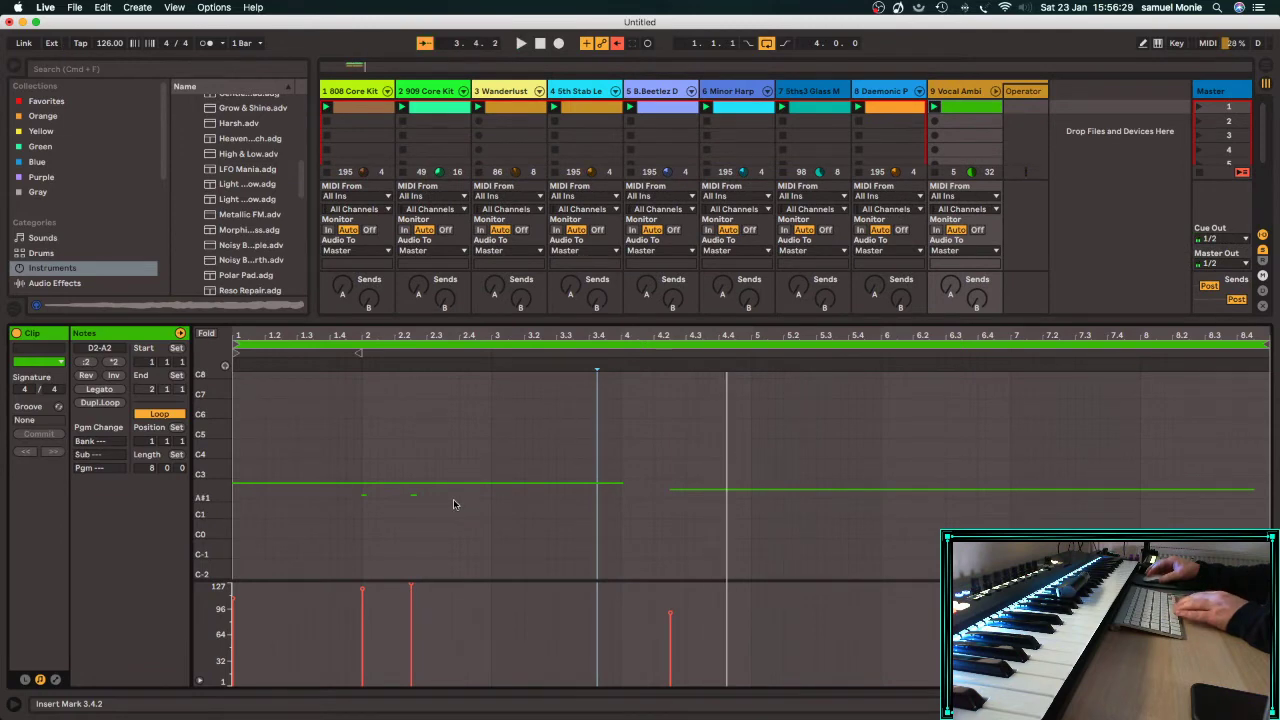
{"action": "left_click", "coordinate": [541, 43]}
{"action": "key", "text": "space"}
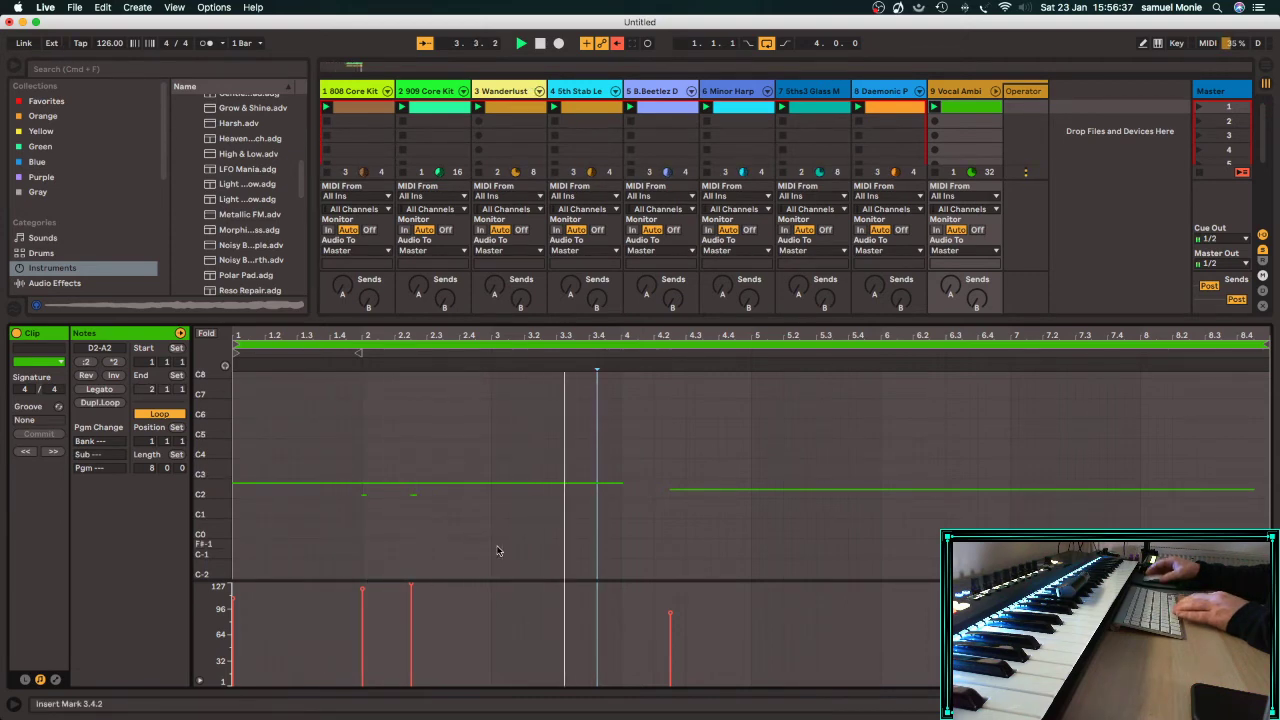
{"action": "key", "text": "space"}
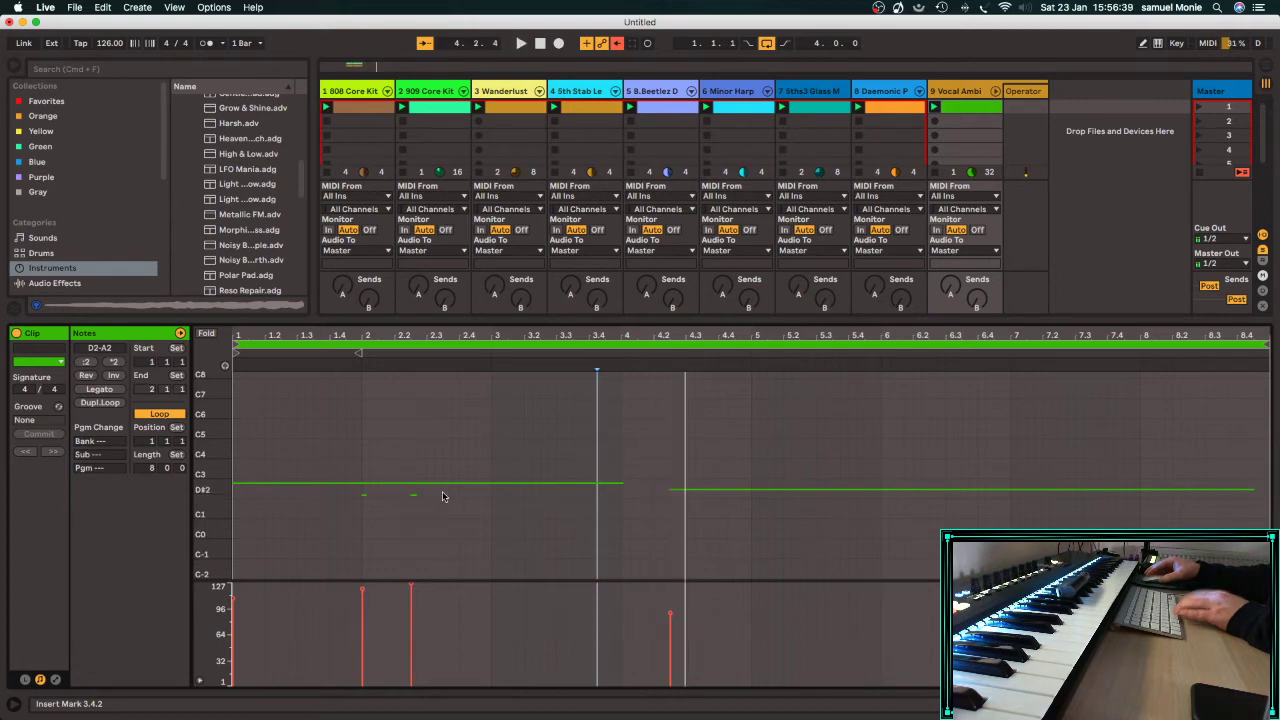
{"action": "left_click_drag", "start_coordinate": [442, 491], "coordinate": [344, 499]}
{"action": "key", "text": "Delete"}
{"action": "key", "text": "space"}
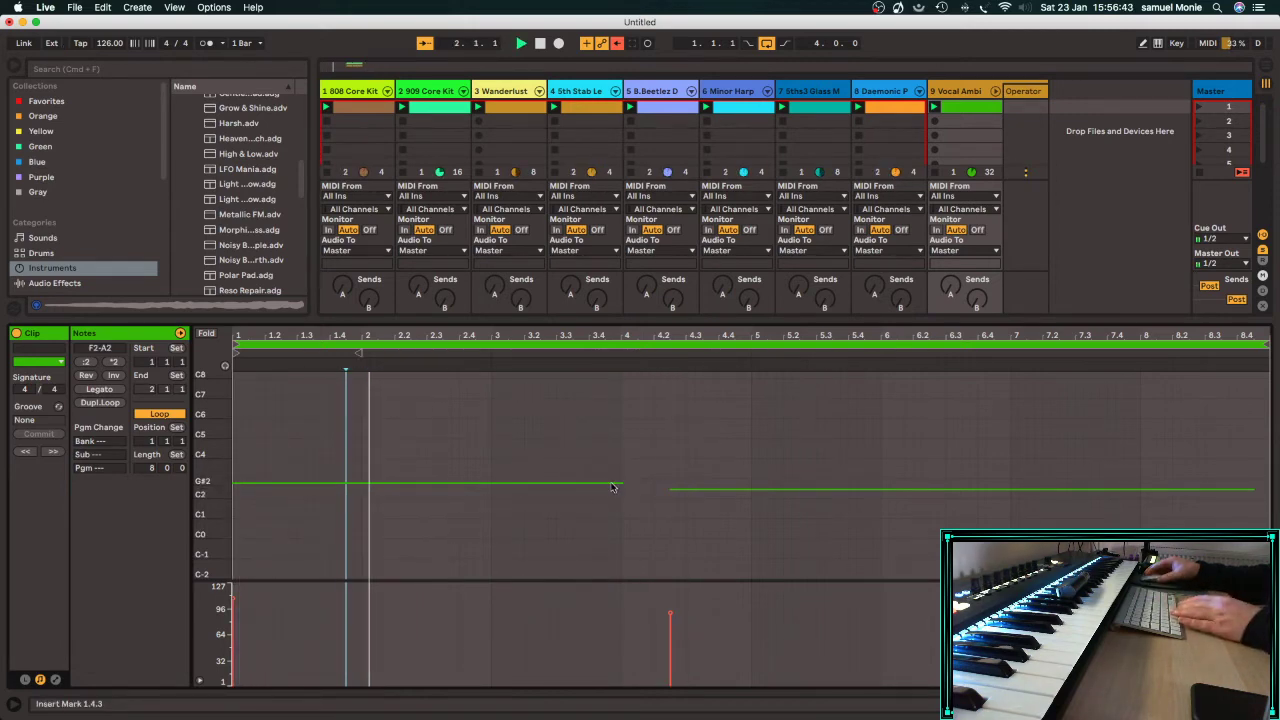
{"action": "key", "text": "space"}
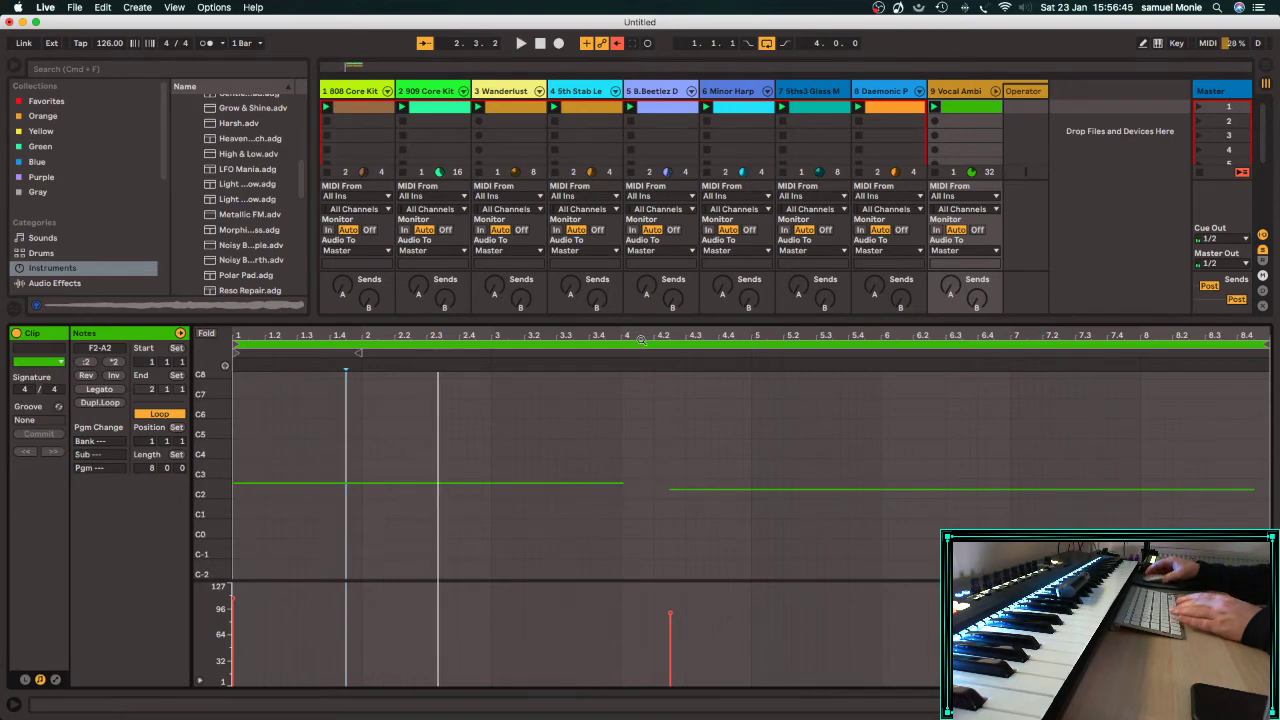
Bring the mixer into view and mute the Vocal Ambi track to hear the loop without it.
{"action": "left_click_drag", "start_coordinate": [805, 316], "coordinate": [813, 521]}
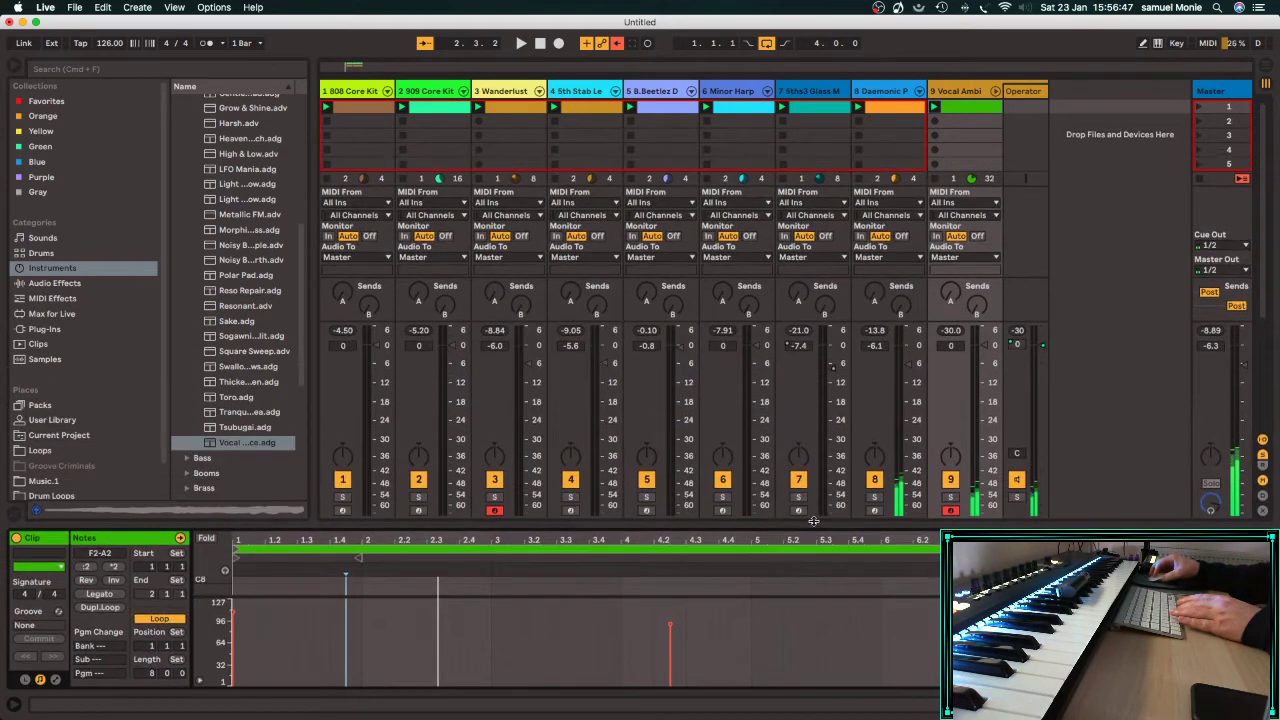
{"action": "left_click", "coordinate": [950, 481]}
{"action": "key", "text": "space"}
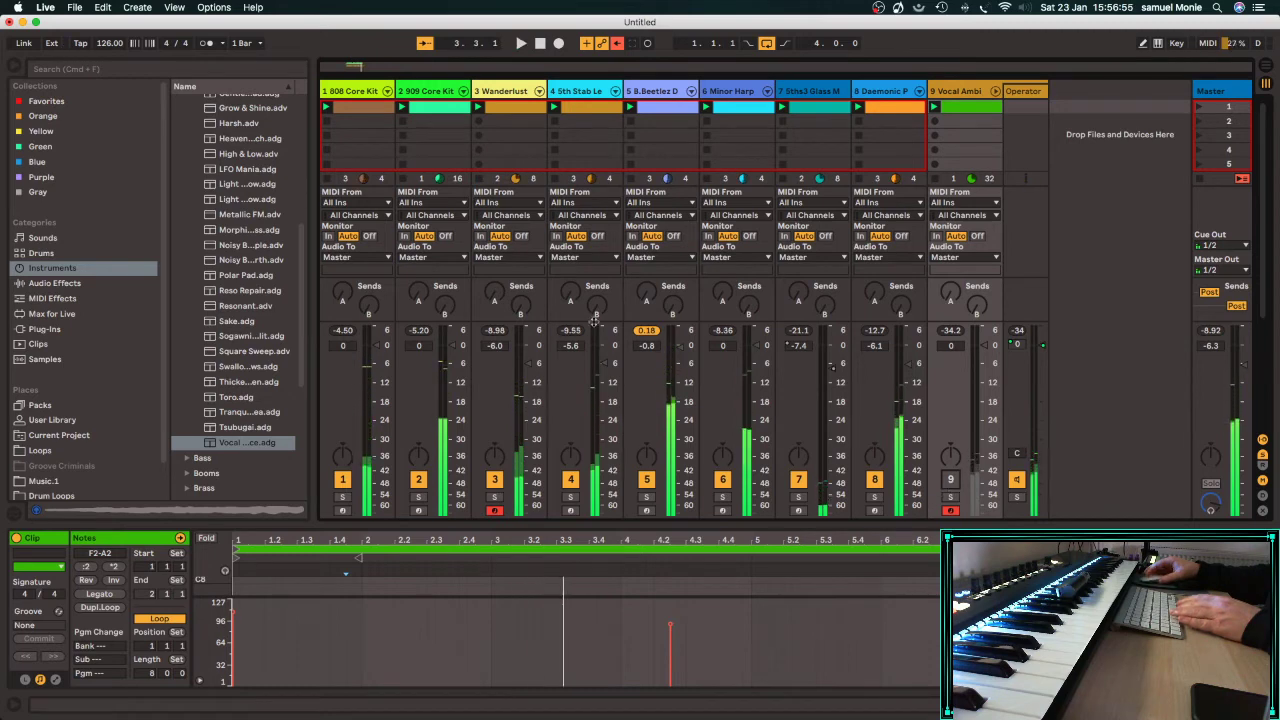
Delete the stray G2, F2, Cymbal Layered and A2 notes from the Wanderlust clip, leaving the Tamb Metal and Shaker AlienFash hits.
{"action": "left_click", "coordinate": [505, 113]}
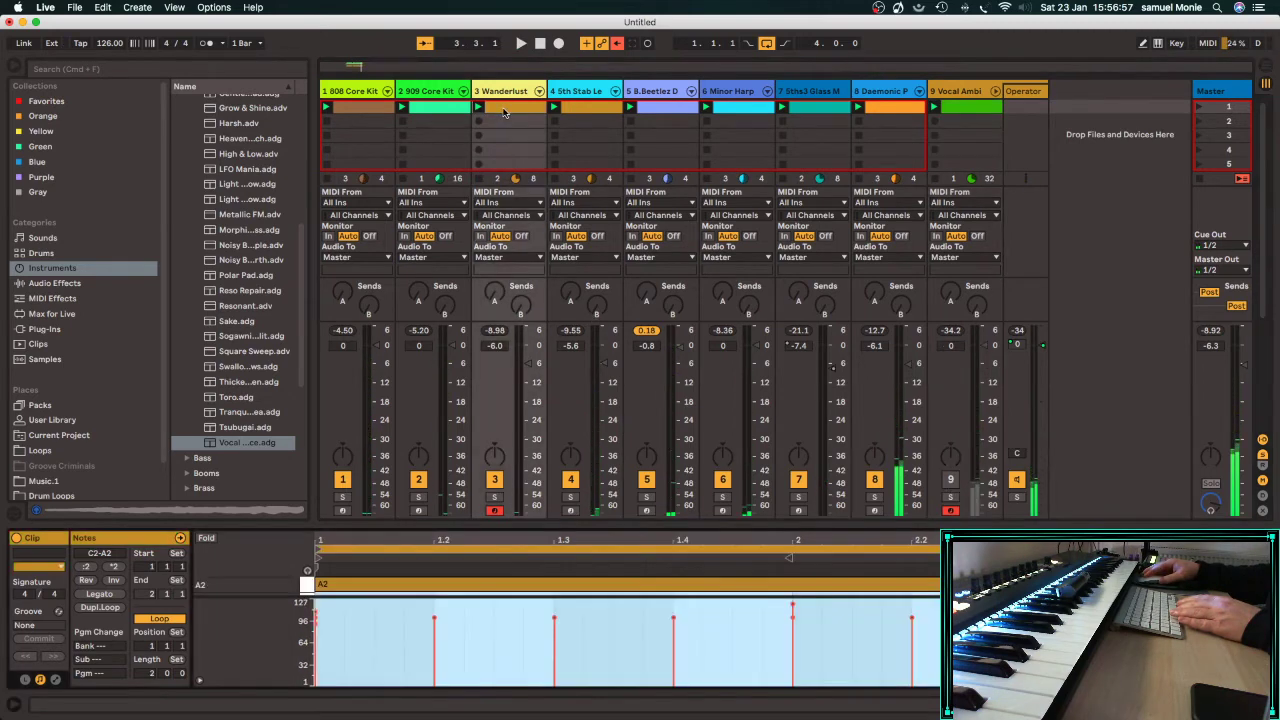
{"action": "left_click_drag", "start_coordinate": [622, 527], "coordinate": [635, 321]}
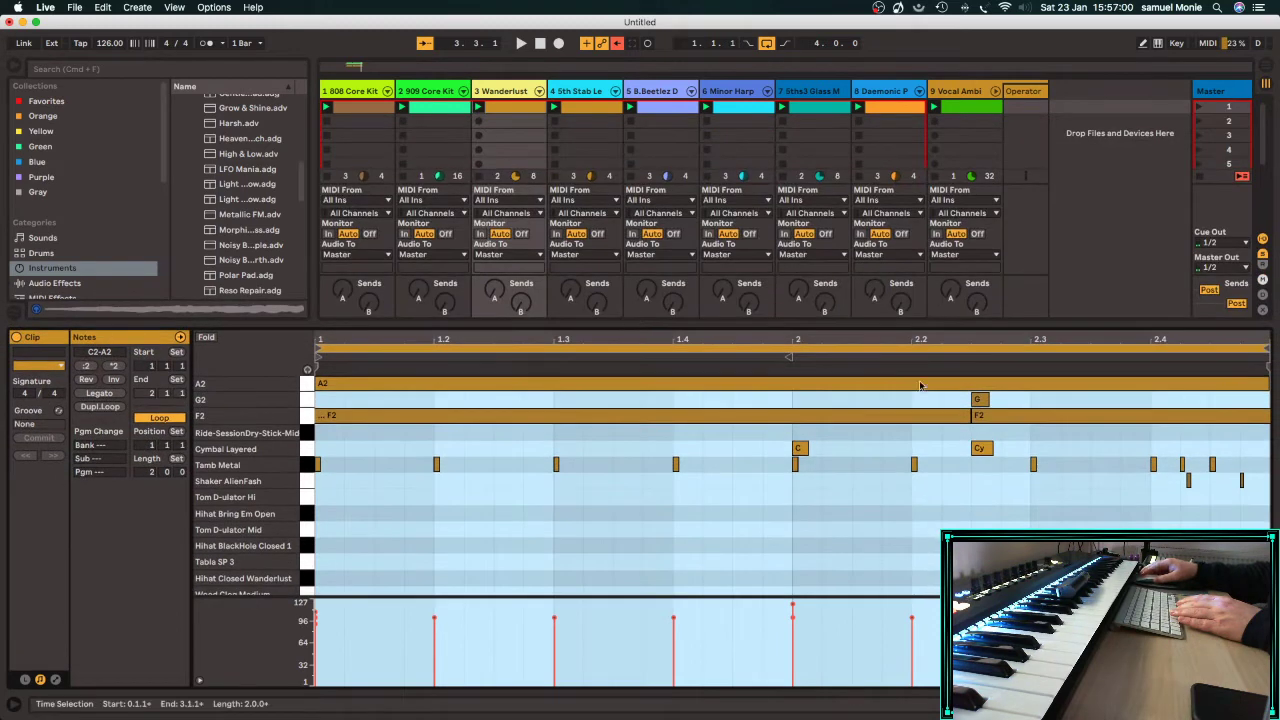
{"action": "left_click", "coordinate": [1019, 400]}
{"action": "left_click_drag", "start_coordinate": [1000, 397], "coordinate": [716, 451]}
{"action": "key", "text": "Delete"}
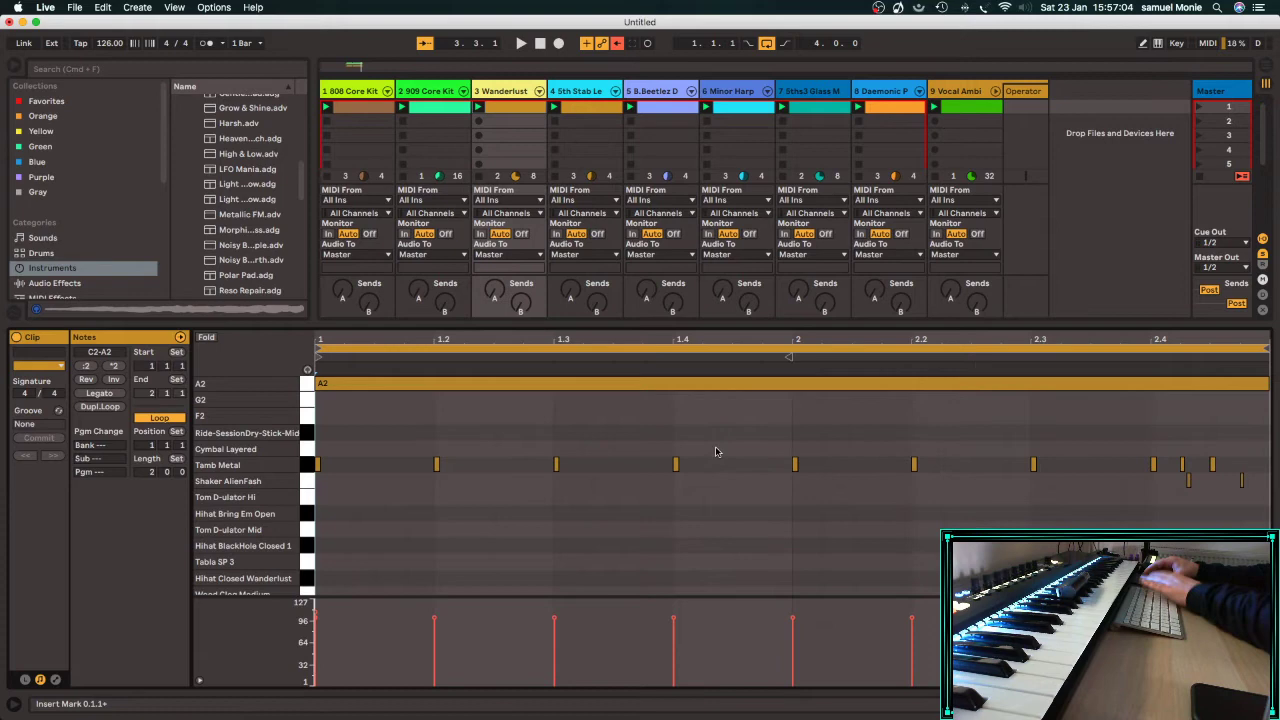
{"action": "left_click", "coordinate": [616, 386]}
{"action": "key", "text": "Delete"}
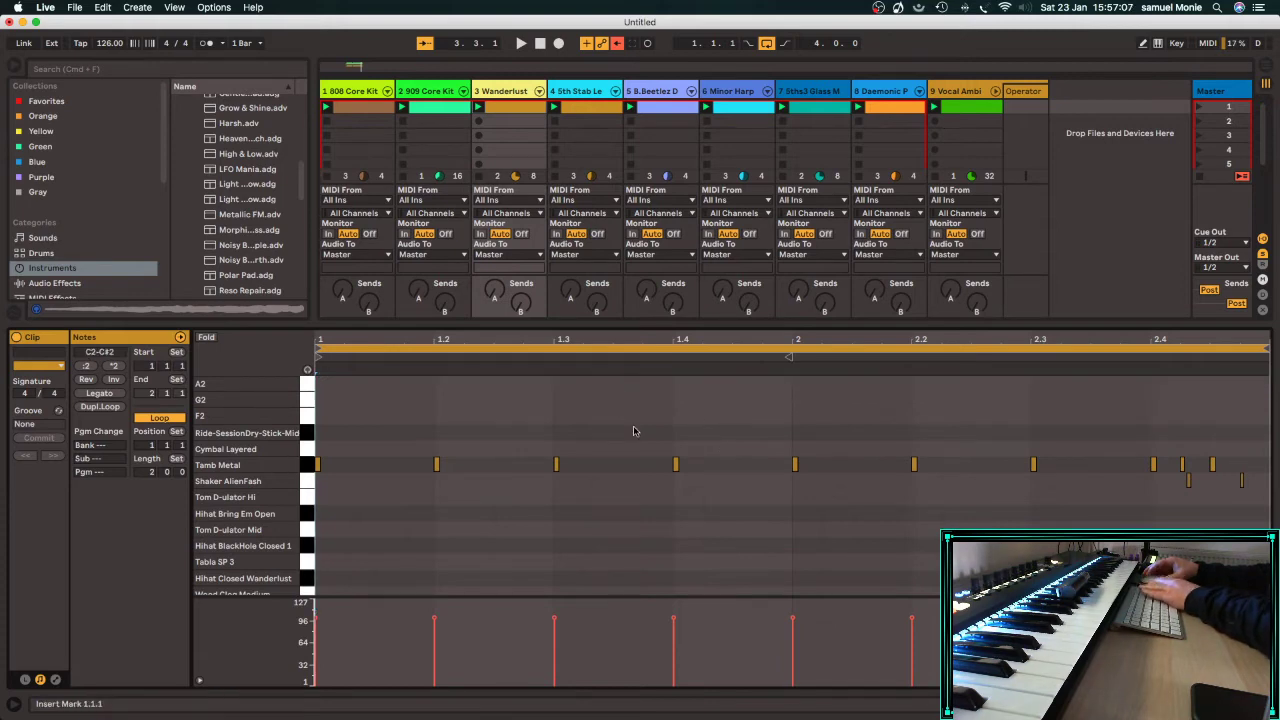
Play the loop, unmute the Vocal Ambi track and show its clip's long notes in the note editor.
{"action": "key", "text": "space"}
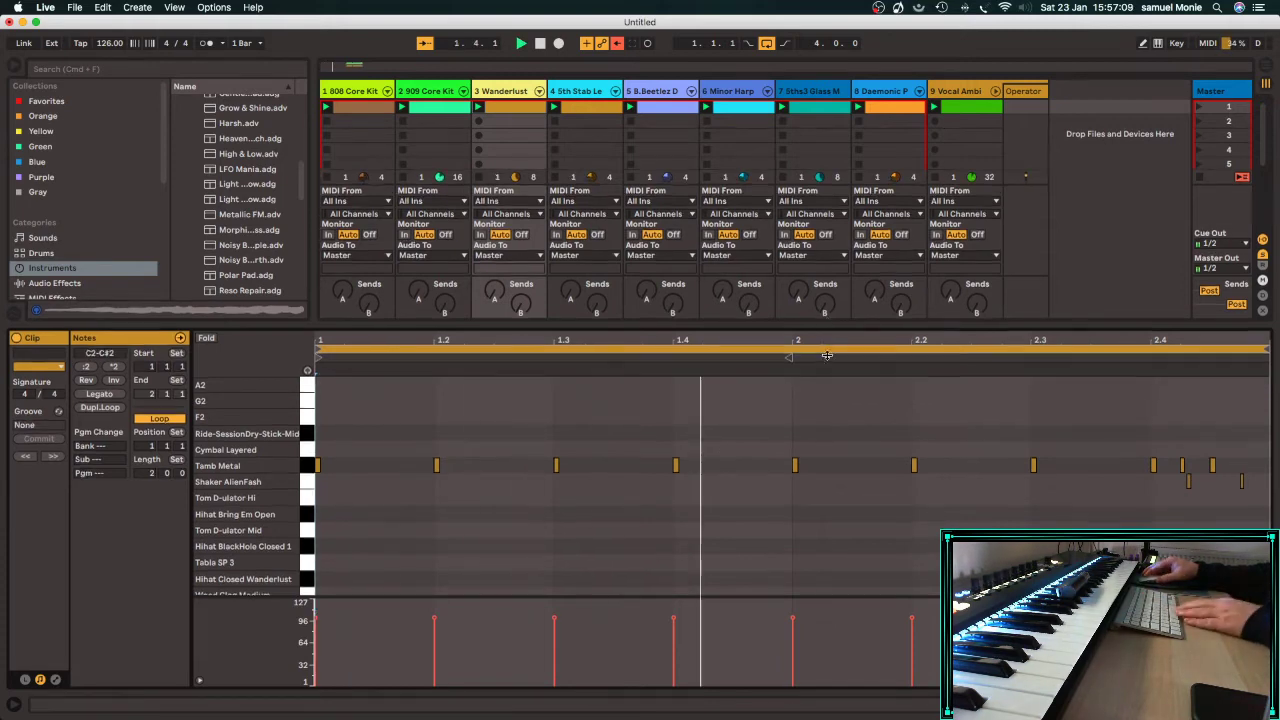
{"action": "left_click_drag", "start_coordinate": [827, 325], "coordinate": [830, 471]}
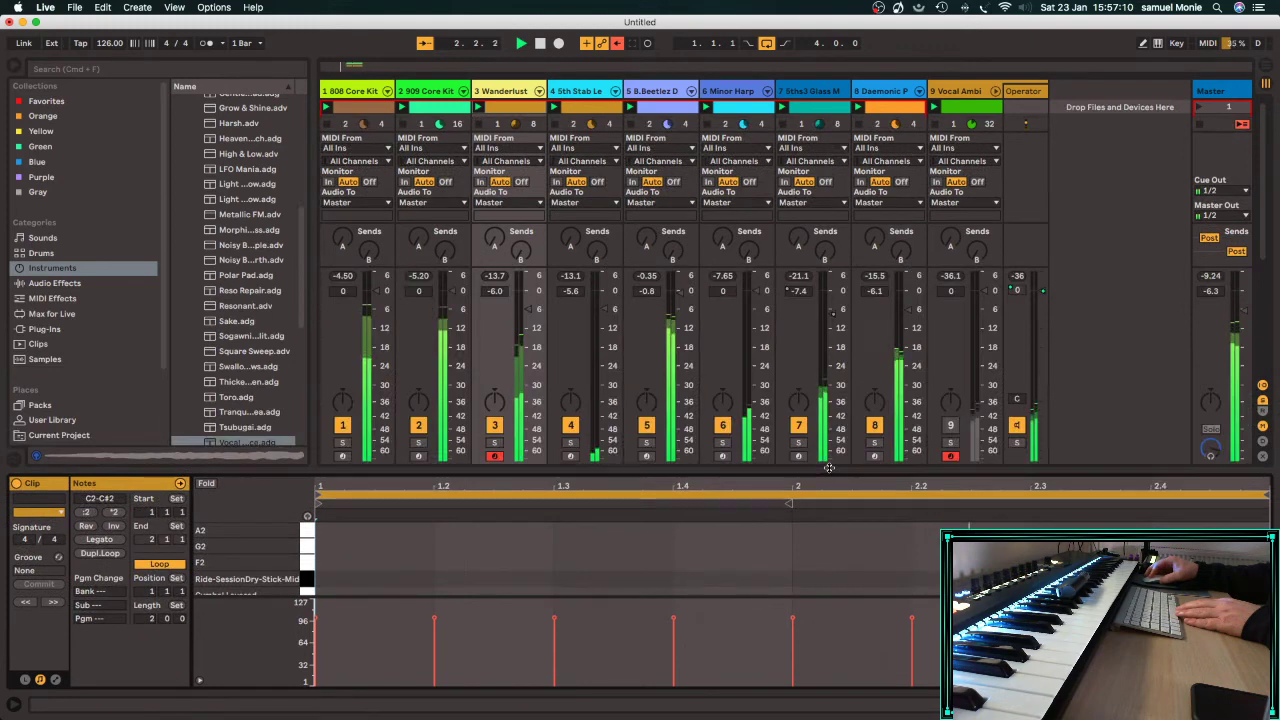
{"action": "left_click", "coordinate": [986, 105]}
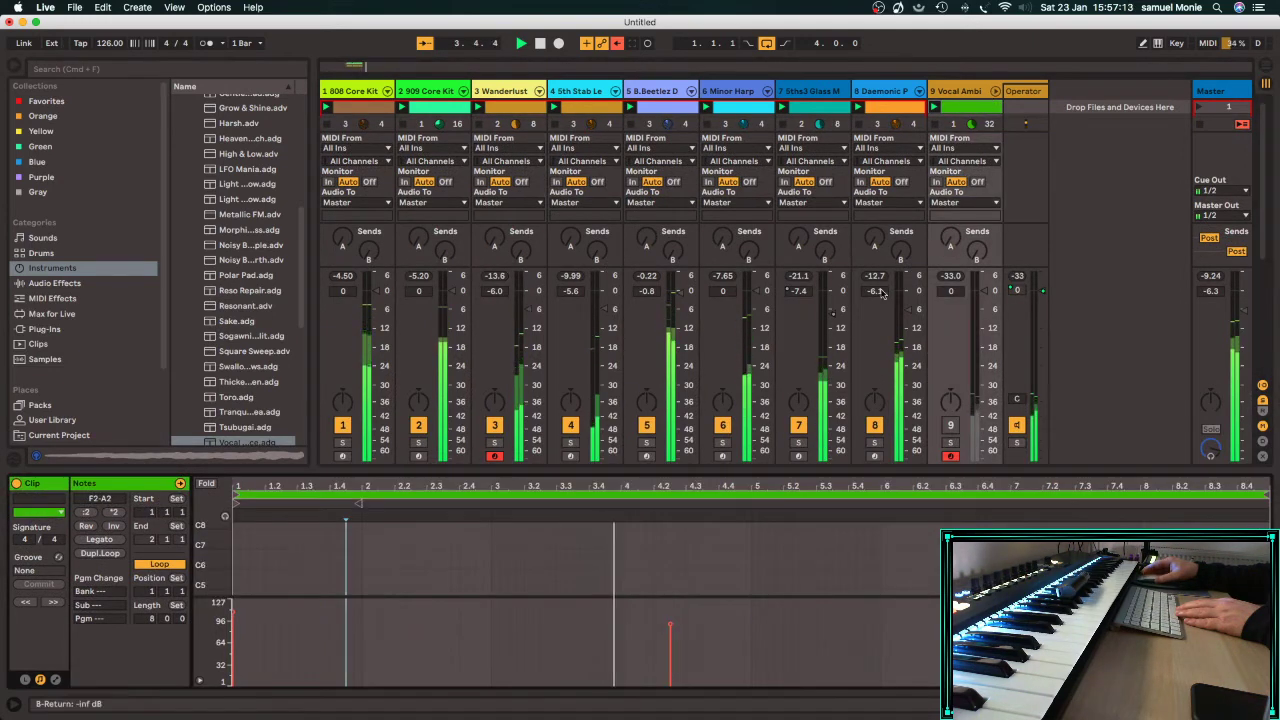
{"action": "left_click_drag", "start_coordinate": [847, 470], "coordinate": [845, 377]}
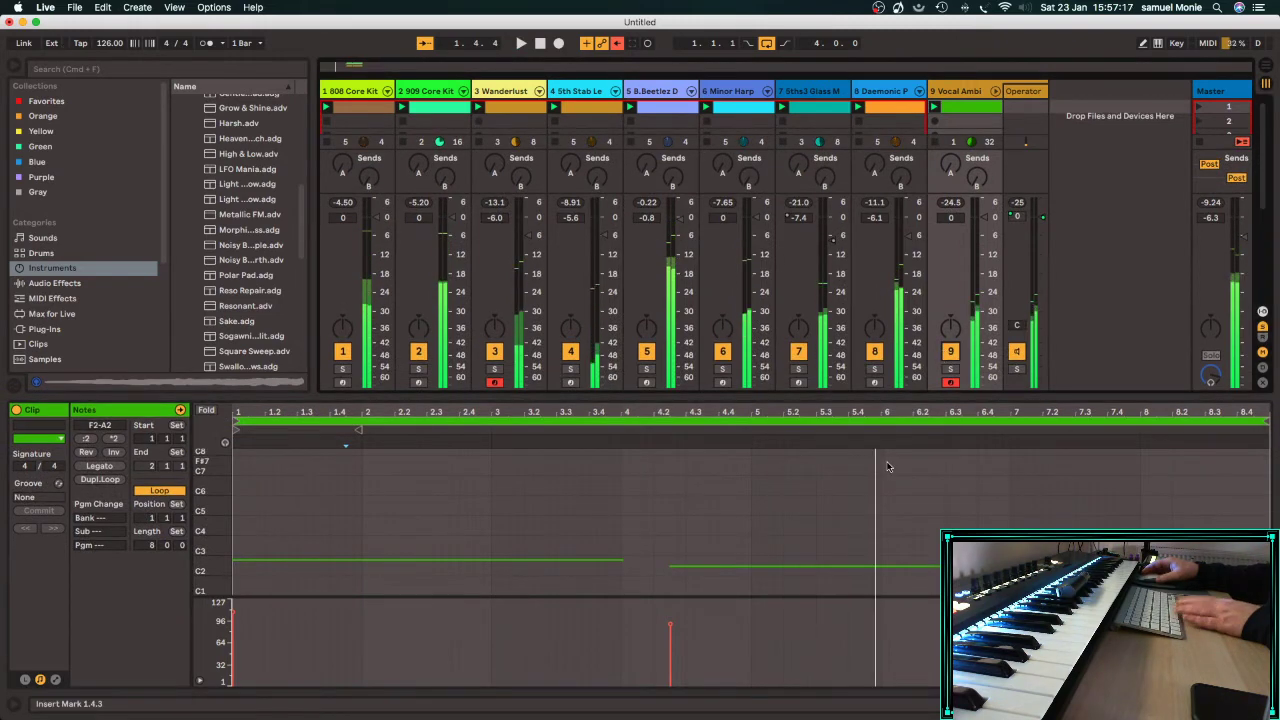
Replay the loop, extend the Vocal Ambi clip's A2 note to about 4.3.2 and raise the F2 note's velocity.
{"action": "left_click", "coordinate": [522, 44]}
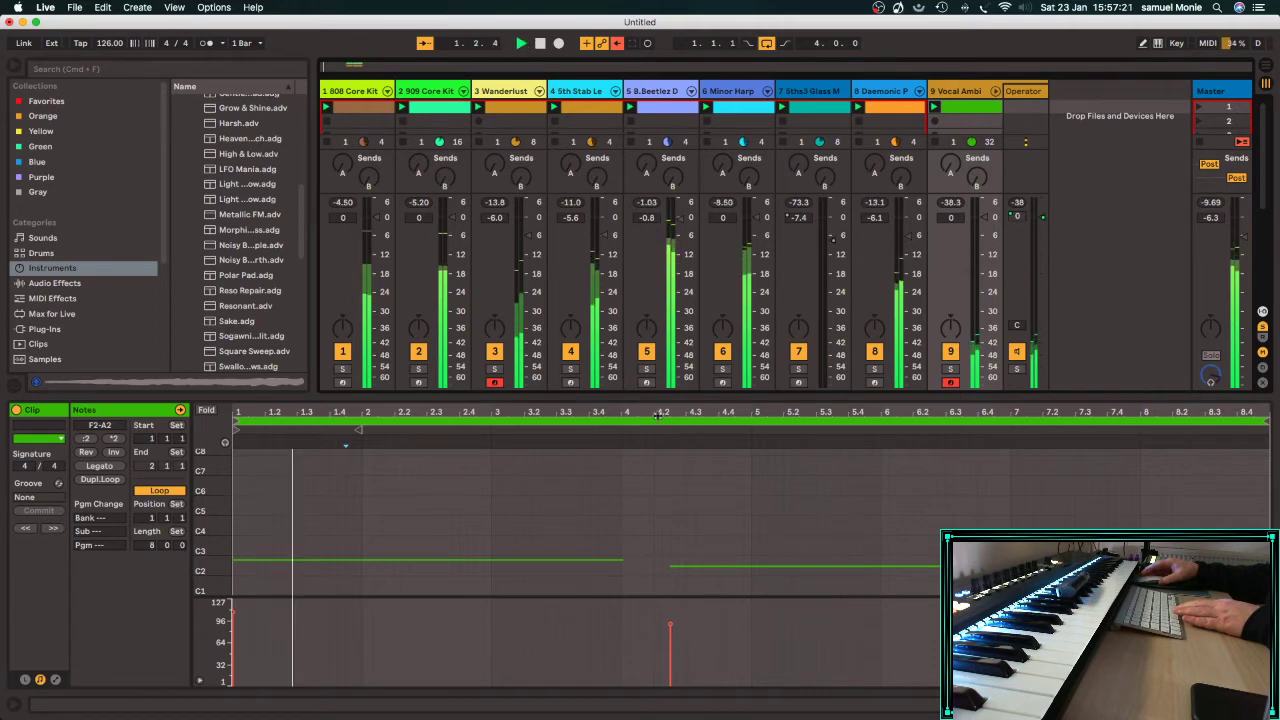
{"action": "left_click_drag", "start_coordinate": [623, 562], "coordinate": [697, 557]}
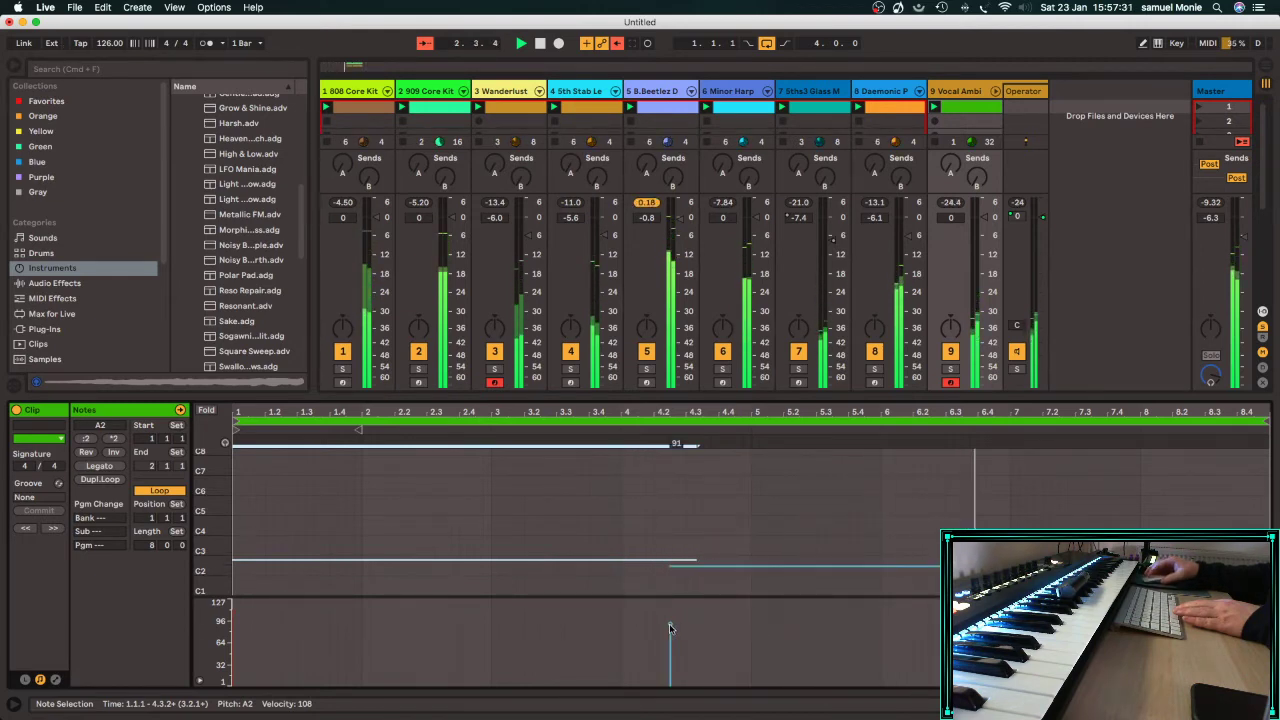
{"action": "left_click_drag", "start_coordinate": [670, 624], "coordinate": [670, 605]}
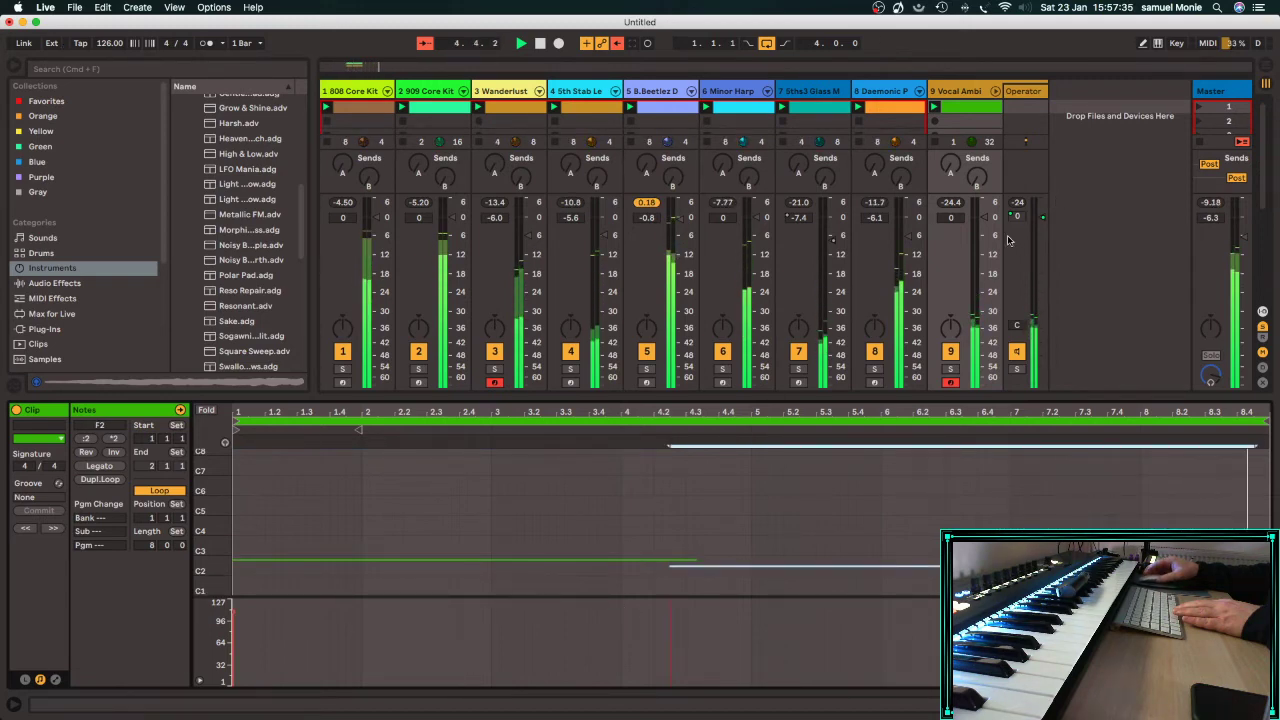
Open the Operator chain in the Vocal Ambience rack and raise Operator's volume to -13 dB.
{"action": "double_click", "coordinate": [986, 91]}
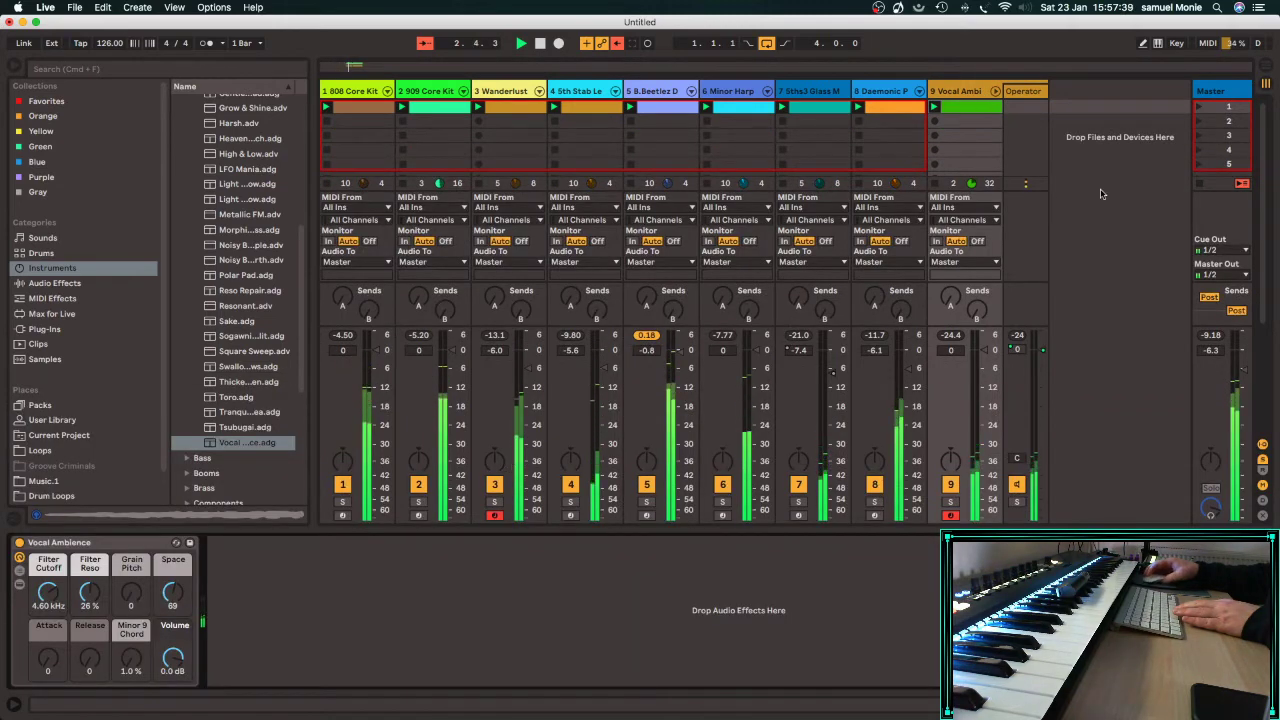
{"action": "left_click", "coordinate": [996, 91]}
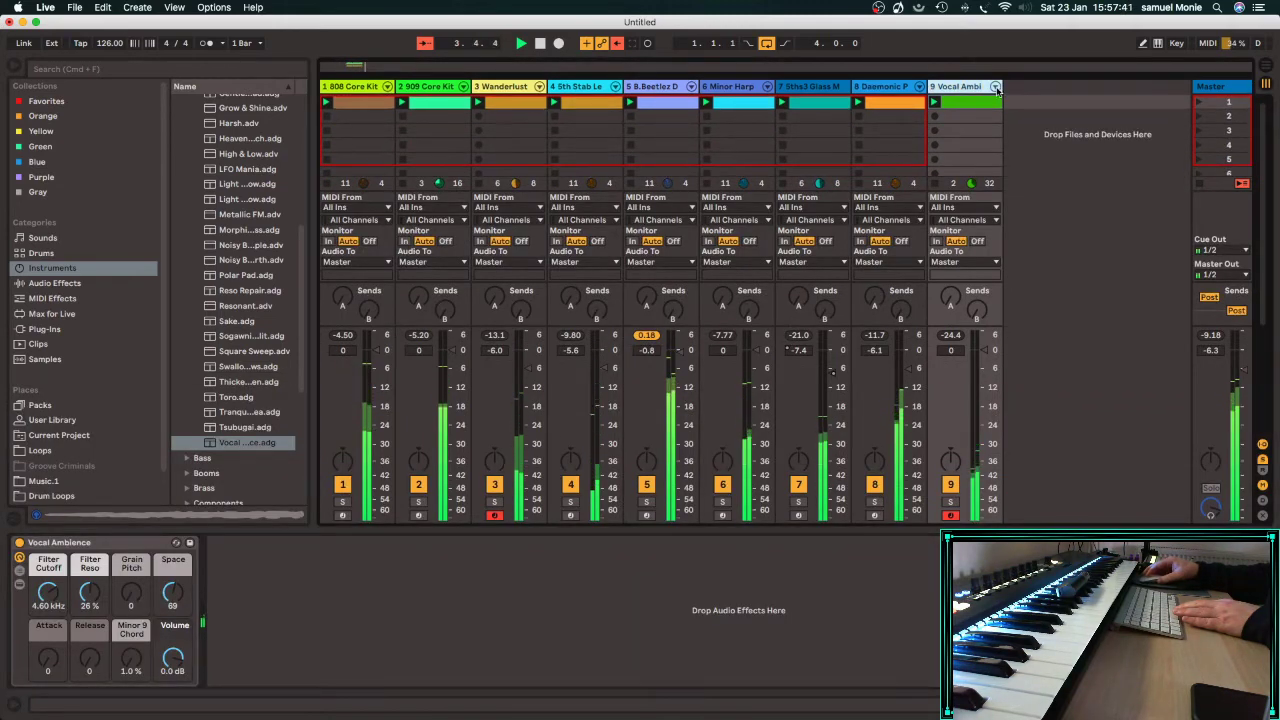
{"action": "left_click", "coordinate": [996, 88]}
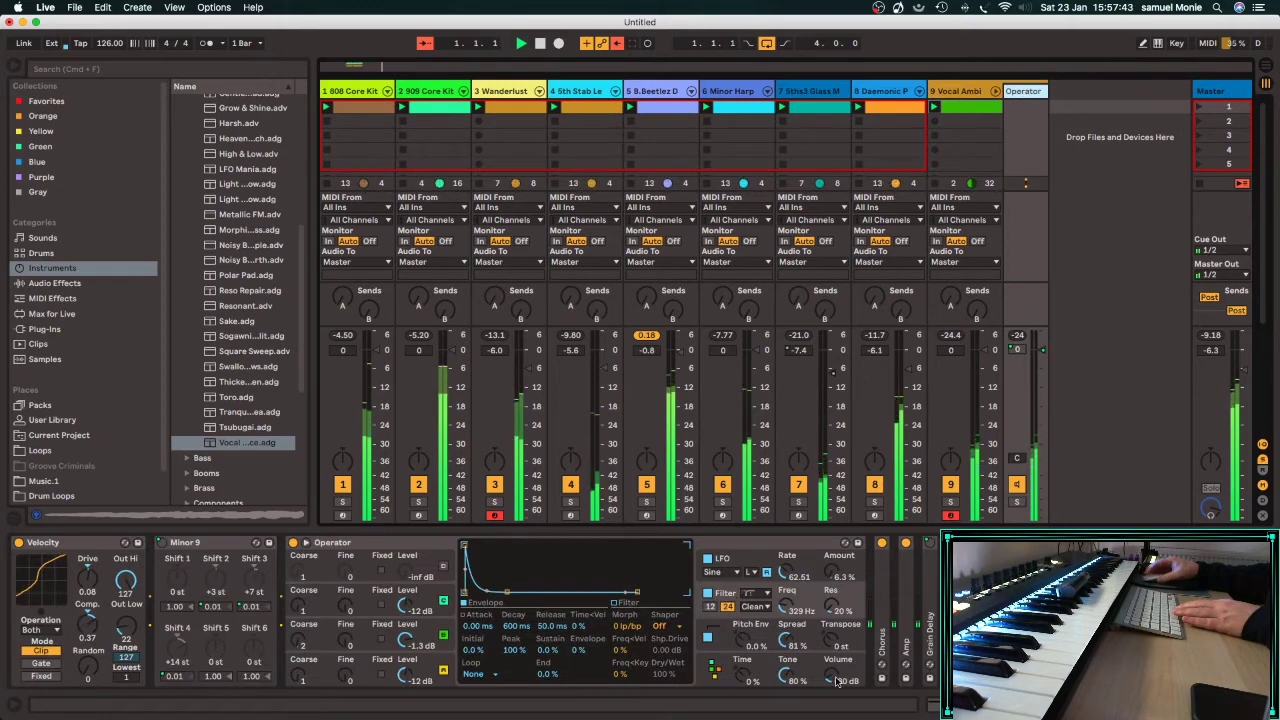
{"action": "left_click", "coordinate": [835, 680]}
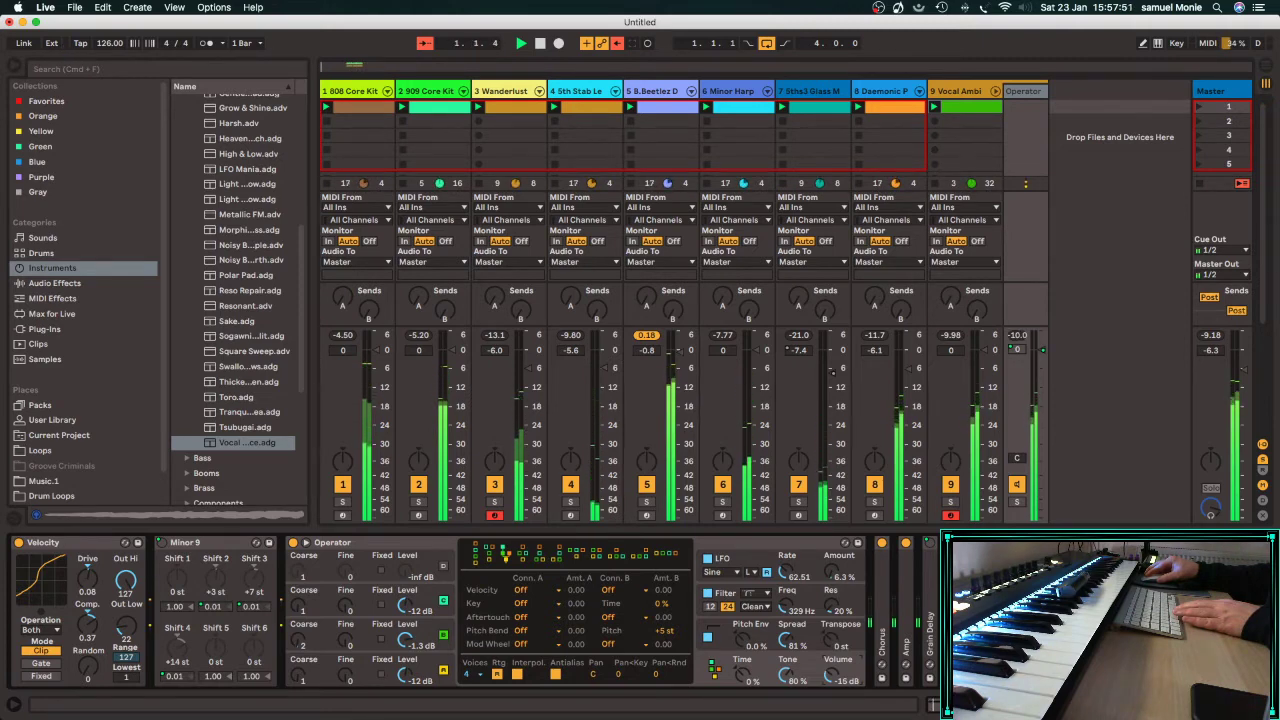
{"action": "left_click_drag", "start_coordinate": [833, 681], "coordinate": [833, 677]}
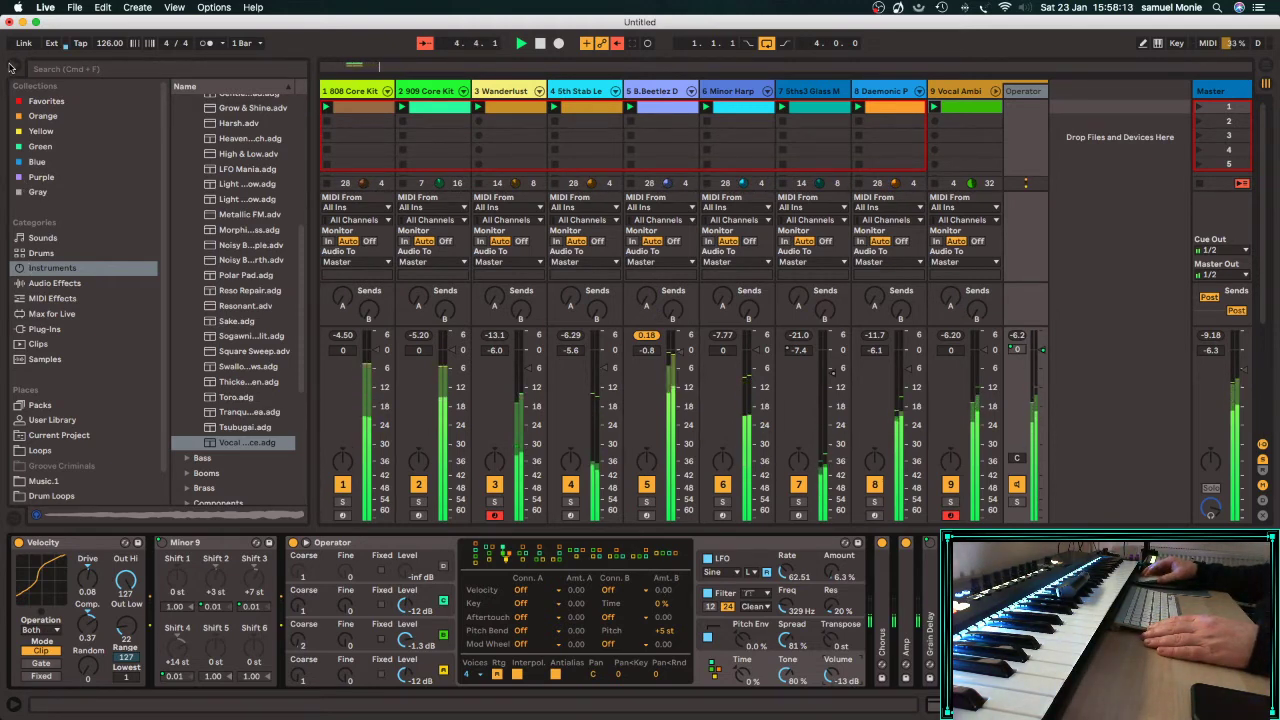
Hide the browser and briefly mute the 808 Core Kit and 909 Core Kit in turn to compare their kicks, leaving both on.
{"action": "left_click", "coordinate": [10, 67]}
{"action": "left_click", "coordinate": [55, 485]}
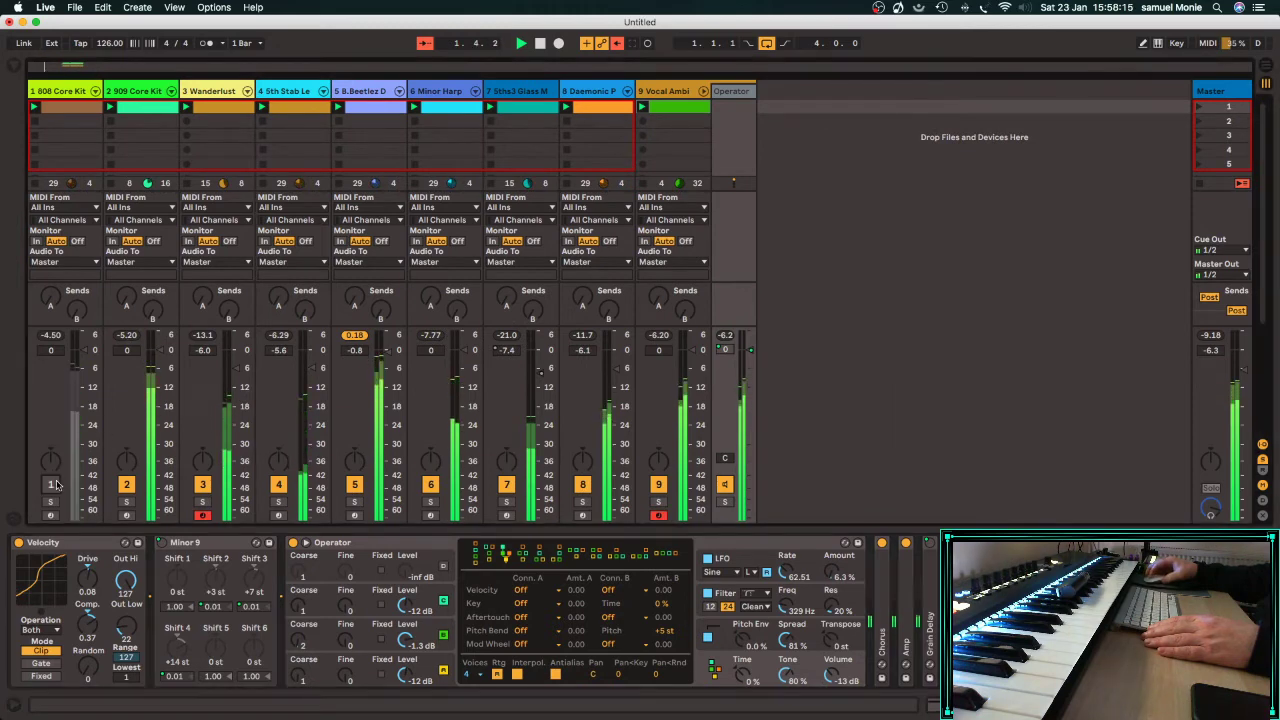
{"action": "left_click", "coordinate": [127, 485]}
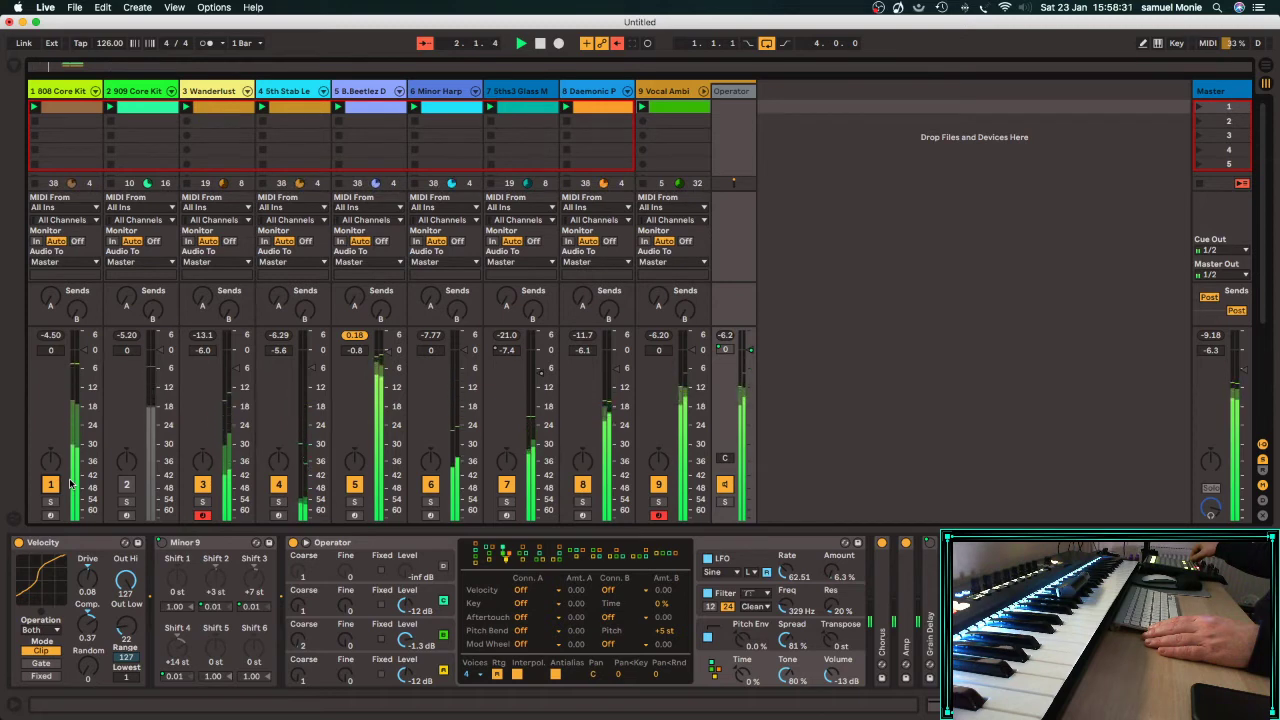
{"action": "left_click", "coordinate": [127, 486]}
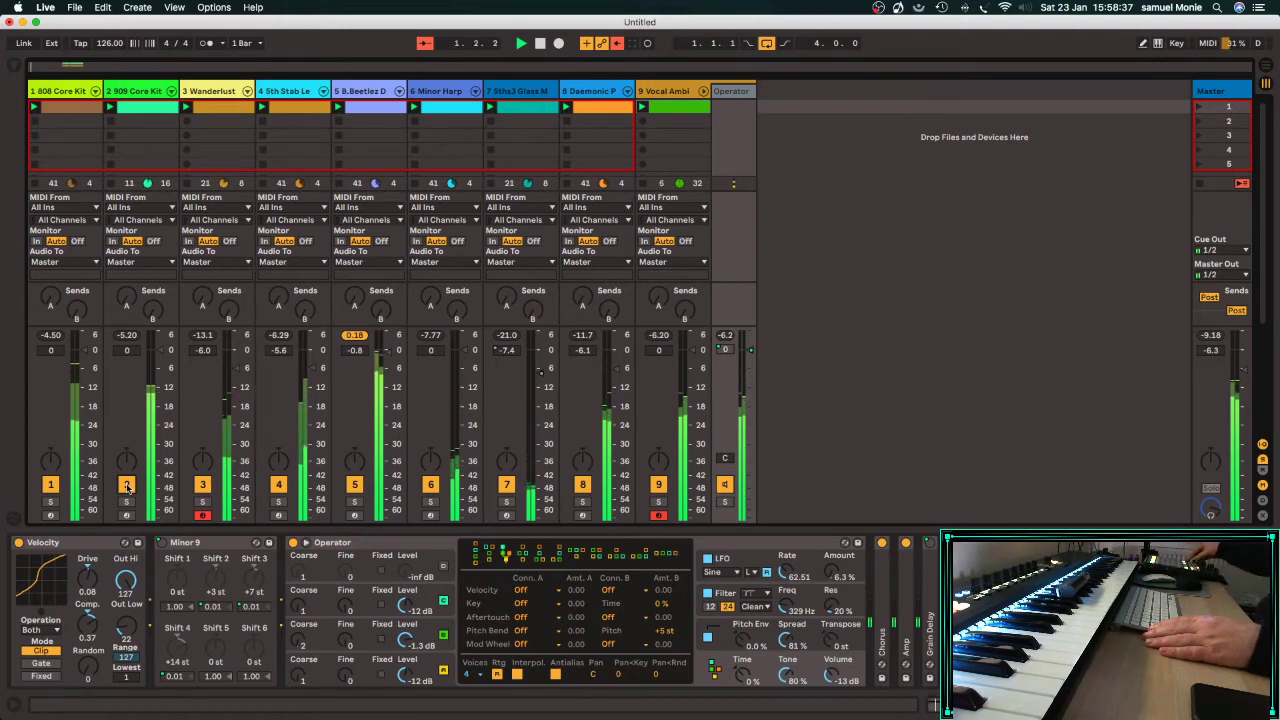
Raise the Kick 909's volume to -0.57 dB and set its EQ Eight band 2 to 49.5 Hz with 2.85 dB gain.
{"action": "left_click", "coordinate": [171, 91]}
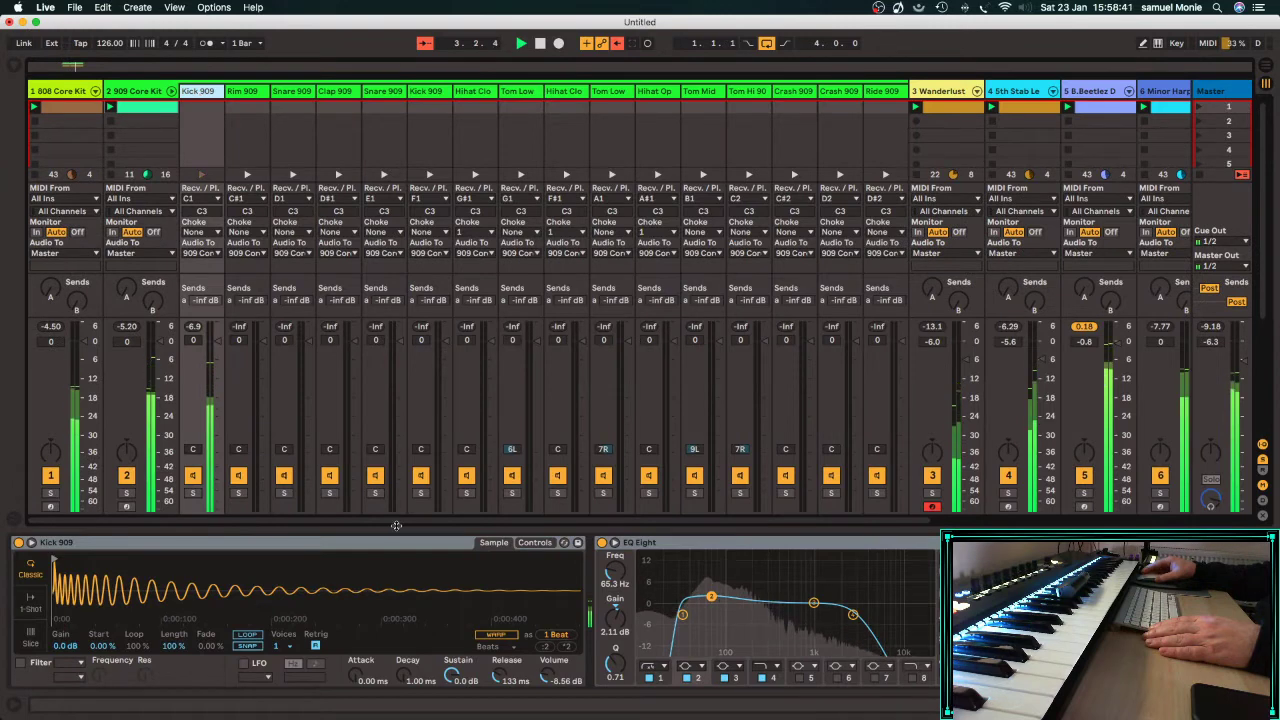
{"action": "left_click_drag", "start_coordinate": [545, 676], "coordinate": [545, 669]}
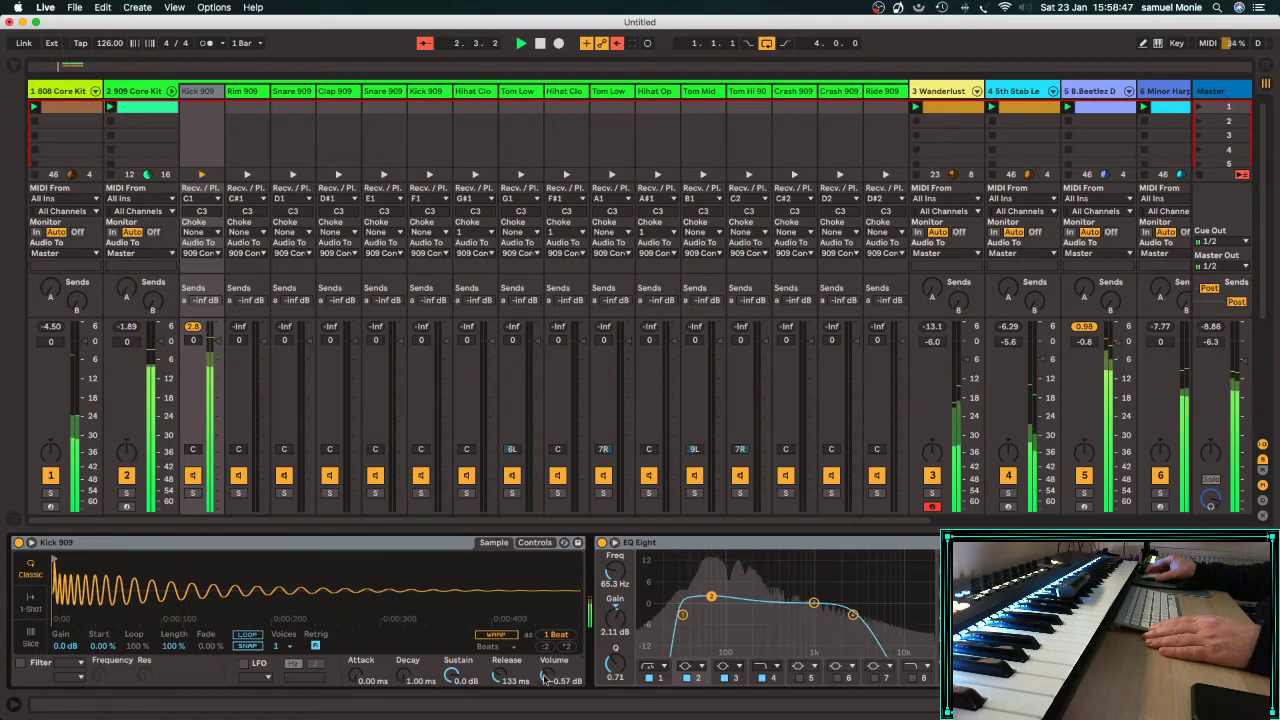
{"action": "left_click_drag", "start_coordinate": [722, 598], "coordinate": [712, 595]}
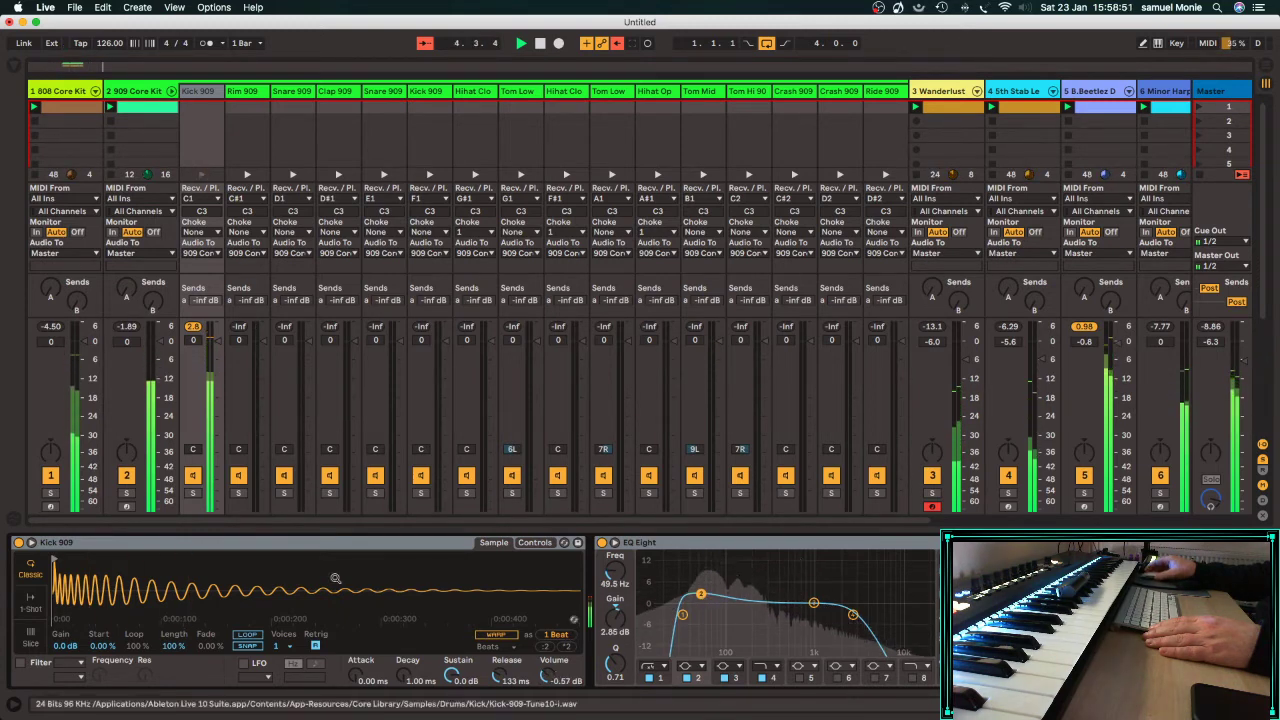
{"action": "left_click", "coordinate": [172, 92]}
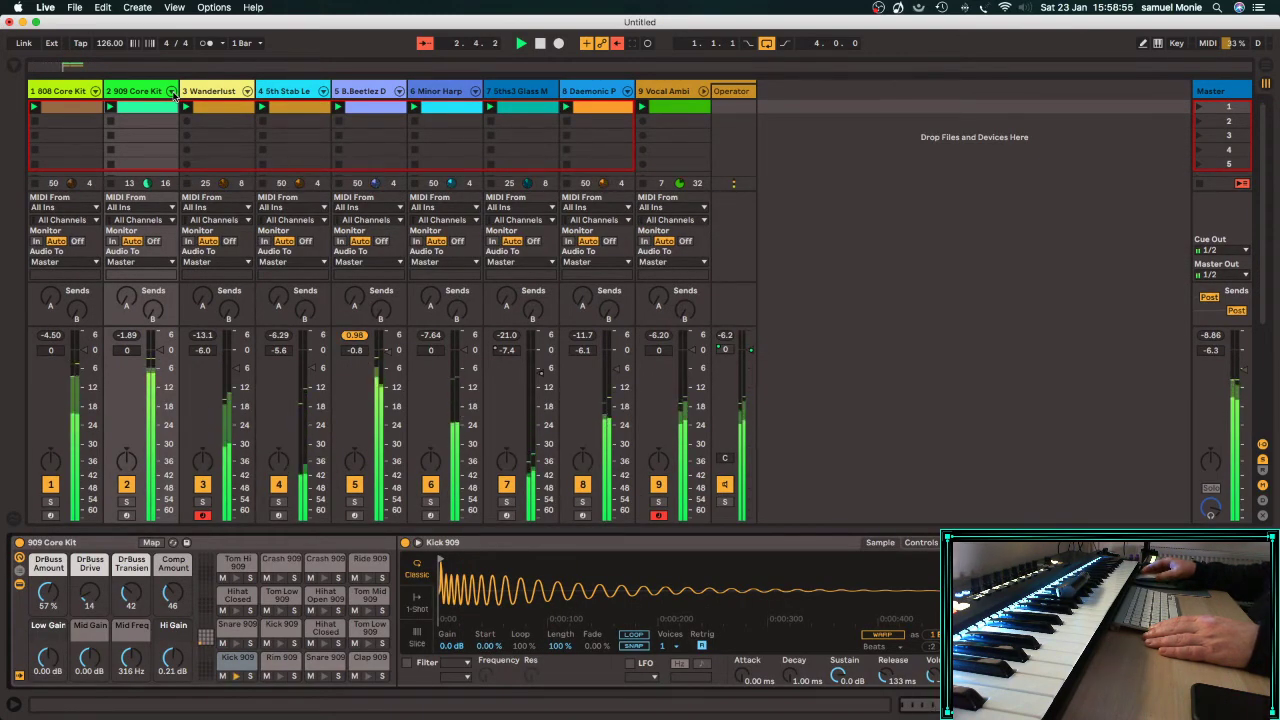
{"action": "left_click", "coordinate": [703, 91]}
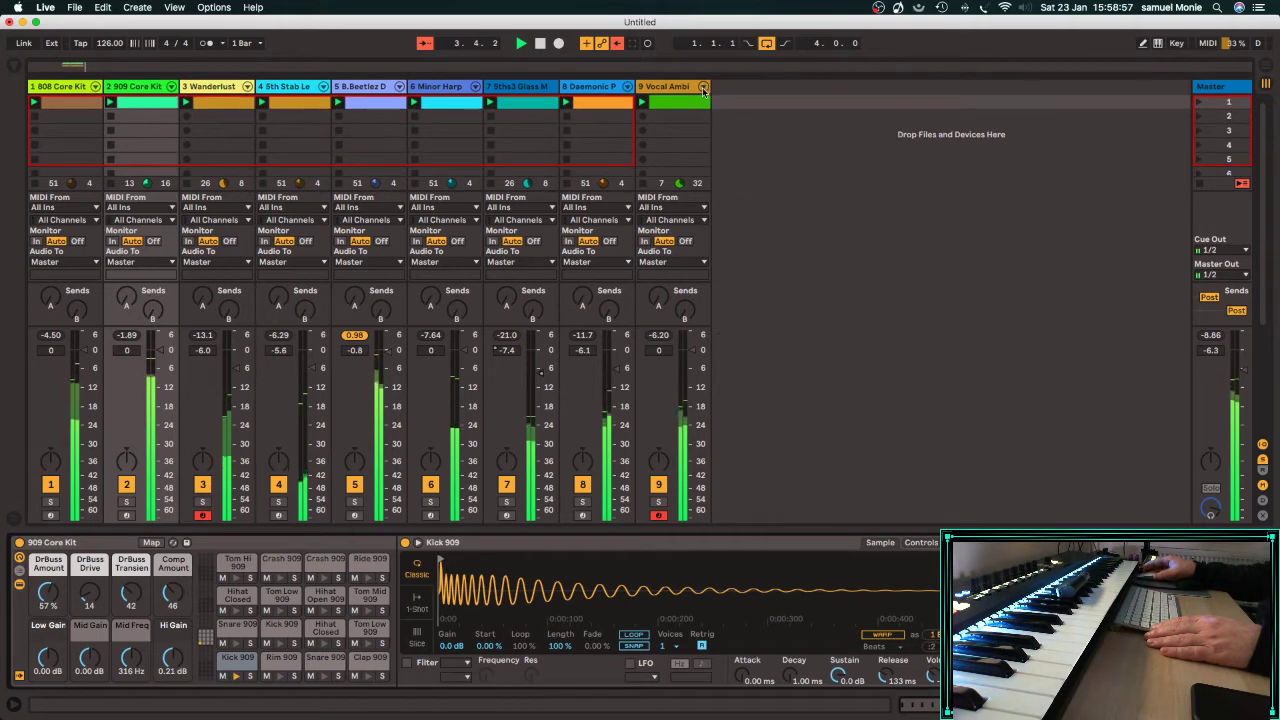
Set the 5ths3 Glass track's volume to -10 dB and its Delay's Dry/Wet to 37%.
{"action": "left_click_drag", "start_coordinate": [543, 372], "coordinate": [541, 375]}
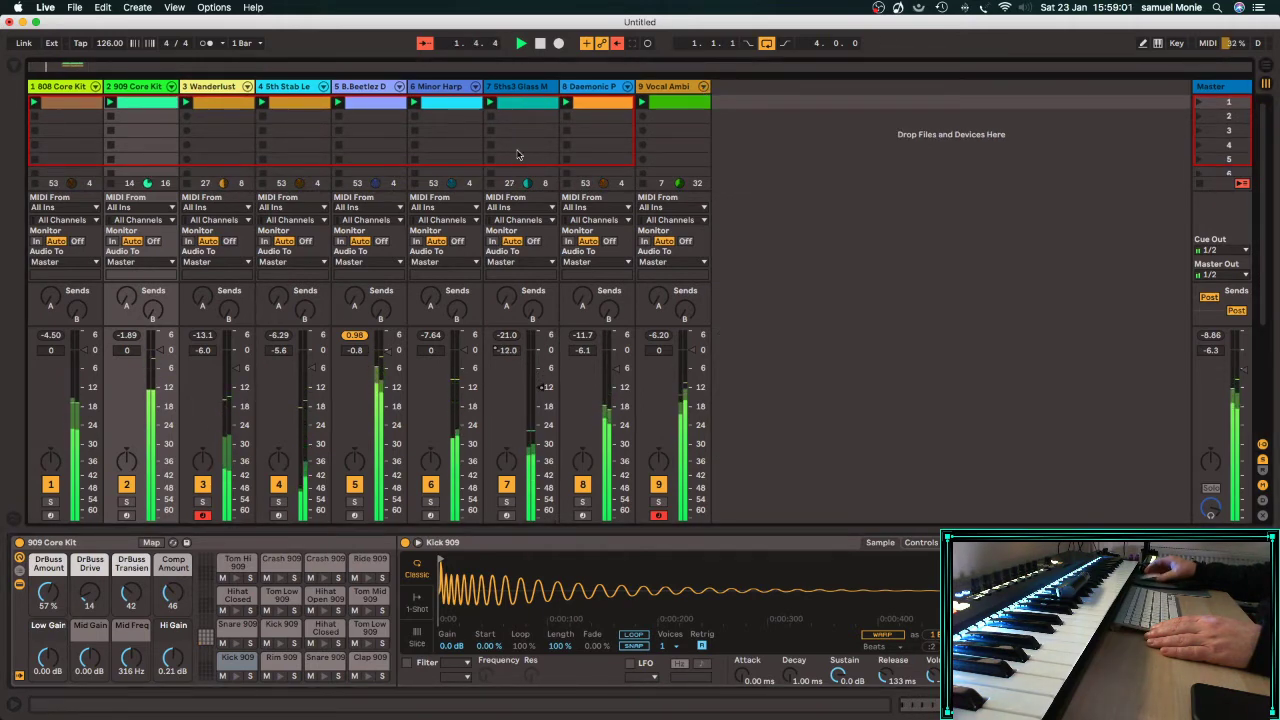
{"action": "left_click", "coordinate": [520, 88]}
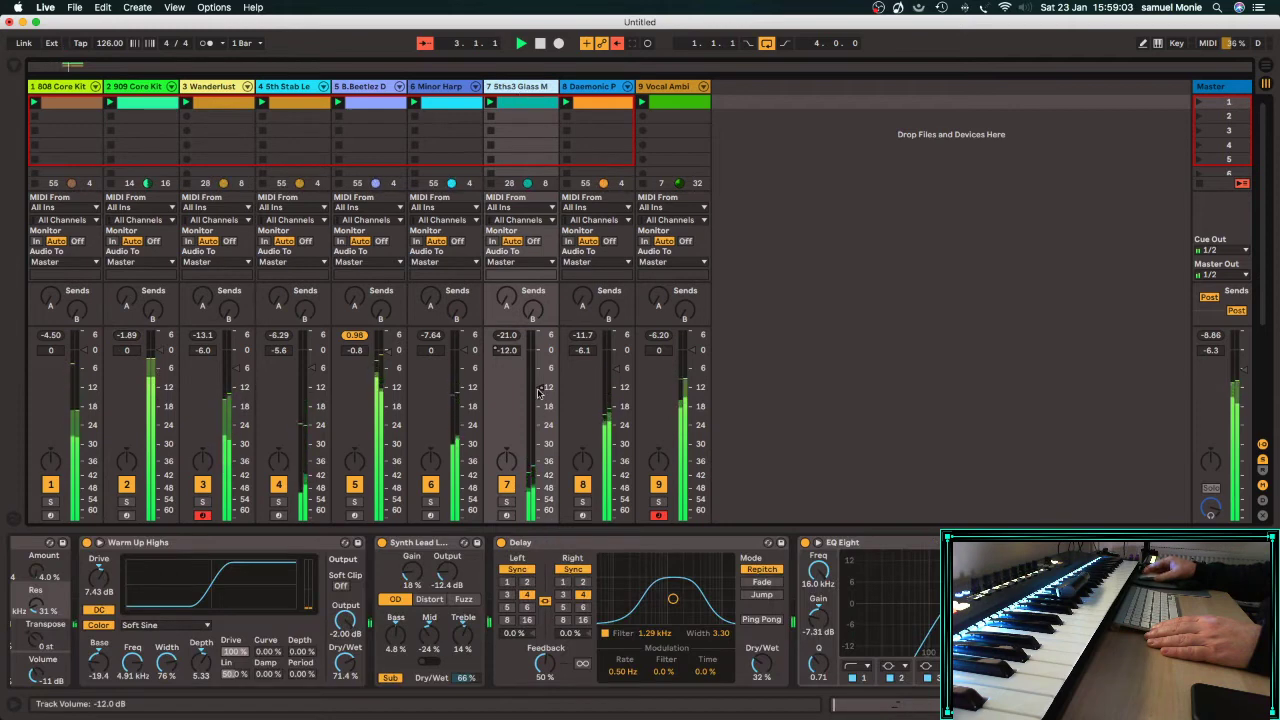
{"action": "left_click_drag", "start_coordinate": [538, 392], "coordinate": [541, 381]}
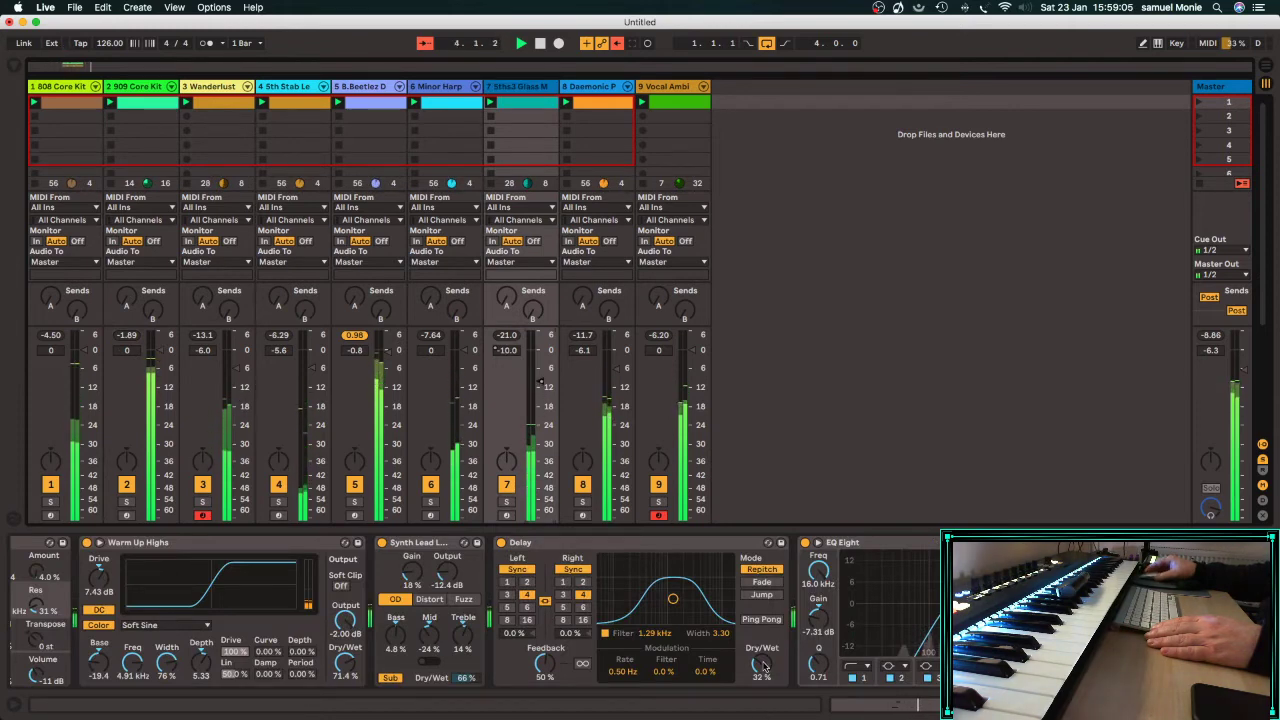
{"action": "left_click_drag", "start_coordinate": [765, 666], "coordinate": [765, 662]}
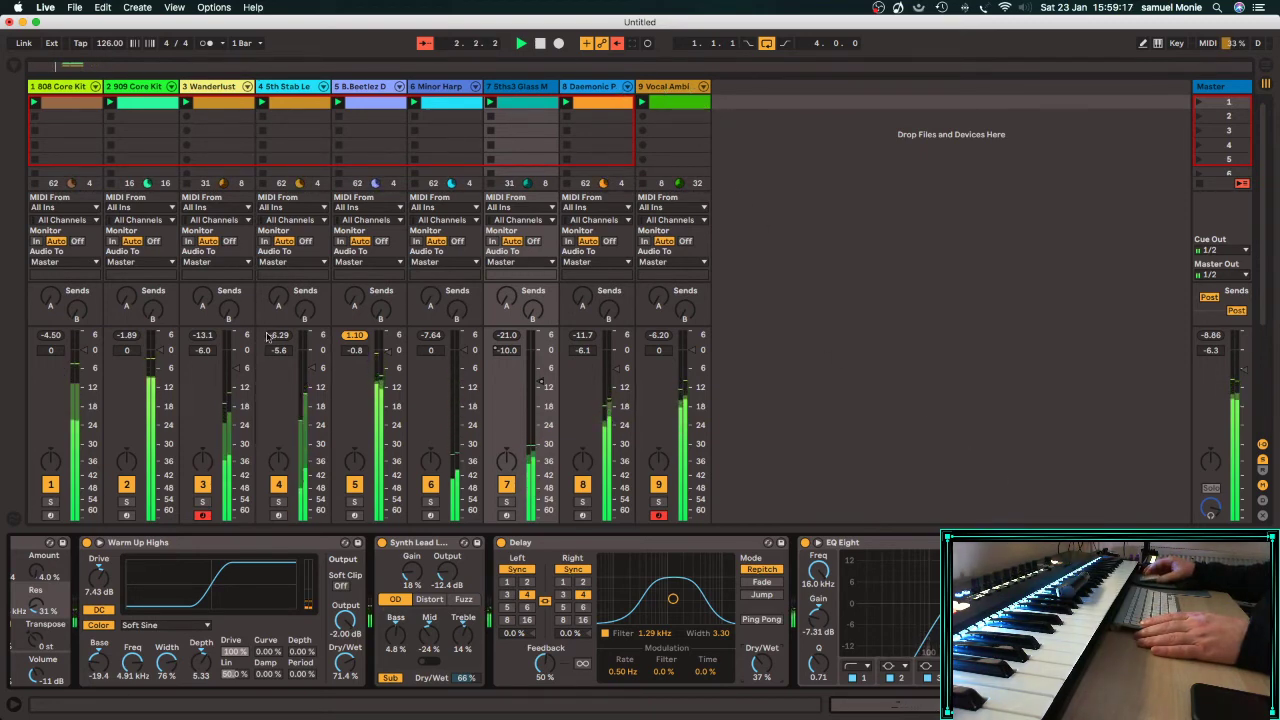
Raise the Wanderlust track's volume to -5.4 dB and lengthen its clip's loop to 4 bars.
{"action": "left_click", "coordinate": [5, 60]}
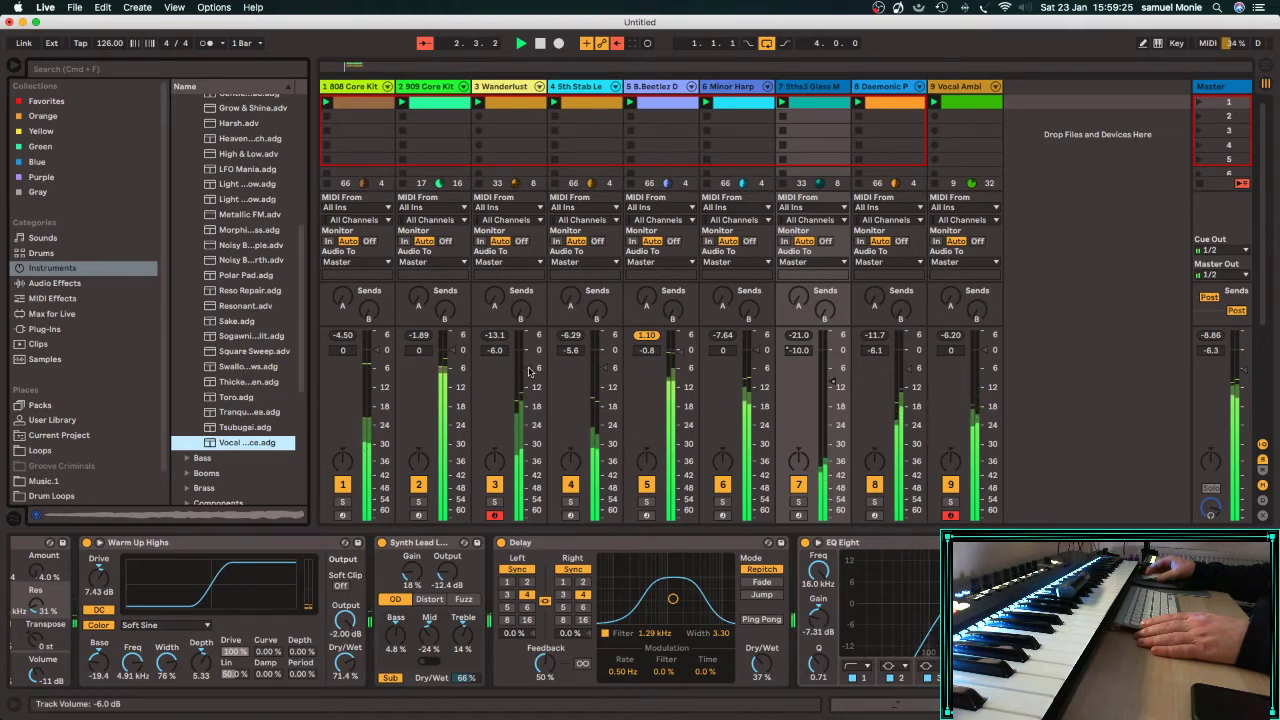
{"action": "left_click_drag", "start_coordinate": [531, 370], "coordinate": [531, 368]}
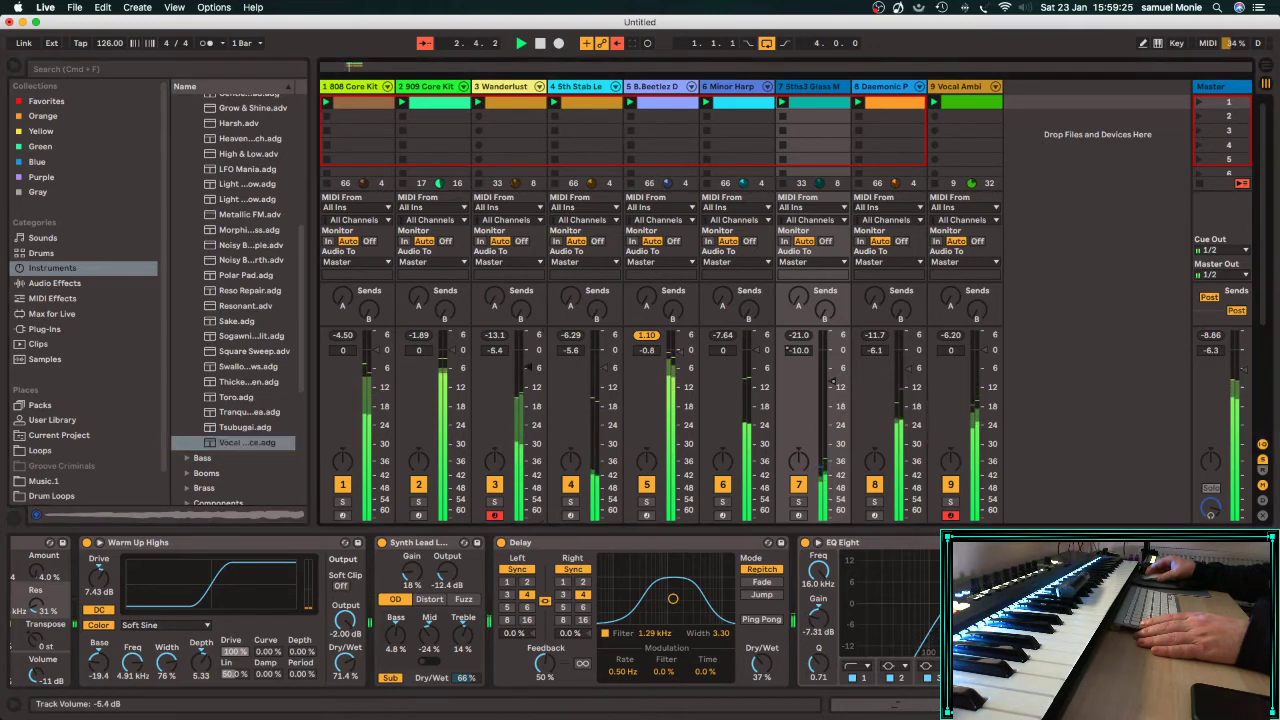
{"action": "left_click", "coordinate": [540, 87]}
{"action": "double_click", "coordinate": [515, 105]}
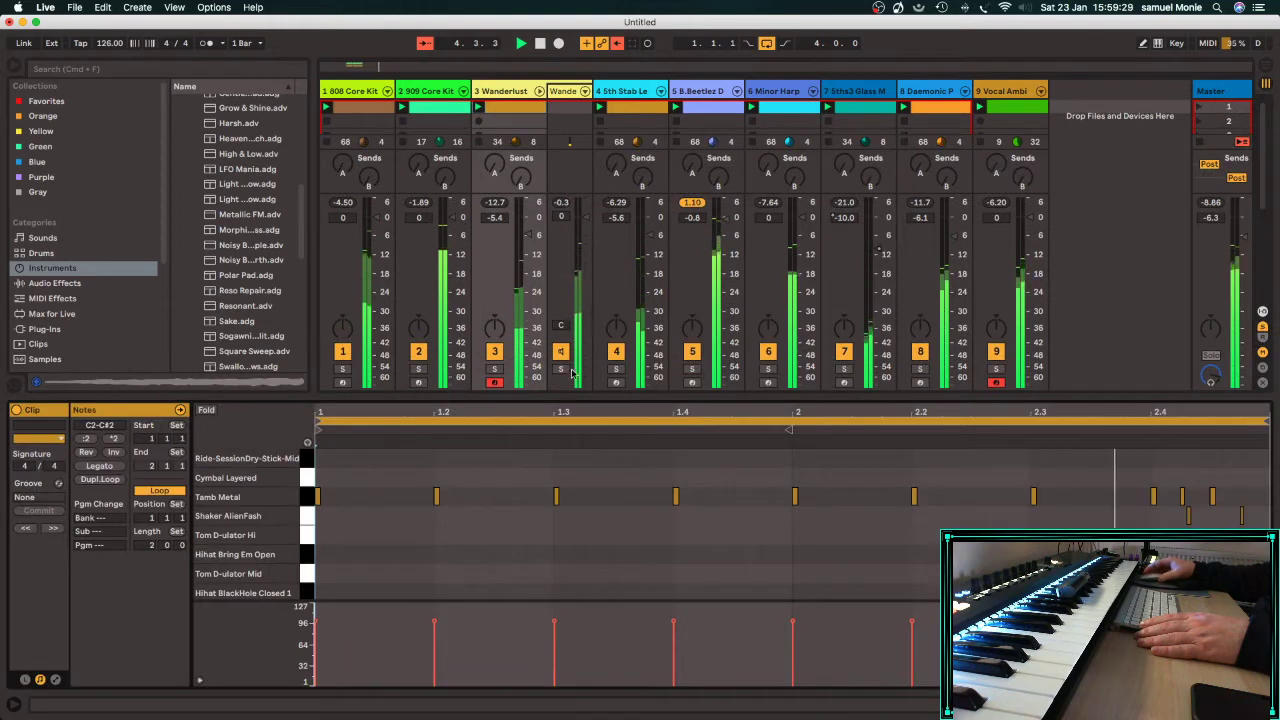
{"action": "left_click_drag", "start_coordinate": [600, 399], "coordinate": [600, 309]}
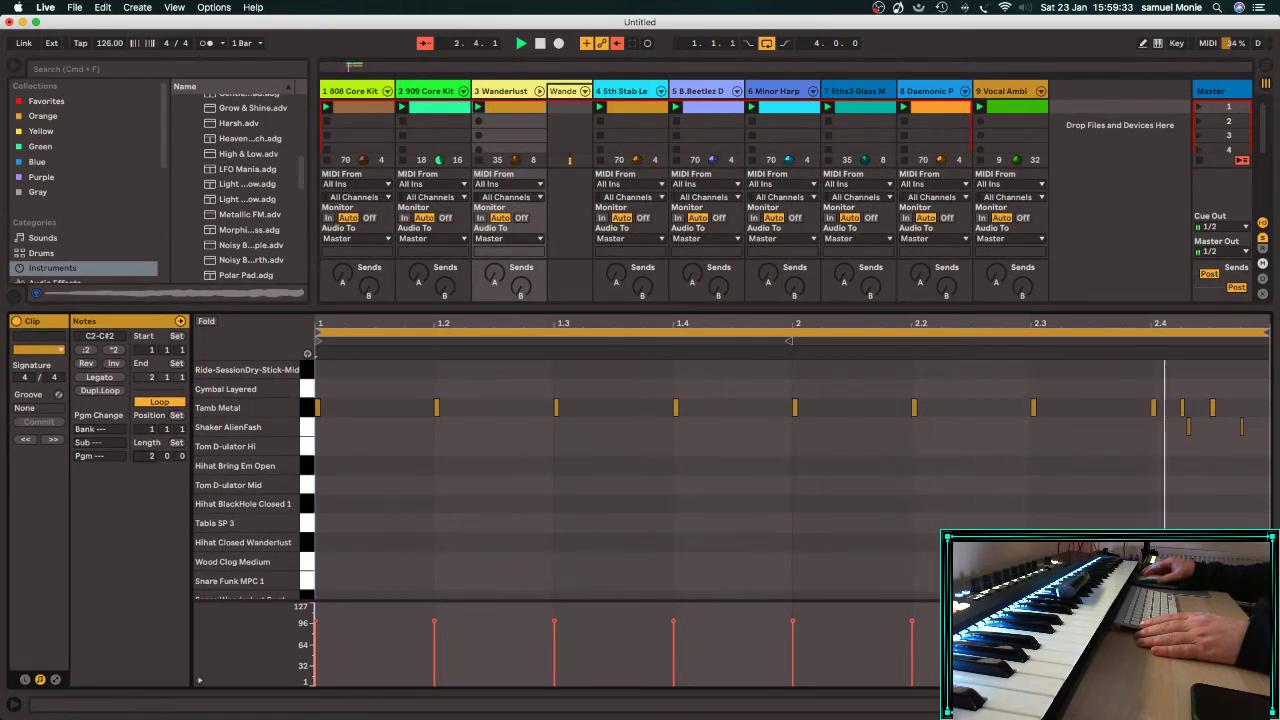
{"action": "left_click_drag", "start_coordinate": [151, 458], "coordinate": [151, 438]}
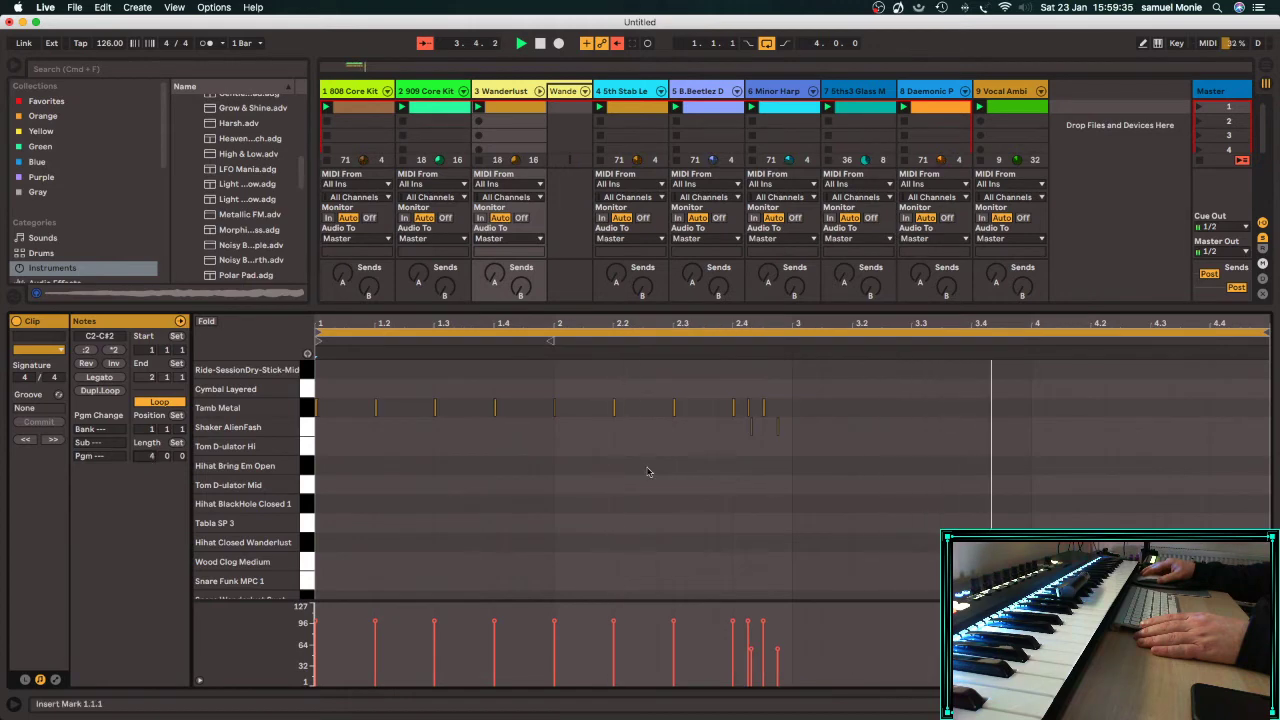
Duplicate the Wanderlust clip's two-bar tambourine and shaker pattern into bars 3 and 4 and collapse the track's chains.
{"action": "left_click_drag", "start_coordinate": [786, 390], "coordinate": [311, 485]}
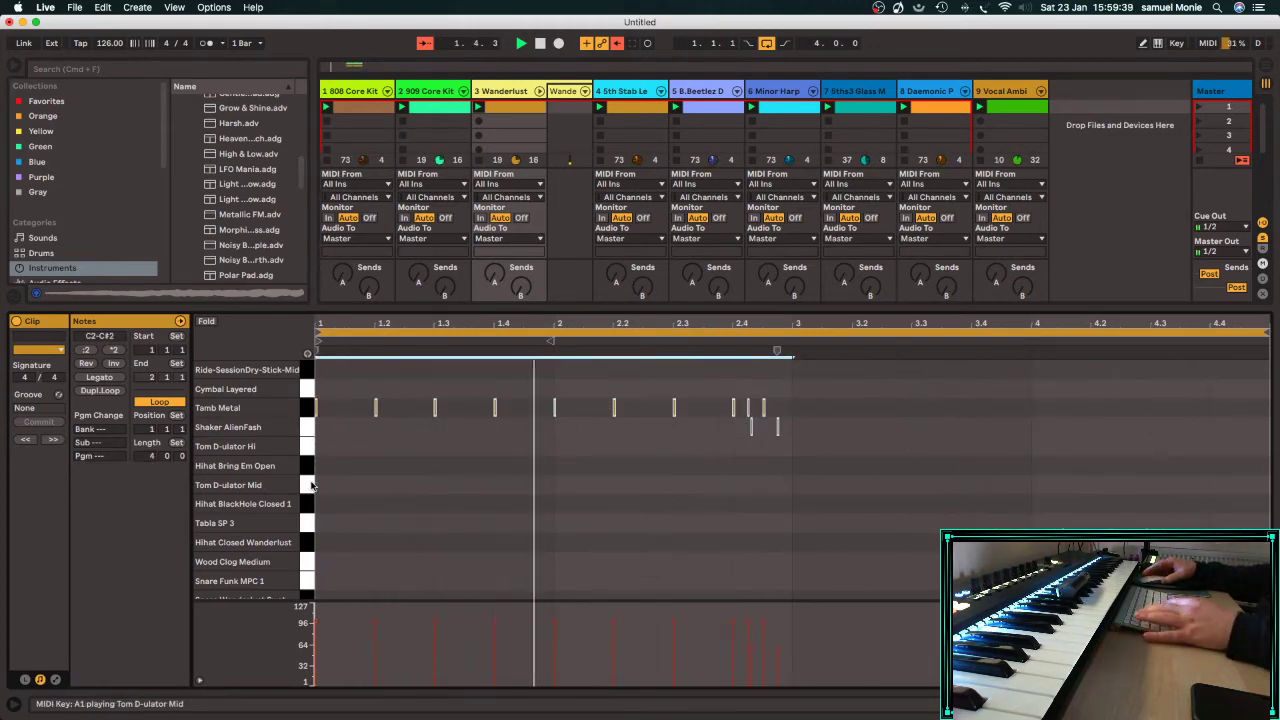
{"action": "key", "text": "super+d"}
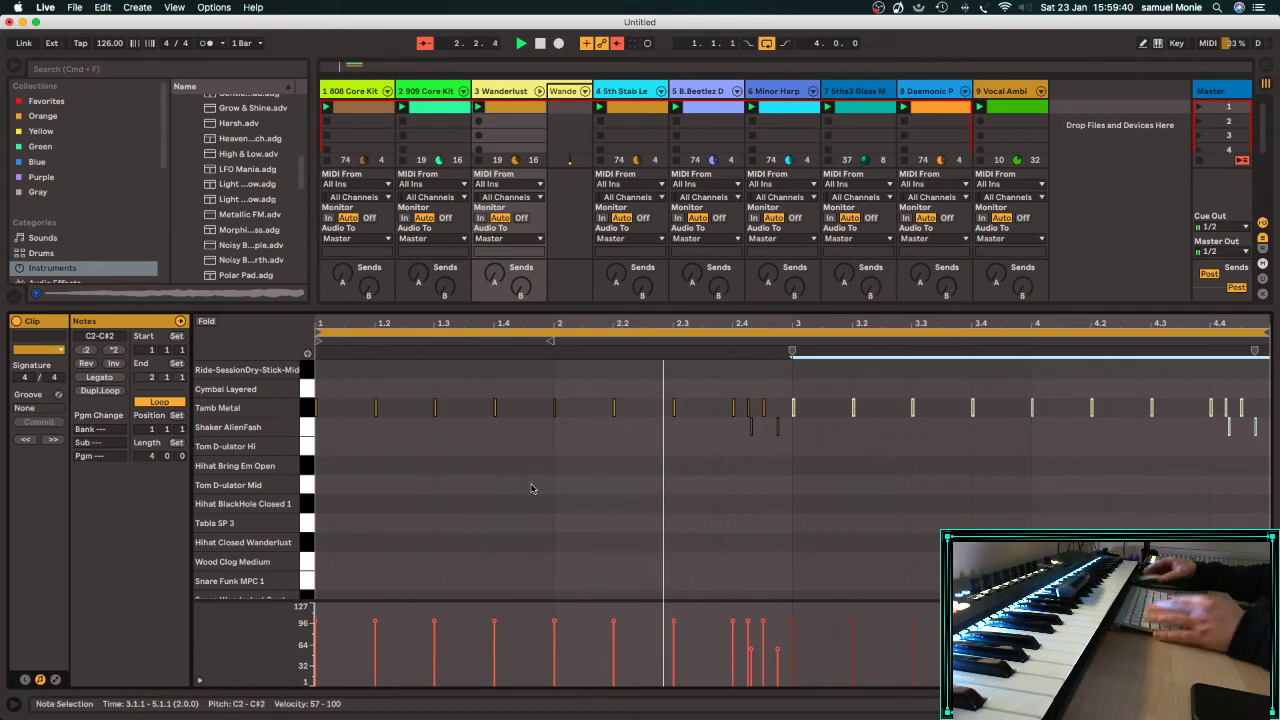
{"action": "left_click", "coordinate": [540, 92]}
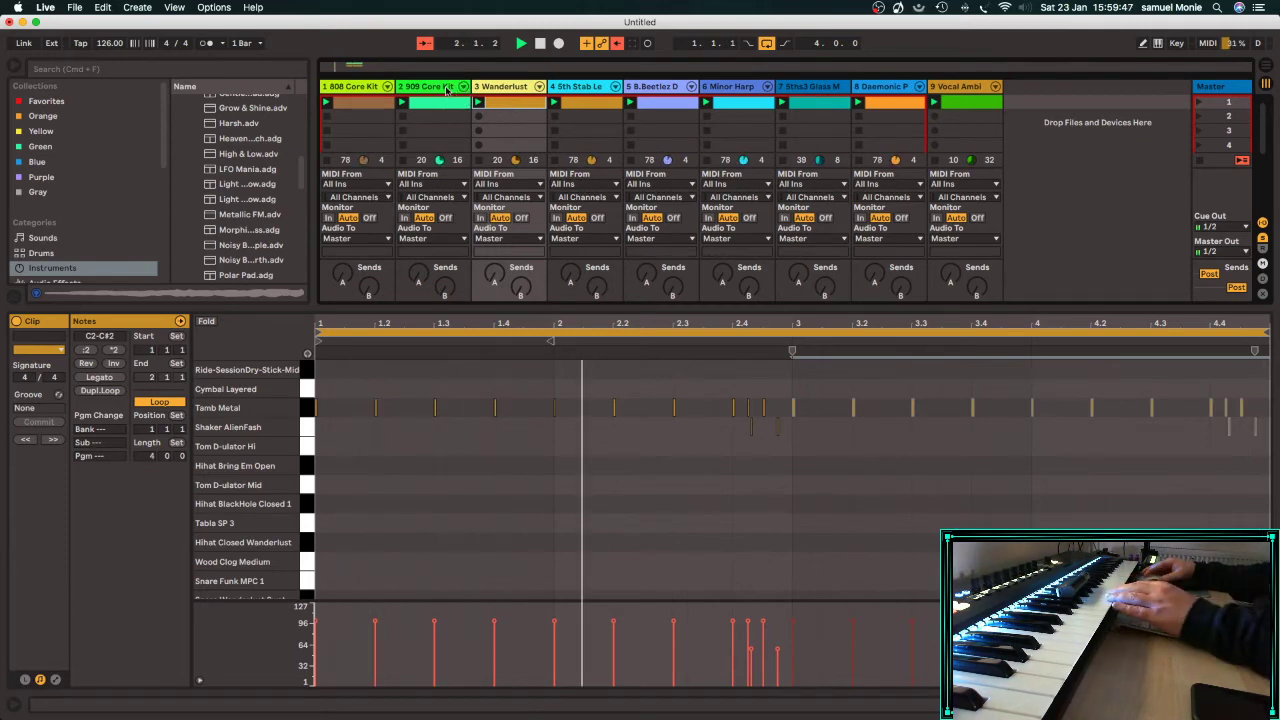
Check the Wanderlust Kit's pads, then copy the Wanderlust clip into its second slot and launch the copy.
{"action": "double_click", "coordinate": [499, 87]}
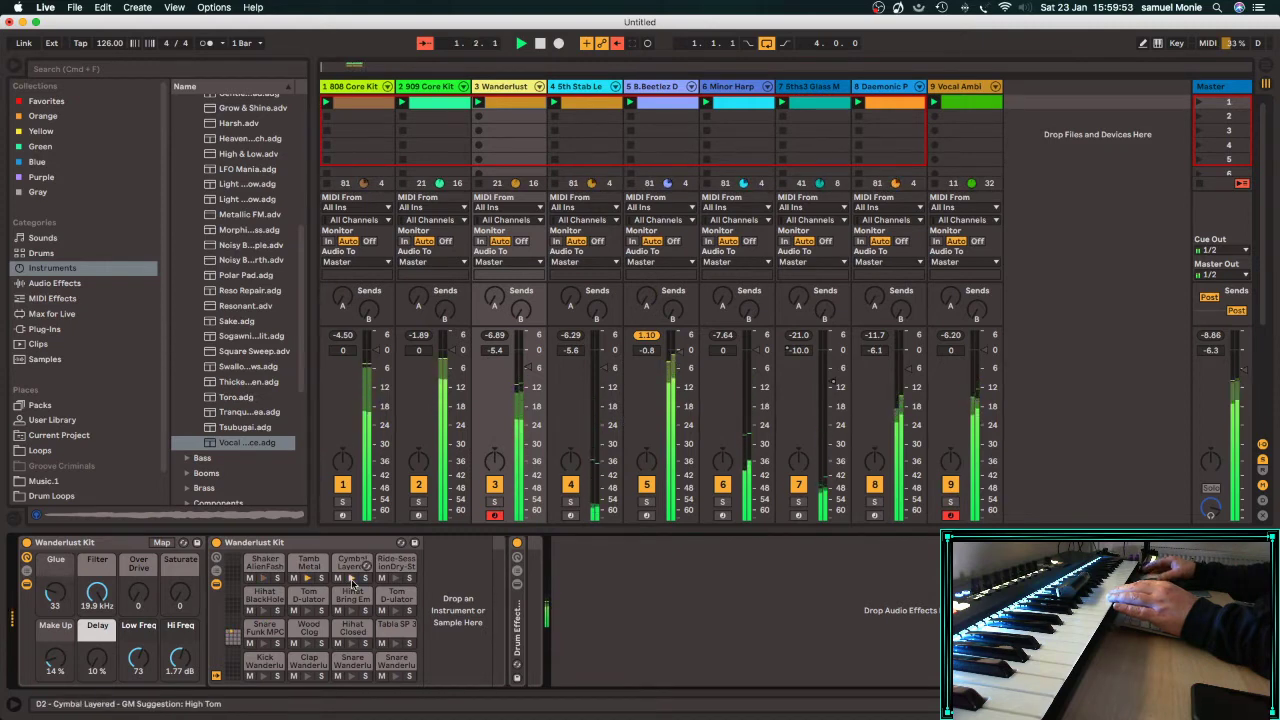
{"action": "double_click", "coordinate": [510, 103]}
{"action": "left_click", "coordinate": [950, 450]}
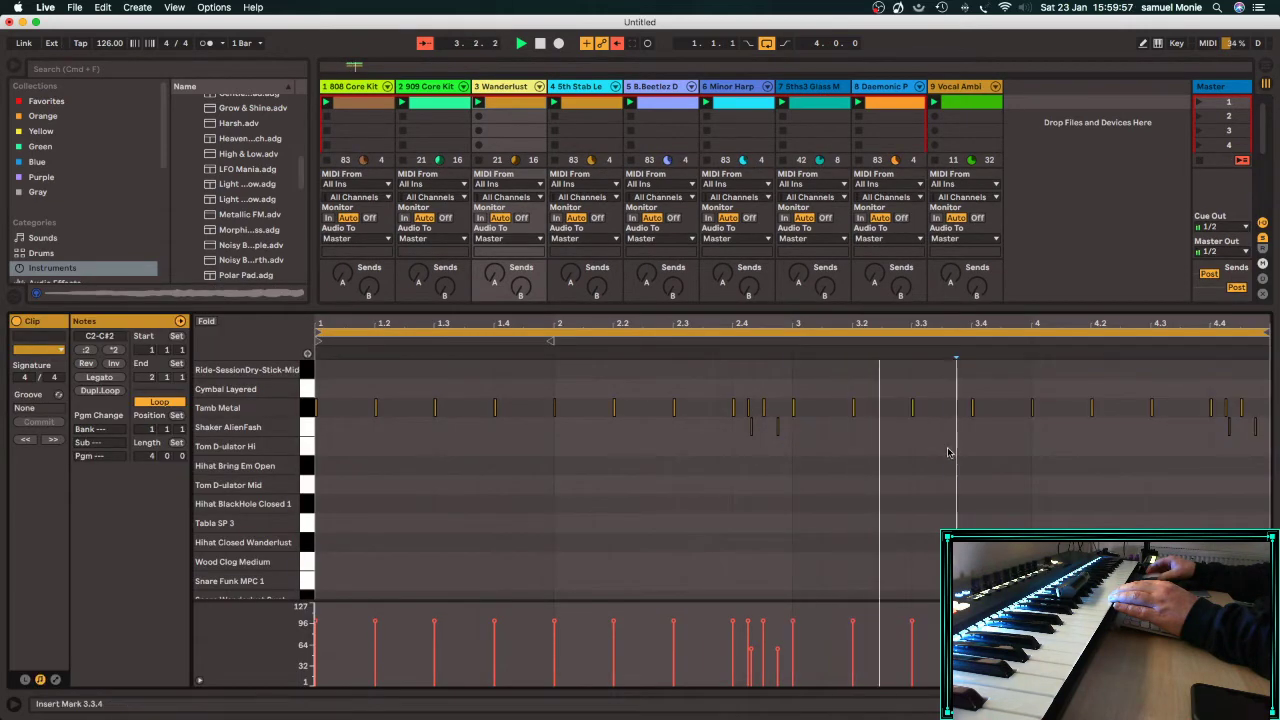
{"action": "left_click", "coordinate": [498, 118]}
{"action": "key", "text": "super+v"}
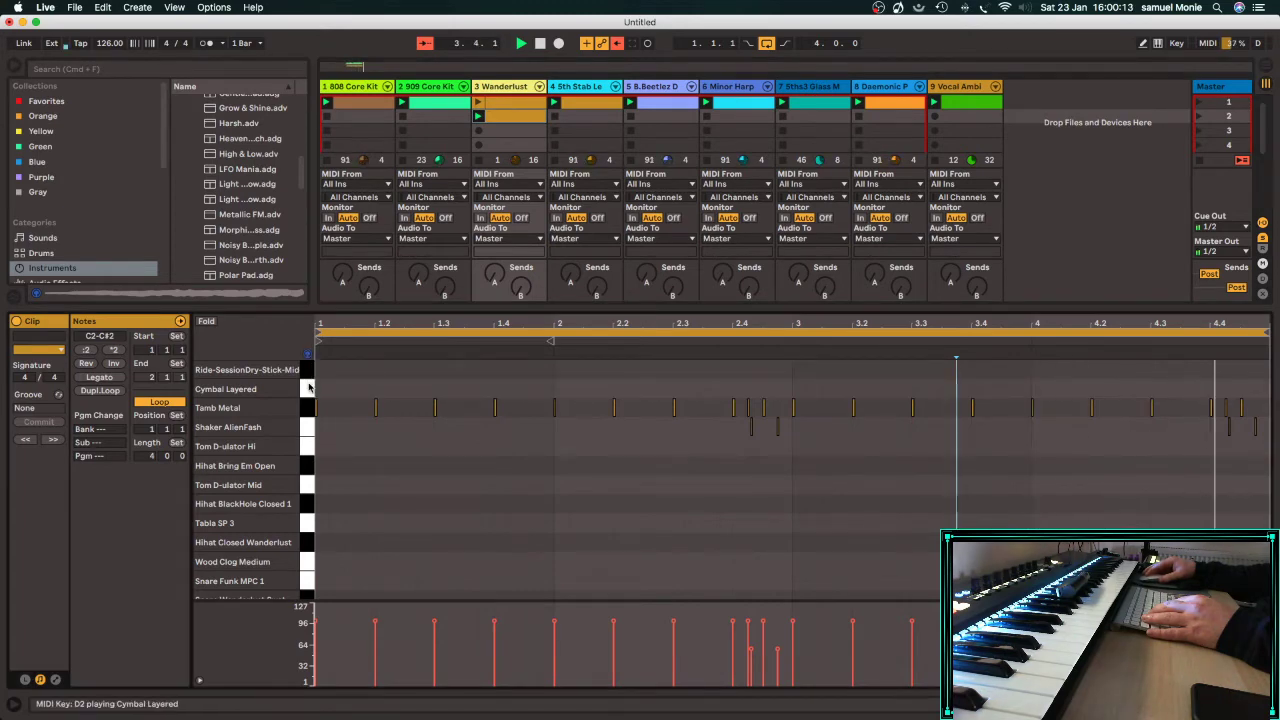
Add two Cymbal Layered notes to the second Wanderlust clip, placed at 4.3.1 and 4.4.3.
{"action": "double_click", "coordinate": [1186, 388]}
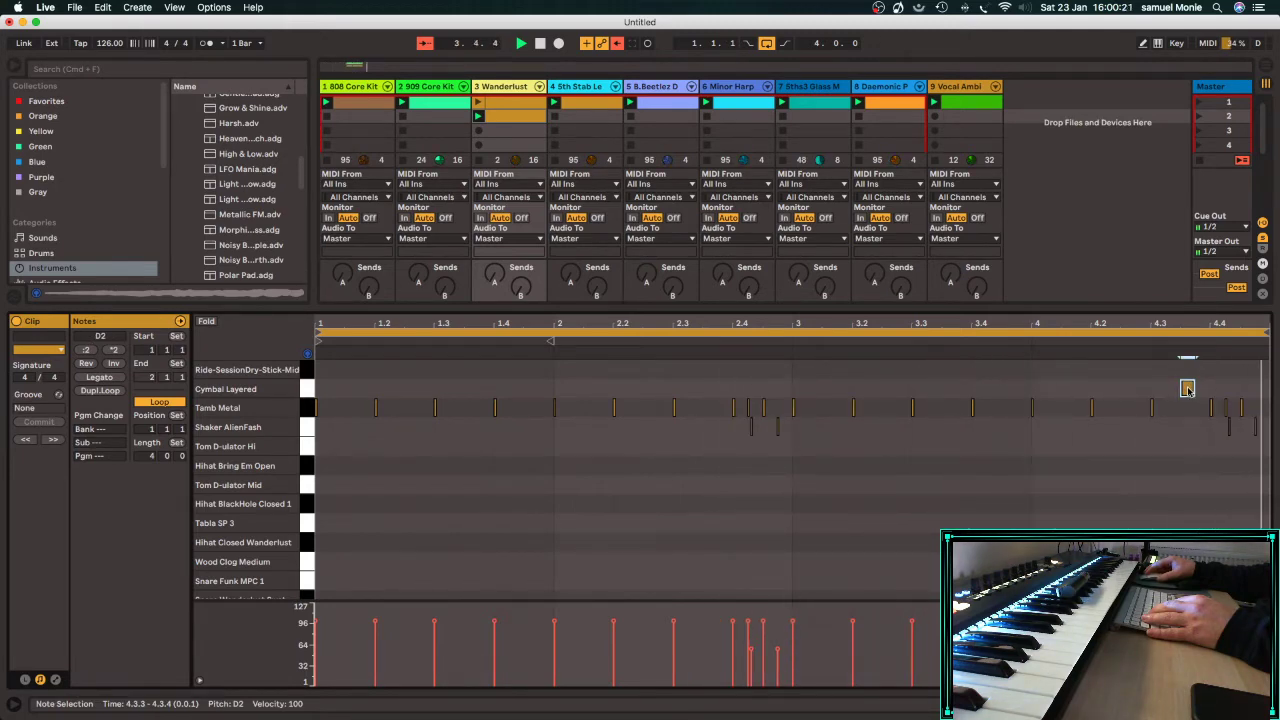
{"action": "left_click_drag", "start_coordinate": [1187, 389], "coordinate": [1157, 388]}
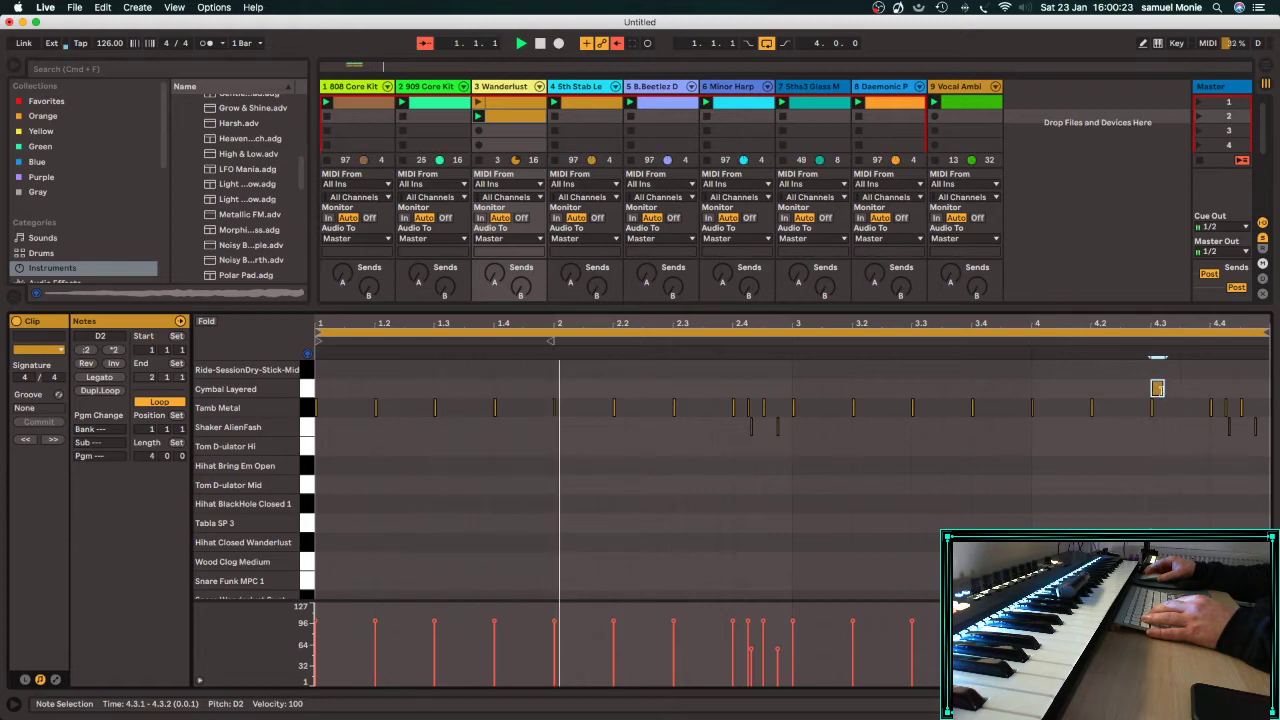
{"action": "double_click", "coordinate": [1219, 391]}
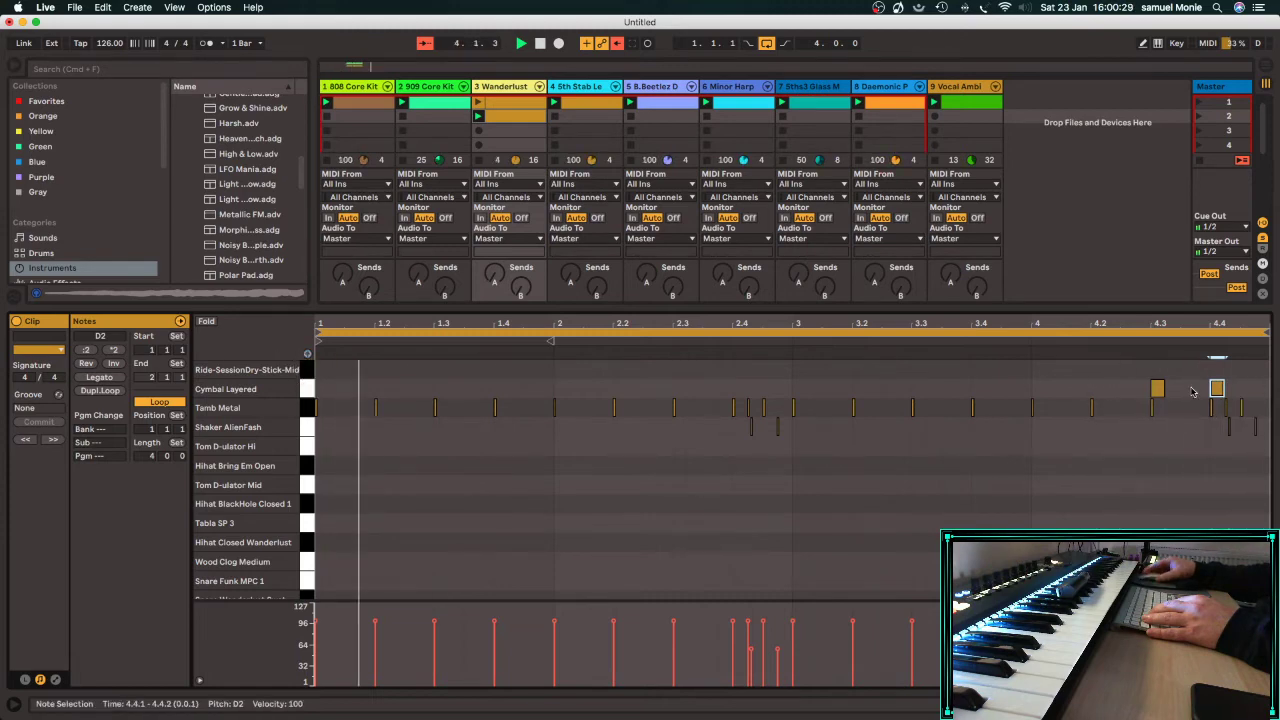
{"action": "left_click_drag", "start_coordinate": [1217, 389], "coordinate": [1187, 393]}
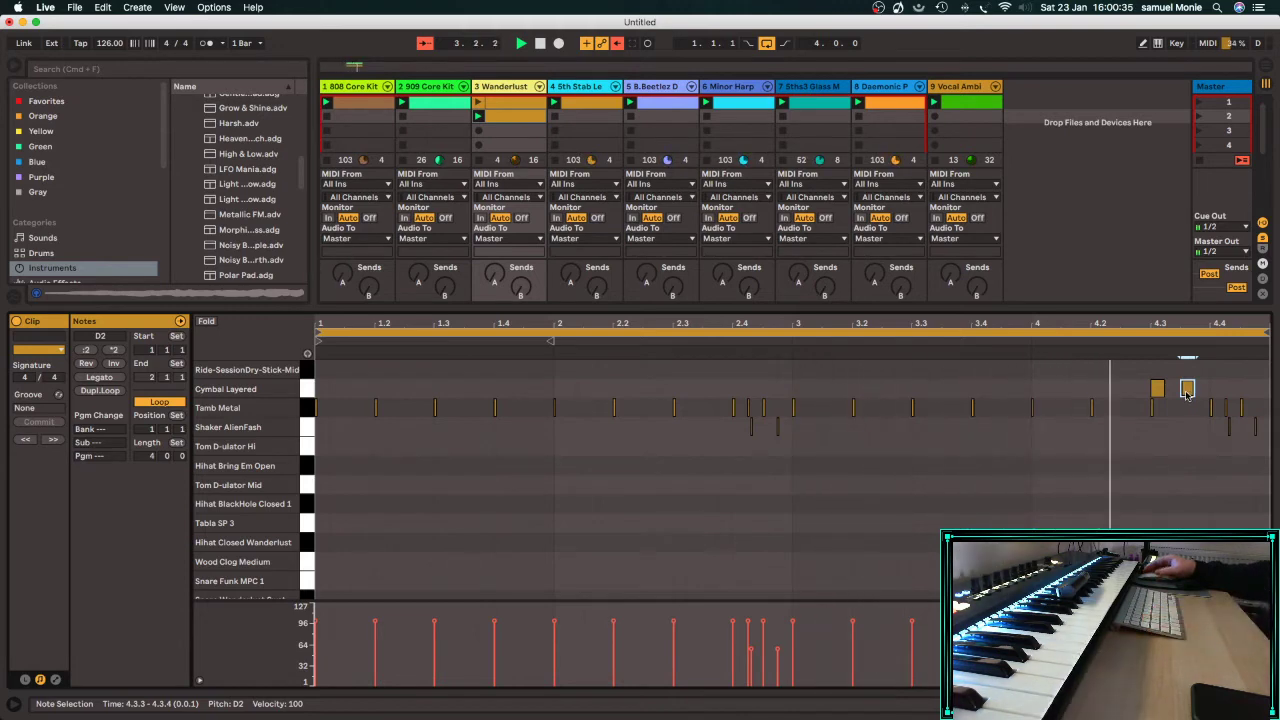
{"action": "left_click_drag", "start_coordinate": [1187, 389], "coordinate": [1249, 395]}
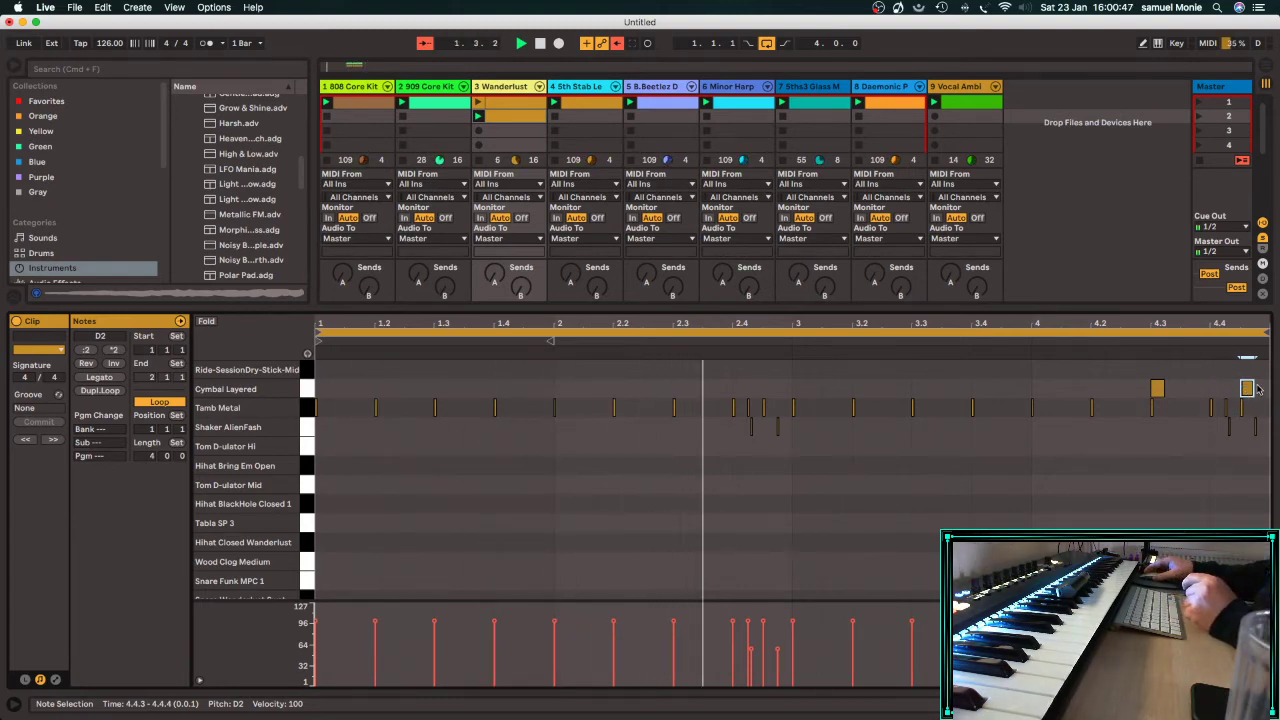
Lower the velocity of both Cymbal Layered notes to about 73.
{"action": "left_click_drag", "start_coordinate": [1252, 388], "coordinate": [1149, 397]}
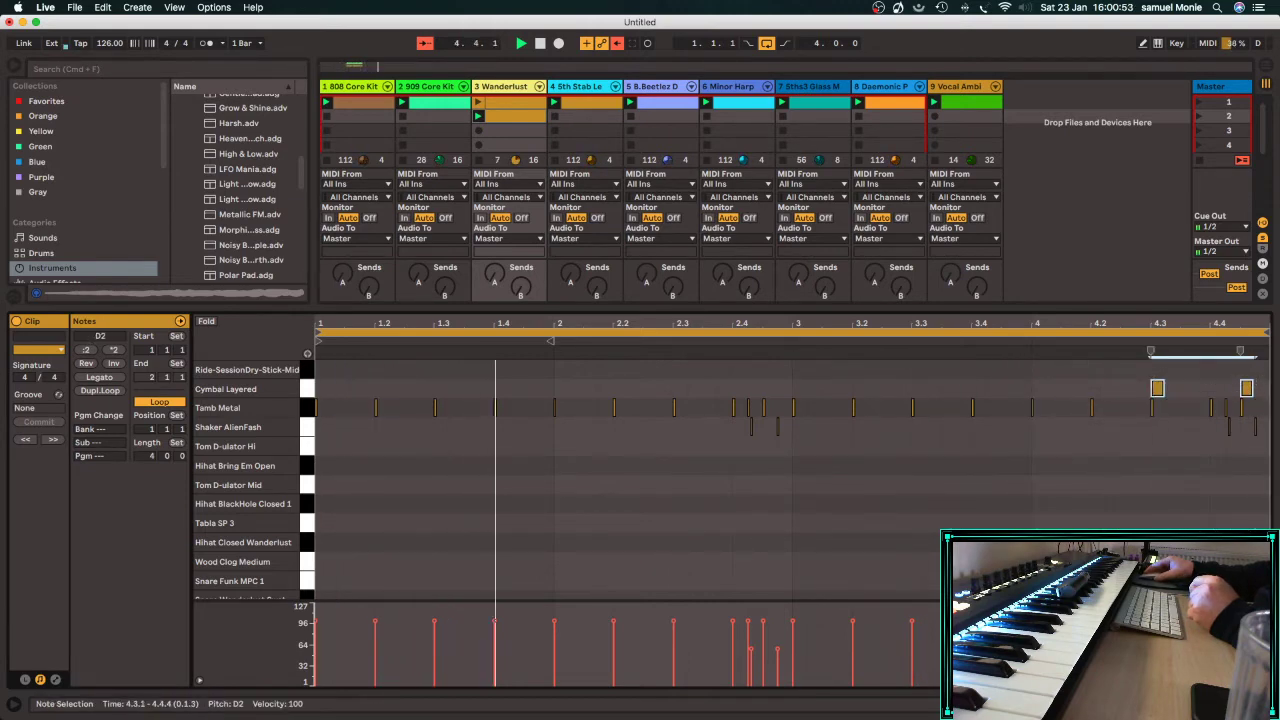
{"action": "left_click_drag", "start_coordinate": [1150, 352], "coordinate": [1148, 354]}
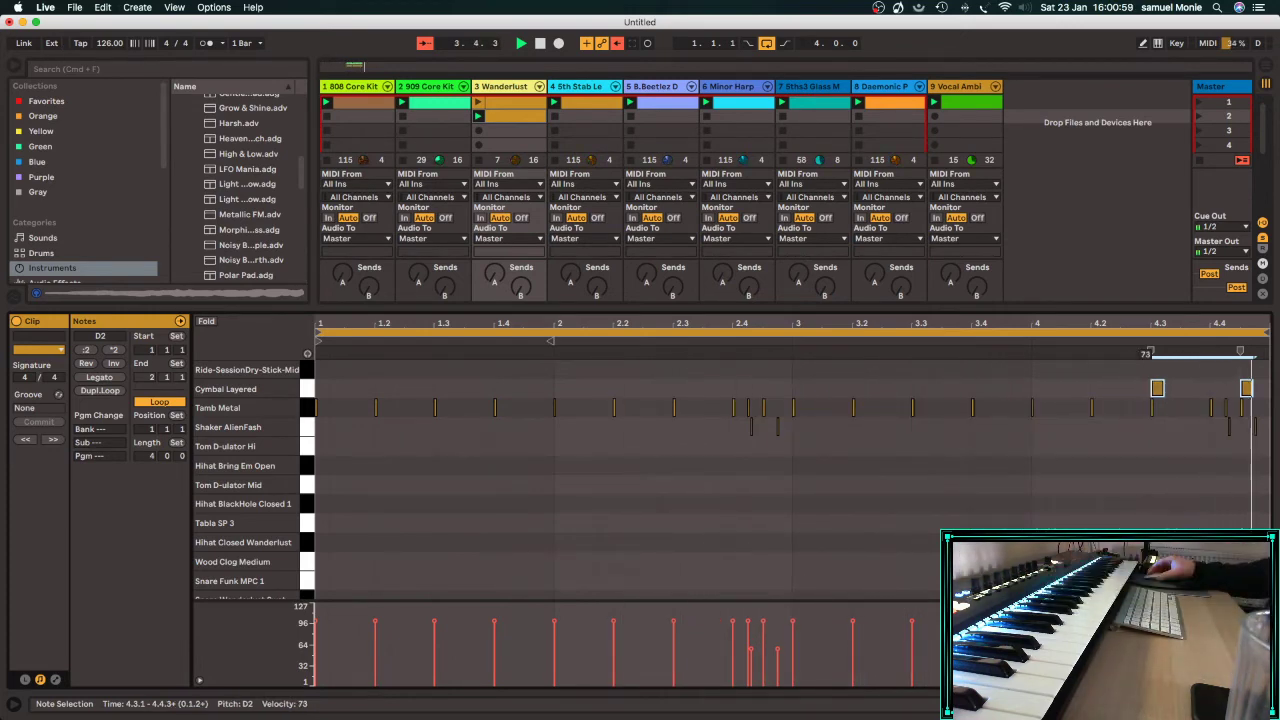
{"action": "left_click_drag", "start_coordinate": [1150, 352], "coordinate": [1150, 355]}
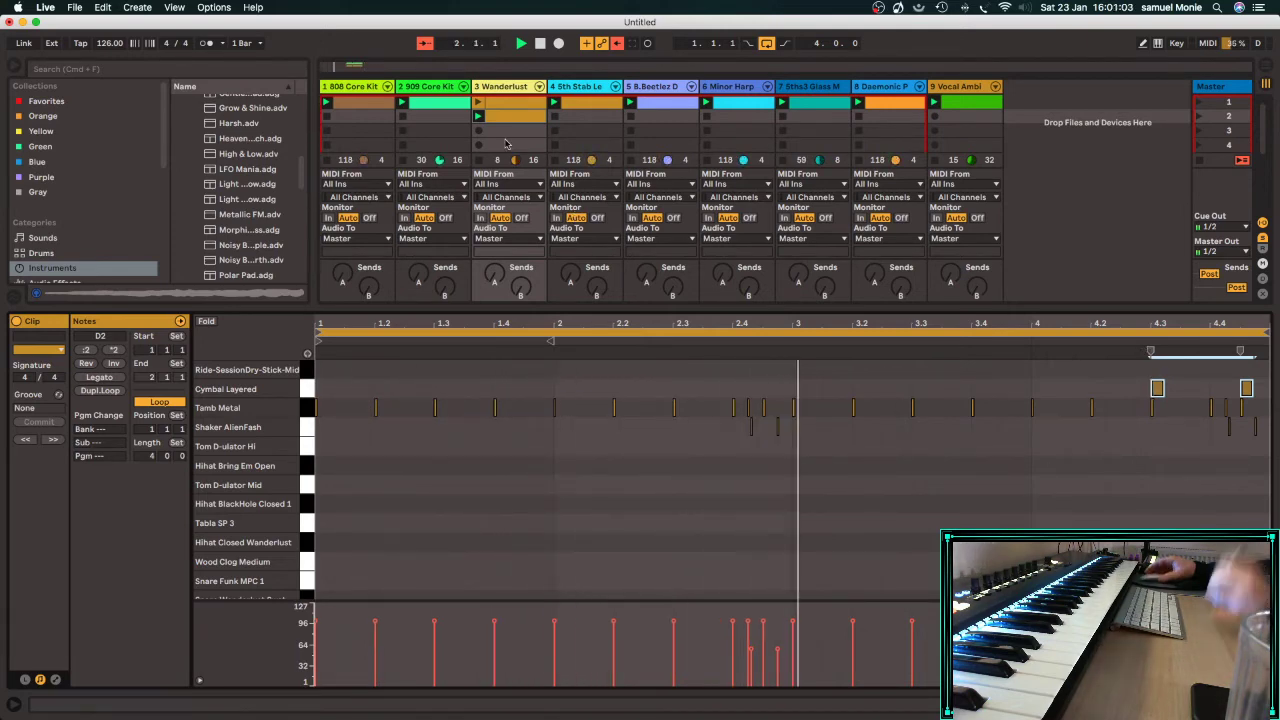
Launch the first Wanderlust clip and mute the 909 Core Kit track to hear the loop without it.
{"action": "left_click_drag", "start_coordinate": [440, 322], "coordinate": [438, 497]}
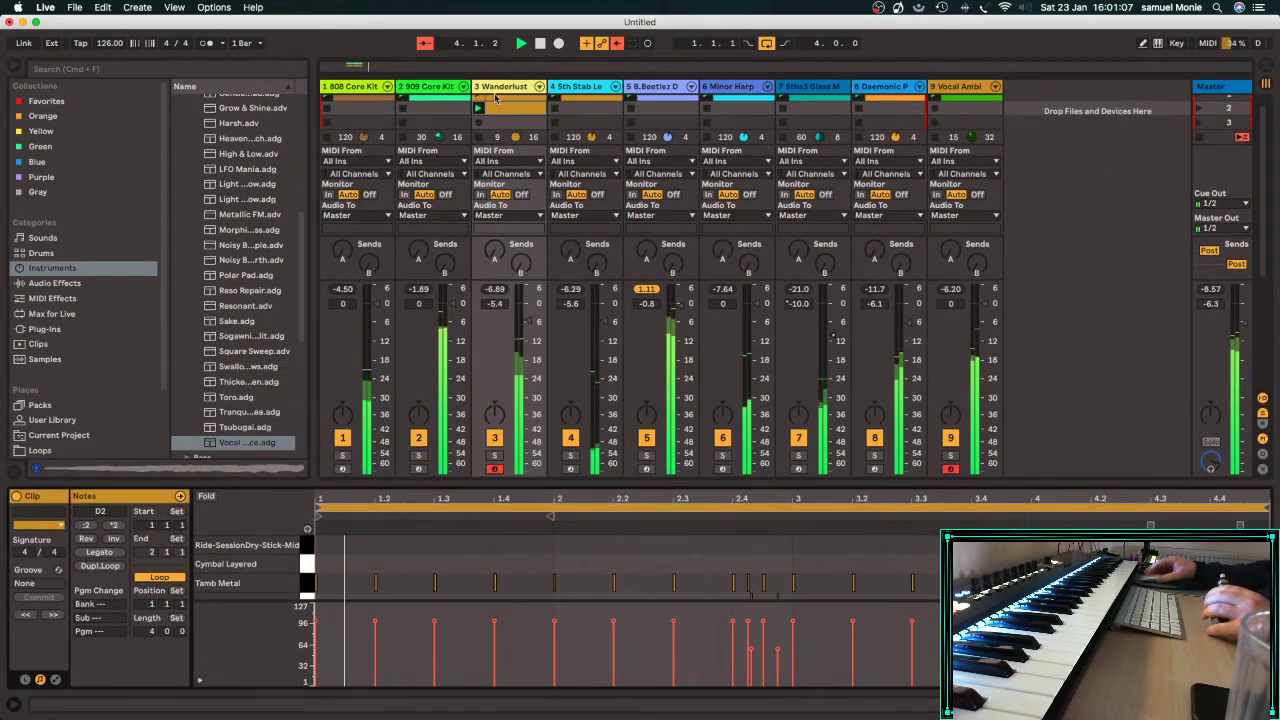
{"action": "scroll", "coordinate": [480, 102], "scroll_direction": "up", "scroll_amount": 1}
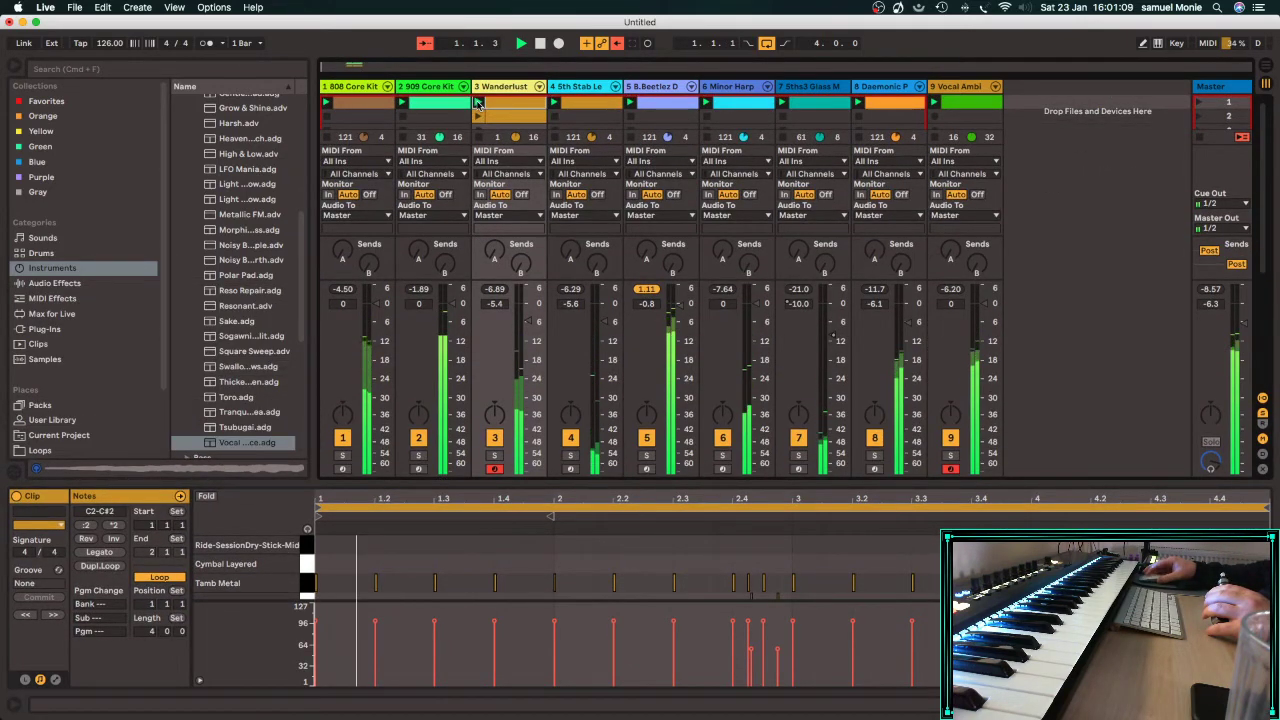
{"action": "left_click", "coordinate": [419, 438]}
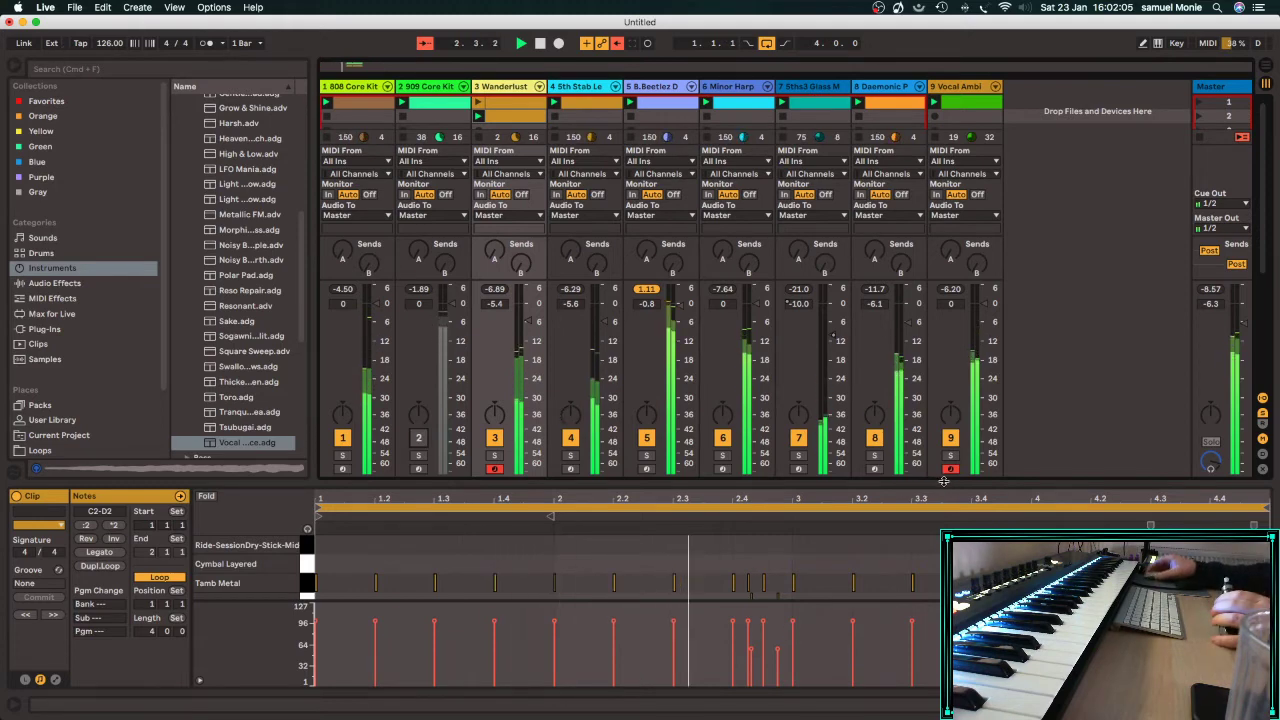
Set the Vocal Ambience track's volume to -1.3 dB.
{"action": "left_click_drag", "start_coordinate": [942, 480], "coordinate": [931, 319]}
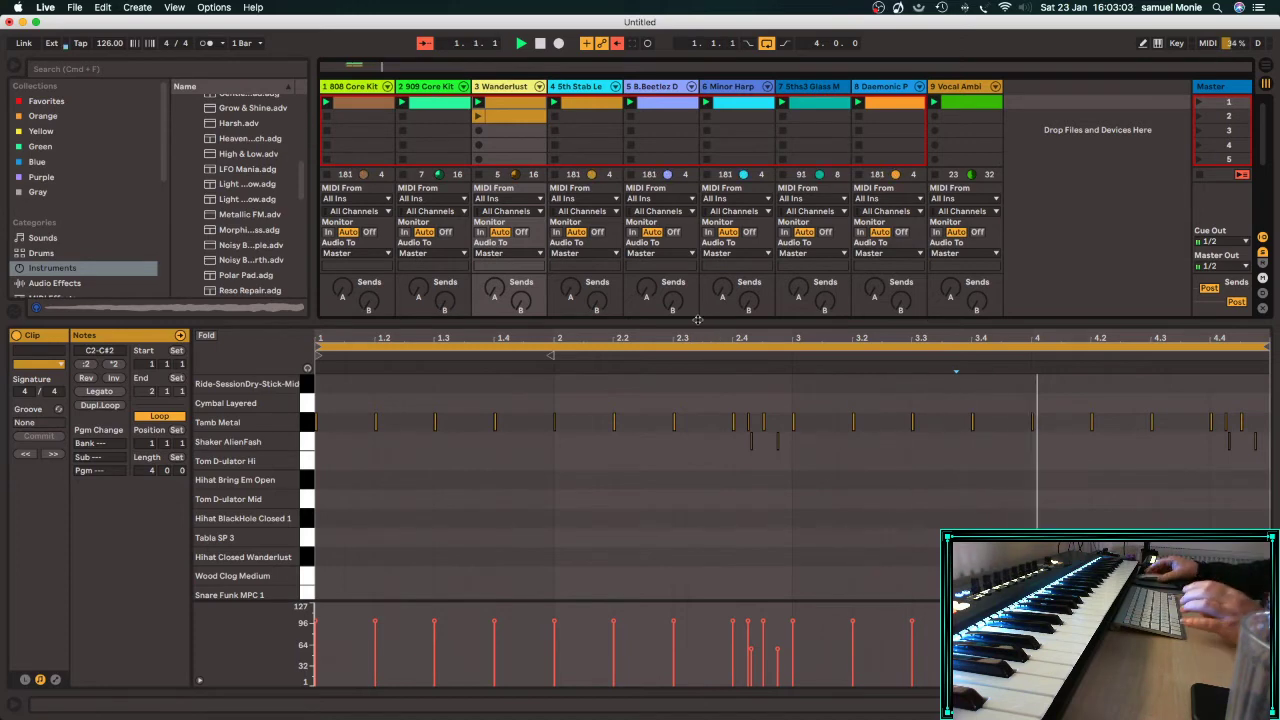
{"action": "left_click_drag", "start_coordinate": [697, 333], "coordinate": [690, 526]}
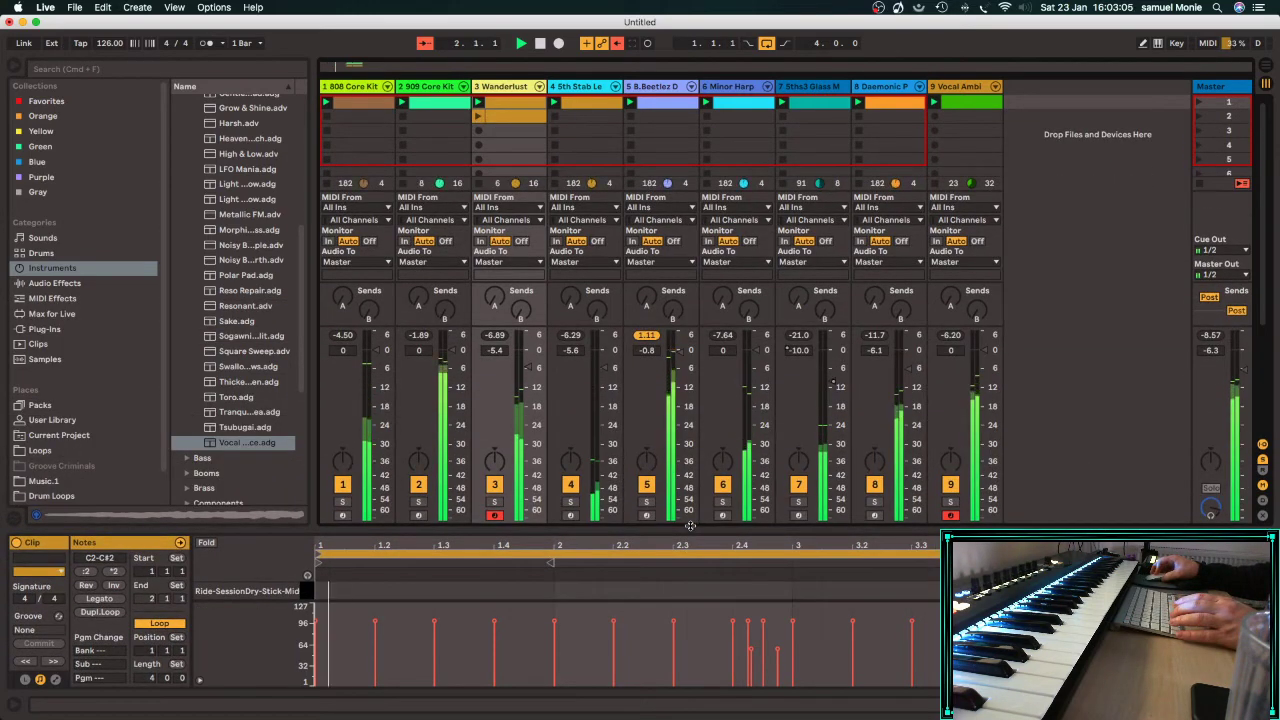
{"action": "left_click_drag", "start_coordinate": [984, 350], "coordinate": [984, 357]}
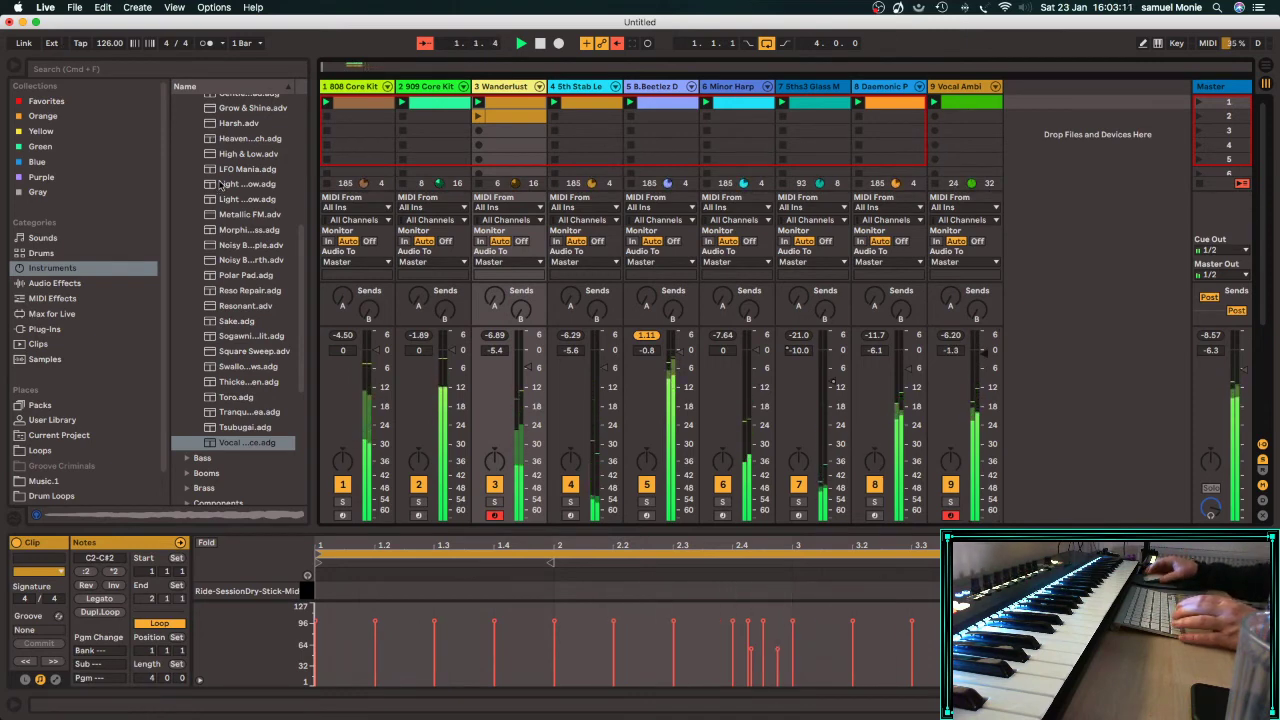
Add a new MIDI track with the Voices S&H Bass preset from Analog's Voices folder and arm it.
{"action": "scroll", "coordinate": [218, 238], "scroll_direction": "up", "scroll_amount": 10}
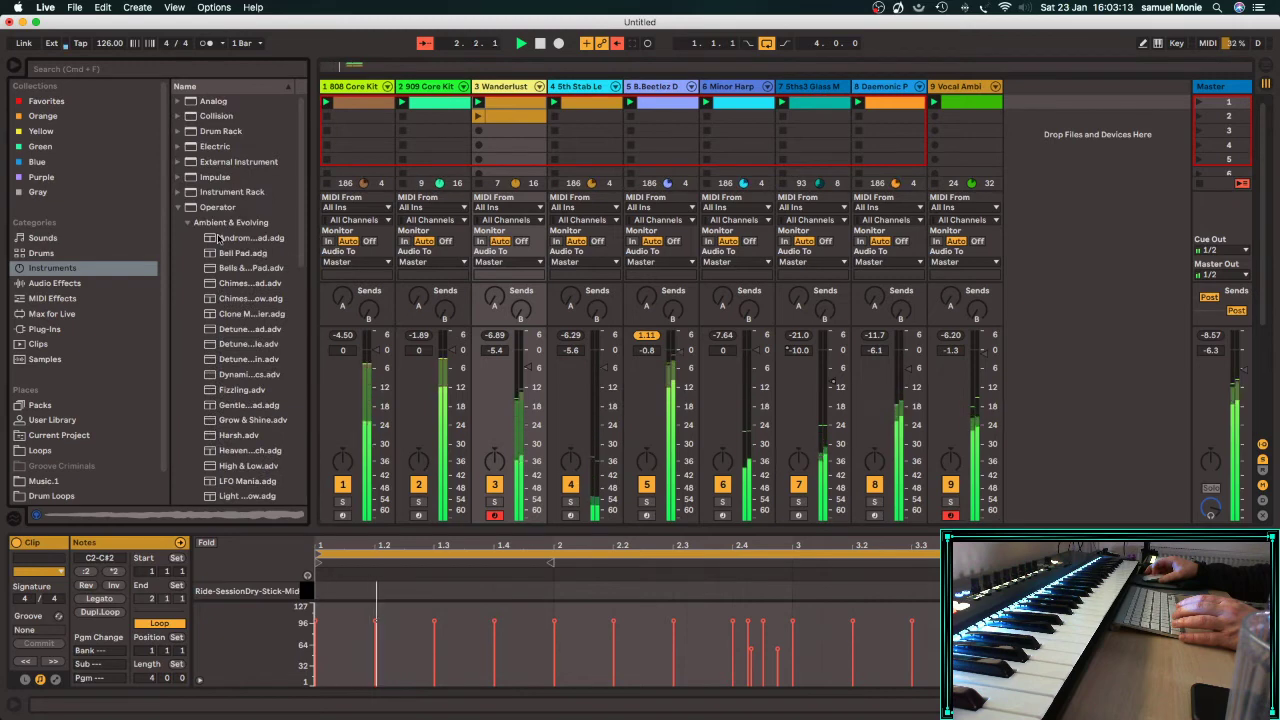
{"action": "left_click", "coordinate": [187, 222]}
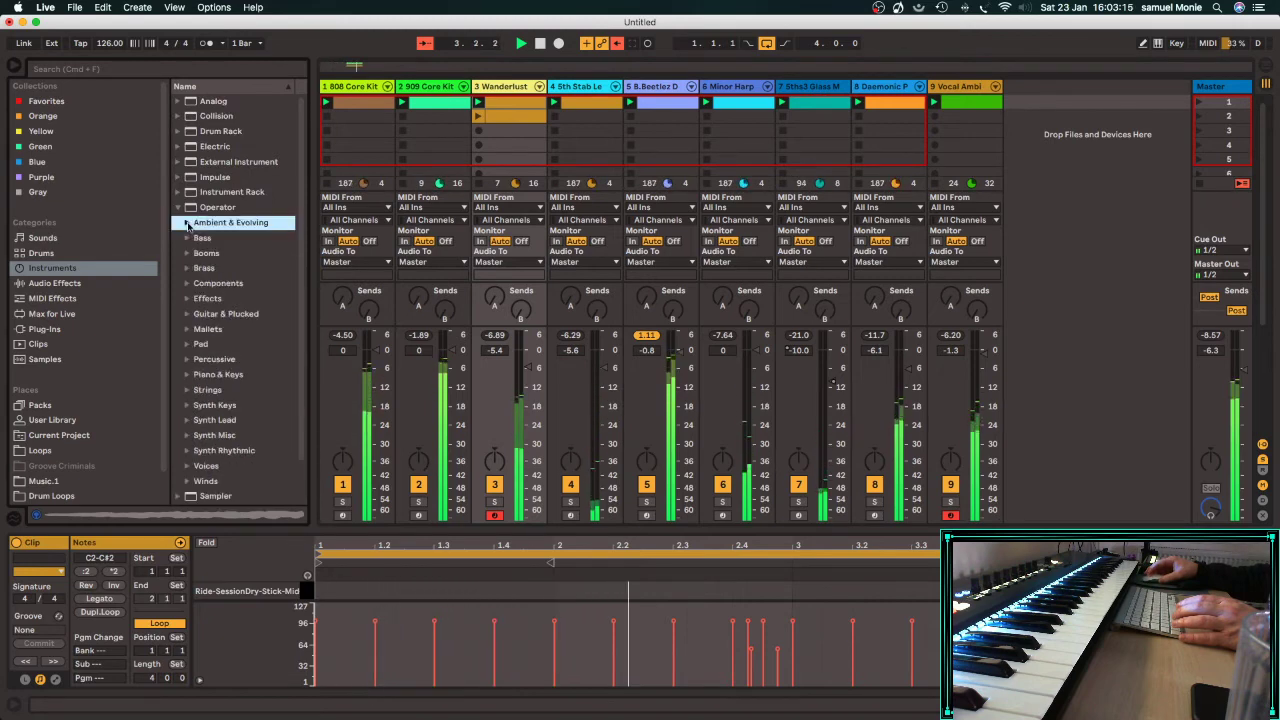
{"action": "left_click", "coordinate": [178, 208]}
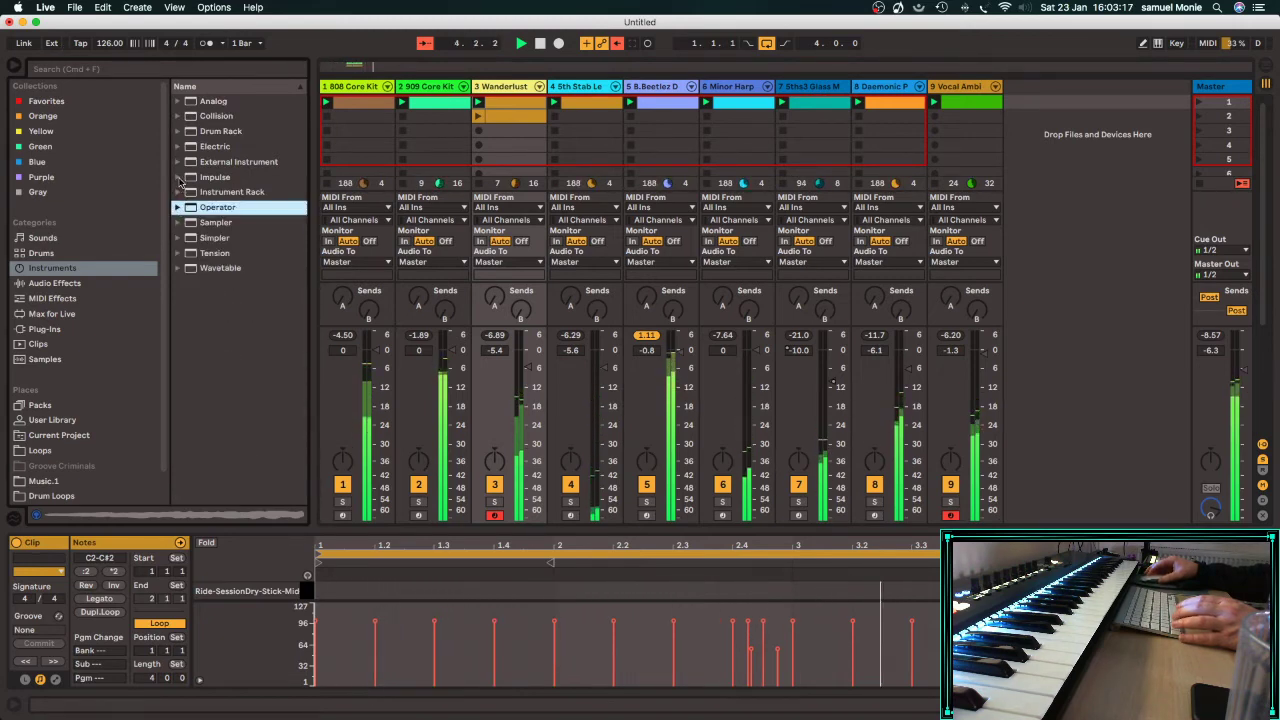
{"action": "left_click", "coordinate": [178, 101]}
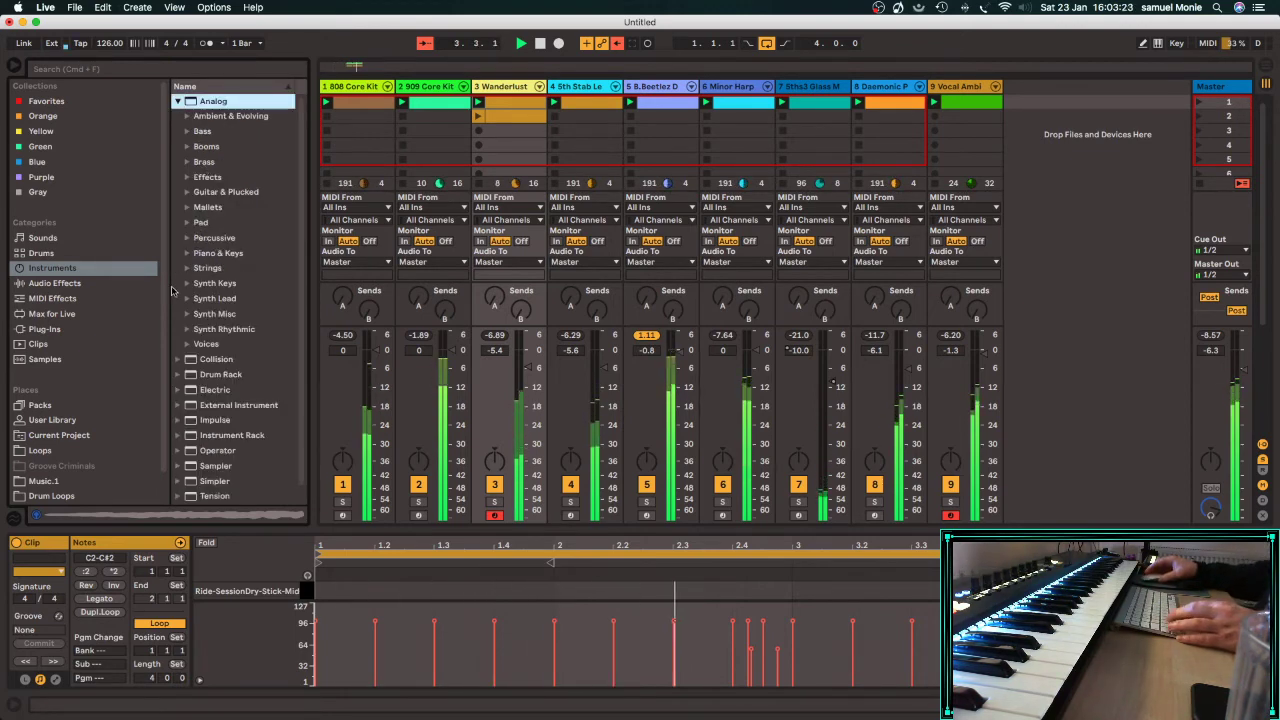
{"action": "left_click", "coordinate": [185, 345]}
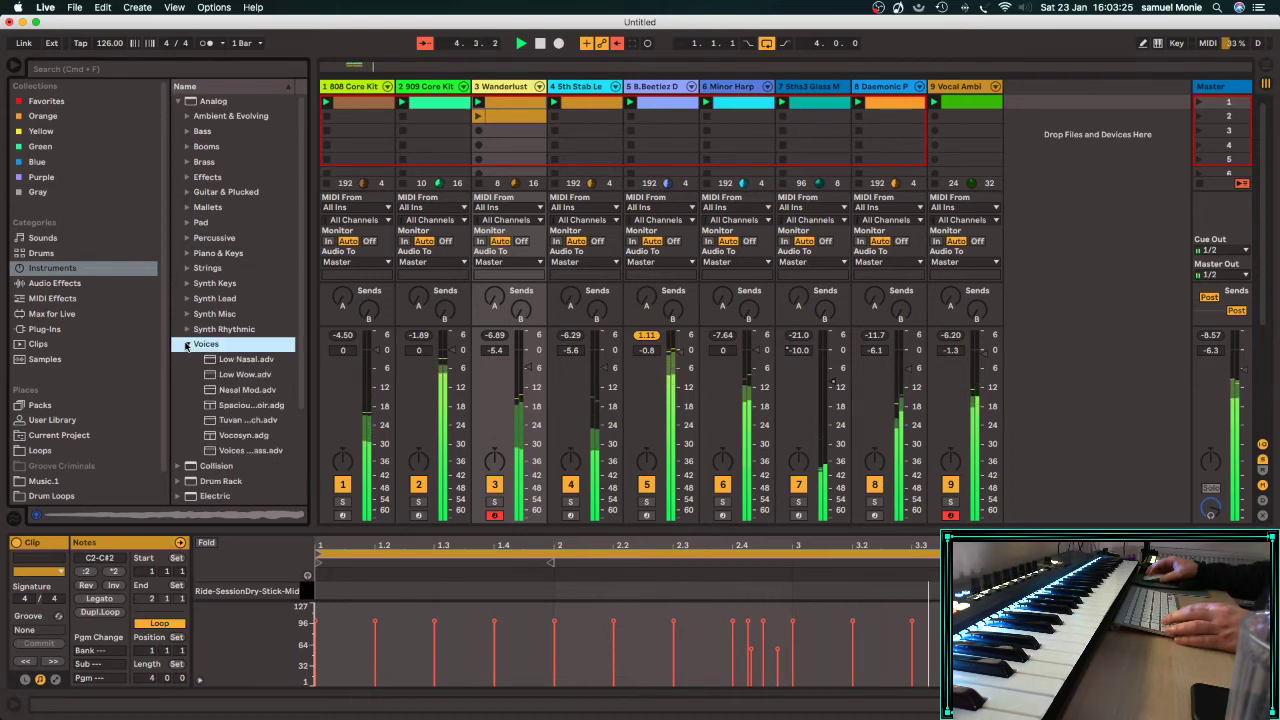
{"action": "left_click", "coordinate": [214, 450]}
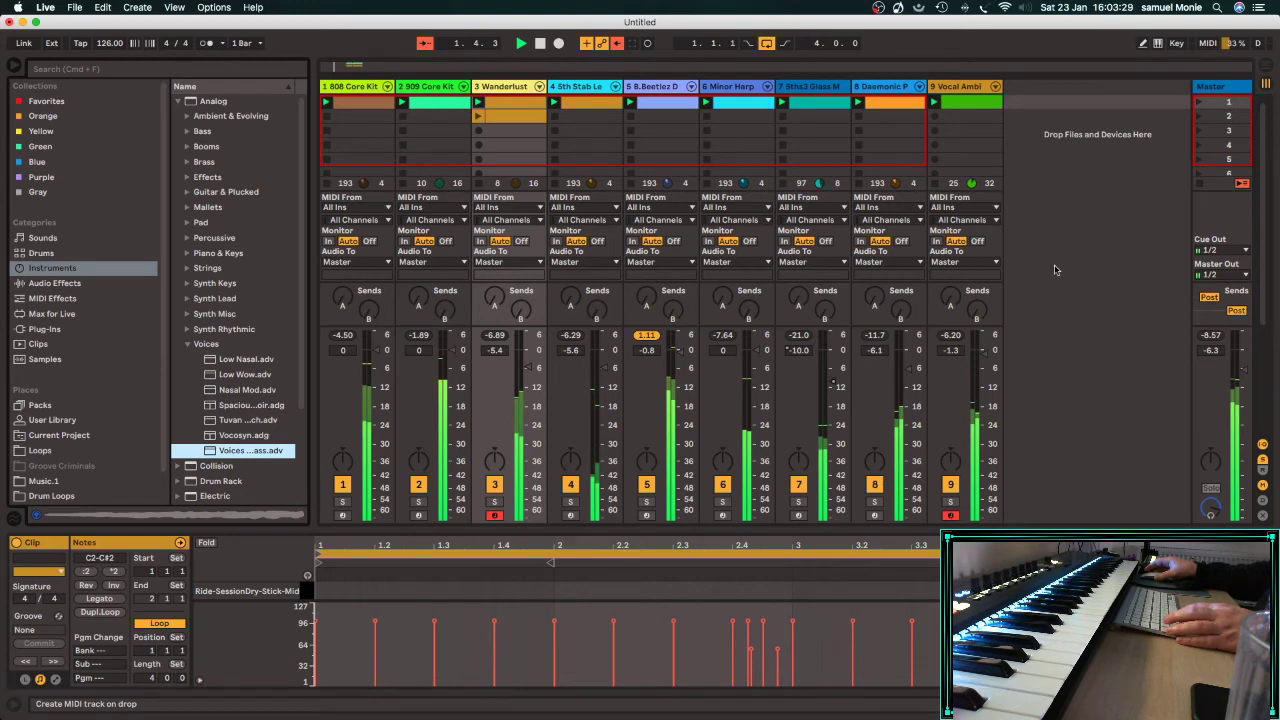
{"action": "left_click_drag", "start_coordinate": [1055, 270], "coordinate": [1055, 270]}
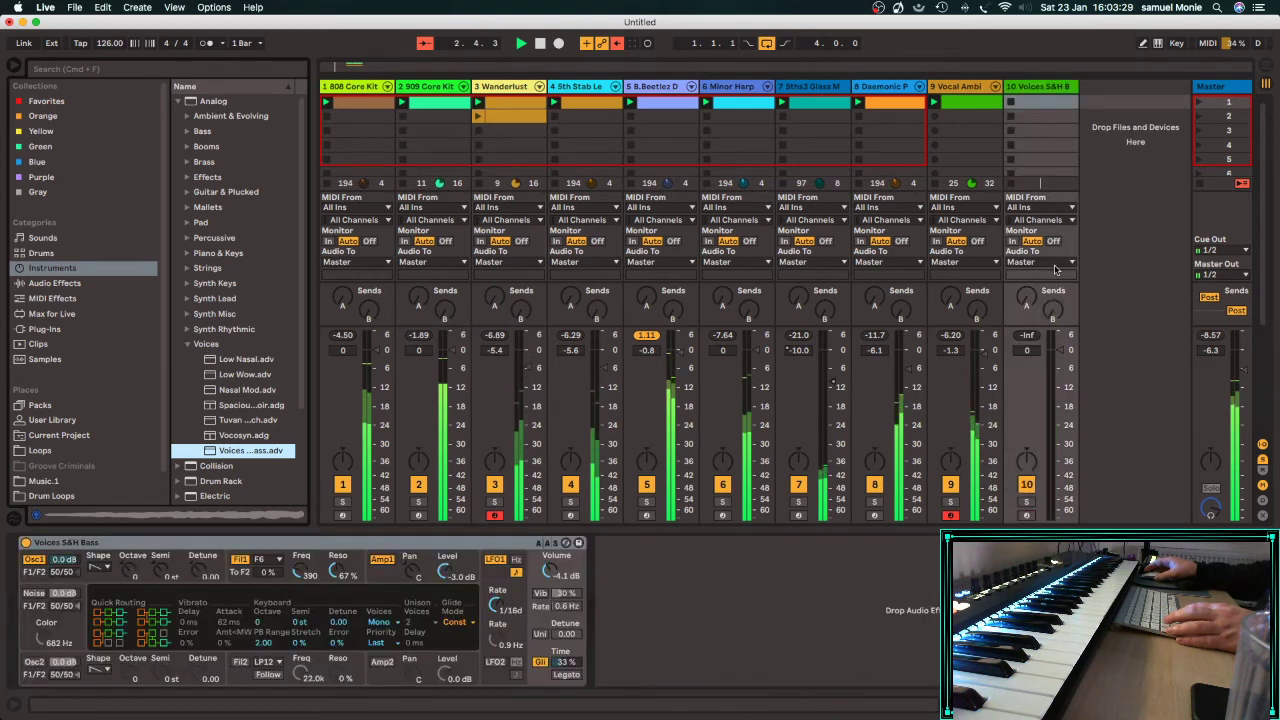
{"action": "left_click", "coordinate": [1027, 516]}
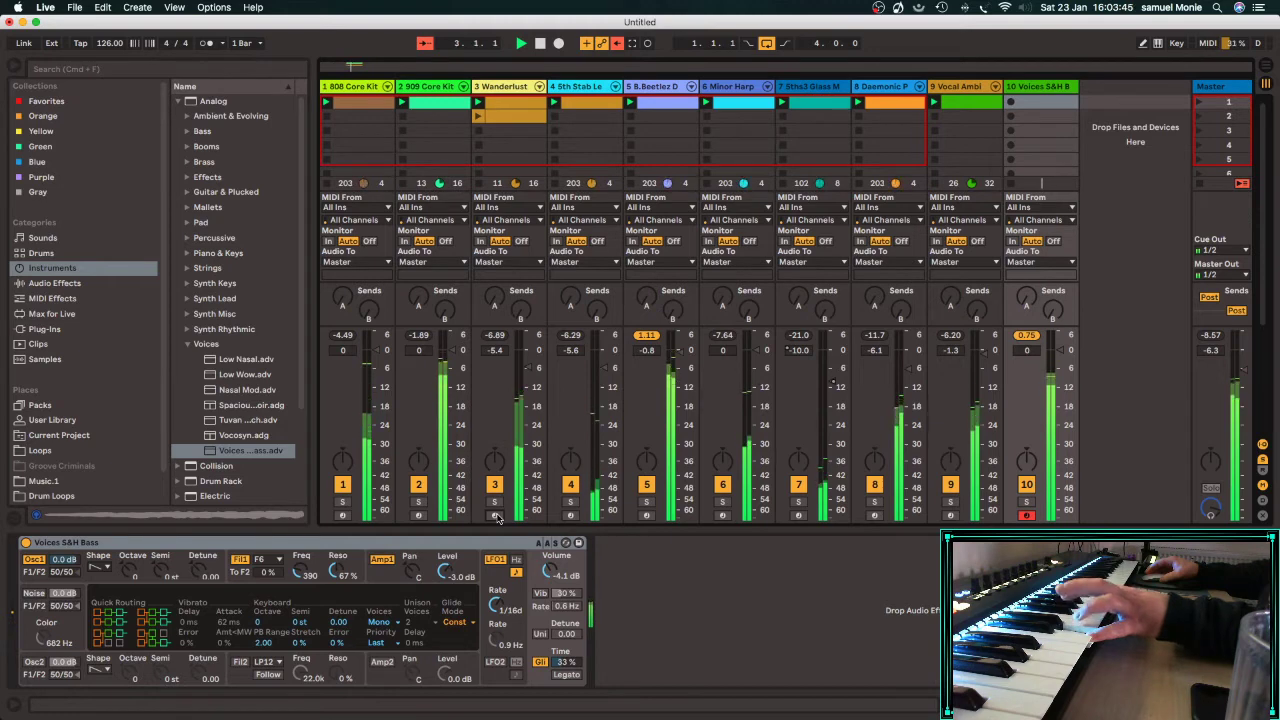
Try the Vocosyn and Tuvan Throat Fixed Pitch presets on track 10.
{"action": "double_click", "coordinate": [222, 435]}
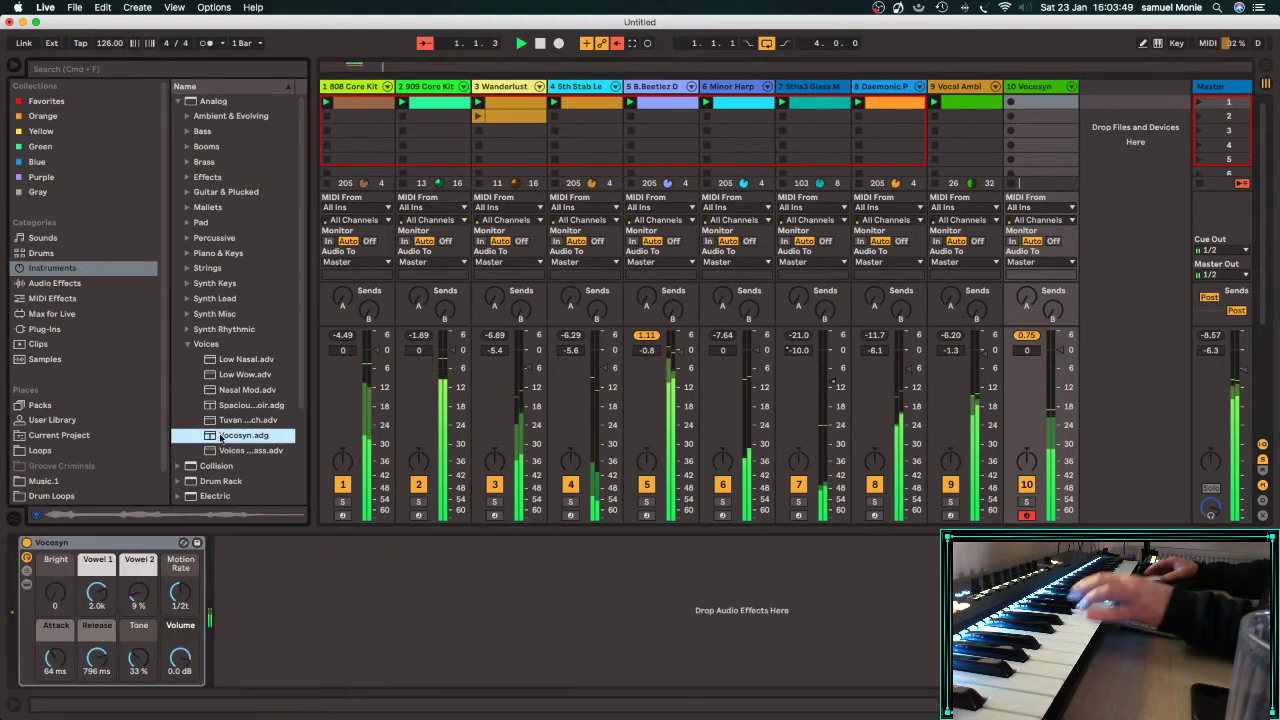
{"action": "left_click", "coordinate": [228, 420]}
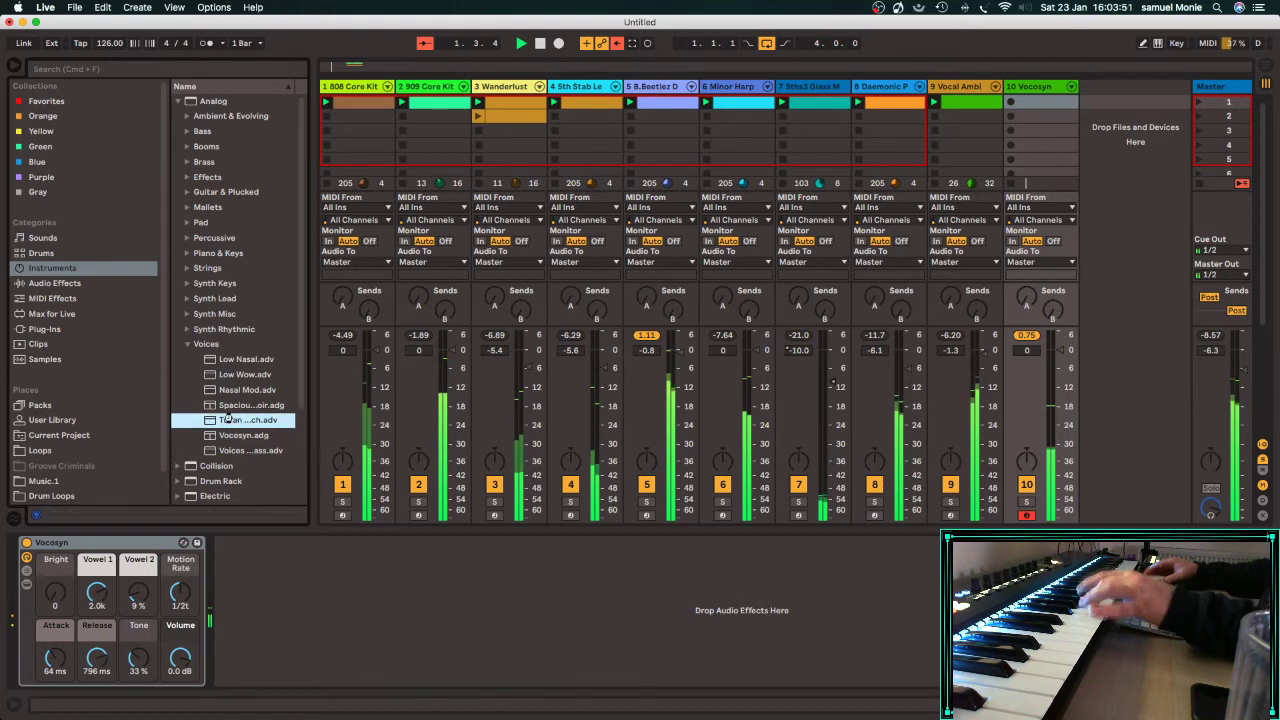
{"action": "double_click", "coordinate": [228, 420]}
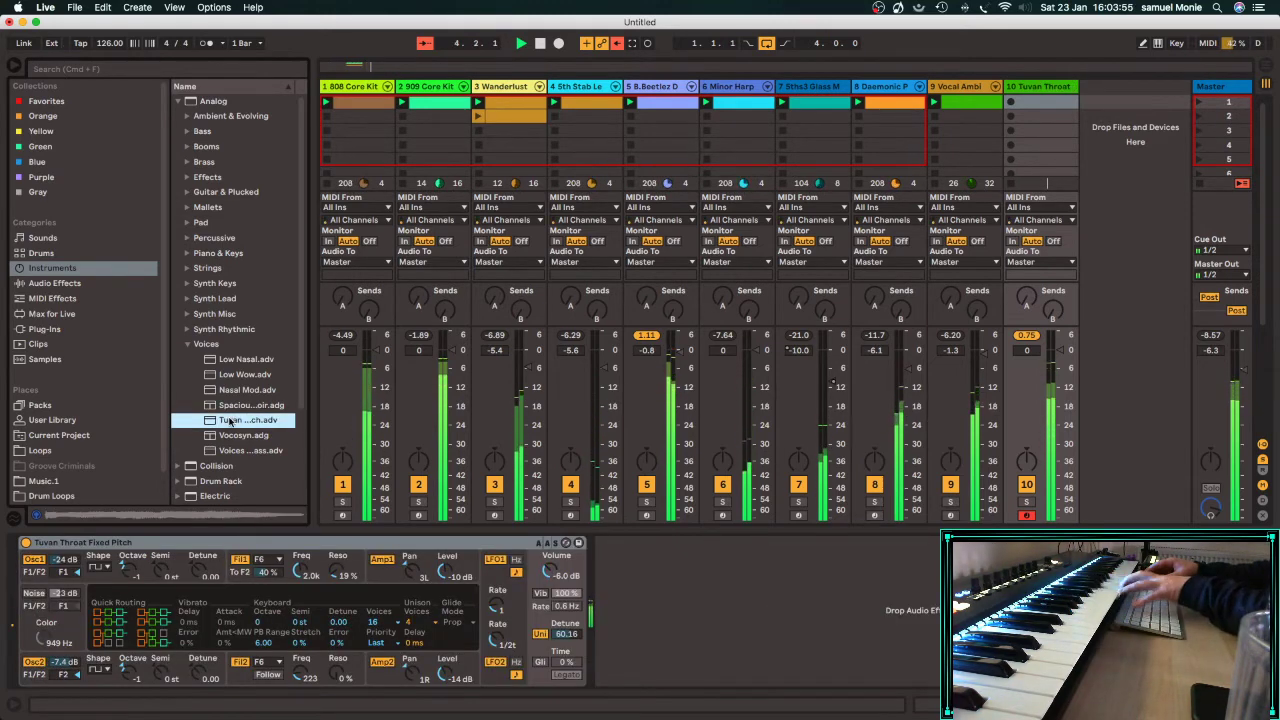
Try the Anti Gravity preset from Analog's Synth Rhythmic folder on track 10, and load Atmostronic Pad in its place.
{"action": "left_click", "coordinate": [188, 345]}
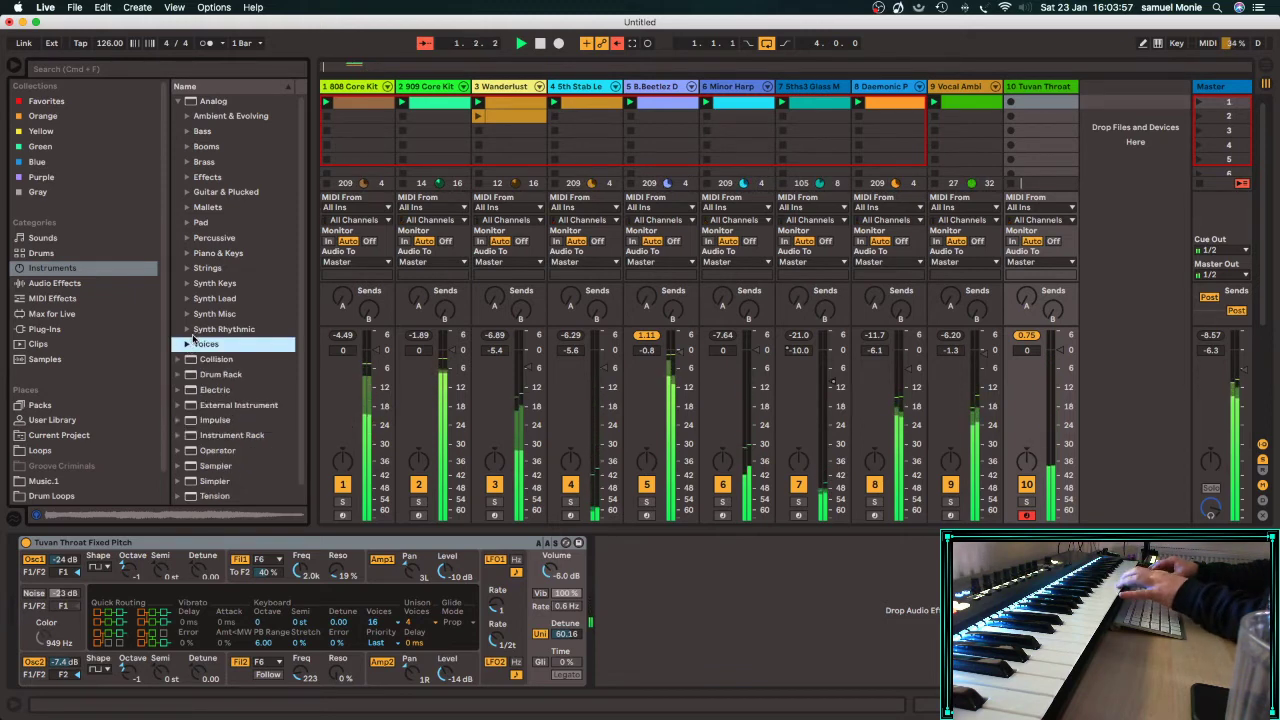
{"action": "left_click", "coordinate": [189, 330]}
{"action": "left_click", "coordinate": [240, 345]}
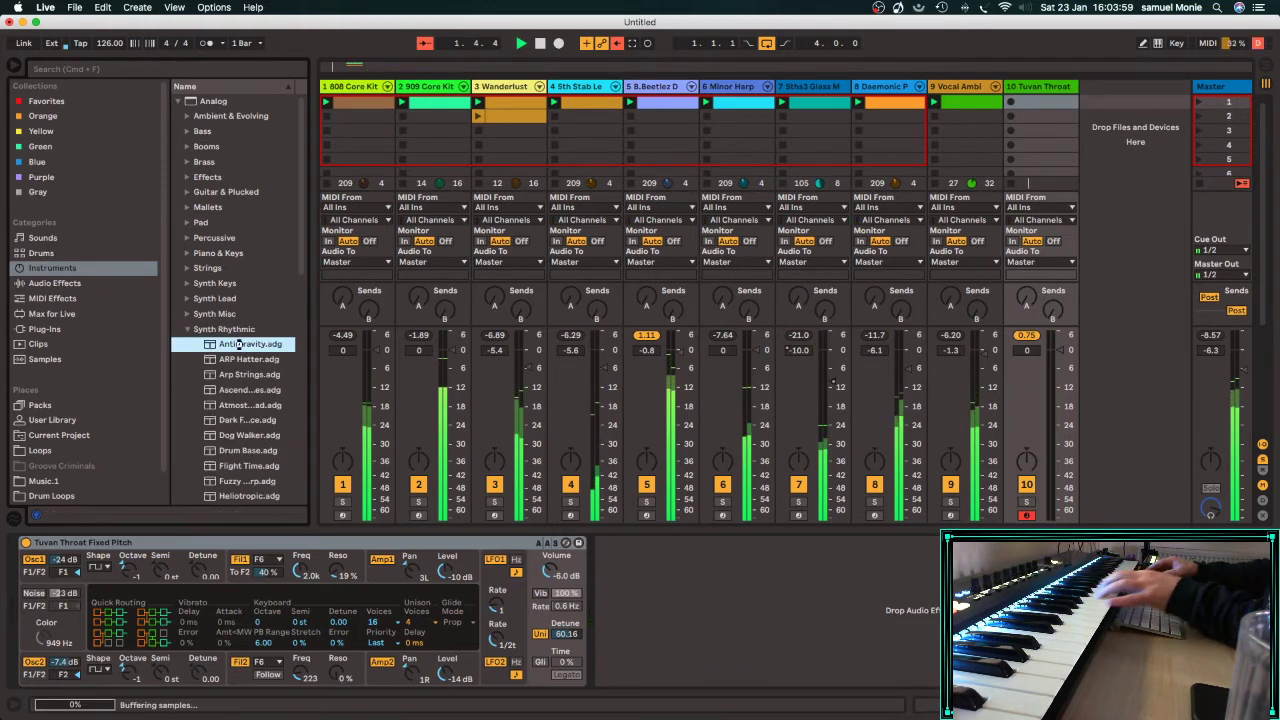
{"action": "double_click", "coordinate": [240, 345]}
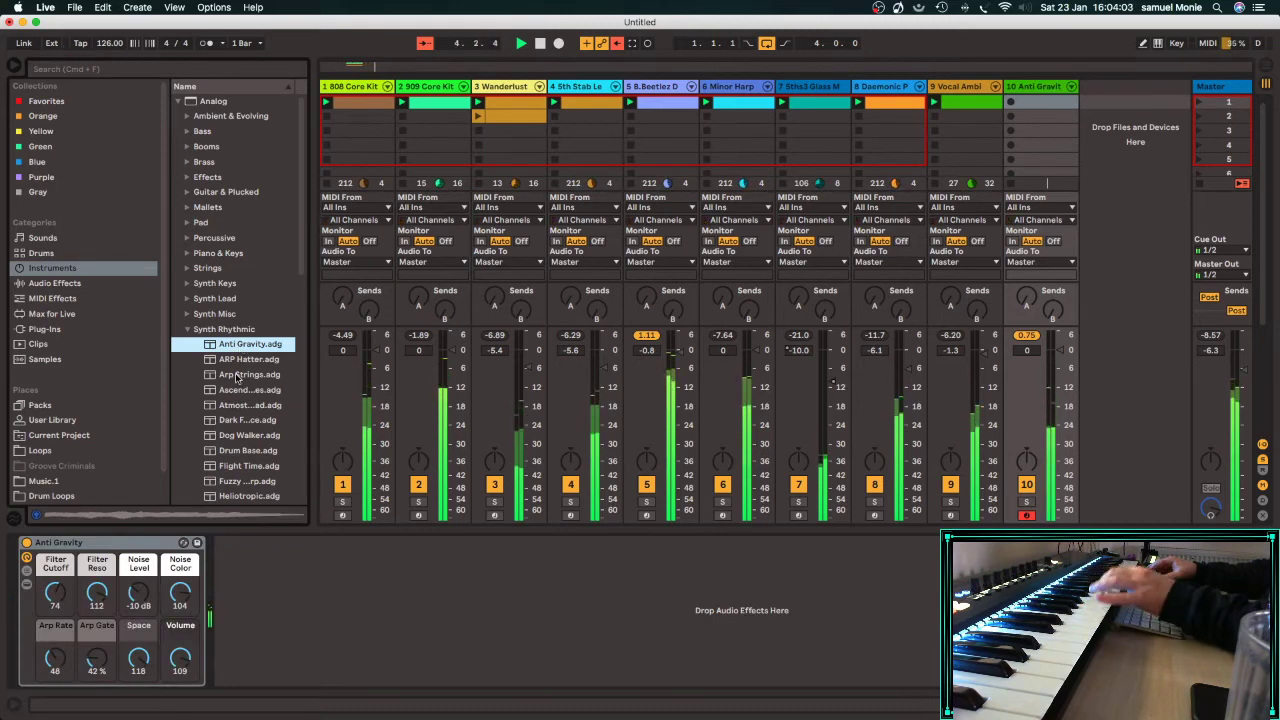
{"action": "left_click", "coordinate": [234, 406]}
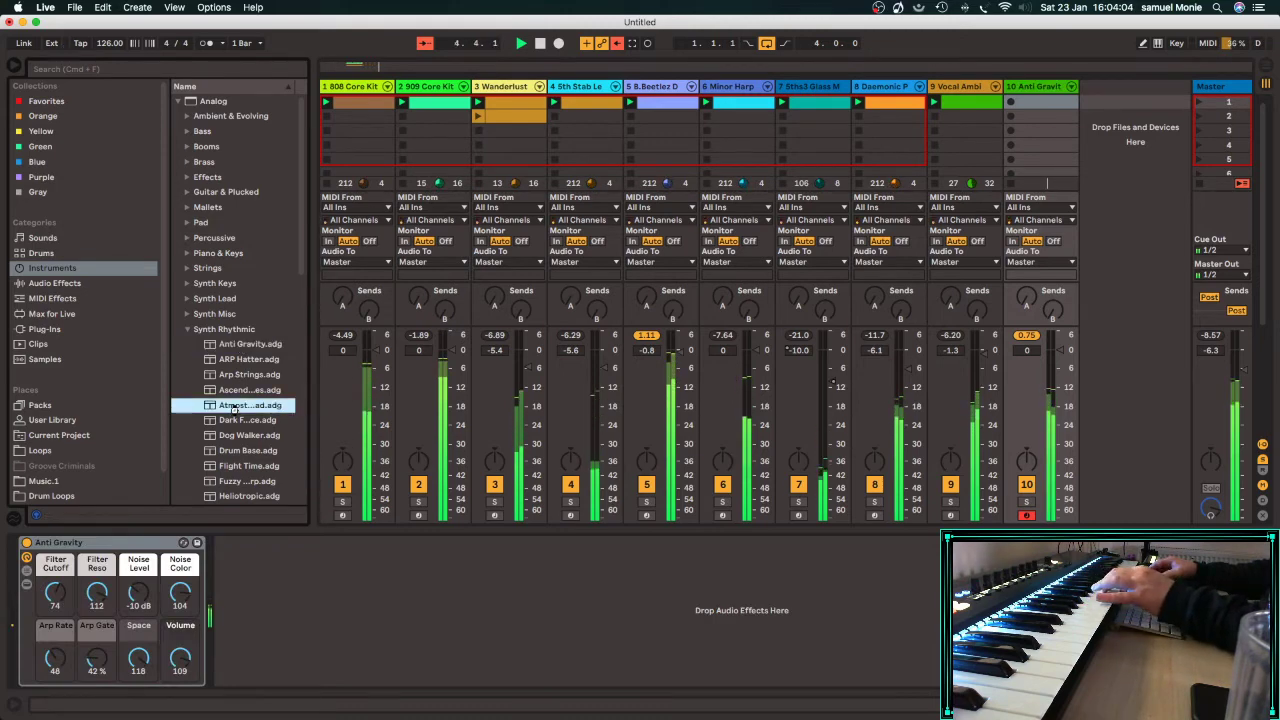
{"action": "double_click", "coordinate": [235, 408]}
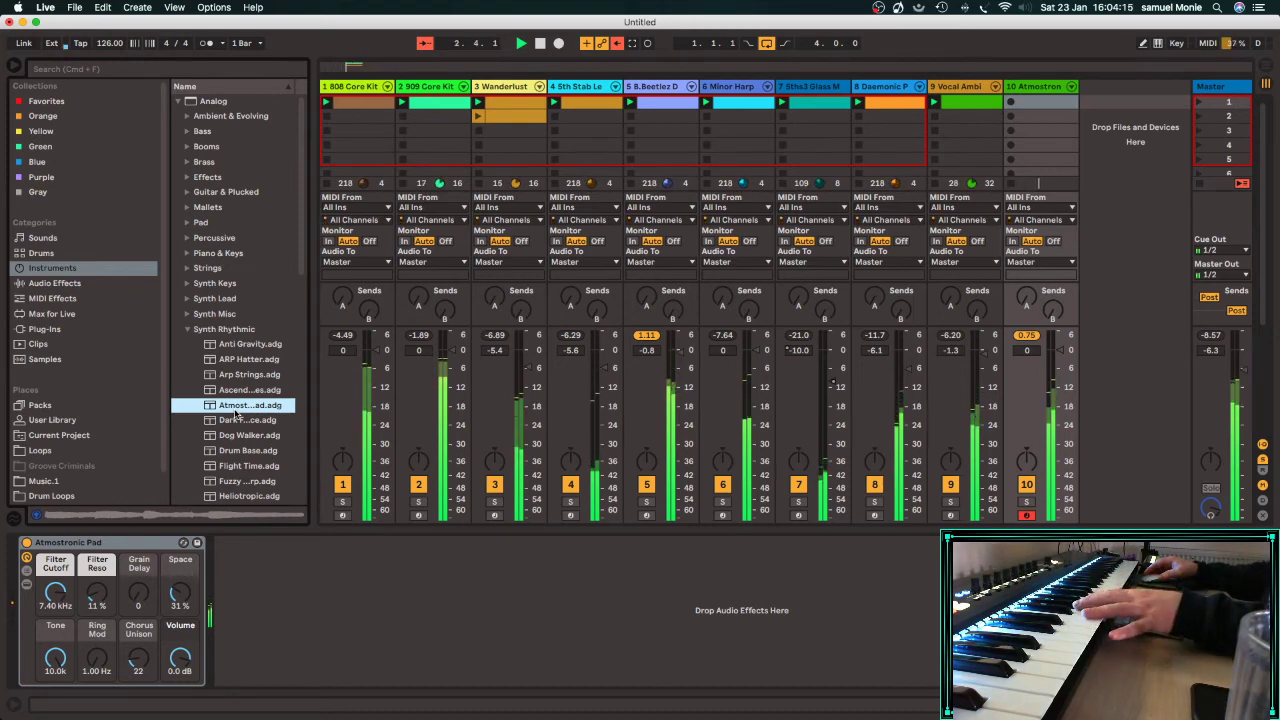
Record a one-bar clip in track 10's first slot, replacing the first take with A2 notes starting at 1.2 and 1.3.
{"action": "left_click", "coordinate": [1011, 103]}
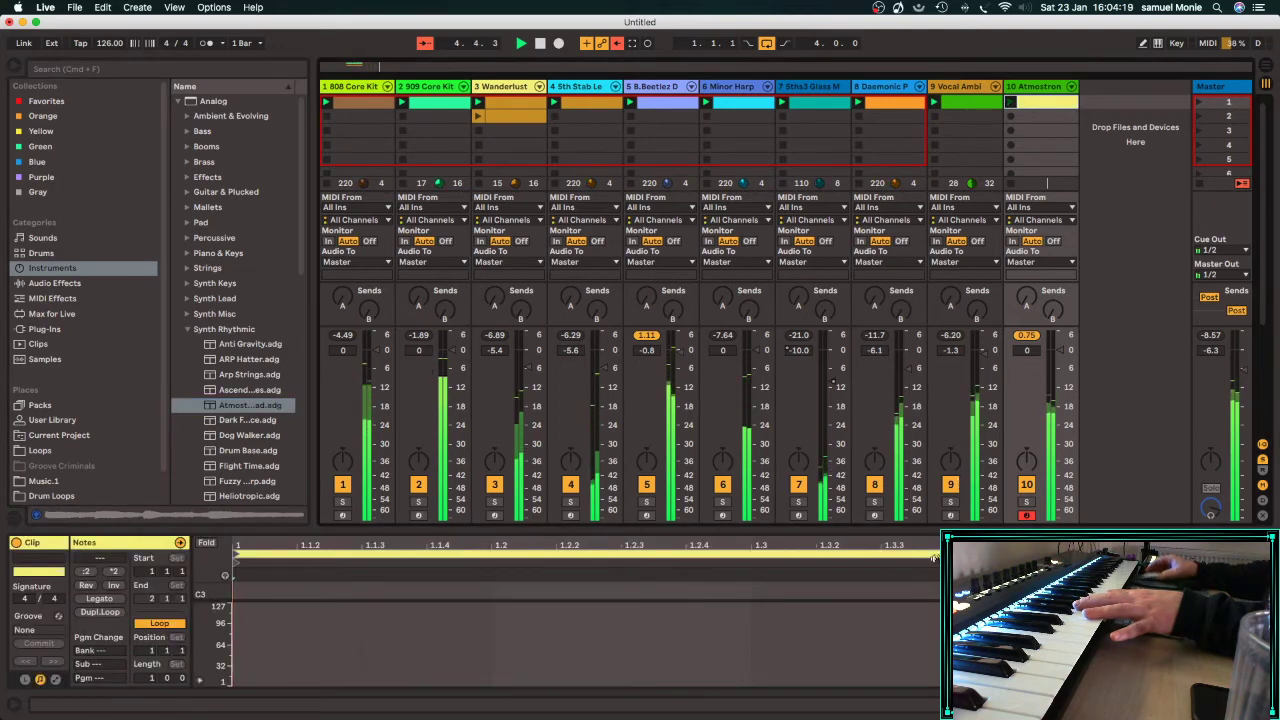
{"action": "left_click_drag", "start_coordinate": [938, 527], "coordinate": [932, 389]}
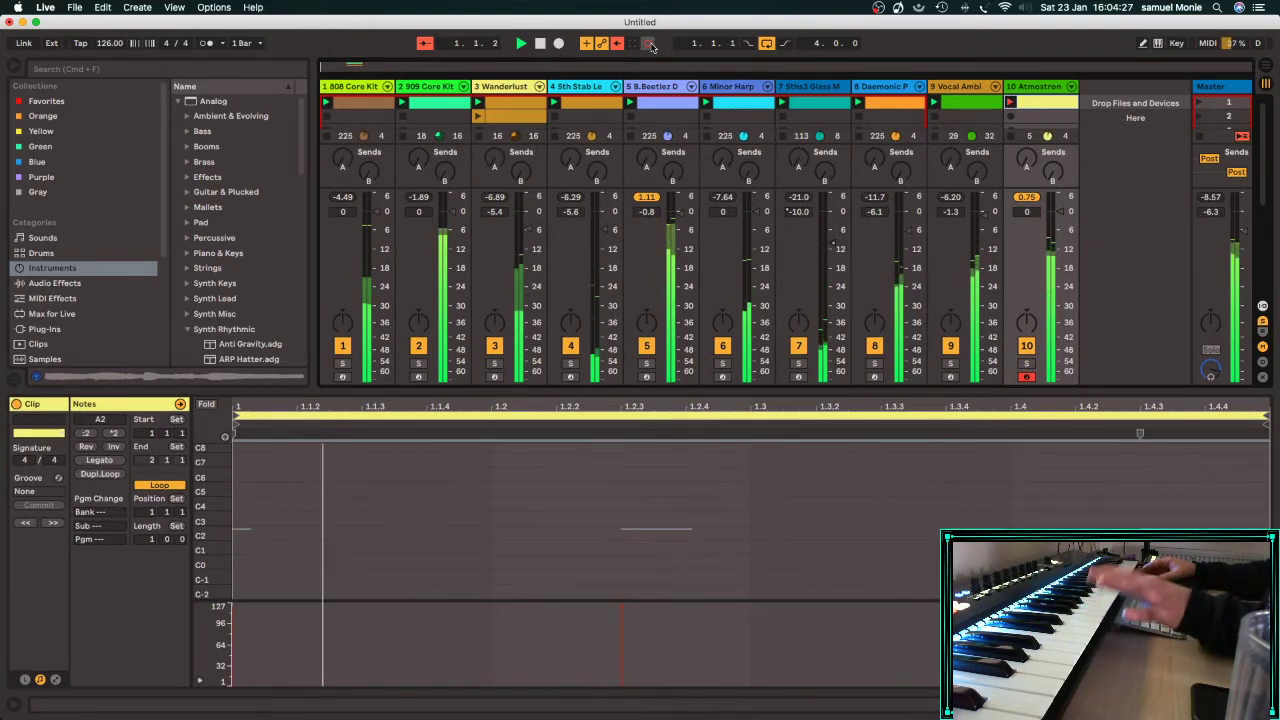
{"action": "left_click", "coordinate": [649, 44]}
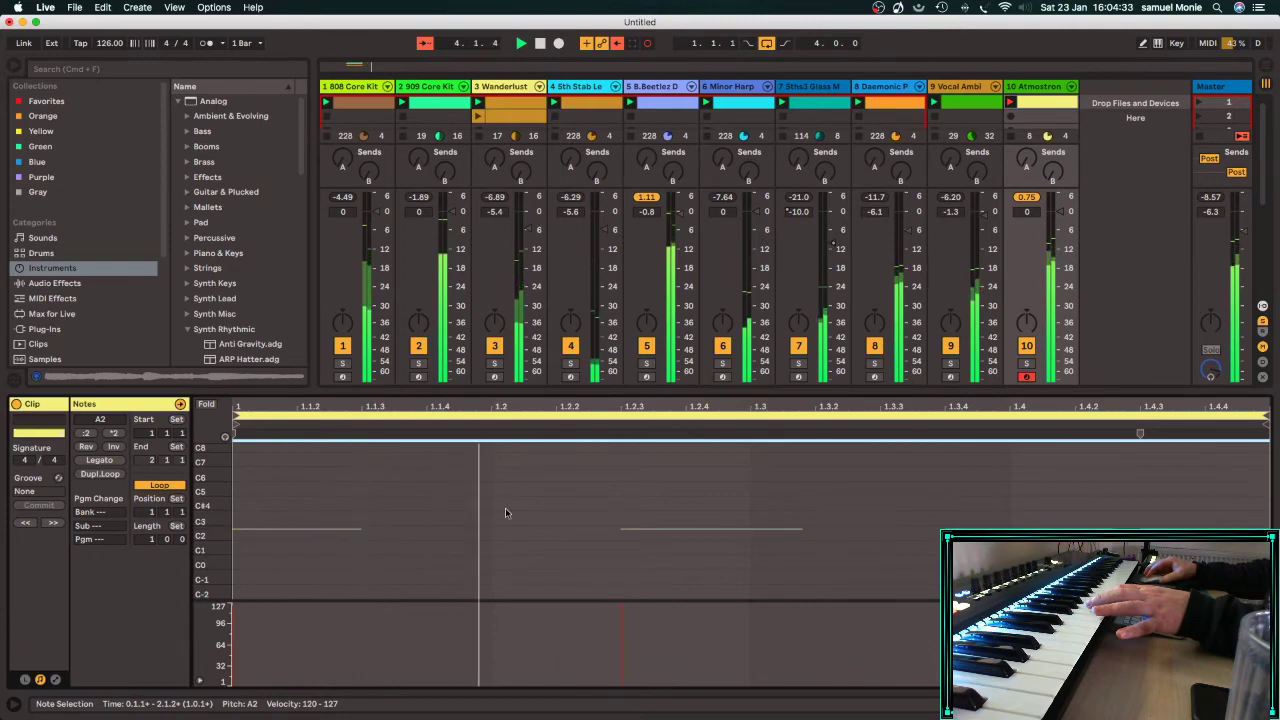
{"action": "key", "text": "Delete"}
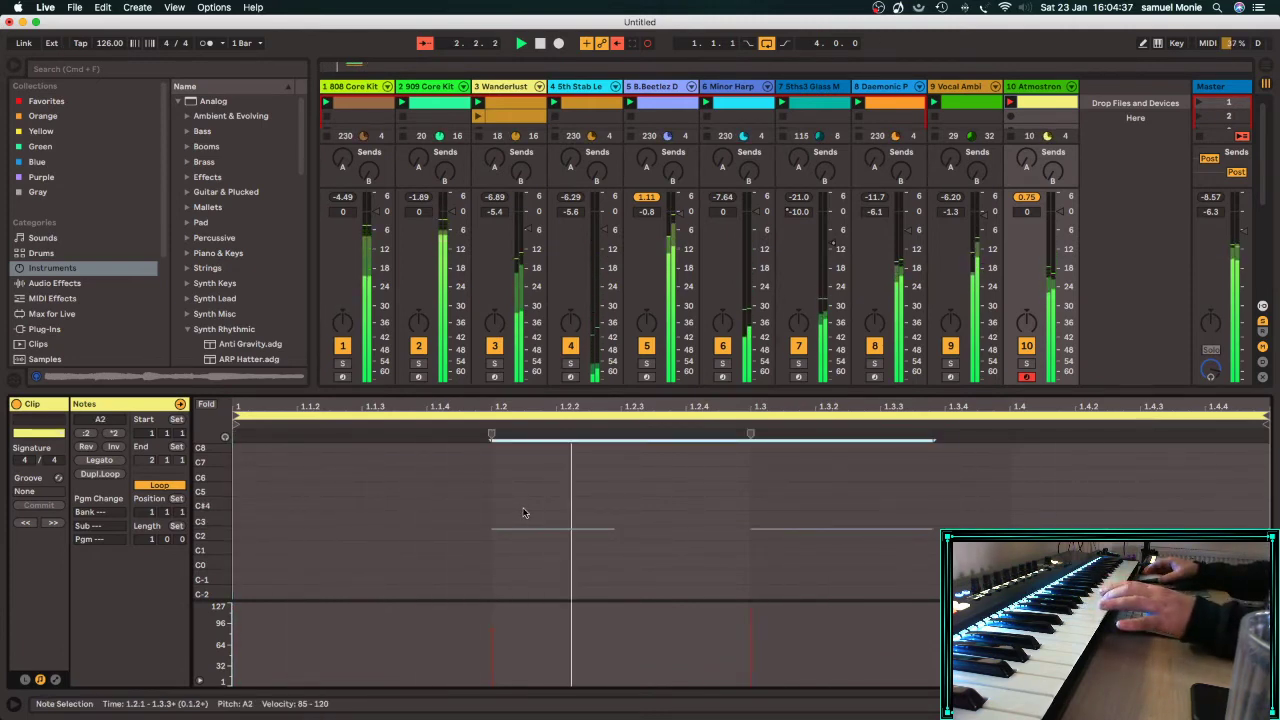
Extend the first A2 note to 1.2.4 and the second to the bar's end, and set the first note's velocity to 113.
{"action": "left_click", "coordinate": [534, 545]}
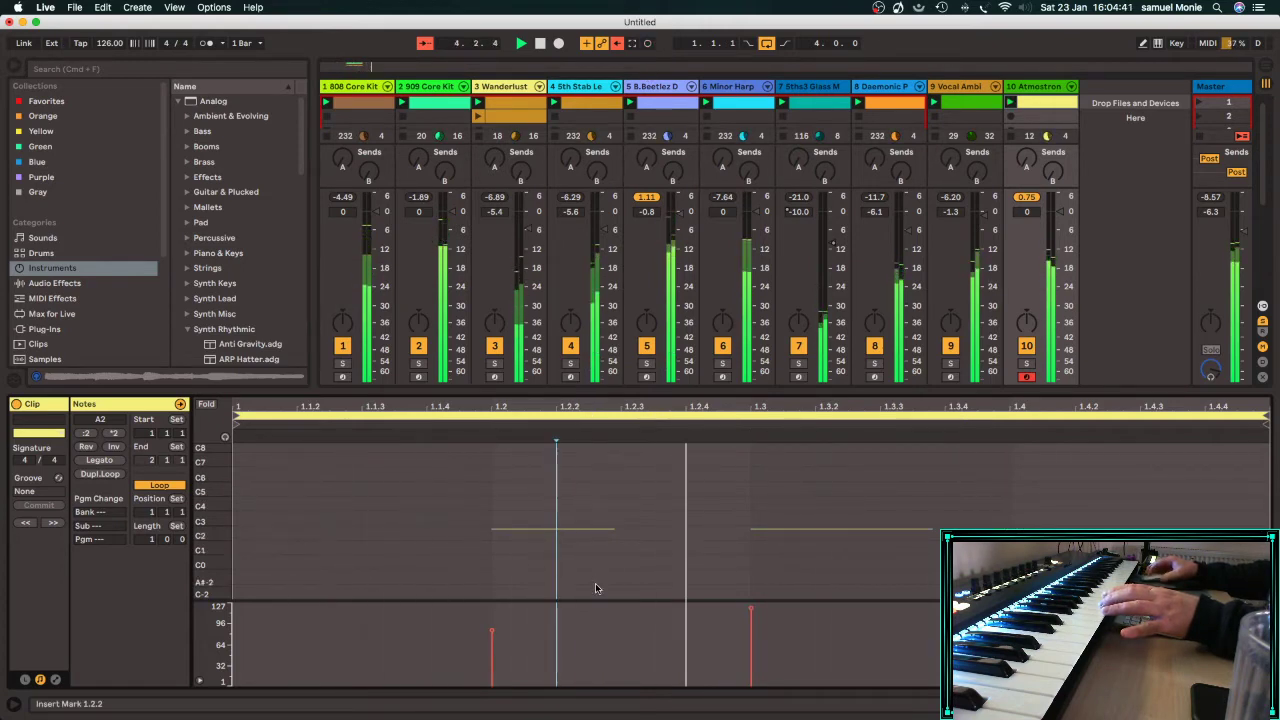
{"action": "left_click_drag", "start_coordinate": [590, 497], "coordinate": [587, 572]}
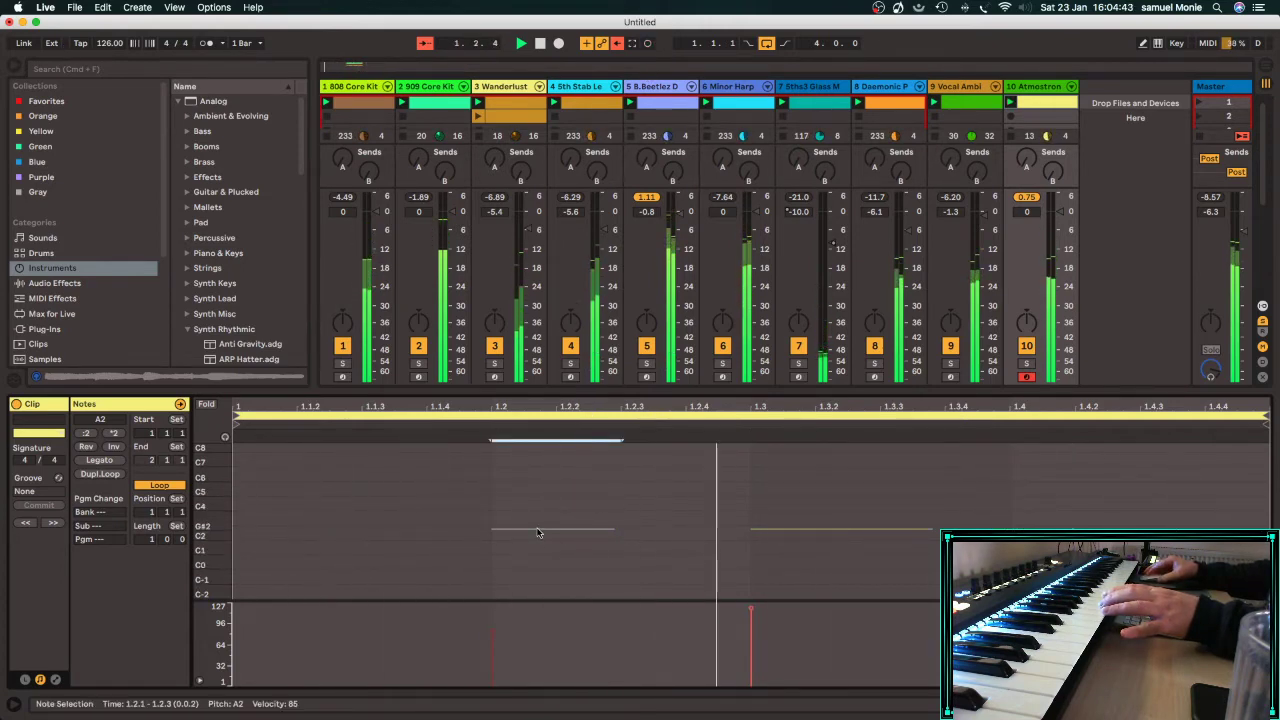
{"action": "left_click", "coordinate": [936, 531]}
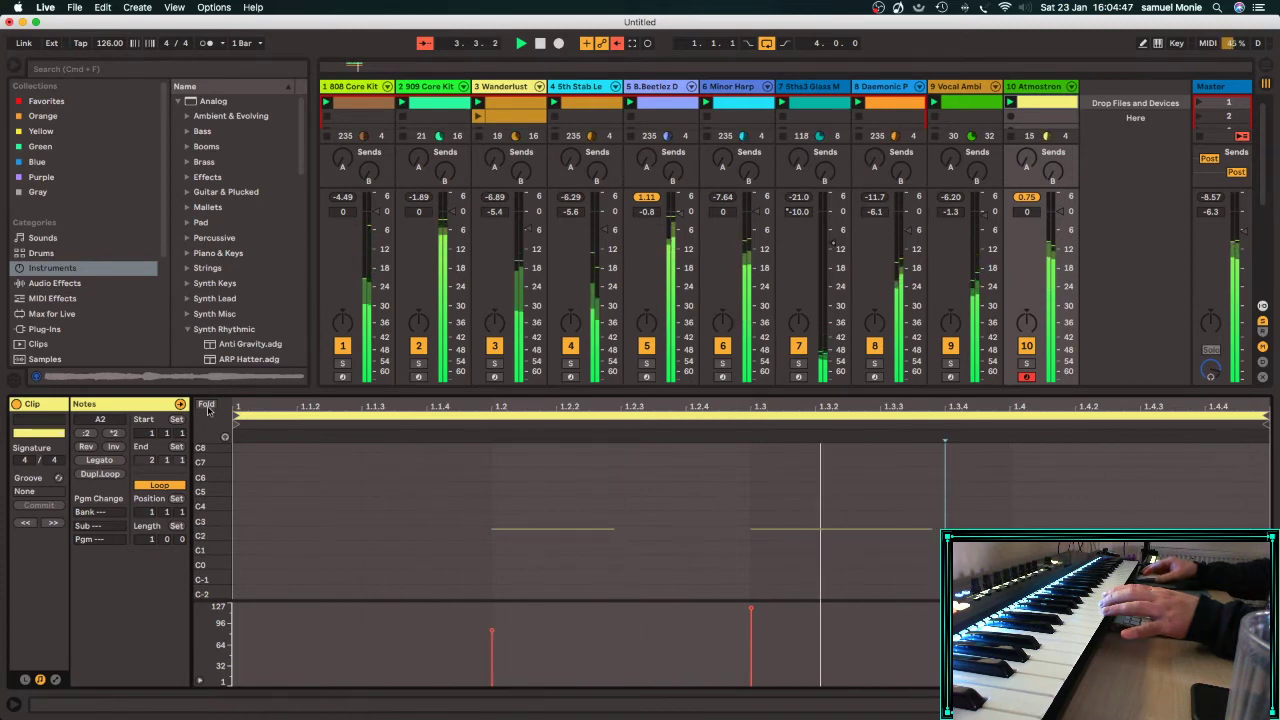
{"action": "key", "text": "f"}
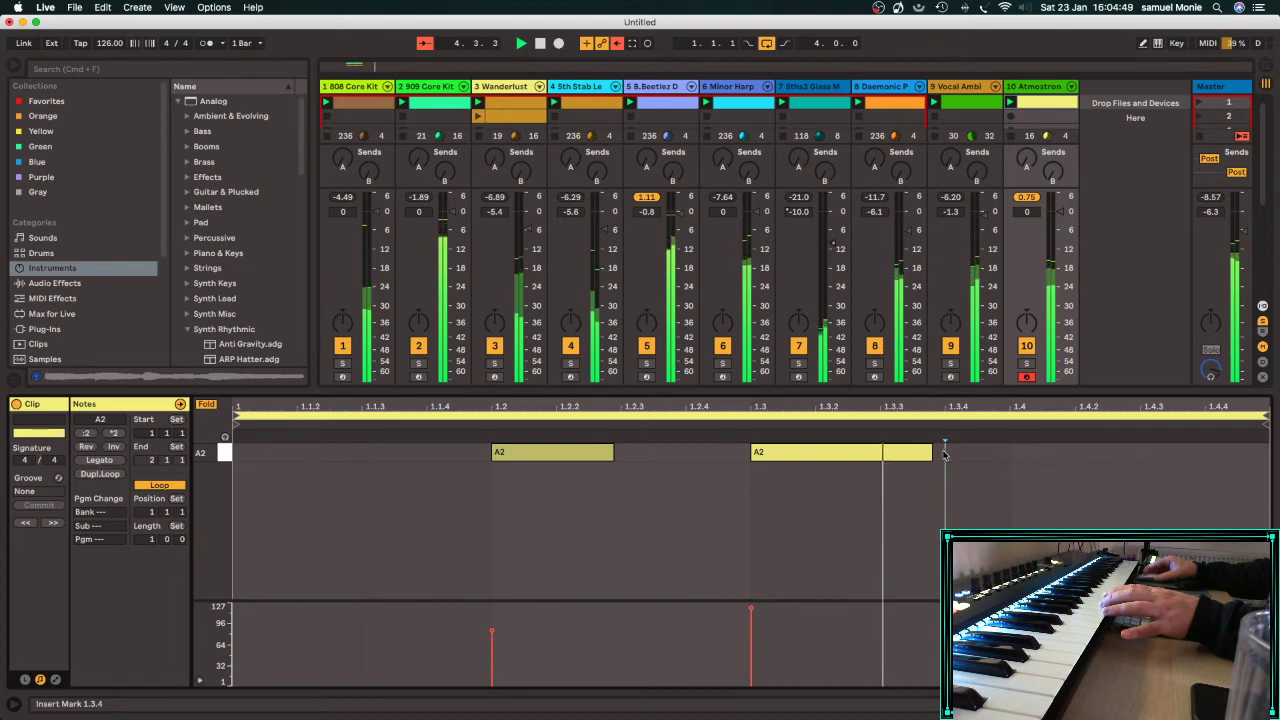
{"action": "left_click_drag", "start_coordinate": [930, 452], "coordinate": [1265, 457]}
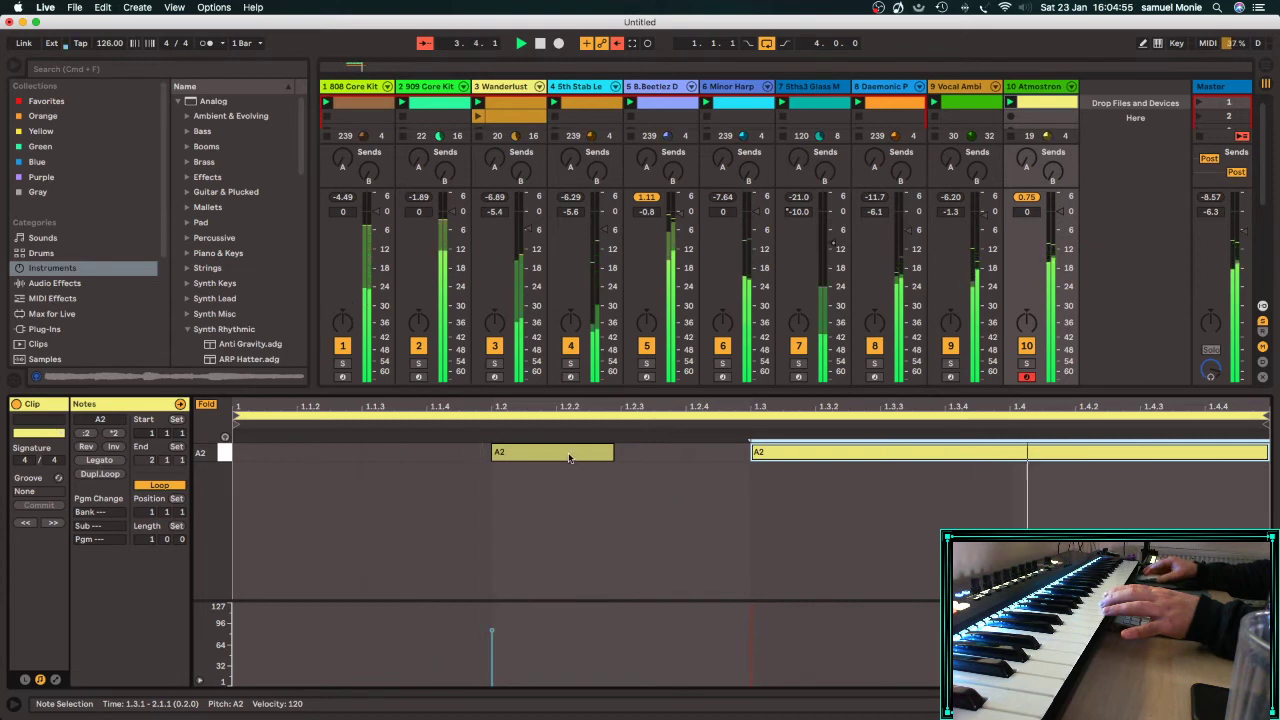
{"action": "left_click_drag", "start_coordinate": [612, 452], "coordinate": [685, 452]}
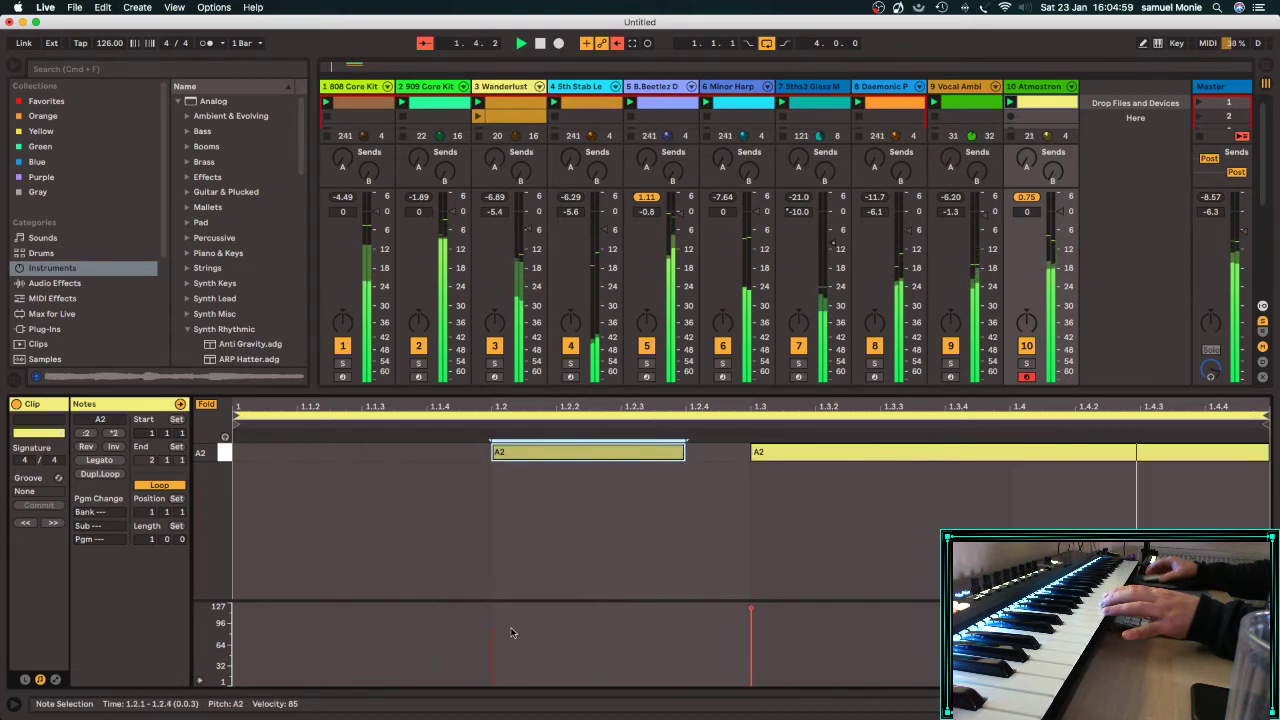
{"action": "left_click_drag", "start_coordinate": [491, 632], "coordinate": [491, 615]}
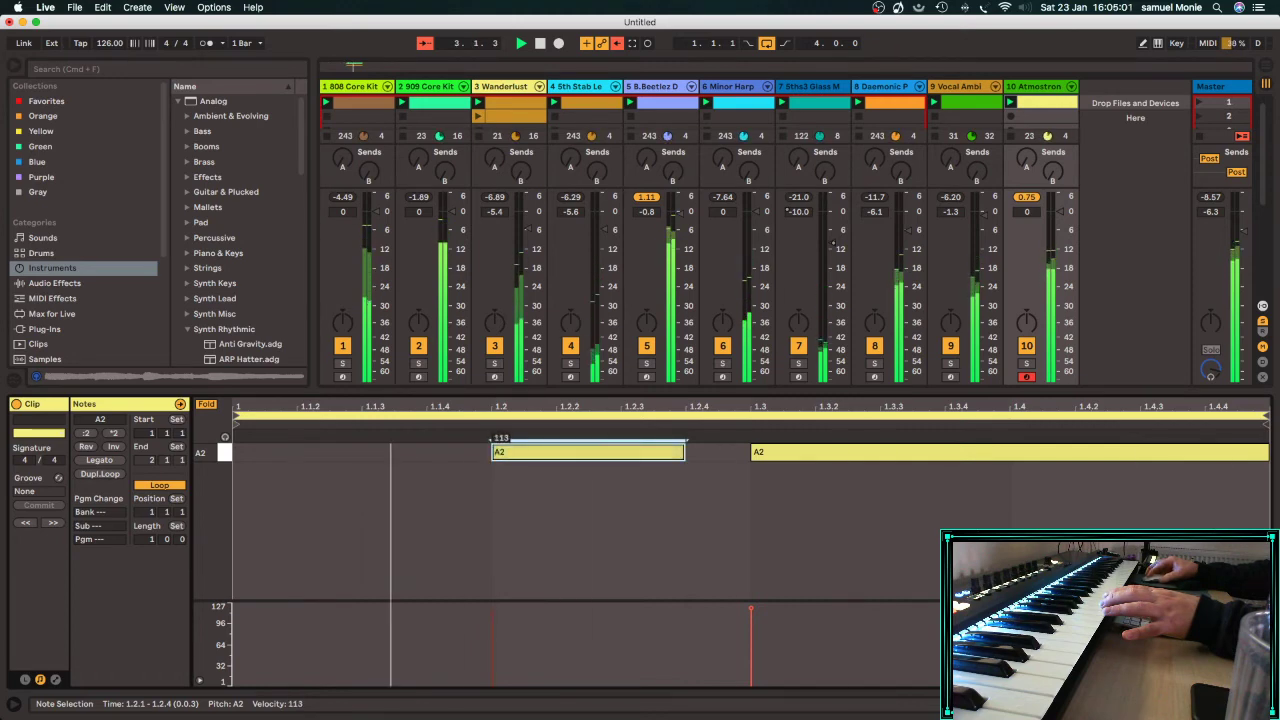
Unfold track 10's rack chain, set Analog's Amp2 level to -14 dB and expand the Multiband Dynamics device.
{"action": "left_click", "coordinate": [1048, 89]}
{"action": "key", "text": "super+d"}
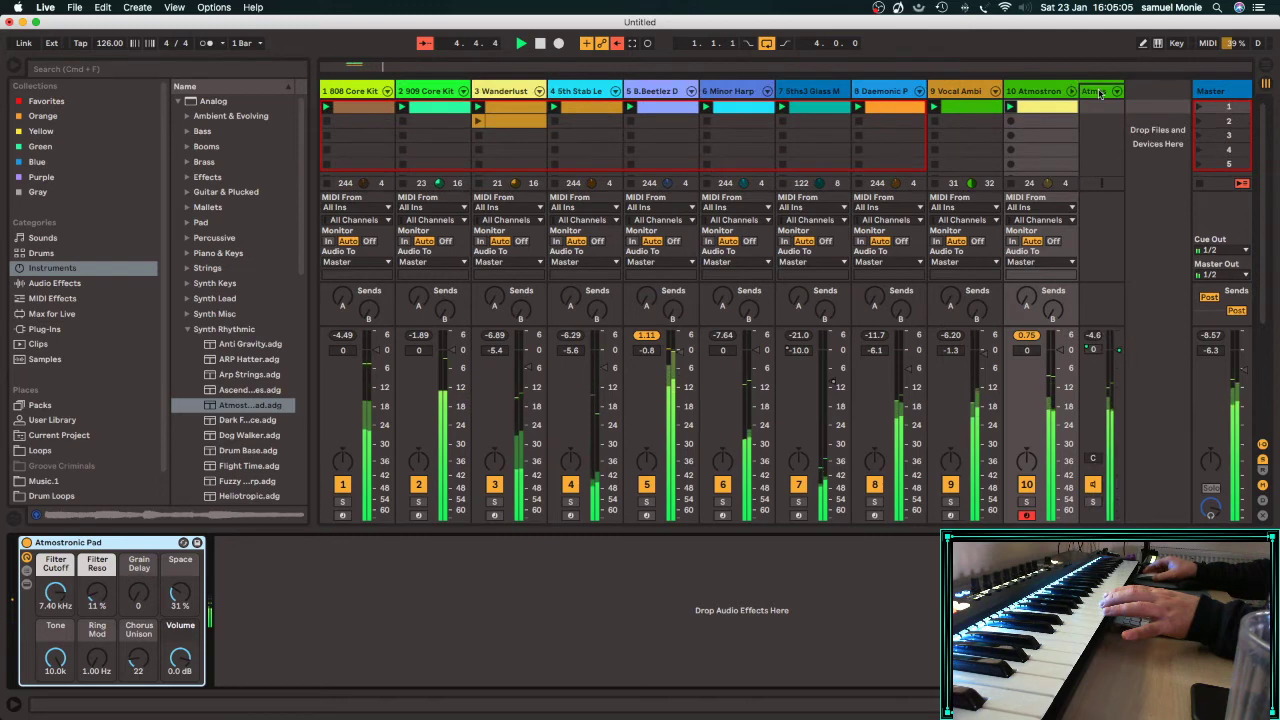
{"action": "left_click", "coordinate": [1100, 92]}
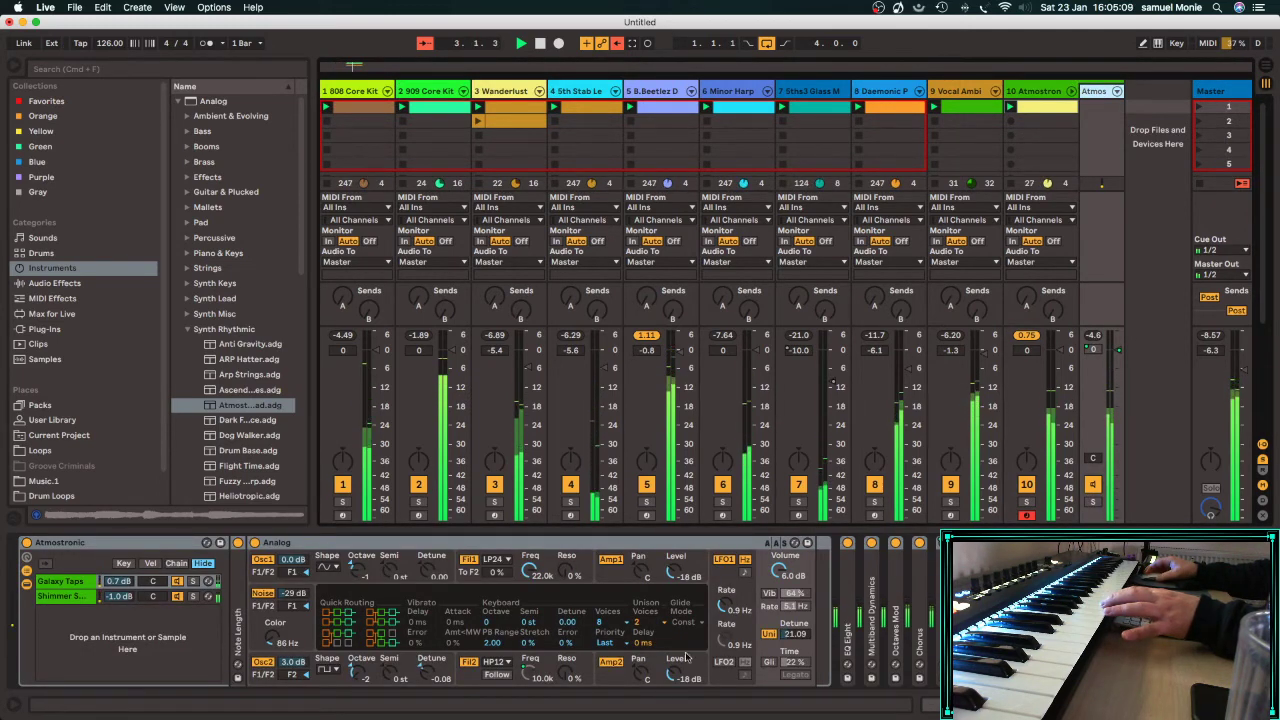
{"action": "left_click", "coordinate": [686, 657]}
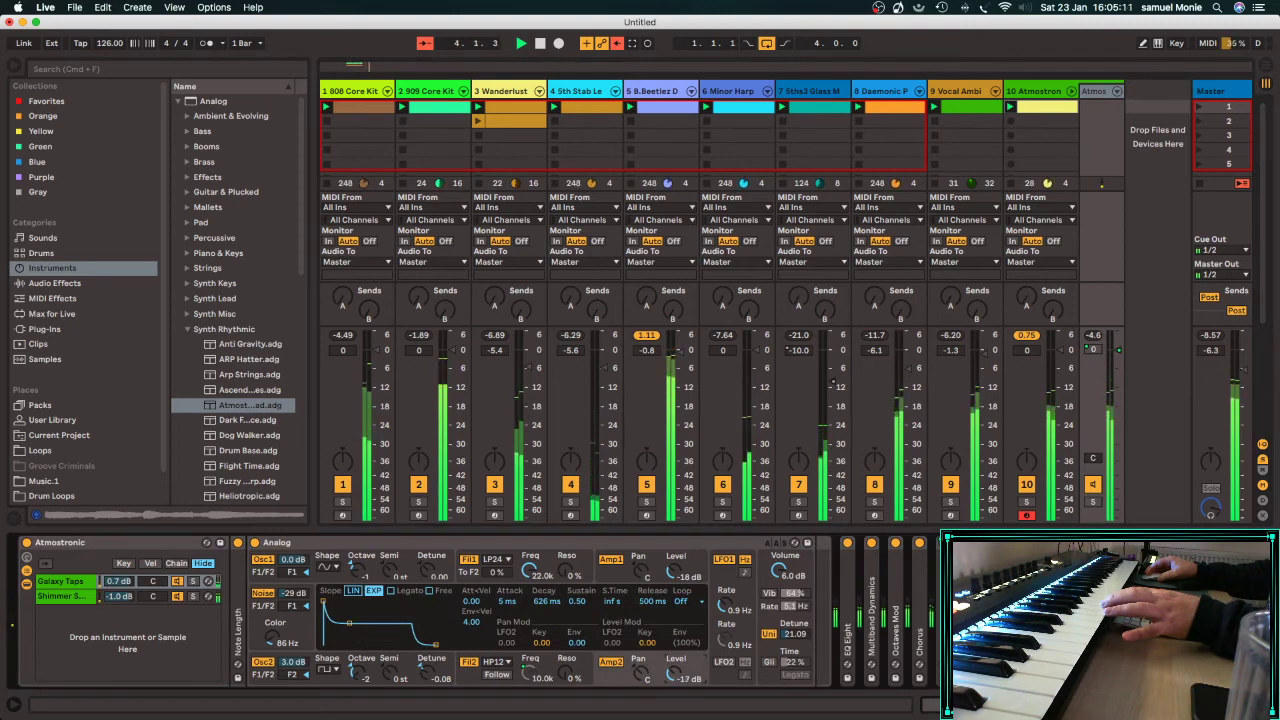
{"action": "left_click_drag", "start_coordinate": [675, 674], "coordinate": [675, 669]}
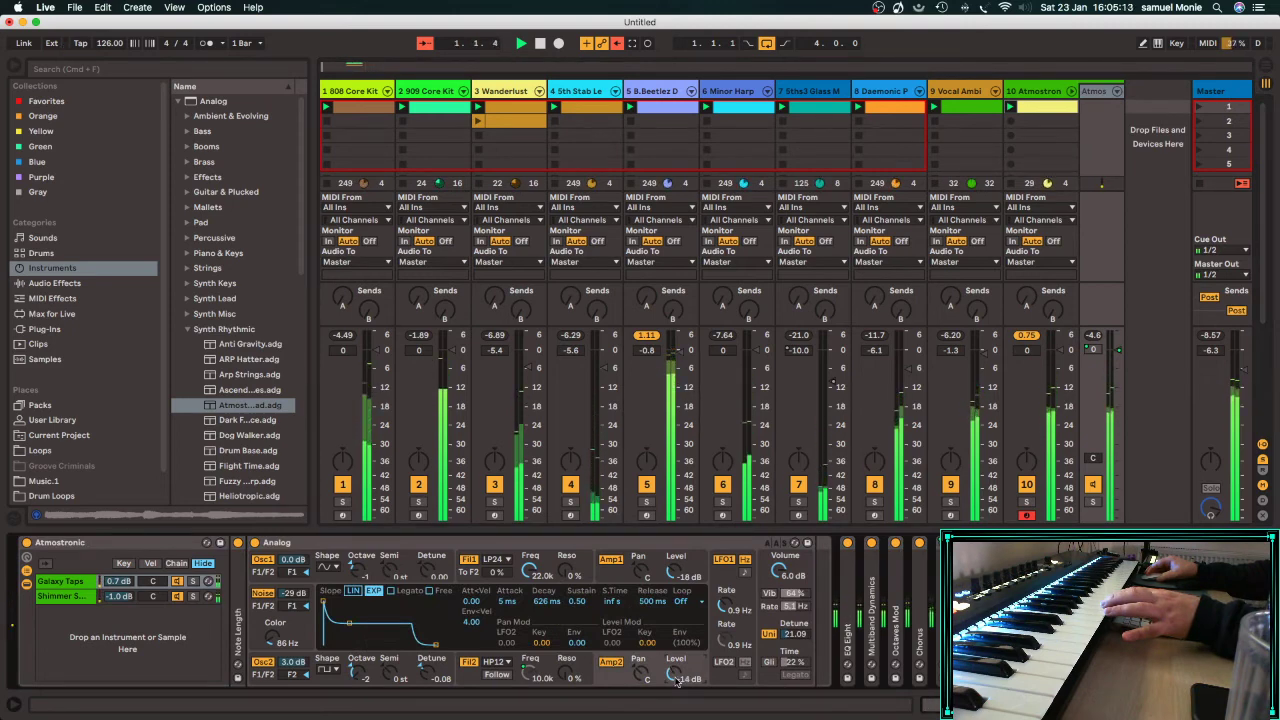
{"action": "double_click", "coordinate": [872, 618]}
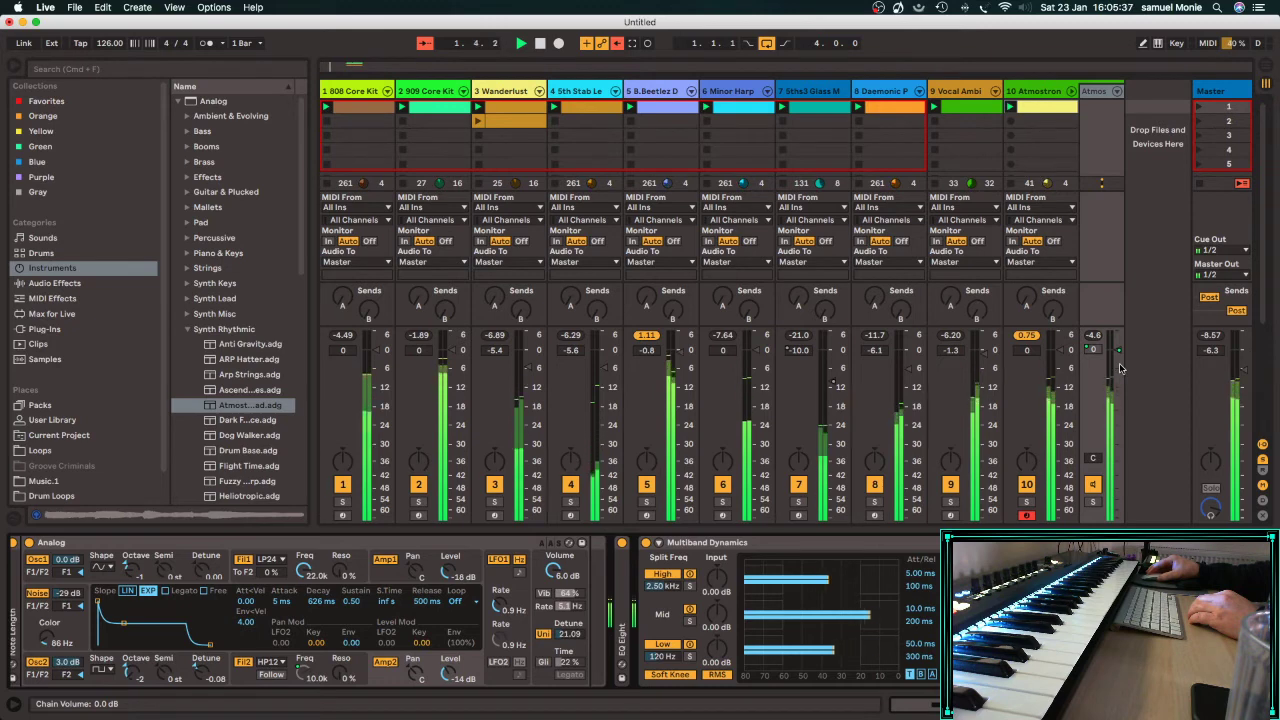
Set the Atmostronic Pad track's volume to -6.1 dB and fold its chain away.
{"action": "left_click_drag", "start_coordinate": [1061, 350], "coordinate": [1061, 369]}
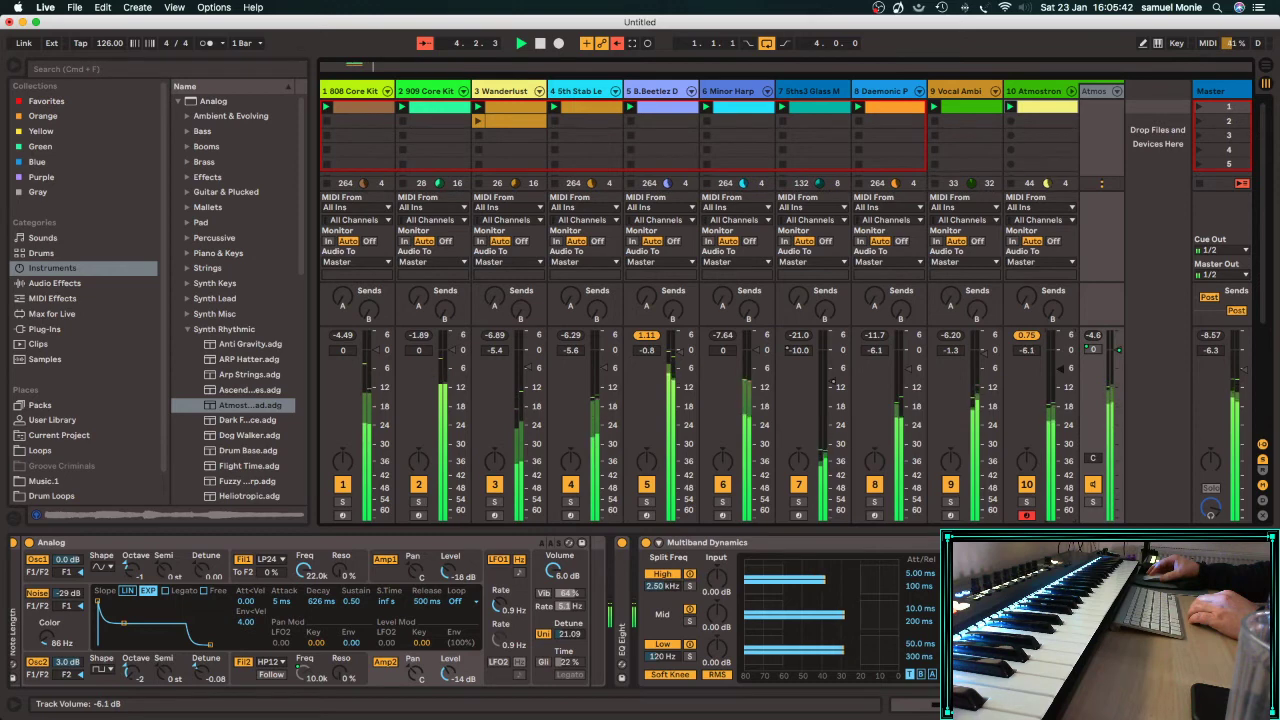
{"action": "left_click", "coordinate": [1071, 92]}
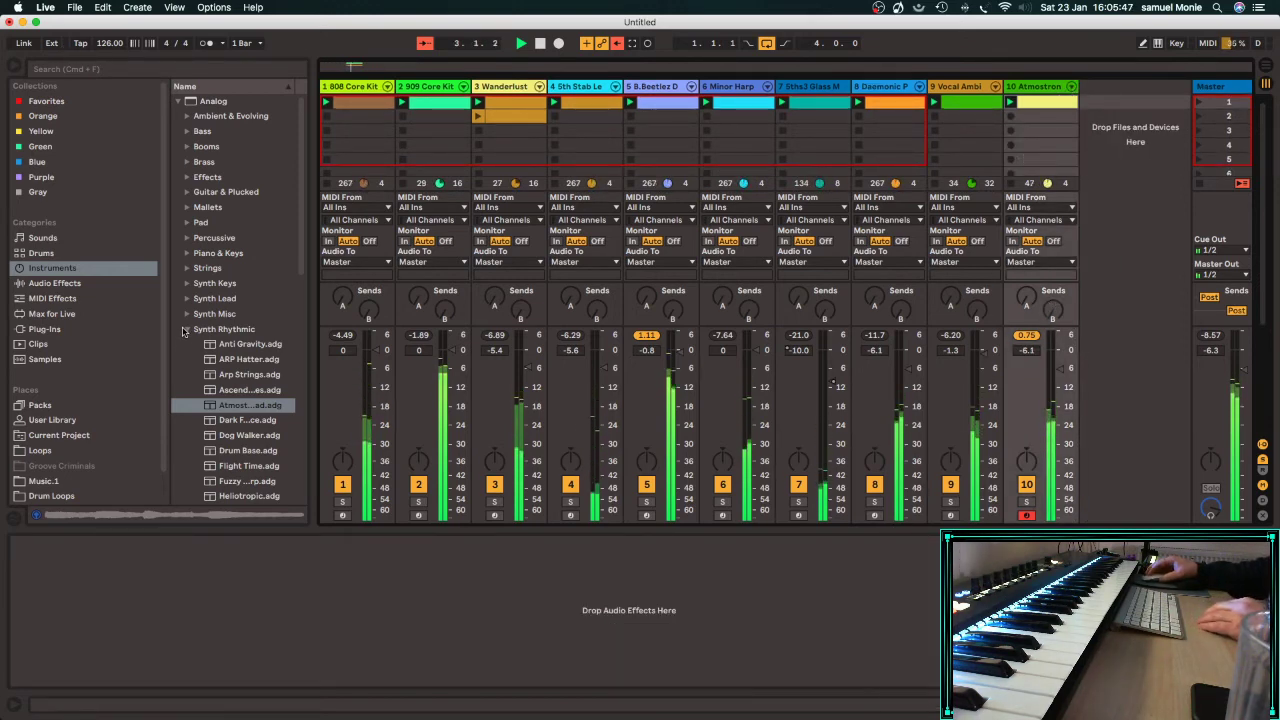
Add a new MIDI track with the Accordion preset from Analog's Piano & Keys folder and arm it.
{"action": "left_click", "coordinate": [186, 330]}
{"action": "left_click", "coordinate": [208, 254]}
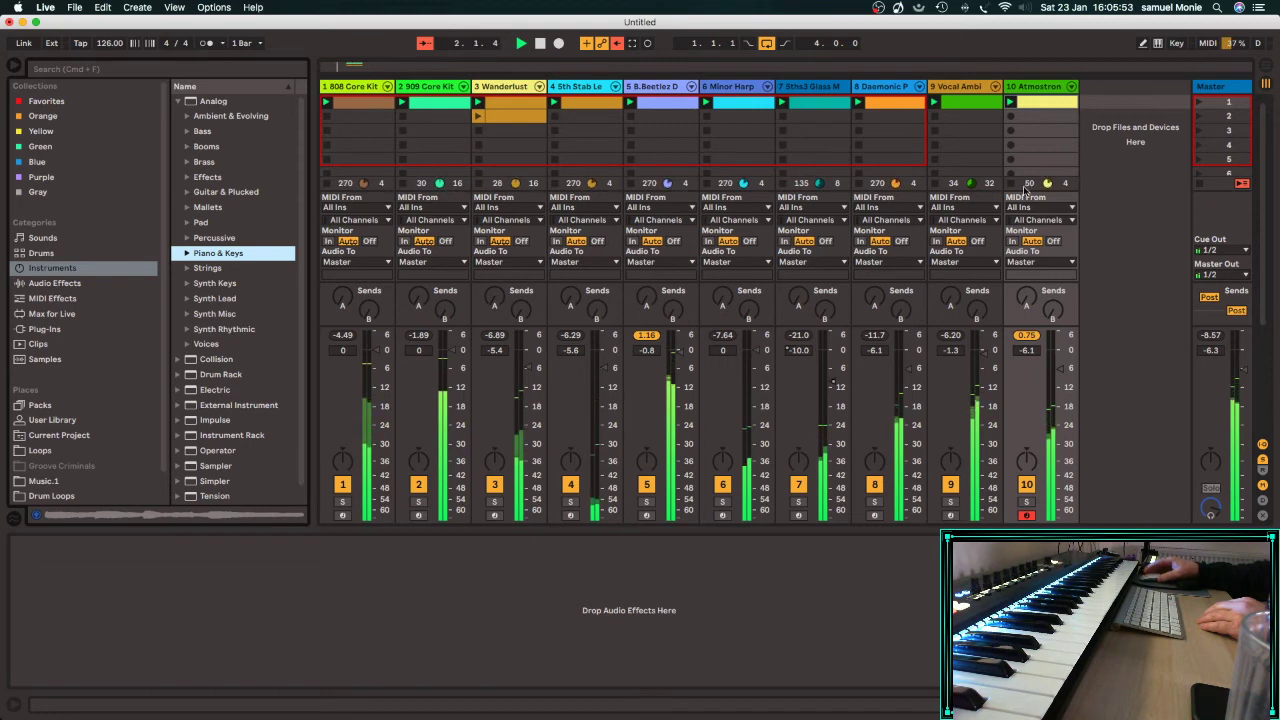
{"action": "left_click", "coordinate": [1149, 162]}
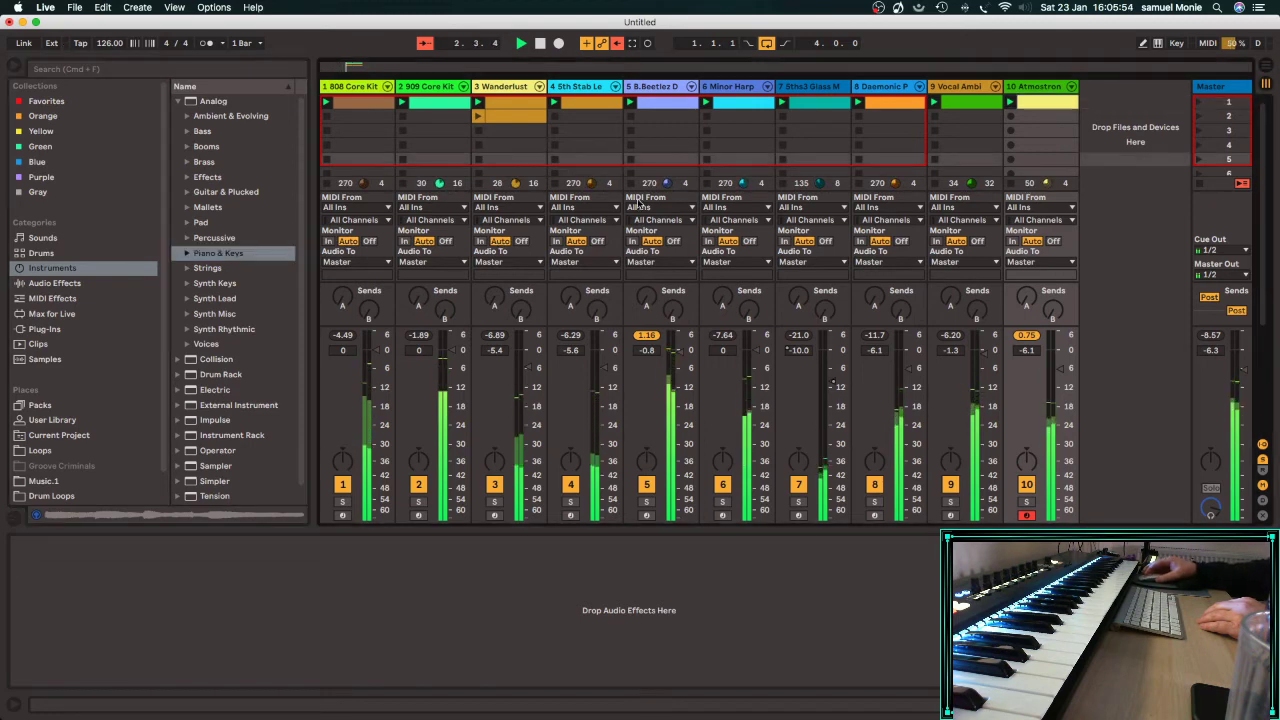
{"action": "left_click", "coordinate": [186, 254]}
{"action": "left_click_drag", "start_coordinate": [208, 268], "coordinate": [1123, 260]}
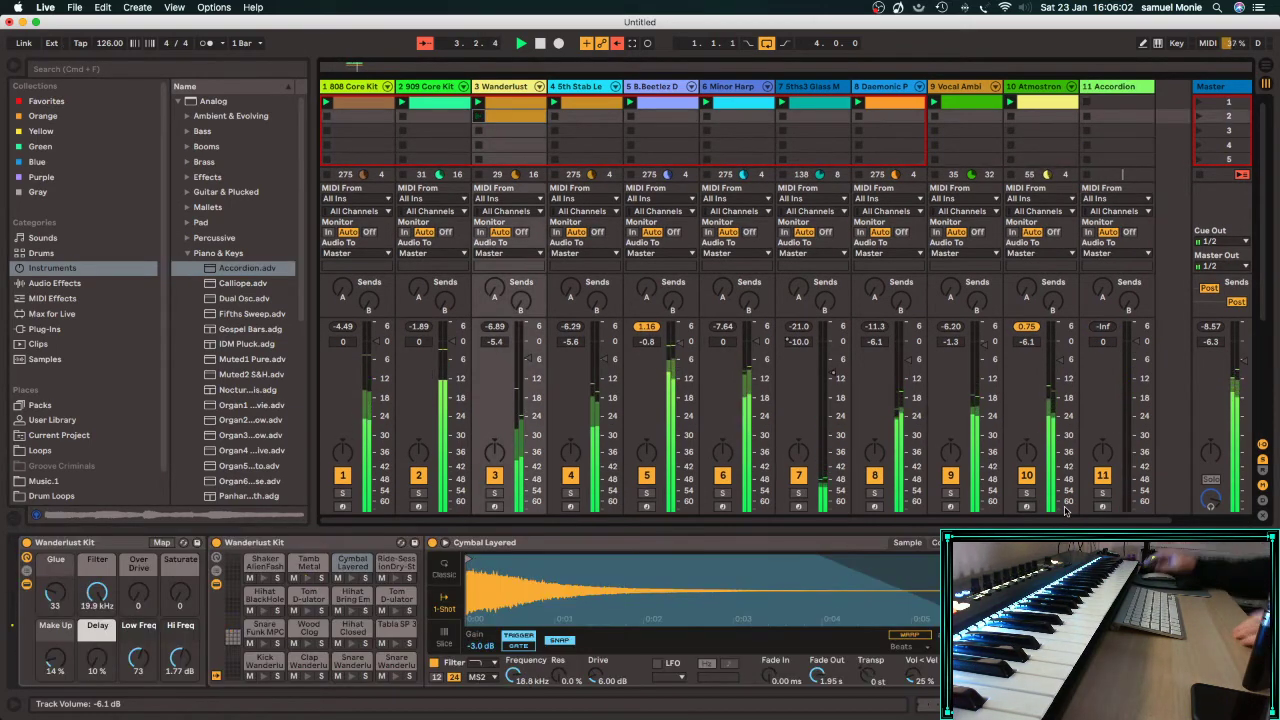
{"action": "left_click", "coordinate": [1103, 506]}
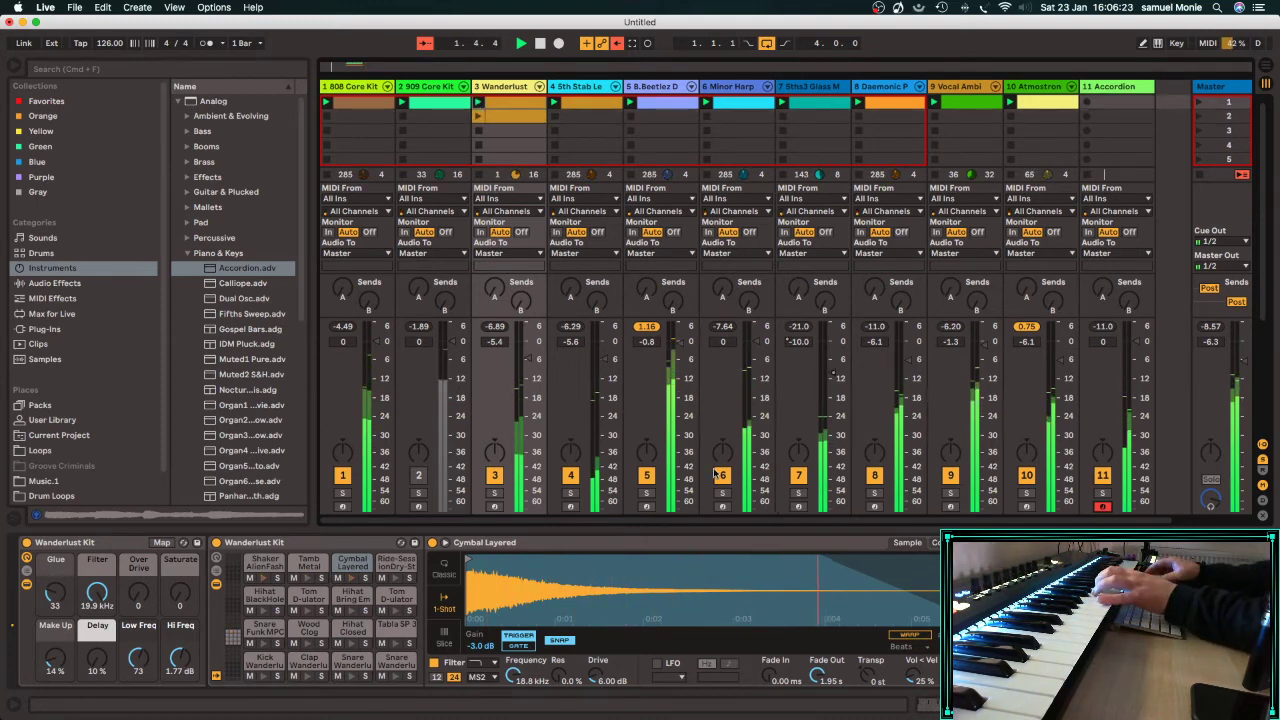
Load Analog's Calliope preset onto track 3 in place of the Wanderlust Kit and put an Arpeggiator MIDI effect before it.
{"action": "left_click", "coordinate": [222, 284]}
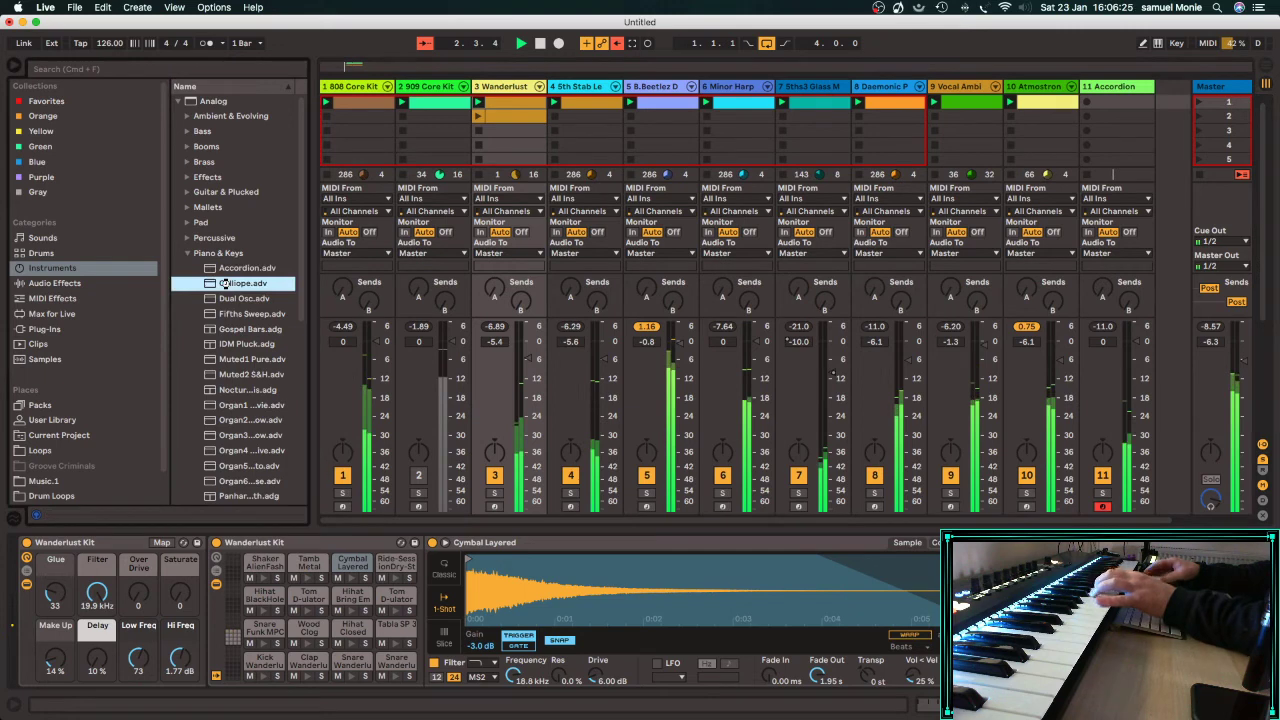
{"action": "double_click", "coordinate": [224, 284]}
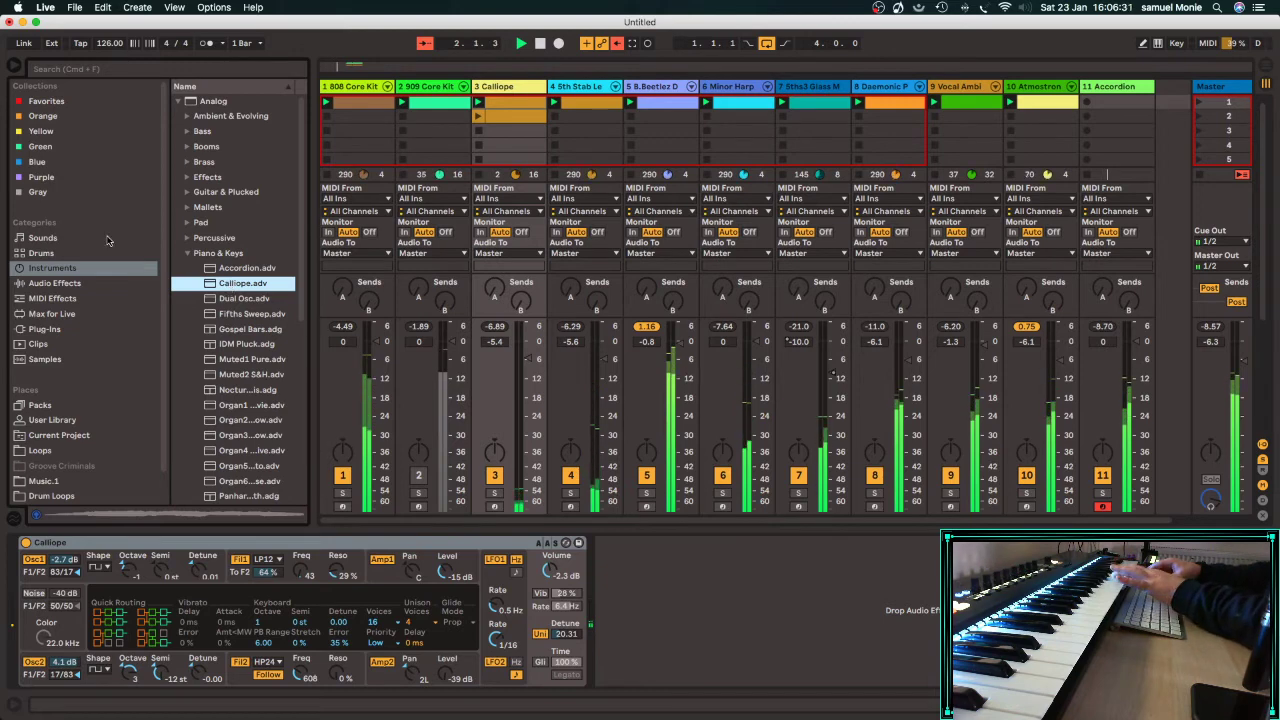
{"action": "left_click", "coordinate": [44, 285]}
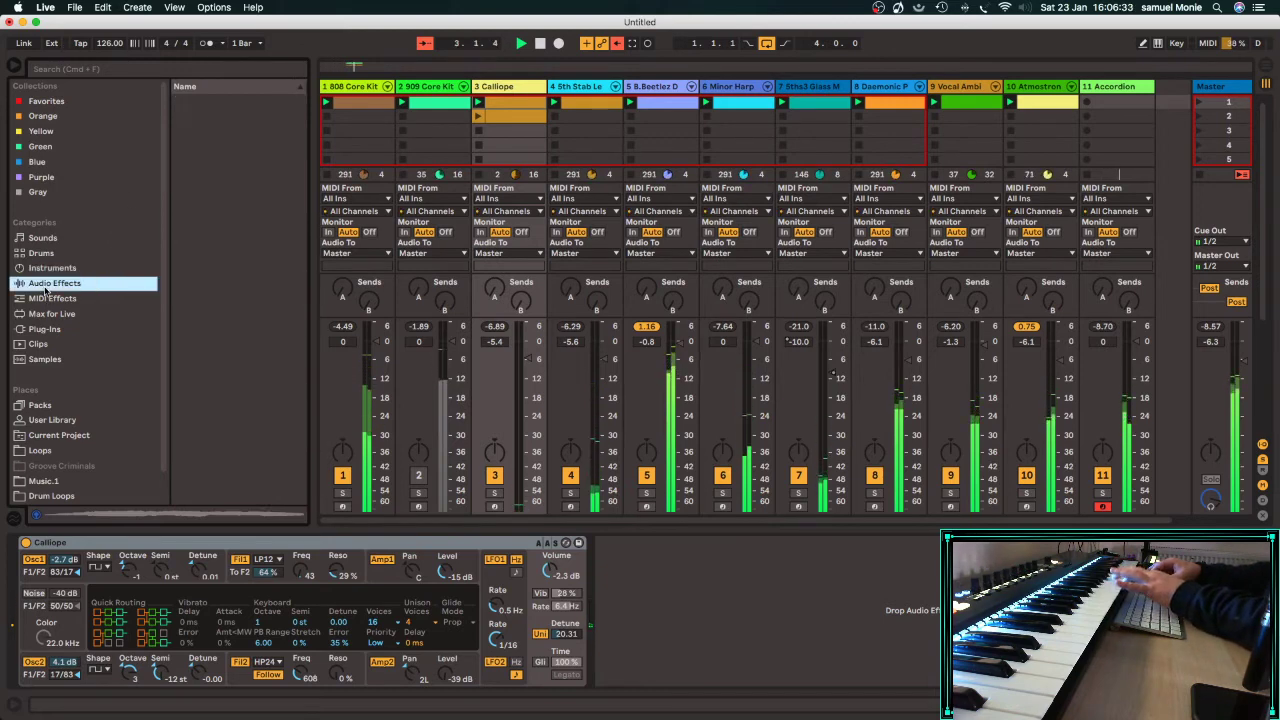
{"action": "left_click", "coordinate": [44, 270]}
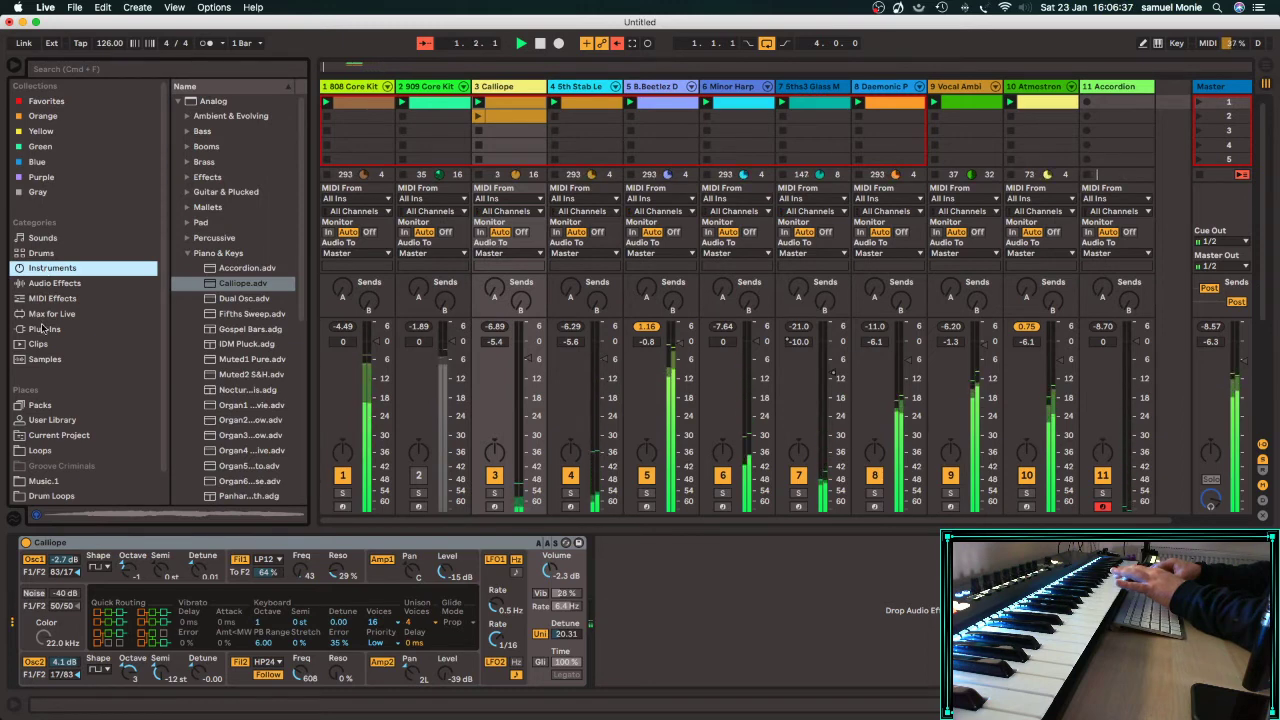
{"action": "left_click", "coordinate": [52, 298]}
{"action": "scroll", "coordinate": [60, 300], "scroll_direction": "down", "scroll_amount": 1}
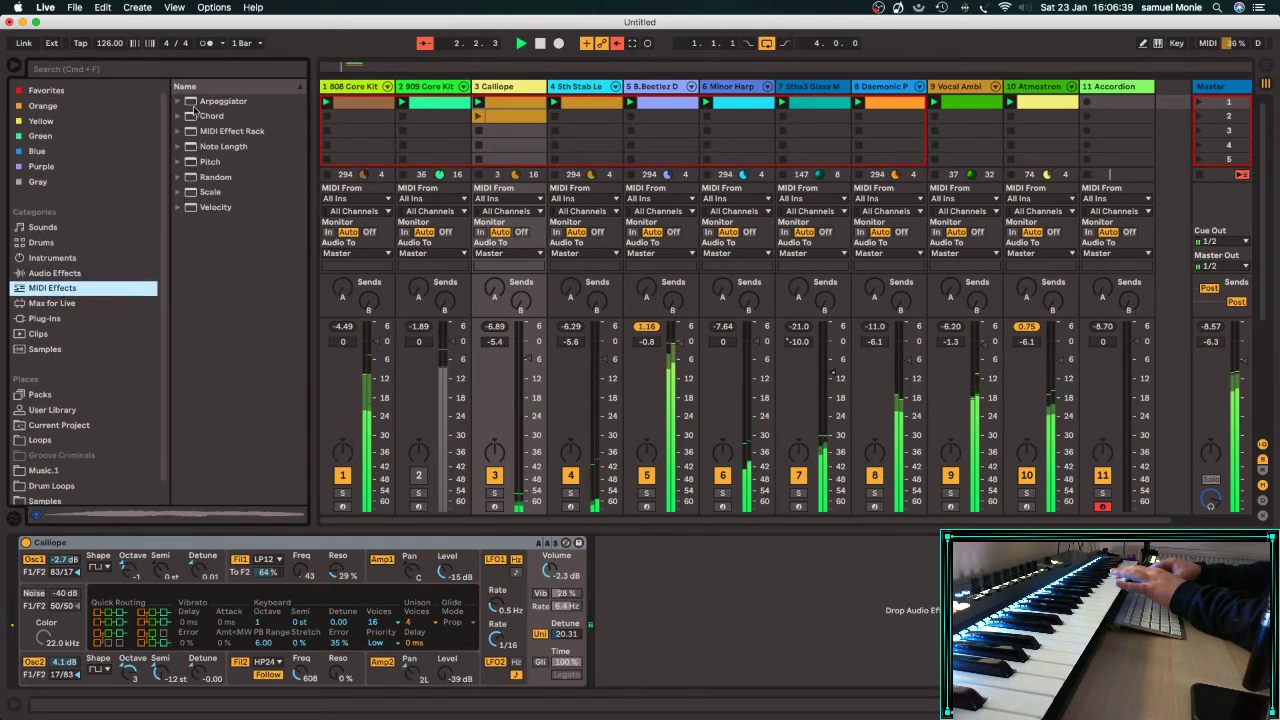
{"action": "left_click_drag", "start_coordinate": [200, 101], "coordinate": [22, 566]}
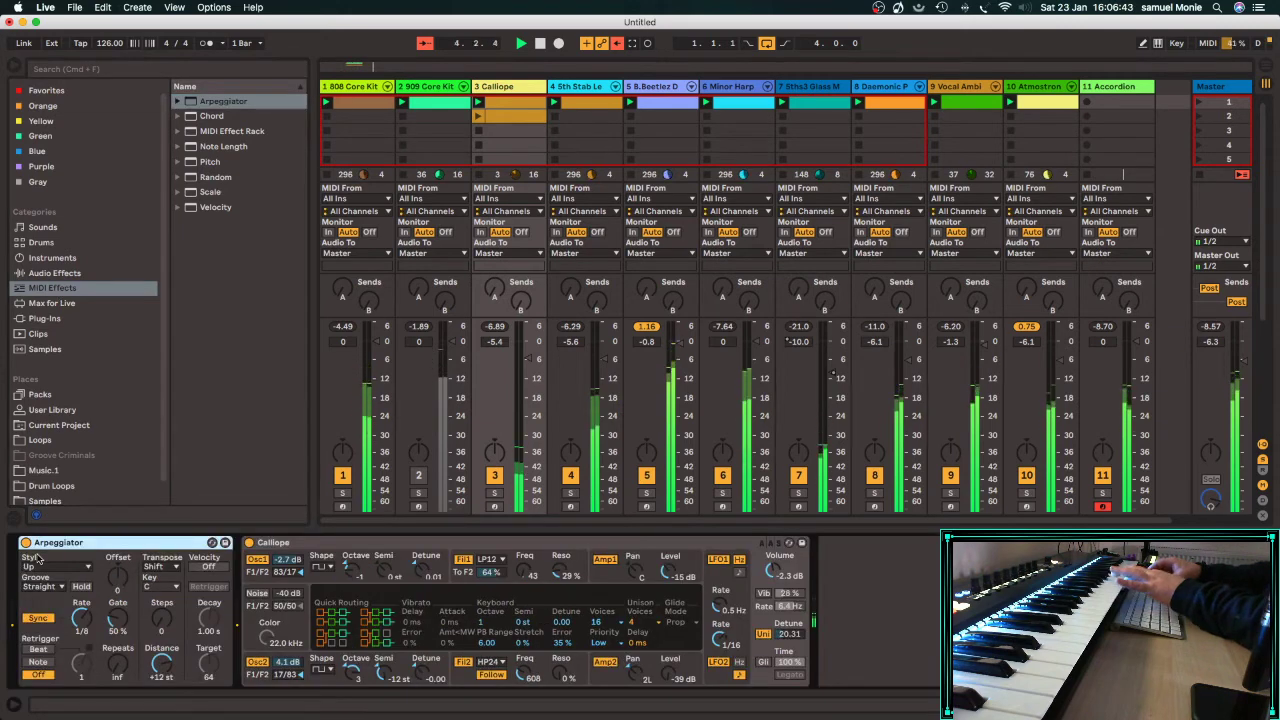
Set the Arpeggiator on track 3 to 8 repeats, Random style and Swing 16 groove.
{"action": "left_click_drag", "start_coordinate": [80, 672], "coordinate": [116, 680]}
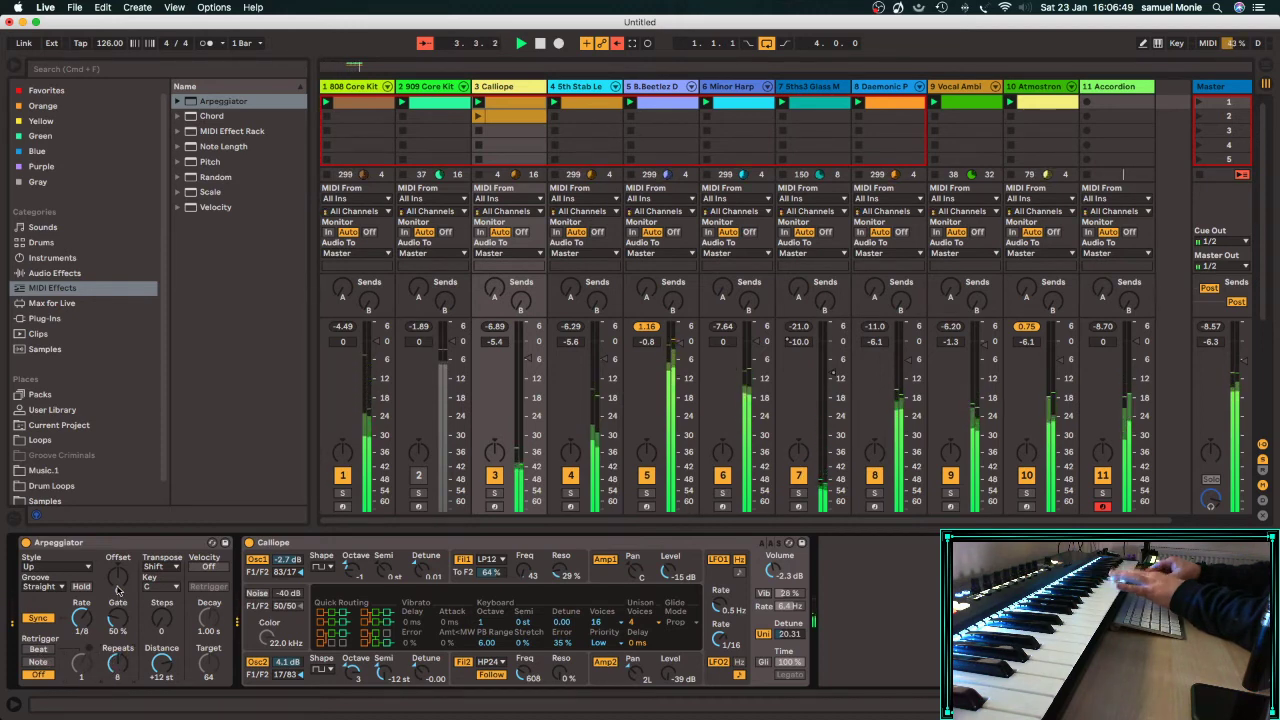
{"action": "left_click", "coordinate": [75, 567]}
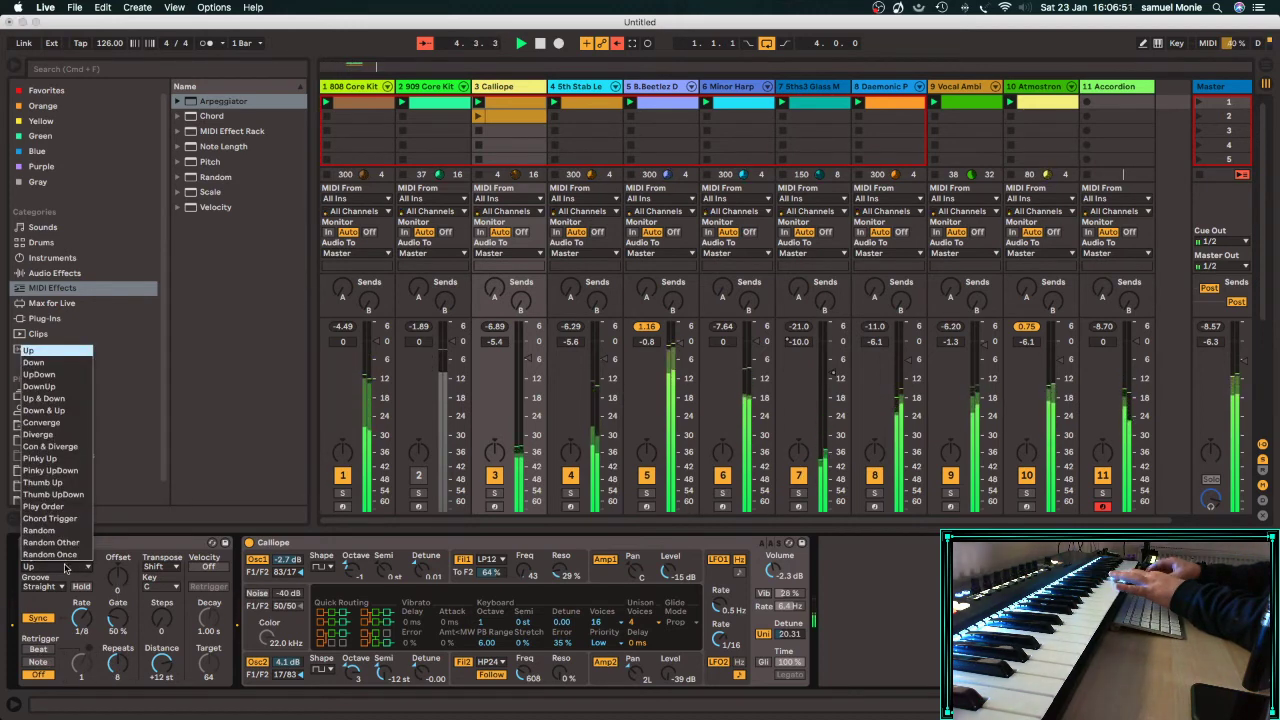
{"action": "left_click", "coordinate": [51, 529]}
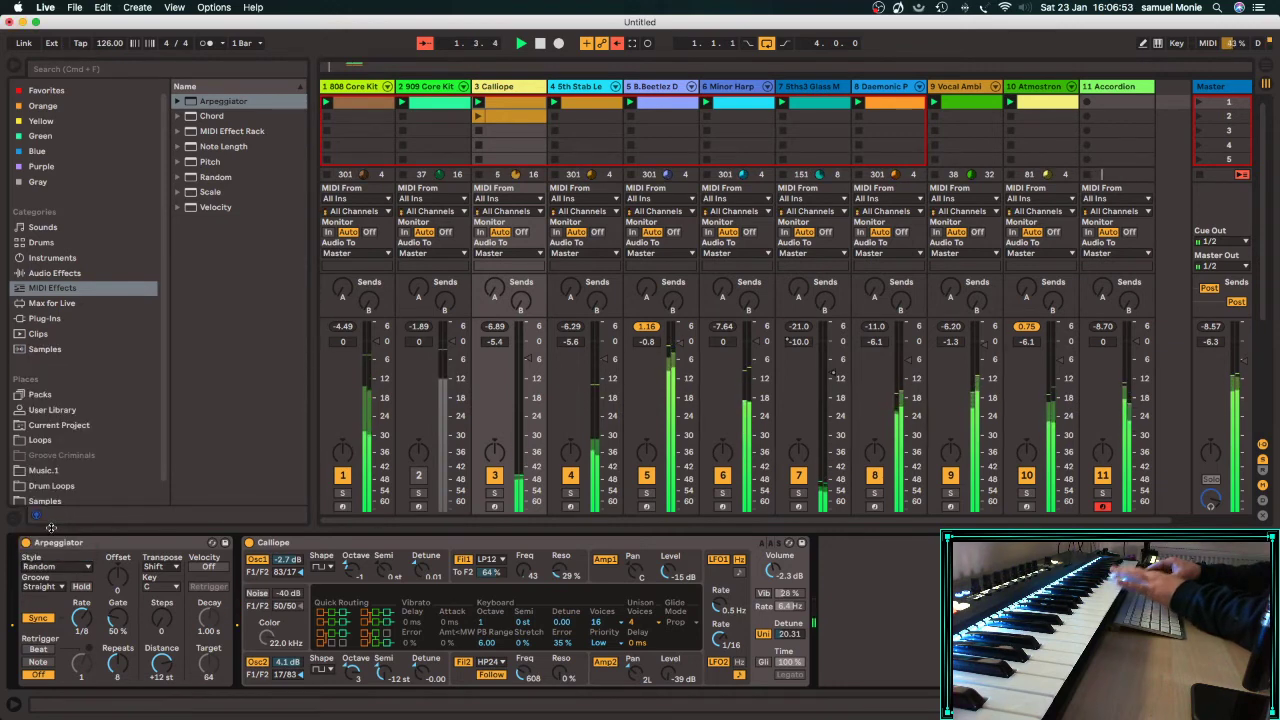
{"action": "left_click", "coordinate": [56, 587]}
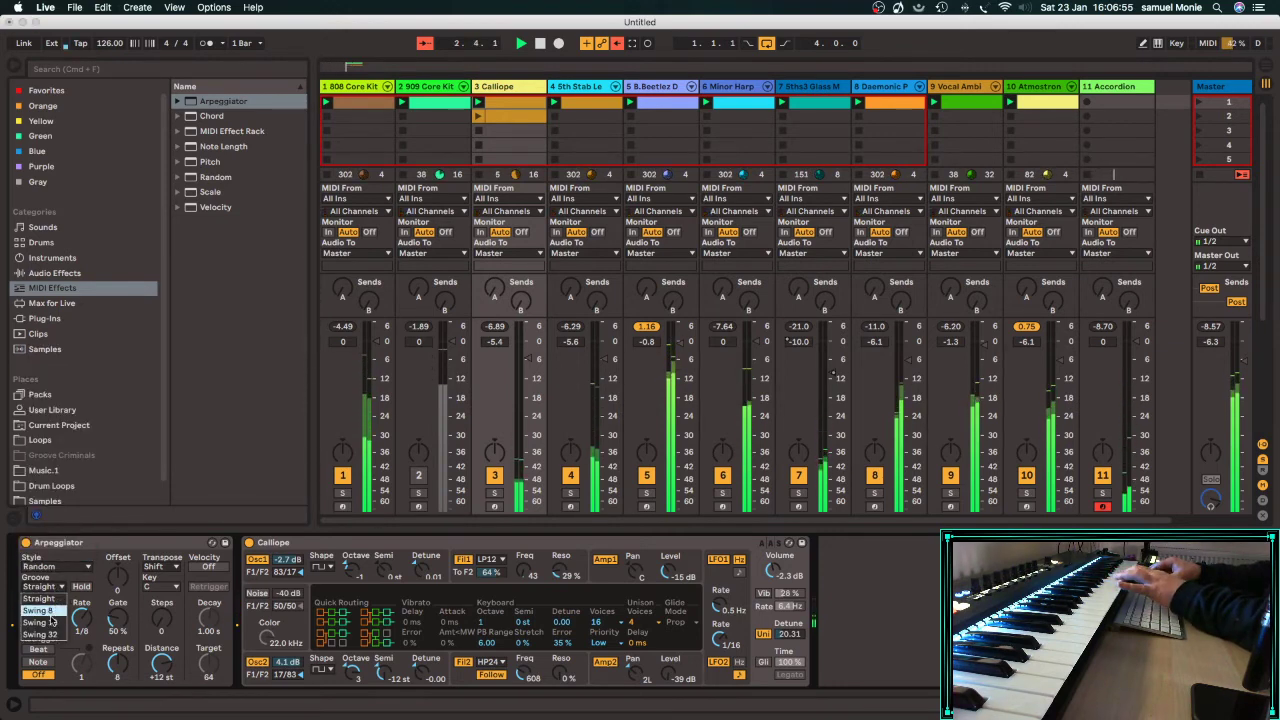
{"action": "left_click", "coordinate": [50, 622]}
Switch the Arpeggiator to a free rate of 167 ms, with beat retrigger and a transpose distance of +3 st.
{"action": "left_click", "coordinate": [38, 618]}
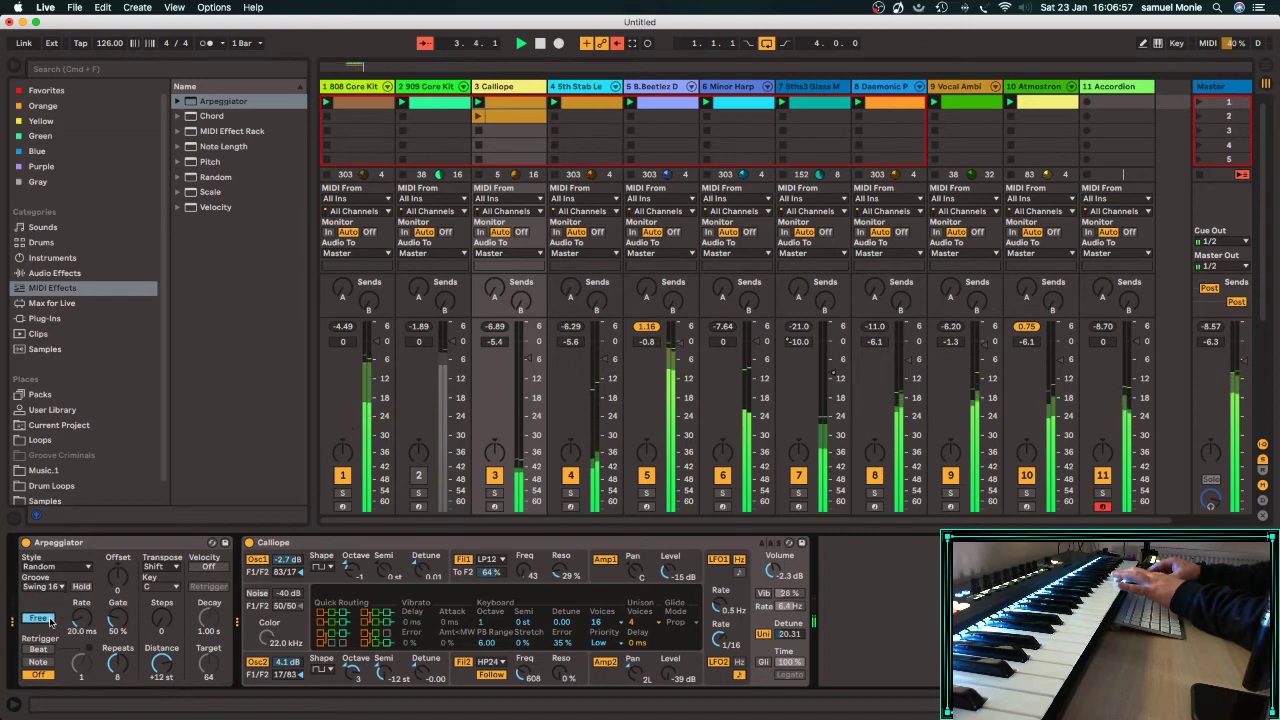
{"action": "left_click_drag", "start_coordinate": [82, 621], "coordinate": [82, 600]}
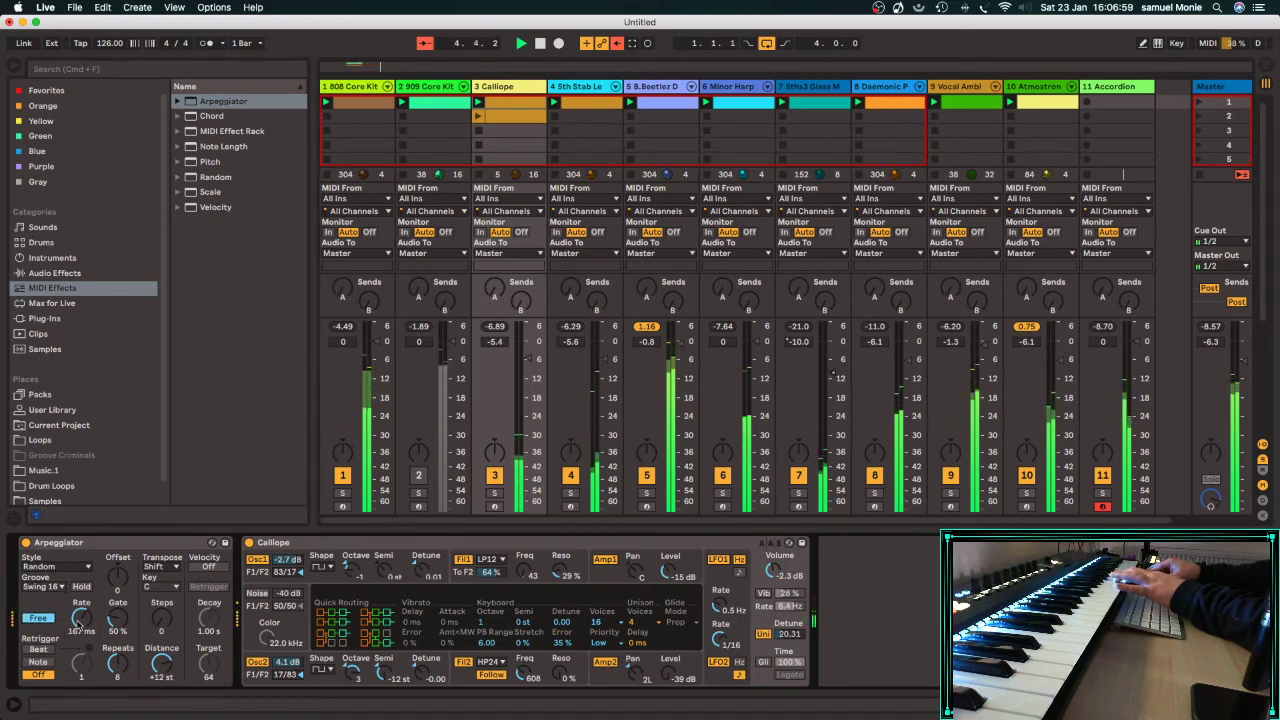
{"action": "left_click", "coordinate": [38, 649]}
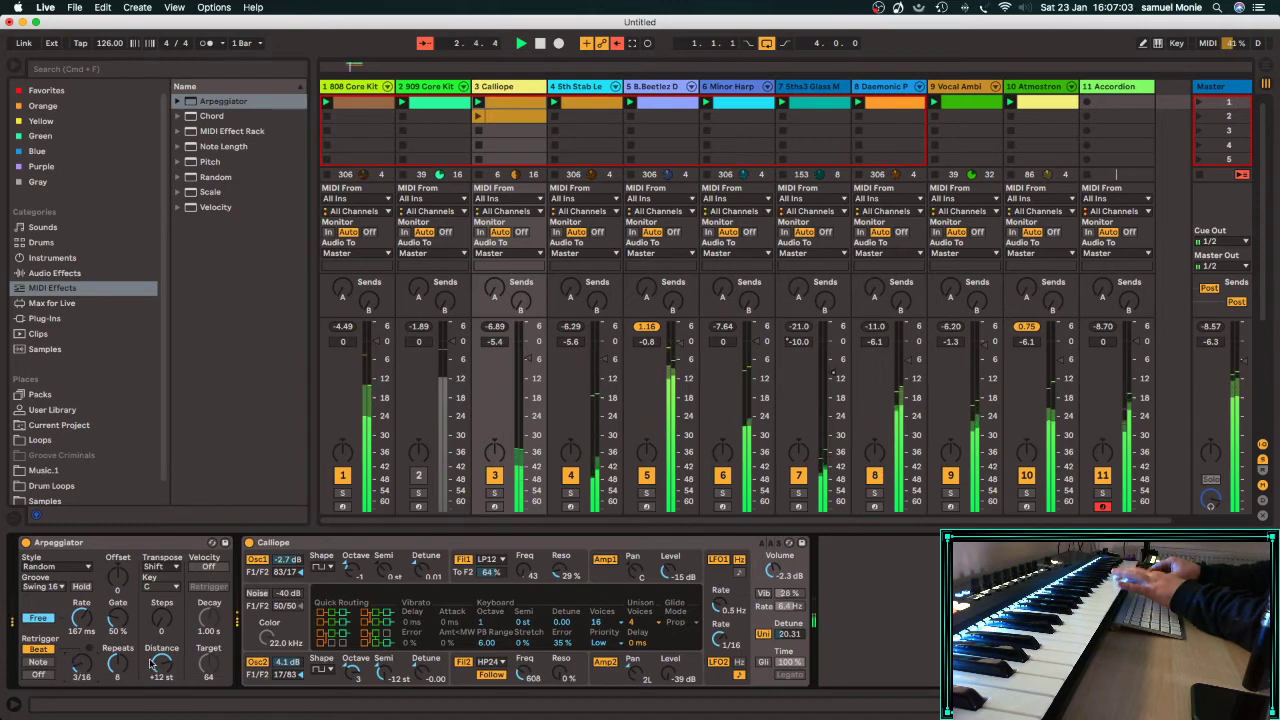
{"action": "left_click_drag", "start_coordinate": [160, 662], "coordinate": [160, 672]}
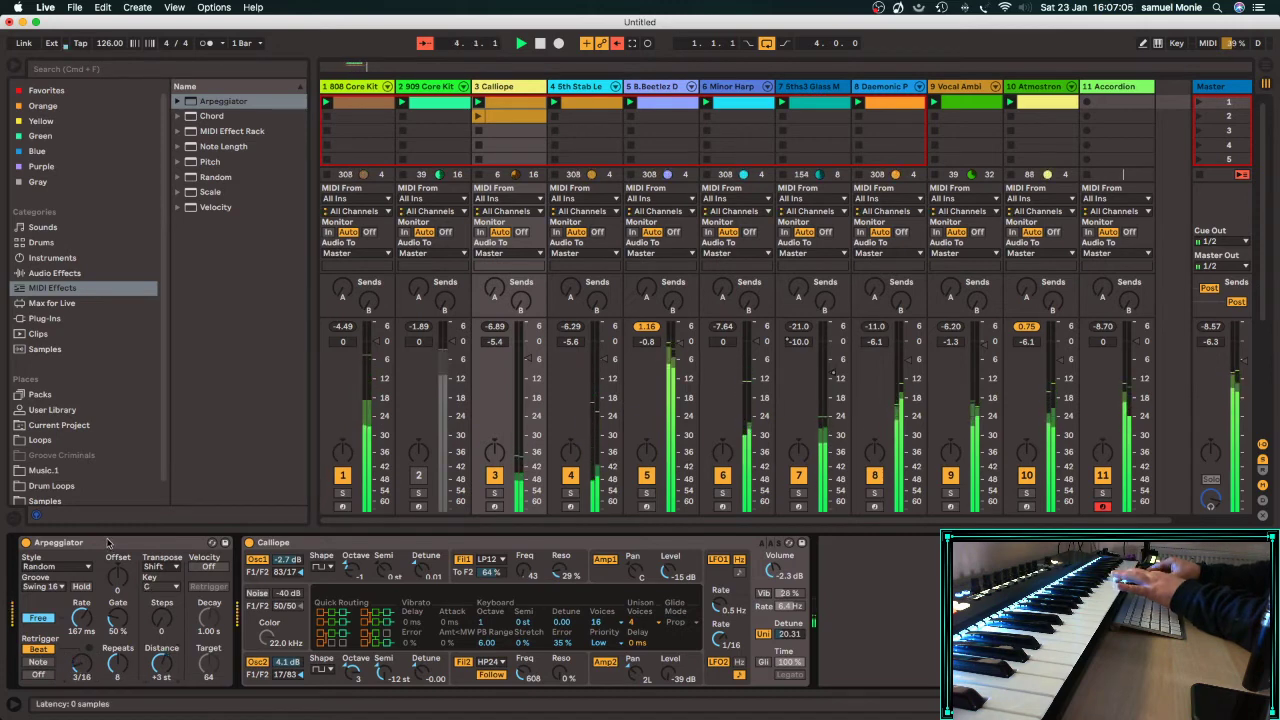
Bypass the Arpeggiator and try Analog's Fifths Sweep and IDM Pluck presets on track 3 in place of Calliope.
{"action": "left_click", "coordinate": [45, 543]}
{"action": "left_click", "coordinate": [26, 542]}
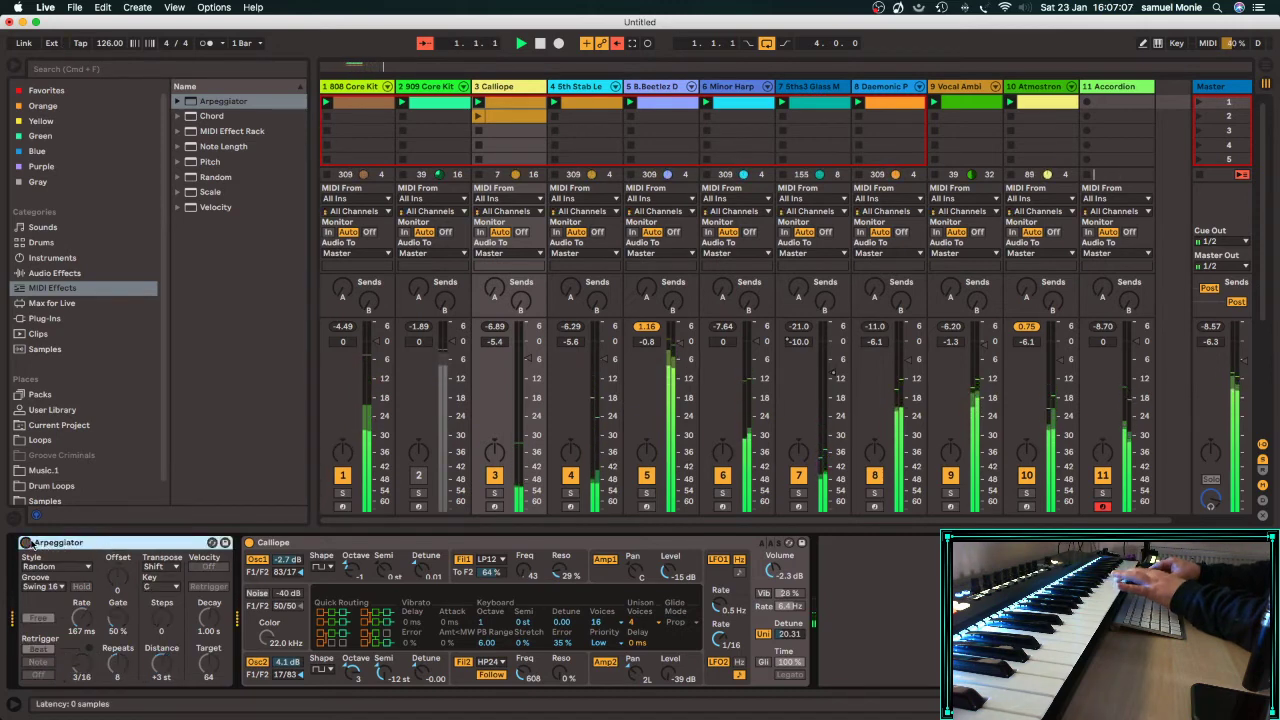
{"action": "left_click", "coordinate": [42, 274]}
{"action": "left_click", "coordinate": [60, 258]}
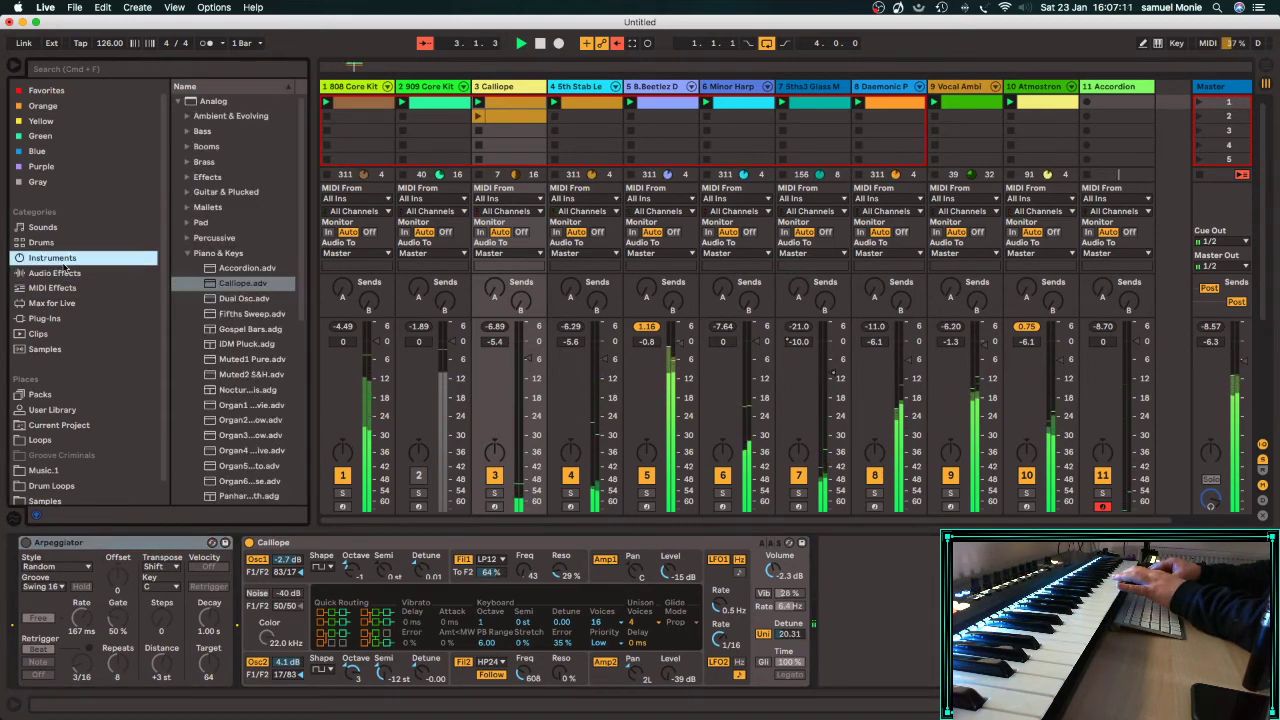
{"action": "double_click", "coordinate": [221, 312]}
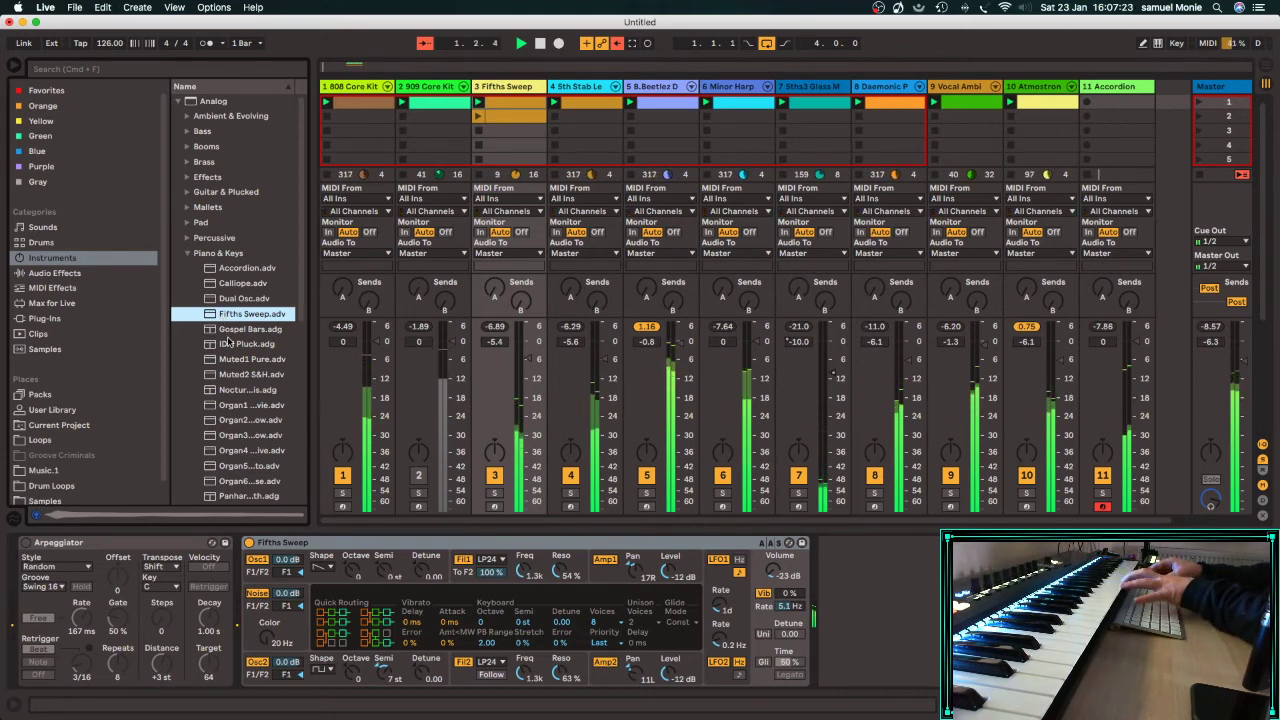
{"action": "left_click", "coordinate": [228, 343]}
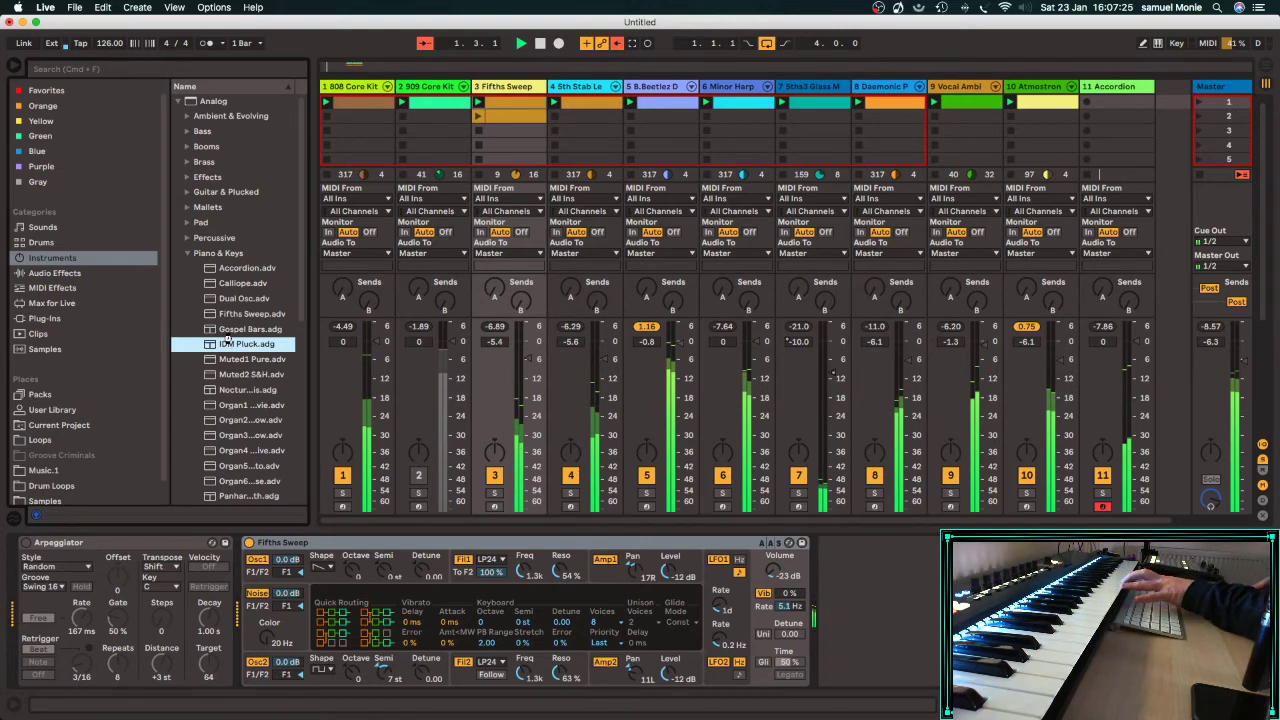
{"action": "double_click", "coordinate": [228, 343]}
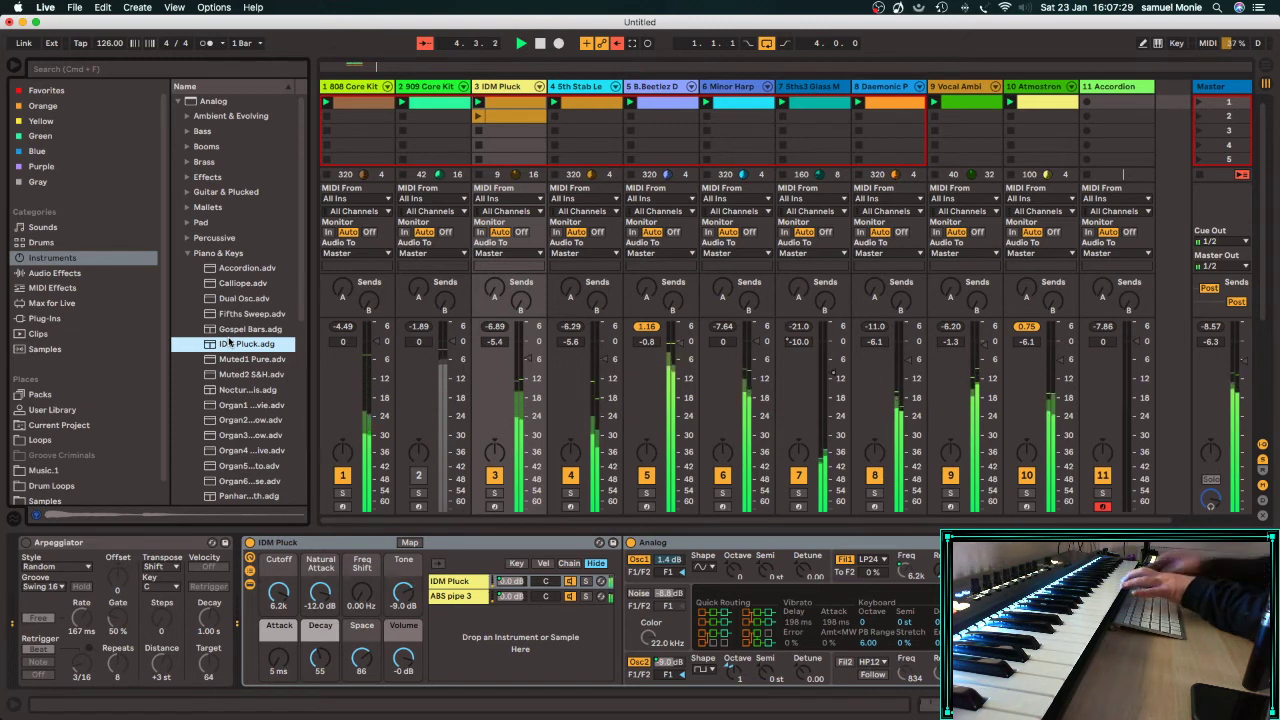
Reactivate the Arpeggiator with a free rate of 51.8 ms, 45% gate and 3 repeats, and set IDM Pluck's Cutoff to 12.5k.
{"action": "left_click", "coordinate": [26, 542]}
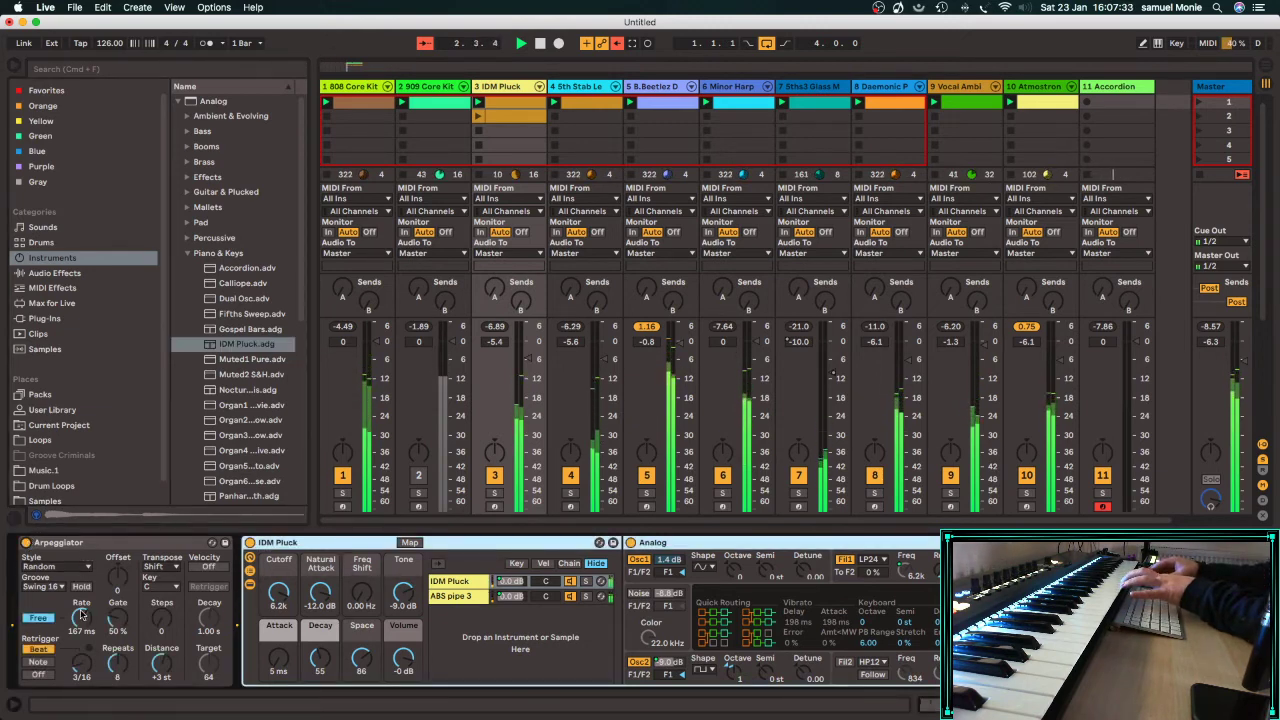
{"action": "left_click_drag", "start_coordinate": [82, 663], "coordinate": [82, 648]}
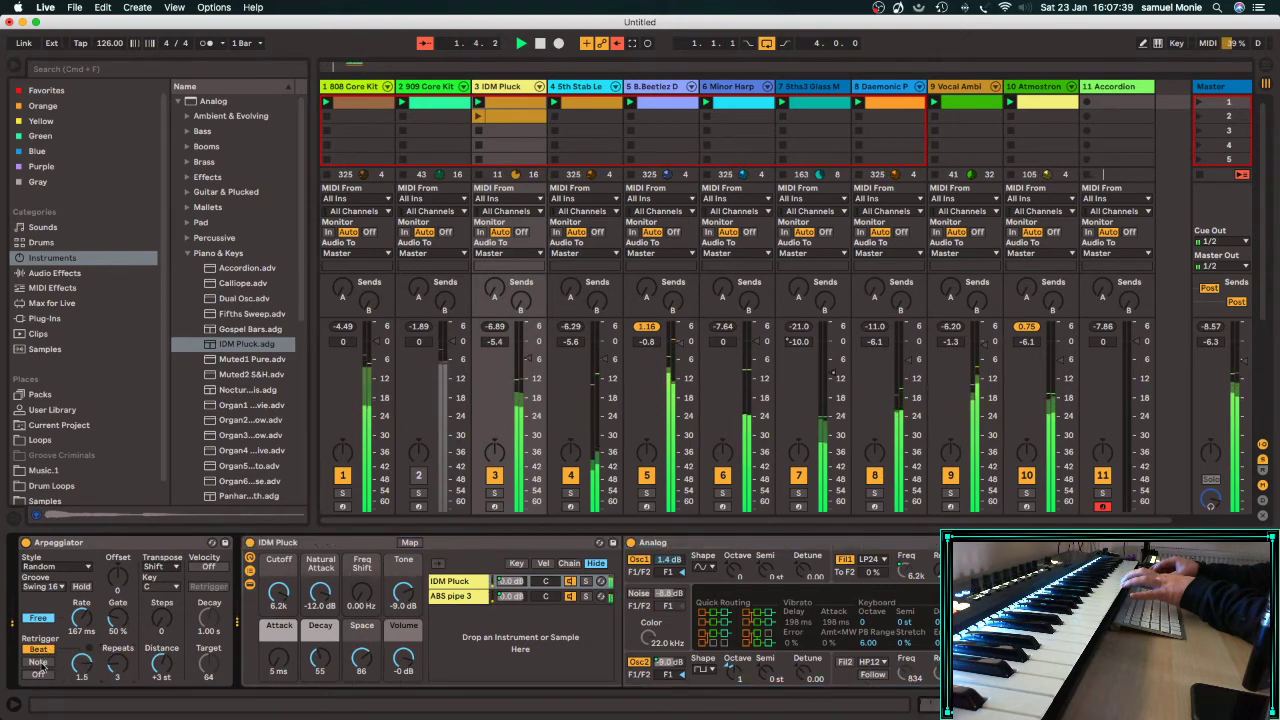
{"action": "left_click_drag", "start_coordinate": [78, 667], "coordinate": [78, 678]}
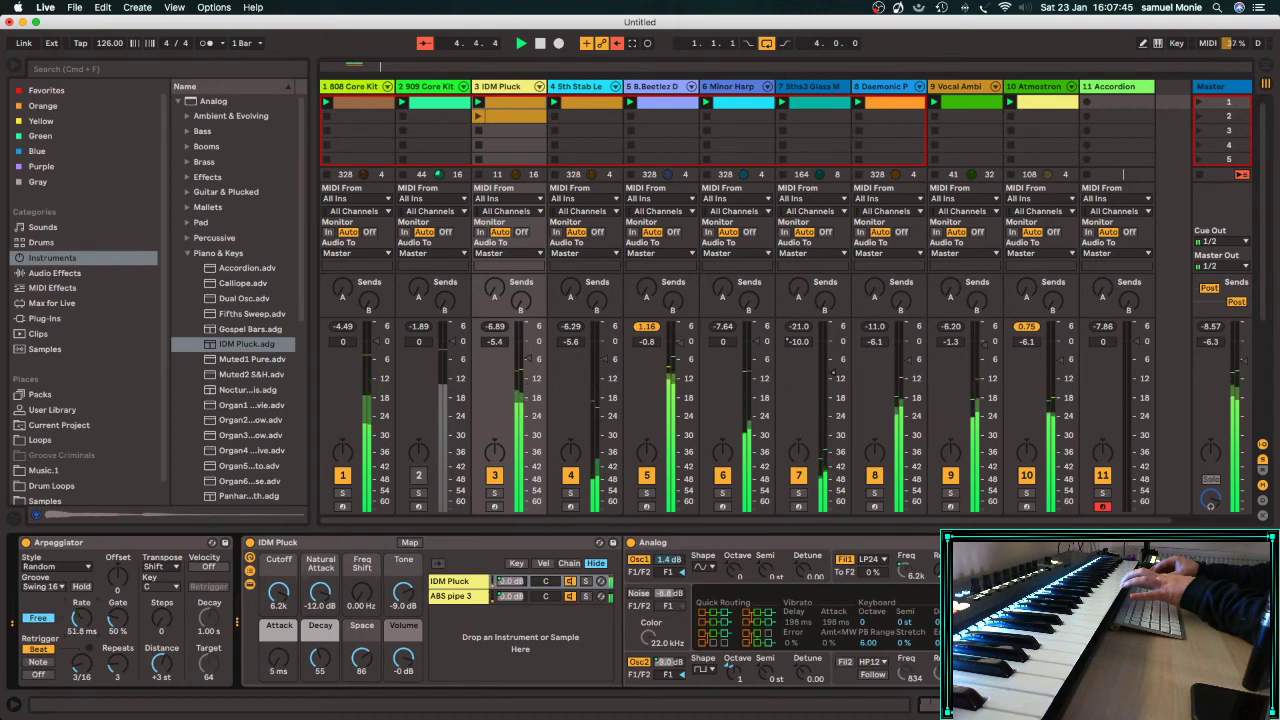
{"action": "left_click", "coordinate": [44, 619]}
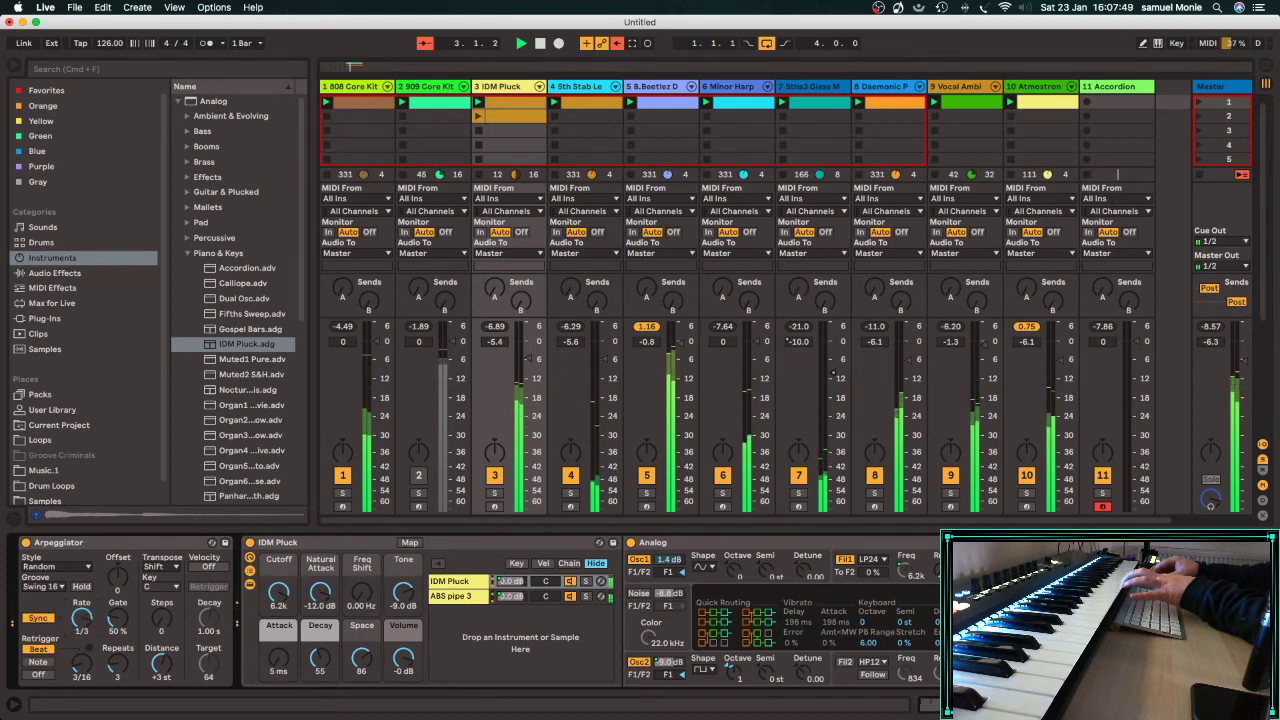
{"action": "left_click_drag", "start_coordinate": [81, 619], "coordinate": [81, 655]}
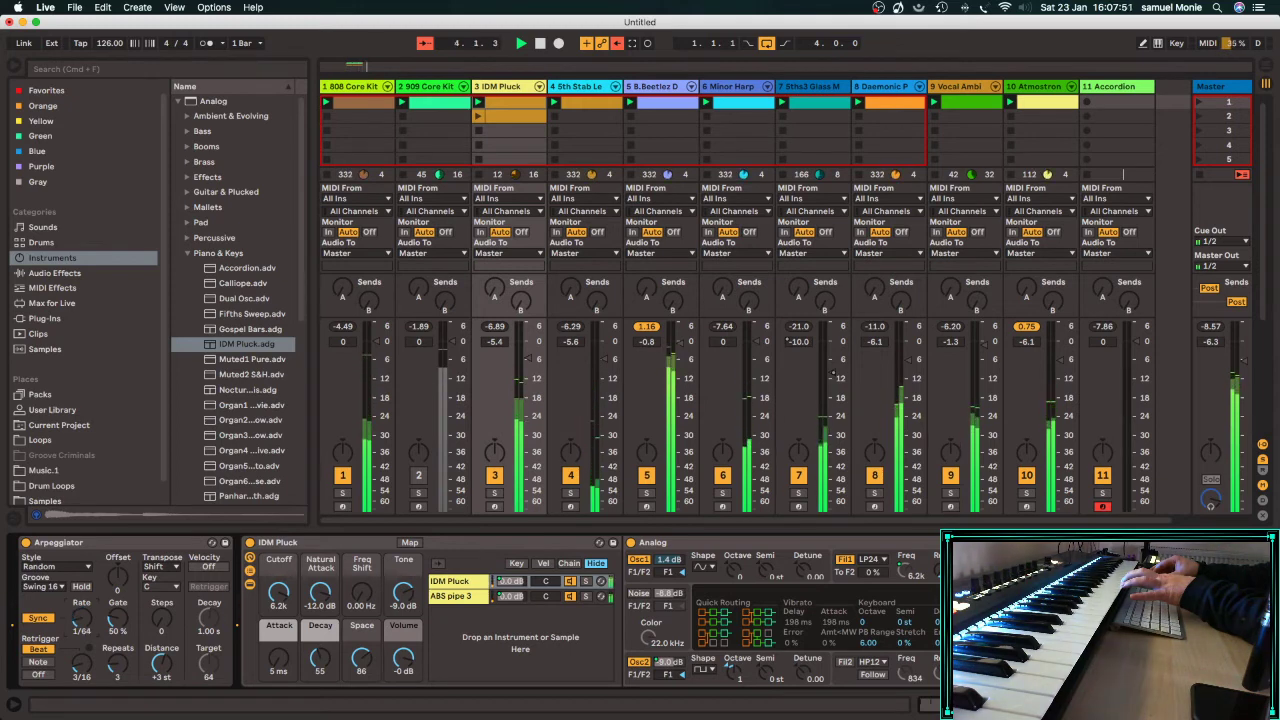
{"action": "left_click", "coordinate": [49, 619]}
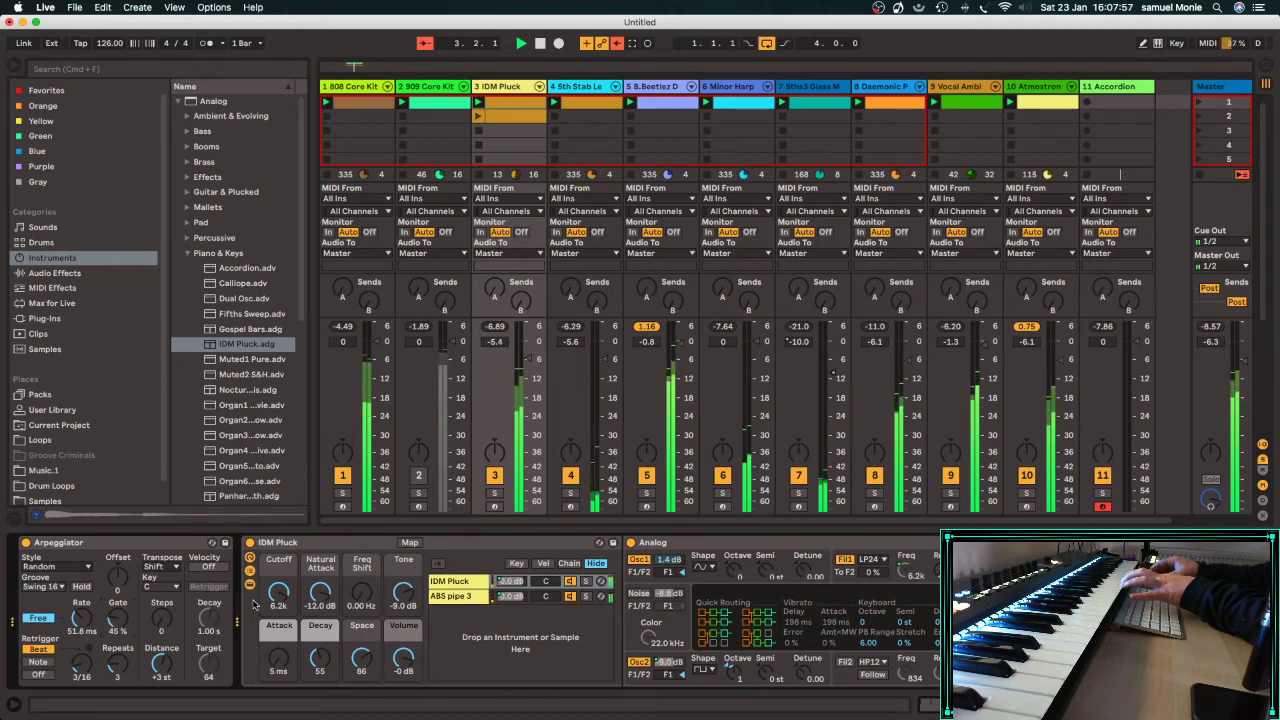
{"action": "mouse_move", "coordinate": [278, 594]}
{"action": "left_mouse_down"}
{"action": "mouse_move", "coordinate": [278, 660]}
{"action": "mouse_move", "coordinate": [278, 582]}
{"action": "left_mouse_up"}
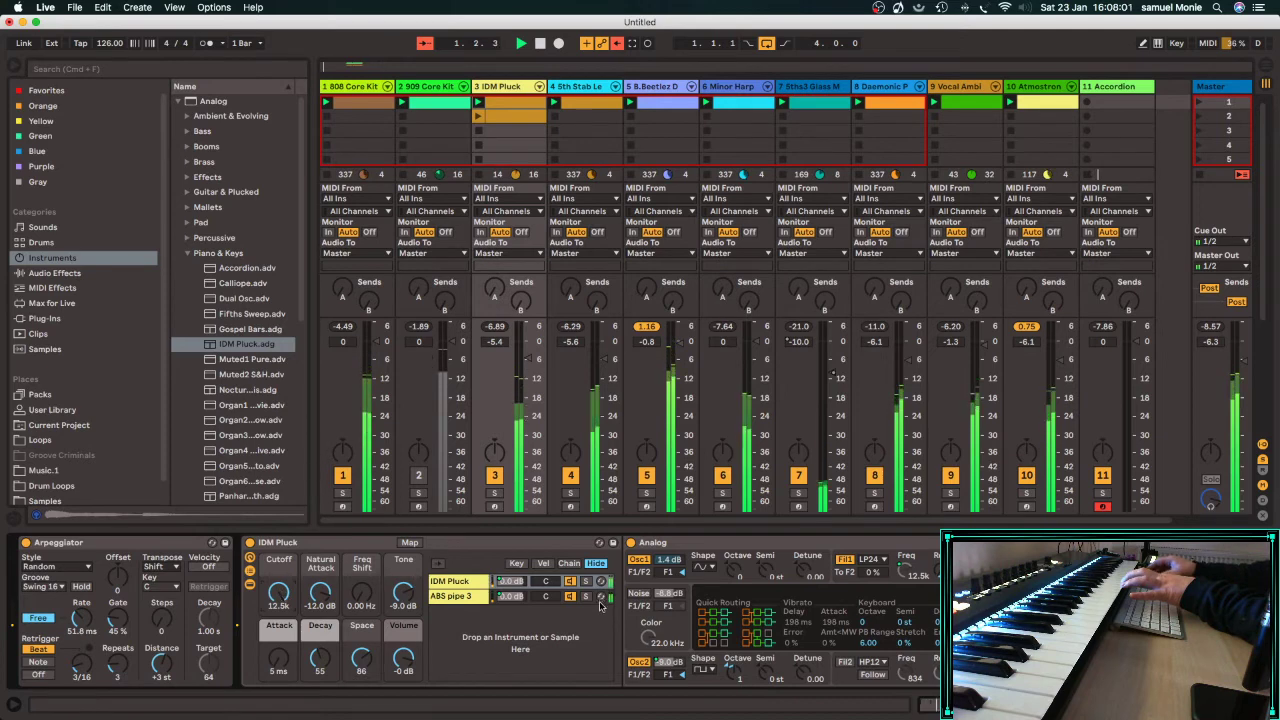
{"action": "scroll", "coordinate": [618, 607], "scroll_direction": "right", "scroll_amount": 2}
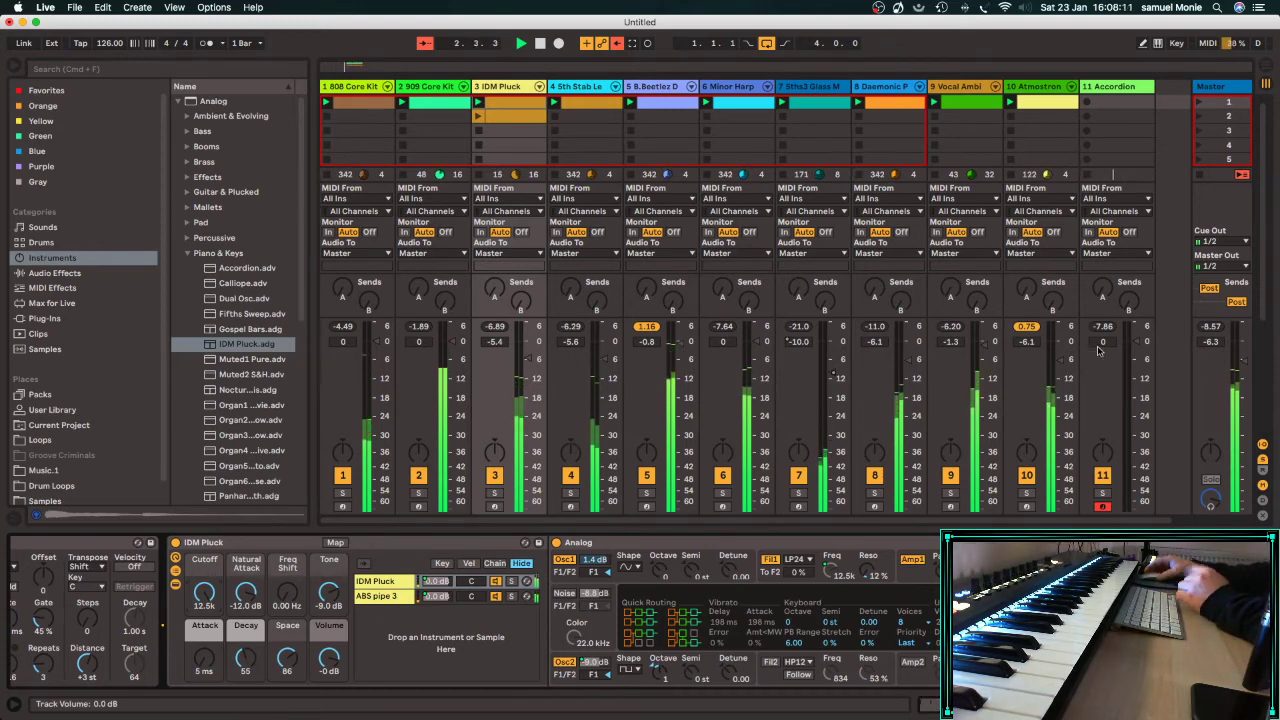
Create an empty MIDI clip in the Accordion track's first slot and show that track's Analog device.
{"action": "double_click", "coordinate": [1041, 104]}
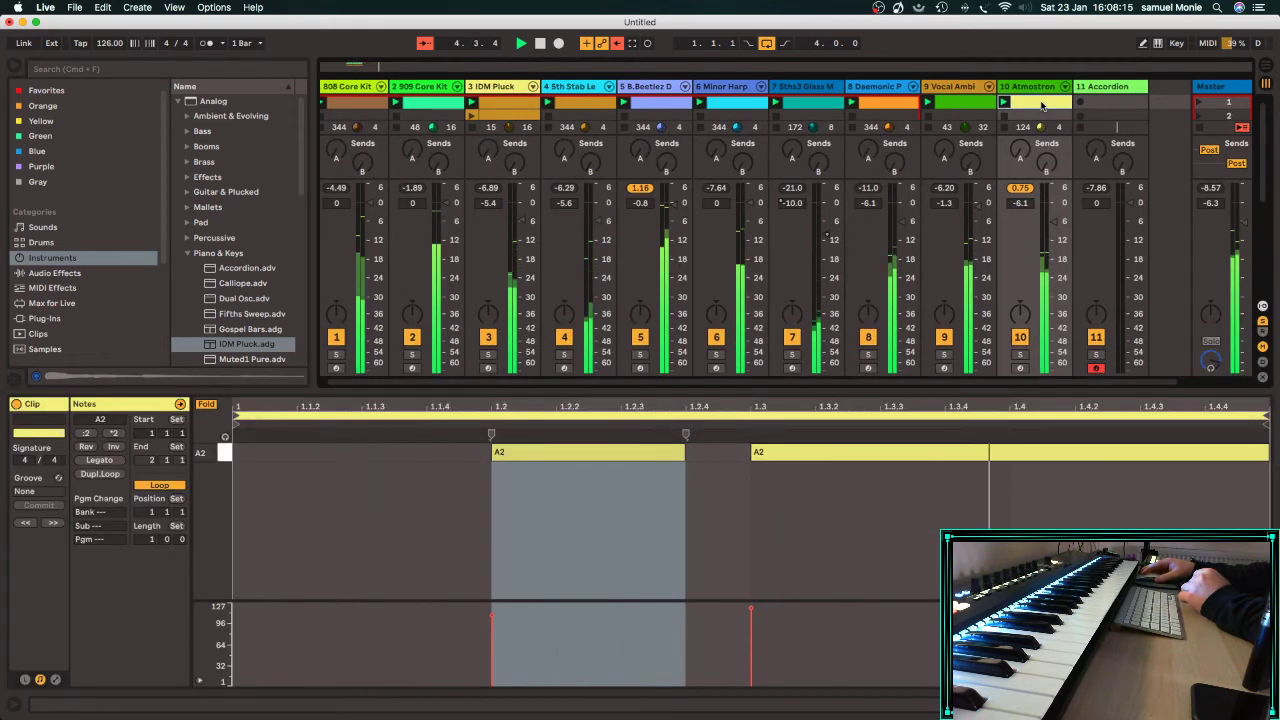
{"action": "left_click", "coordinate": [1103, 96]}
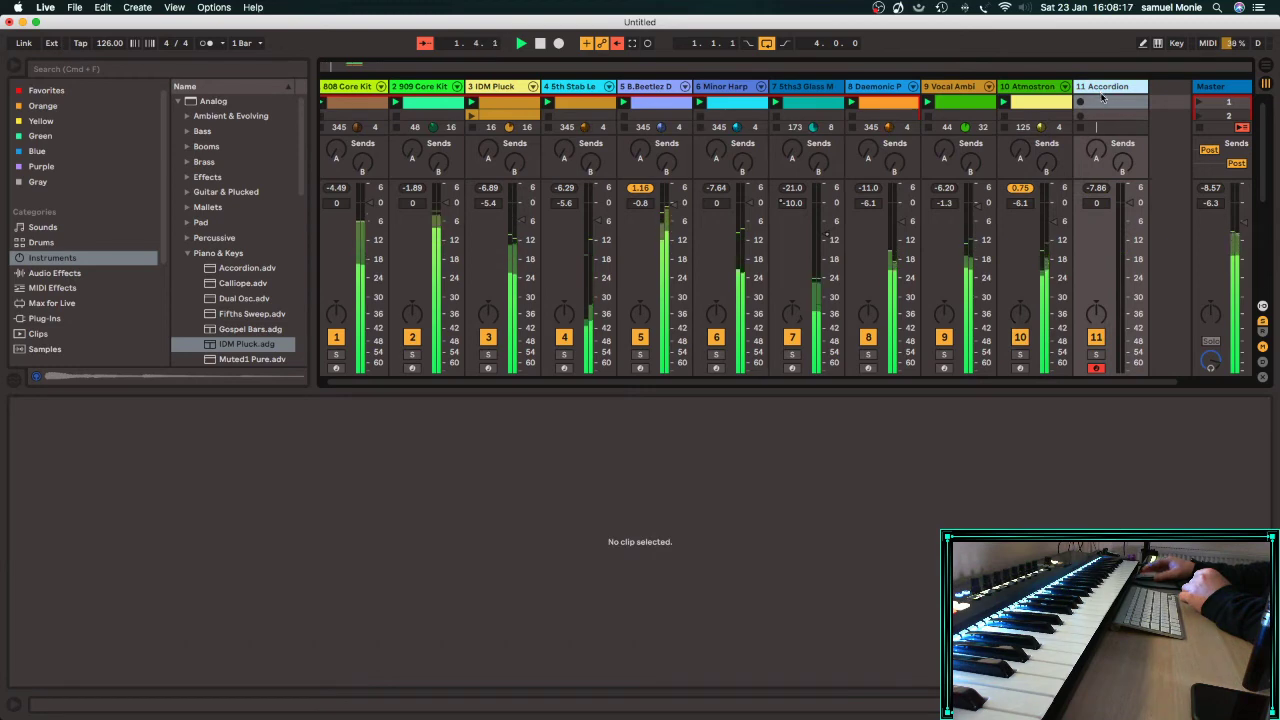
{"action": "double_click", "coordinate": [1103, 101]}
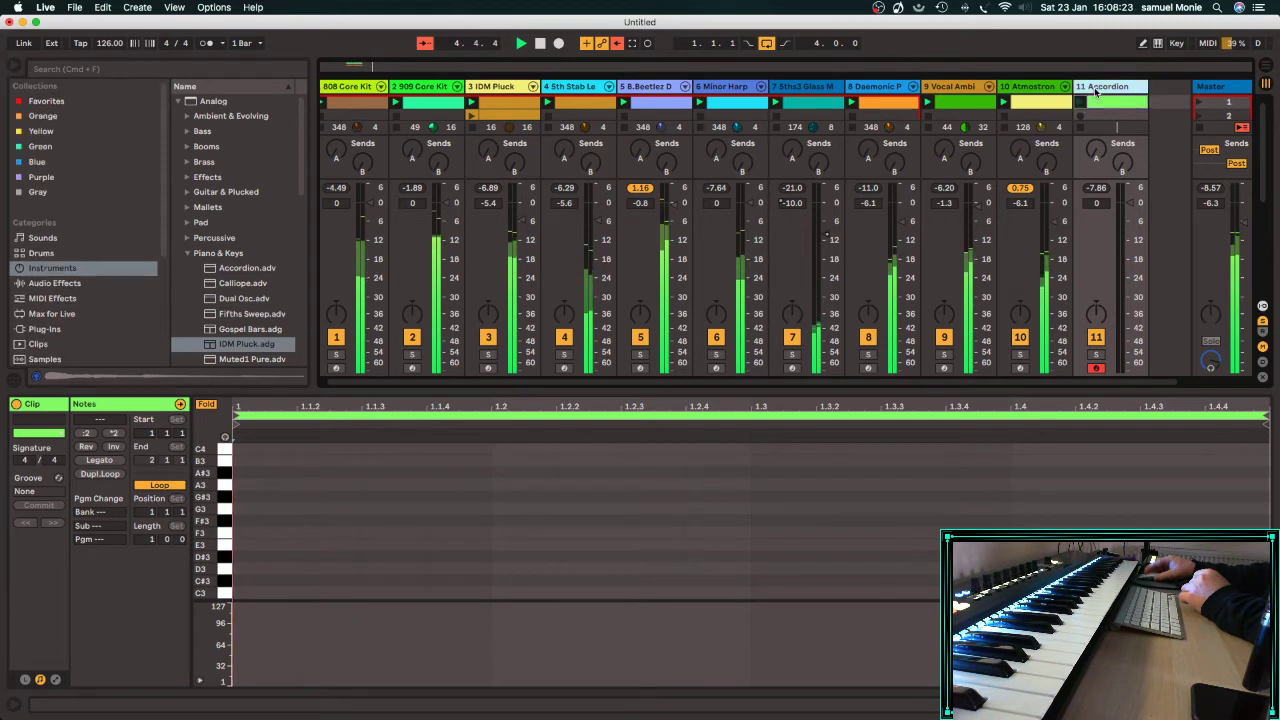
{"action": "double_click", "coordinate": [1093, 89]}
{"action": "left_click", "coordinate": [1017, 89]}
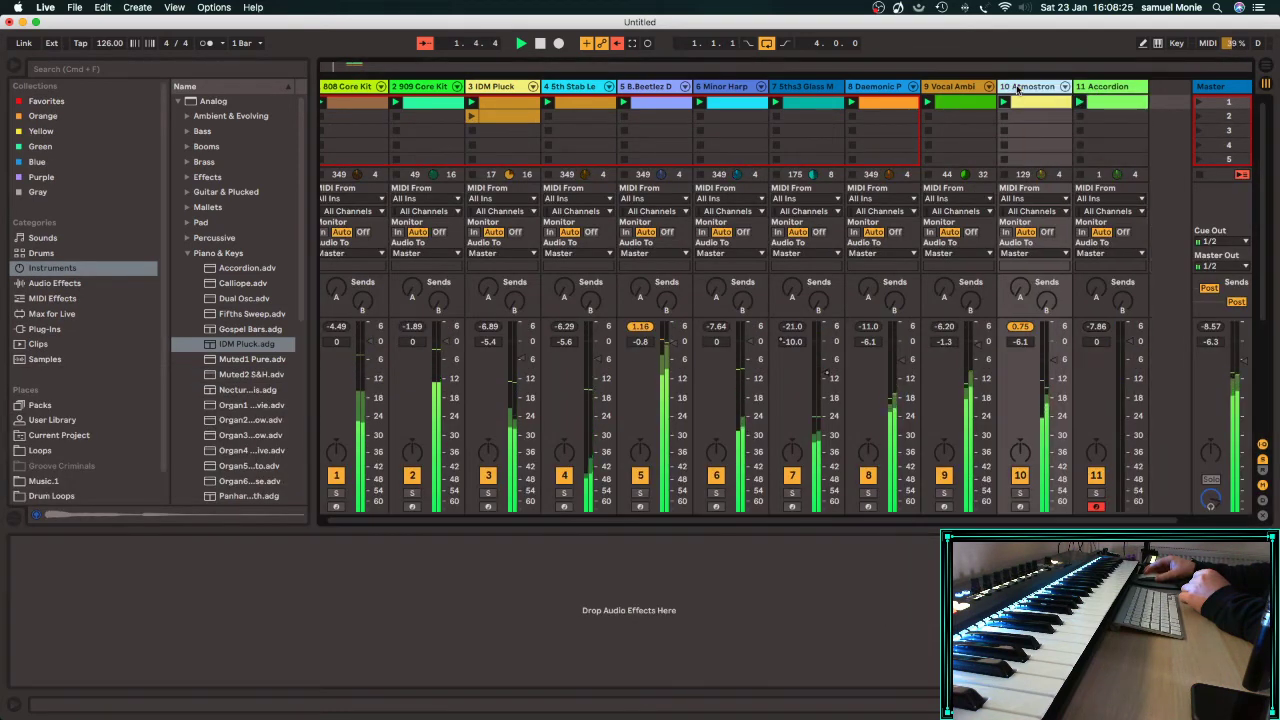
{"action": "left_click", "coordinate": [1097, 89]}
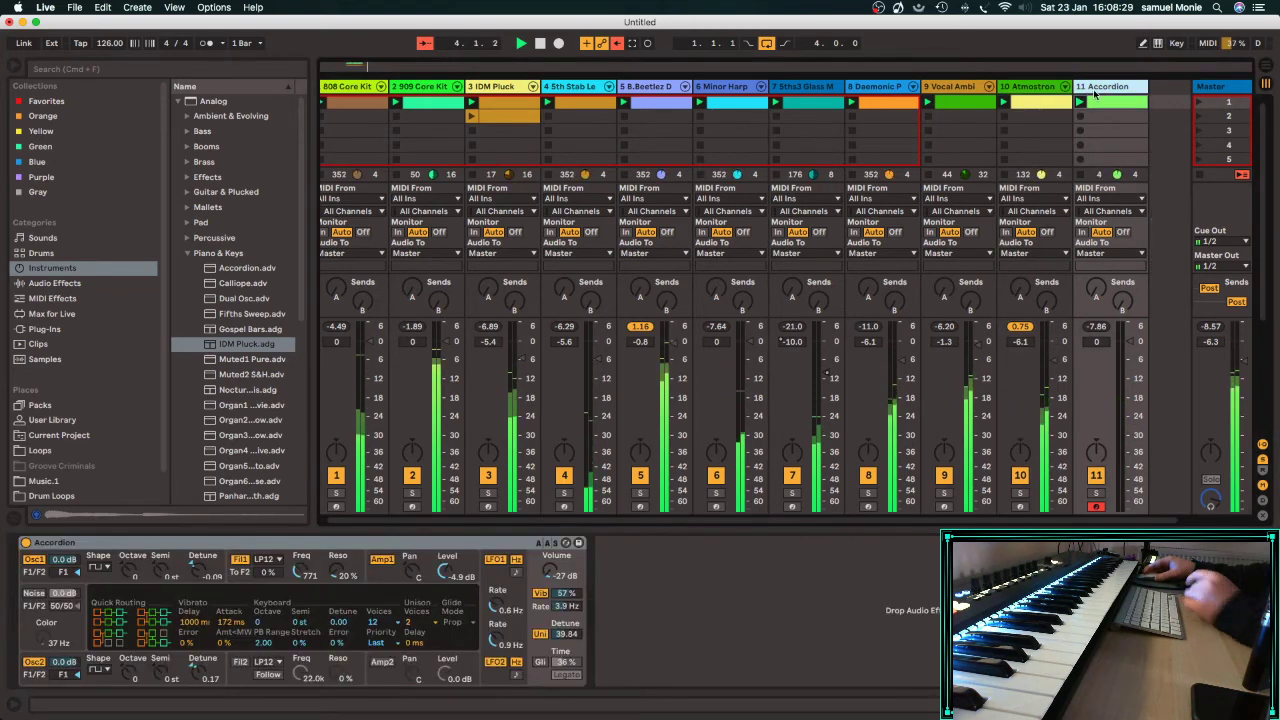
Undo the empty Accordion clip and the preset and Arpeggiator changes on track 3, back to the Wanderlust Kit.
{"action": "key", "text": "super+z"}
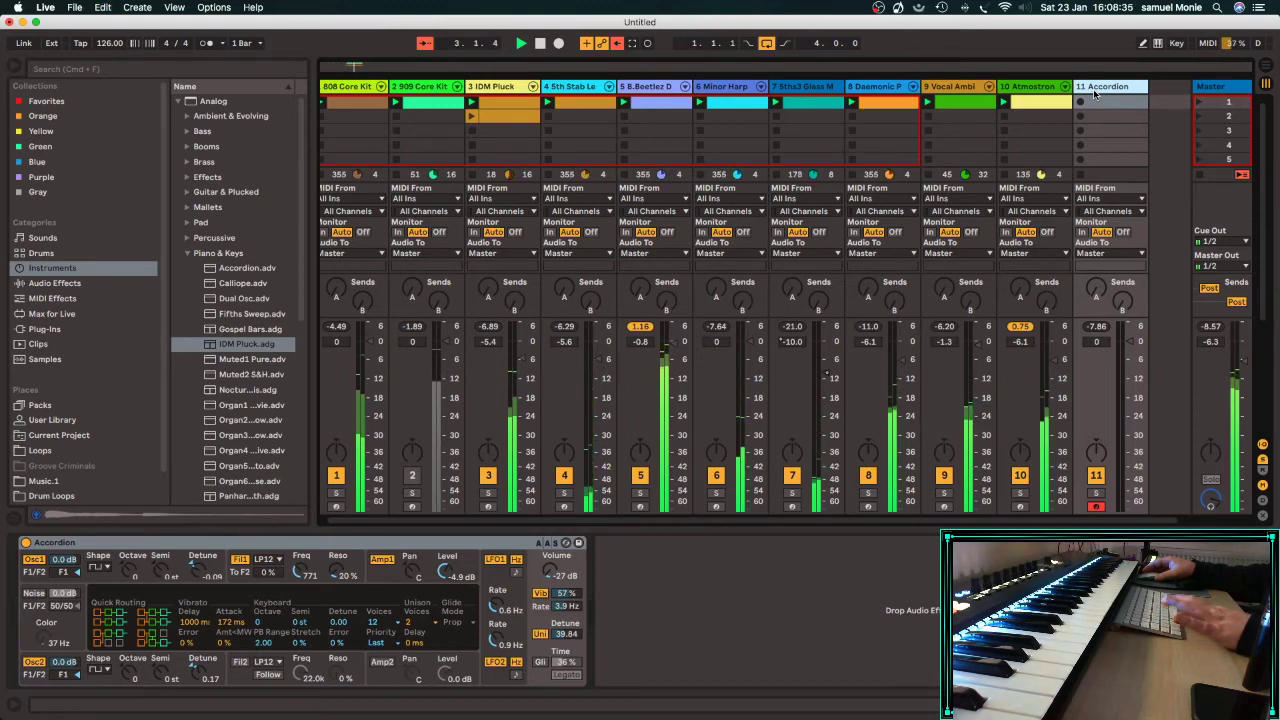
{"action": "key", "text": "super+z"}
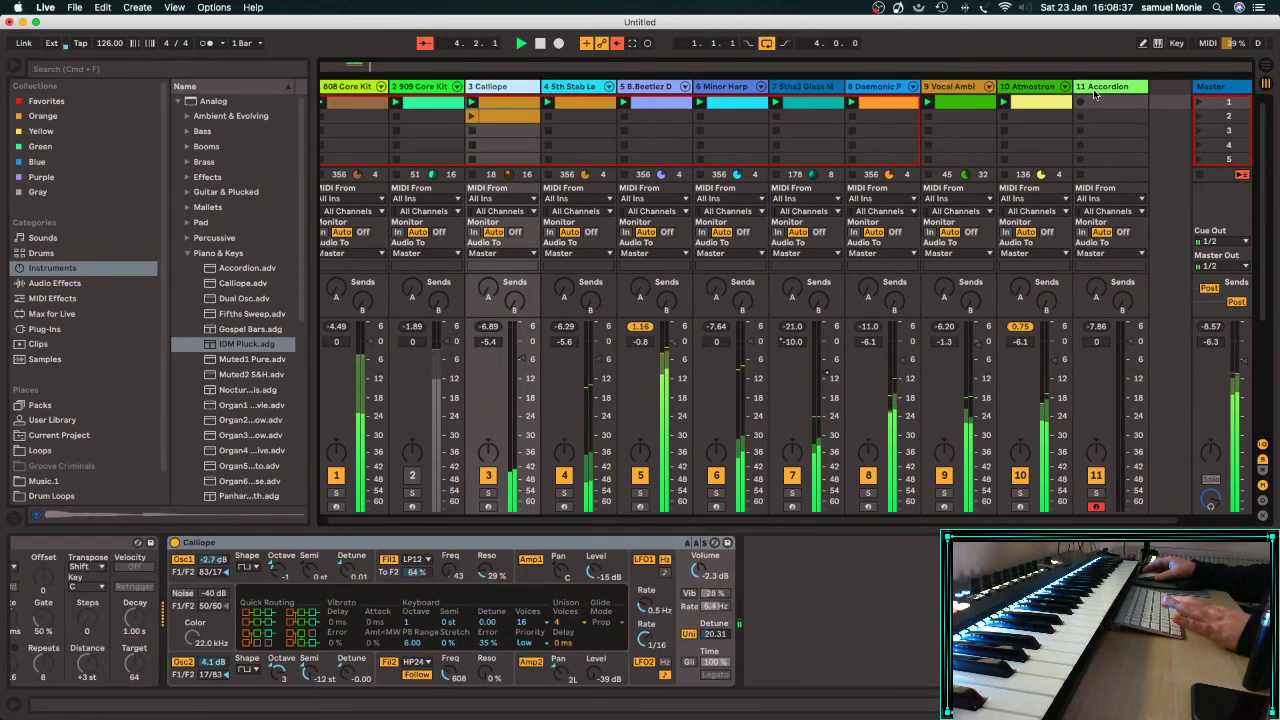
{"action": "key", "text": "super+z"}
{"action": "key", "text": "super+z"}
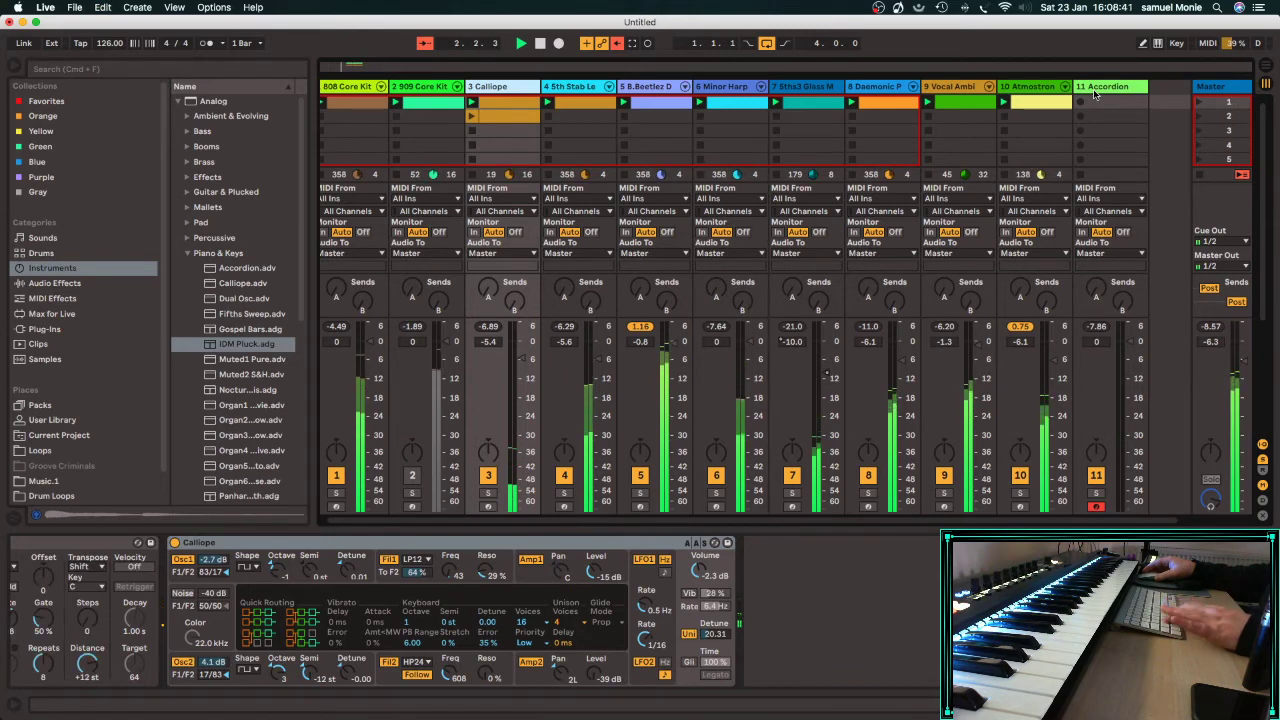
{"action": "key", "text": "super+z"}
{"action": "key", "text": "super+z"}
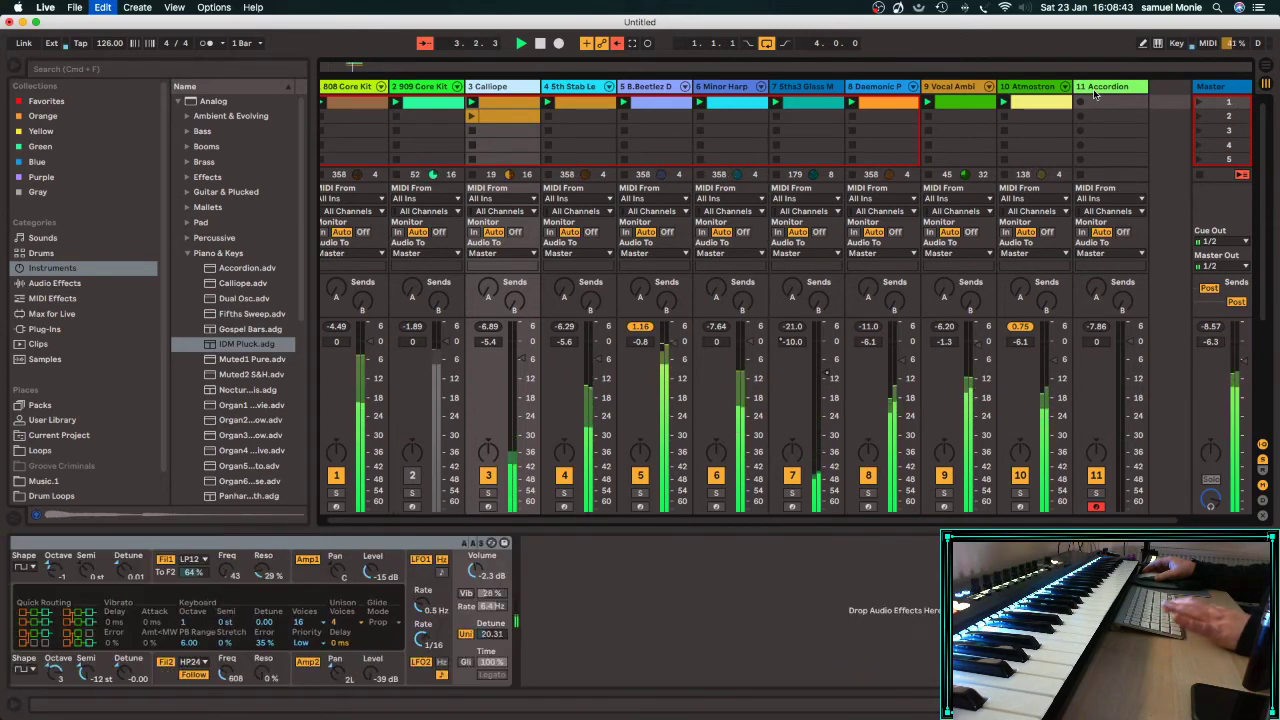
{"action": "key", "text": "super+z"}
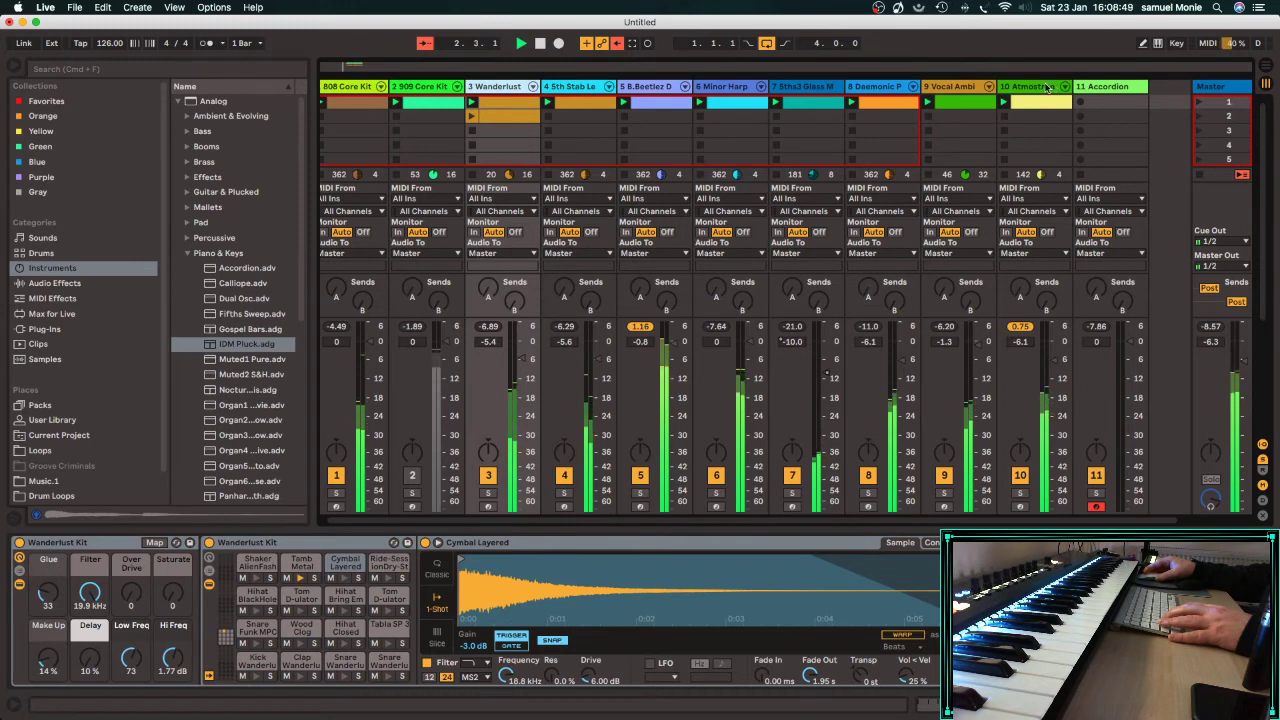
Review the Atmostronic Pad clip's notes, audition its track in solo, and show the Accordion track's device.
{"action": "left_click", "coordinate": [1046, 87]}
{"action": "left_click", "coordinate": [1042, 102]}
{"action": "double_click", "coordinate": [1040, 103]}
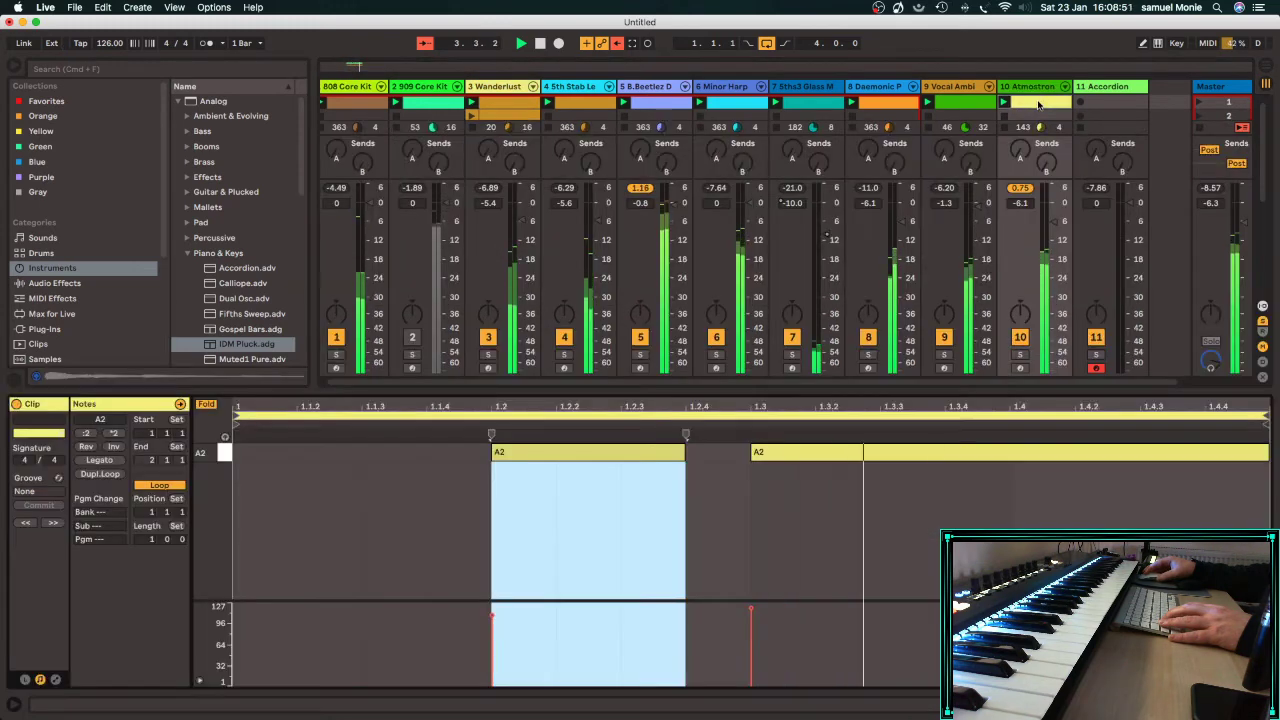
{"action": "left_click", "coordinate": [1020, 354]}
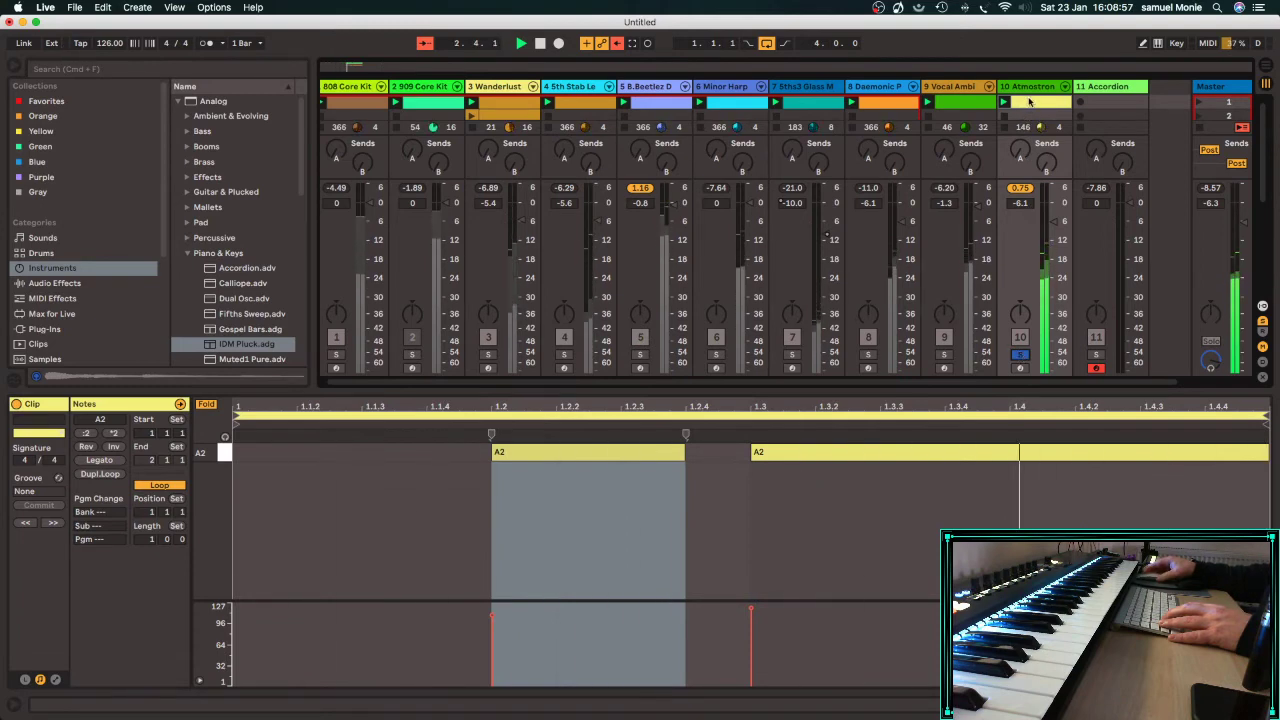
{"action": "scroll", "coordinate": [1033, 105], "scroll_direction": "down", "scroll_amount": 2}
{"action": "left_click", "coordinate": [1020, 354]}
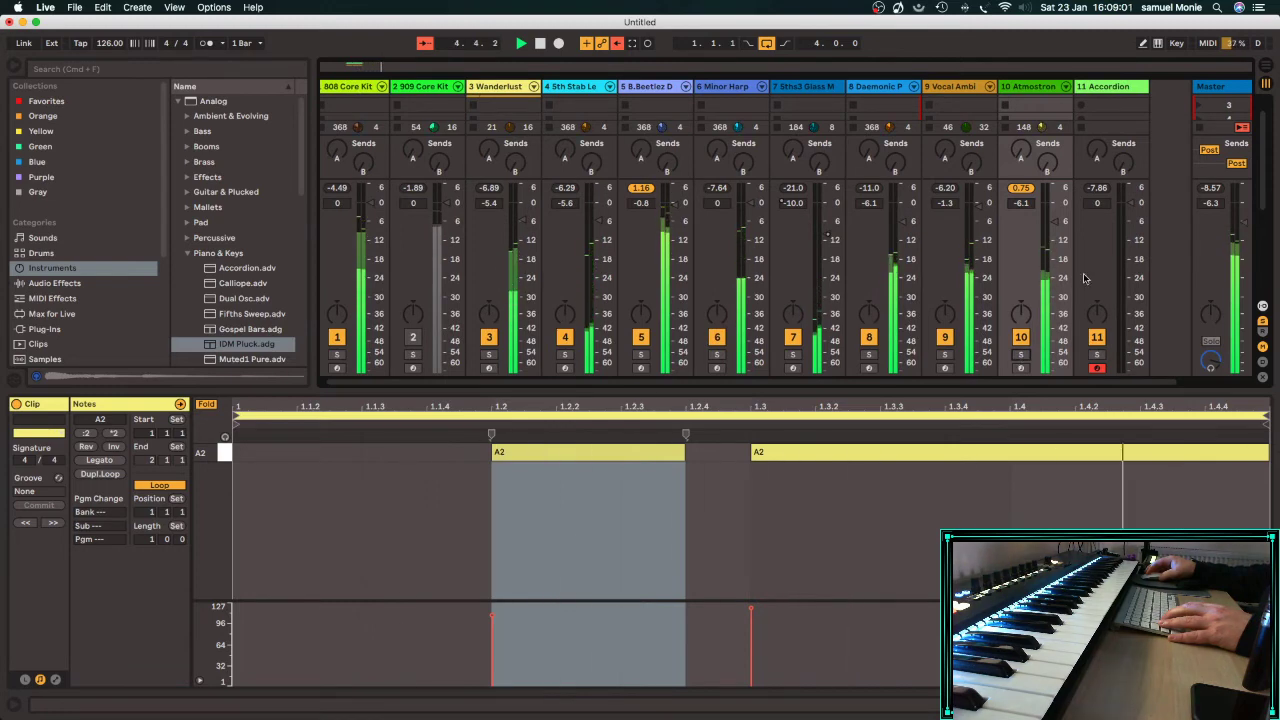
{"action": "double_click", "coordinate": [1108, 94]}
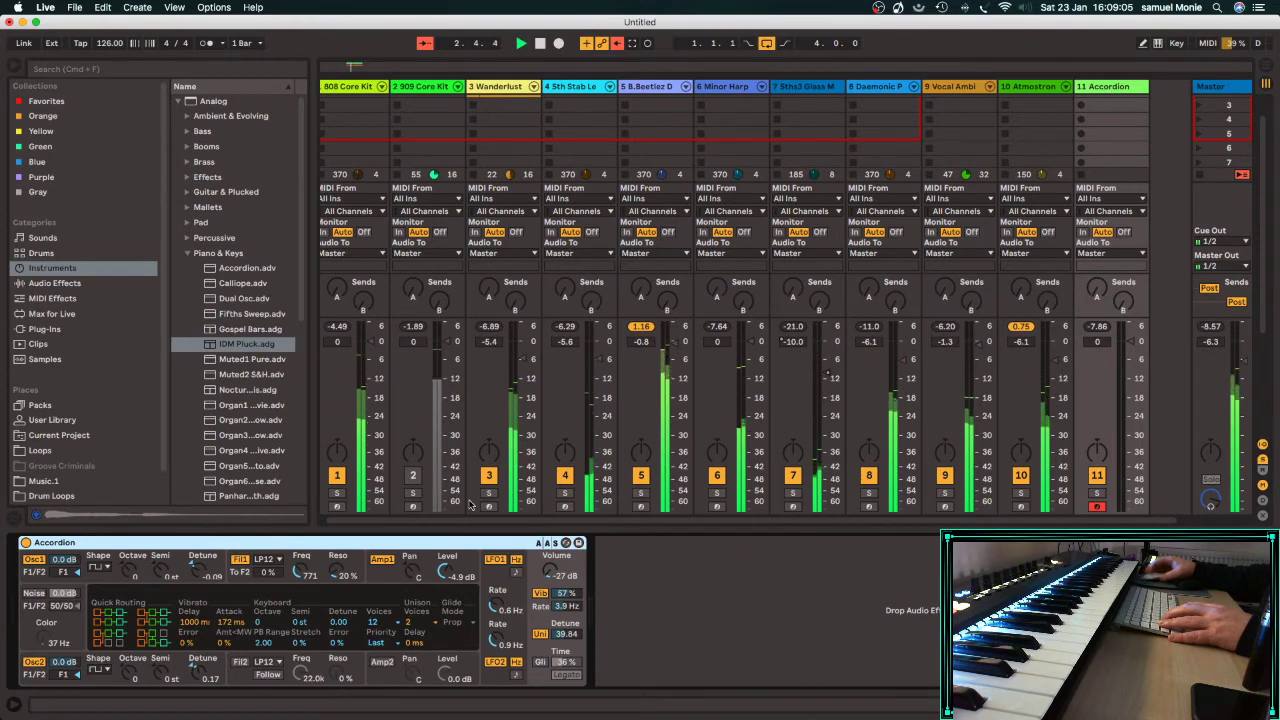
Check the Atmostronic clip's notes, solo its track, and add an EQ Eight to it.
{"action": "left_click", "coordinate": [443, 467]}
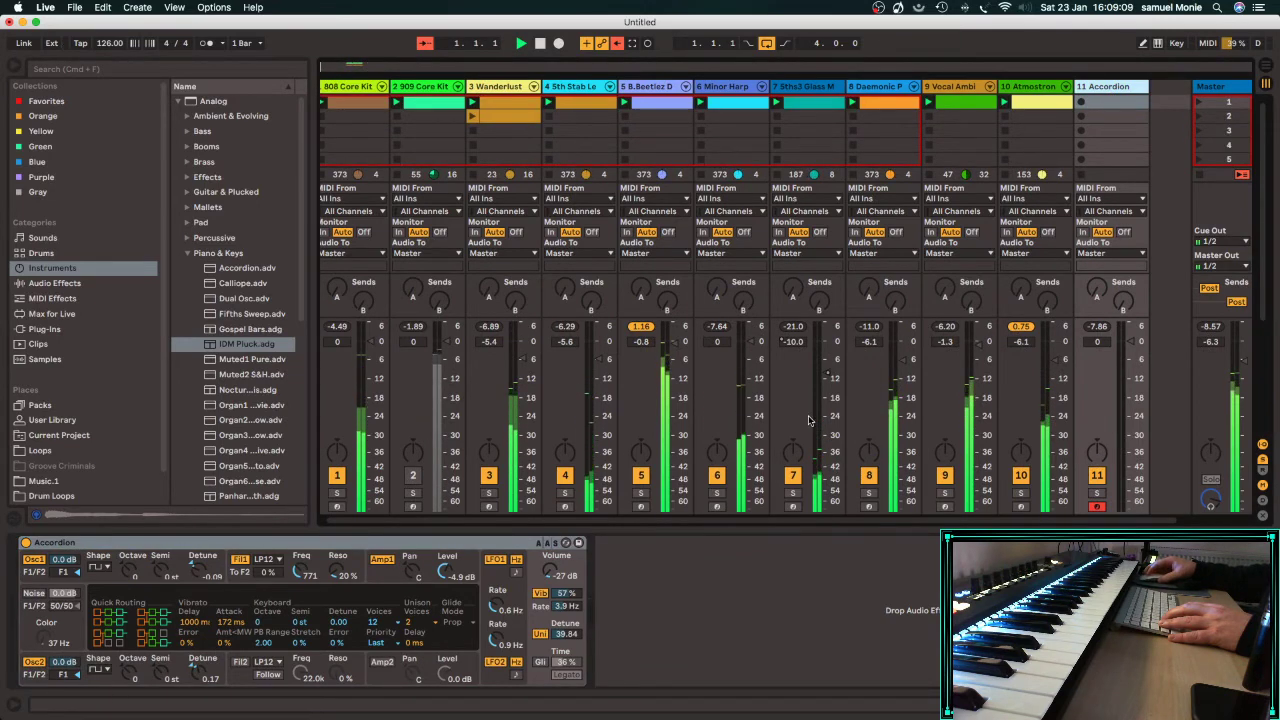
{"action": "left_click", "coordinate": [1022, 88]}
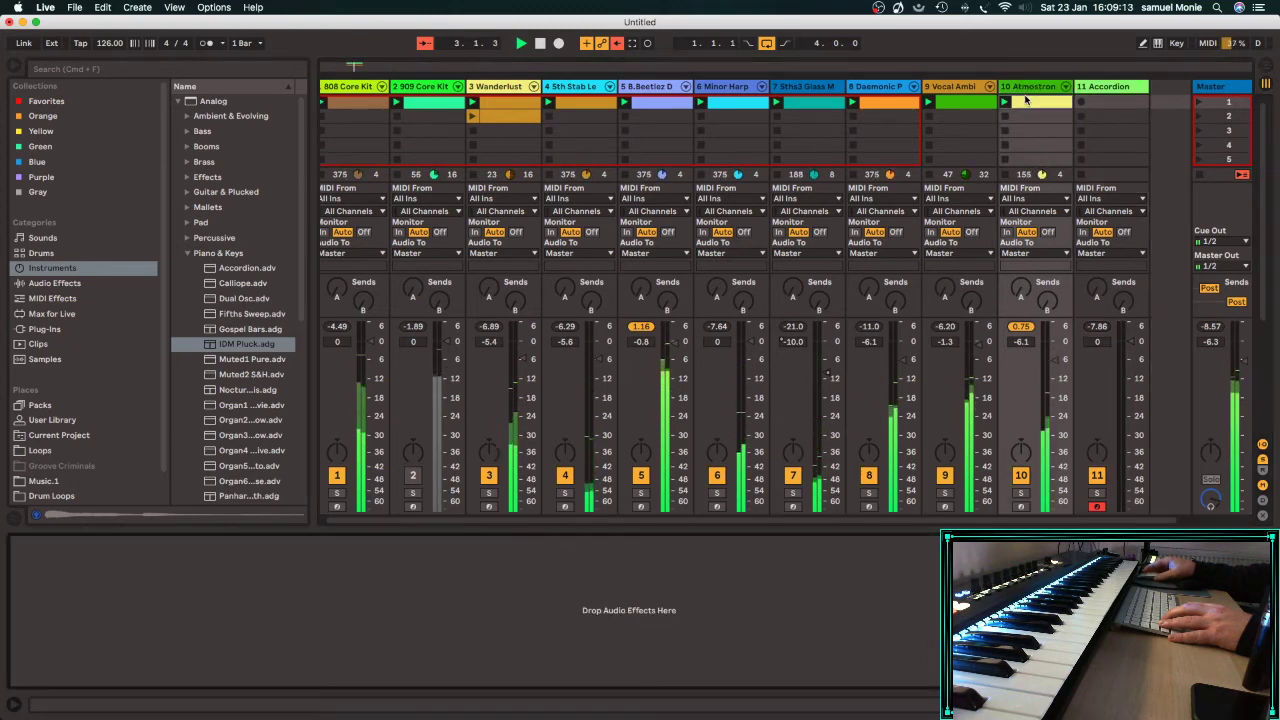
{"action": "left_click", "coordinate": [1026, 101]}
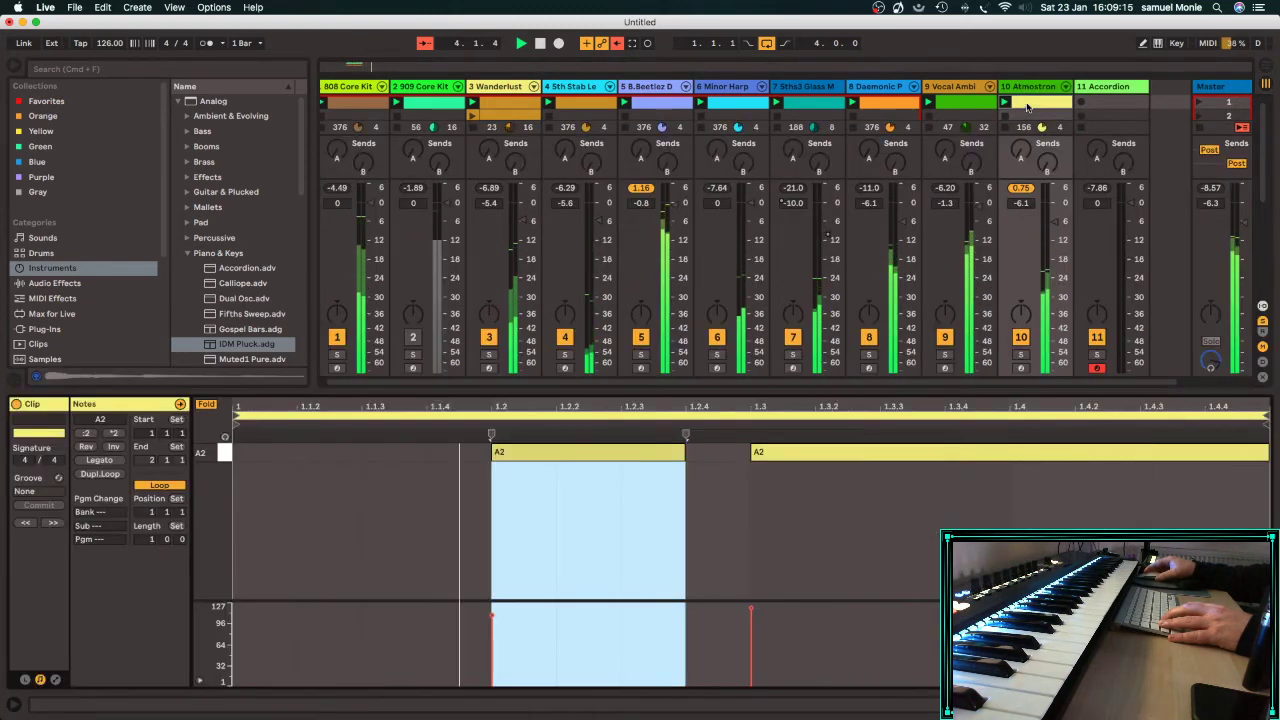
{"action": "left_click", "coordinate": [1028, 88]}
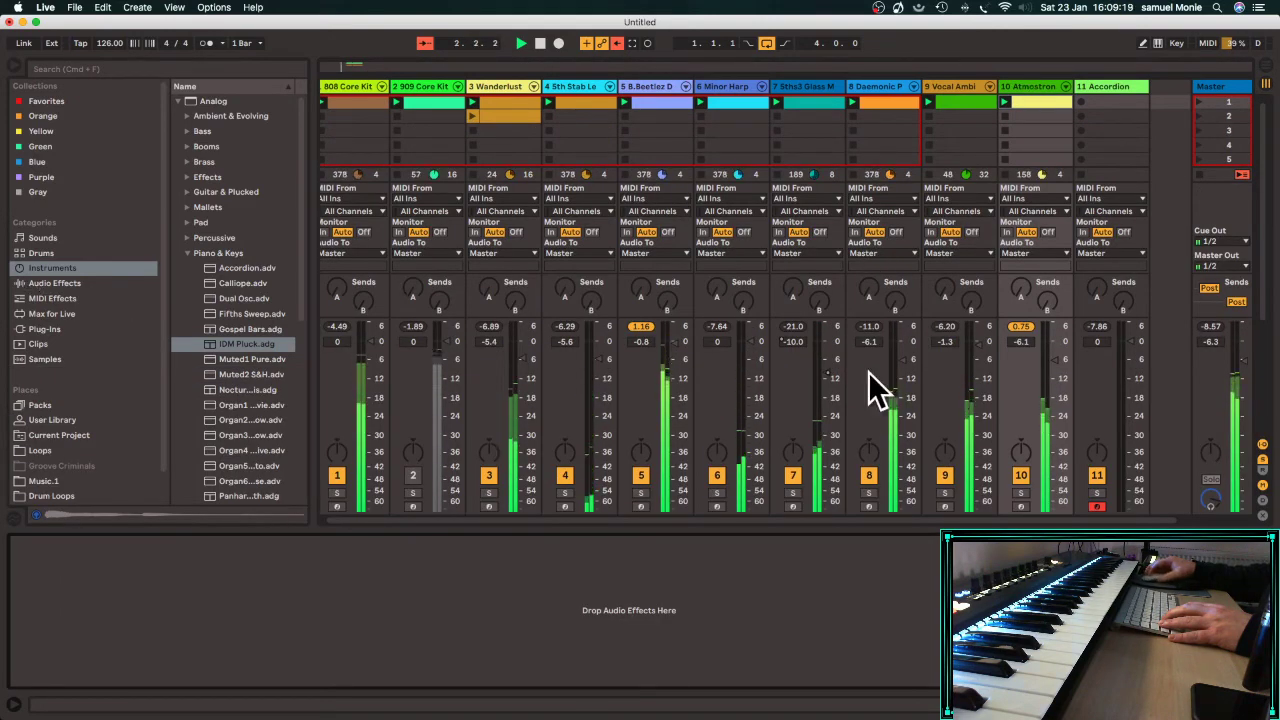
{"action": "left_click", "coordinate": [1023, 493]}
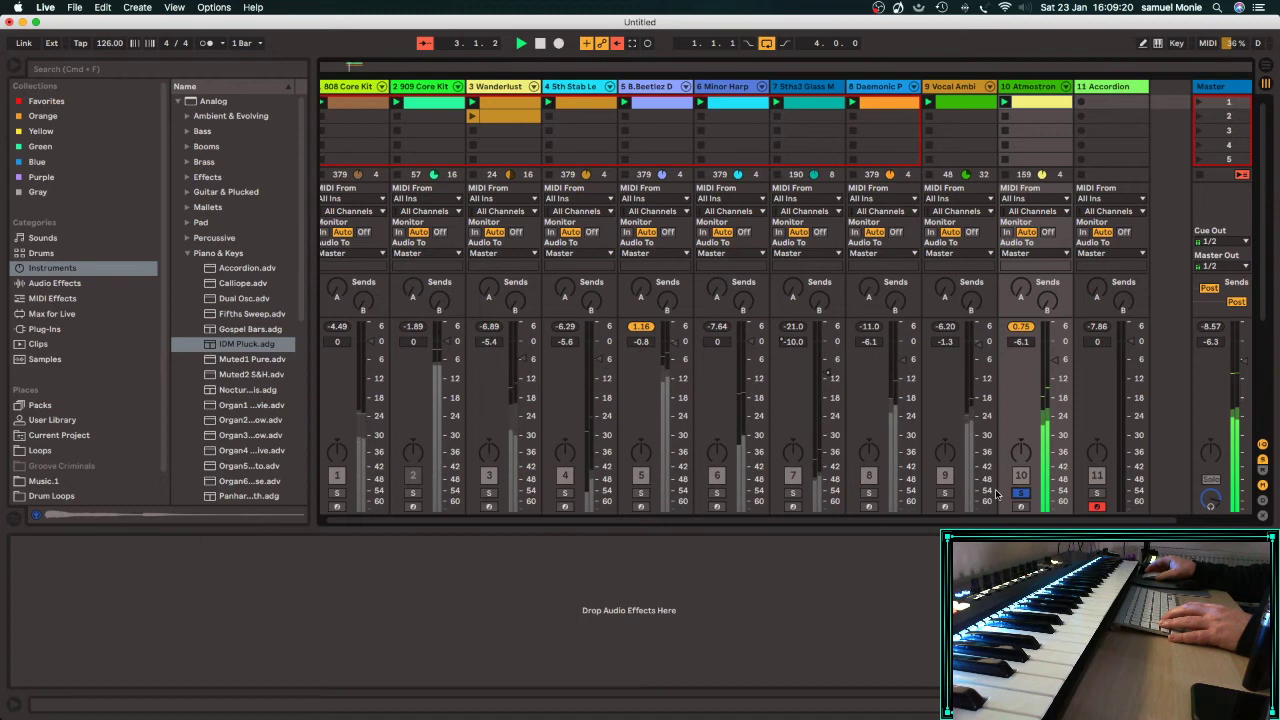
{"action": "left_click", "coordinate": [54, 283]}
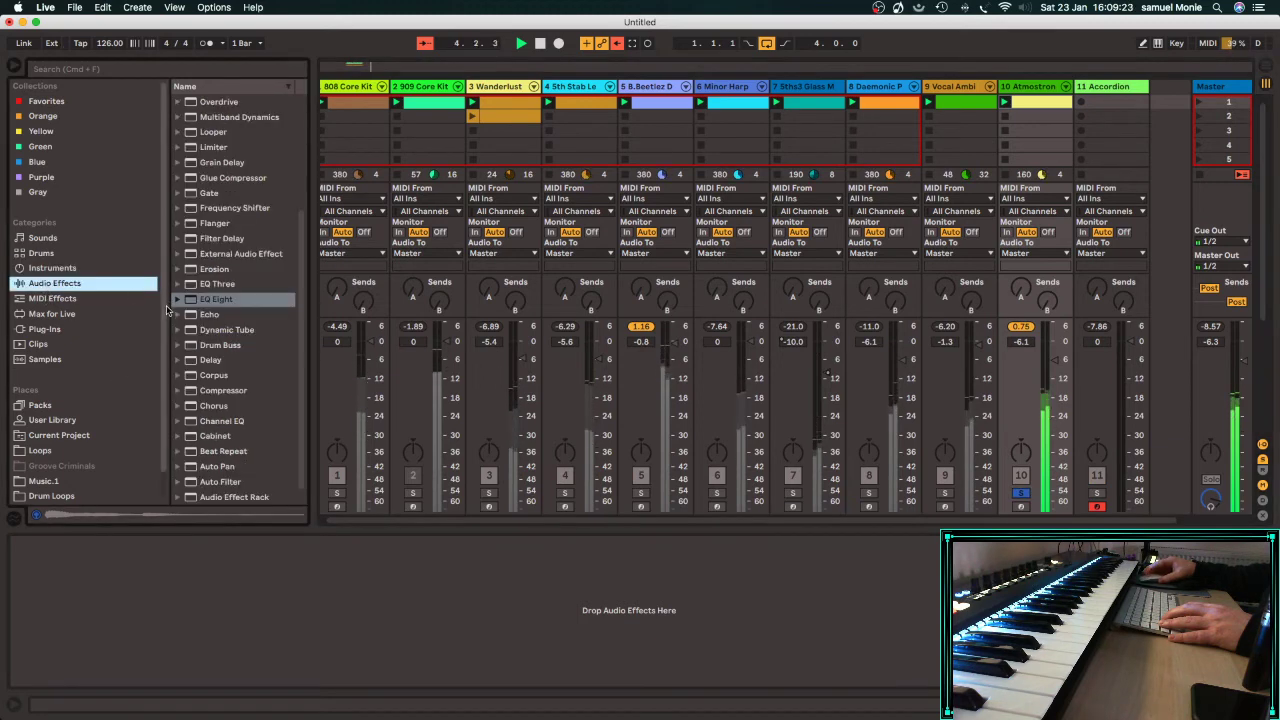
{"action": "left_click", "coordinate": [216, 299]}
{"action": "left_click_drag", "start_coordinate": [244, 540], "coordinate": [257, 580]}
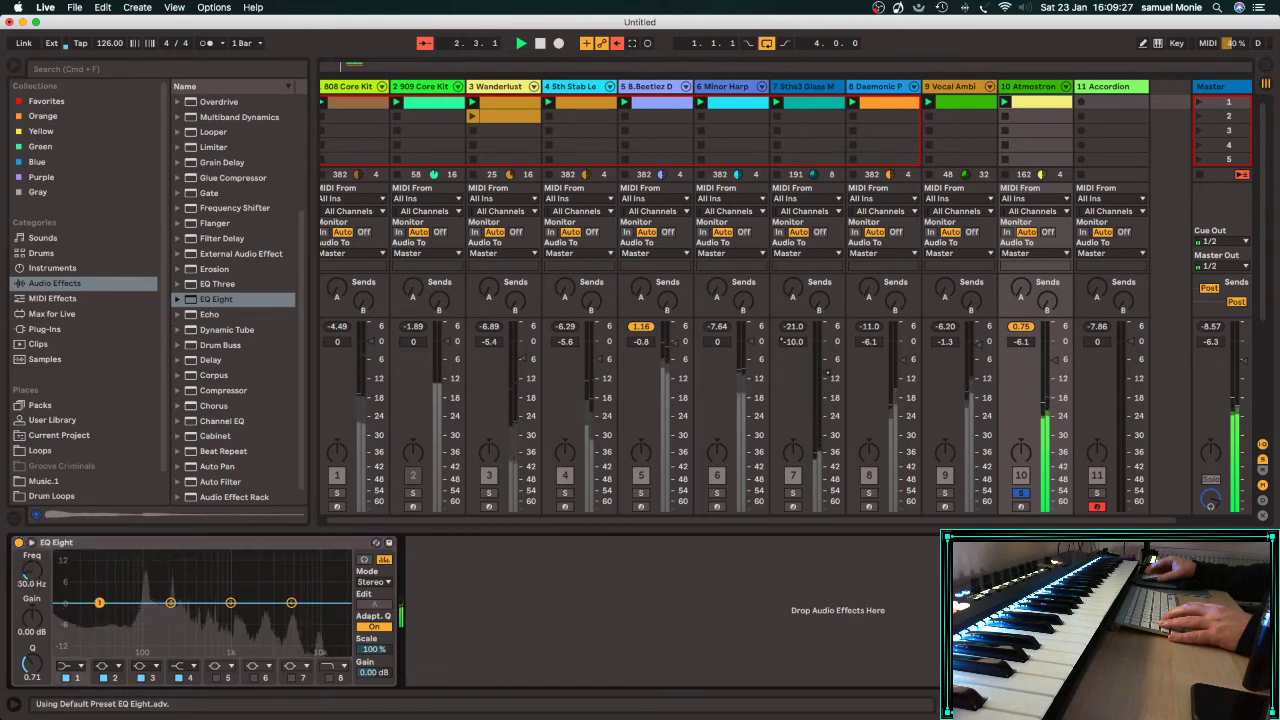
Shape the Atmostronic EQ with a -7.07 dB low shelf at 220 Hz, slightly raised mids and reduced highs, and unsolo the track.
{"action": "left_click_drag", "start_coordinate": [134, 620], "coordinate": [167, 629]}
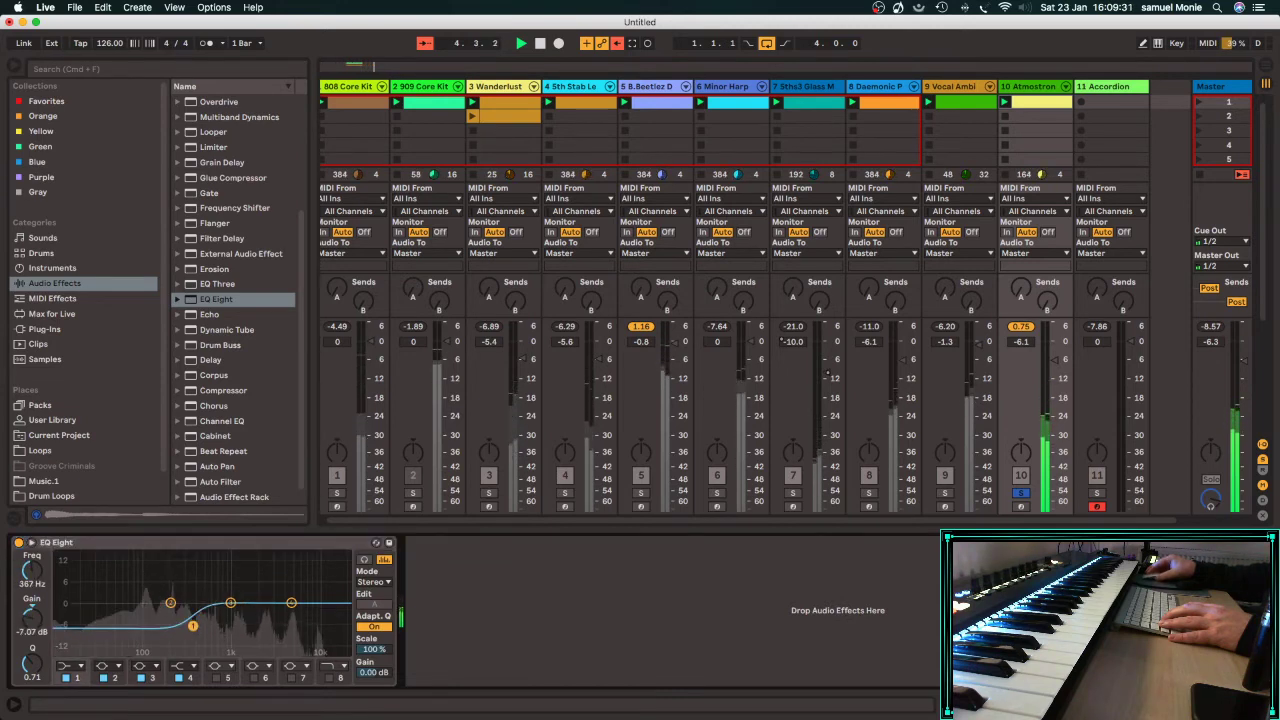
{"action": "left_click", "coordinate": [290, 601]}
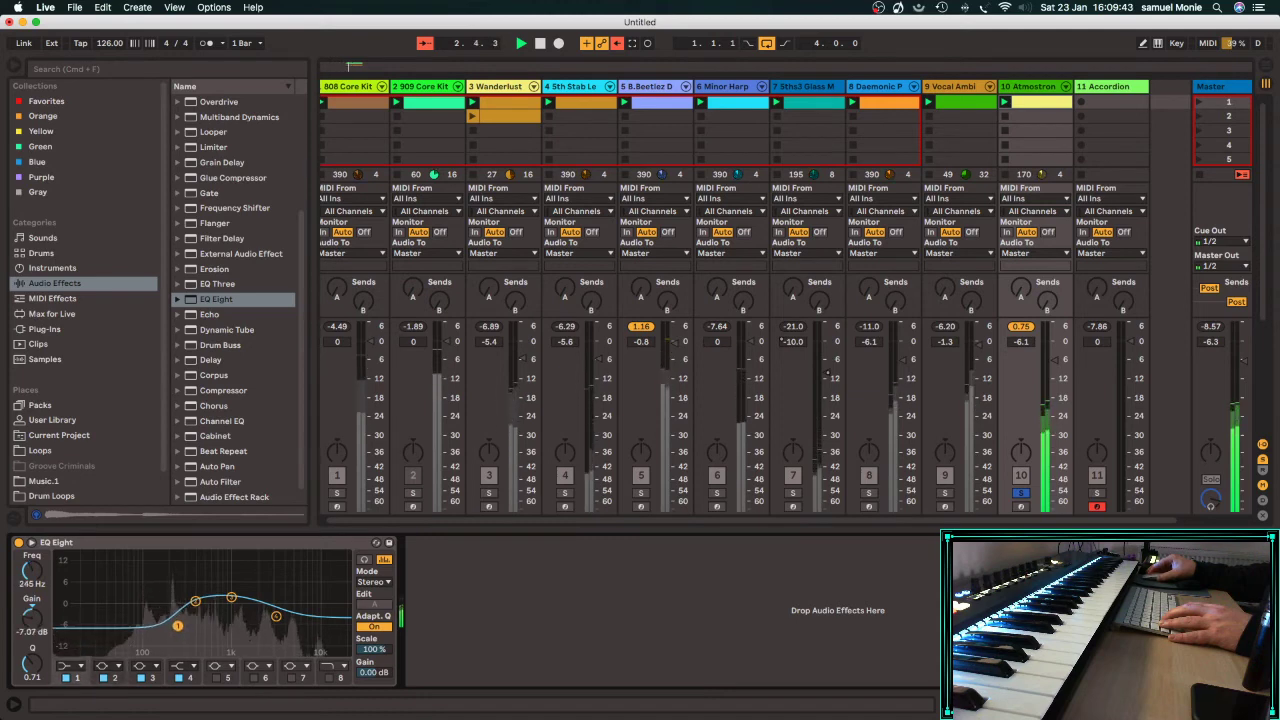
{"action": "left_click", "coordinate": [1021, 492]}
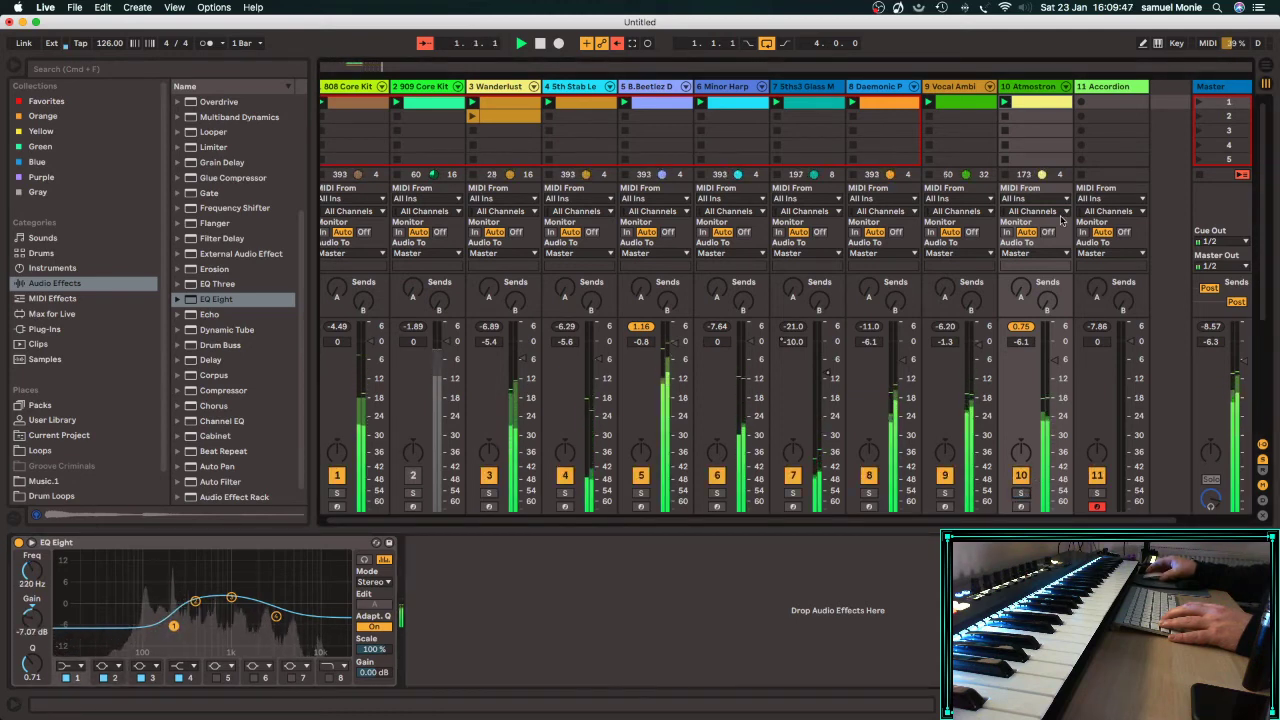
Replace the Accordion on track 11 with the Beam Me Down preset from Analog's Effects folder.
{"action": "left_click", "coordinate": [1112, 87]}
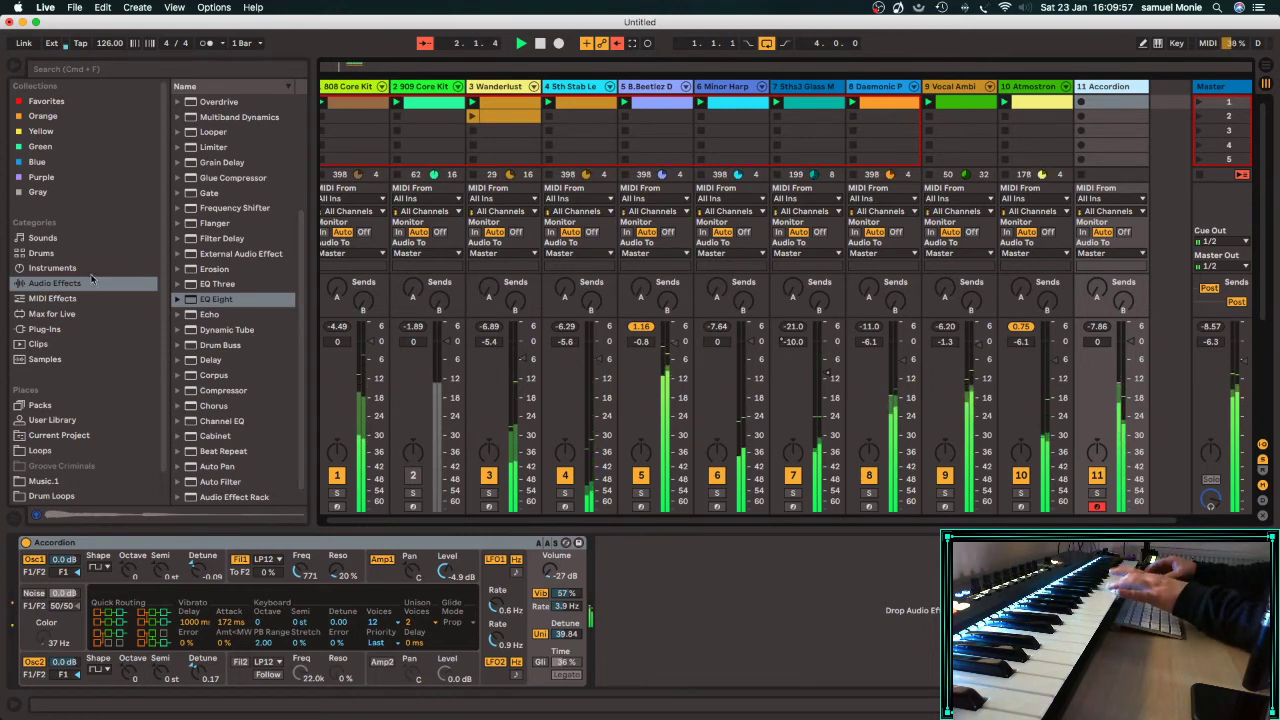
{"action": "left_click", "coordinate": [52, 268]}
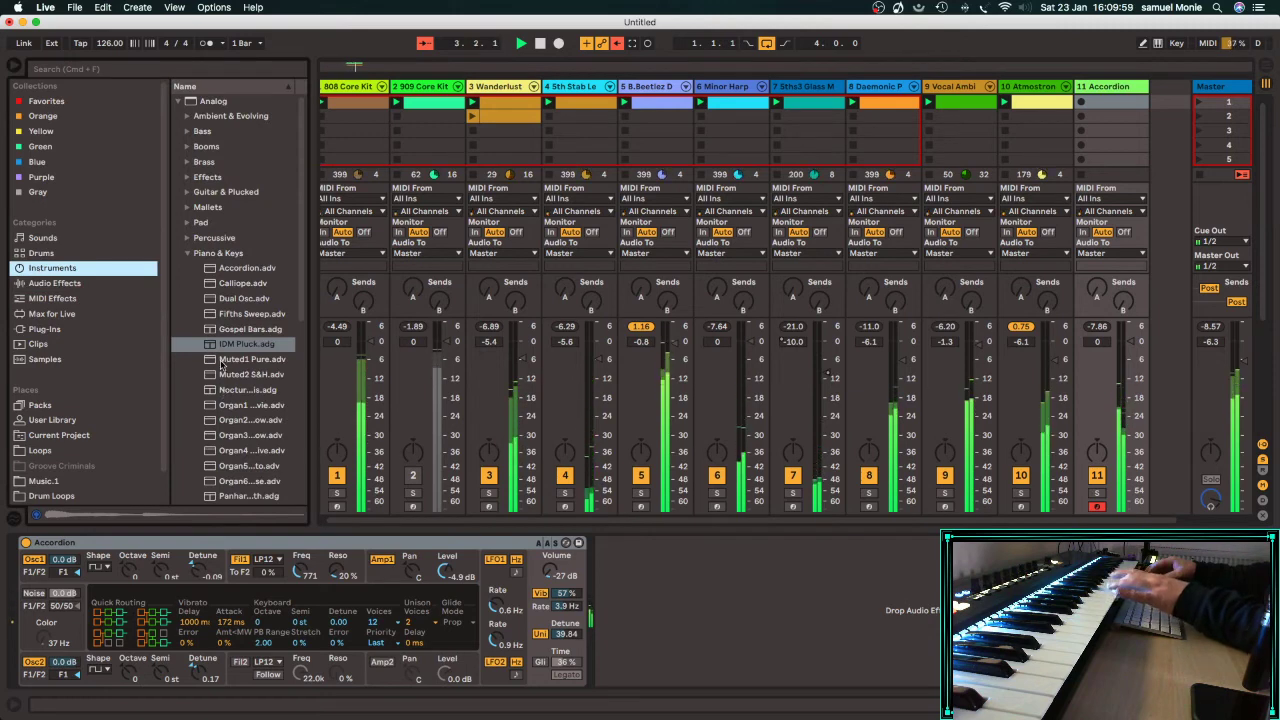
{"action": "left_click", "coordinate": [186, 255]}
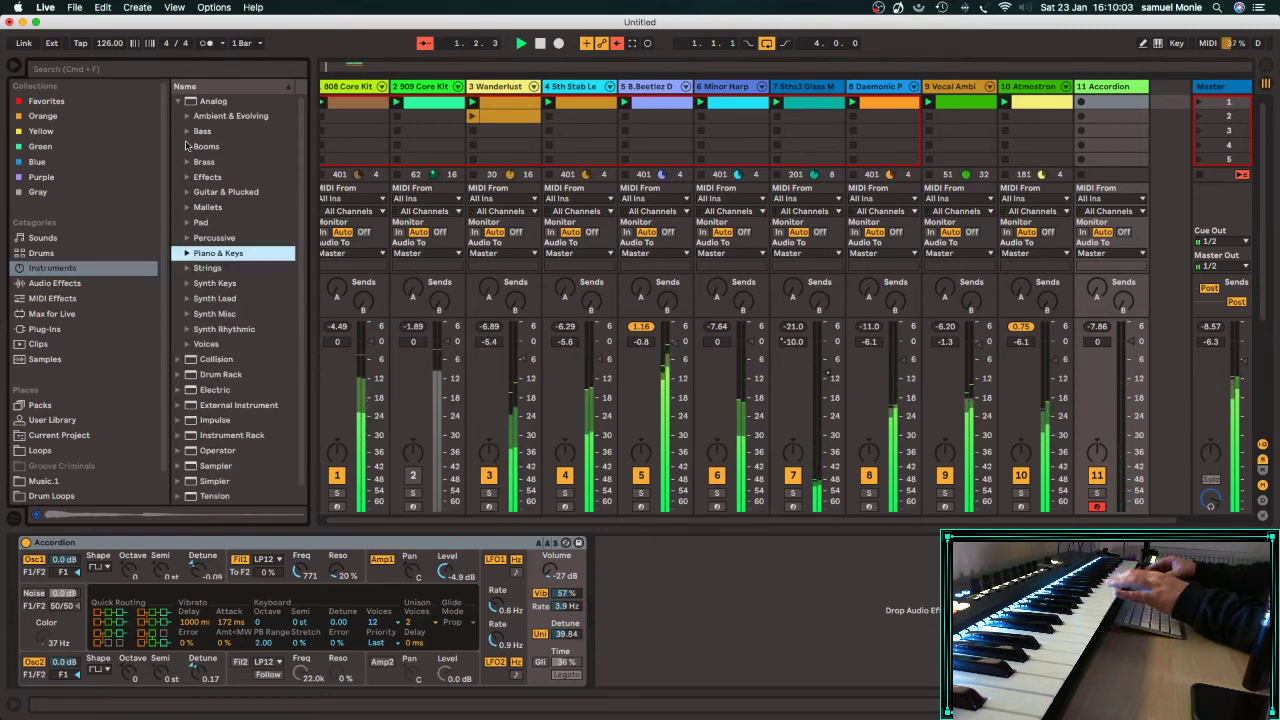
{"action": "left_click", "coordinate": [186, 178]}
{"action": "left_click", "coordinate": [219, 192]}
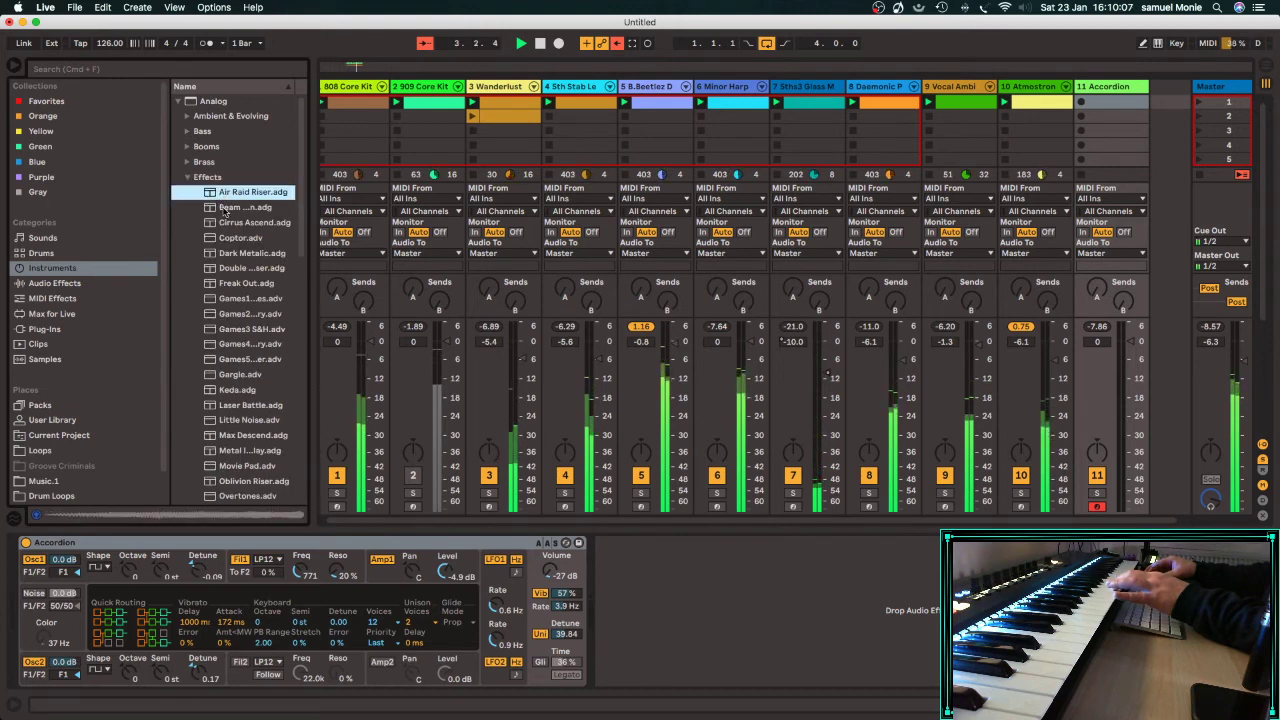
{"action": "left_click", "coordinate": [222, 207]}
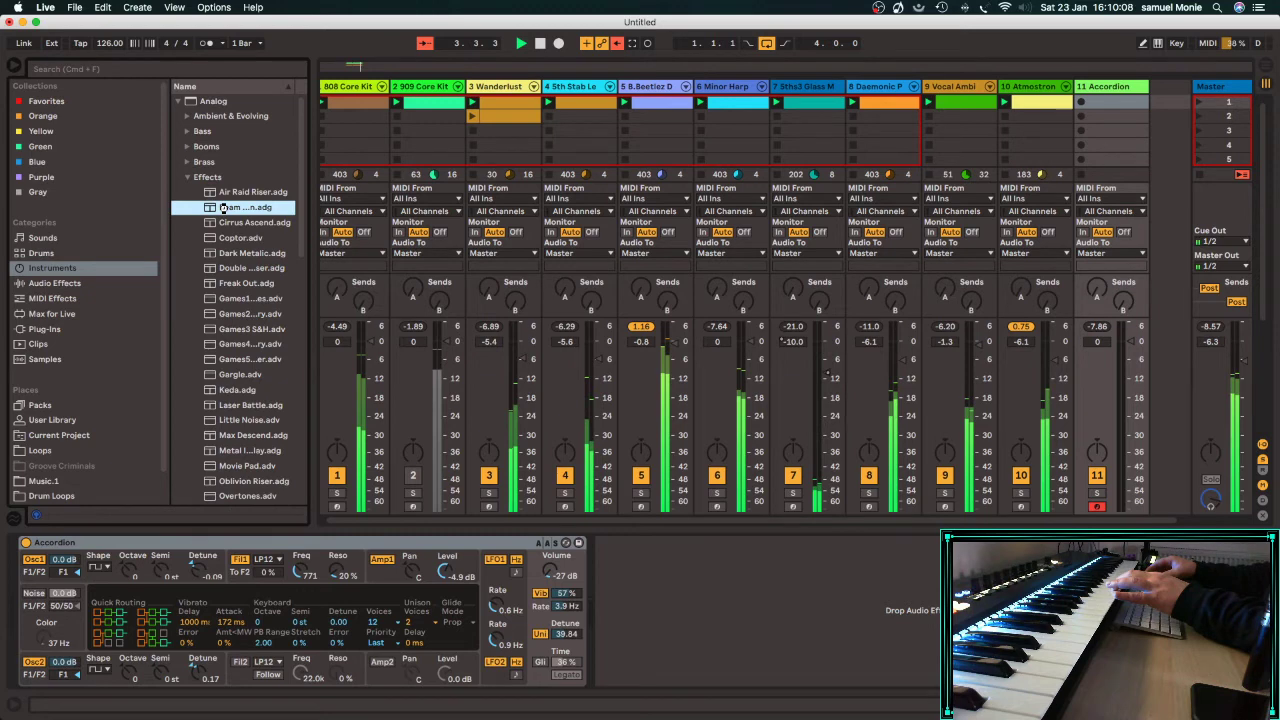
{"action": "double_click", "coordinate": [222, 207]}
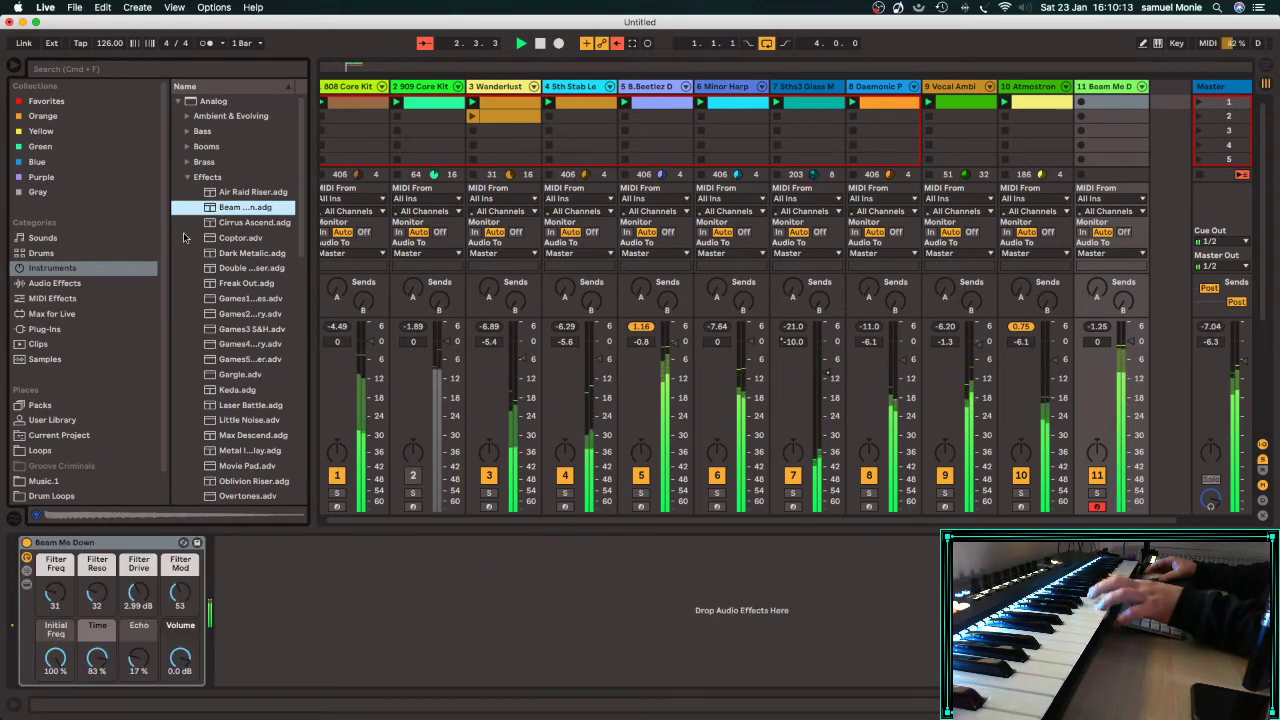
Lower track 11's volume to -5.4 dB and add an Arpeggiator in front of Beam Me Down.
{"action": "left_click_drag", "start_coordinate": [1097, 341], "coordinate": [1097, 367]}
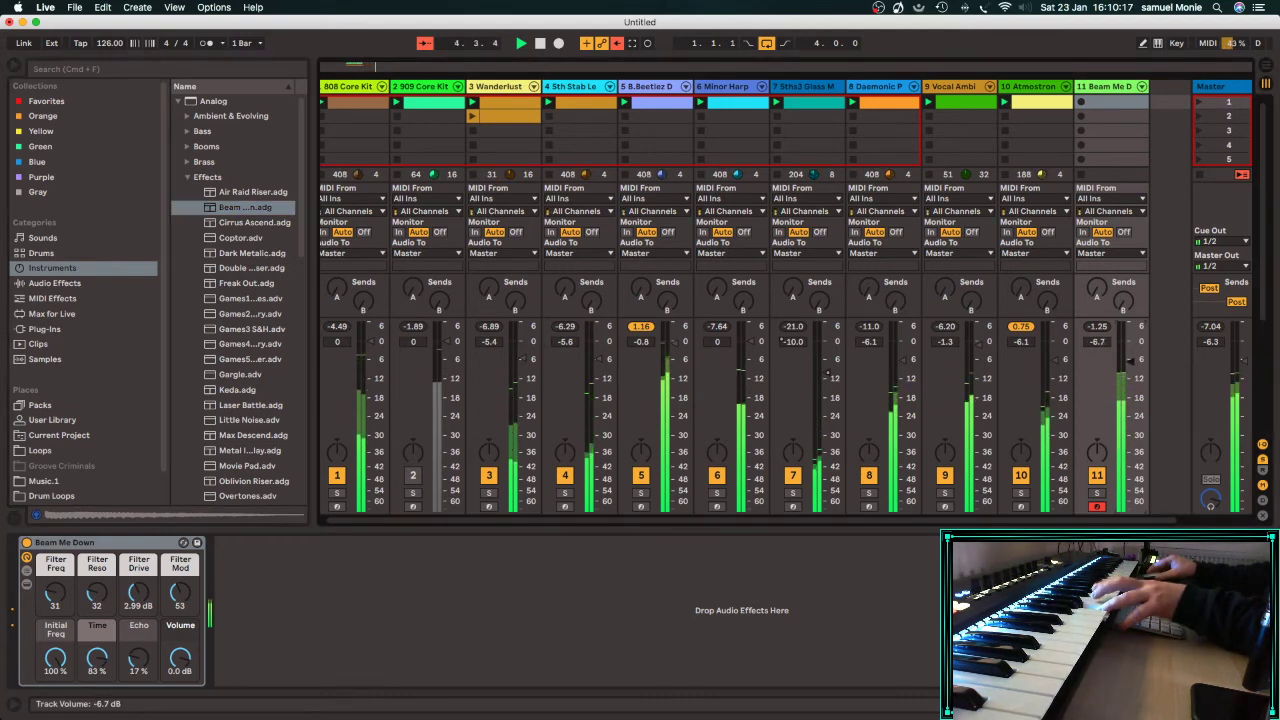
{"action": "left_click", "coordinate": [52, 298]}
{"action": "left_click_drag", "start_coordinate": [223, 101], "coordinate": [26, 585]}
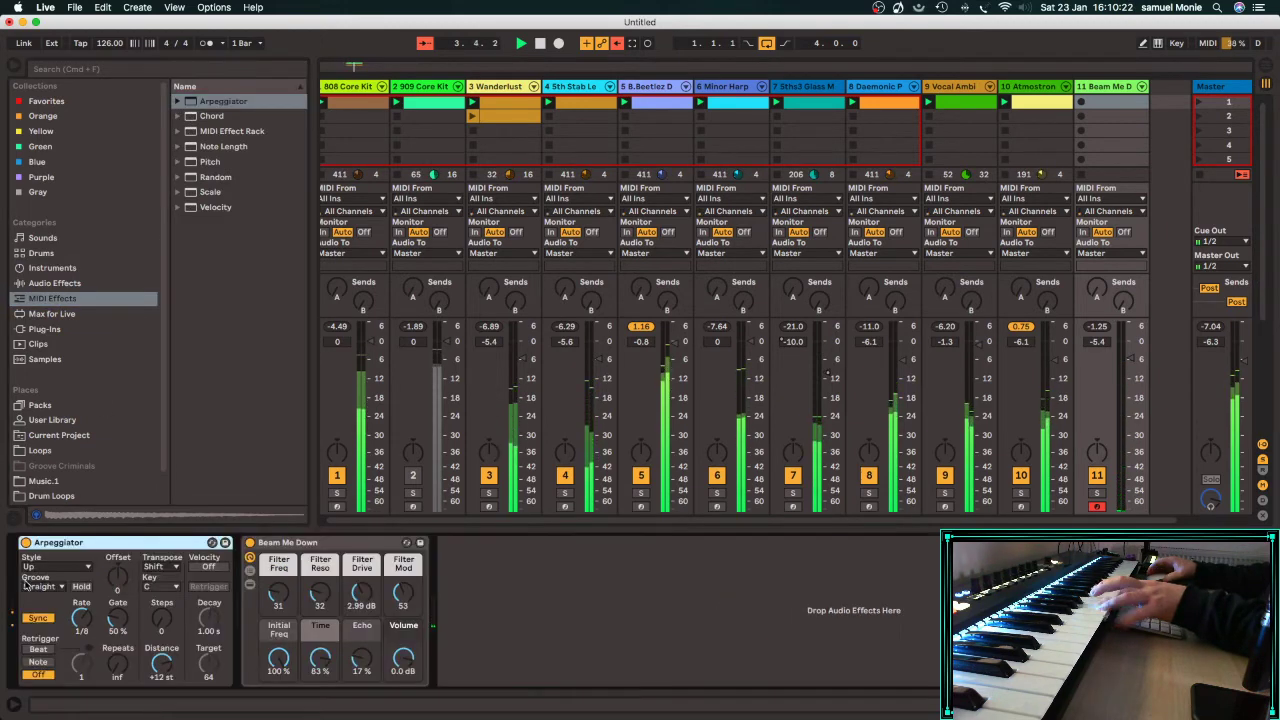
Set the Arpeggiator to Random style, free 155 ms rate, 37% gate, offset -4, distance -7 st, and Beat retrigger at 9/8.
{"action": "left_click_drag", "start_coordinate": [81, 618], "coordinate": [81, 616]}
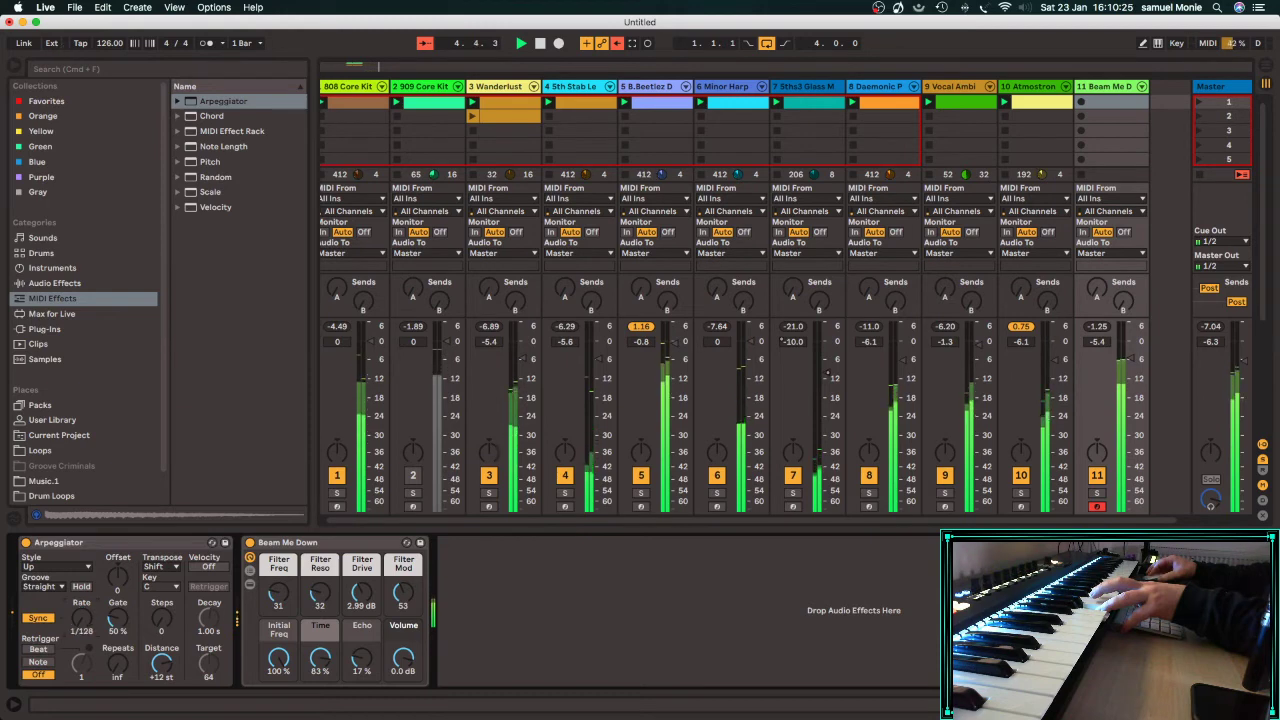
{"action": "left_click", "coordinate": [38, 618]}
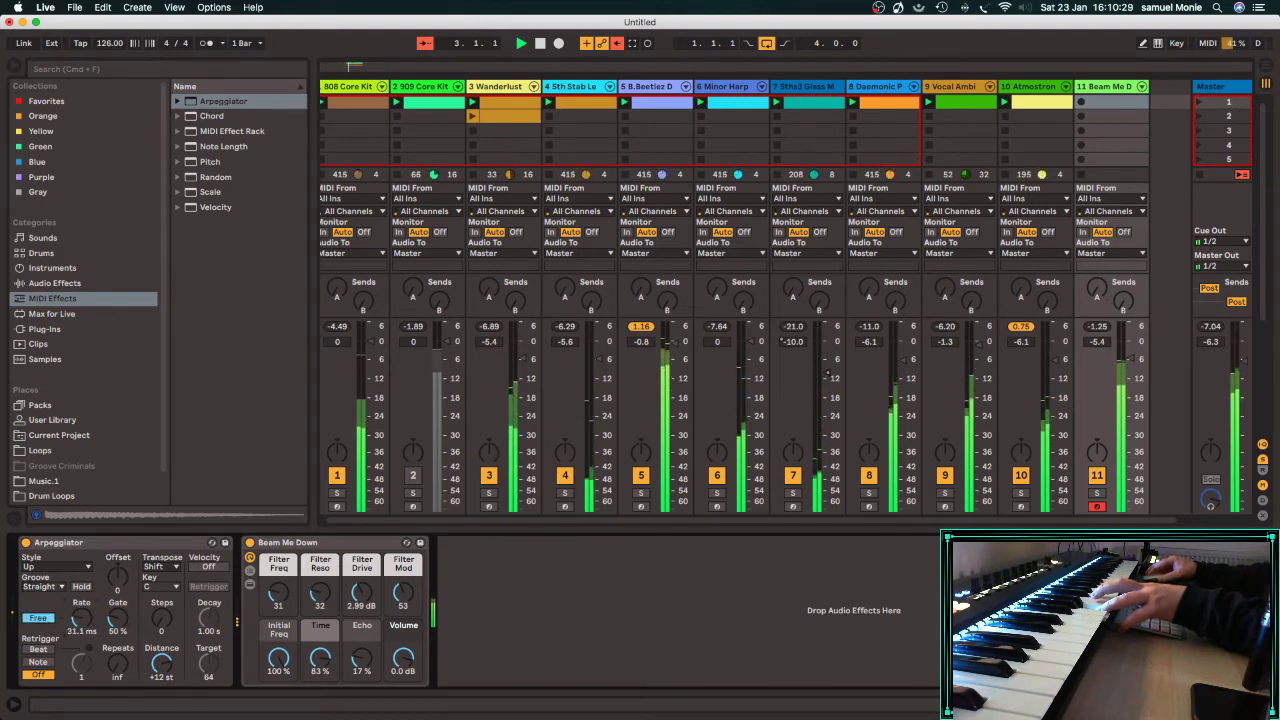
{"action": "left_click", "coordinate": [37, 650]}
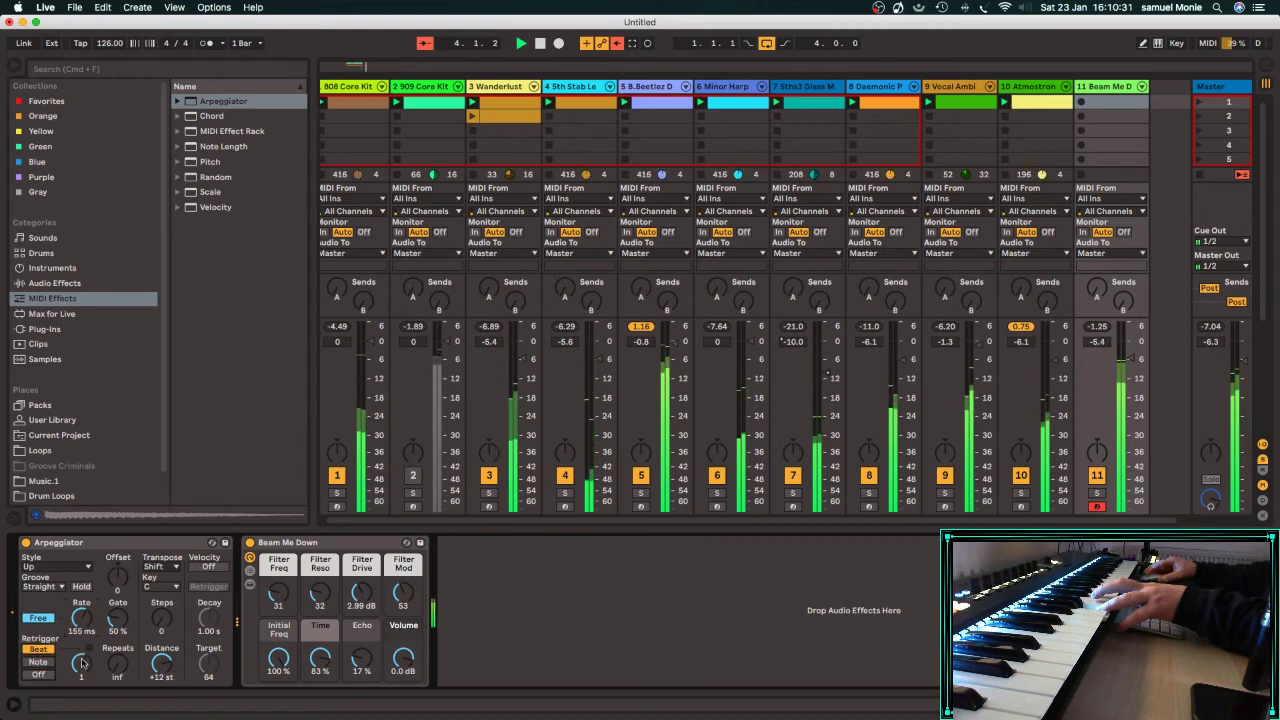
{"action": "left_click_drag", "start_coordinate": [83, 663], "coordinate": [162, 684]}
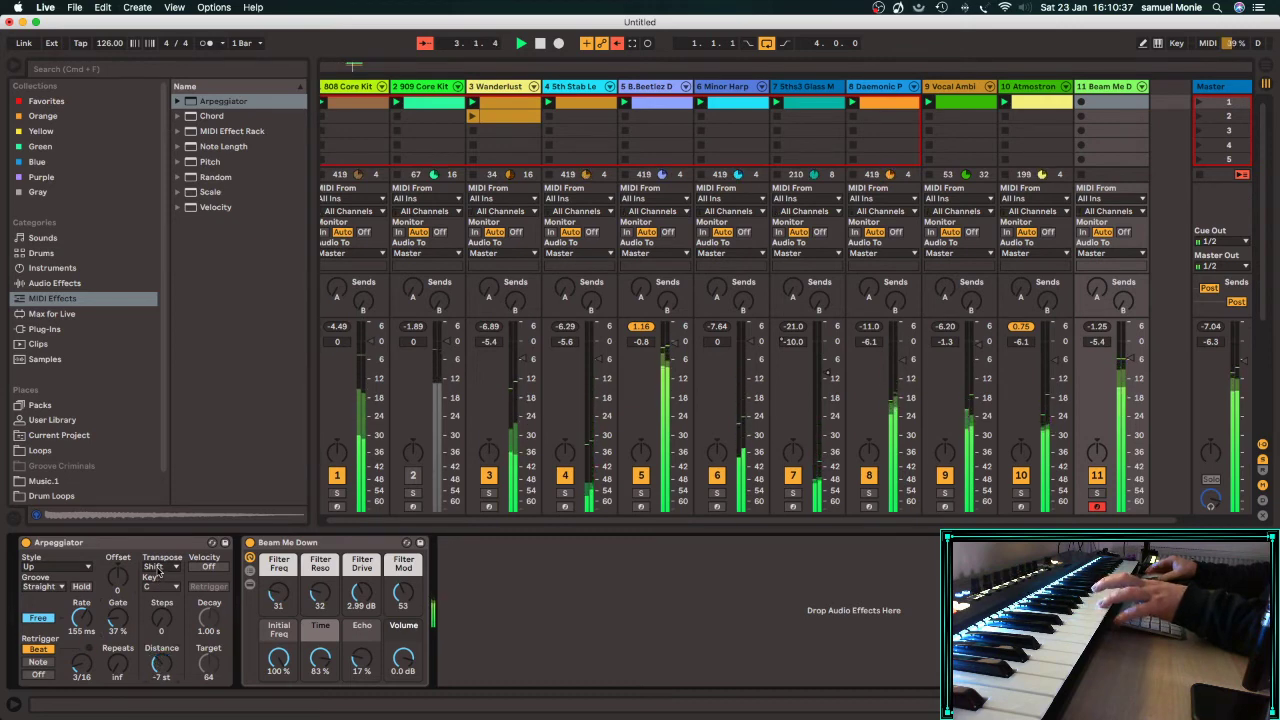
{"action": "left_click", "coordinate": [55, 566]}
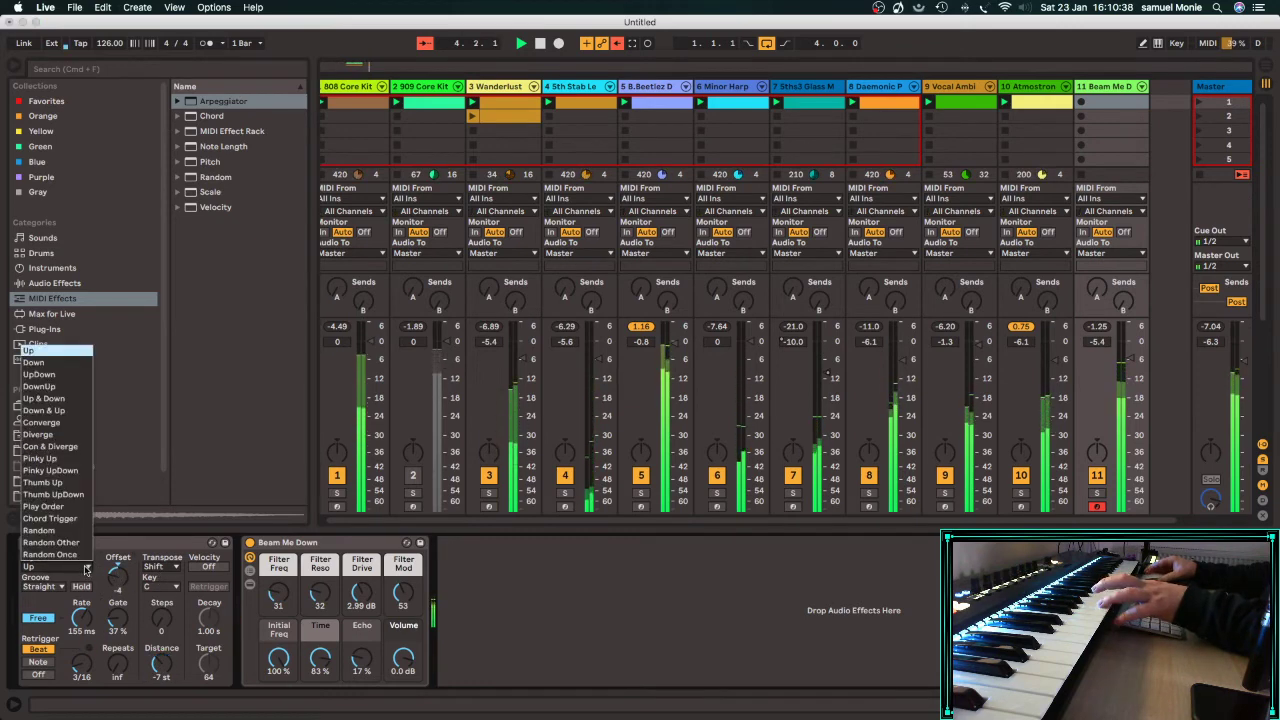
{"action": "left_click", "coordinate": [50, 527]}
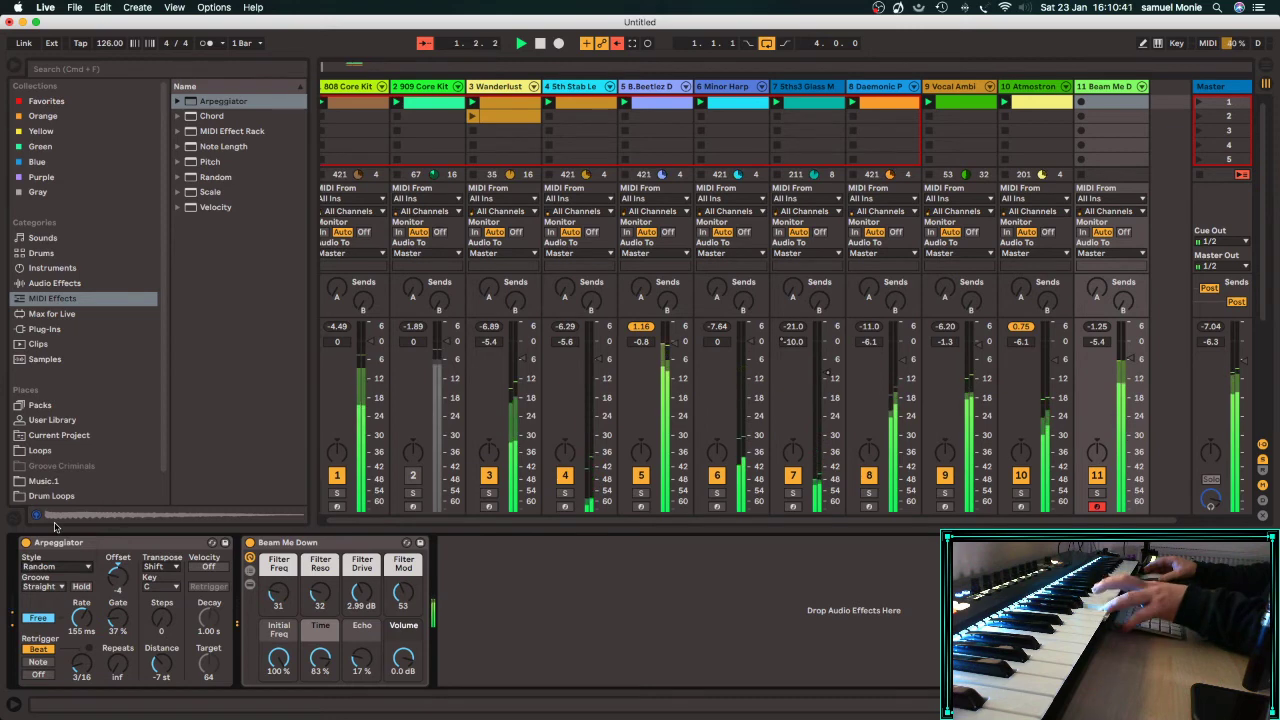
{"action": "left_click_drag", "start_coordinate": [81, 663], "coordinate": [81, 645]}
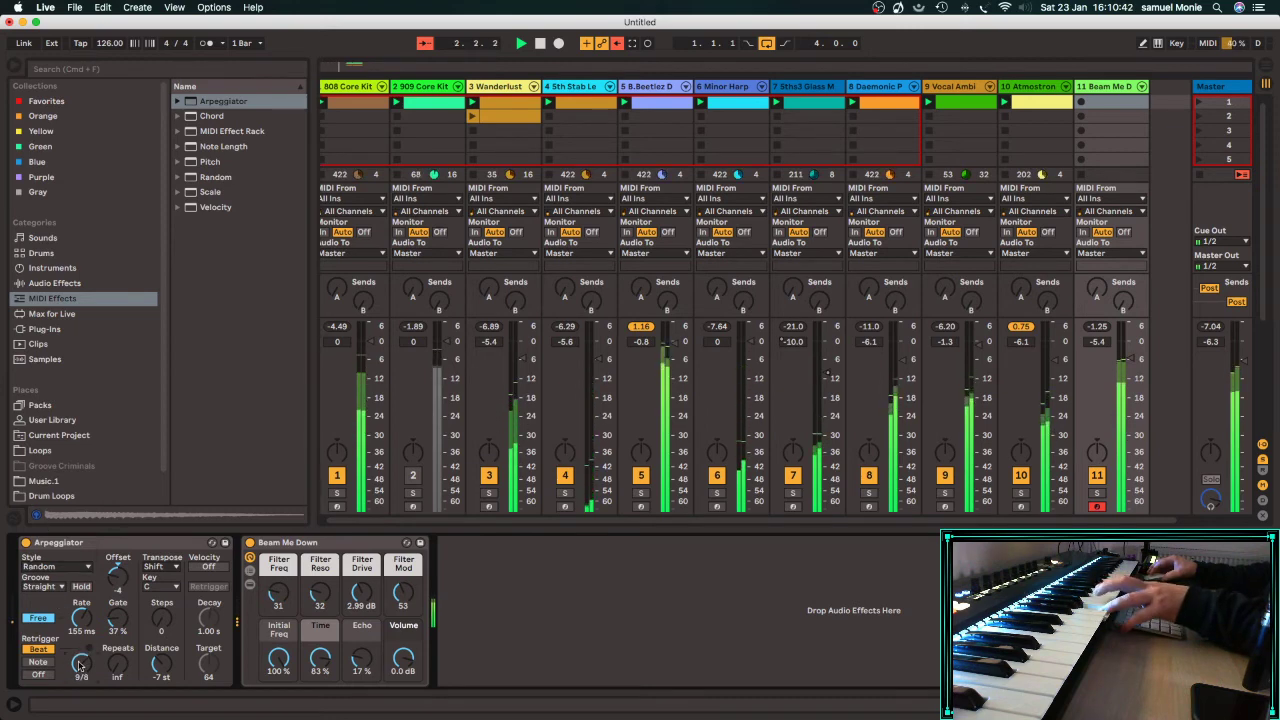
Load Analog's Gargle preset in place of Beam Me Down on track 11 and deactivate the Arpeggiator.
{"action": "left_click", "coordinate": [55, 283]}
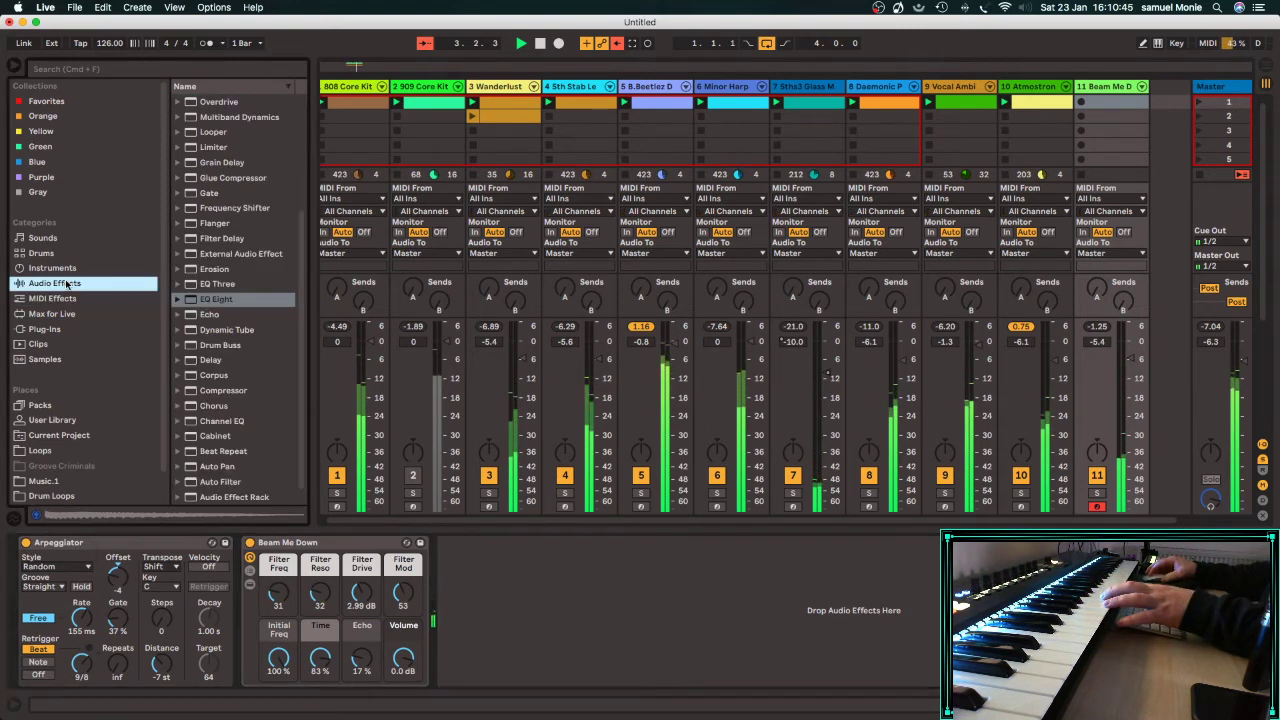
{"action": "left_click", "coordinate": [85, 268]}
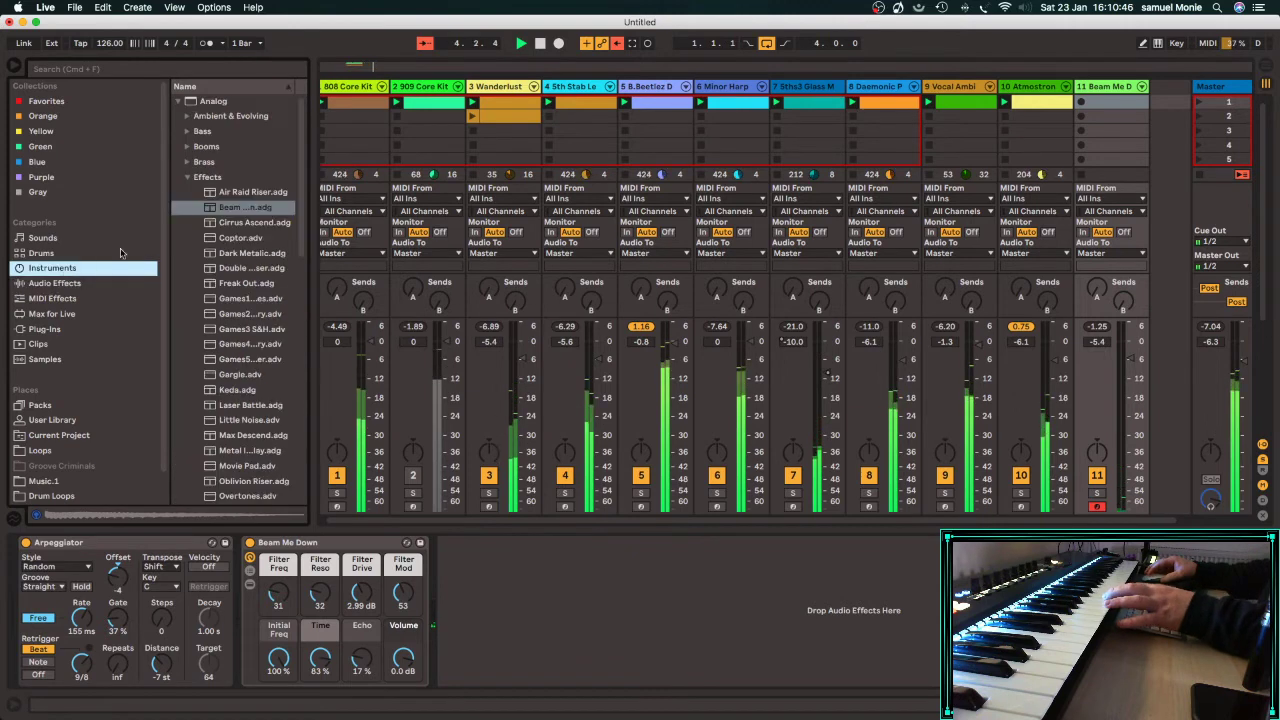
{"action": "left_click", "coordinate": [227, 375]}
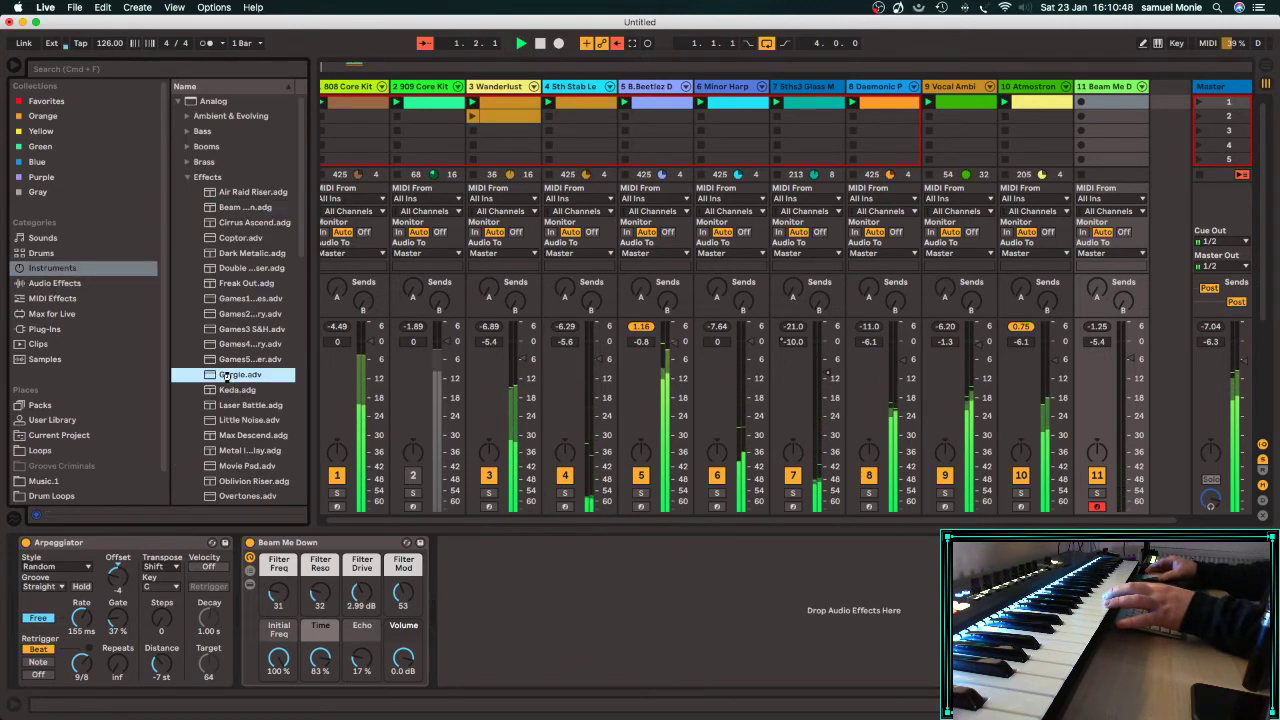
{"action": "double_click", "coordinate": [227, 375]}
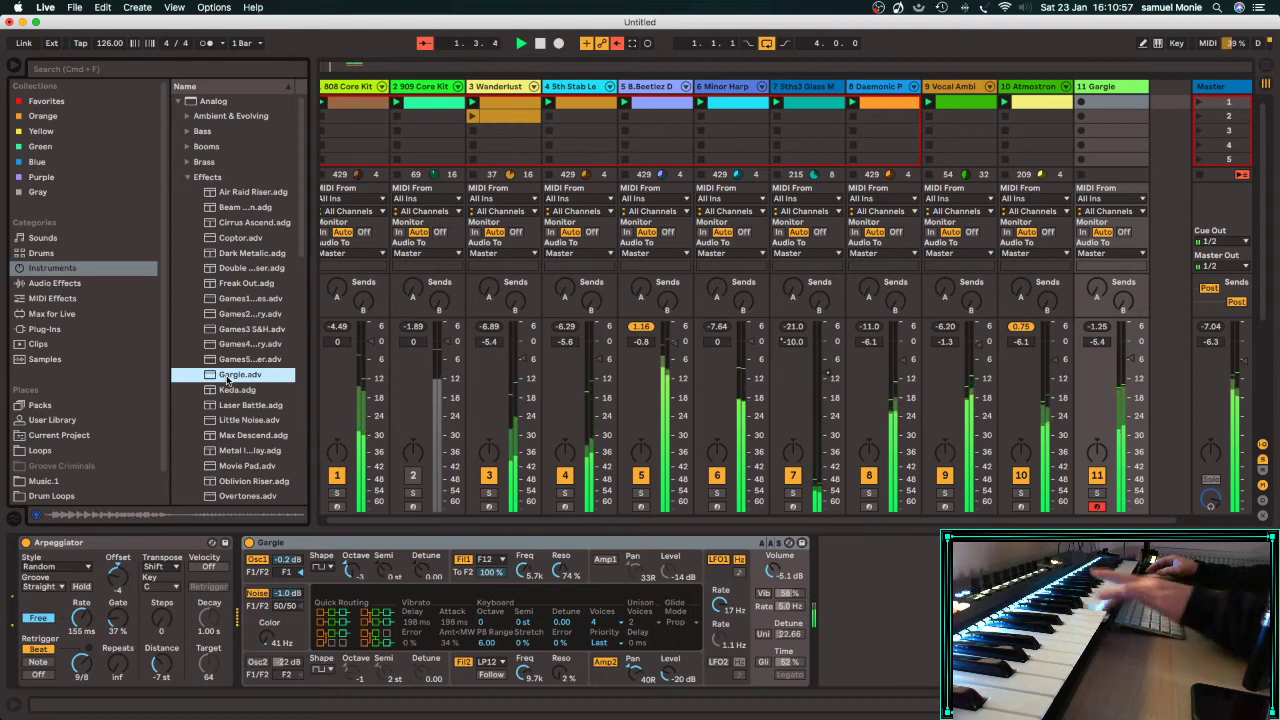
{"action": "left_click", "coordinate": [25, 543]}
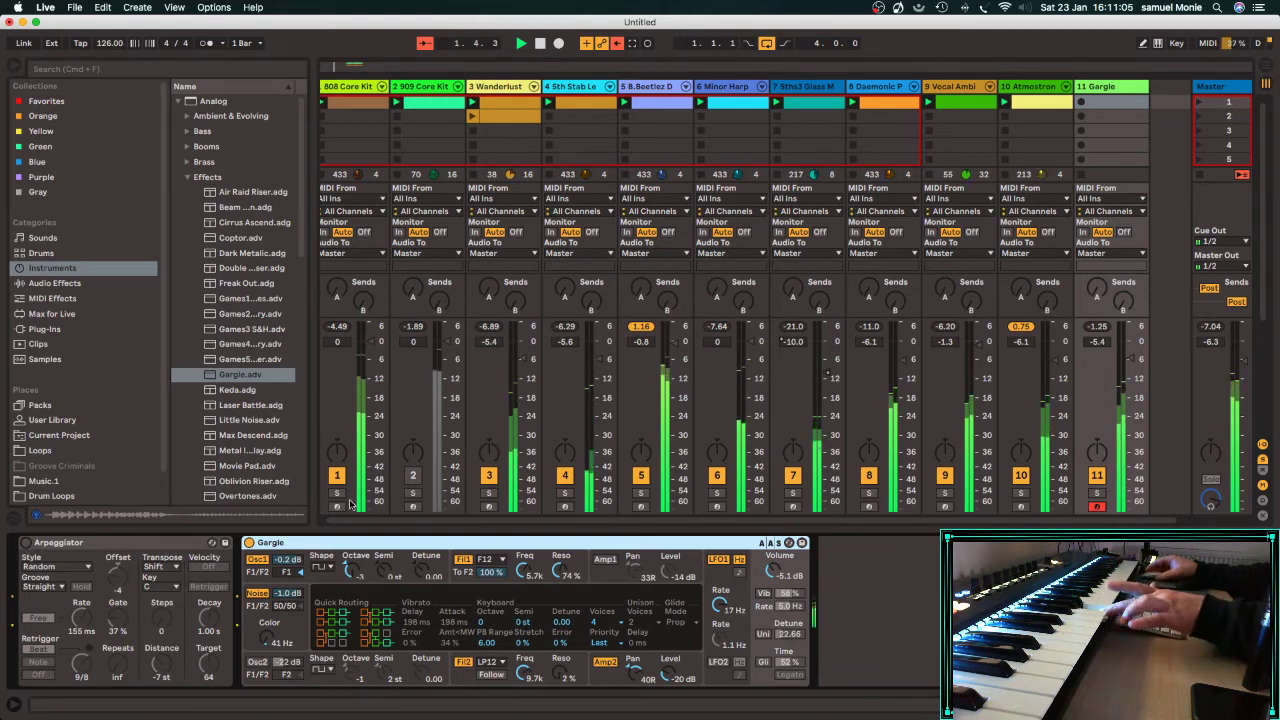
Create and launch a one-bar MIDI clip in the Gargle track's first slot and draw a sixteenth-length A2 note at its start.
{"action": "double_click", "coordinate": [1083, 102]}
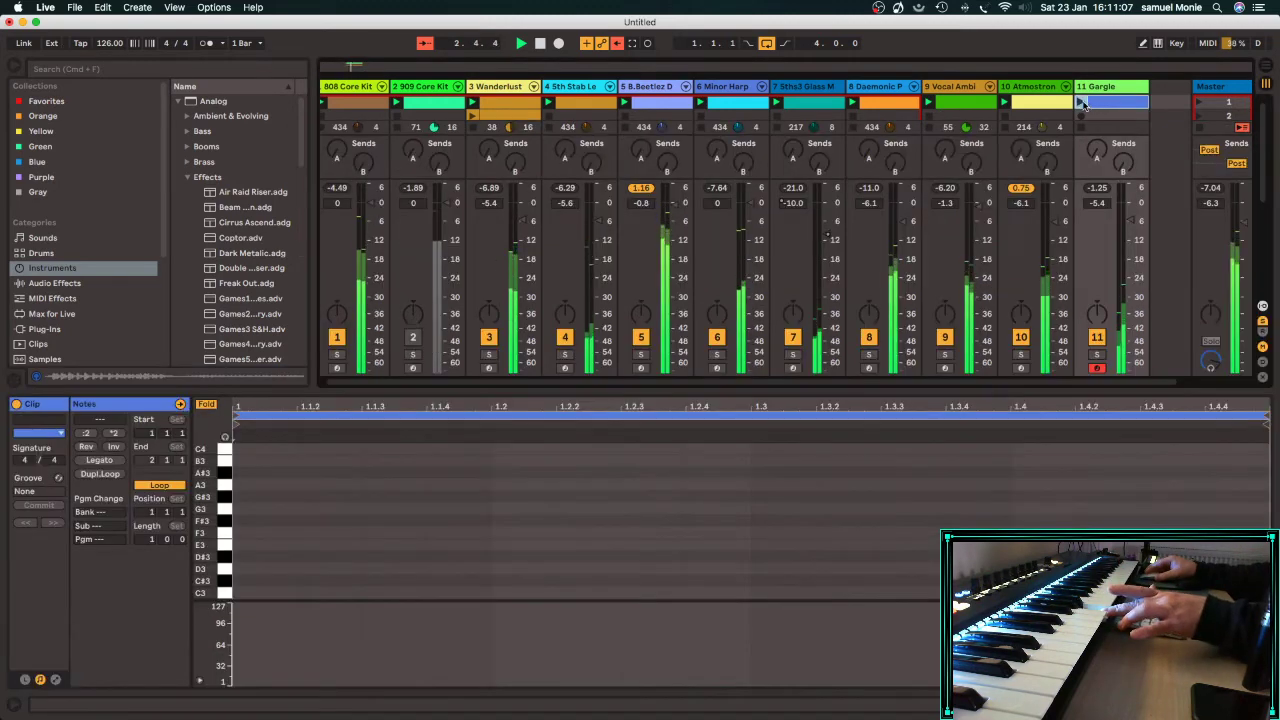
{"action": "left_click", "coordinate": [1083, 104]}
{"action": "scroll", "coordinate": [402, 531], "scroll_direction": "down", "scroll_amount": 3}
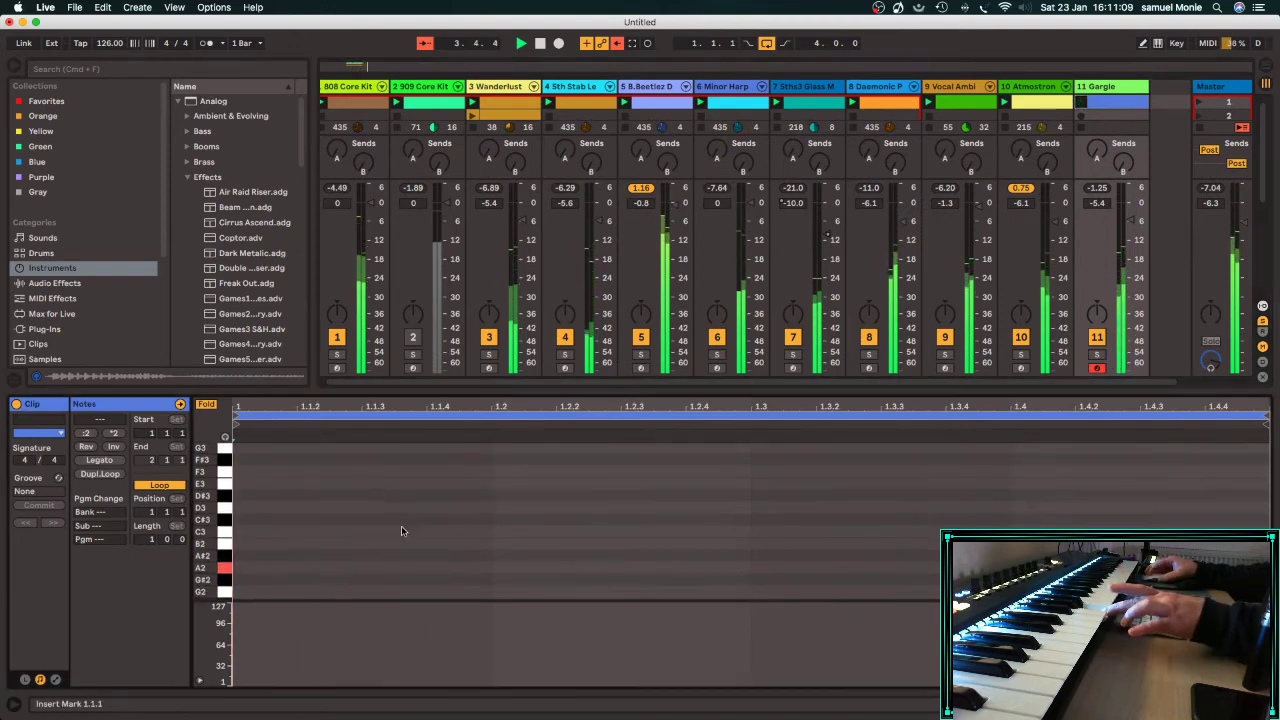
{"action": "scroll", "coordinate": [402, 531], "scroll_direction": "down", "scroll_amount": 1}
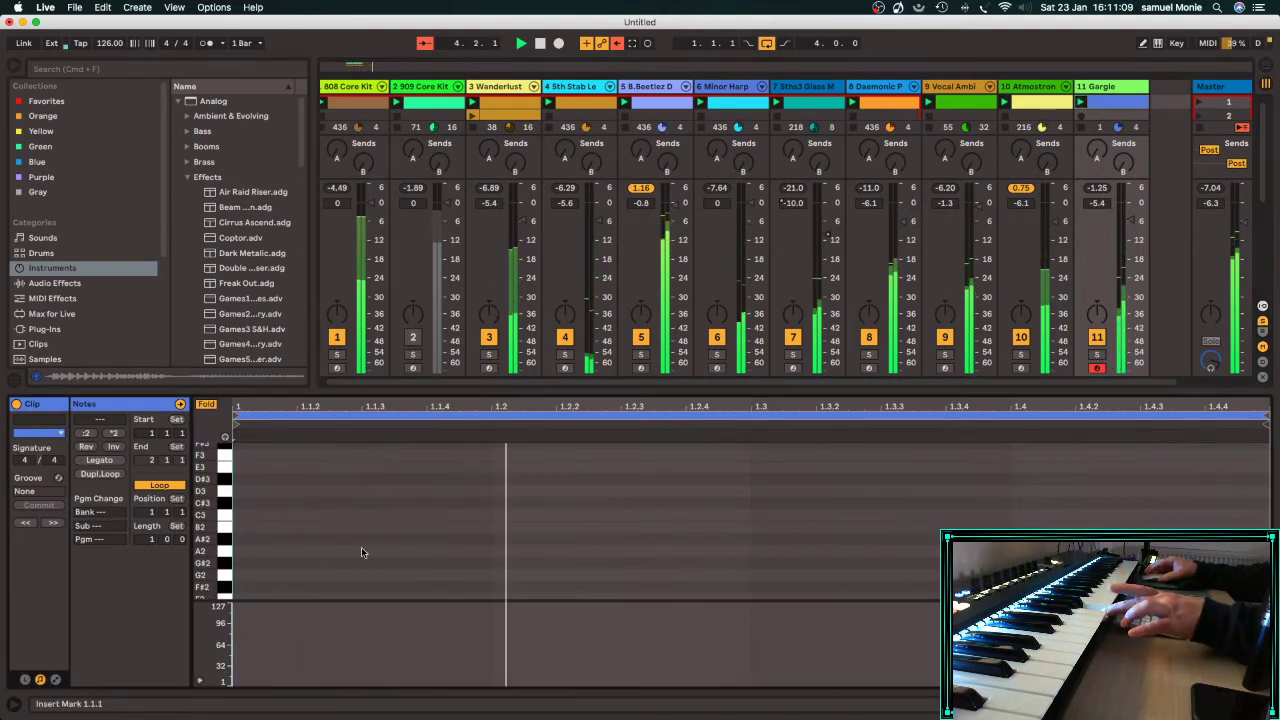
{"action": "double_click", "coordinate": [238, 551]}
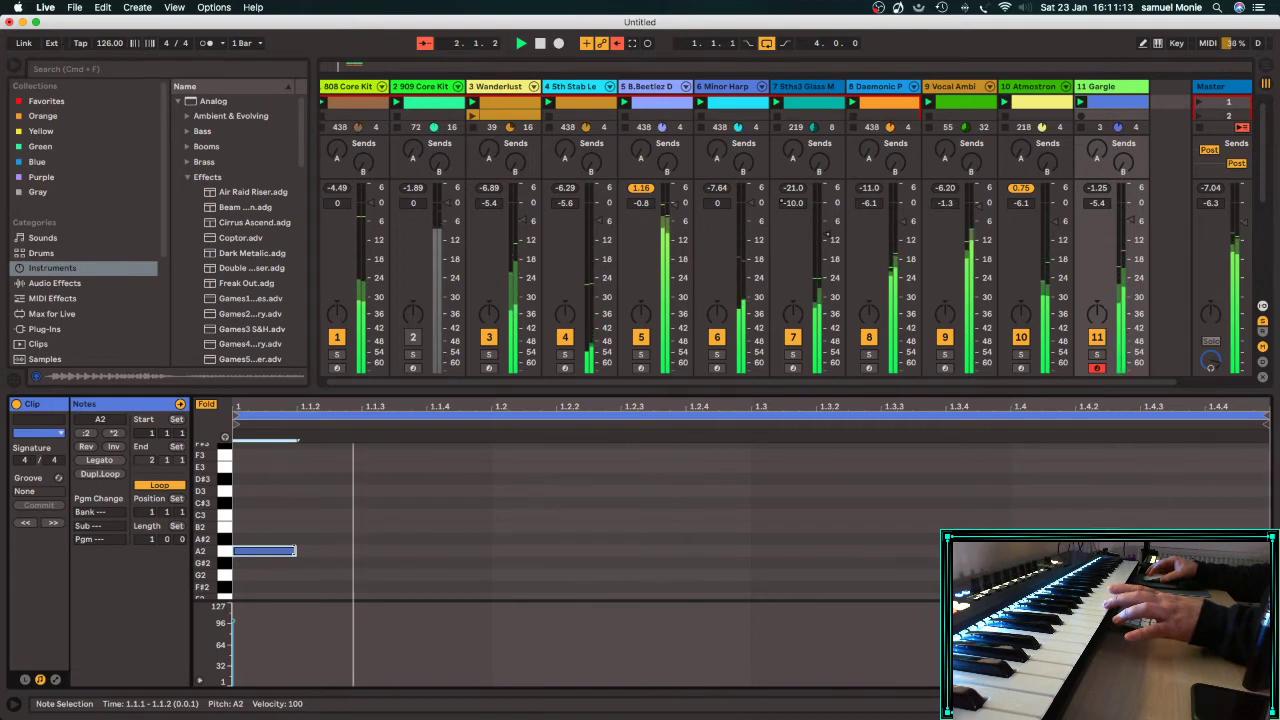
{"action": "mouse_move", "coordinate": [294, 551]}
{"action": "left_mouse_down"}
{"action": "mouse_move", "coordinate": [849, 538]}
{"action": "mouse_move", "coordinate": [316, 544]}
{"action": "left_mouse_up"}
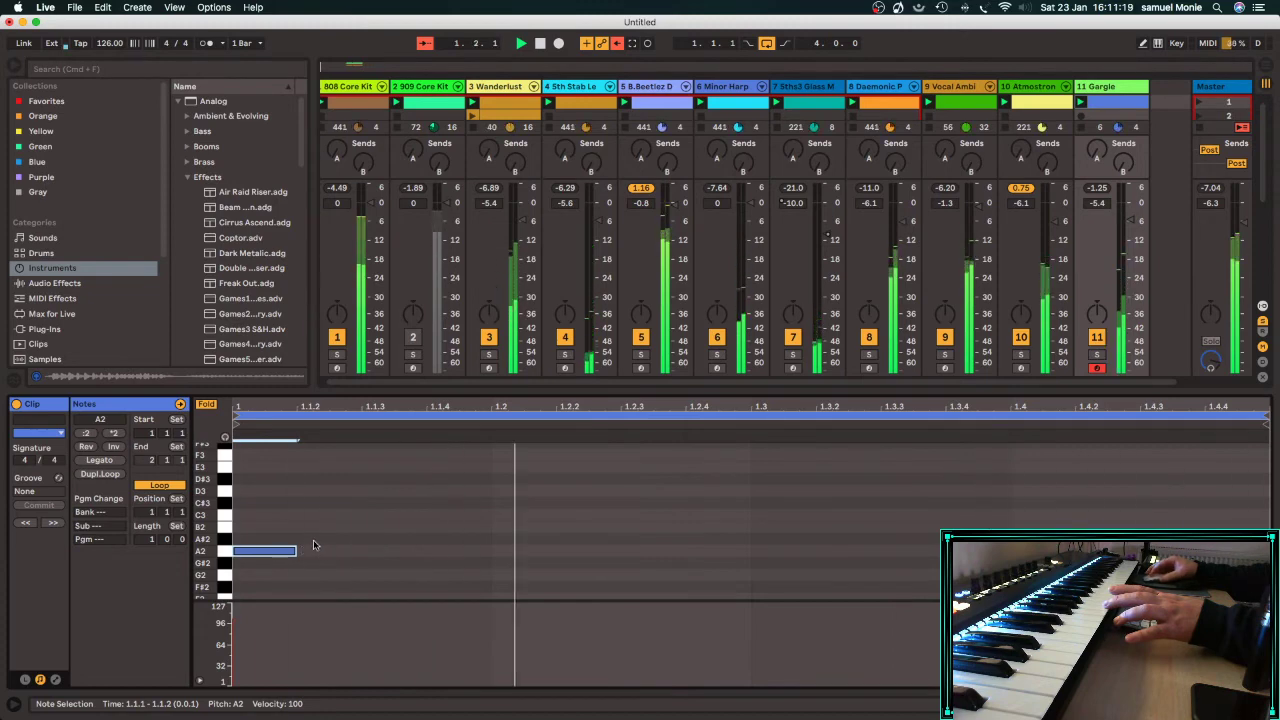
Fill the rest of the one-bar Gargle clip with back-to-back sixteenth A2 notes by duplicating the first note.
{"action": "key", "text": "super+d"}
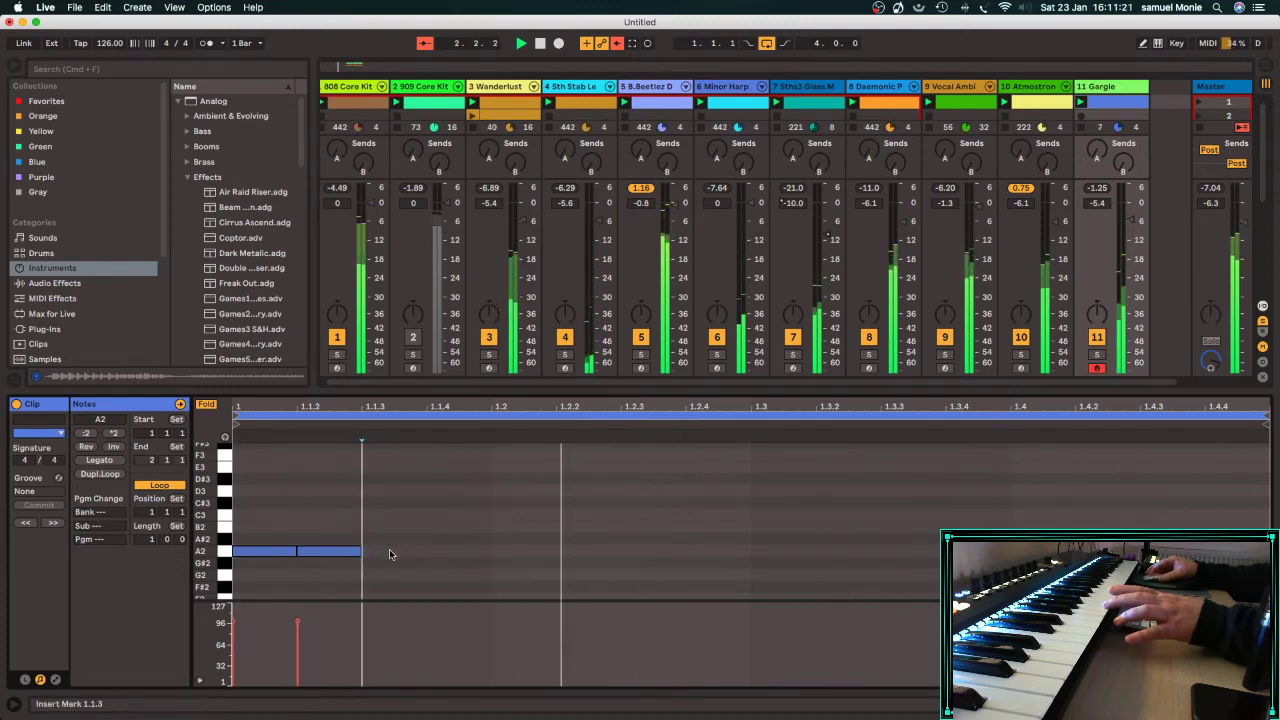
{"action": "key", "text": "super+d"}
{"action": "key", "text": "super+d"}
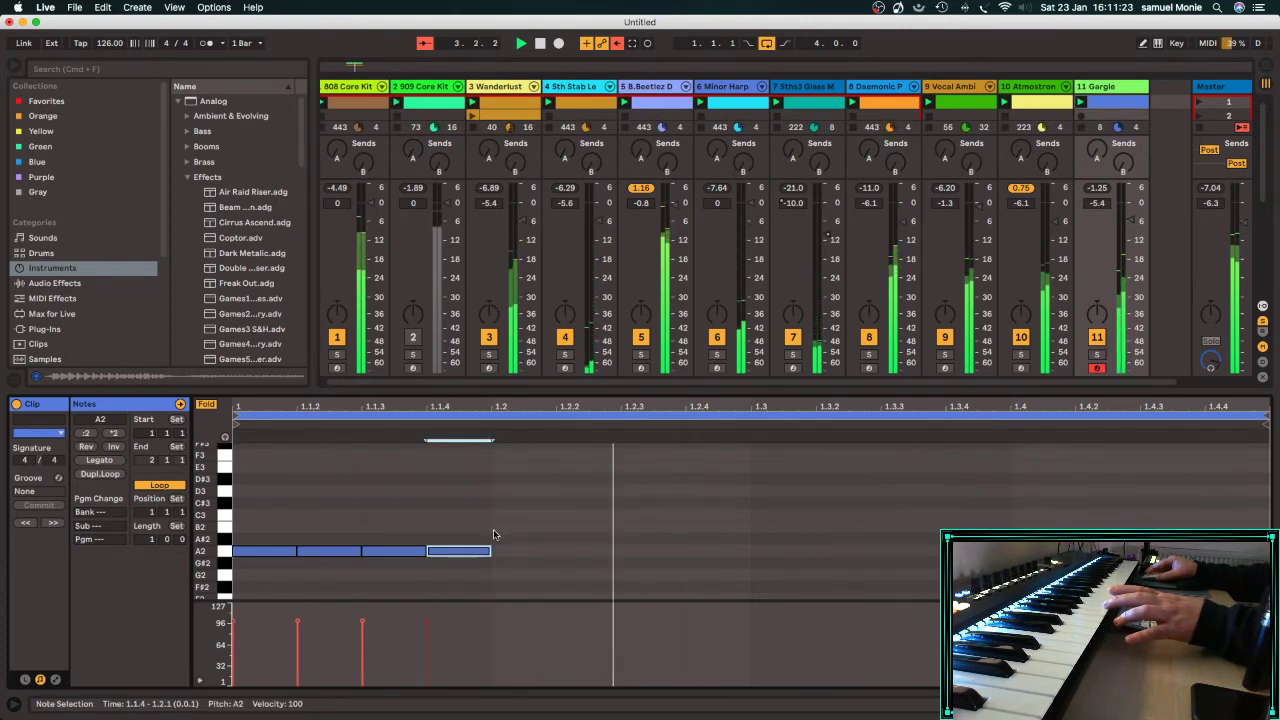
{"action": "left_click_drag", "start_coordinate": [493, 535], "coordinate": [250, 570]}
{"action": "key", "text": "super+d"}
{"action": "key", "text": "super+d"}
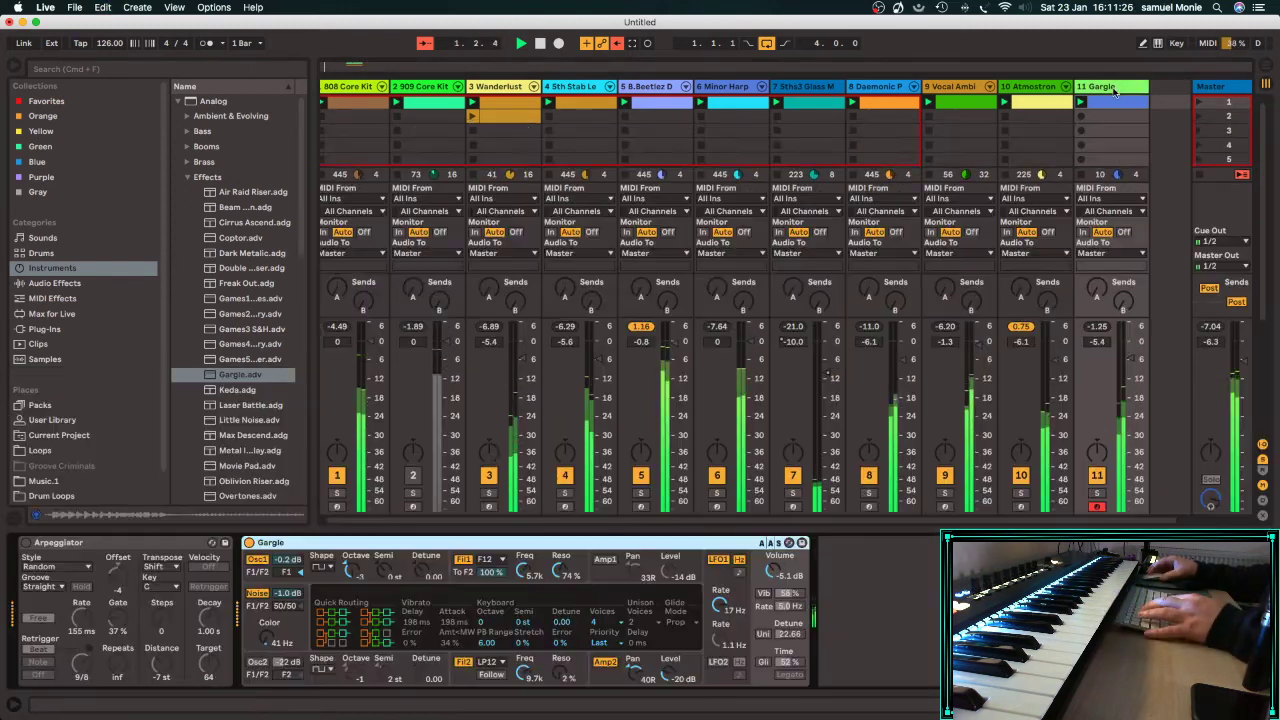
Reactivate the Arpeggiator with a synced 1/32 rate, Beat retrigger at 1/2 and 16 repeats, trying an Amp2 level of -18 dB in Gargle.
{"action": "left_click", "coordinate": [25, 543]}
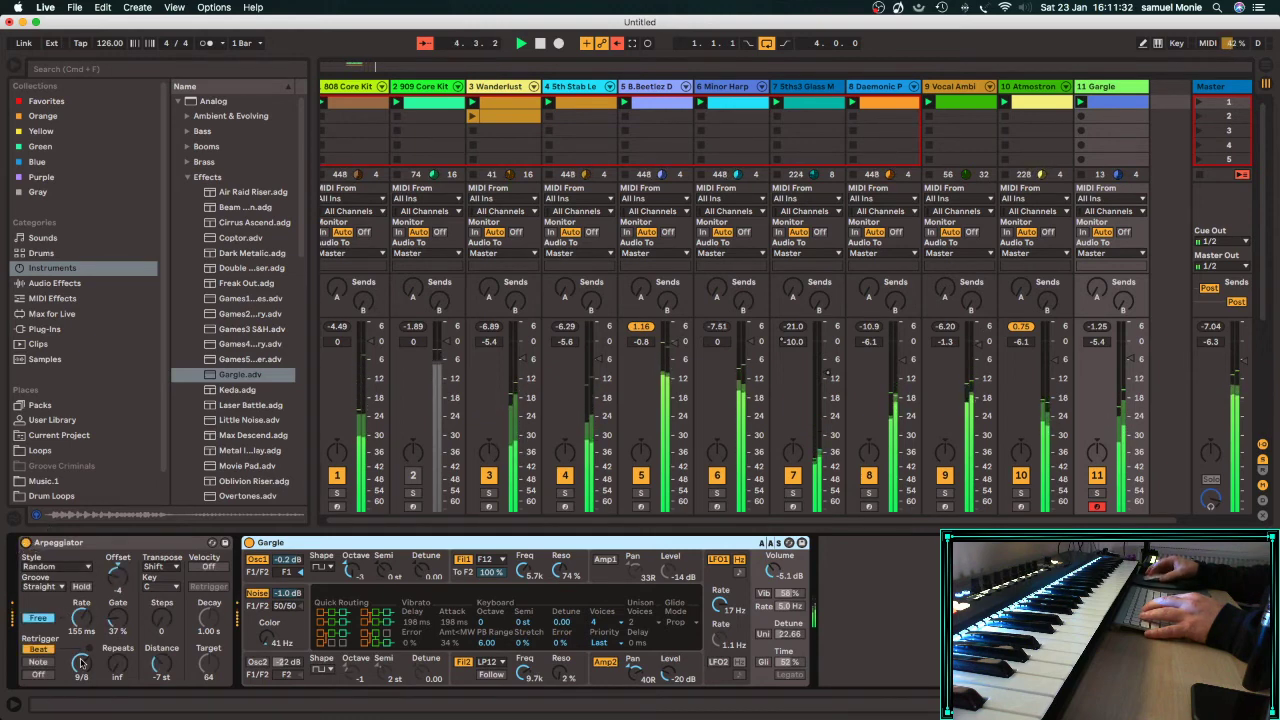
{"action": "left_click_drag", "start_coordinate": [82, 663], "coordinate": [82, 685]}
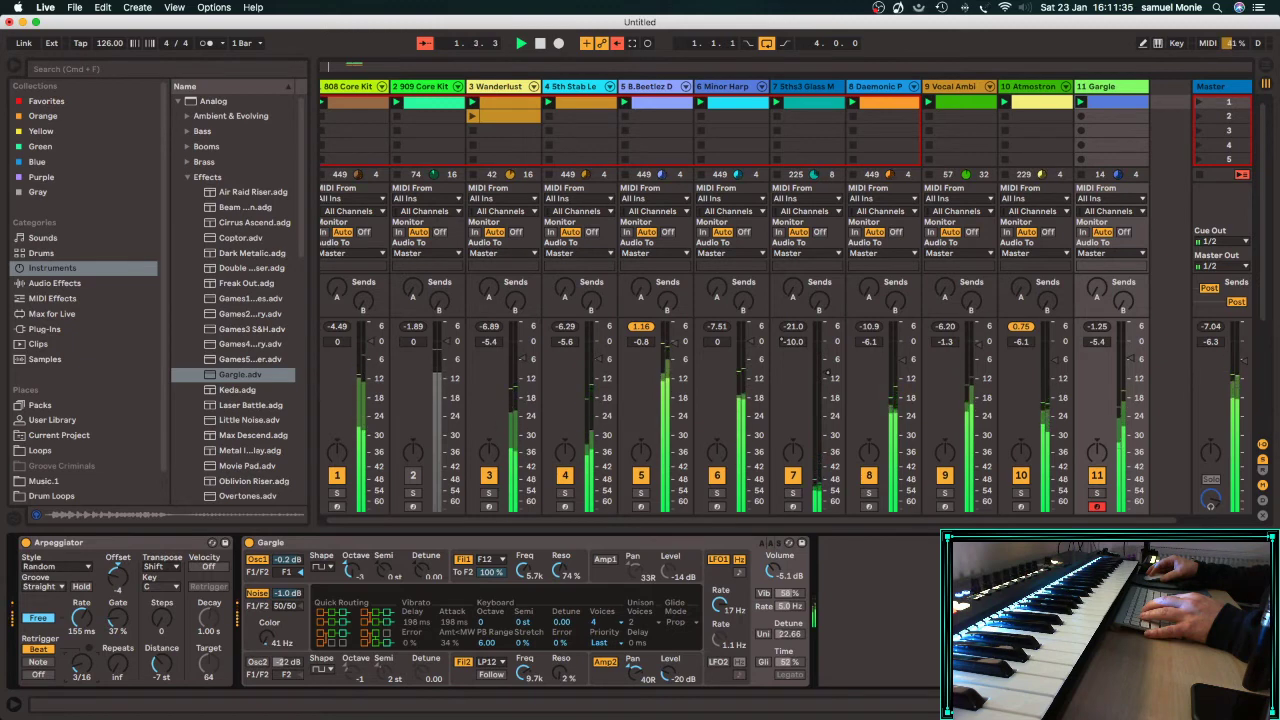
{"action": "left_click_drag", "start_coordinate": [676, 677], "coordinate": [676, 671]}
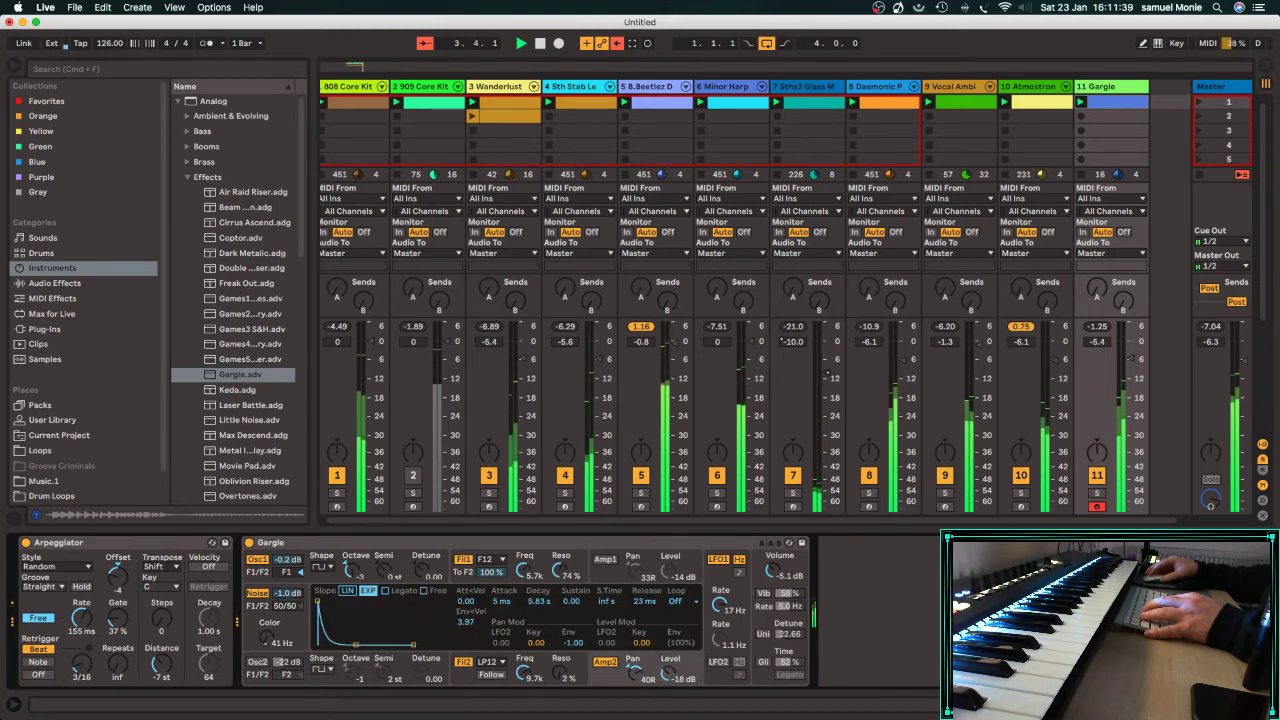
{"action": "left_click_drag", "start_coordinate": [82, 618], "coordinate": [82, 635]}
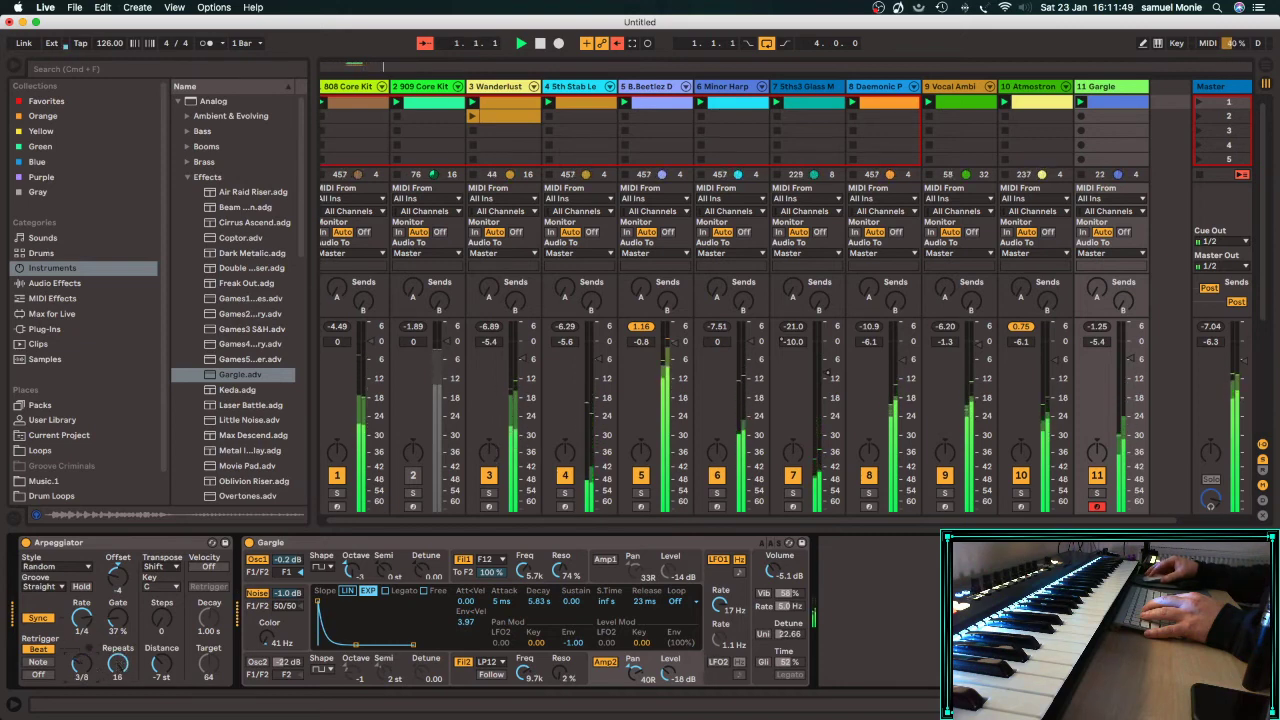
{"action": "left_click", "coordinate": [48, 662]}
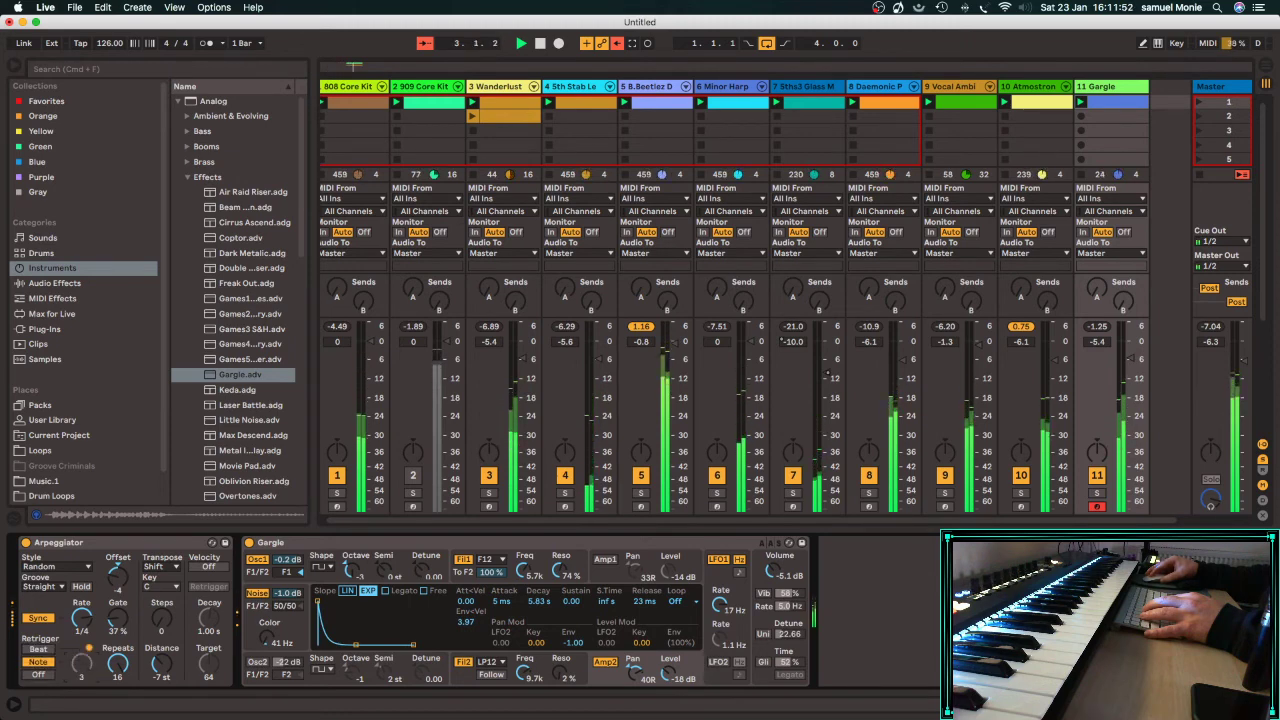
{"action": "left_click", "coordinate": [39, 649]}
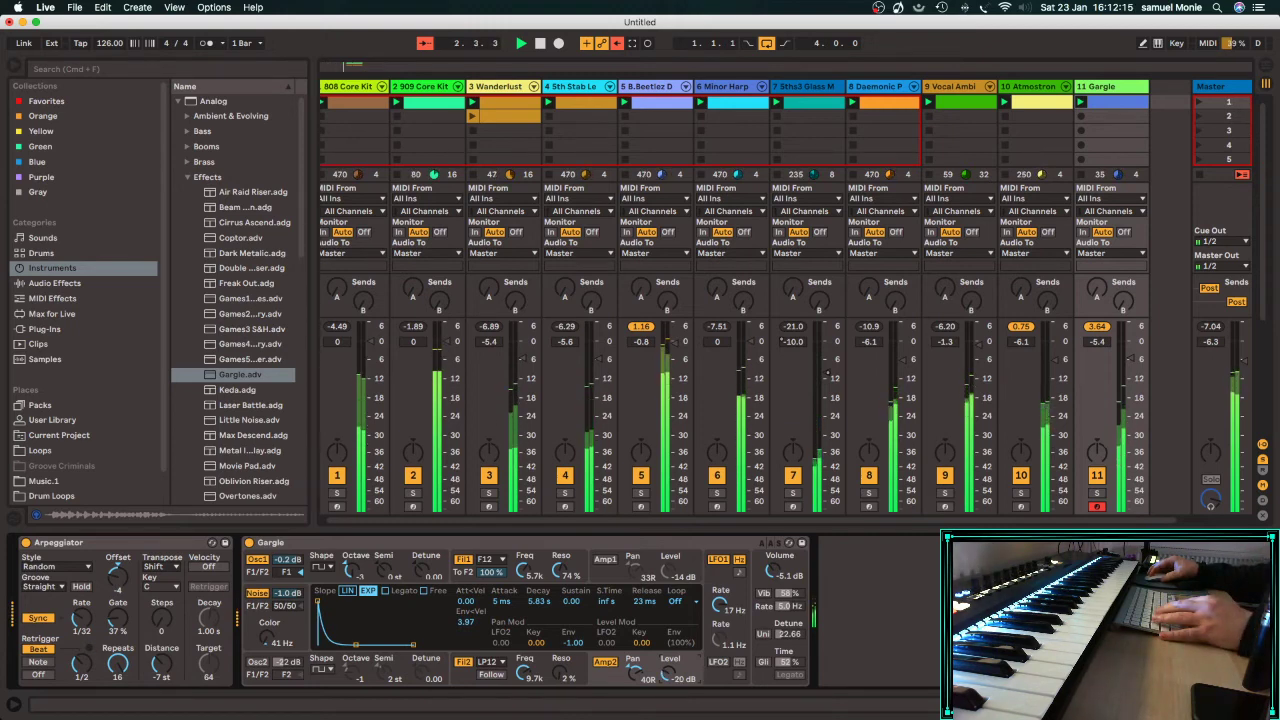
Thin out the Gargle clip's A2 notes by deleting those at 1.1.3, 1.2.1, 1.2.4, 1.3.2, 1.3.4, 1.4.2 and 1.4.4.
{"action": "left_click", "coordinate": [1108, 89]}
{"action": "left_click", "coordinate": [1108, 101]}
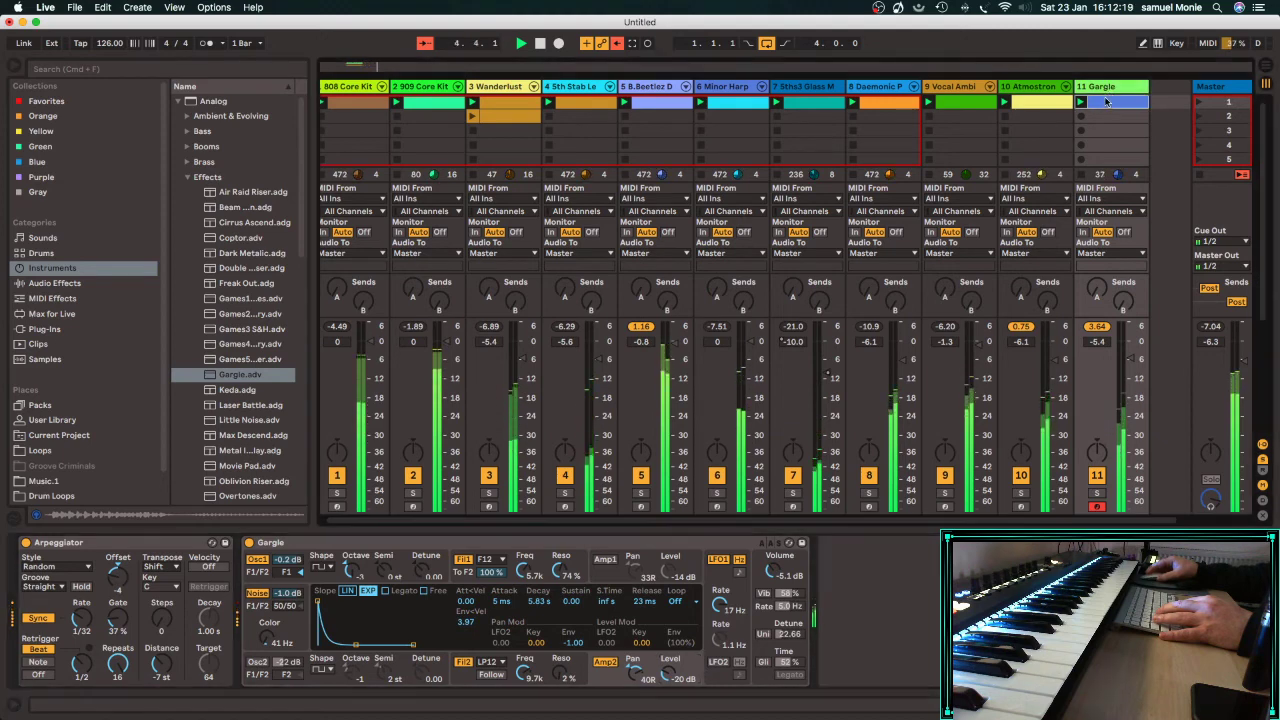
{"action": "double_click", "coordinate": [1108, 102]}
{"action": "double_click", "coordinate": [394, 552]}
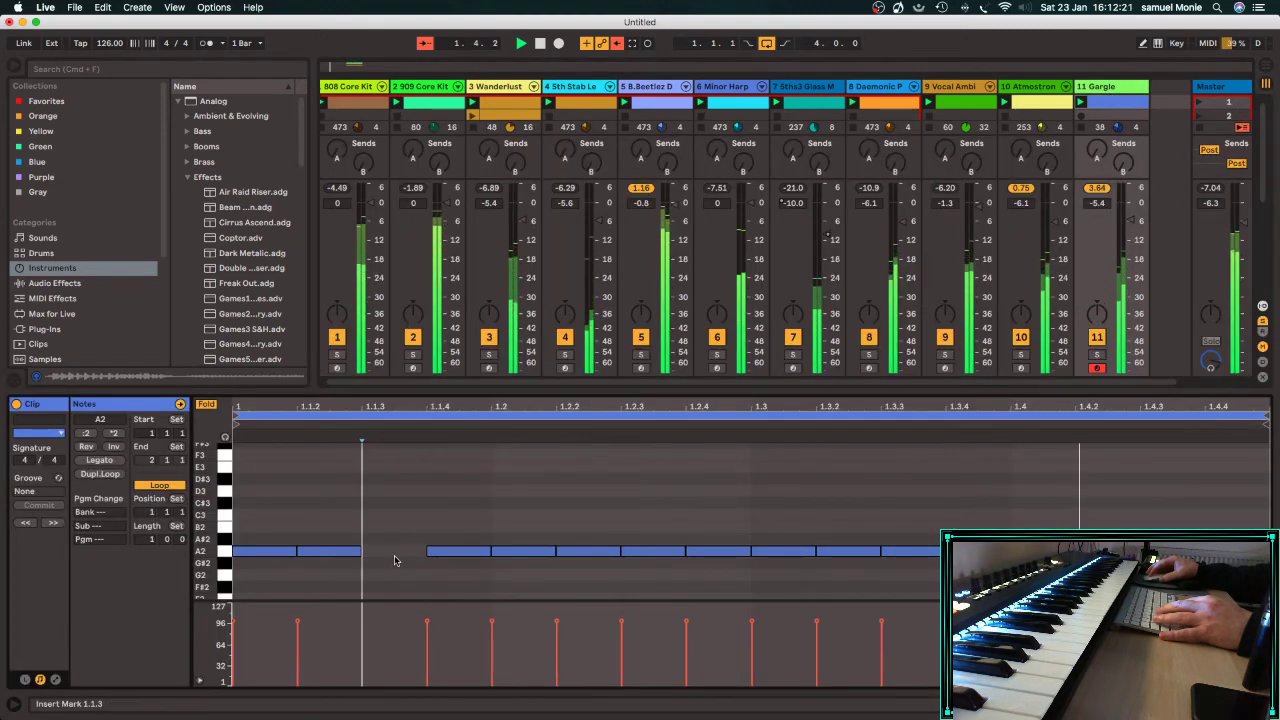
{"action": "double_click", "coordinate": [518, 552]}
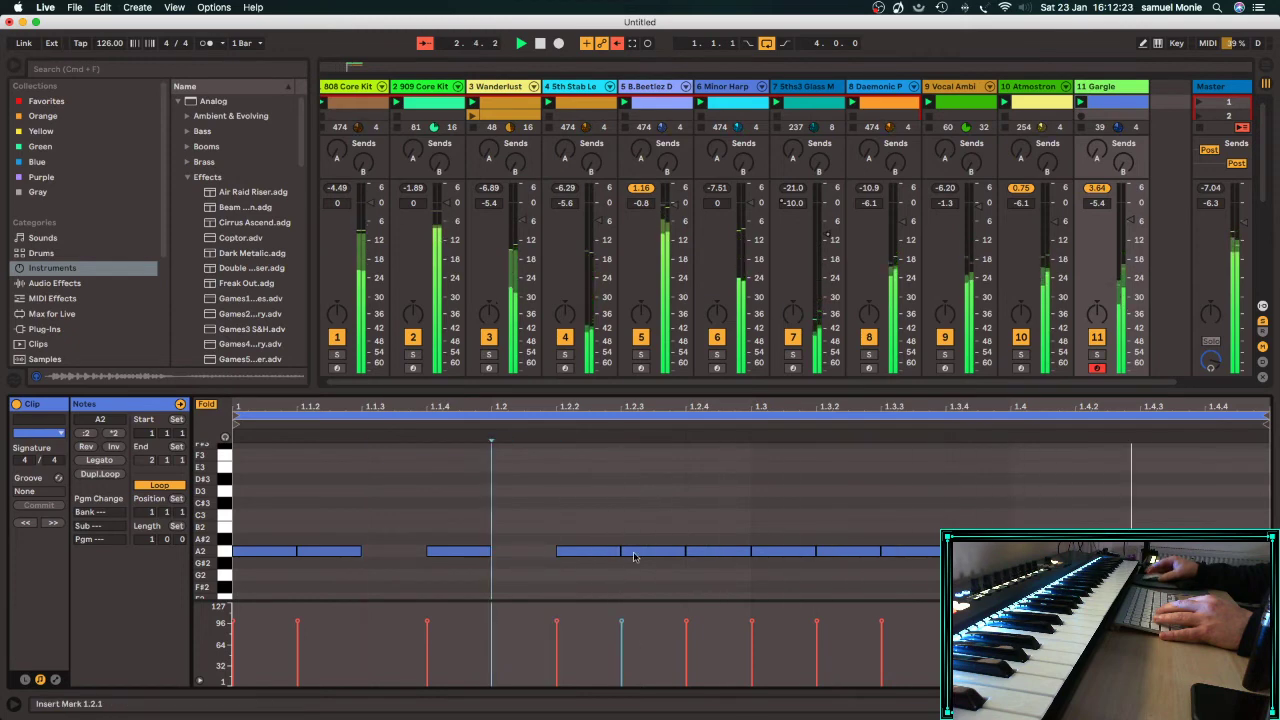
{"action": "double_click", "coordinate": [712, 552]}
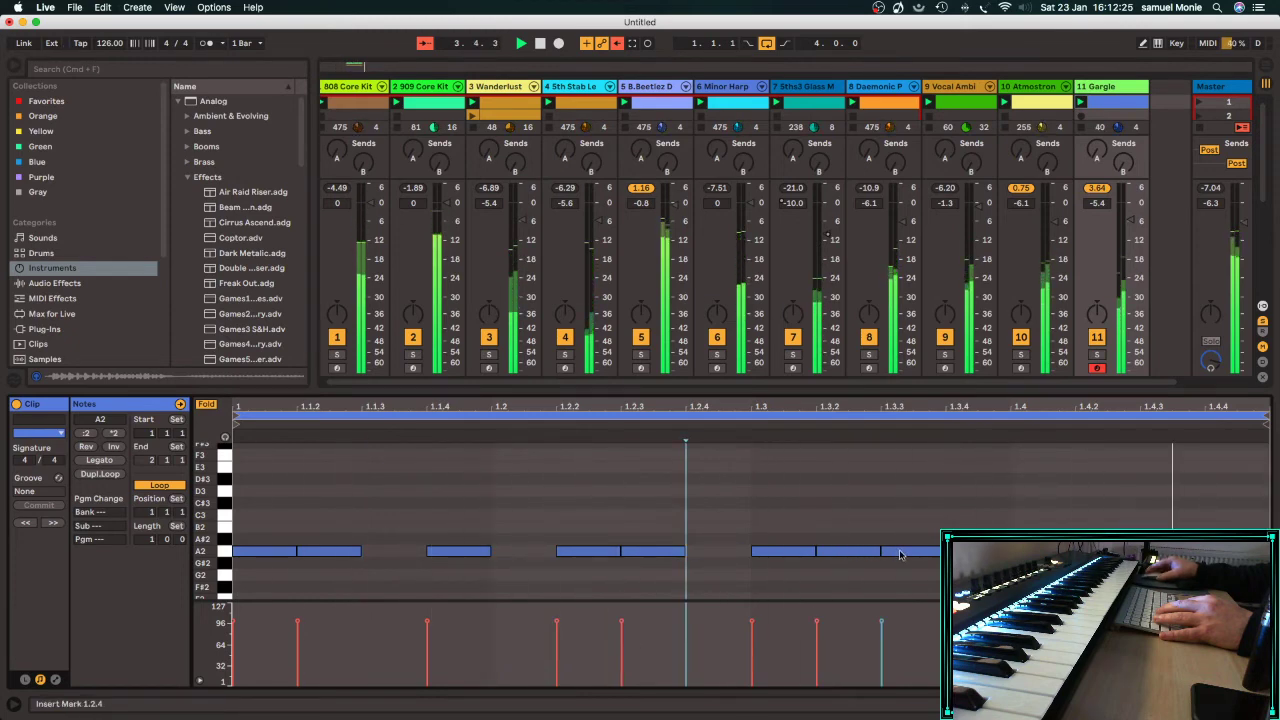
{"action": "double_click", "coordinate": [863, 555]}
{"action": "left_click", "coordinate": [946, 552]}
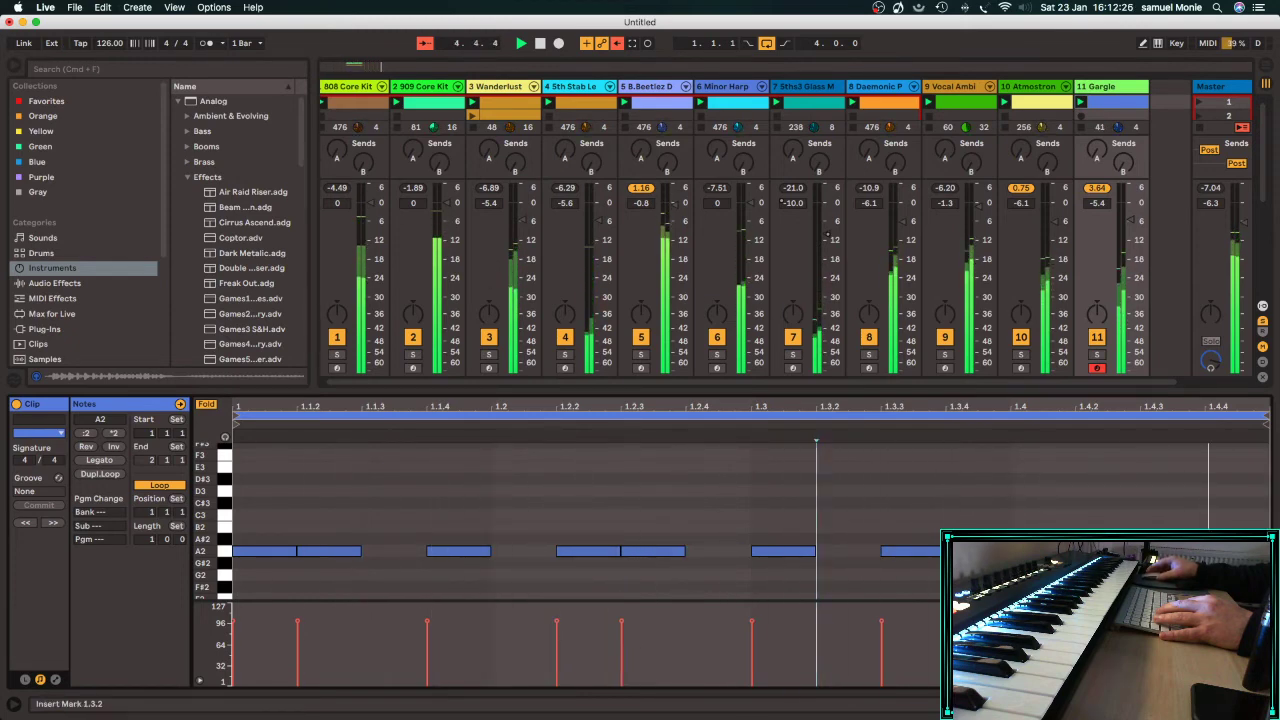
{"action": "double_click", "coordinate": [1106, 552]}
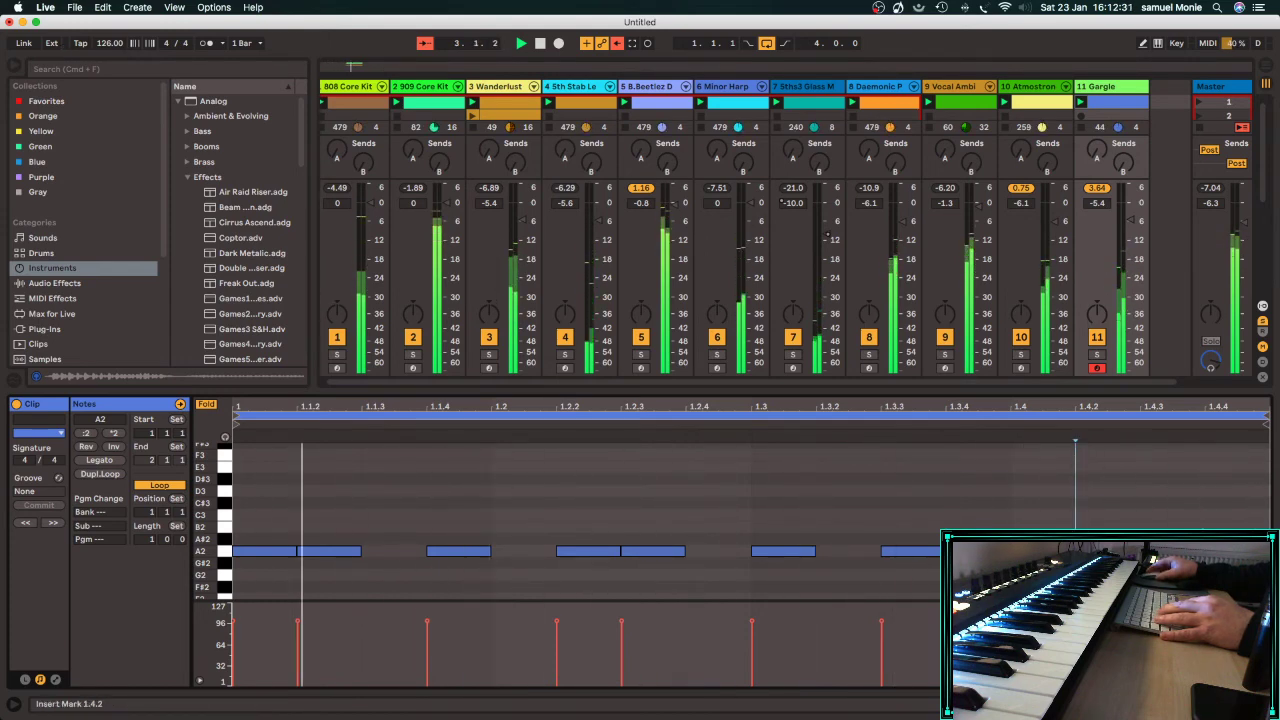
{"action": "double_click", "coordinate": [1235, 552]}
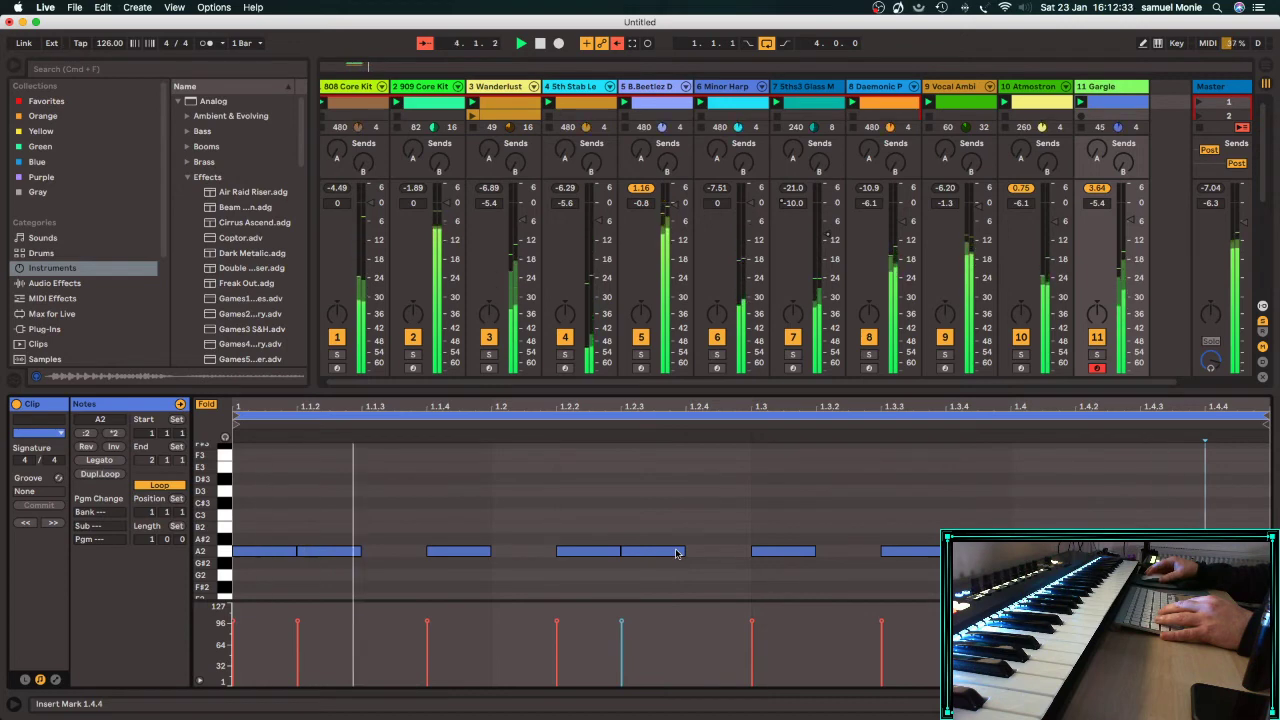
{"action": "double_click", "coordinate": [712, 540]}
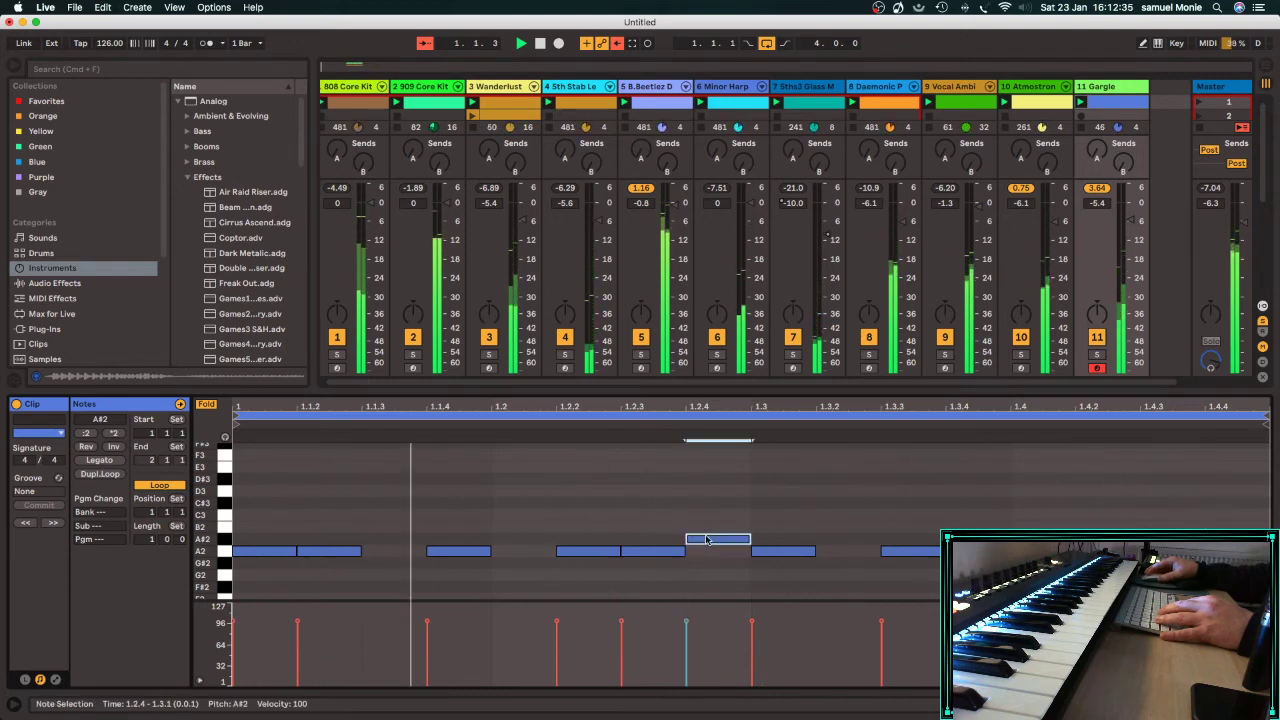
{"action": "double_click", "coordinate": [736, 541]}
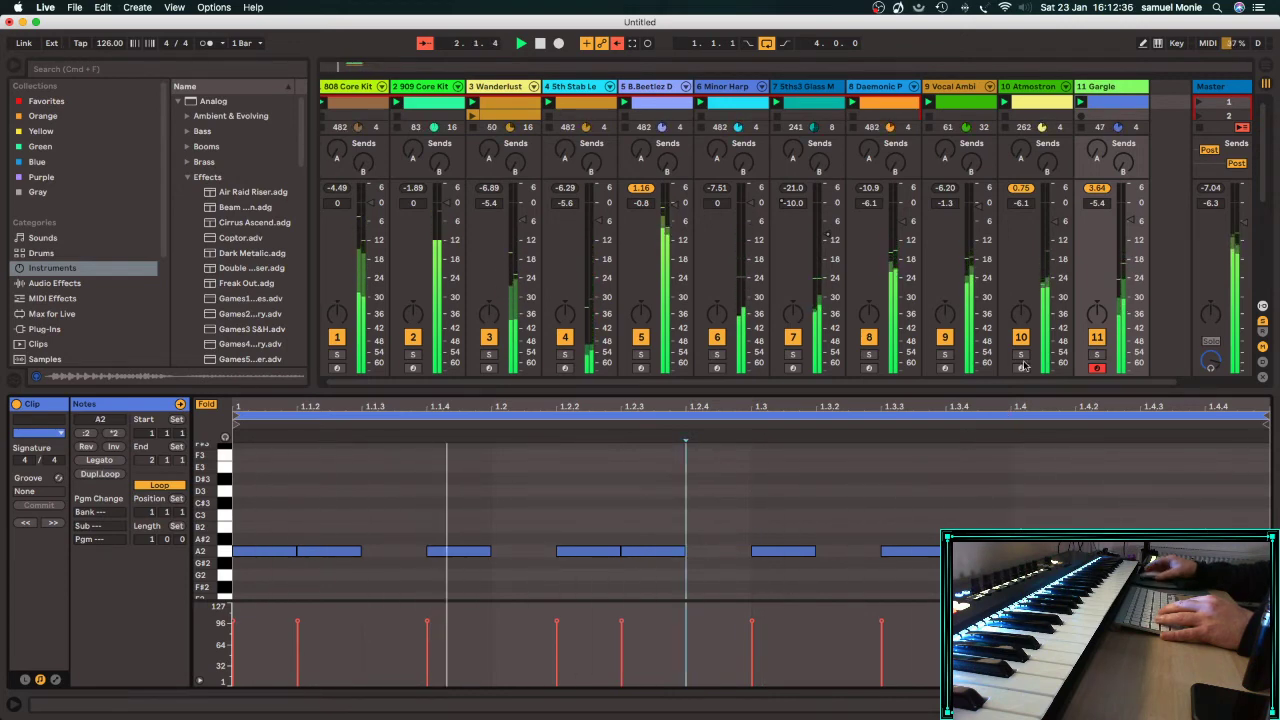
Try raising the octave of Gargle's first oscillator and solo track 11.
{"action": "double_click", "coordinate": [1113, 88]}
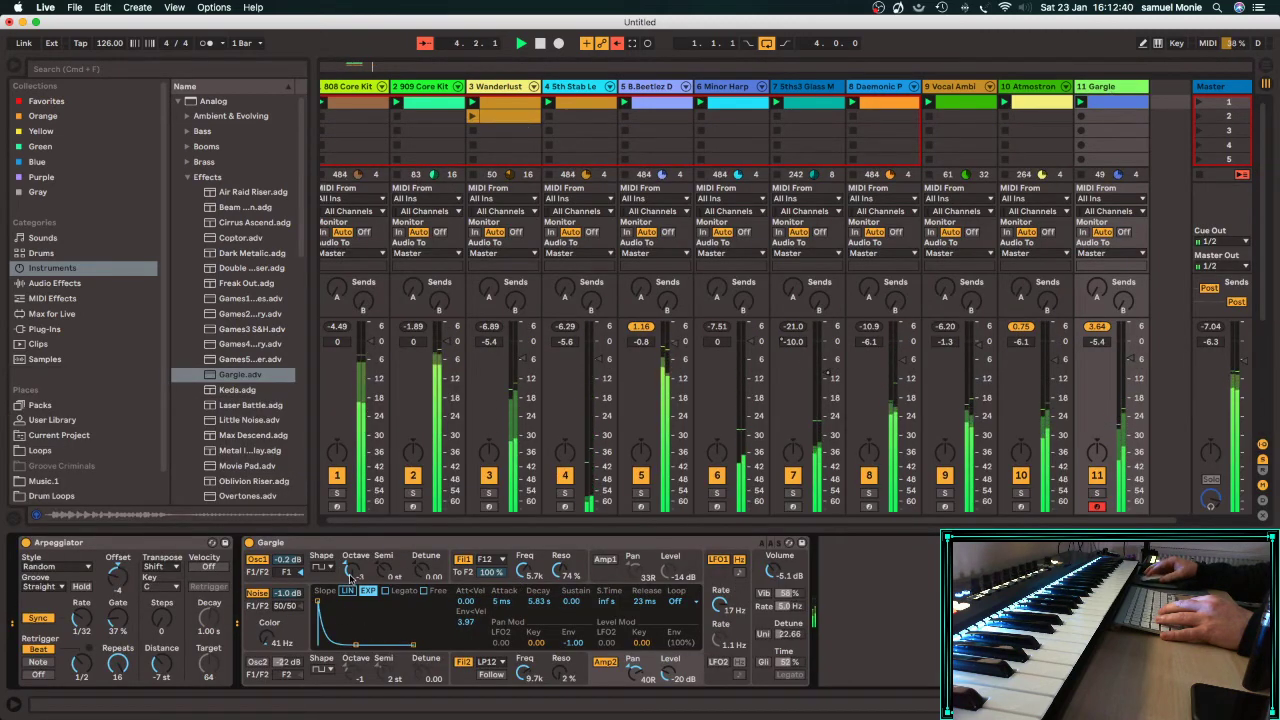
{"action": "mouse_move", "coordinate": [355, 570]}
{"action": "left_mouse_down"}
{"action": "mouse_move", "coordinate": [355, 530]}
{"action": "mouse_move", "coordinate": [355, 546]}
{"action": "left_mouse_up"}
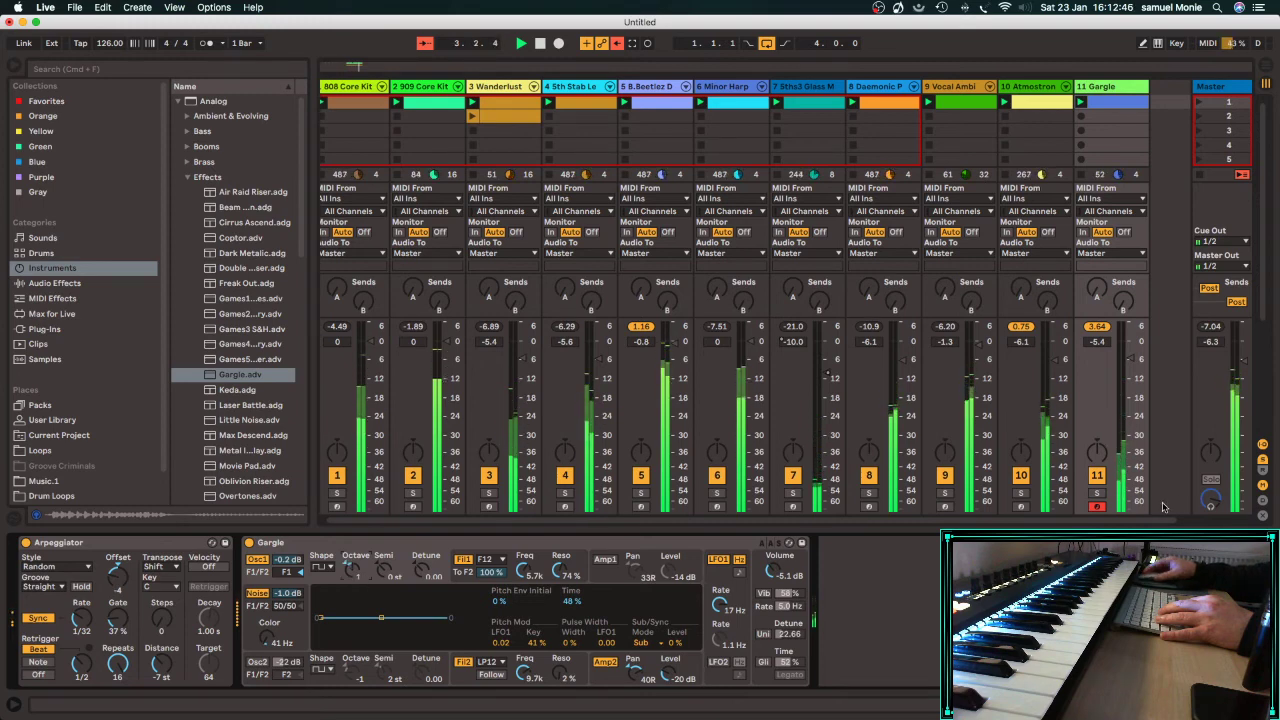
{"action": "left_click", "coordinate": [1097, 492]}
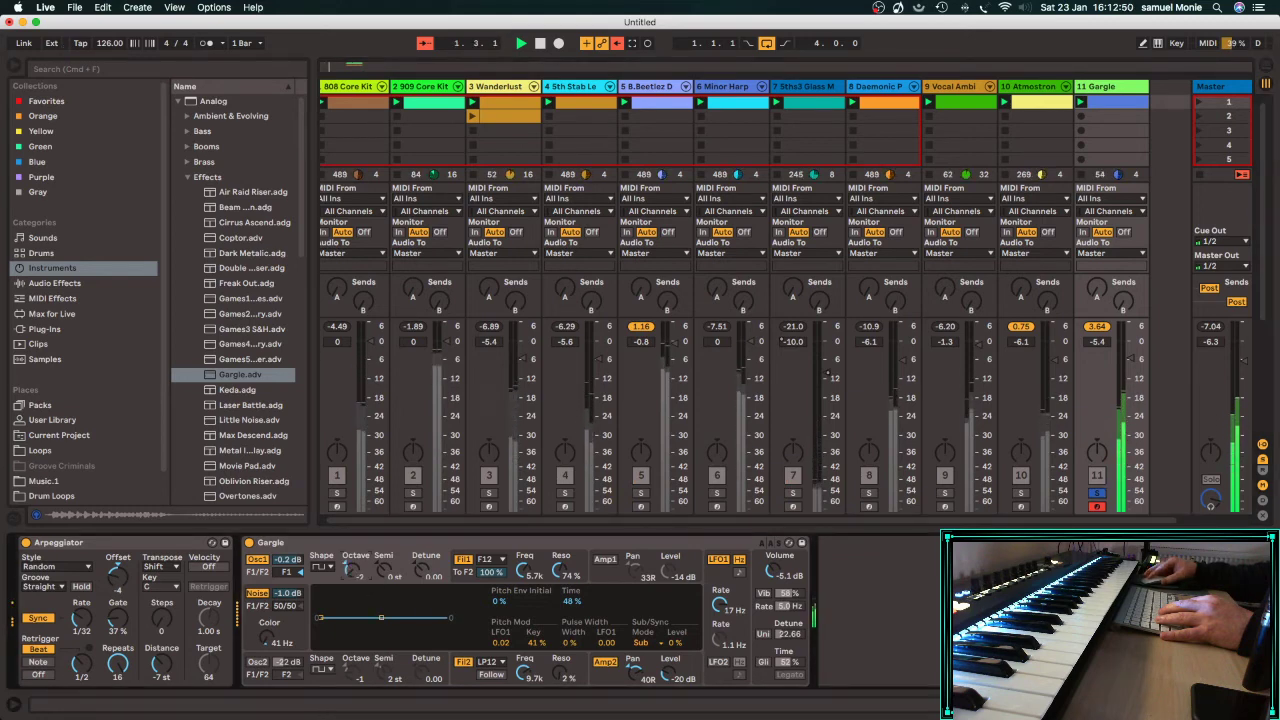
Try the Keda and Laser Battle presets on track 11 and load Little Noise in place of Gargle.
{"action": "left_click", "coordinate": [236, 390]}
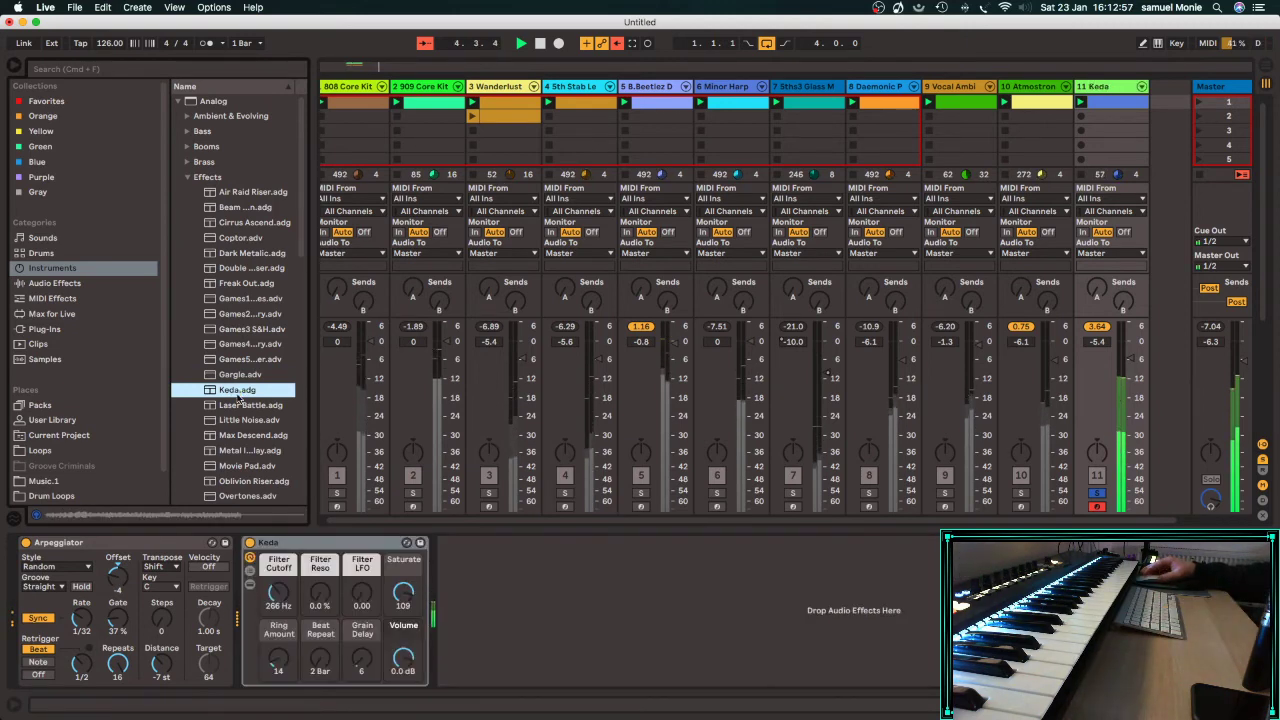
{"action": "left_click", "coordinate": [235, 405]}
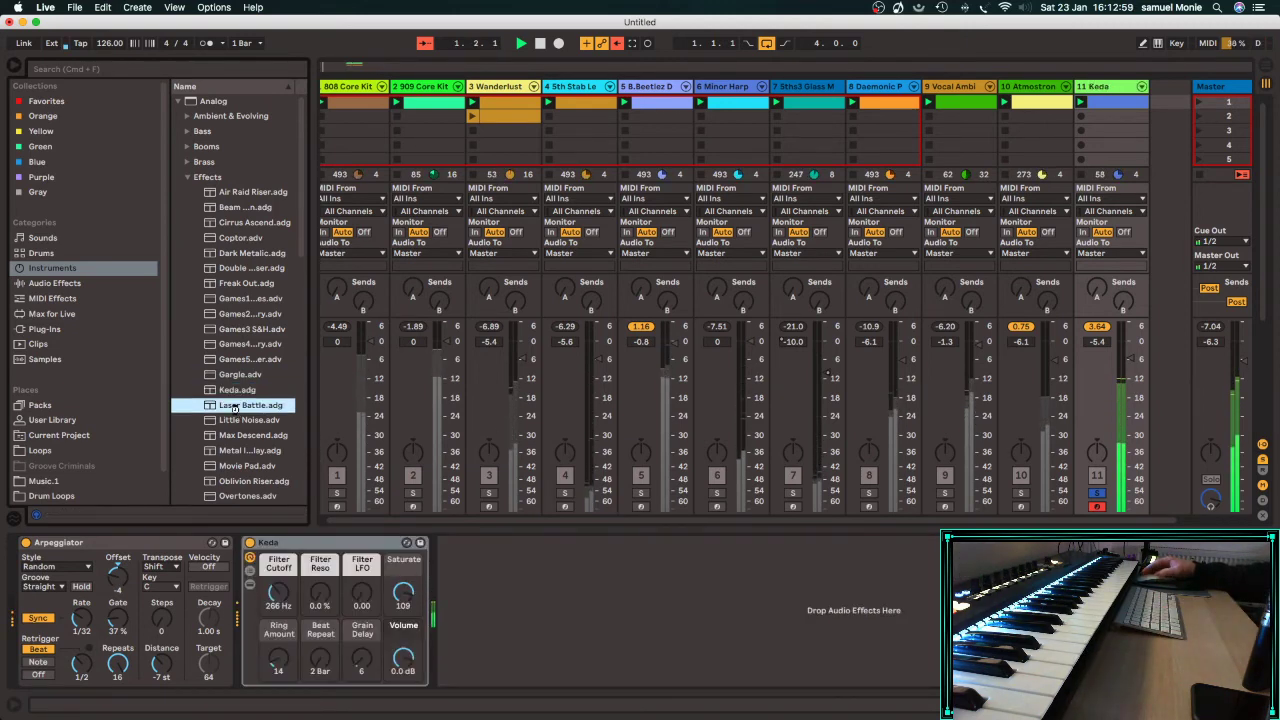
{"action": "left_click", "coordinate": [235, 420]}
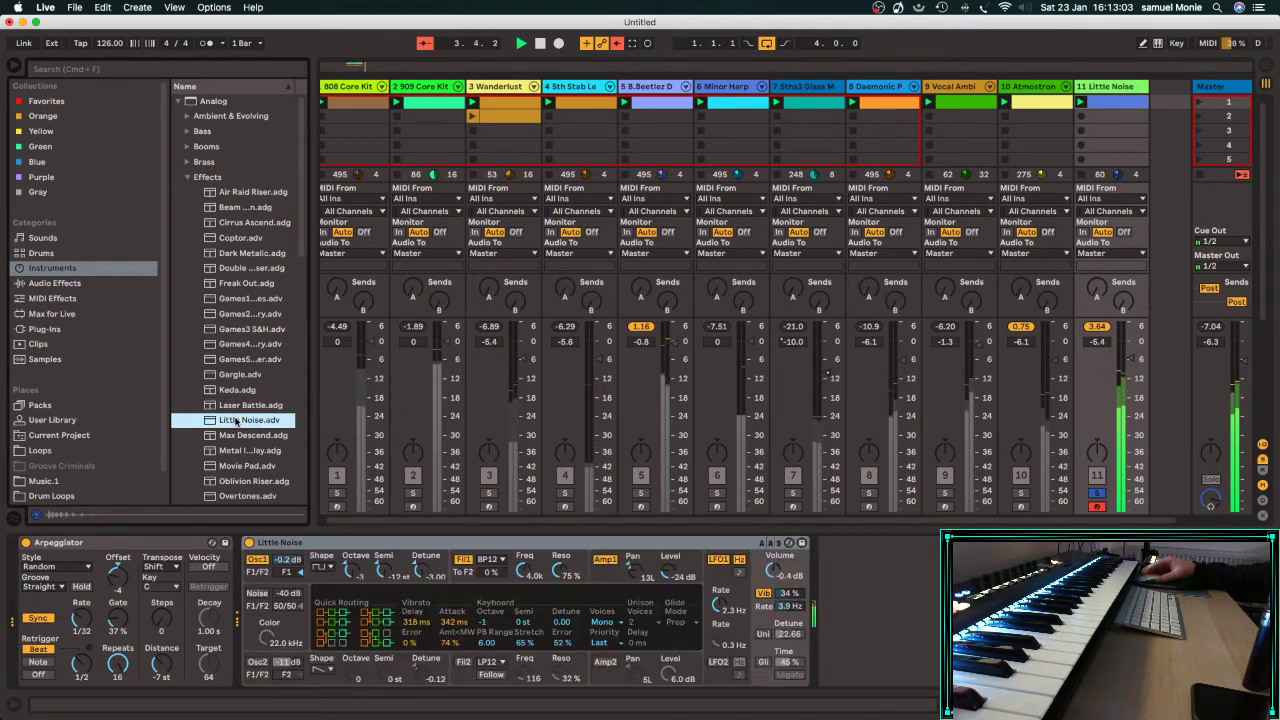
Set the Arpeggiator's synced rate to 1/4 and its repeats to 5, with Beat retrigger at 1/2.
{"action": "left_click", "coordinate": [84, 651]}
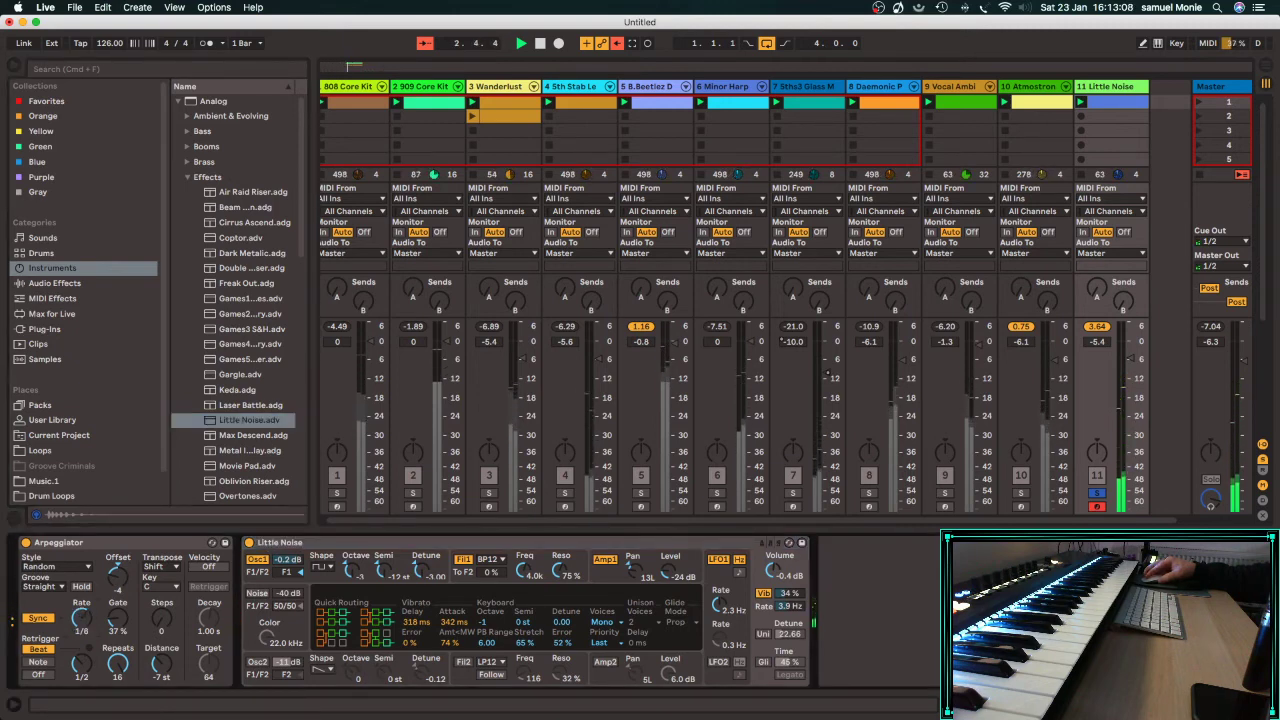
{"action": "left_click_drag", "start_coordinate": [82, 619], "coordinate": [82, 612]}
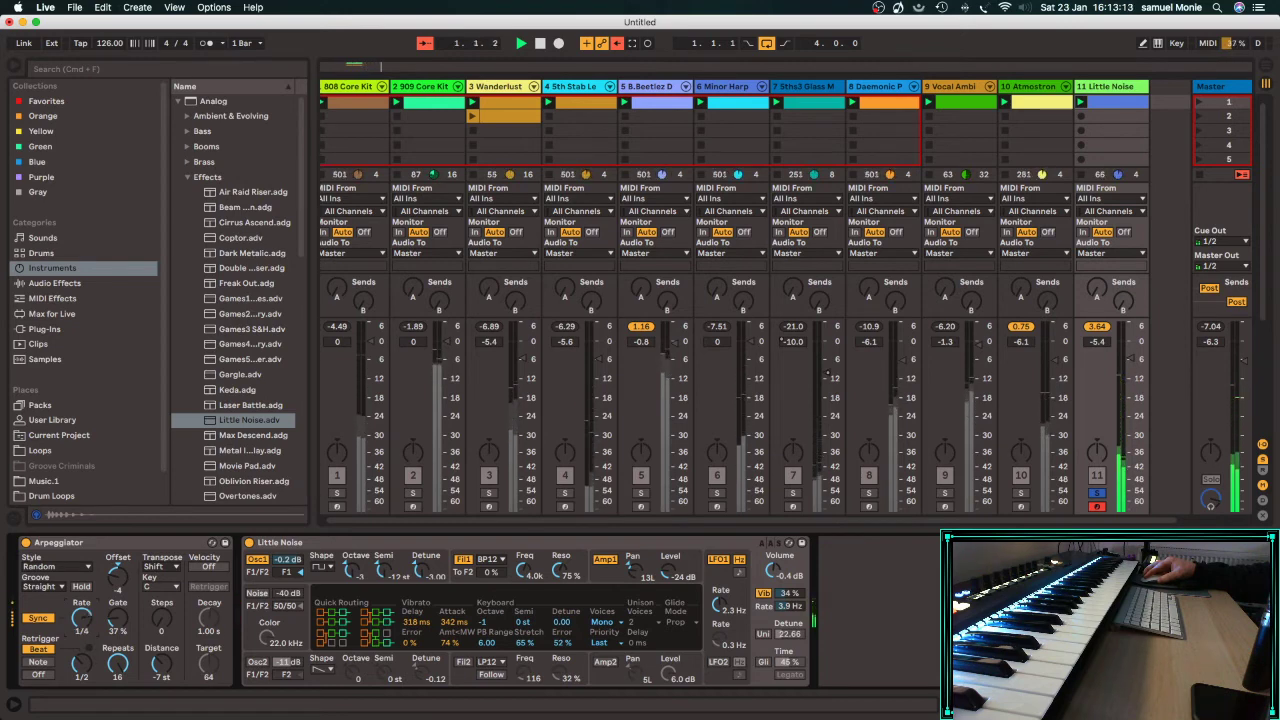
{"action": "mouse_move", "coordinate": [82, 663]}
{"action": "left_mouse_down"}
{"action": "mouse_move", "coordinate": [82, 652]}
{"action": "mouse_move", "coordinate": [82, 670]}
{"action": "left_mouse_up"}
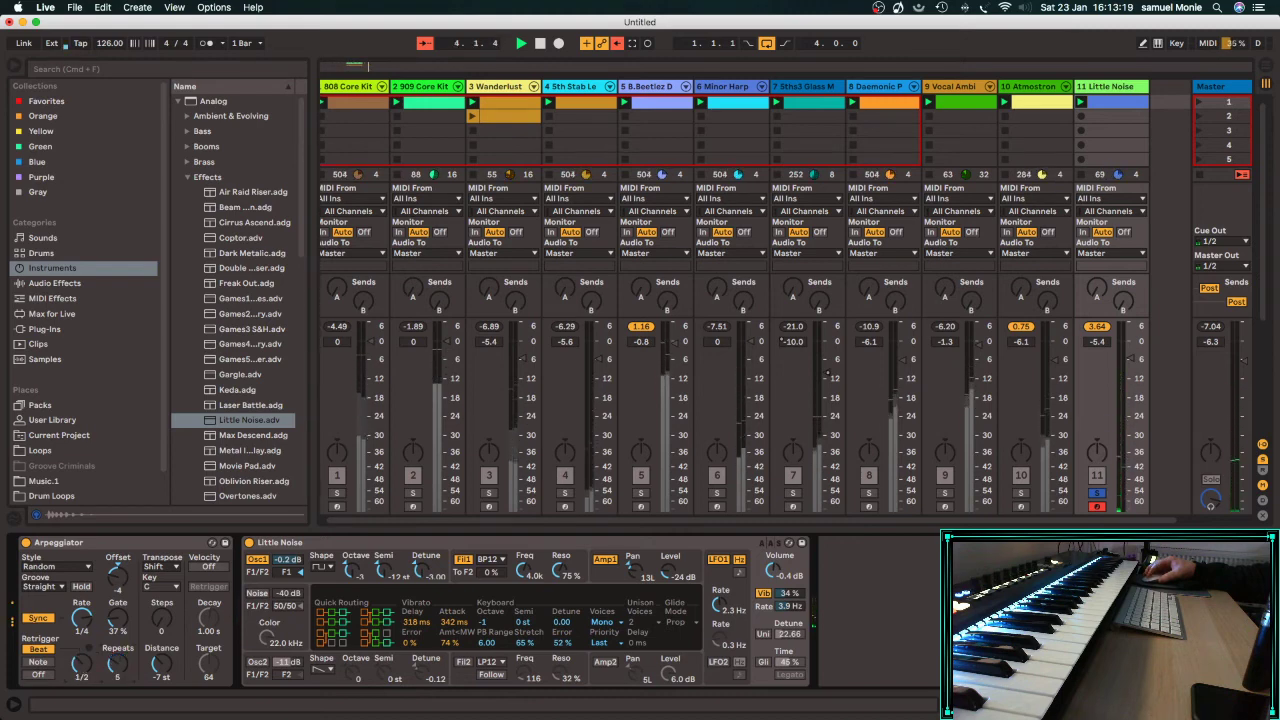
Unsolo track 11, set its volume to -6.0 dB and hide the browser.
{"action": "left_click", "coordinate": [1097, 493]}
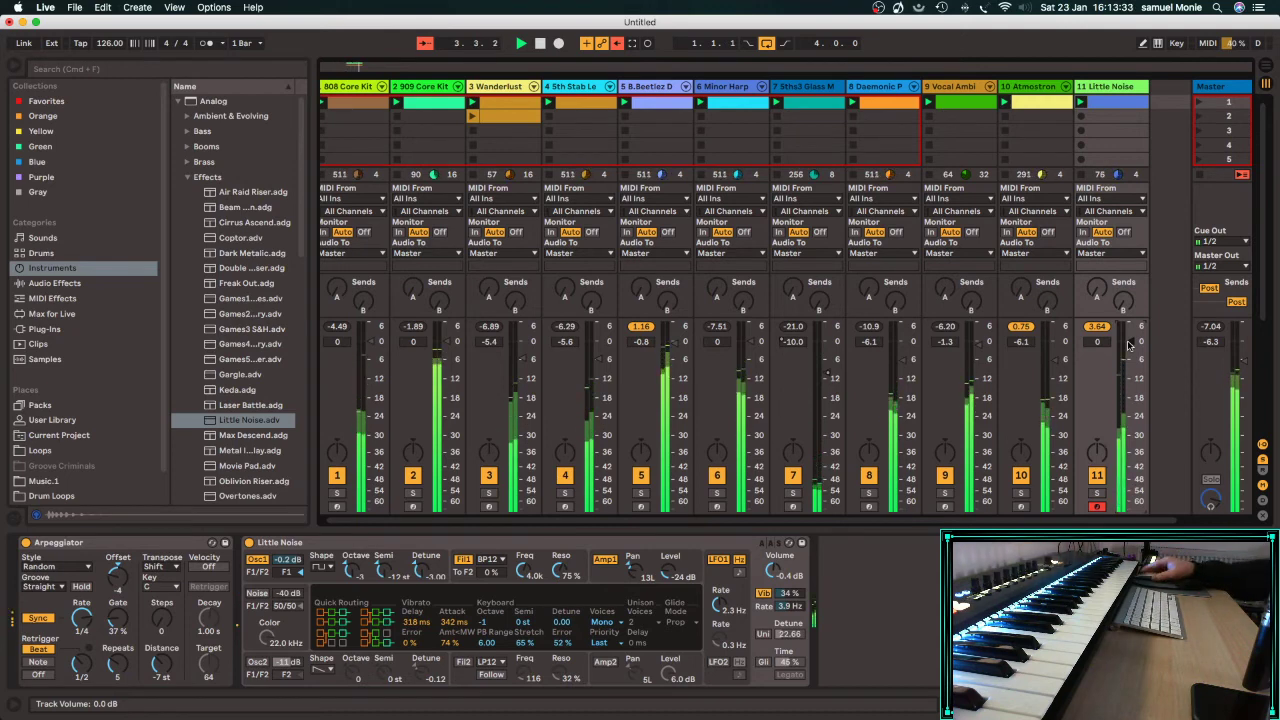
{"action": "left_click_drag", "start_coordinate": [1129, 344], "coordinate": [1129, 347]}
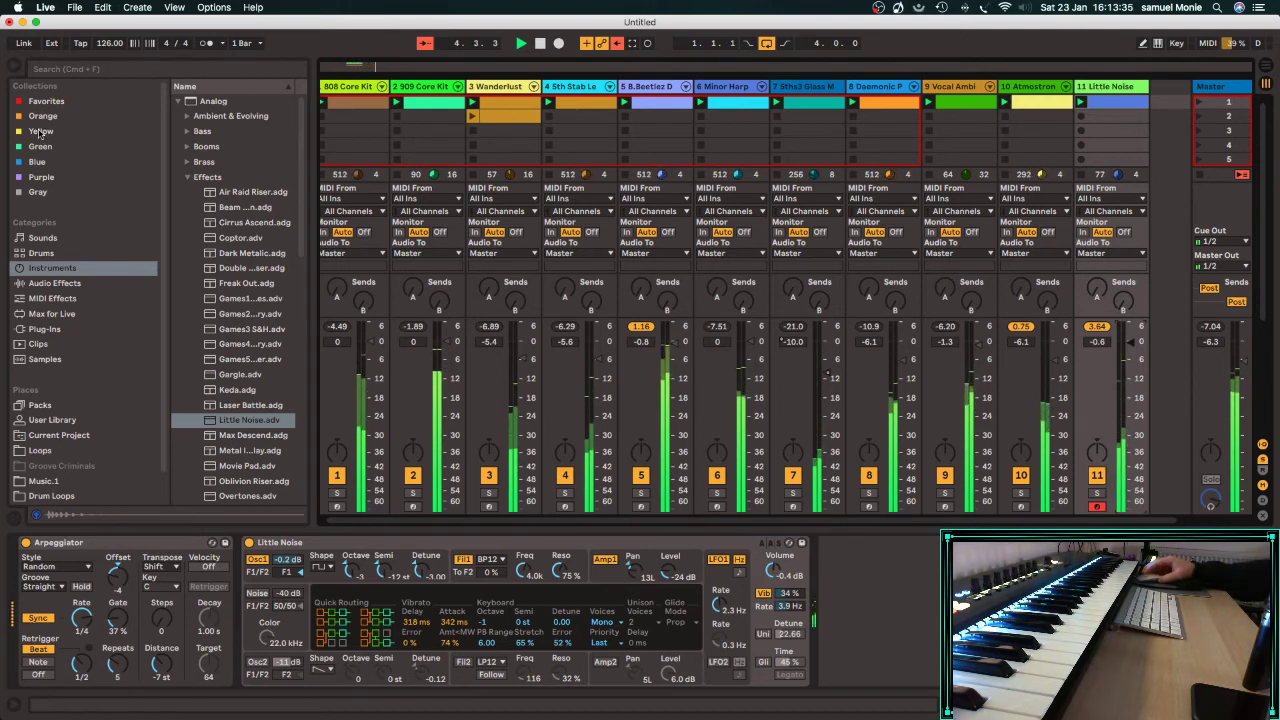
{"action": "left_click", "coordinate": [14, 66]}
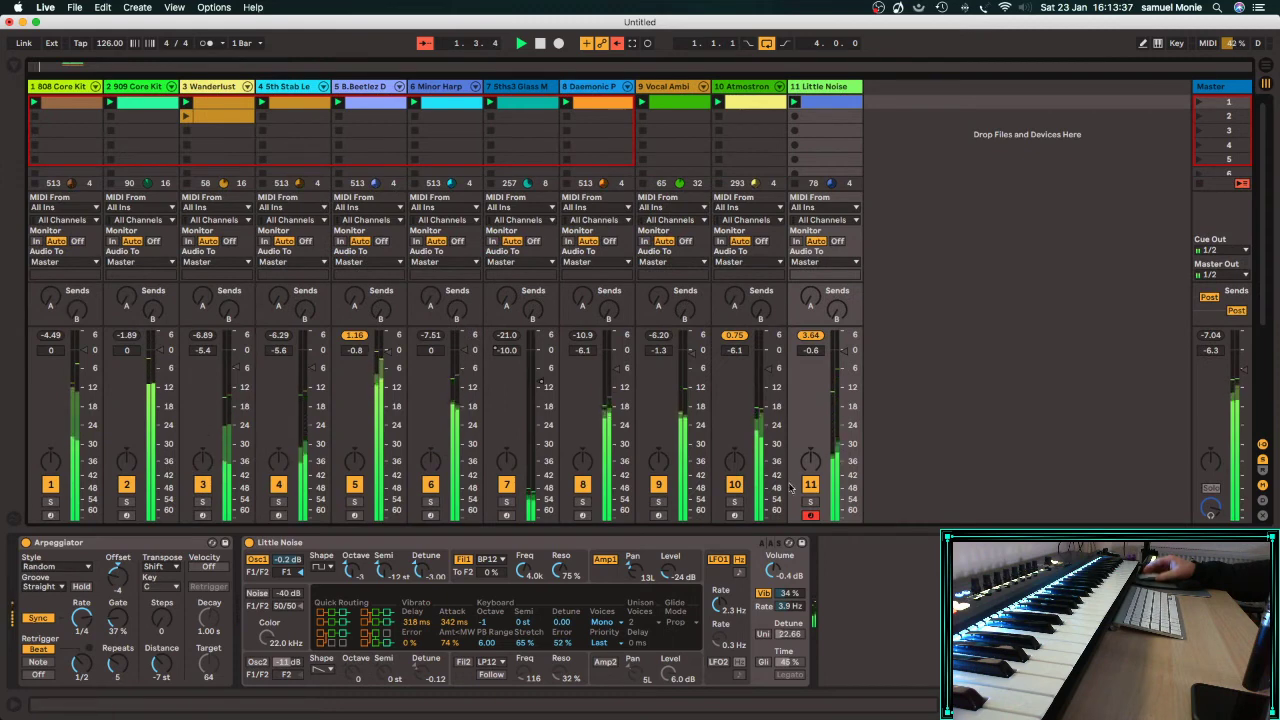
{"action": "left_click", "coordinate": [842, 370]}
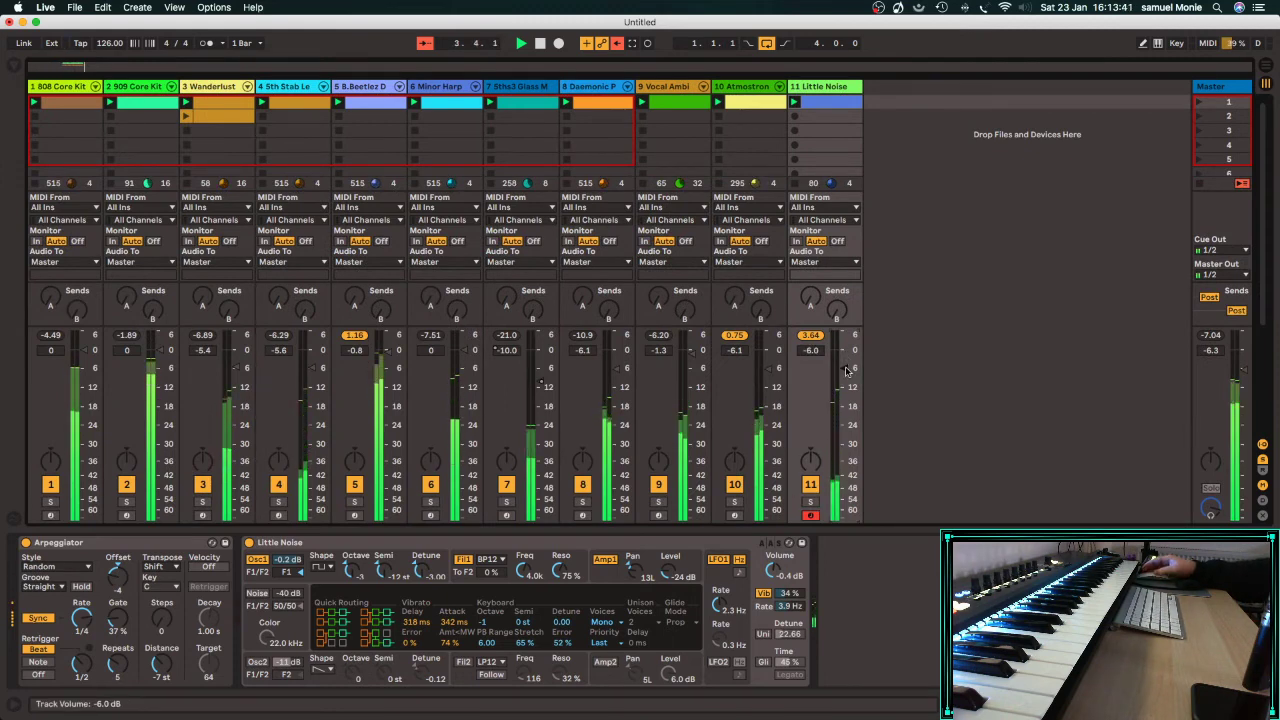
Unfold the Little Noise clip's note view, delete all its notes and draw a single sixteenth A2 note at the start.
{"action": "double_click", "coordinate": [826, 103]}
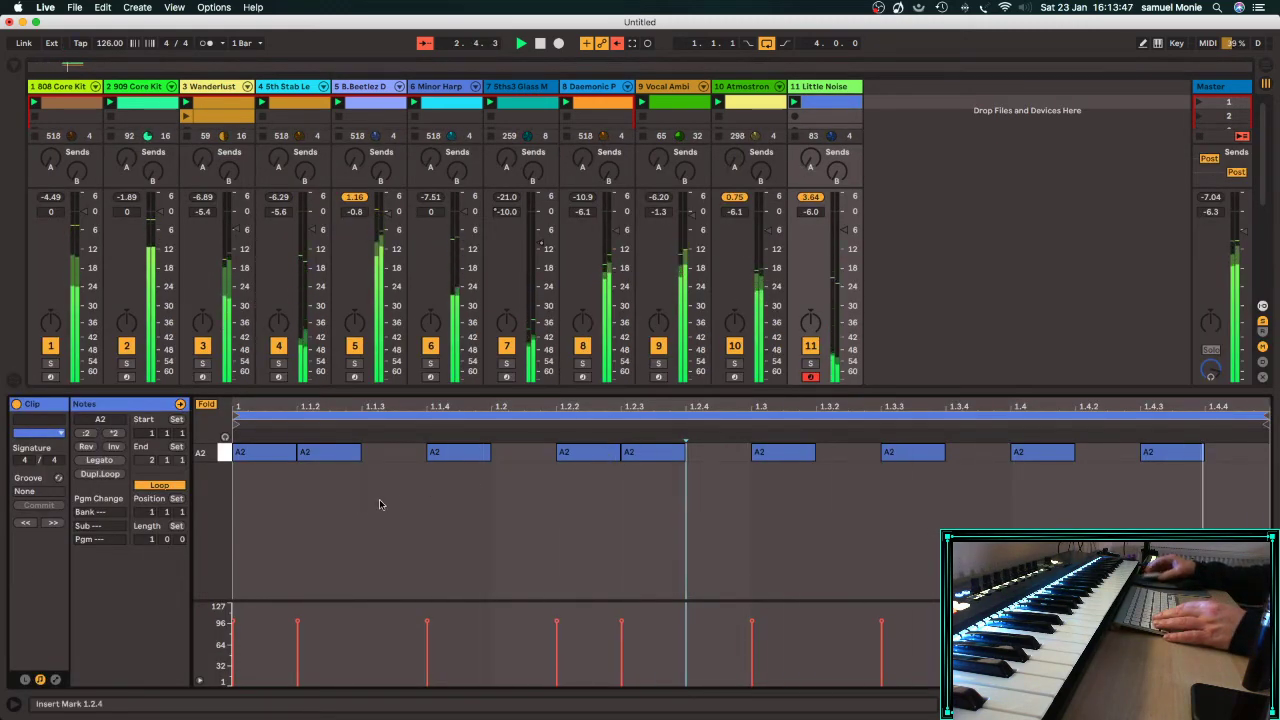
{"action": "left_click", "coordinate": [206, 405]}
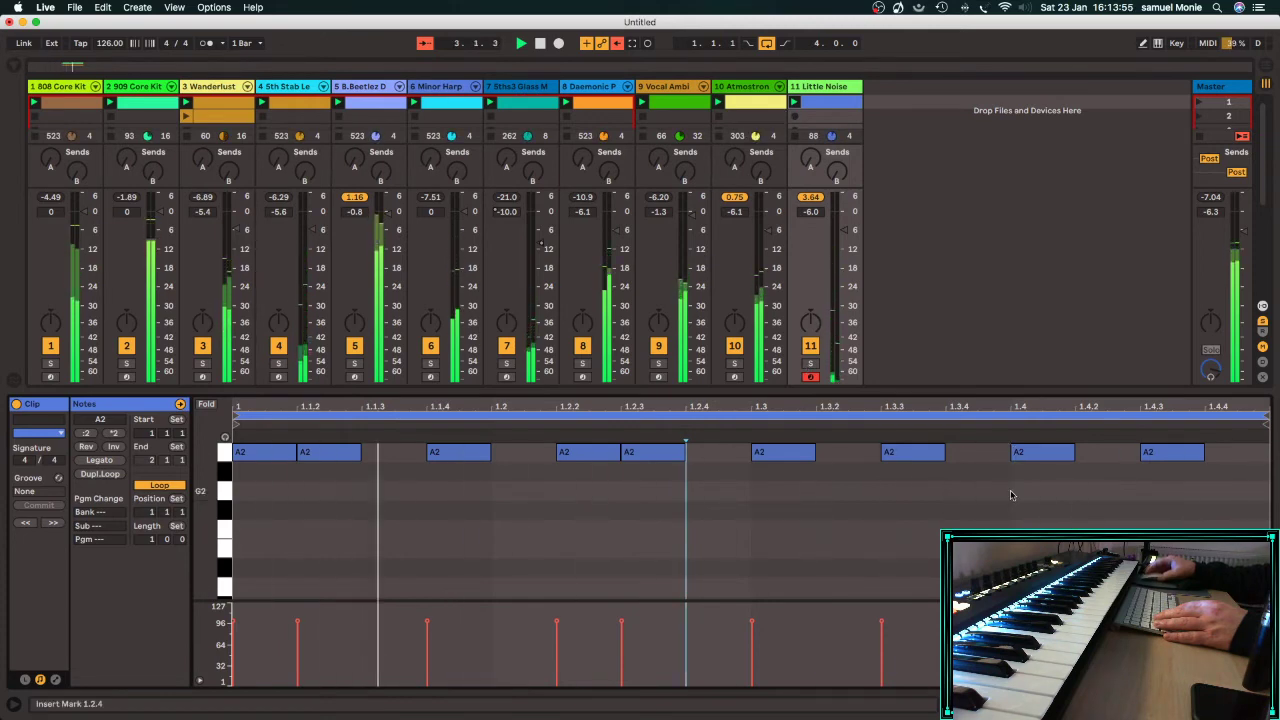
{"action": "left_click_drag", "start_coordinate": [1223, 449], "coordinate": [120, 483]}
{"action": "key", "text": "Delete"}
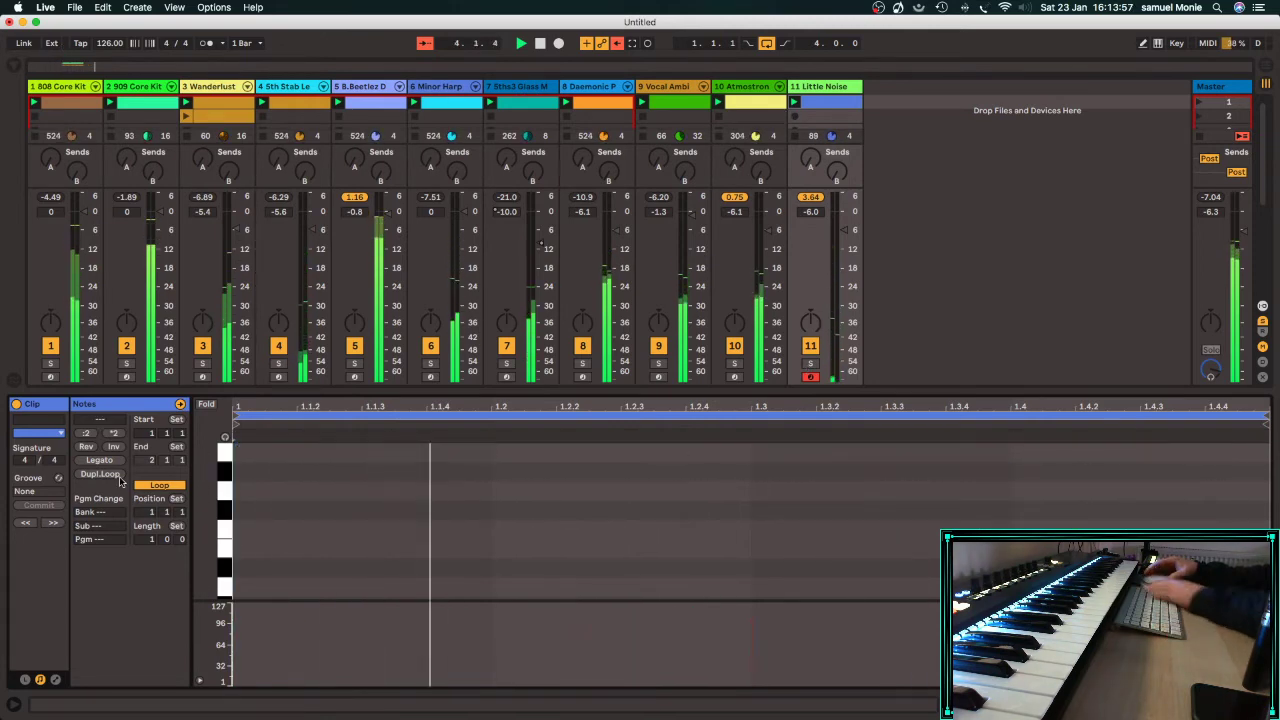
{"action": "double_click", "coordinate": [259, 457]}
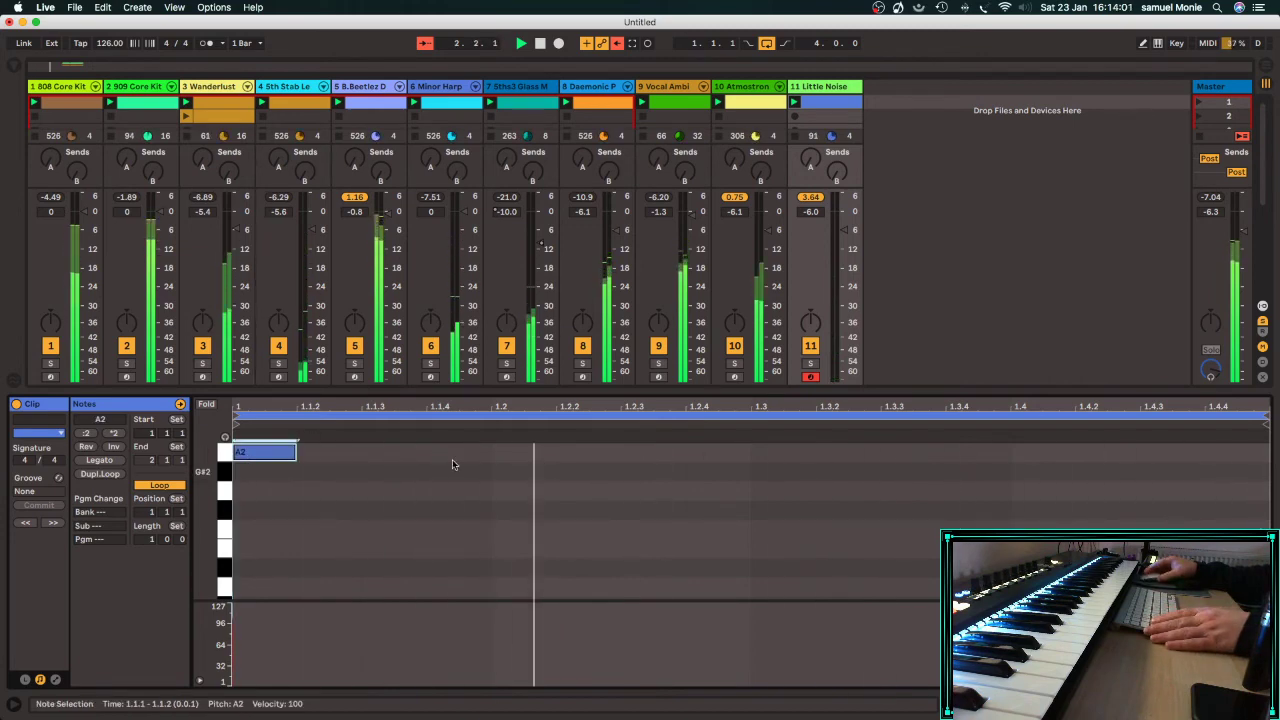
Stretch the A2 note in the track 11 clip across the full bar and delete it.
{"action": "left_click_drag", "start_coordinate": [300, 455], "coordinate": [1241, 460]}
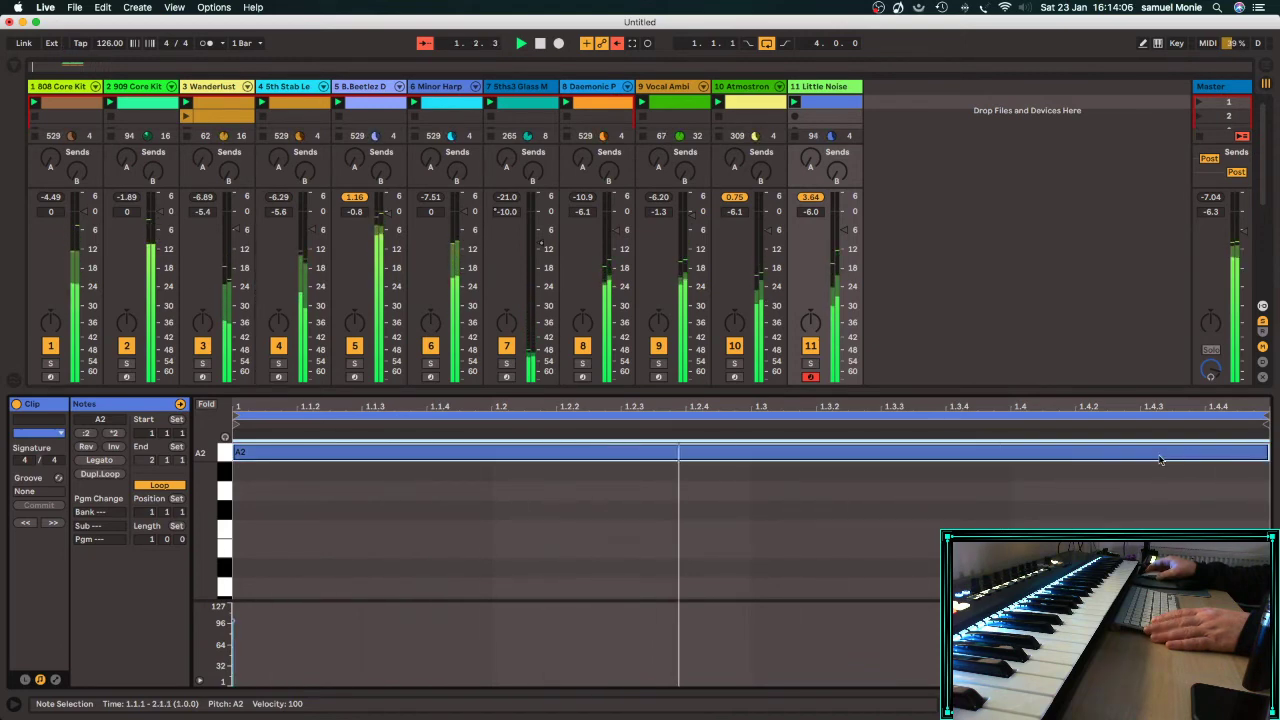
{"action": "key", "text": "Delete"}
Show the devices of track 11, switch off the Arpeggiator and collapse it.
{"action": "double_click", "coordinate": [805, 87]}
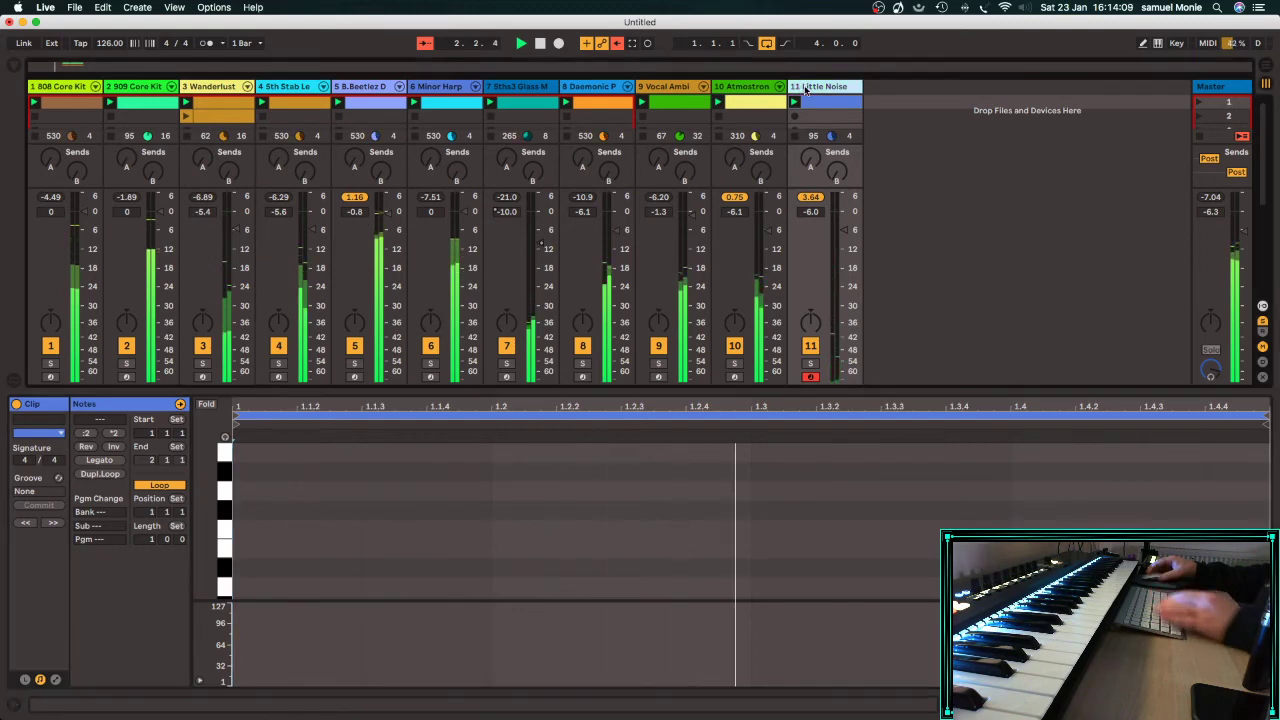
{"action": "left_click", "coordinate": [26, 543]}
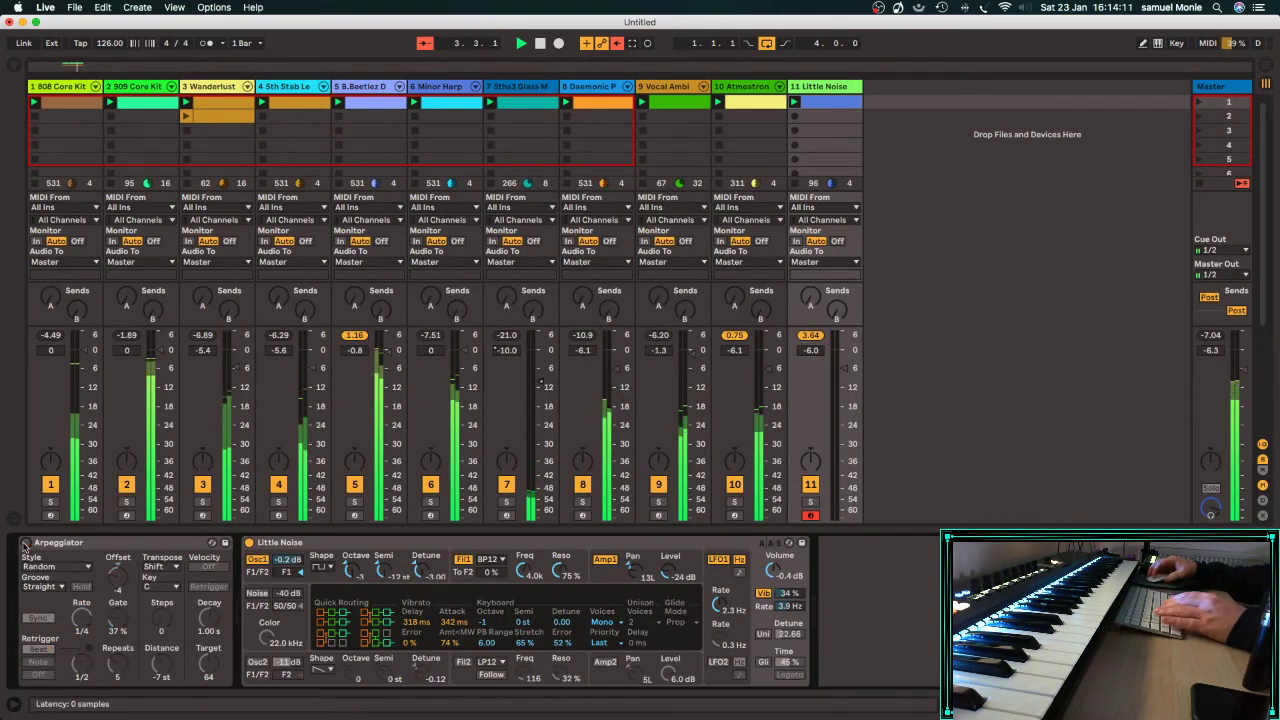
{"action": "left_click", "coordinate": [71, 545]}
{"action": "double_click", "coordinate": [71, 545]}
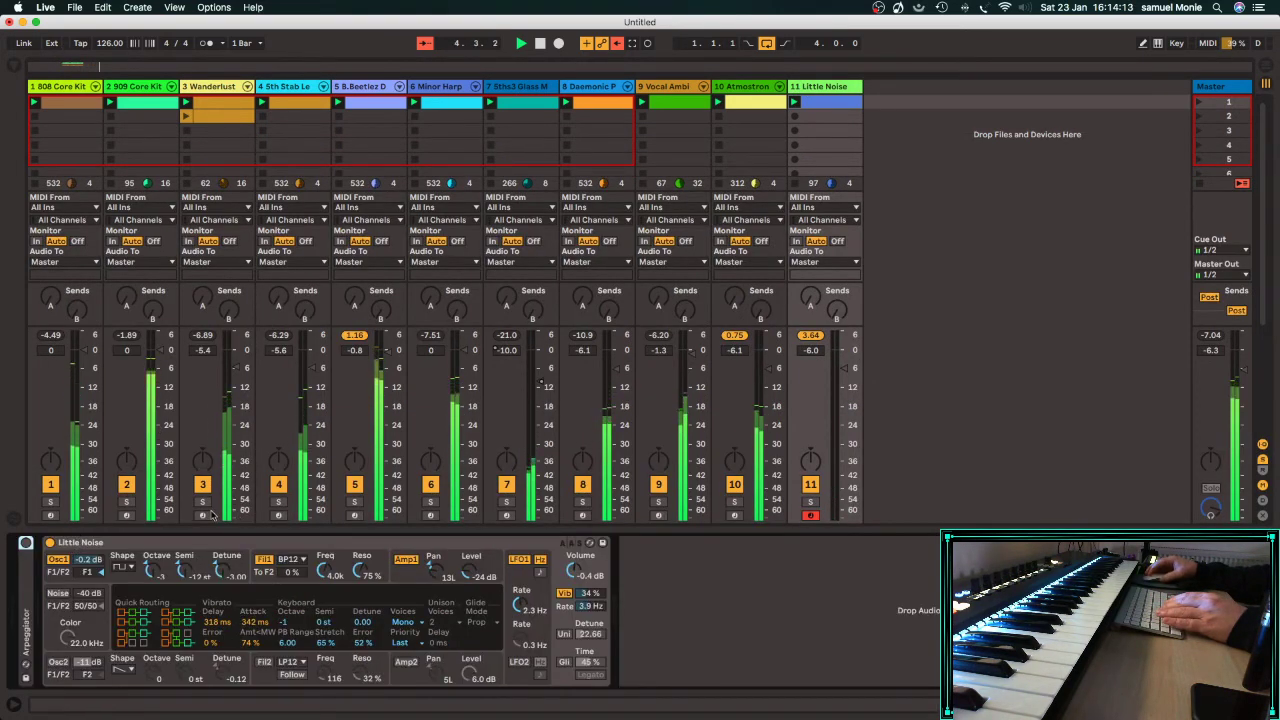
Show the browser again and try the Metal Impact Delay and Particle Flow effect presets on track 11.
{"action": "left_click", "coordinate": [10, 63]}
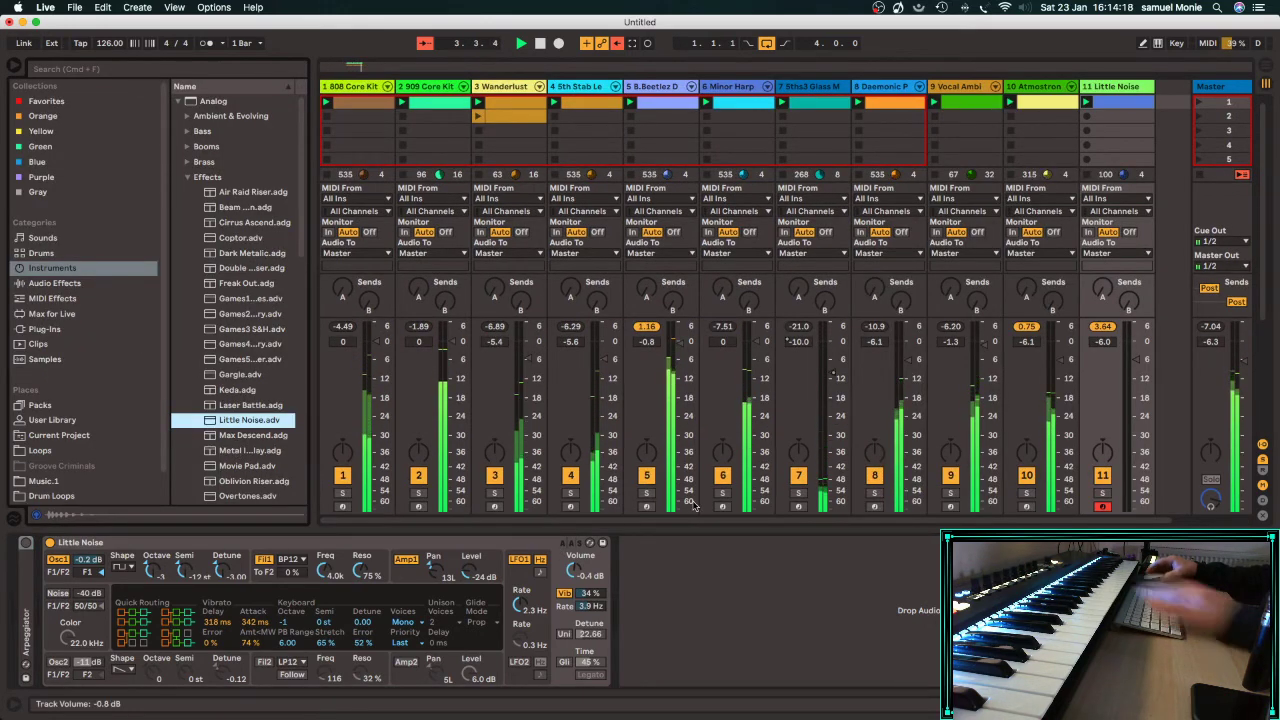
{"action": "left_click", "coordinate": [252, 451]}
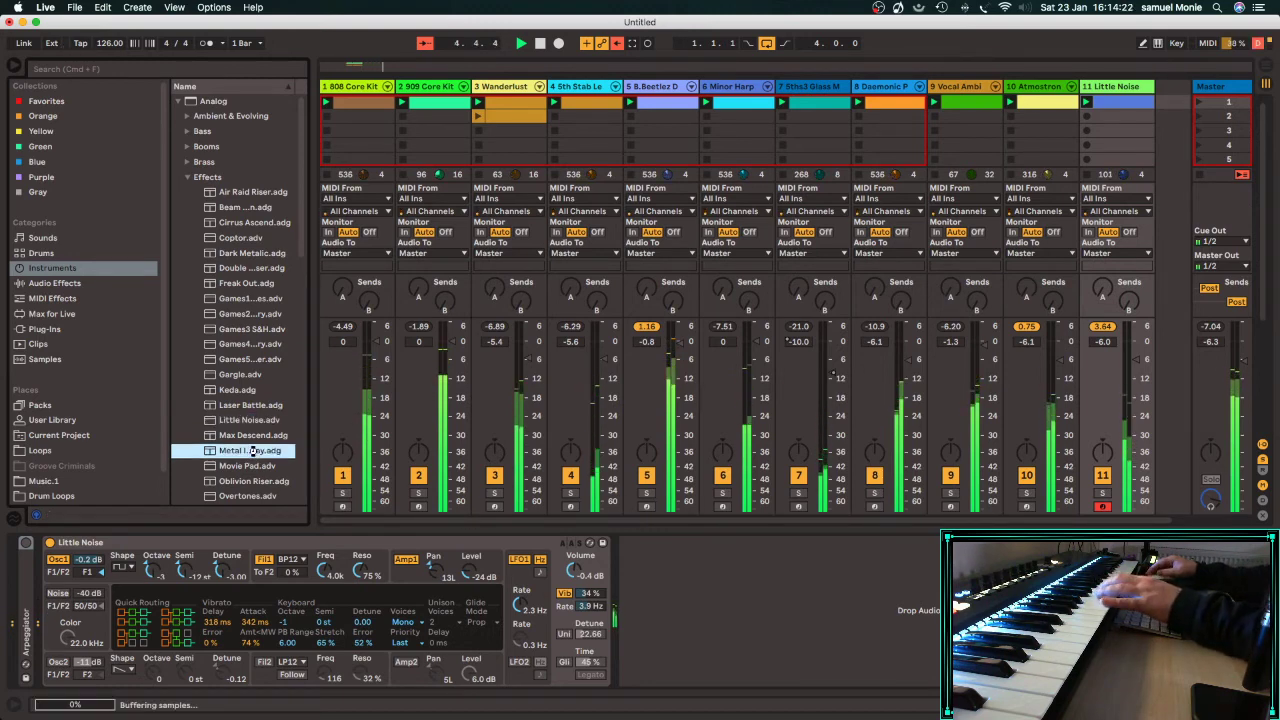
{"action": "double_click", "coordinate": [252, 451]}
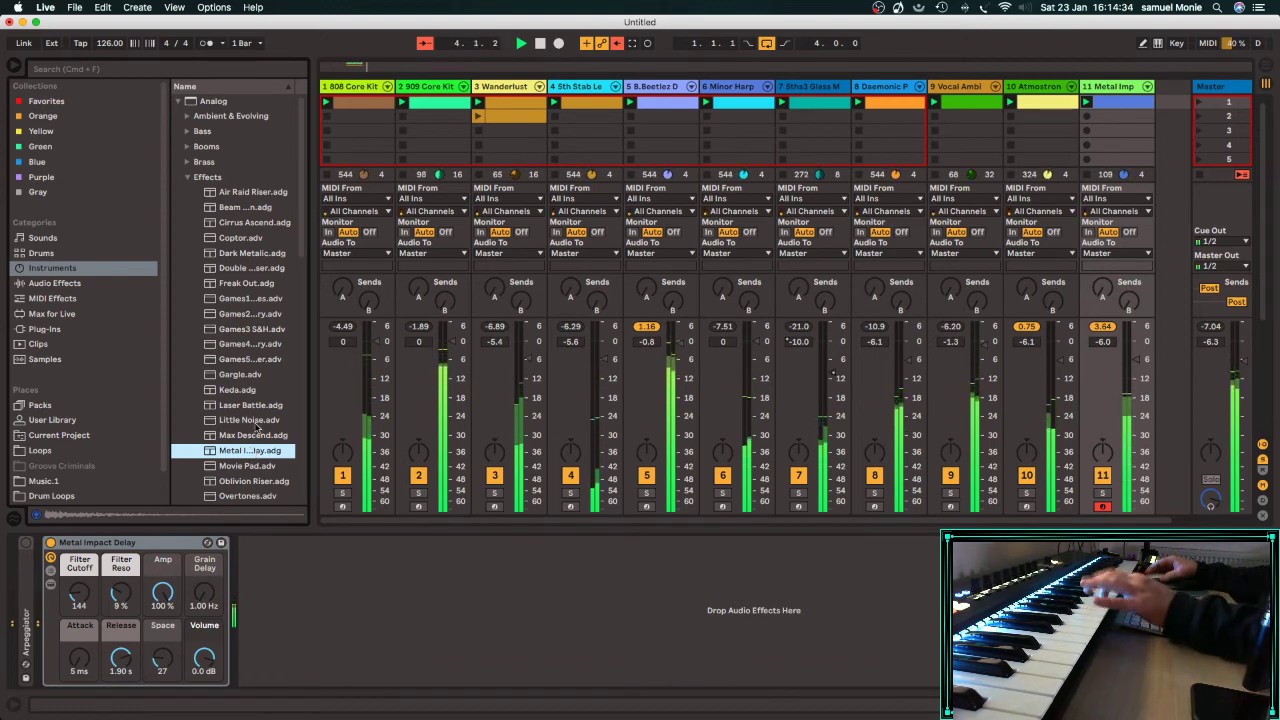
{"action": "scroll", "coordinate": [257, 427], "scroll_direction": "down", "scroll_amount": 3}
{"action": "left_click", "coordinate": [248, 427]}
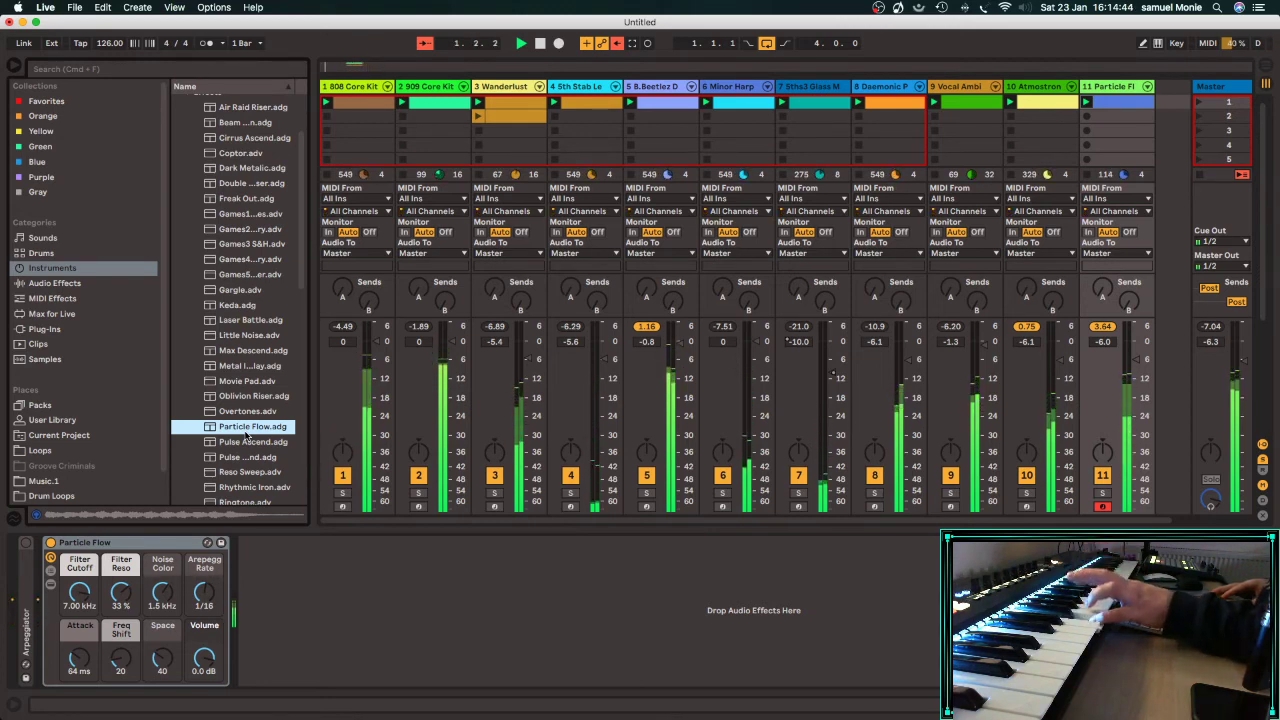
Try the Pulse Ascend, Pulse Descend and Reso Sweep presets on track 11.
{"action": "double_click", "coordinate": [238, 442]}
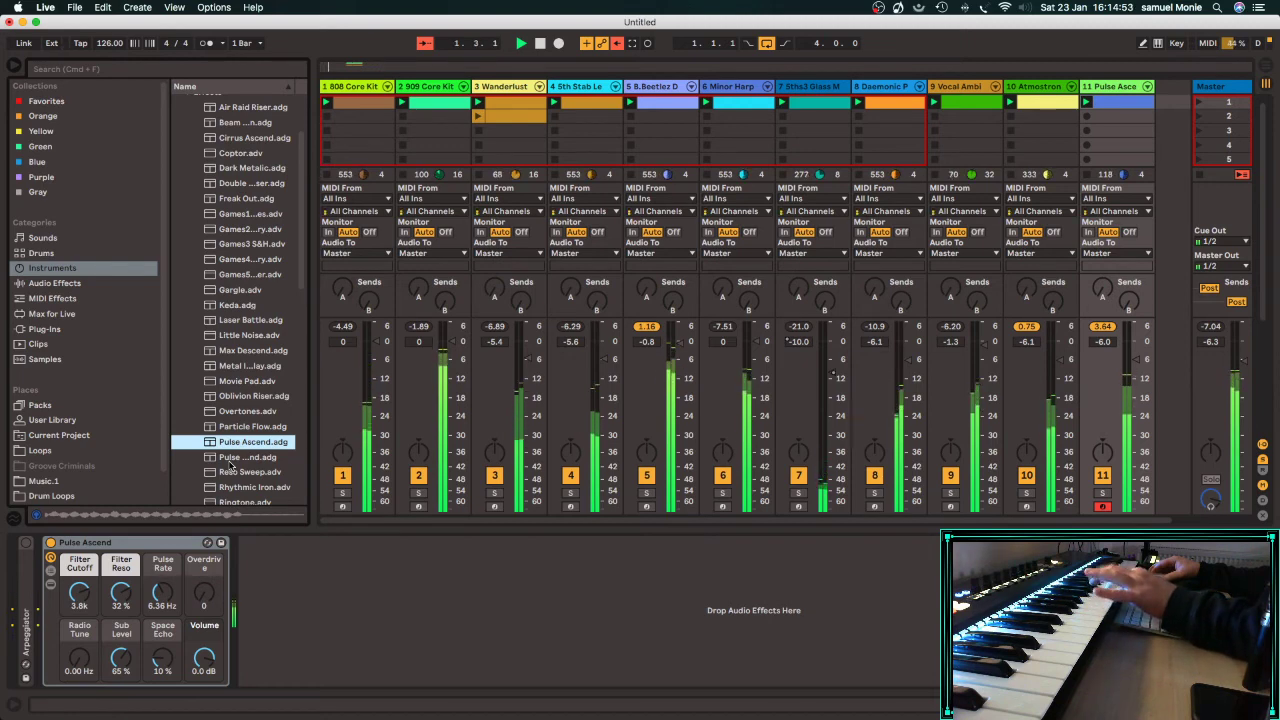
{"action": "double_click", "coordinate": [229, 459]}
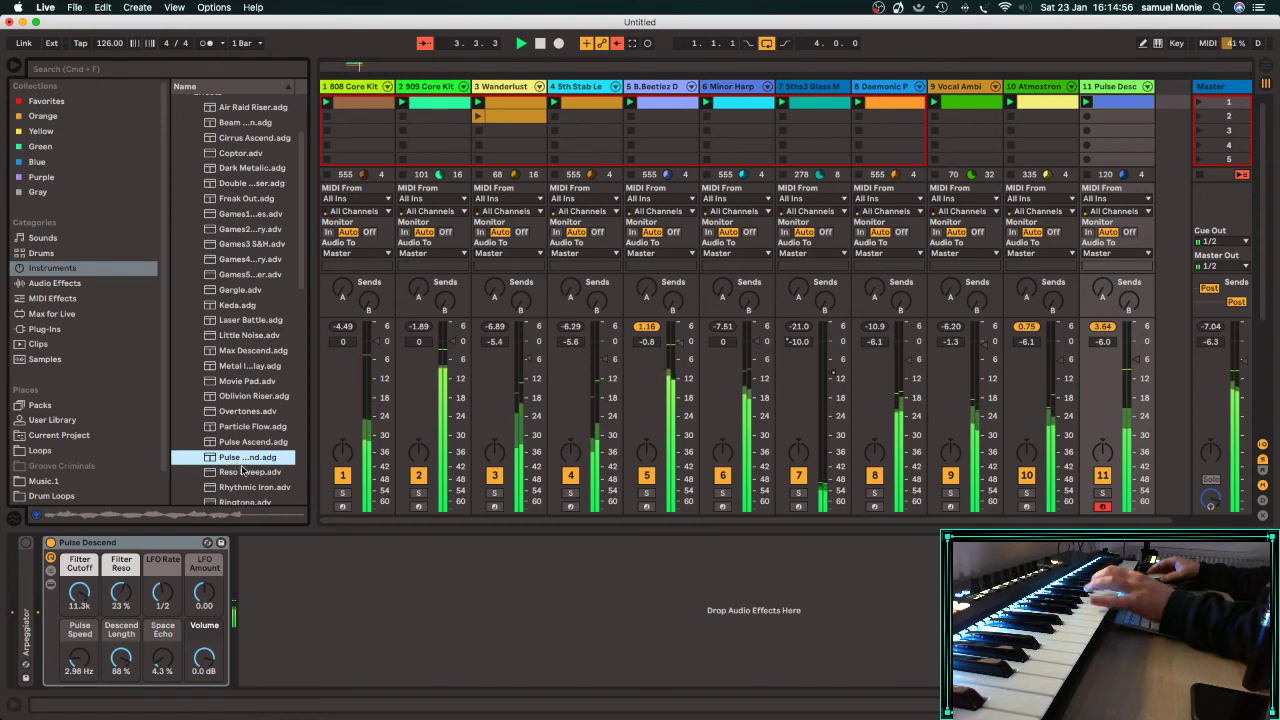
{"action": "left_click", "coordinate": [240, 471]}
{"action": "double_click", "coordinate": [240, 472]}
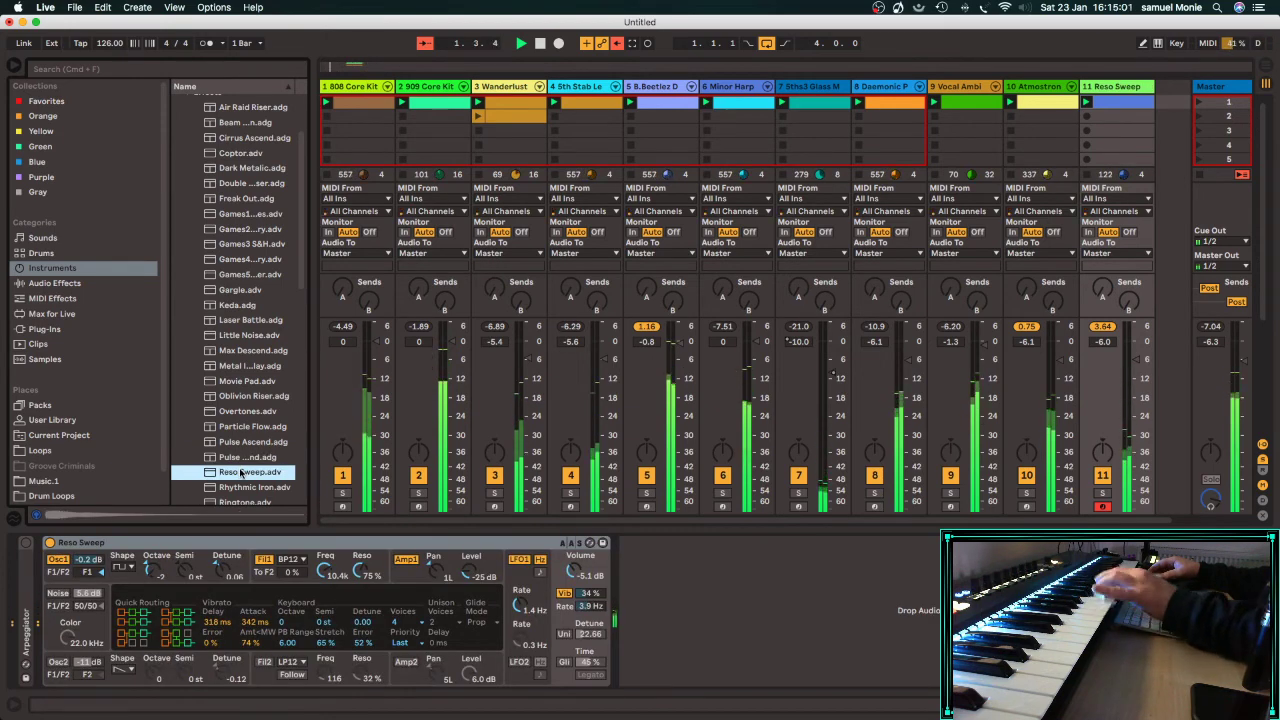
Try the Wind Noise preset on track 11 and load Swish Ascend in its place.
{"action": "scroll", "coordinate": [232, 262], "scroll_direction": "down", "scroll_amount": 10}
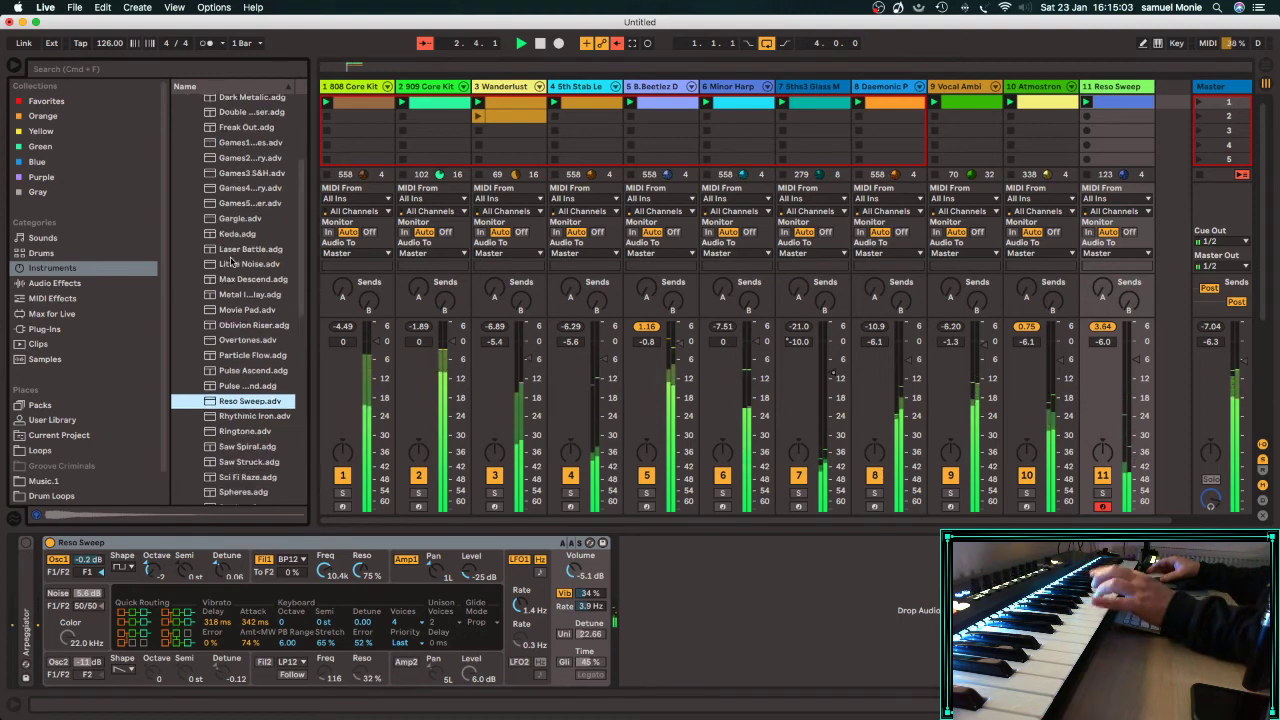
{"action": "double_click", "coordinate": [232, 268]}
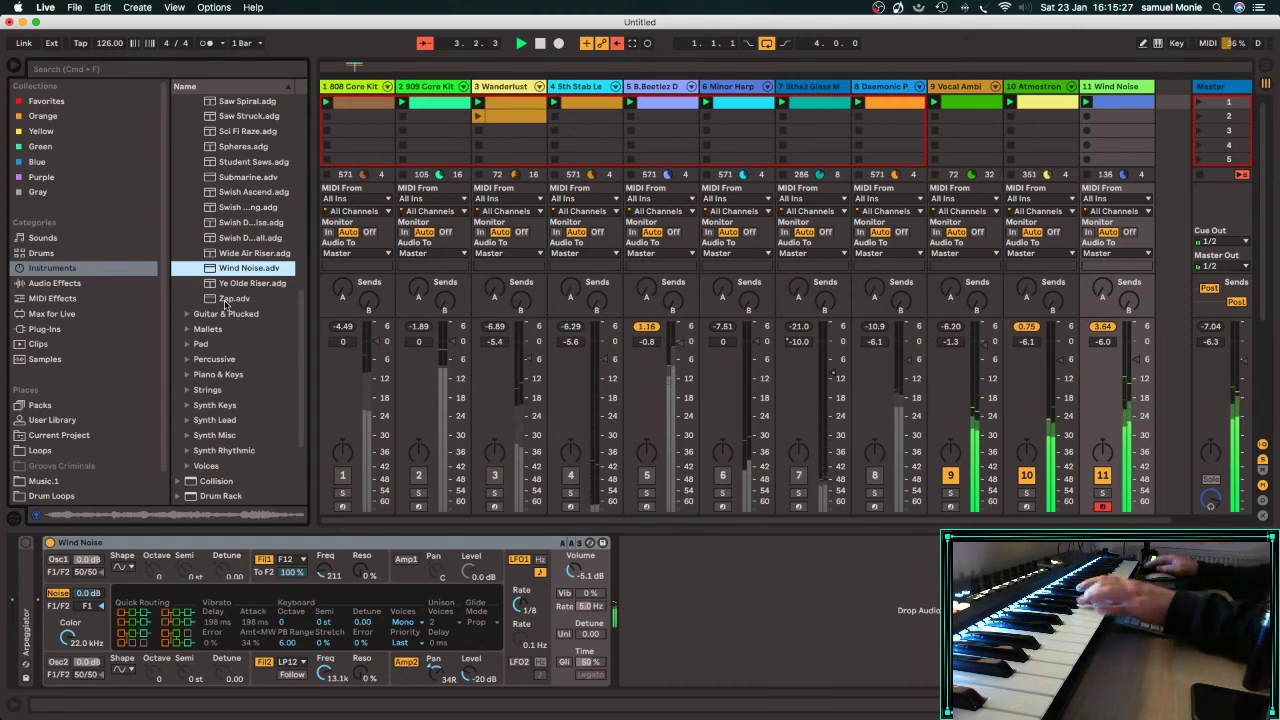
{"action": "left_click", "coordinate": [223, 192]}
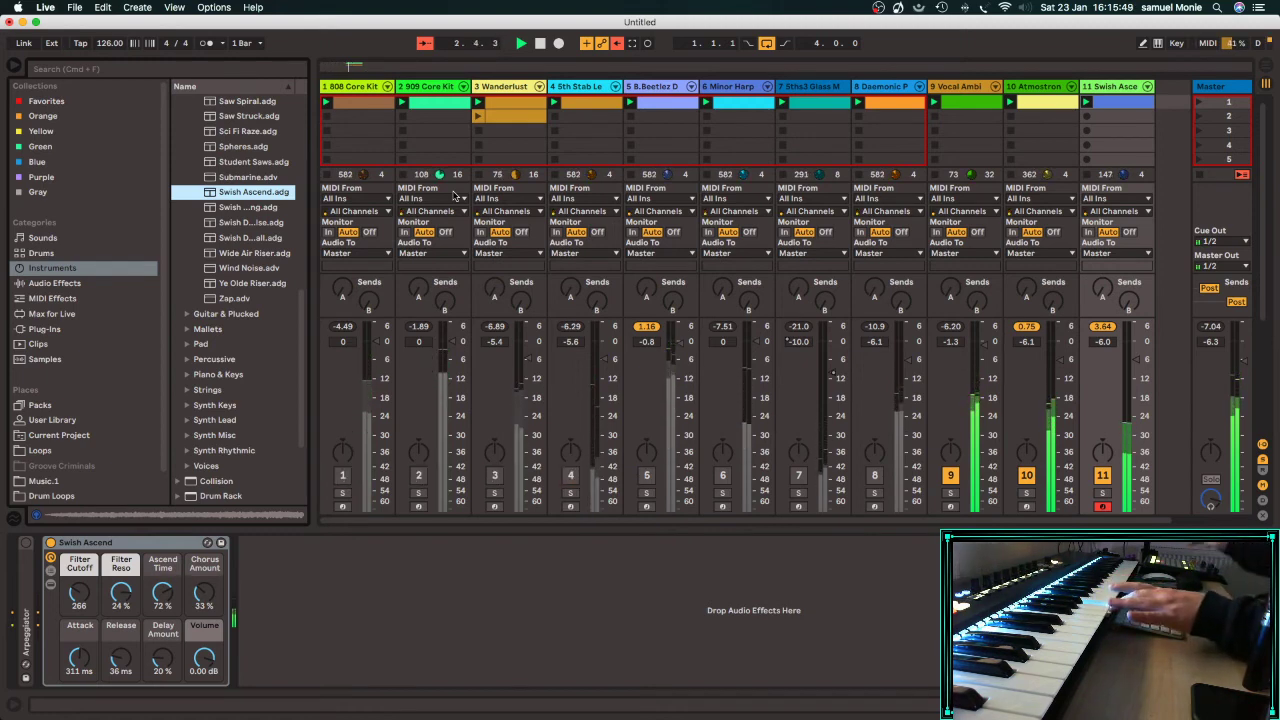
Draw a B2 note at the start of the empty track 11 clip and stretch it across the full bar.
{"action": "double_click", "coordinate": [1086, 102]}
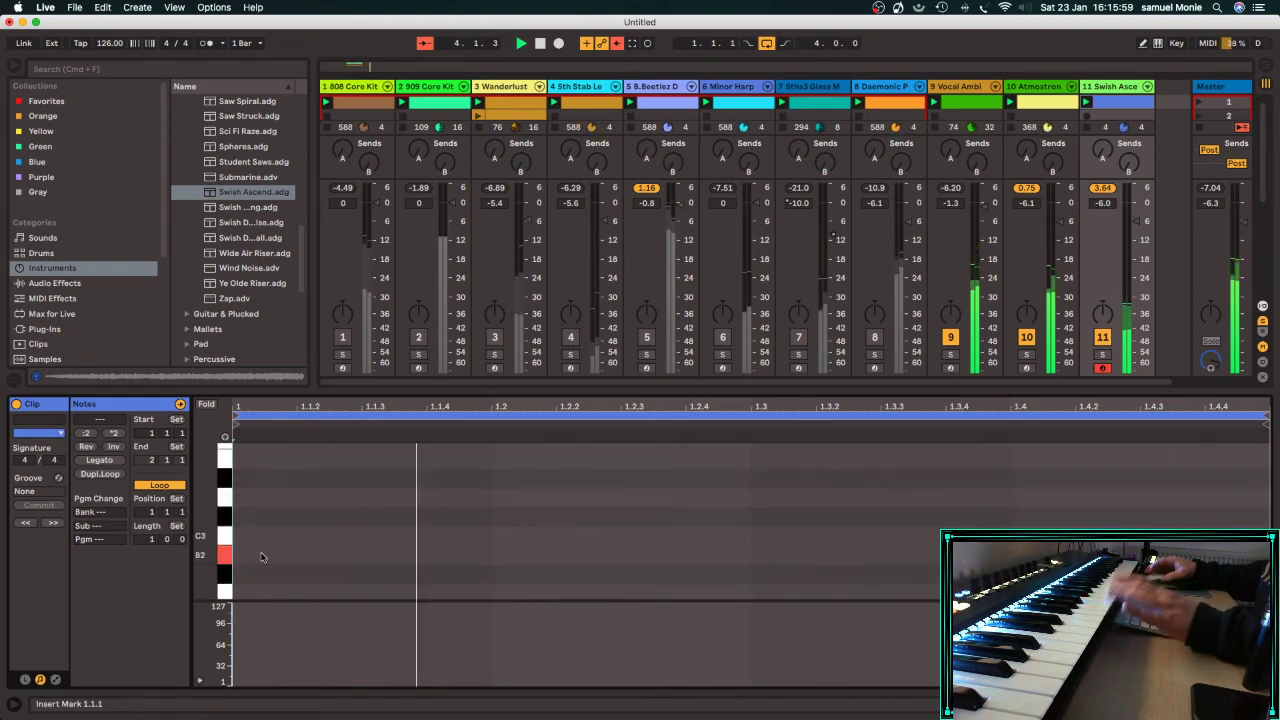
{"action": "double_click", "coordinate": [239, 557]}
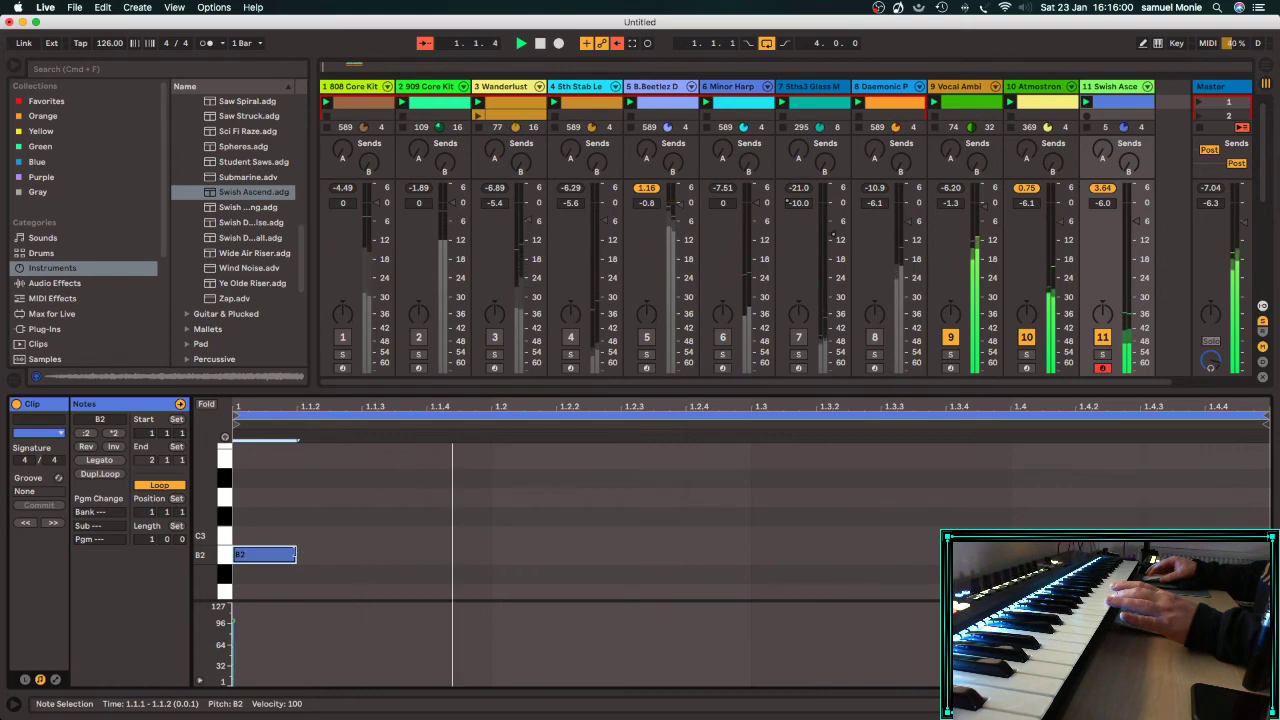
{"action": "left_click_drag", "start_coordinate": [297, 553], "coordinate": [945, 556]}
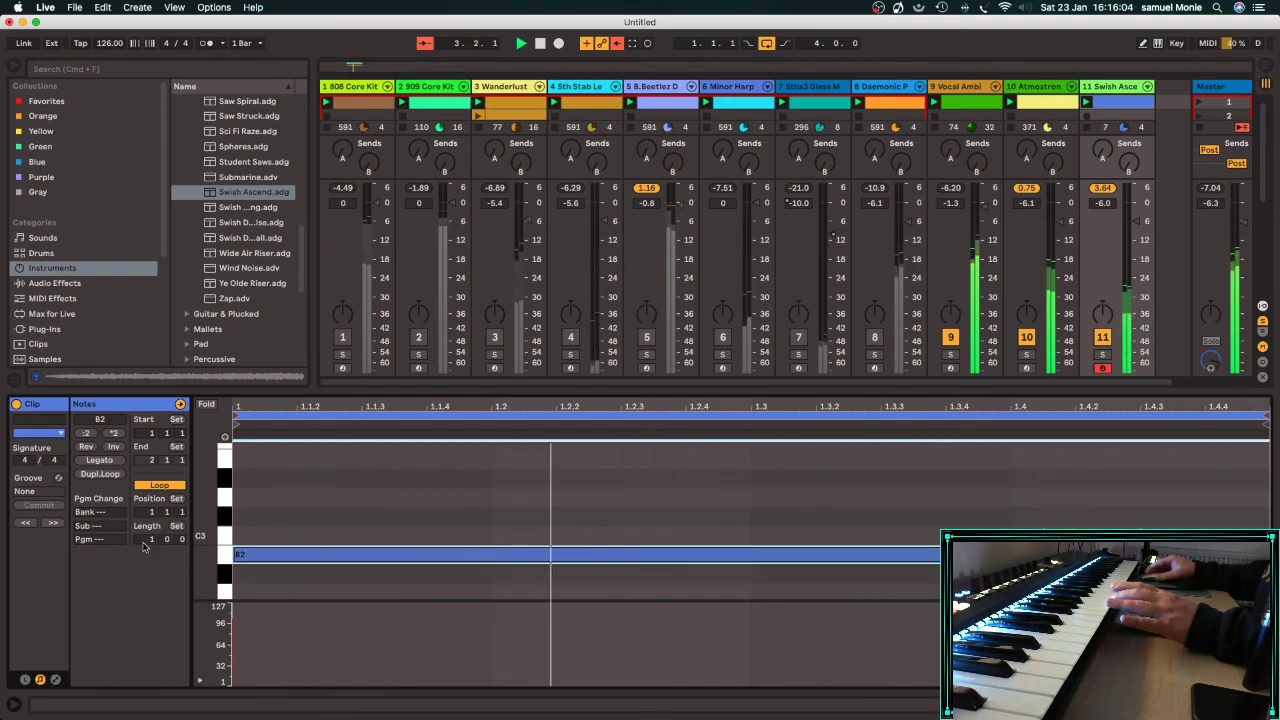
Set the track 11 clip's loop length to 8 bars and extend the B2 note to fill it.
{"action": "left_click_drag", "start_coordinate": [151, 539], "coordinate": [151, 497]}
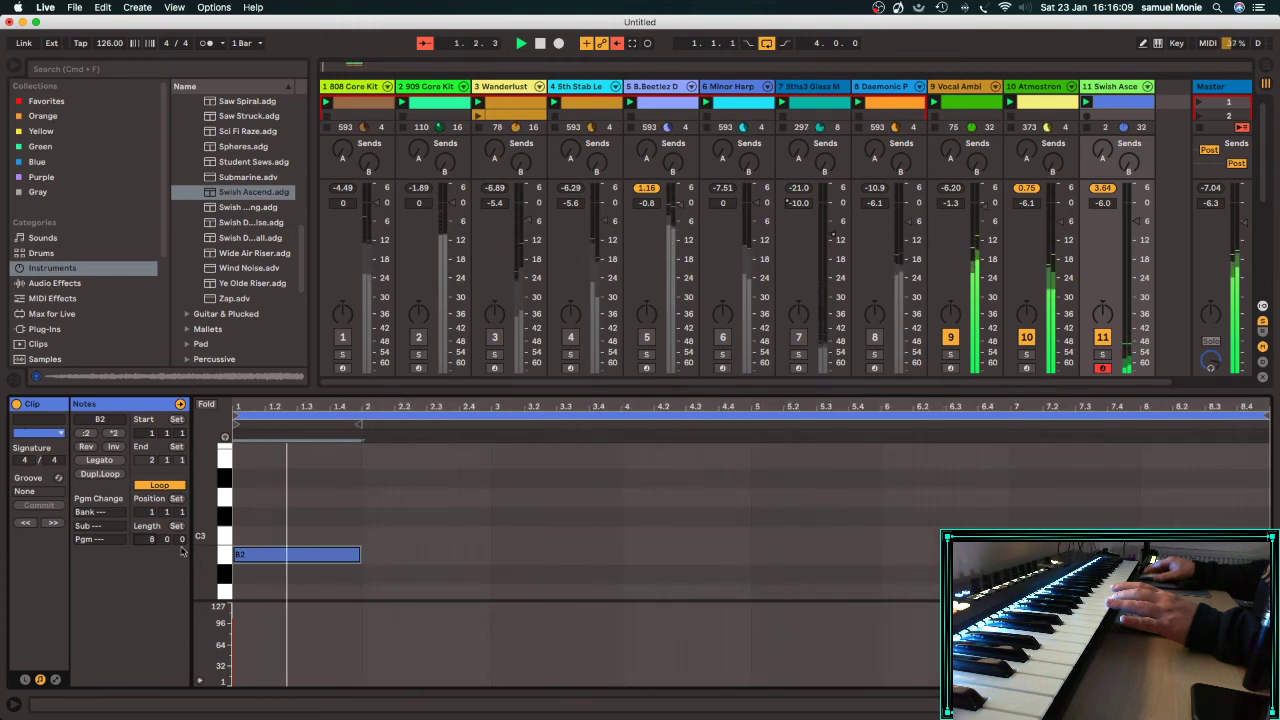
{"action": "left_click_drag", "start_coordinate": [359, 555], "coordinate": [1270, 566]}
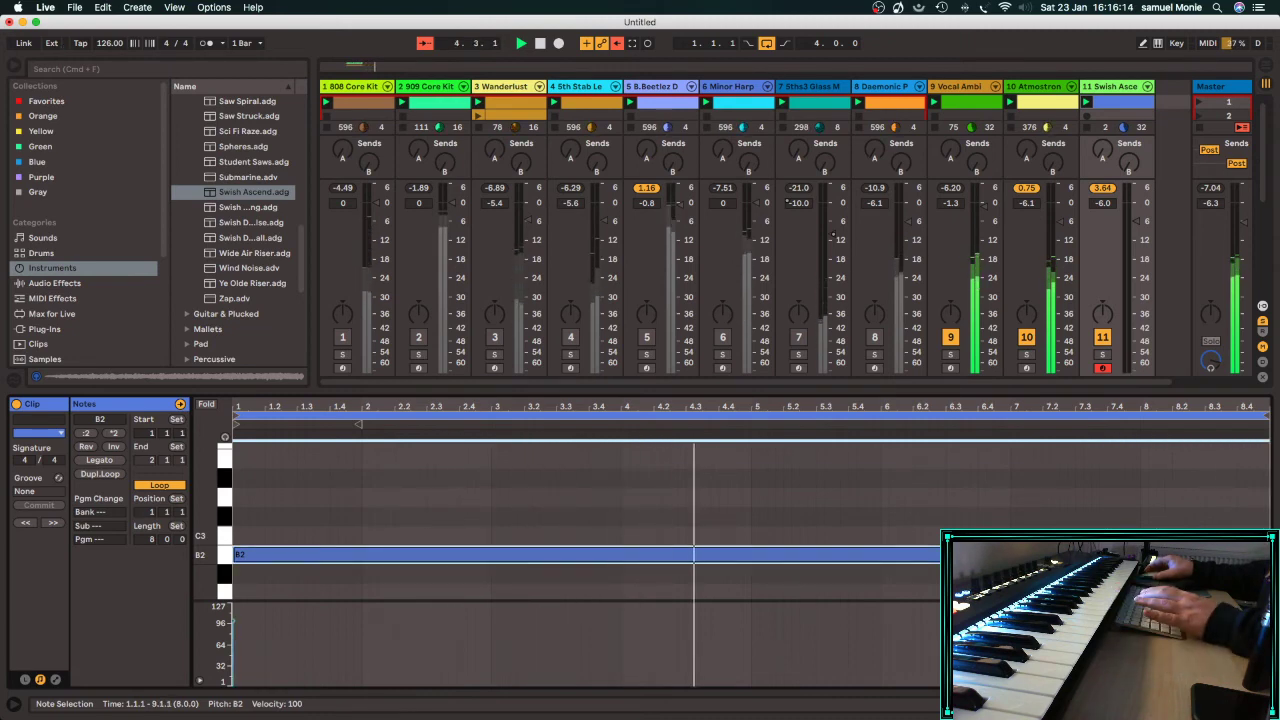
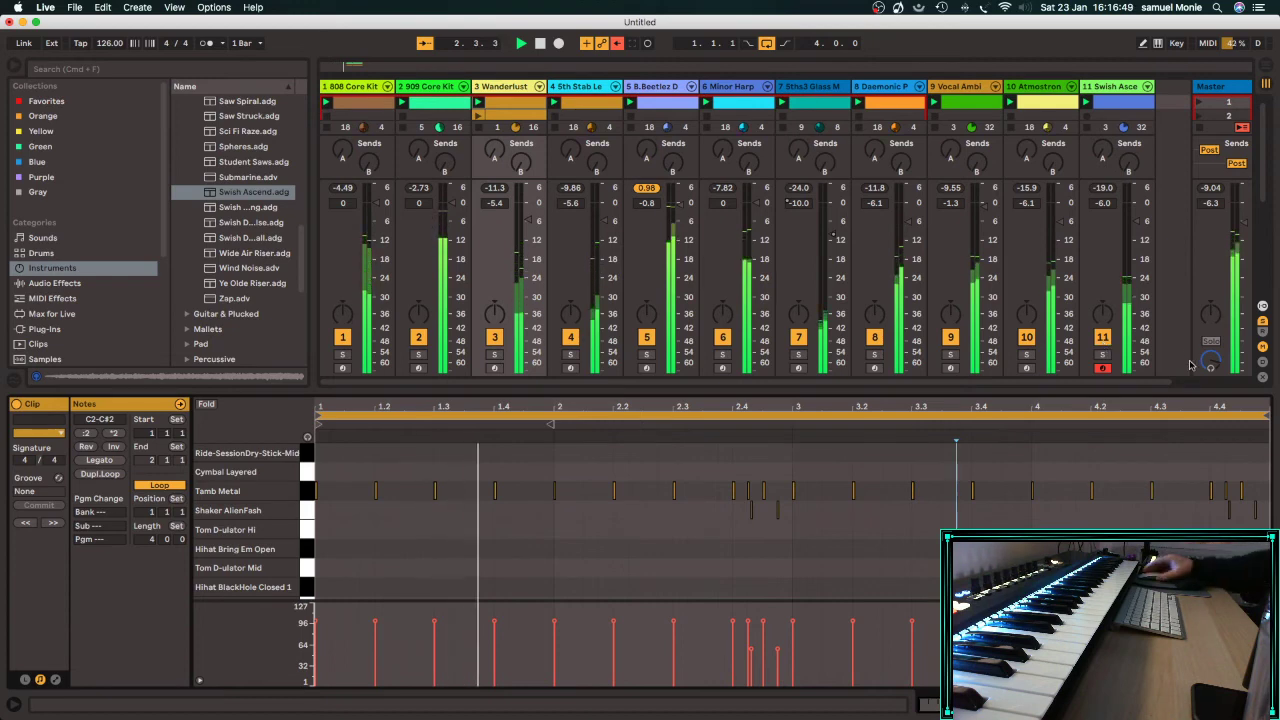
Lower the volume of track 11 to -18.0 dB and deactivate the track.
{"action": "scroll", "coordinate": [1078, 320], "scroll_direction": "right", "scroll_amount": 1}
{"action": "left_click_drag", "start_coordinate": [1116, 222], "coordinate": [1116, 260]}
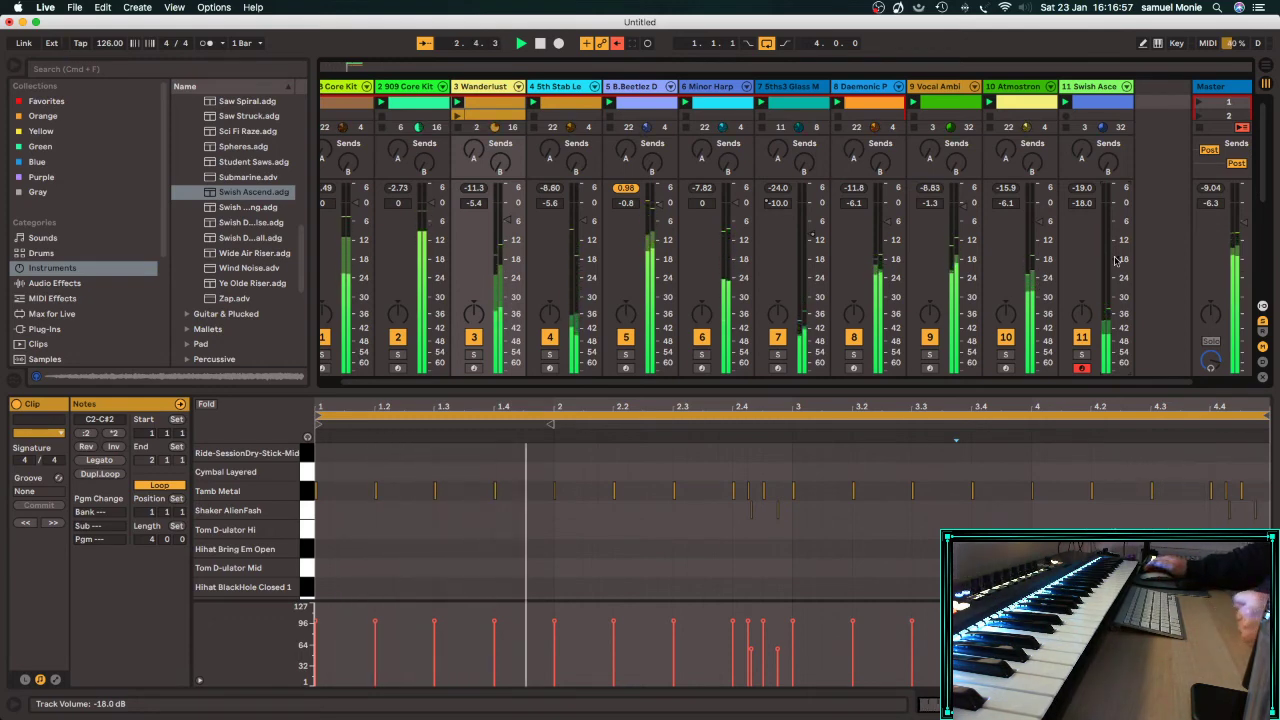
{"action": "left_click", "coordinate": [1083, 339]}
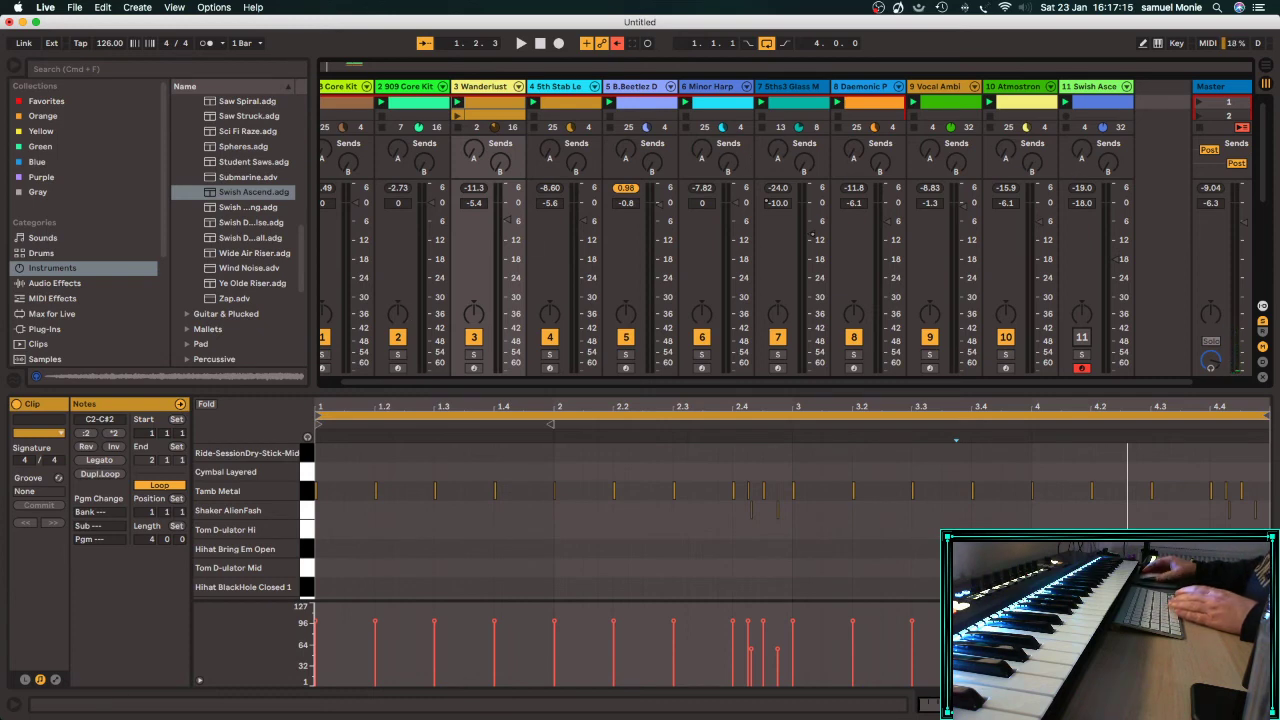
Start saving the Live Set under a new name and enter Kenny Lad as the file name.
{"action": "left_click", "coordinate": [75, 7]}
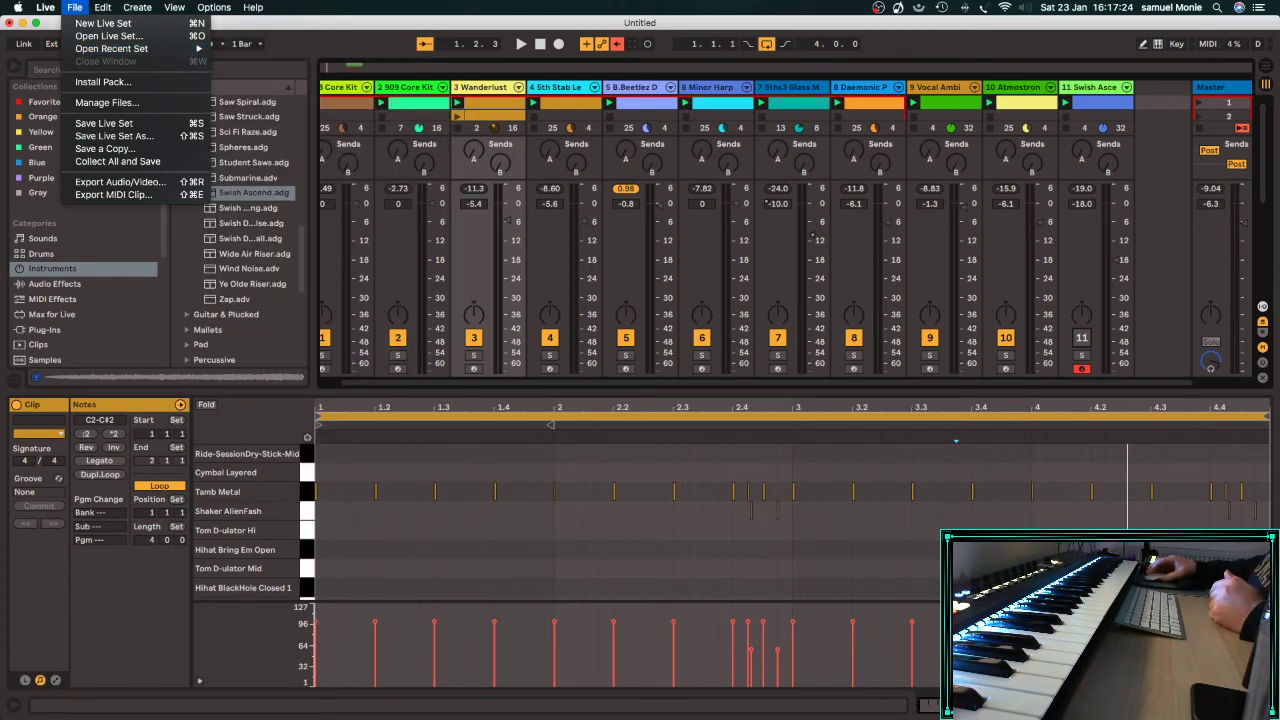
{"action": "key", "text": "Escape"}
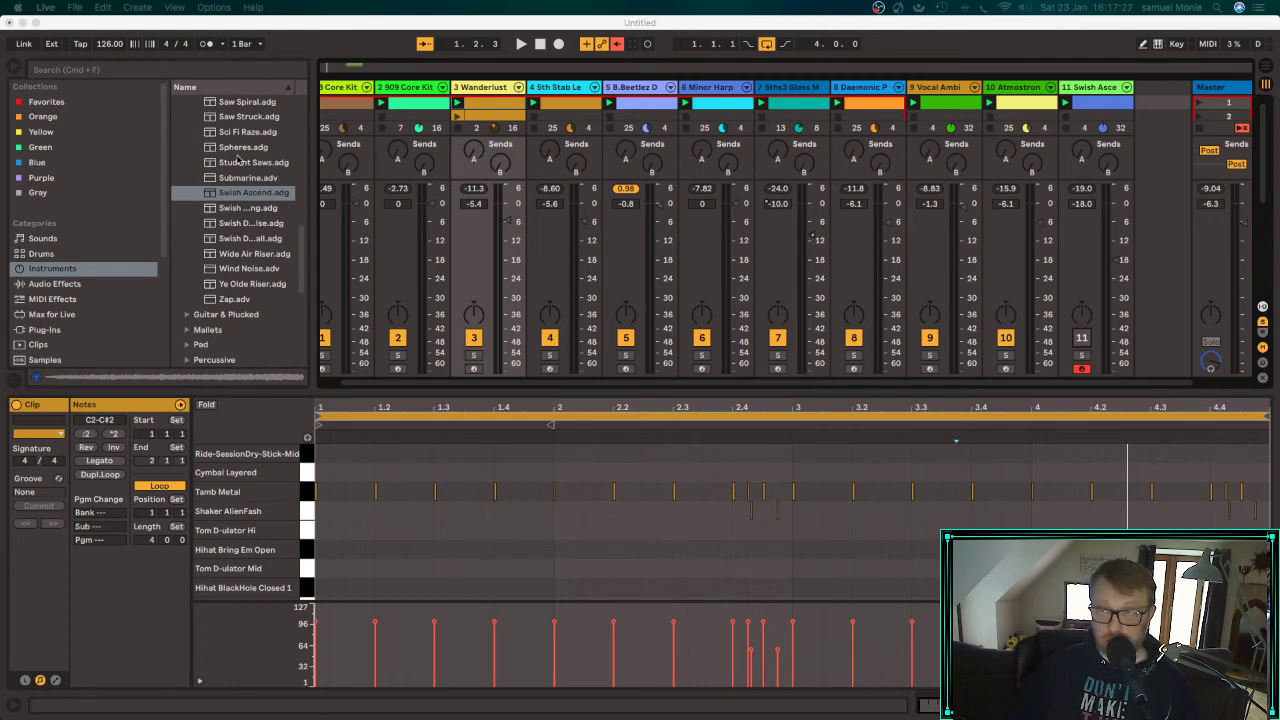
{"action": "left_click", "coordinate": [74, 7]}
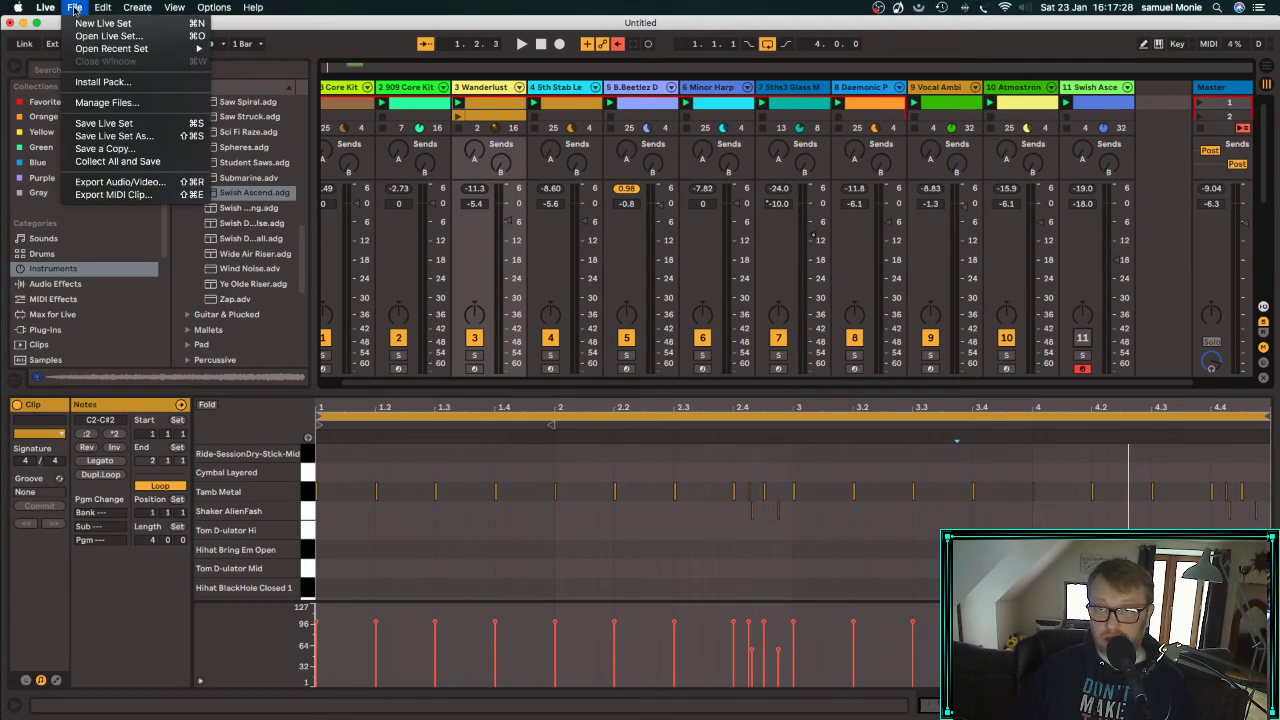
{"action": "left_click", "coordinate": [92, 135]}
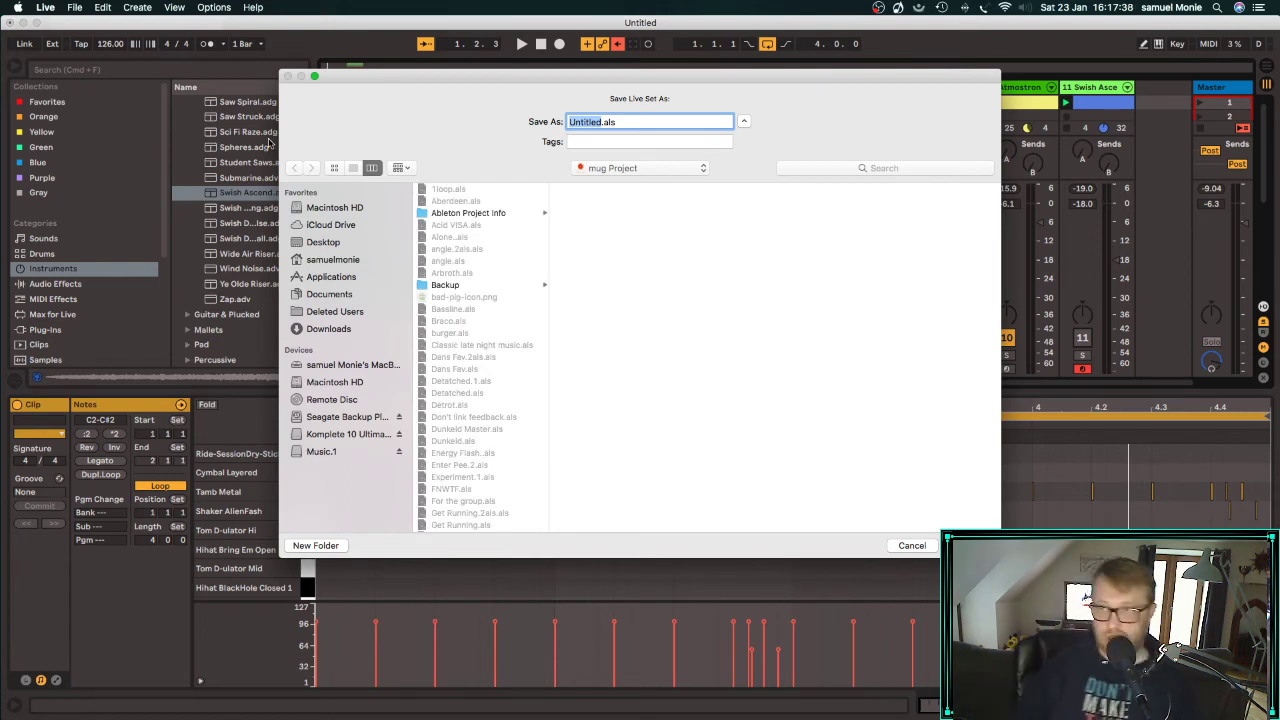
{"action": "scroll", "coordinate": [469, 229], "scroll_direction": "down", "scroll_amount": 15}
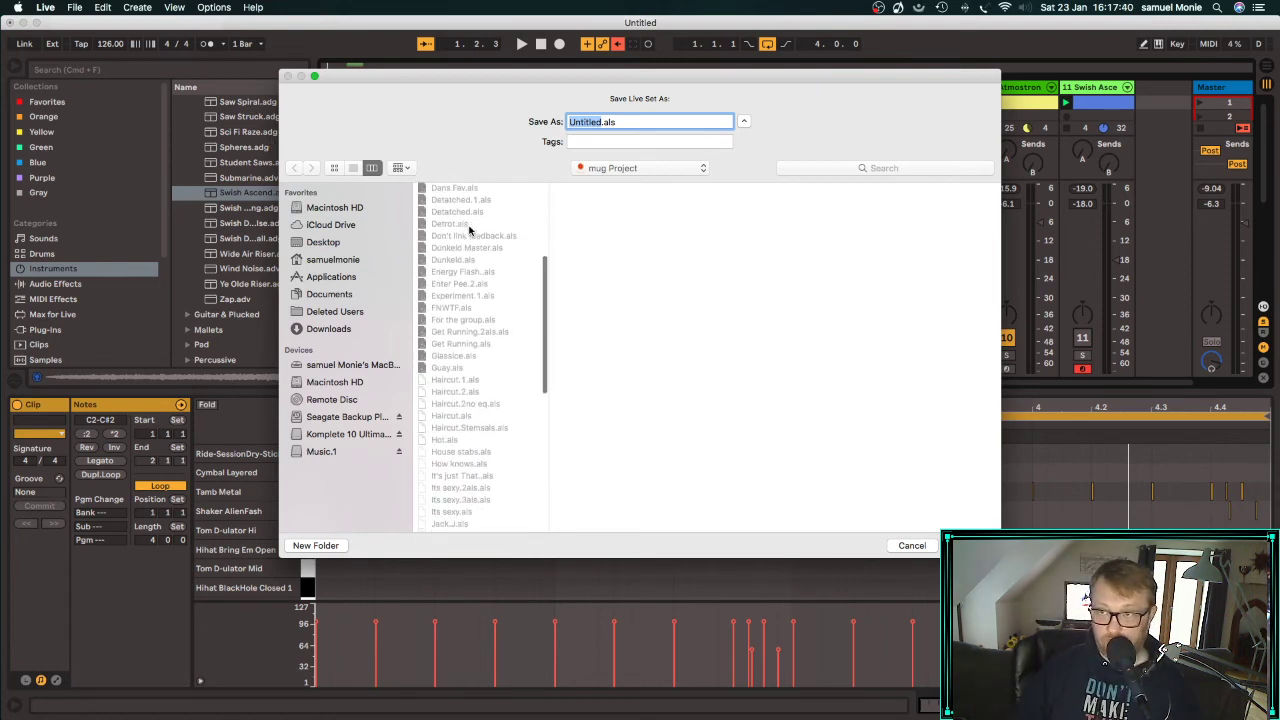
{"action": "scroll", "coordinate": [469, 229], "scroll_direction": "up", "scroll_amount": 15}
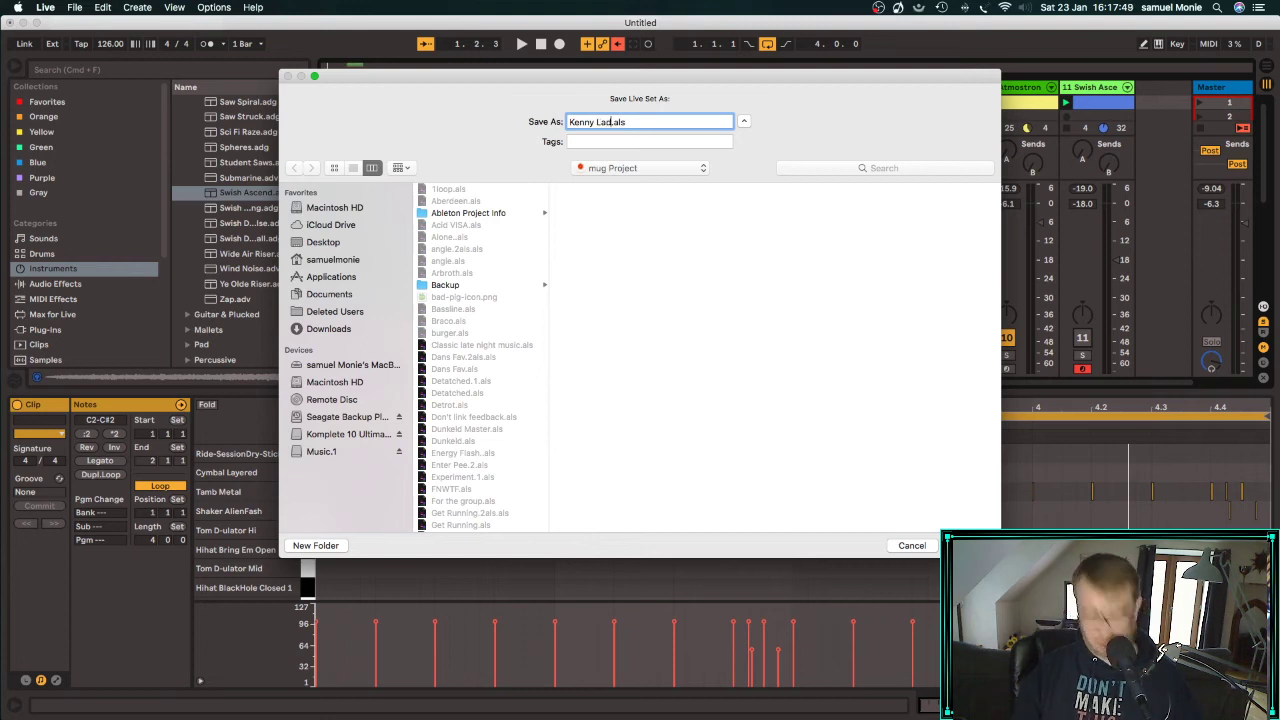
Choose the Desktop as the save location and save the Live Set there as Kenny Lad.
{"action": "left_click", "coordinate": [676, 171]}
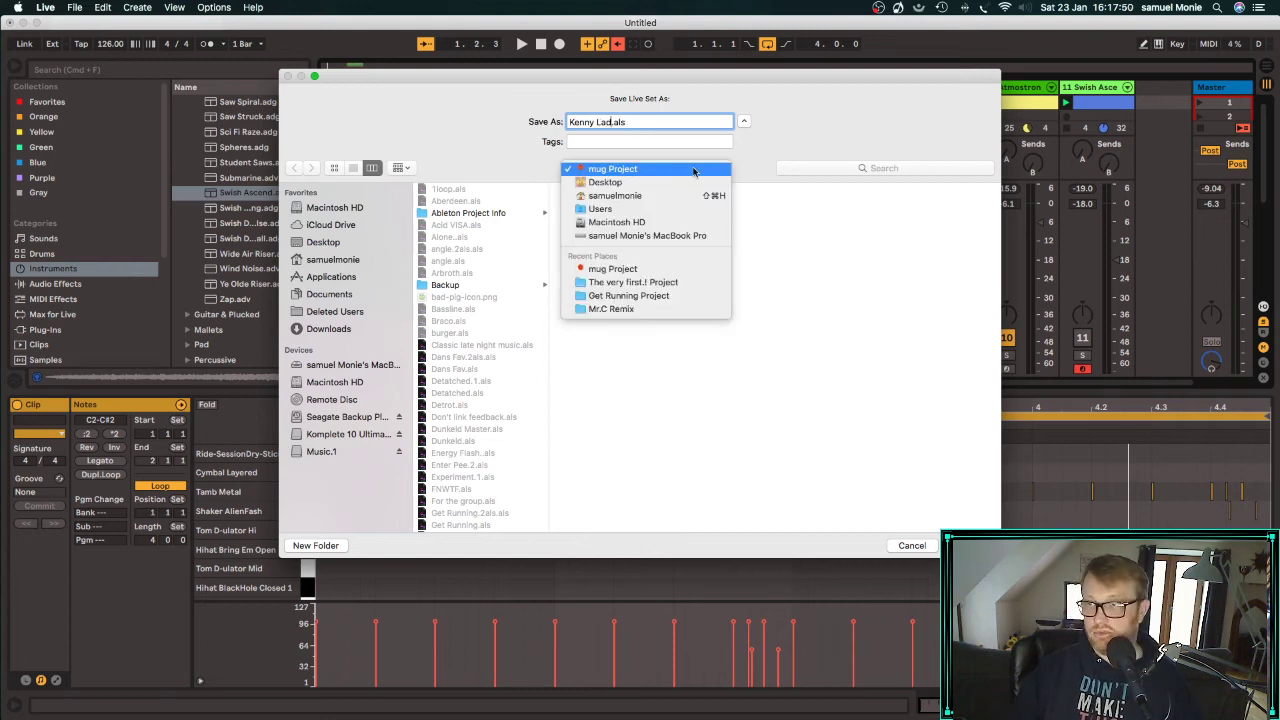
{"action": "left_click", "coordinate": [657, 193]}
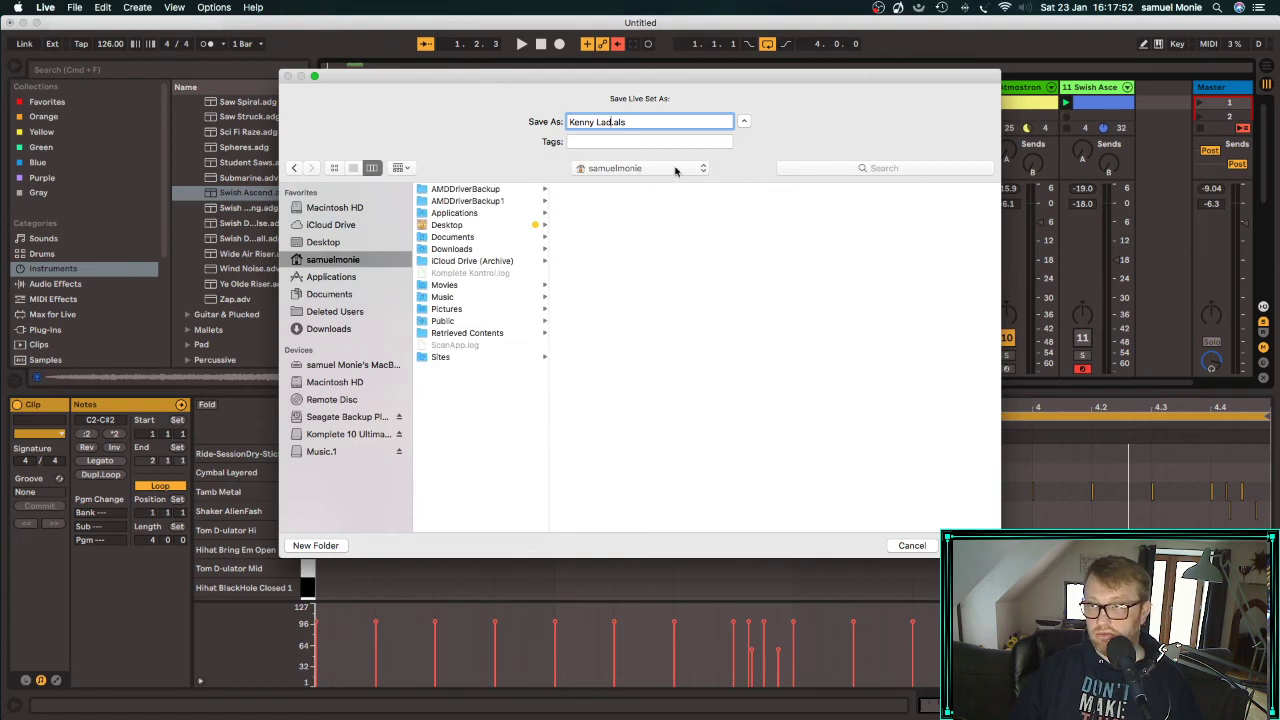
{"action": "left_click", "coordinate": [677, 170]}
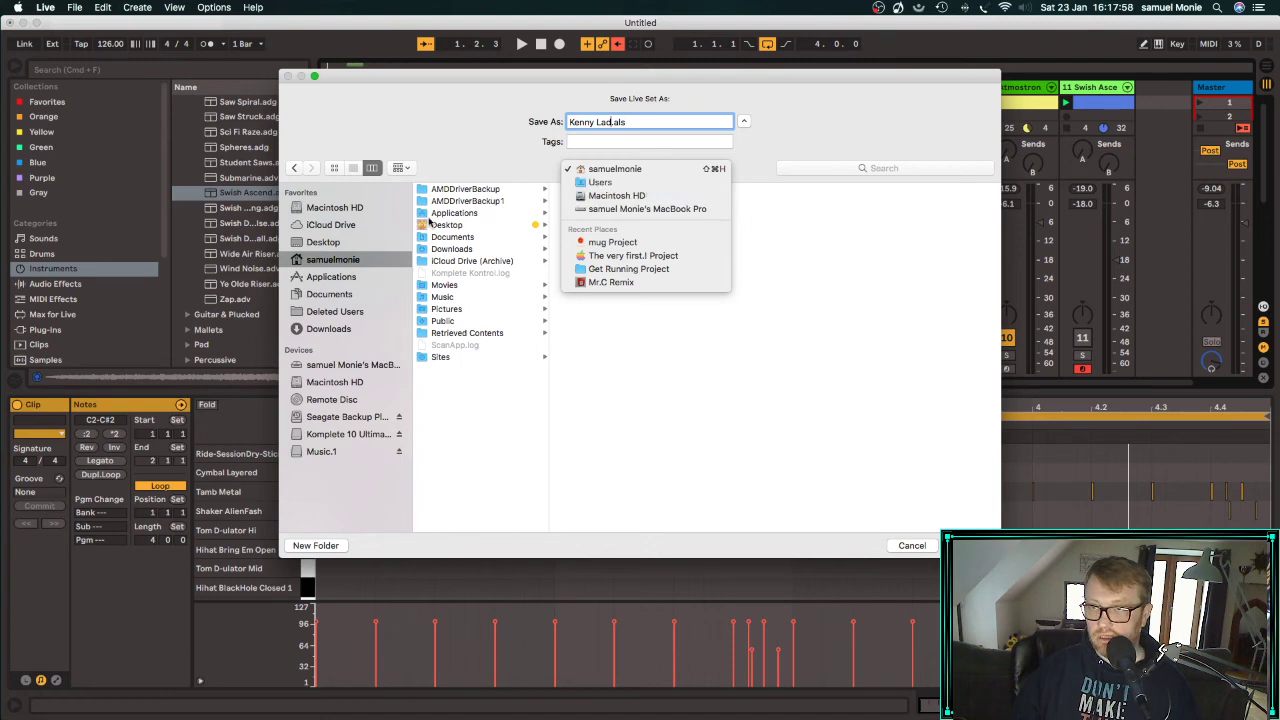
{"action": "left_click", "coordinate": [336, 243]}
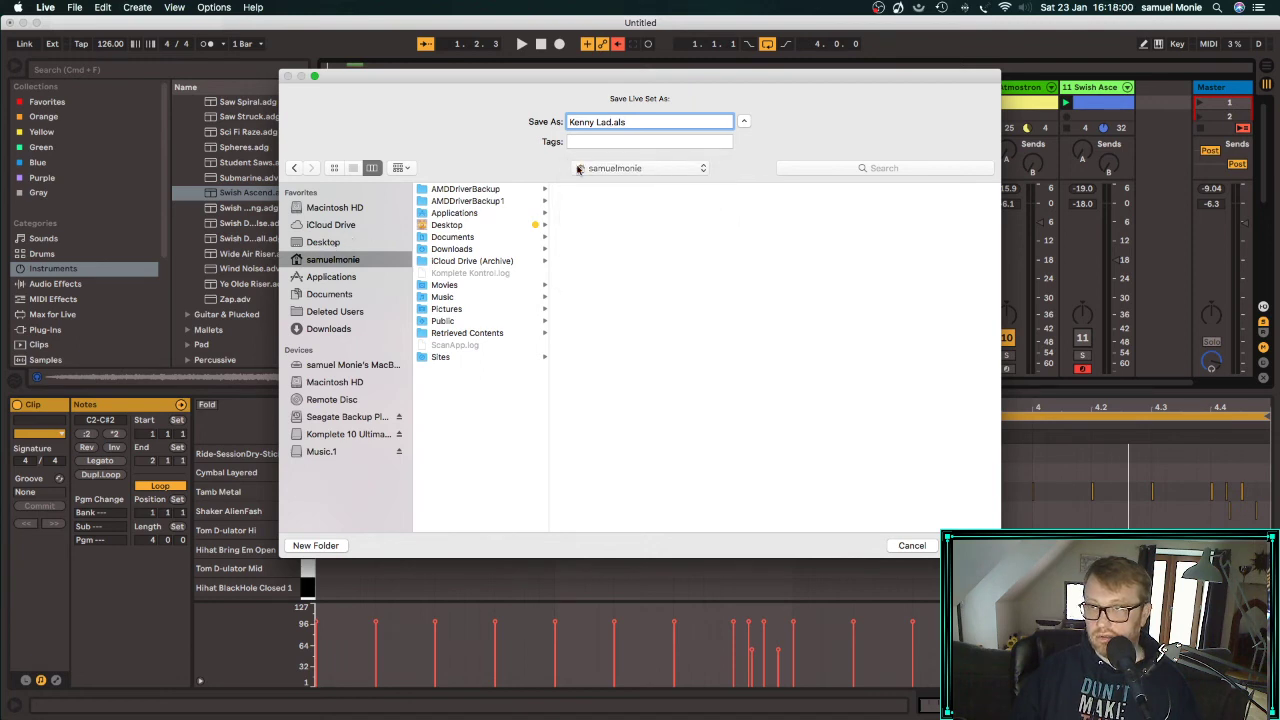
{"action": "left_click", "coordinate": [703, 168]}
{"action": "left_click", "coordinate": [678, 174]}
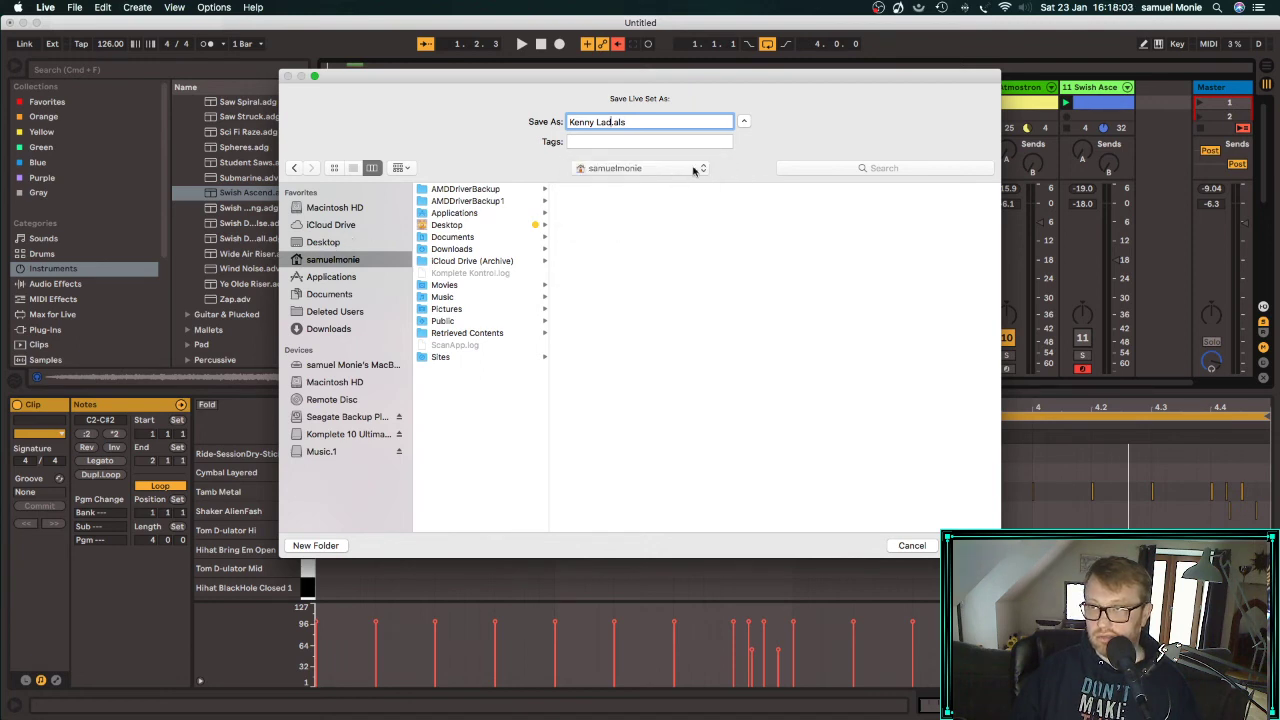
{"action": "left_click", "coordinate": [695, 168]}
{"action": "left_click", "coordinate": [692, 189]}
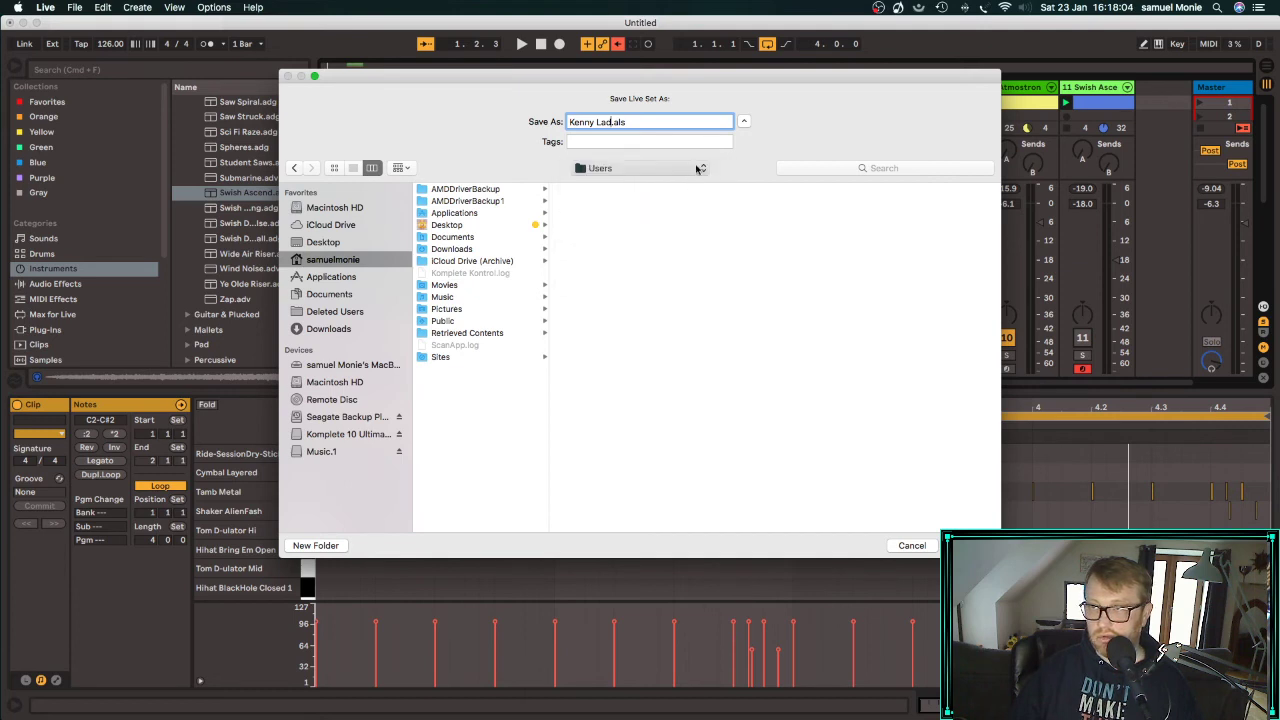
{"action": "left_click", "coordinate": [697, 168]}
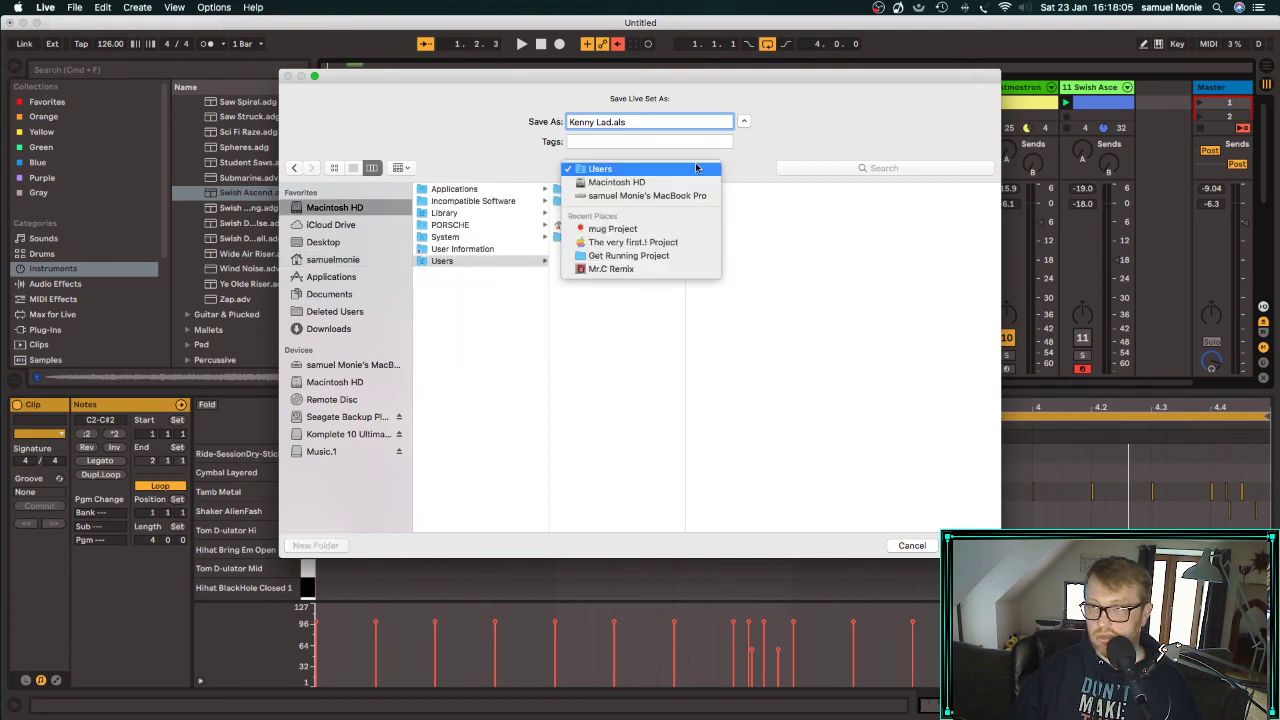
{"action": "left_click", "coordinate": [636, 196]}
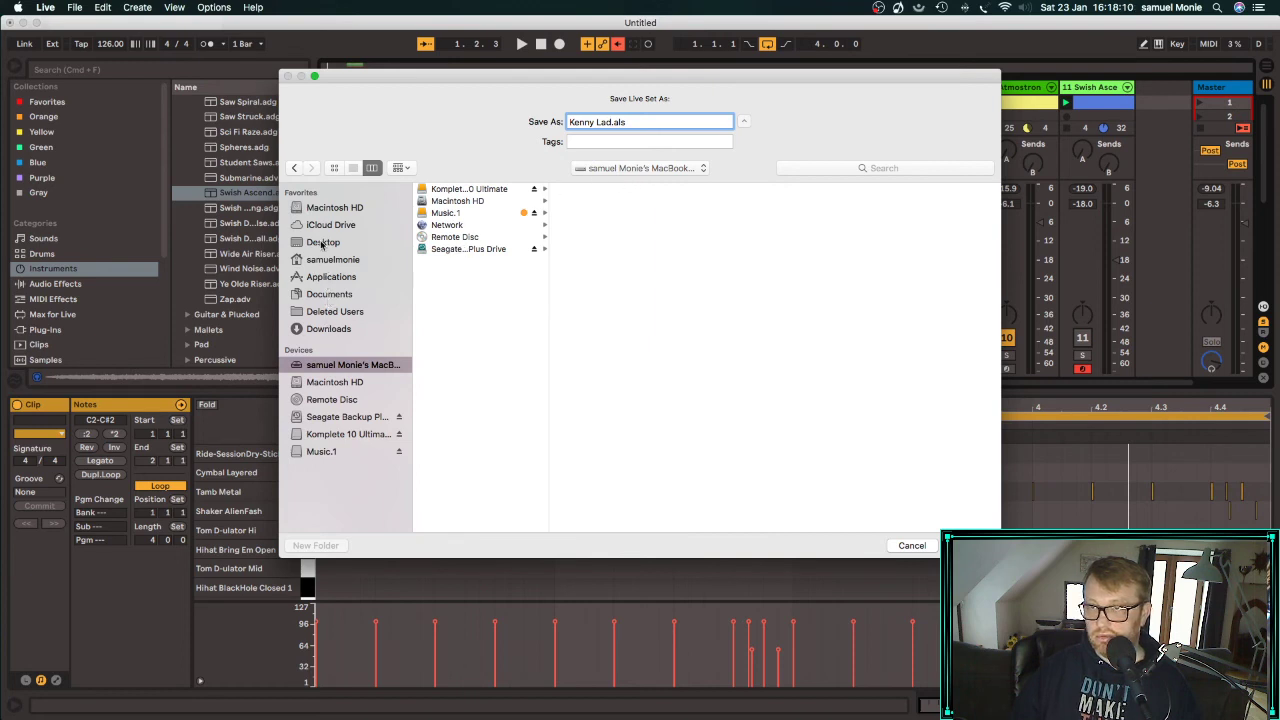
{"action": "left_click", "coordinate": [322, 243]}
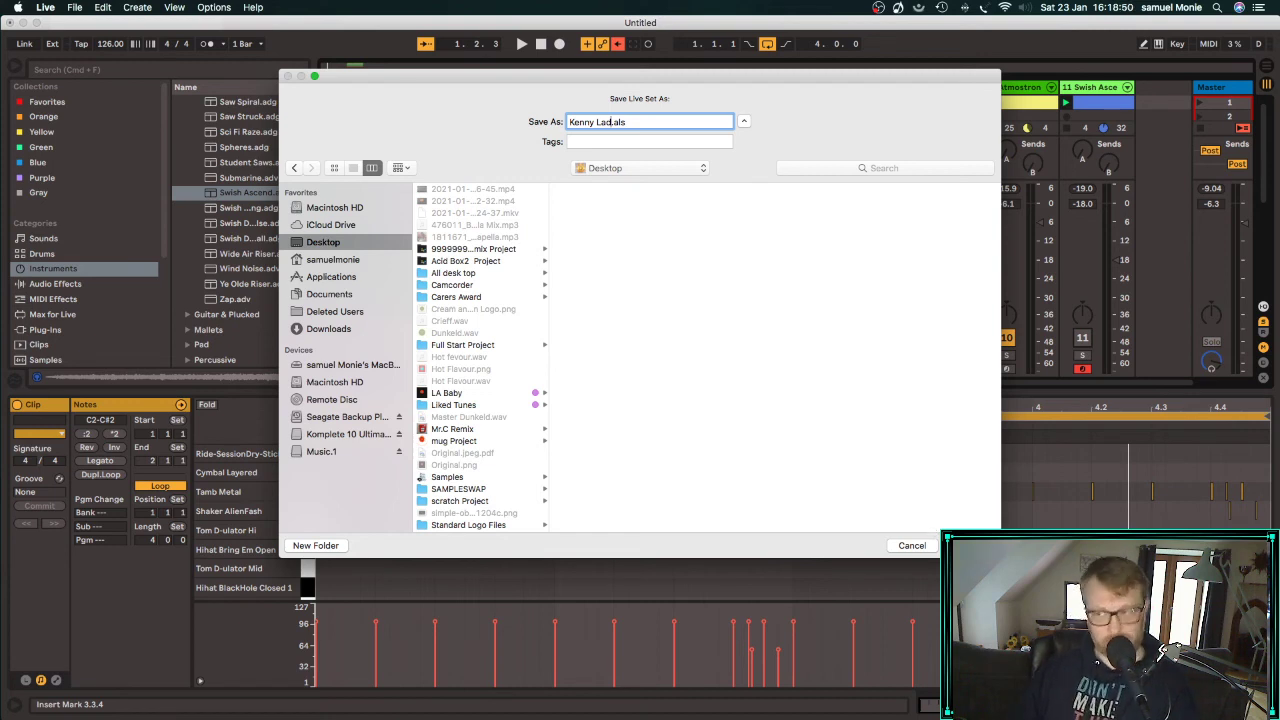
{"action": "key", "text": "Return"}
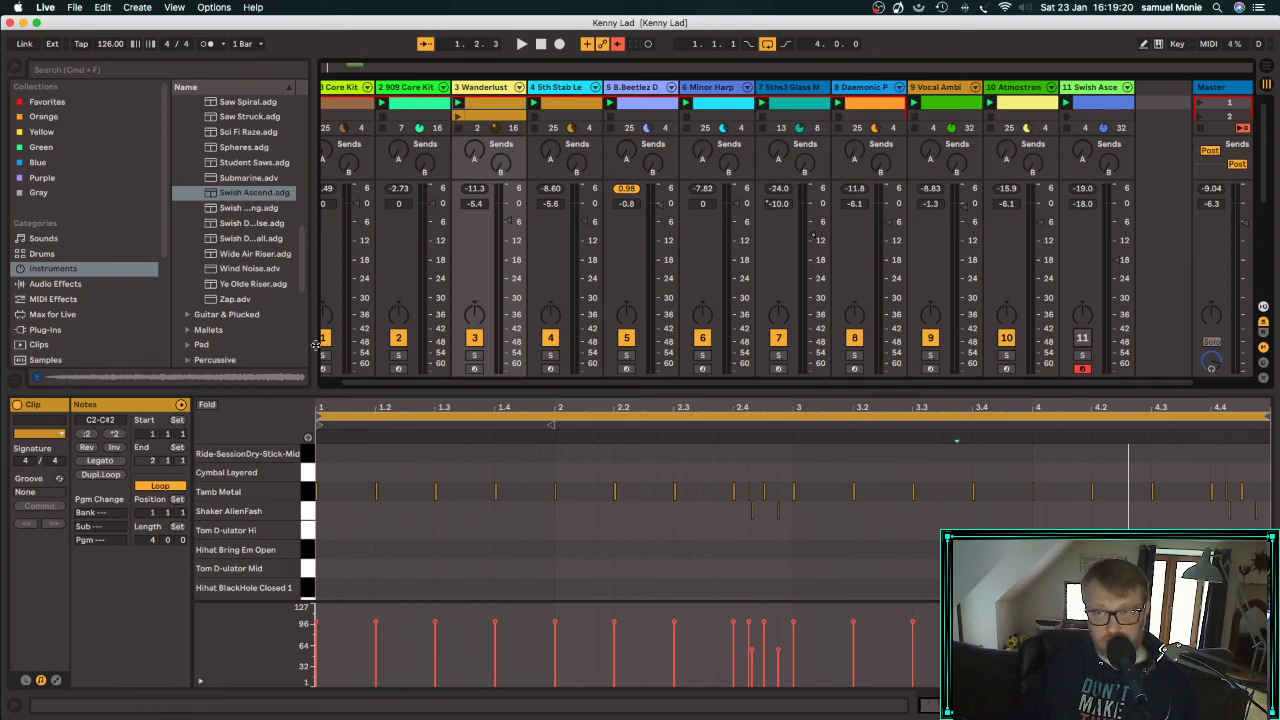
Browse the VST plug-ins and examine the contents of the WaveShell1-VST 10.0 and WaveShell13-VST 11.0 folders.
{"action": "left_click", "coordinate": [45, 330]}
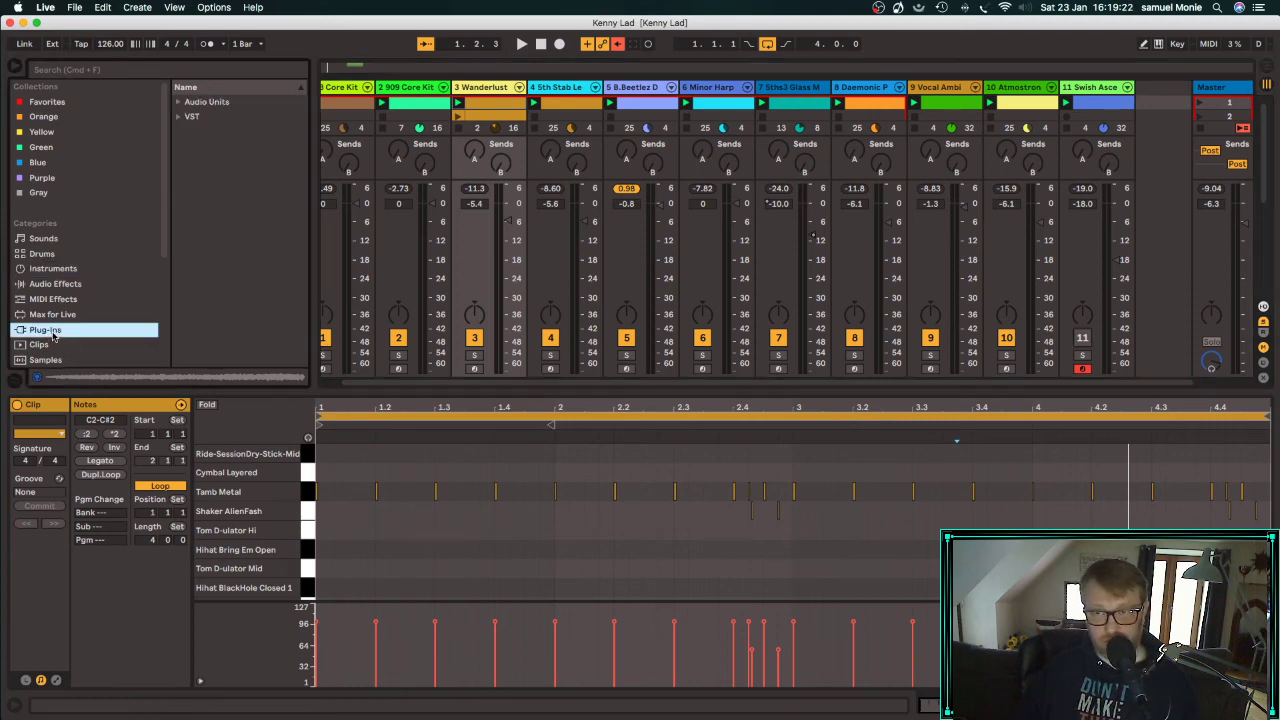
{"action": "left_click", "coordinate": [178, 117]}
{"action": "scroll", "coordinate": [236, 230], "scroll_direction": "down", "scroll_amount": 10}
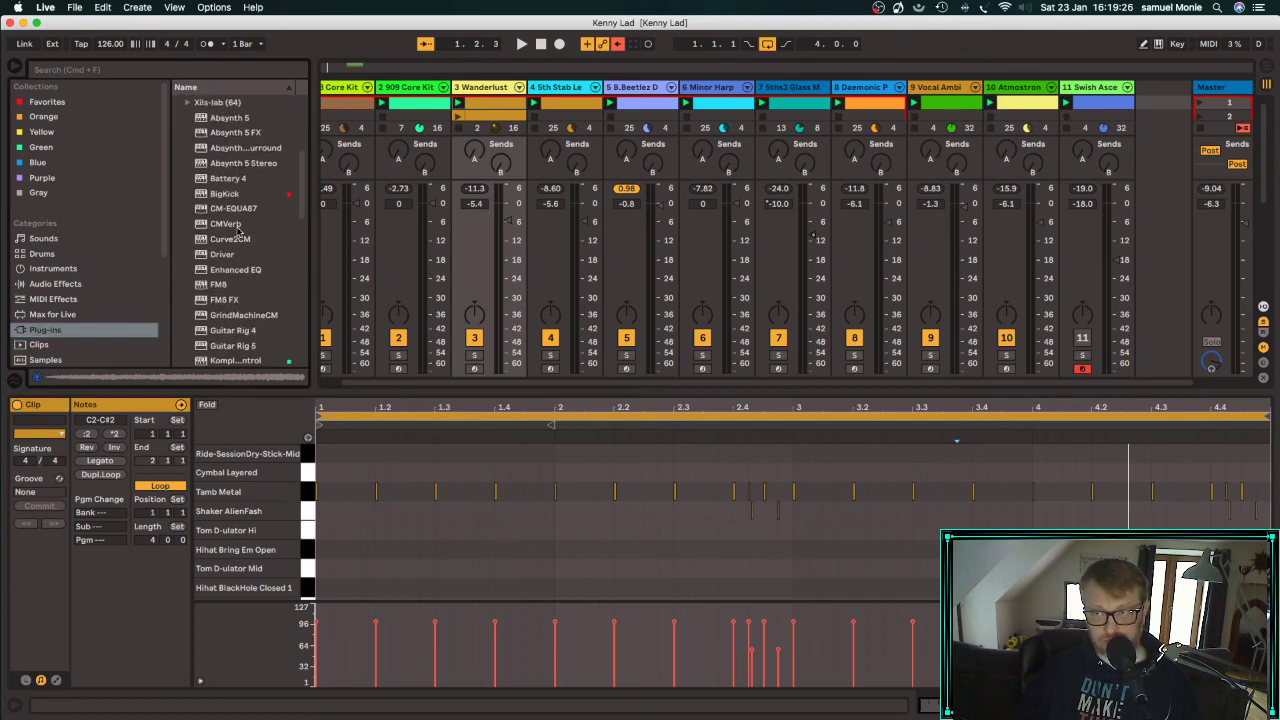
{"action": "scroll", "coordinate": [236, 230], "scroll_direction": "up", "scroll_amount": 10}
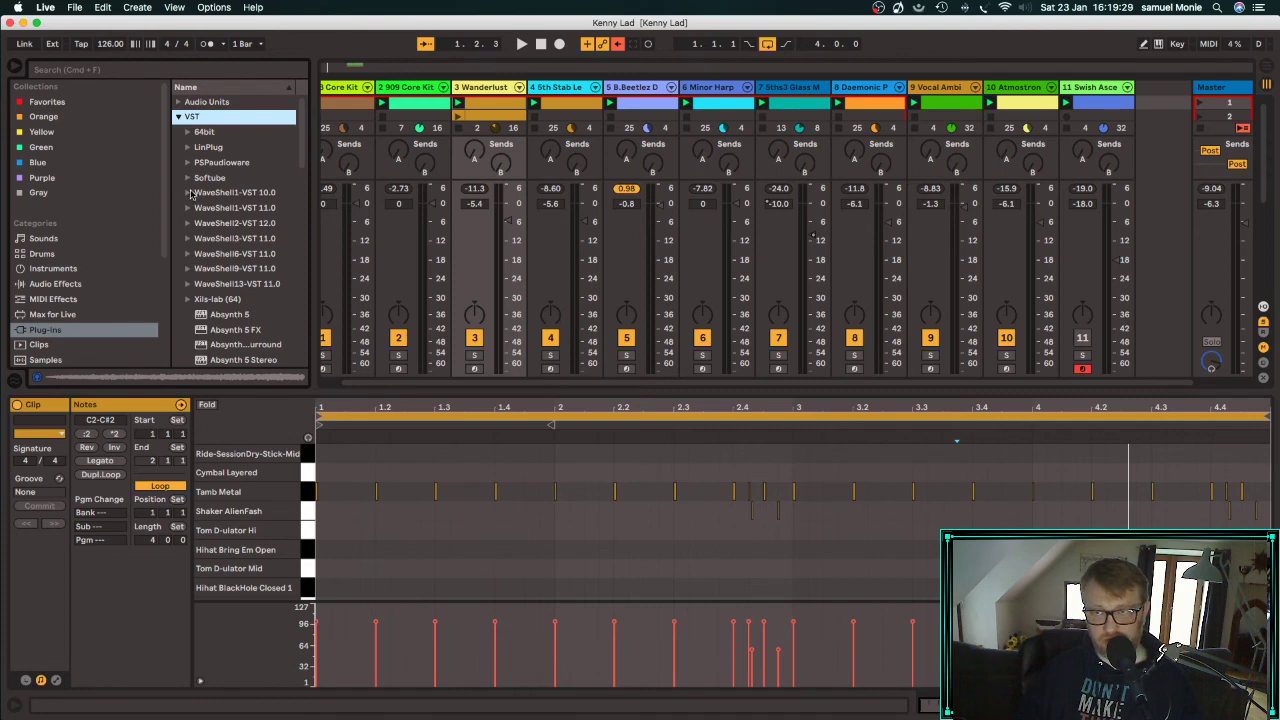
{"action": "left_click", "coordinate": [189, 193]}
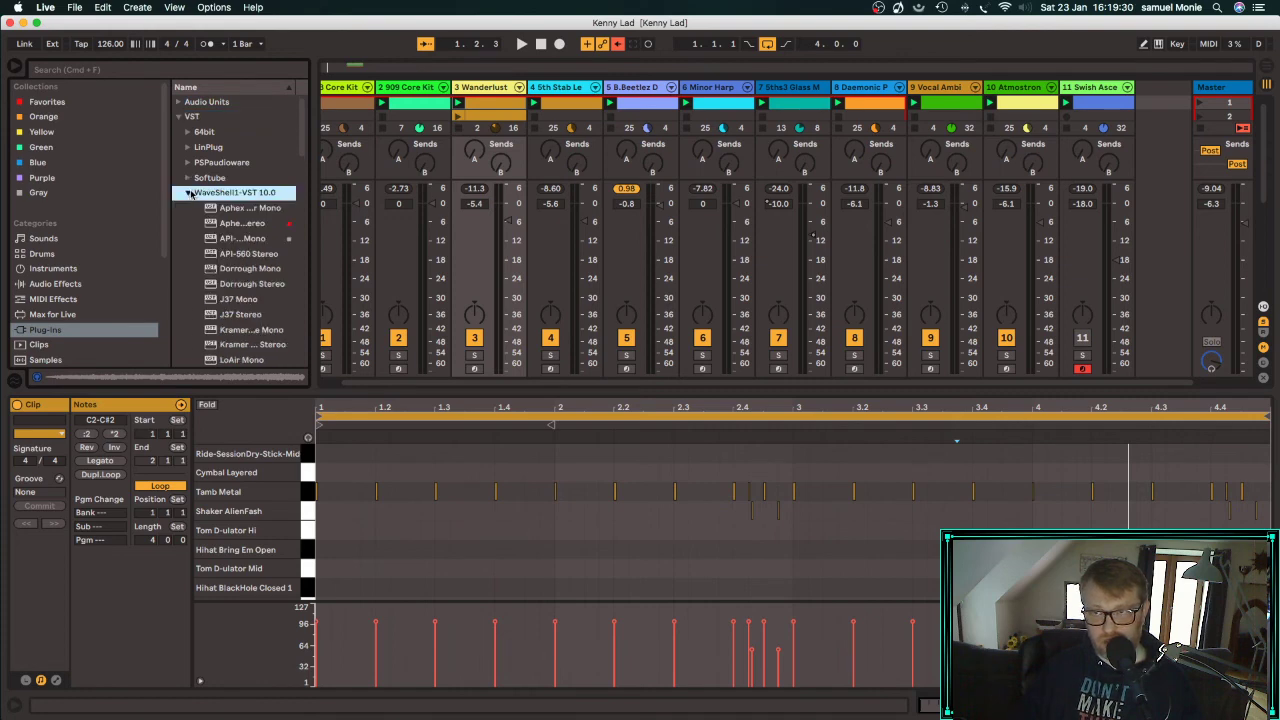
{"action": "left_click", "coordinate": [189, 193]}
{"action": "left_click", "coordinate": [187, 297]}
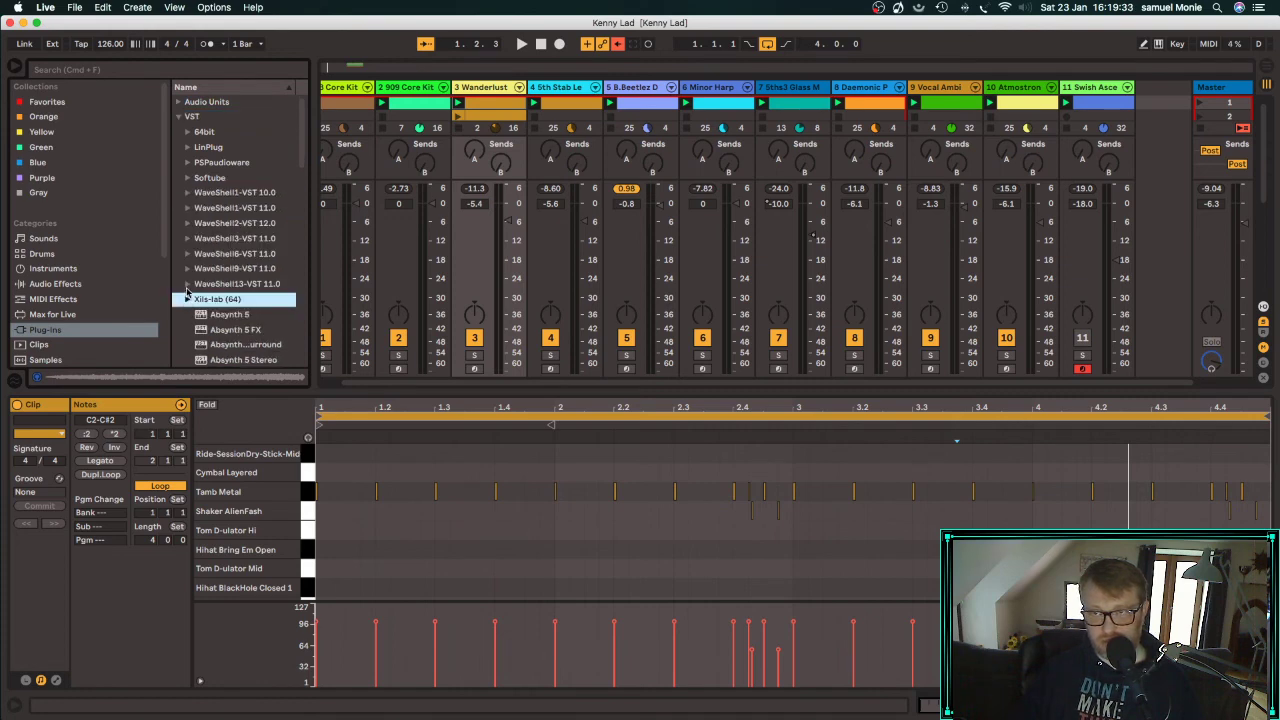
{"action": "left_click", "coordinate": [187, 284]}
{"action": "left_click", "coordinate": [187, 284]}
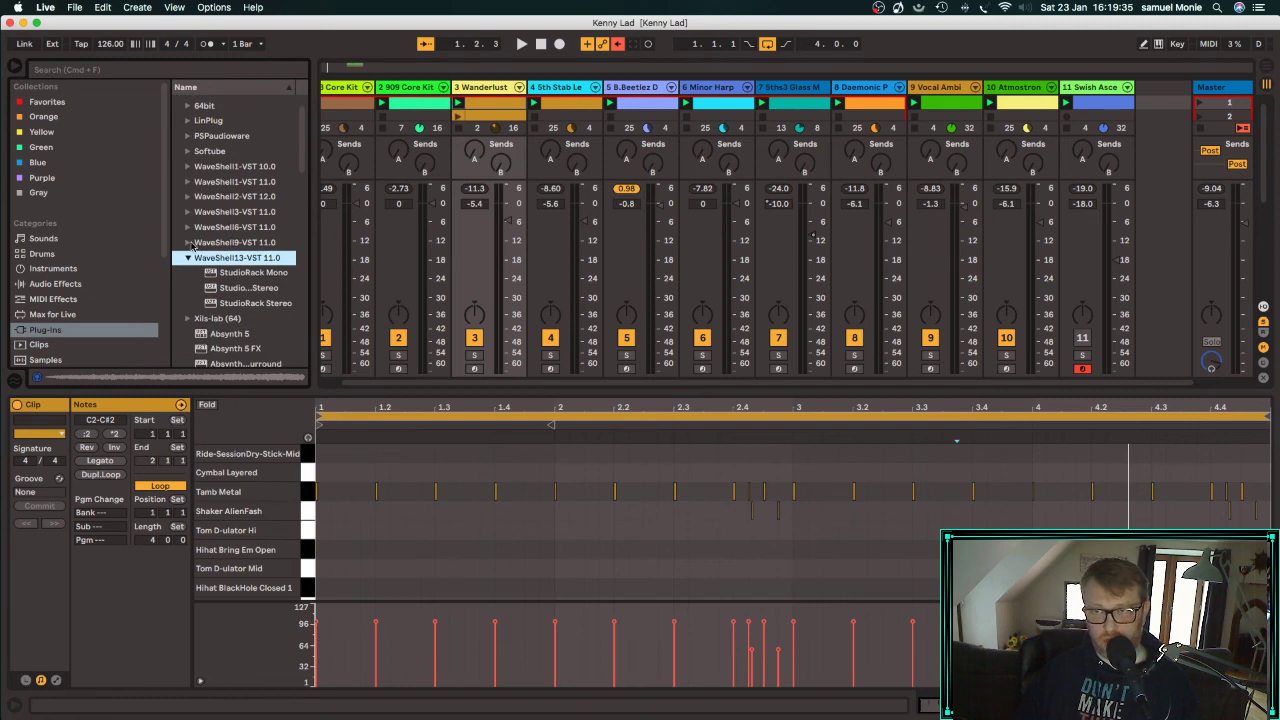
Try the RCompressor Stereo plug-in from WaveShell9-VST 11.0 on the 909 Core Kit track and remove it again.
{"action": "left_click", "coordinate": [190, 243]}
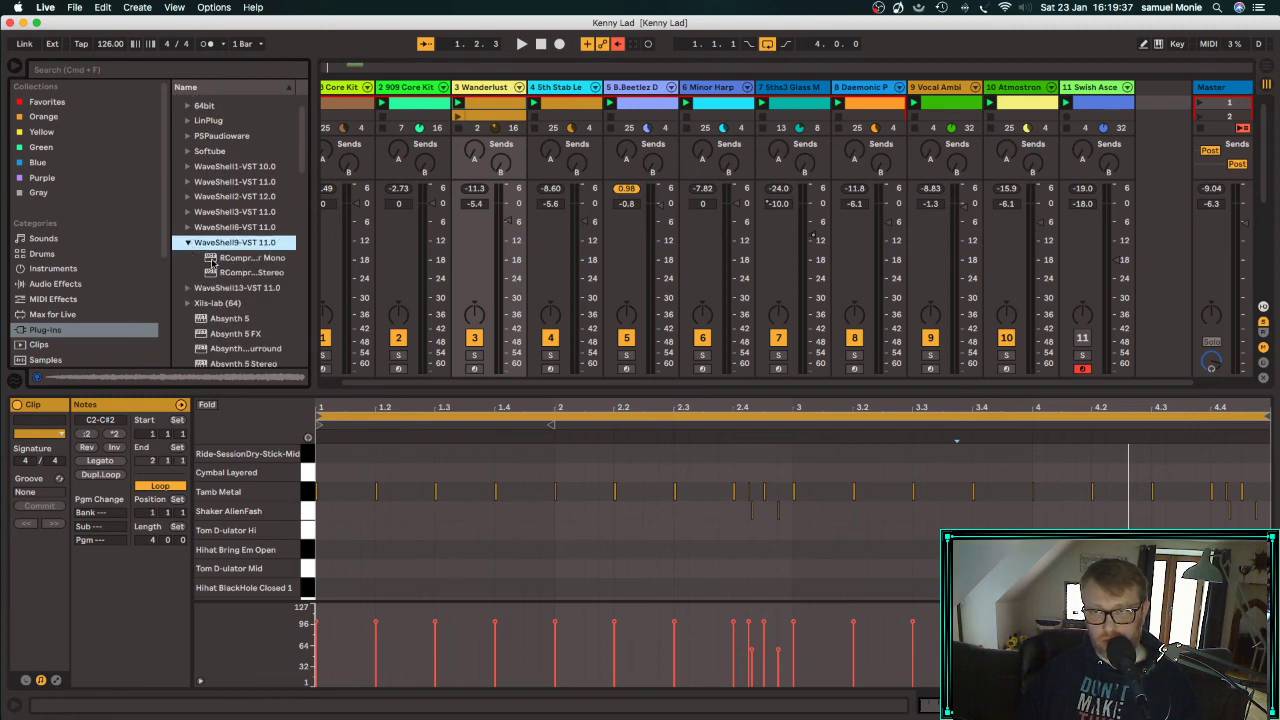
{"action": "left_click", "coordinate": [213, 276]}
{"action": "left_click", "coordinate": [418, 88]}
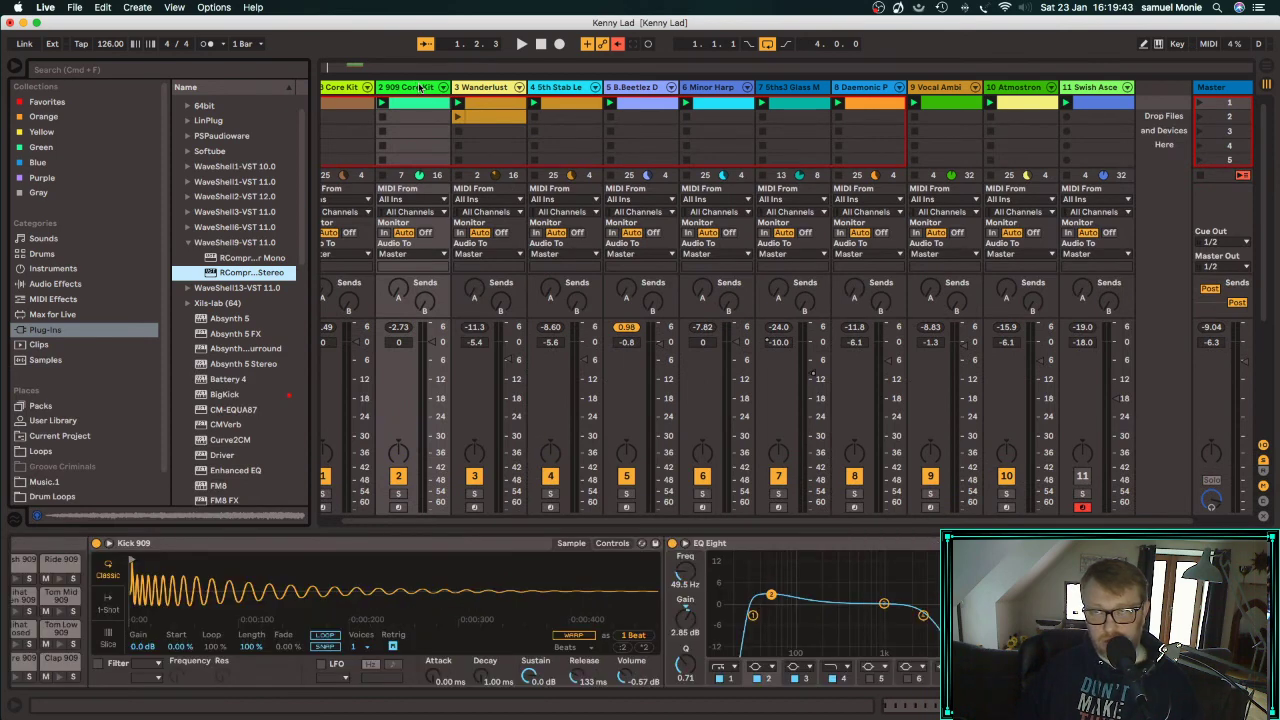
{"action": "left_click_drag", "start_coordinate": [104, 131], "coordinate": [214, 134]}
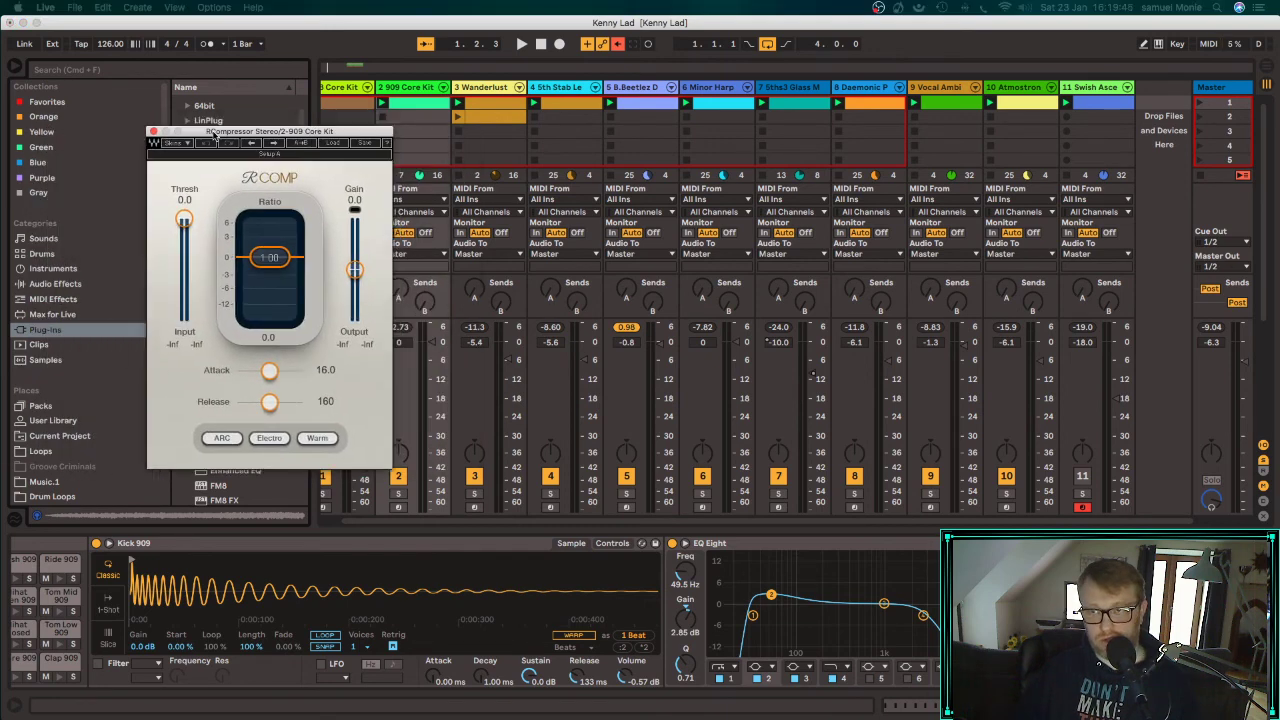
{"action": "left_click", "coordinate": [152, 132]}
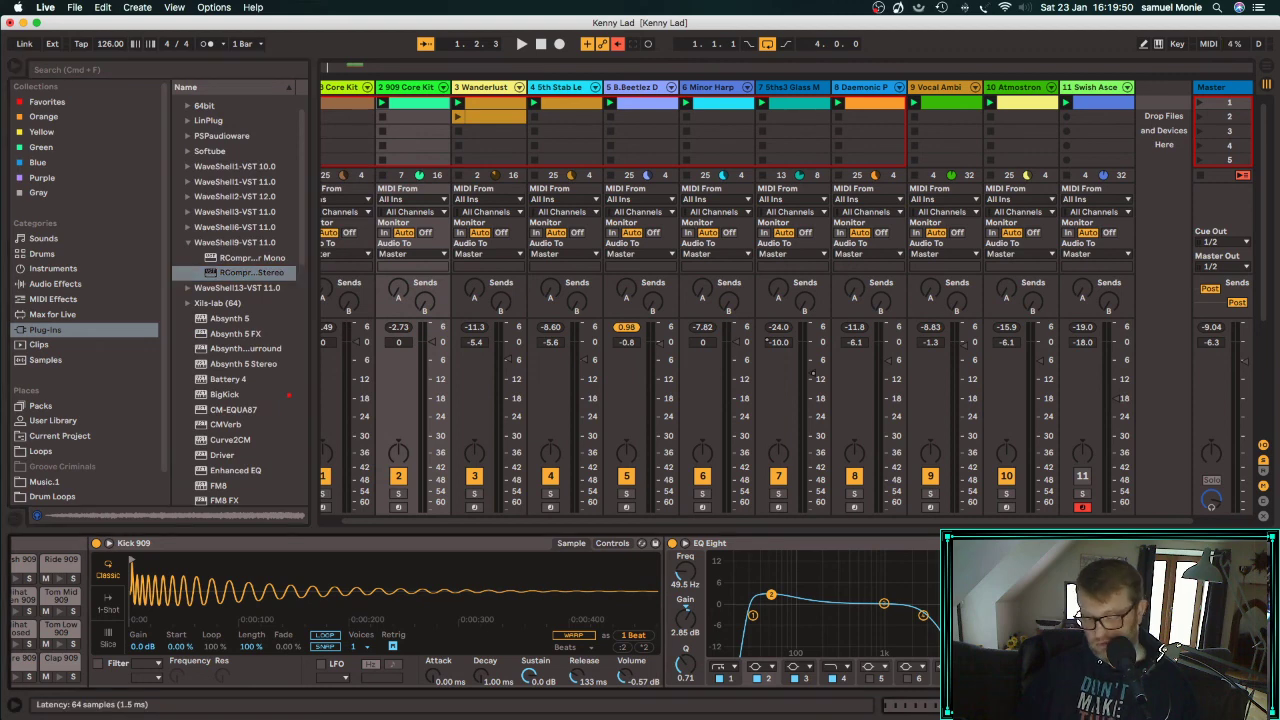
{"action": "key", "text": "Delete"}
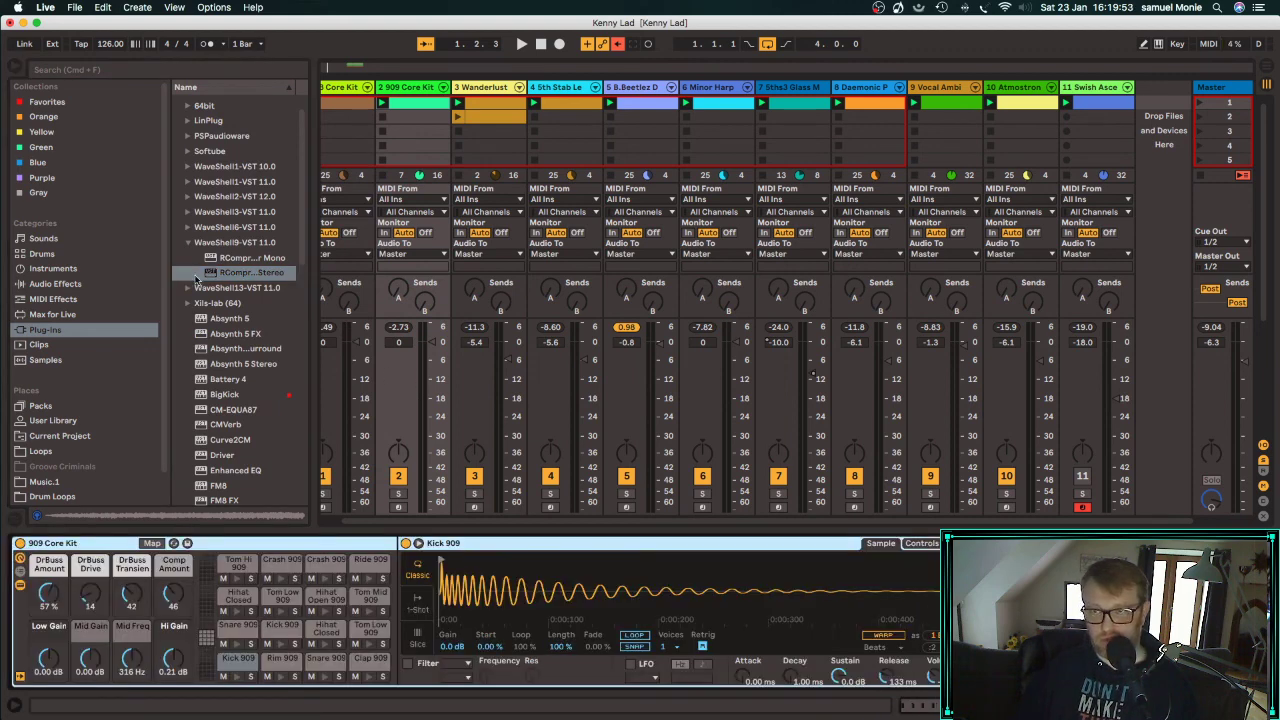
Try the F6 Stereo equalizer from WaveShell6-VST 11.0 on the 909 Core Kit track and delete it again.
{"action": "left_click", "coordinate": [183, 241]}
{"action": "left_click", "coordinate": [187, 229]}
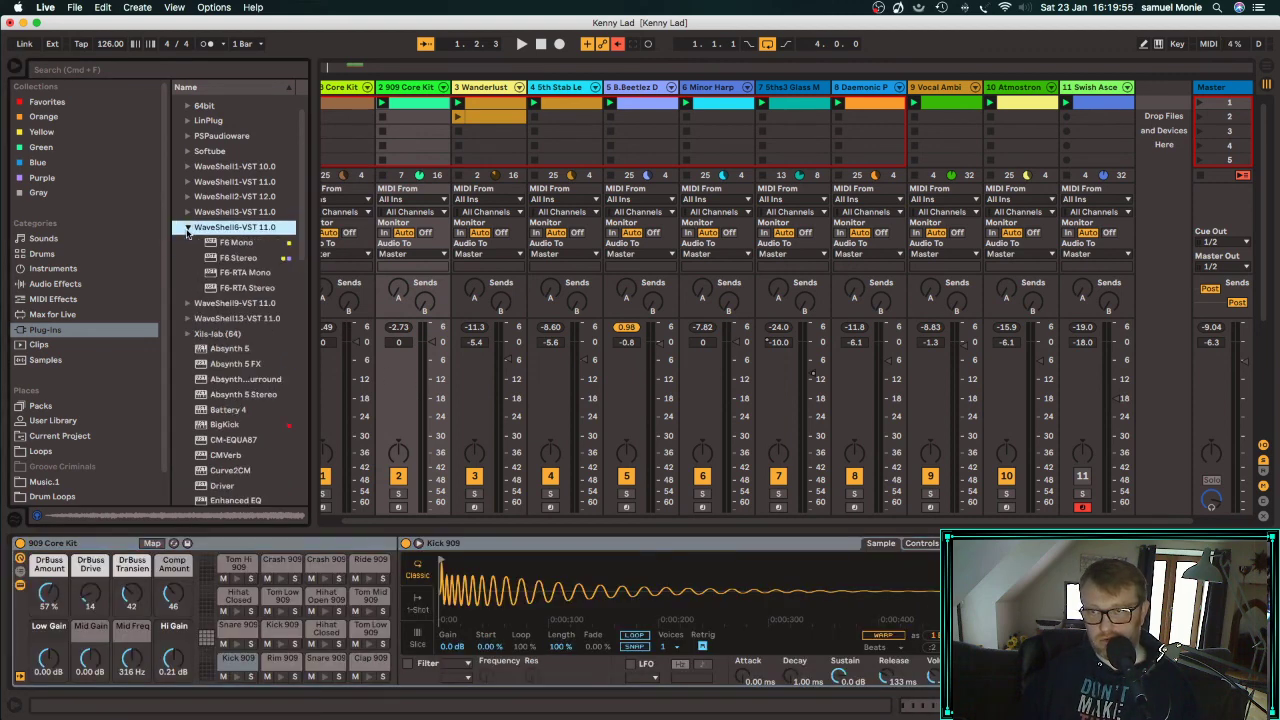
{"action": "left_click", "coordinate": [210, 260]}
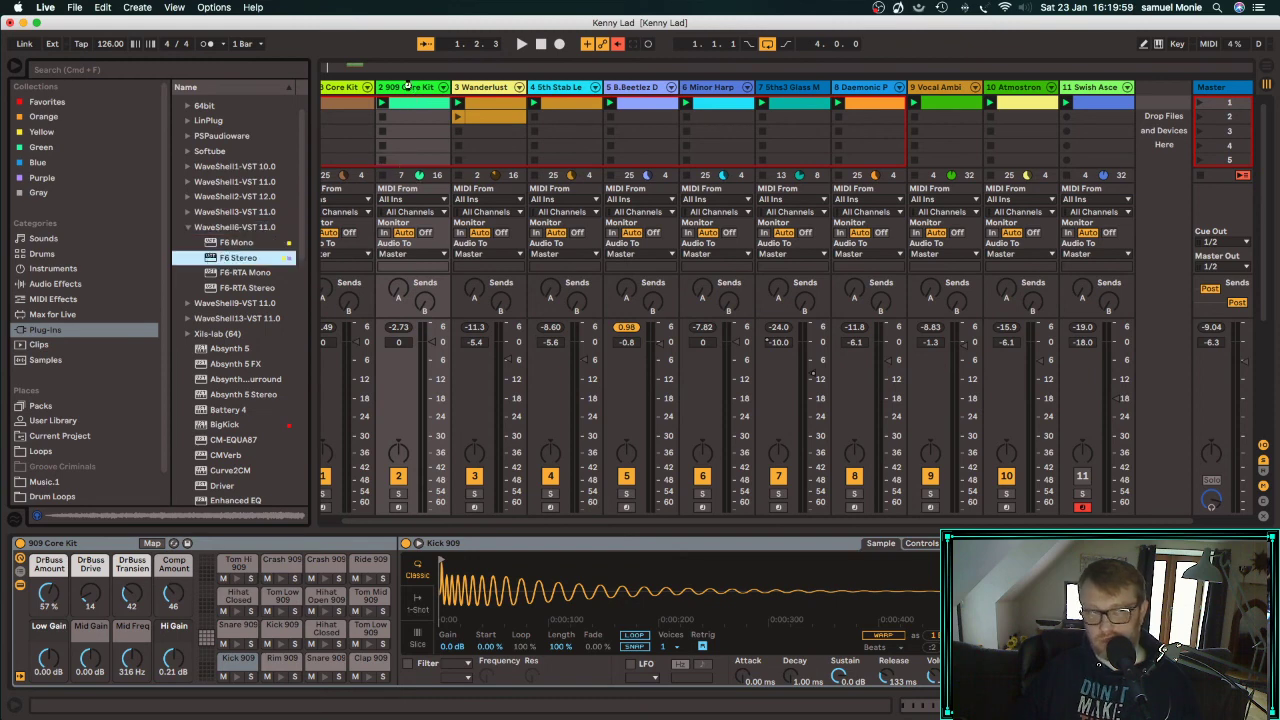
{"action": "left_click_drag", "start_coordinate": [408, 87], "coordinate": [409, 88]}
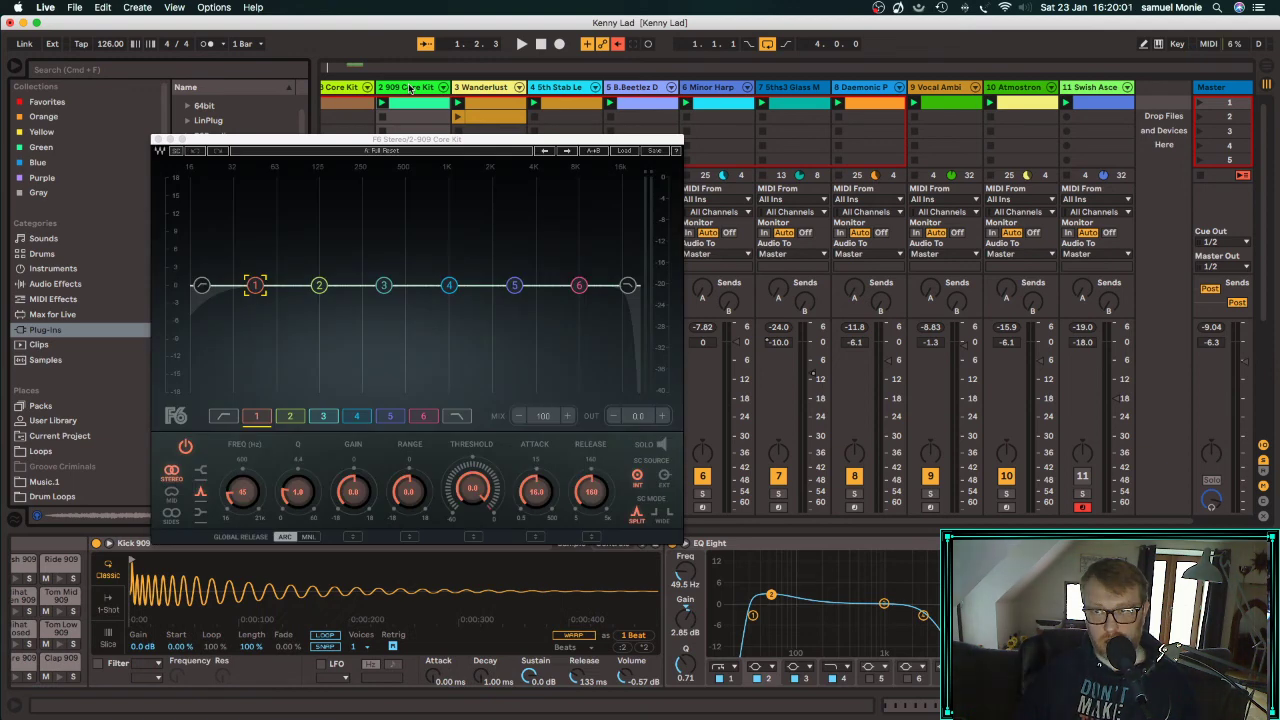
{"action": "left_click_drag", "start_coordinate": [359, 139], "coordinate": [705, 101]}
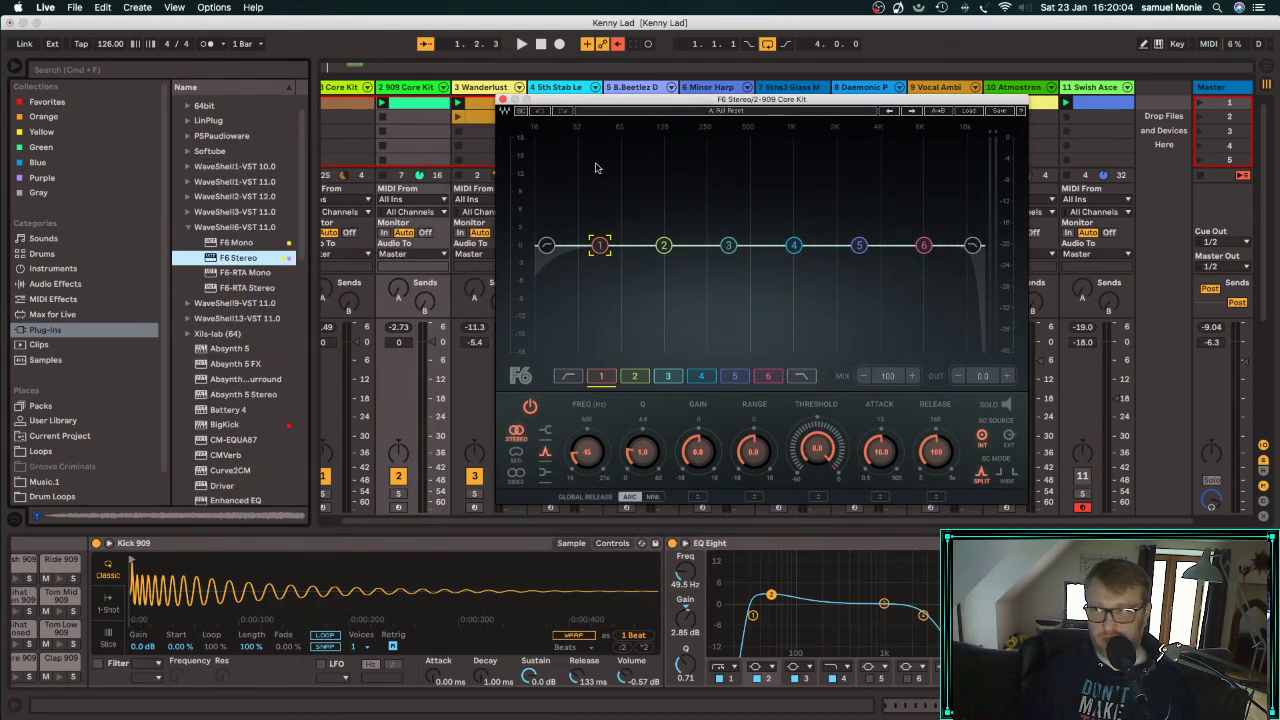
{"action": "left_click", "coordinate": [503, 103]}
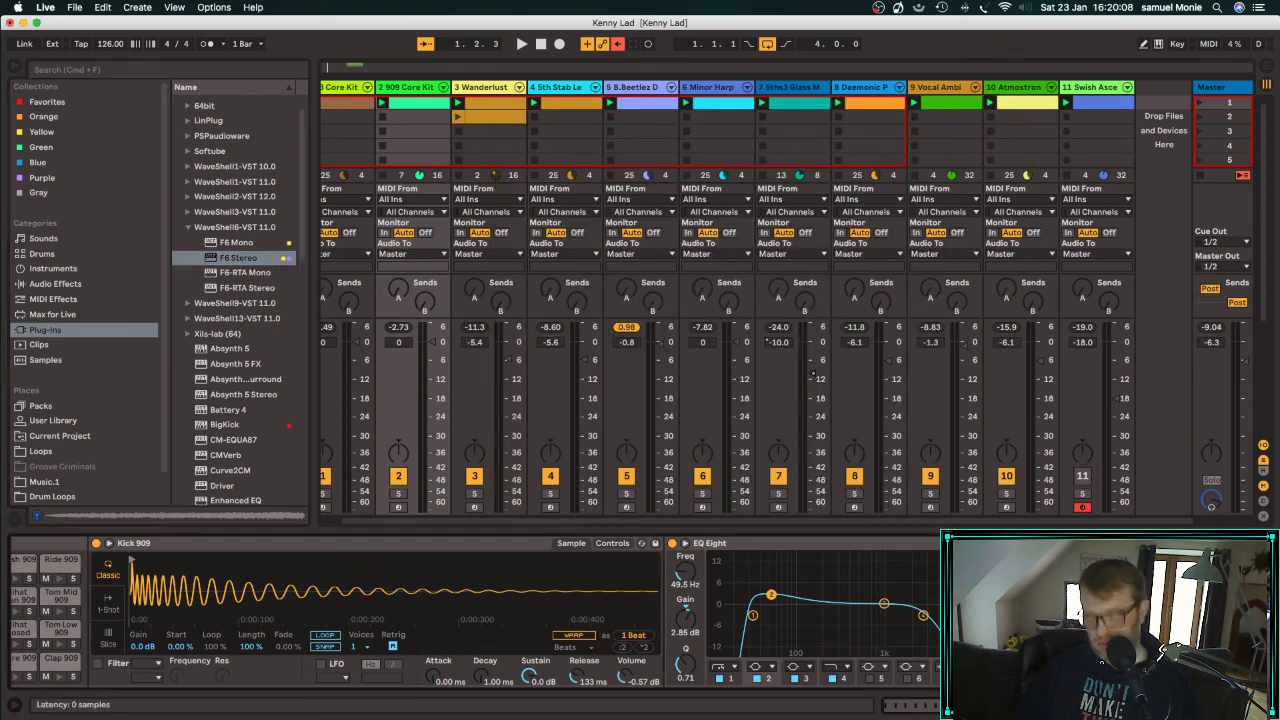
{"action": "key", "text": "Delete"}
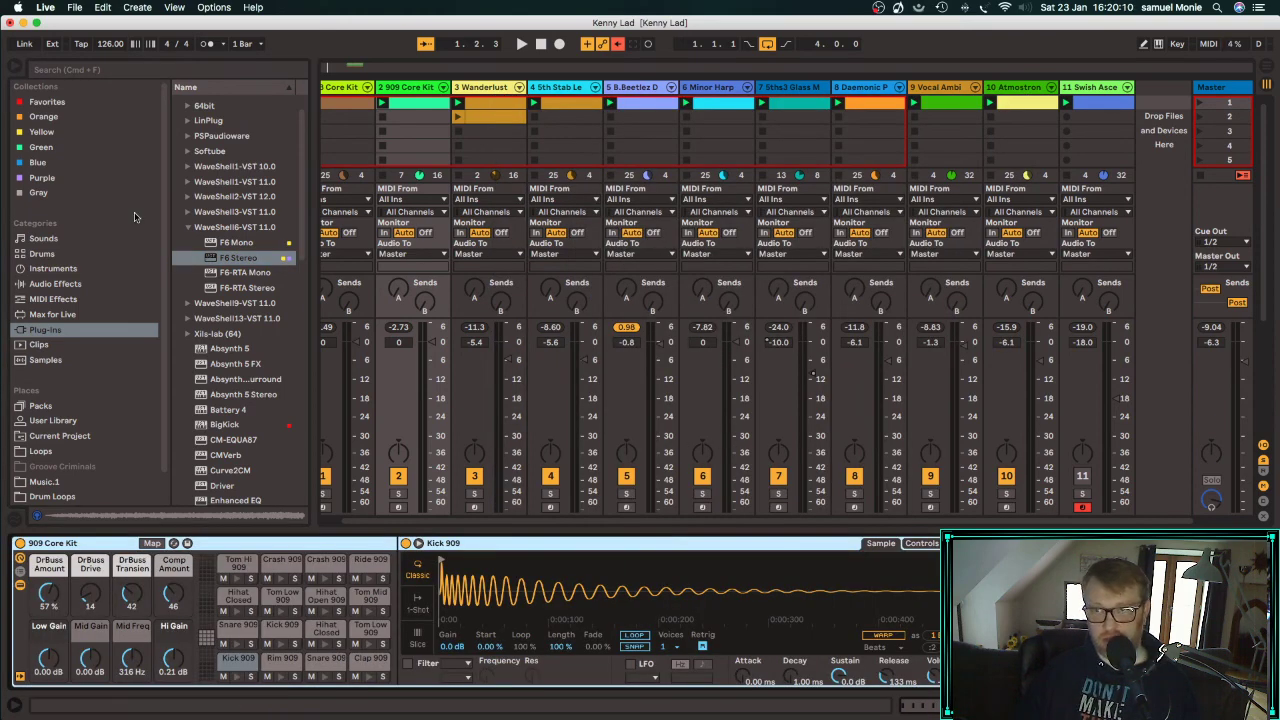
Hide the browser, start playback of the loop and move the selection to the Wanderlust Kit track.
{"action": "left_click", "coordinate": [16, 70]}
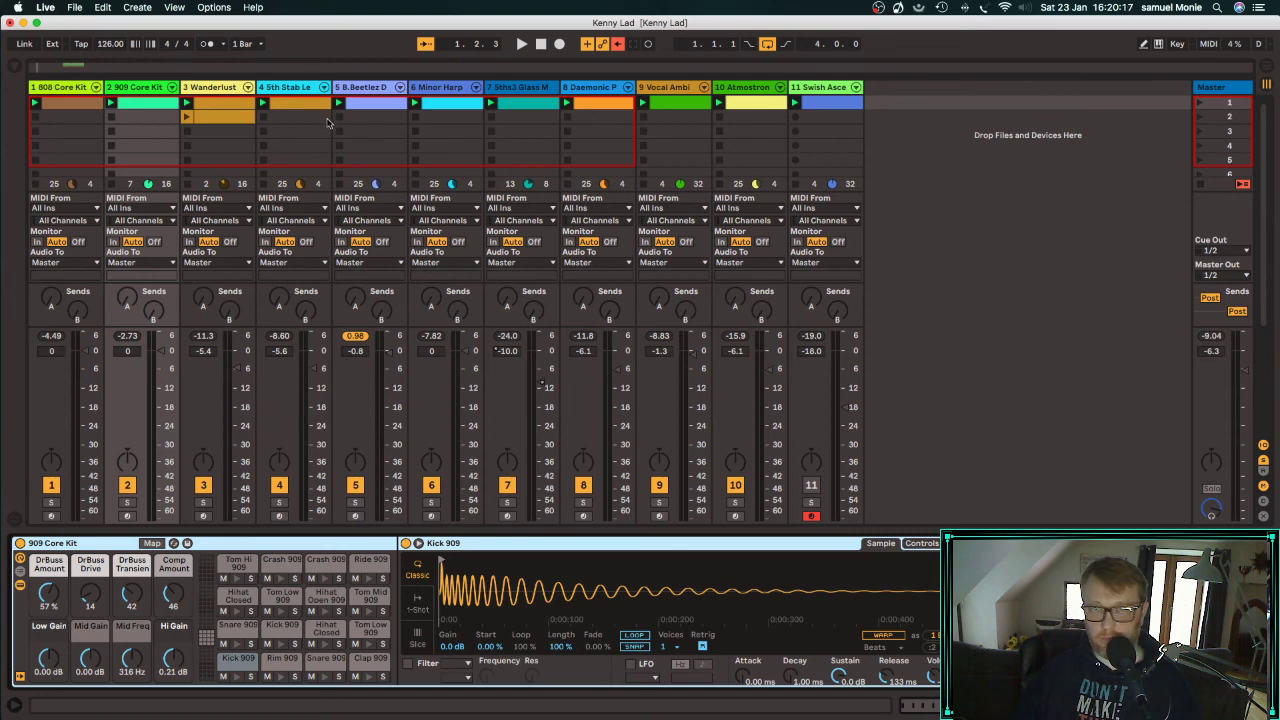
{"action": "left_click", "coordinate": [521, 44]}
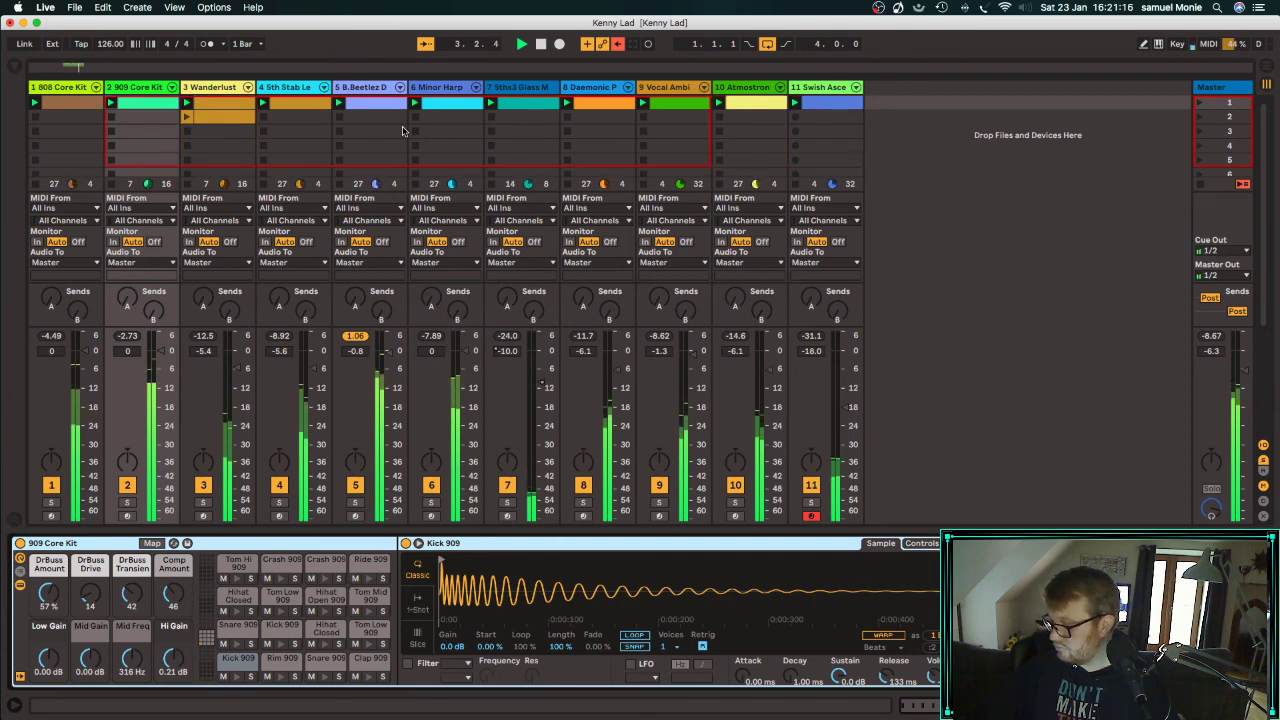
{"action": "key", "text": "Right"}
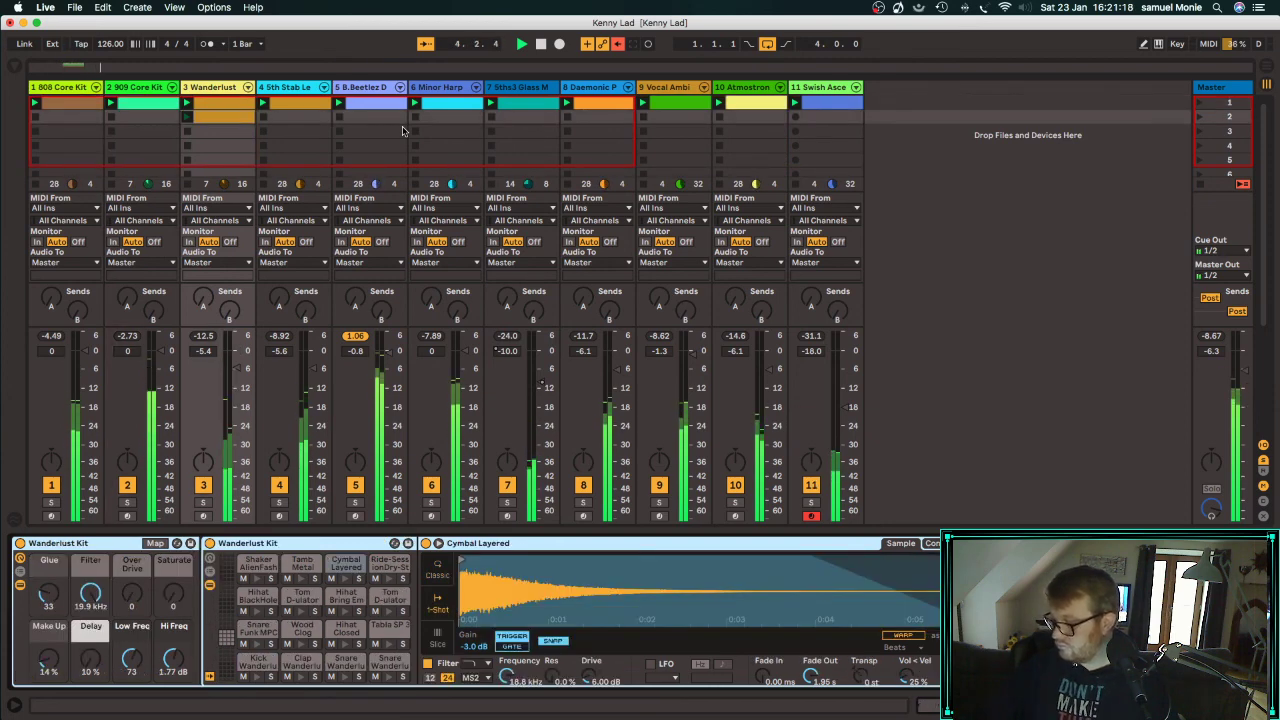